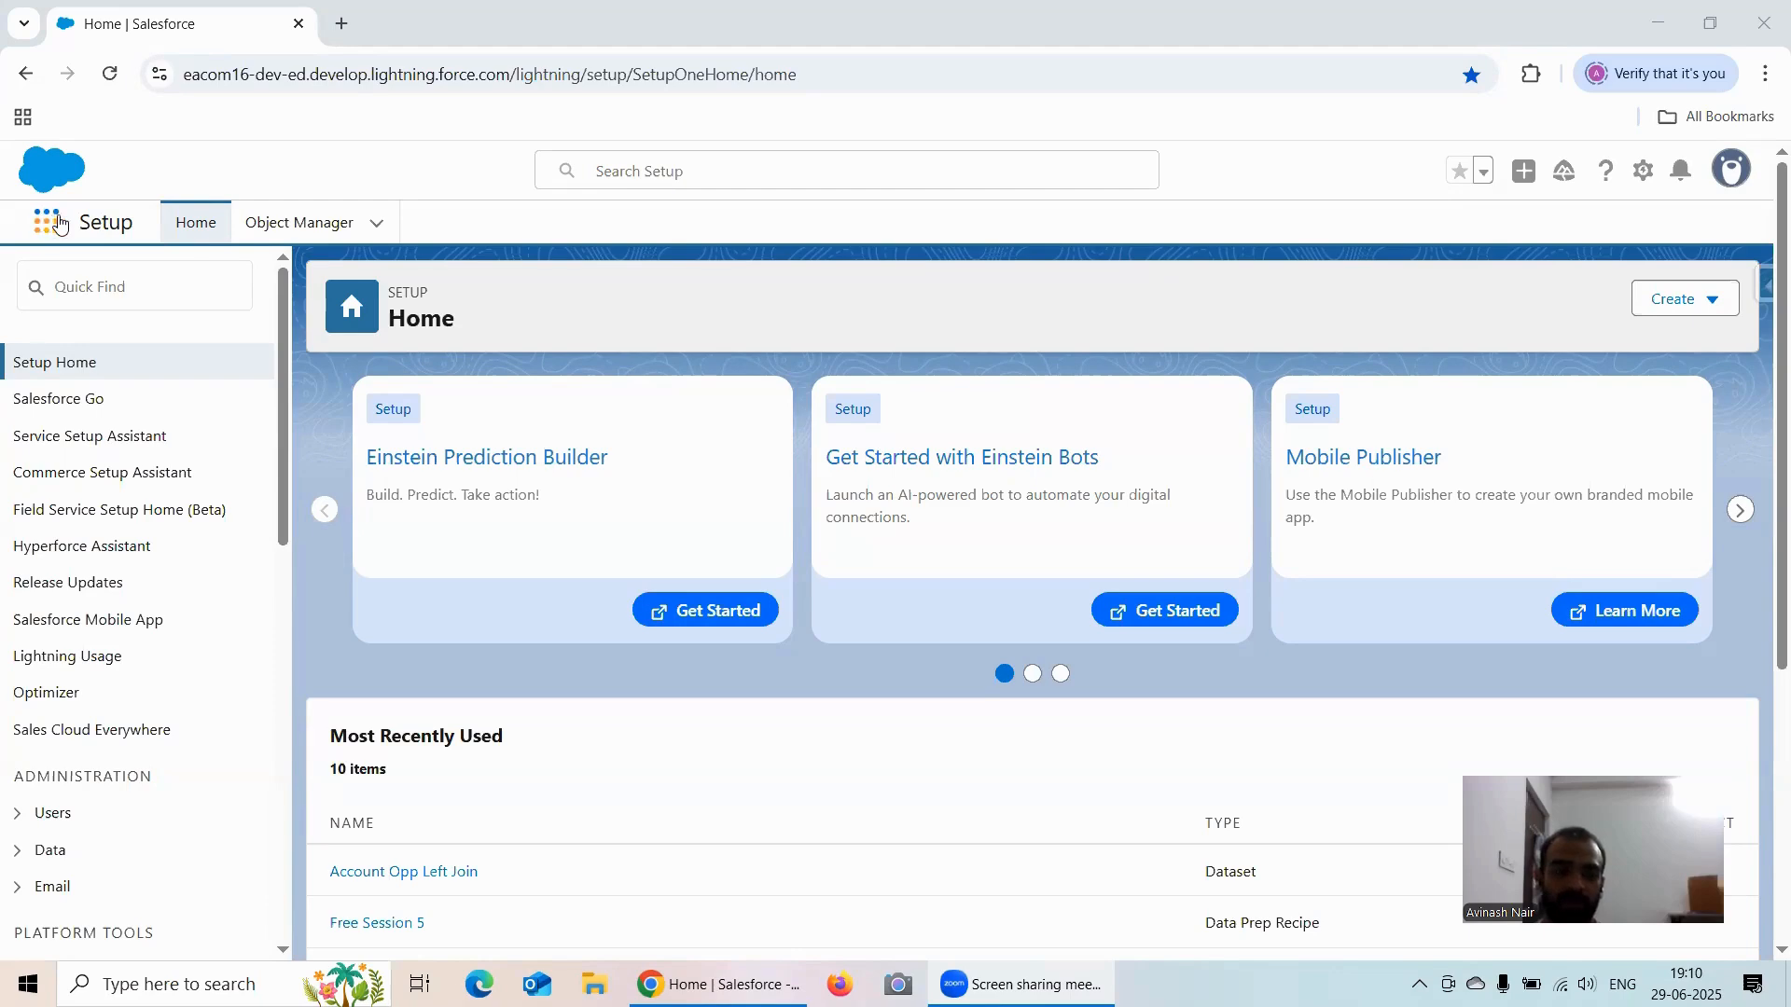
Step: Go to Analytics Studio and open the recently updated Account Opp Left Join dataset in a new lens
click(54, 225)
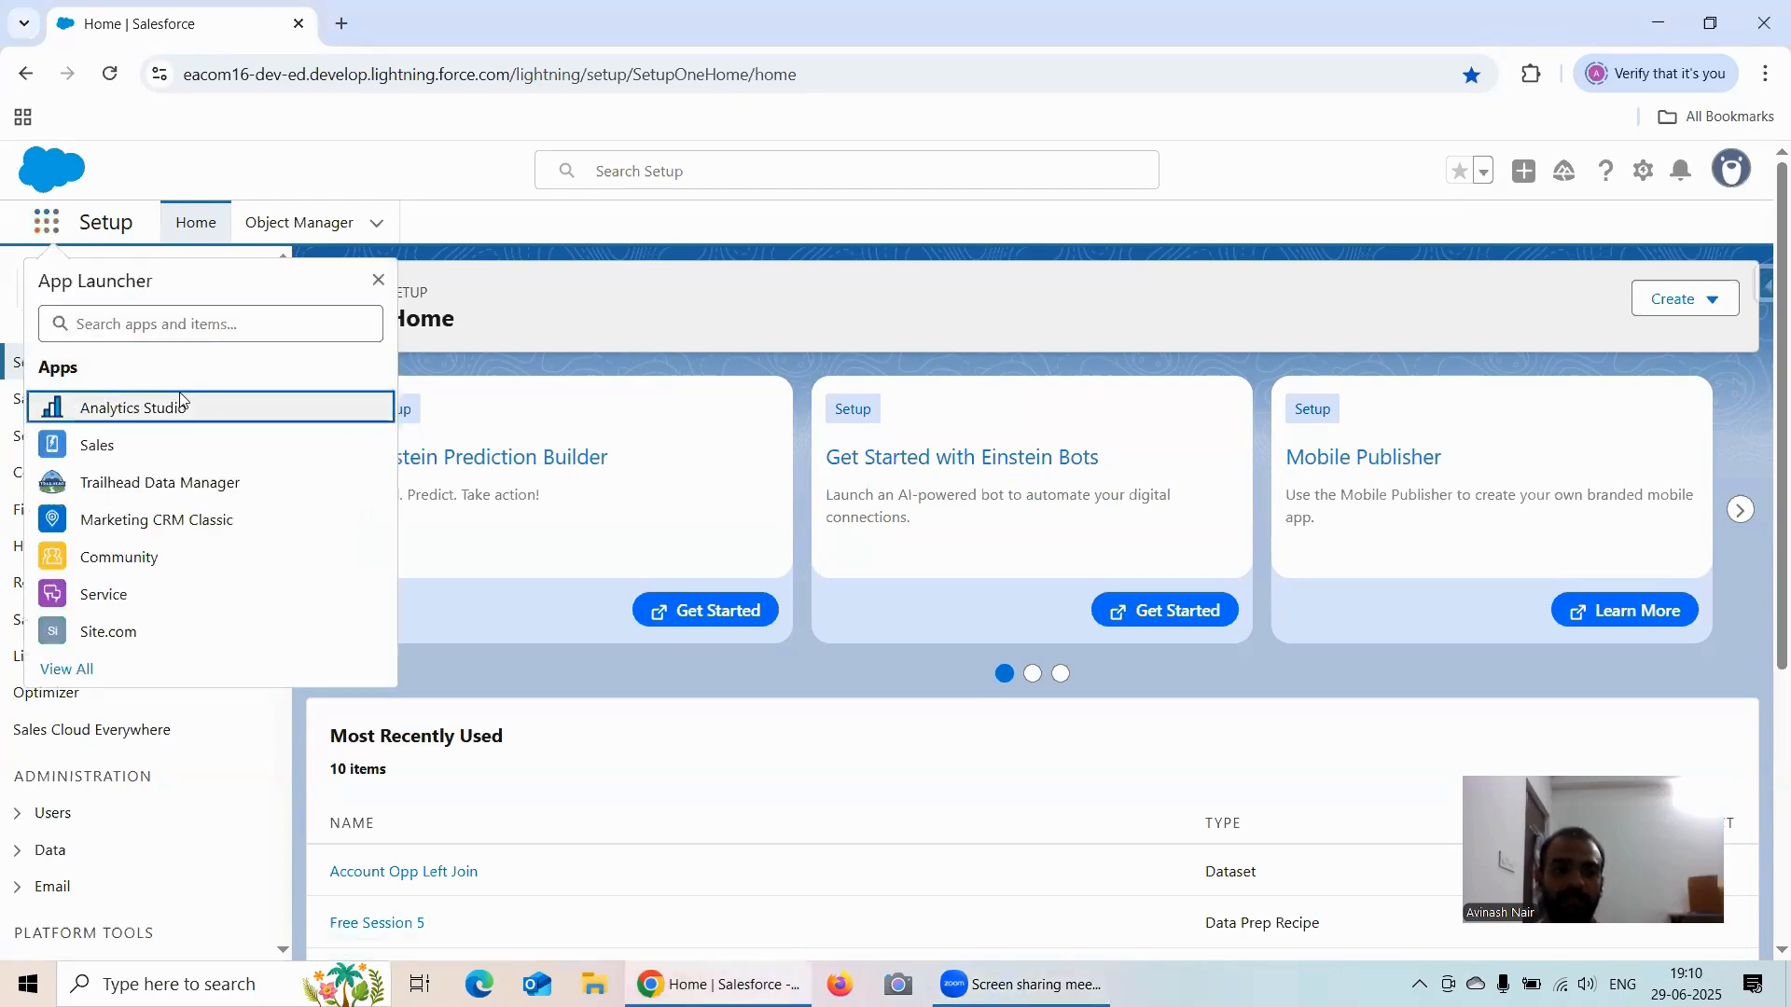
click(176, 401)
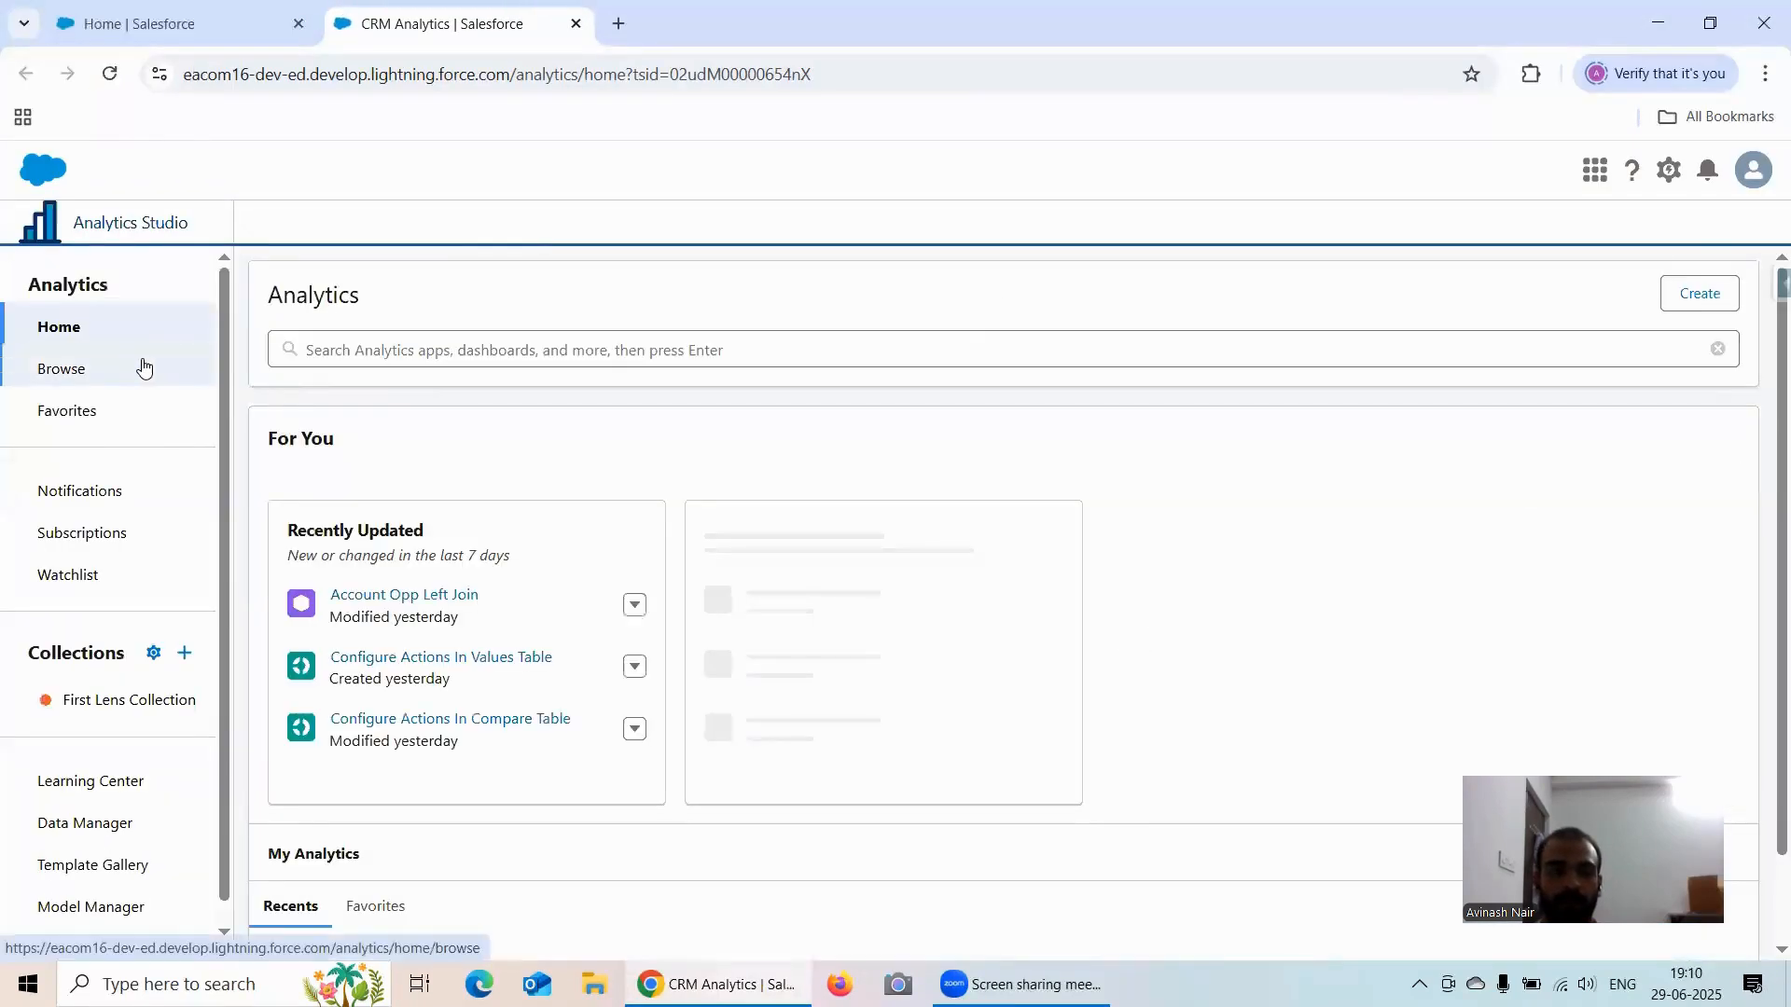
click(408, 596)
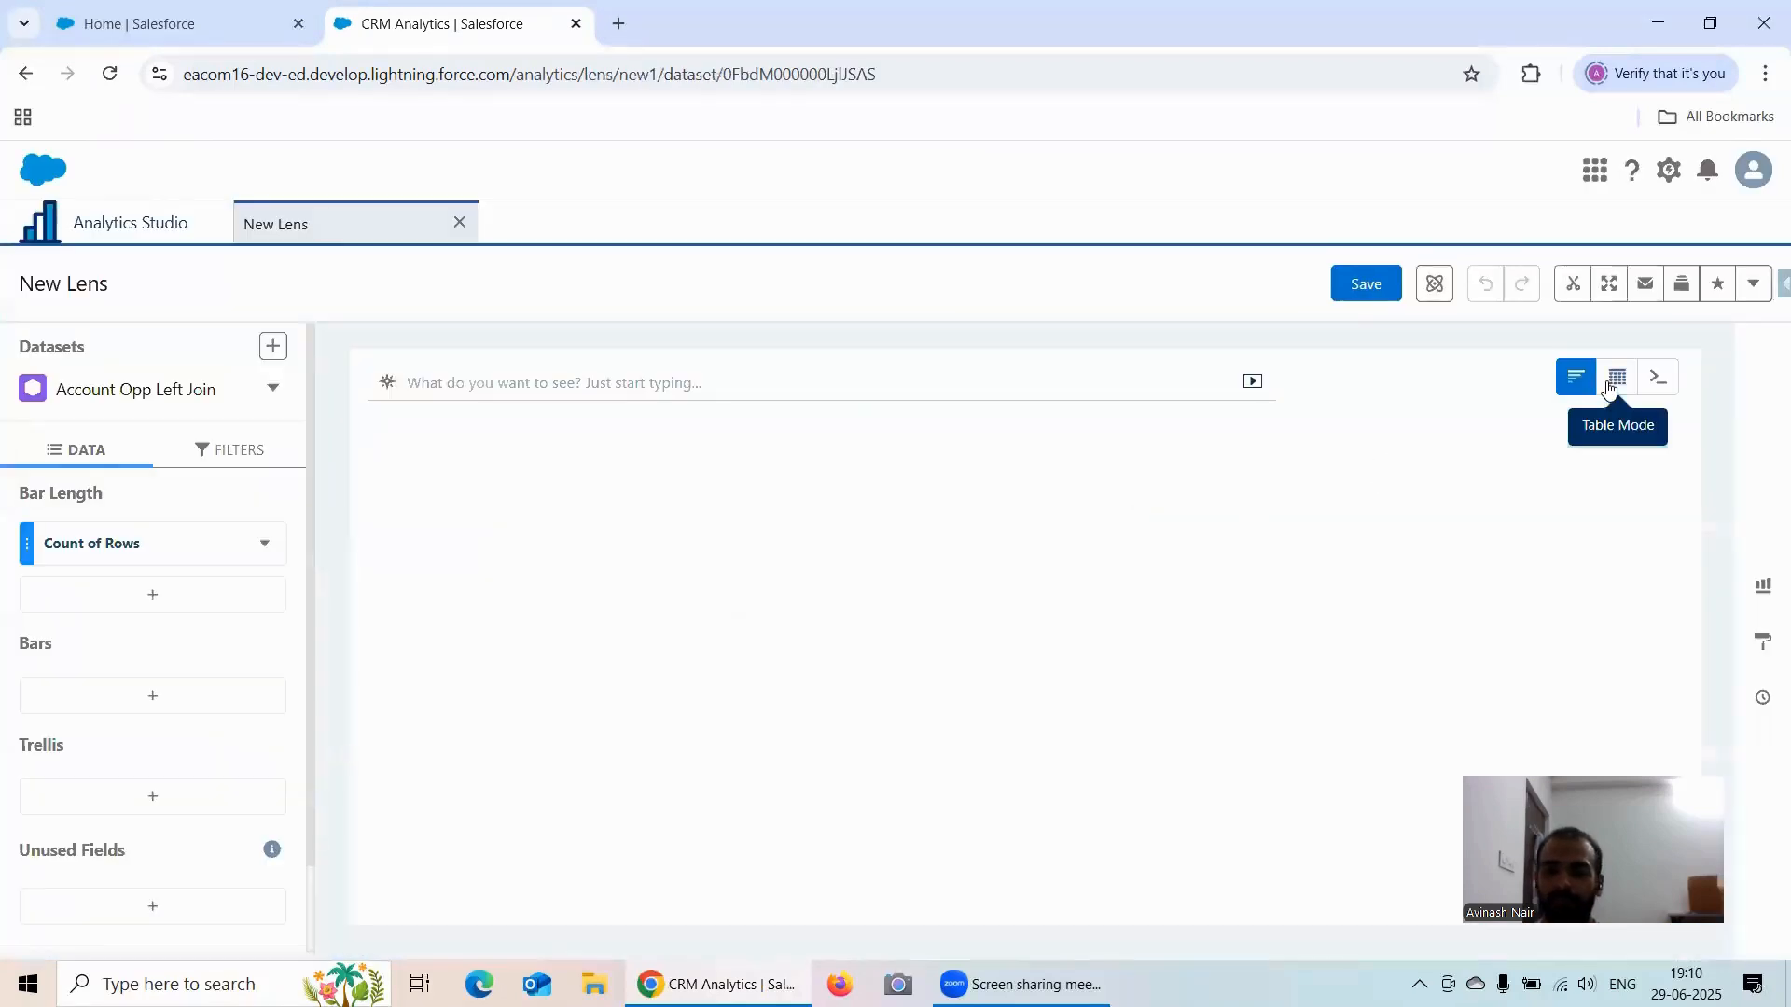
Step: Duplicate the browser tab holding the new lens and return to the original tab
right_click(460, 24)
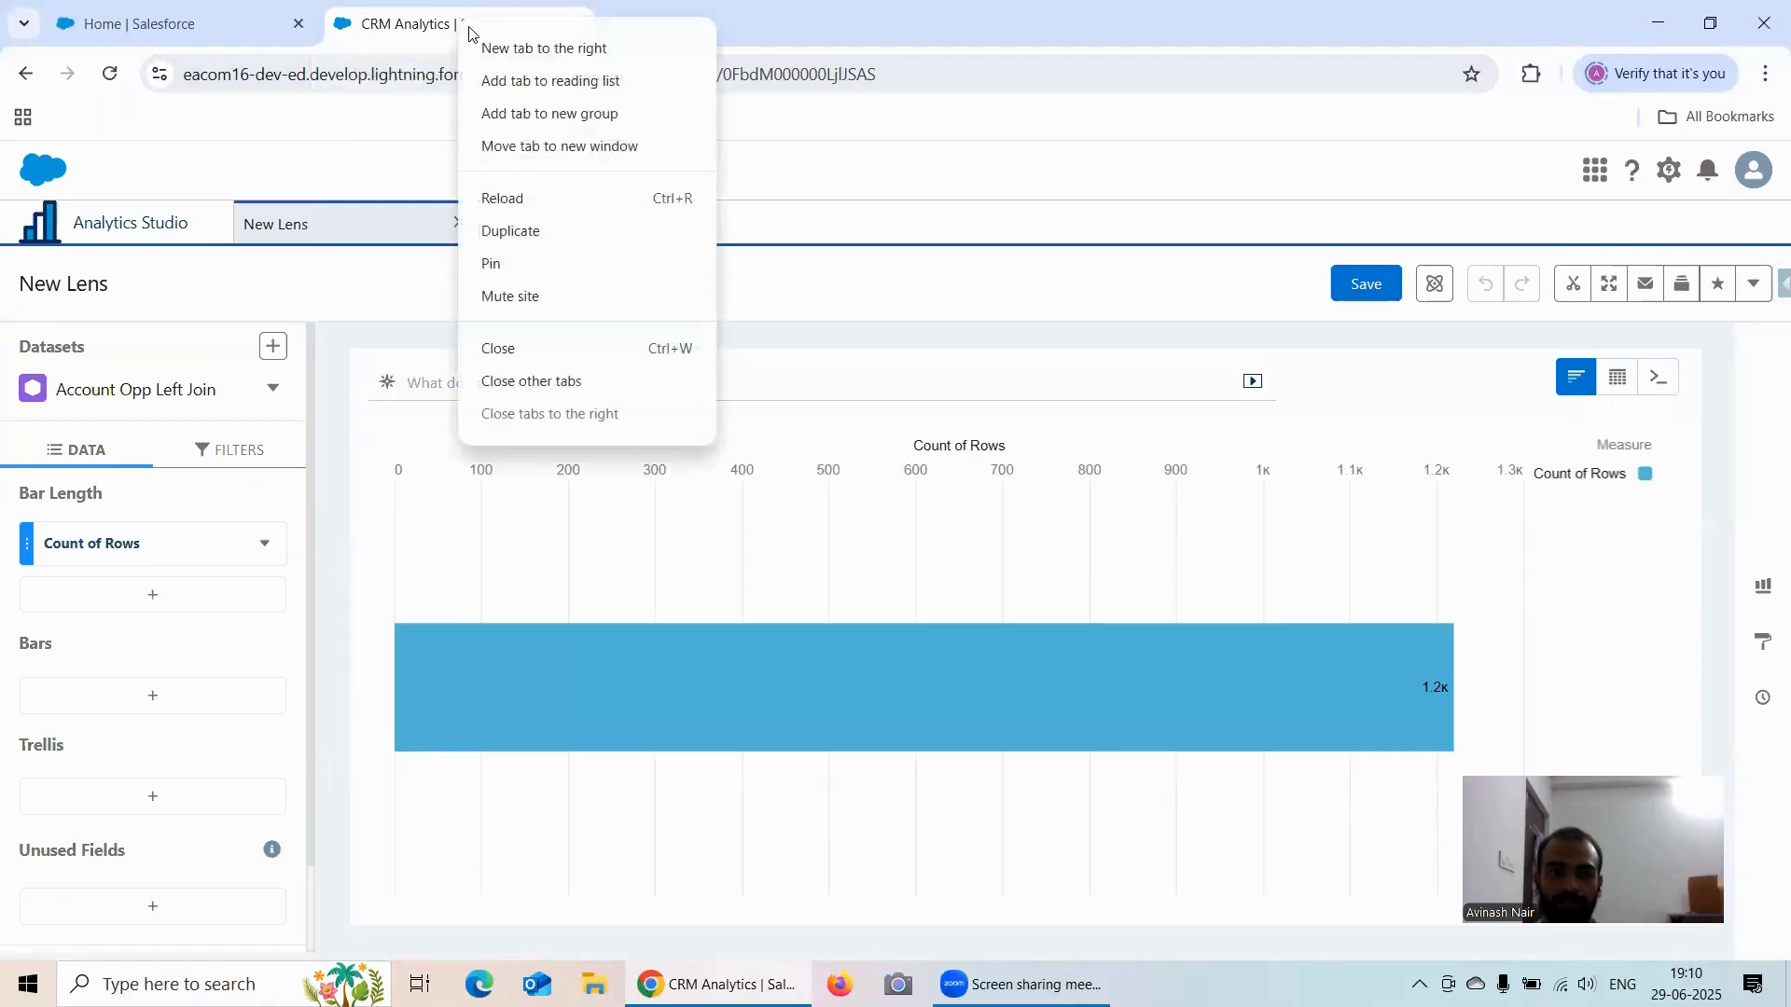
click(546, 233)
click(411, 31)
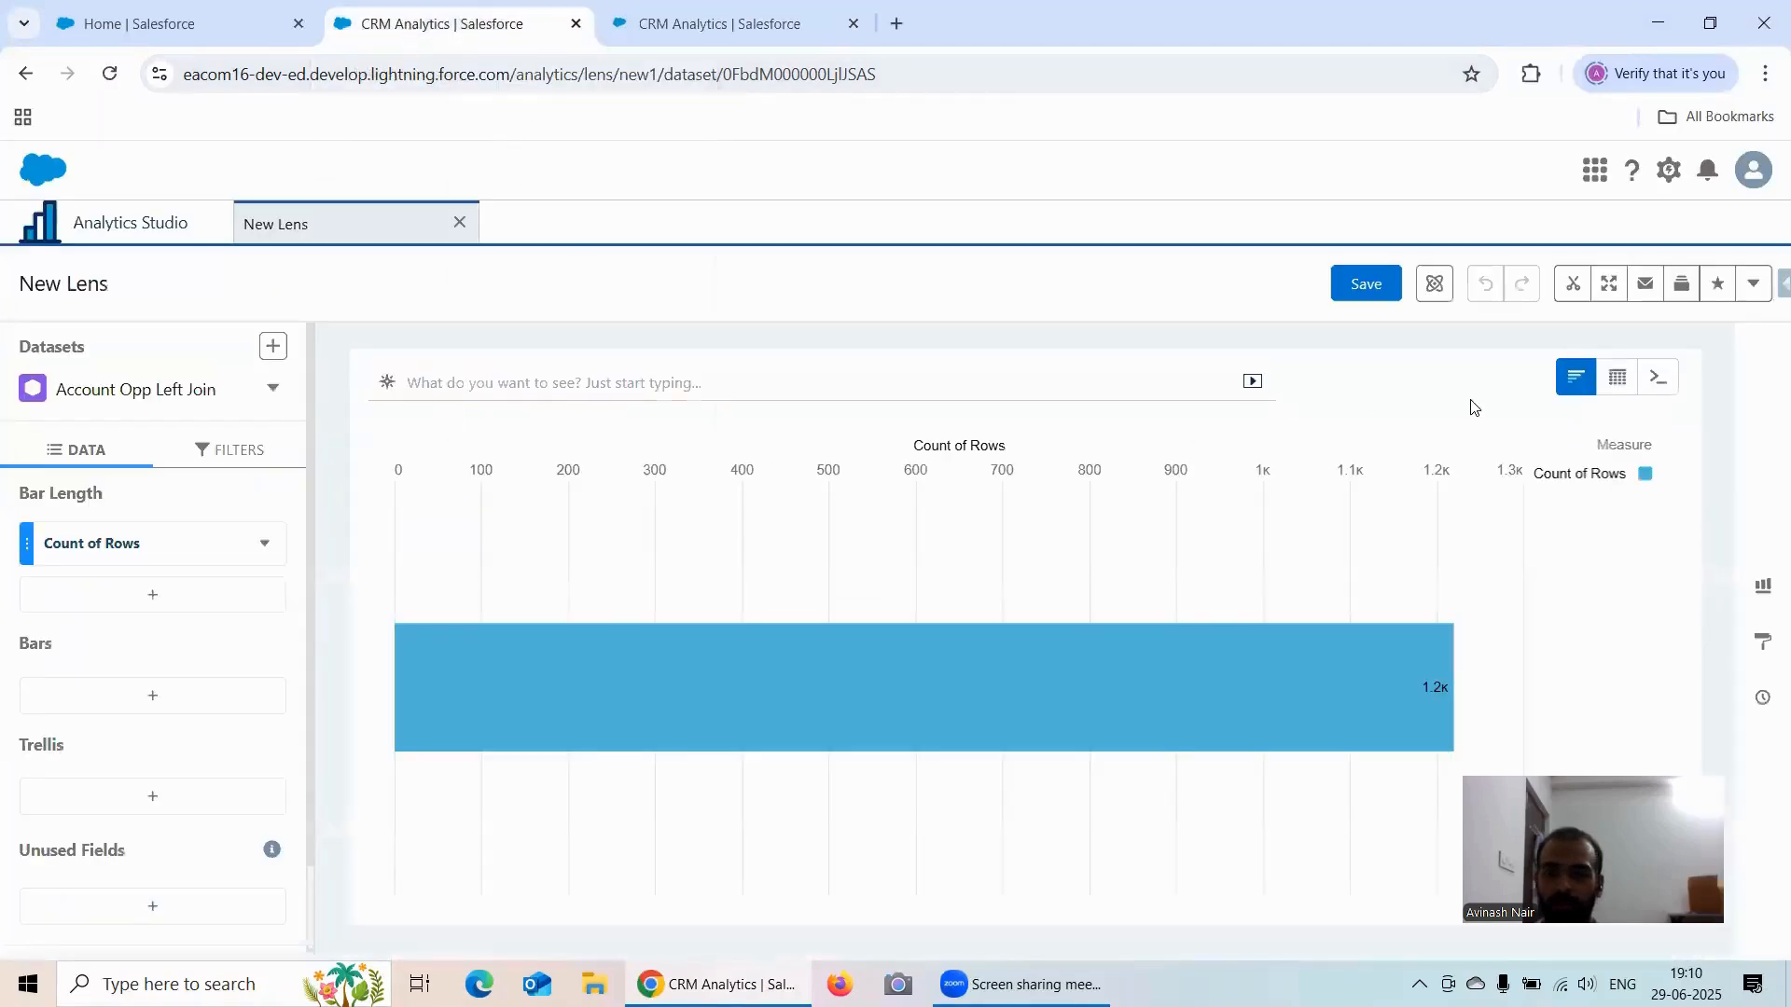
Step: Switch the lens from the chart to a Compare Table and group it by Industry
mouse_move(1627, 384)
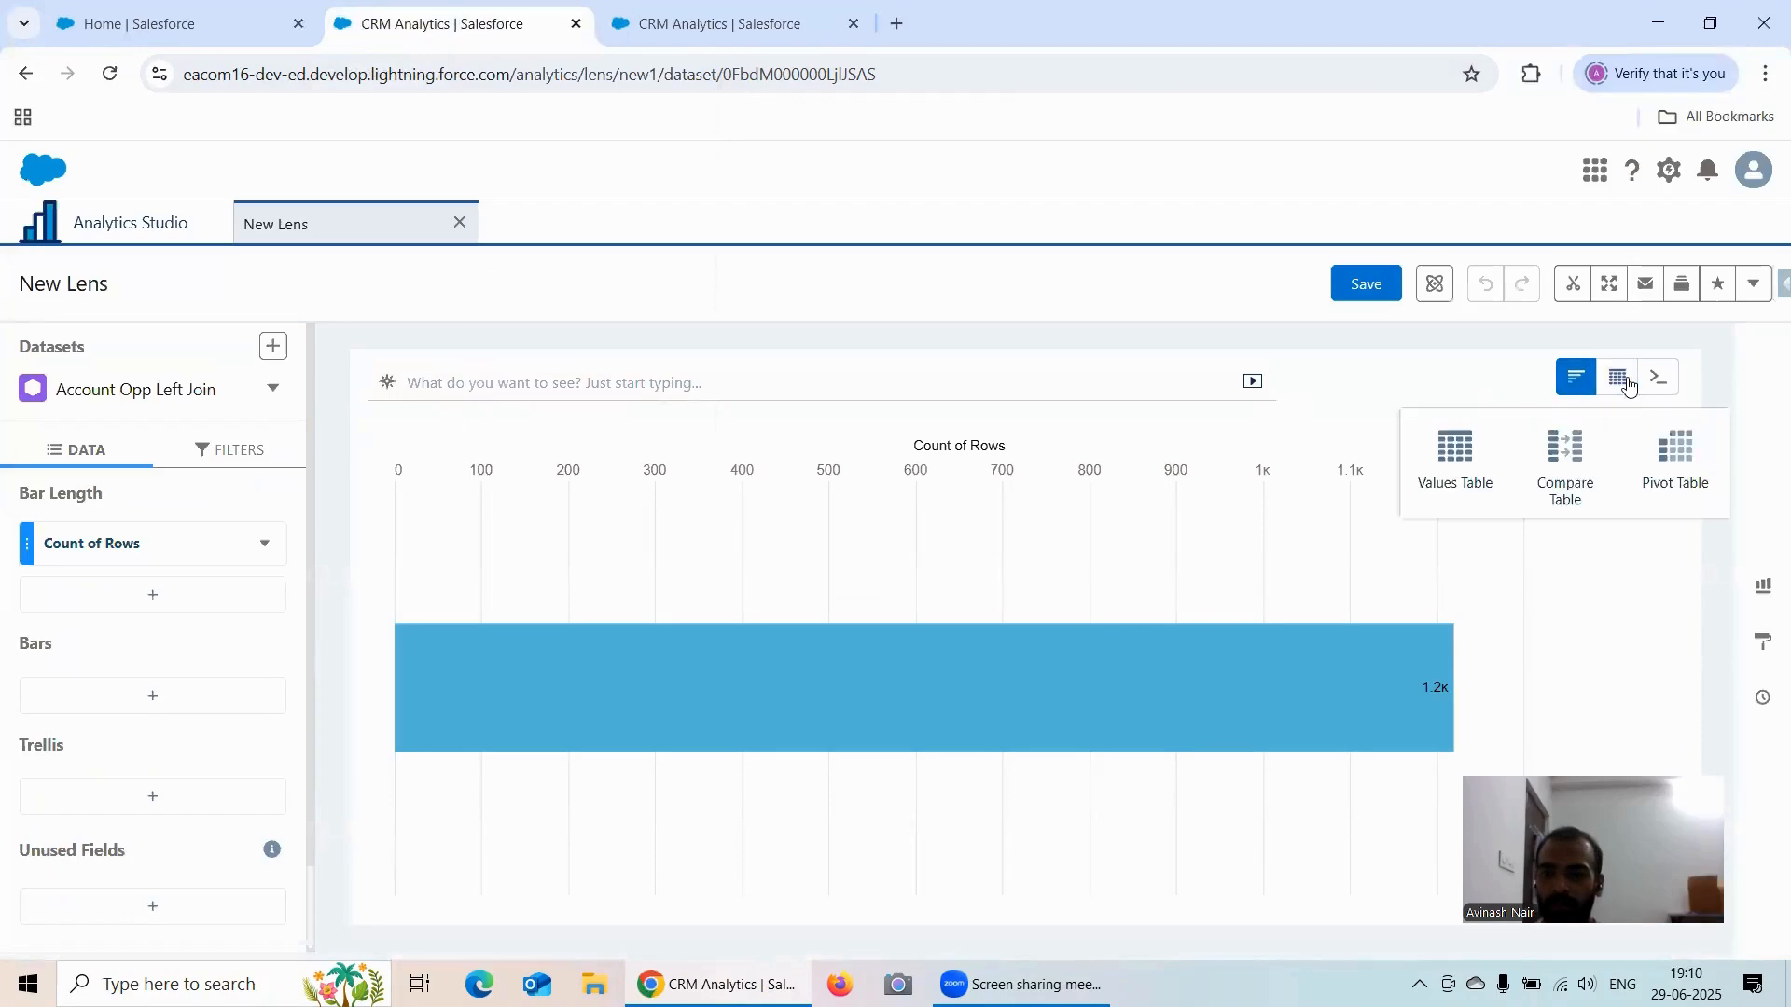
click(1566, 467)
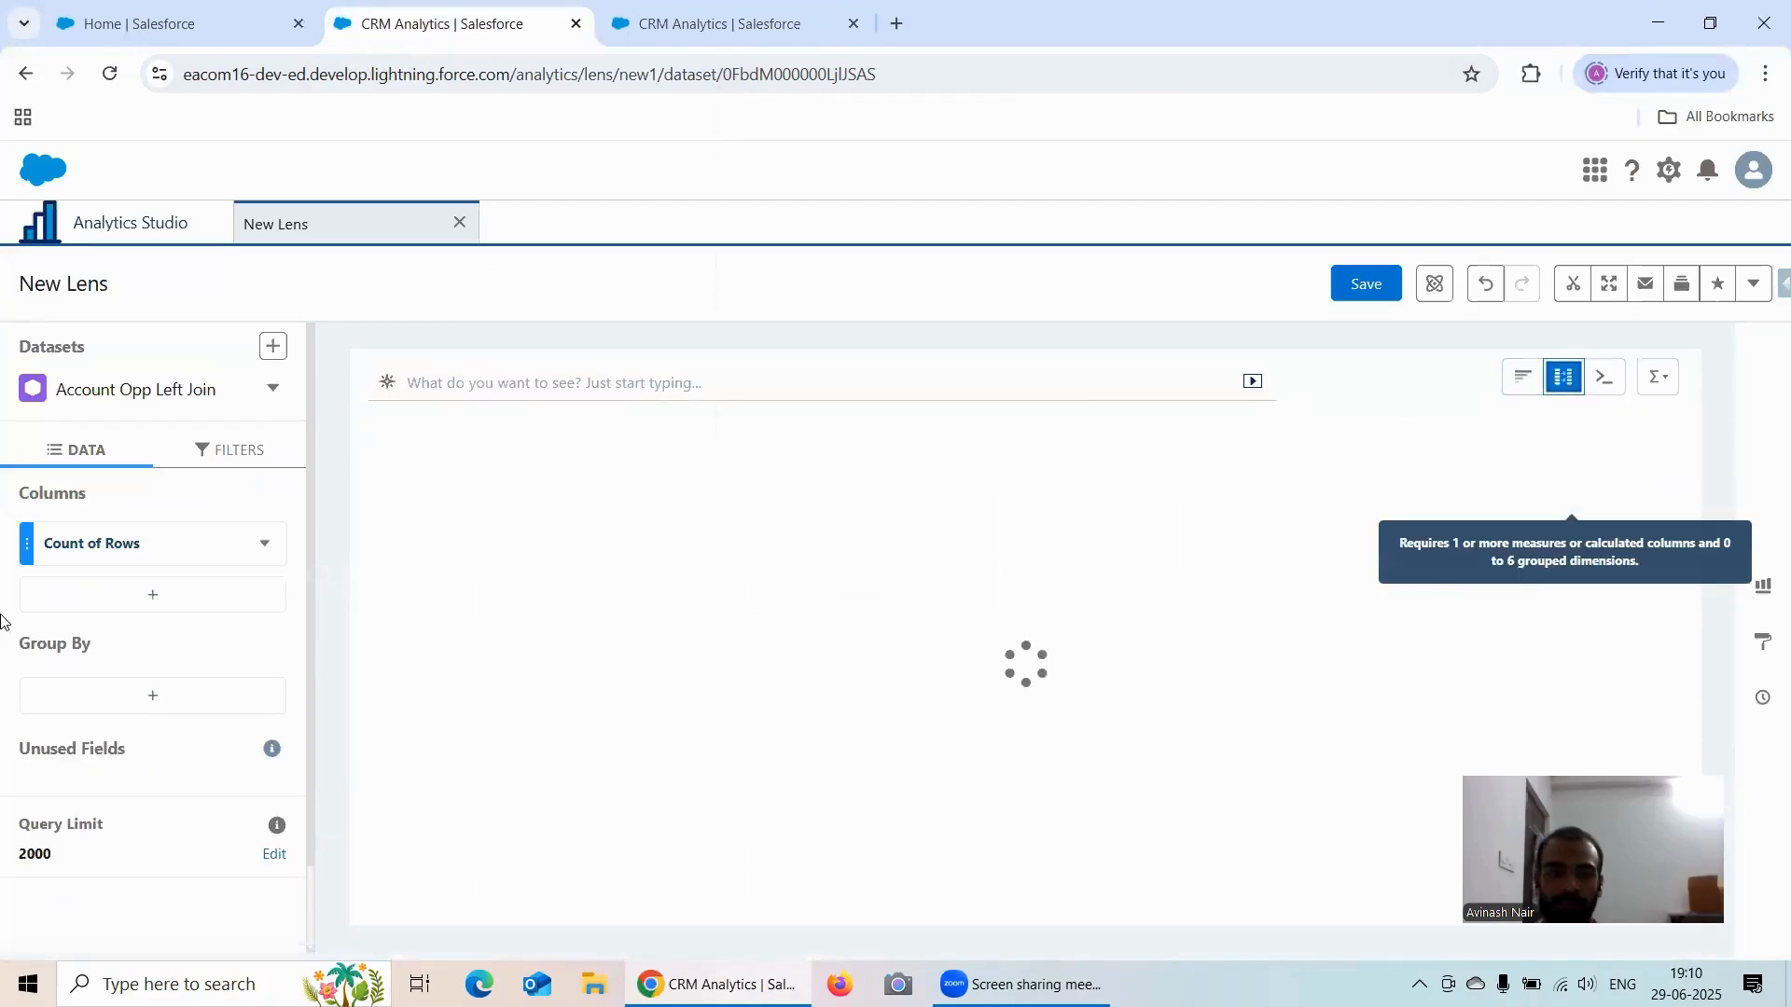
click(264, 548)
click(146, 697)
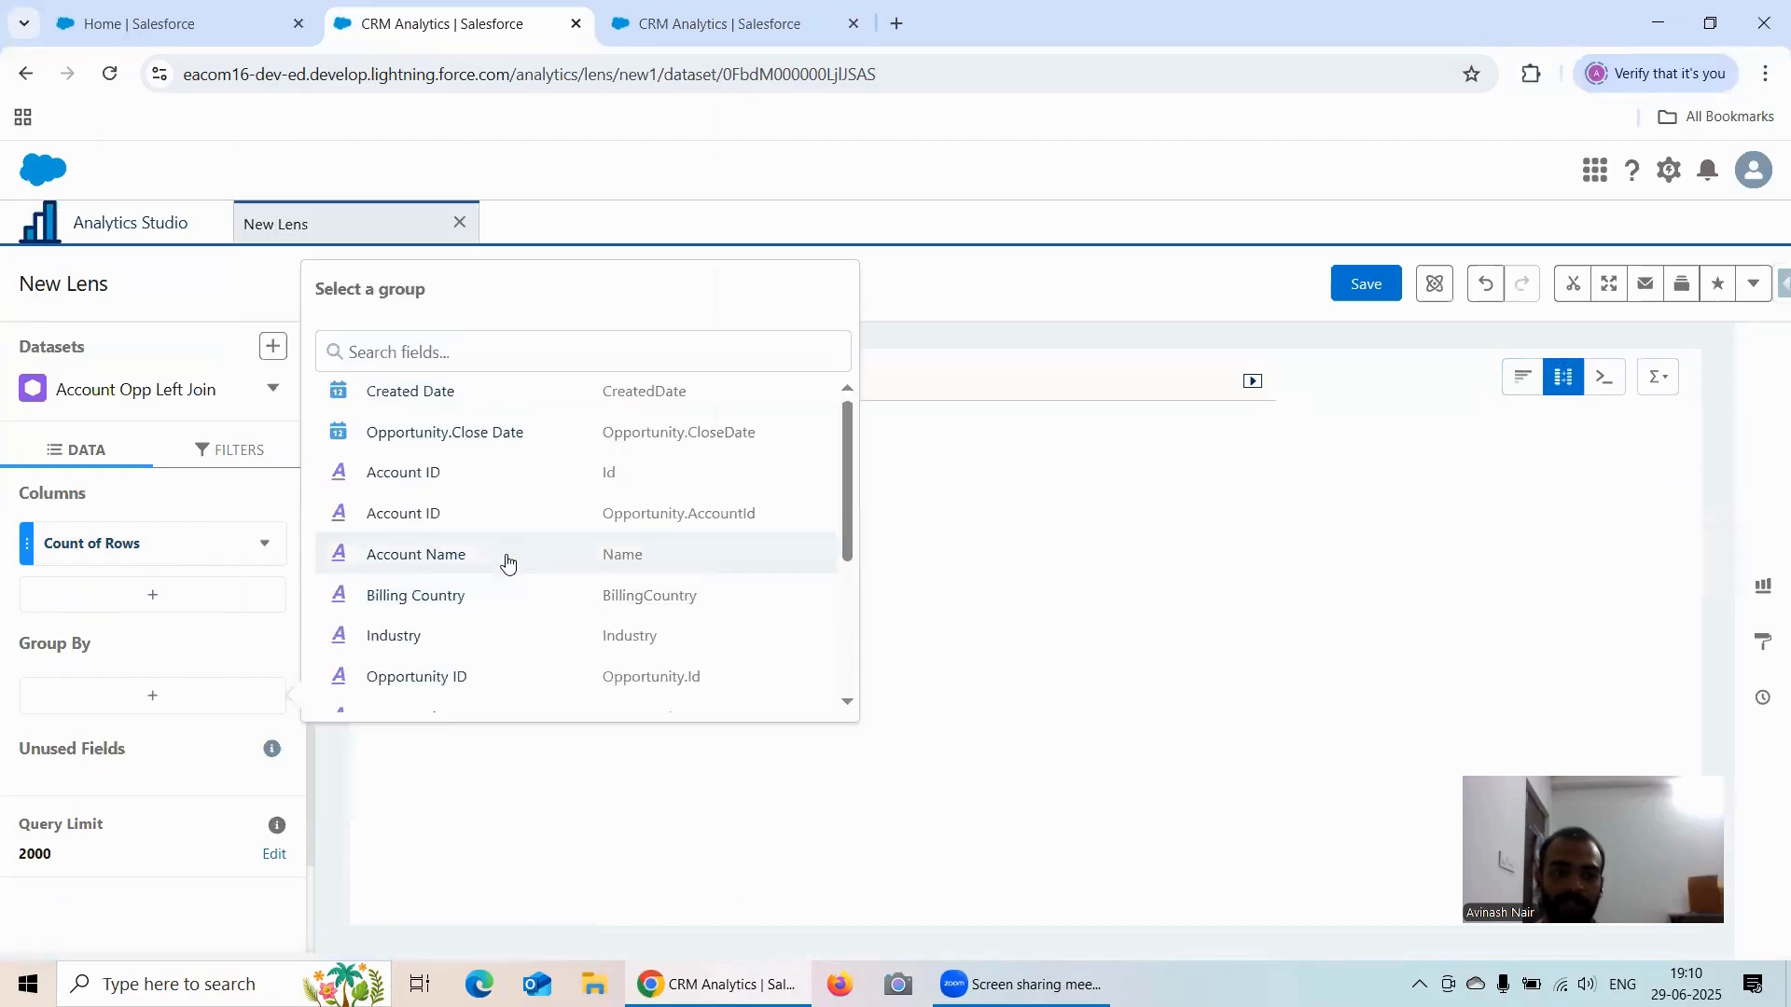
scroll(509, 561, down, 3)
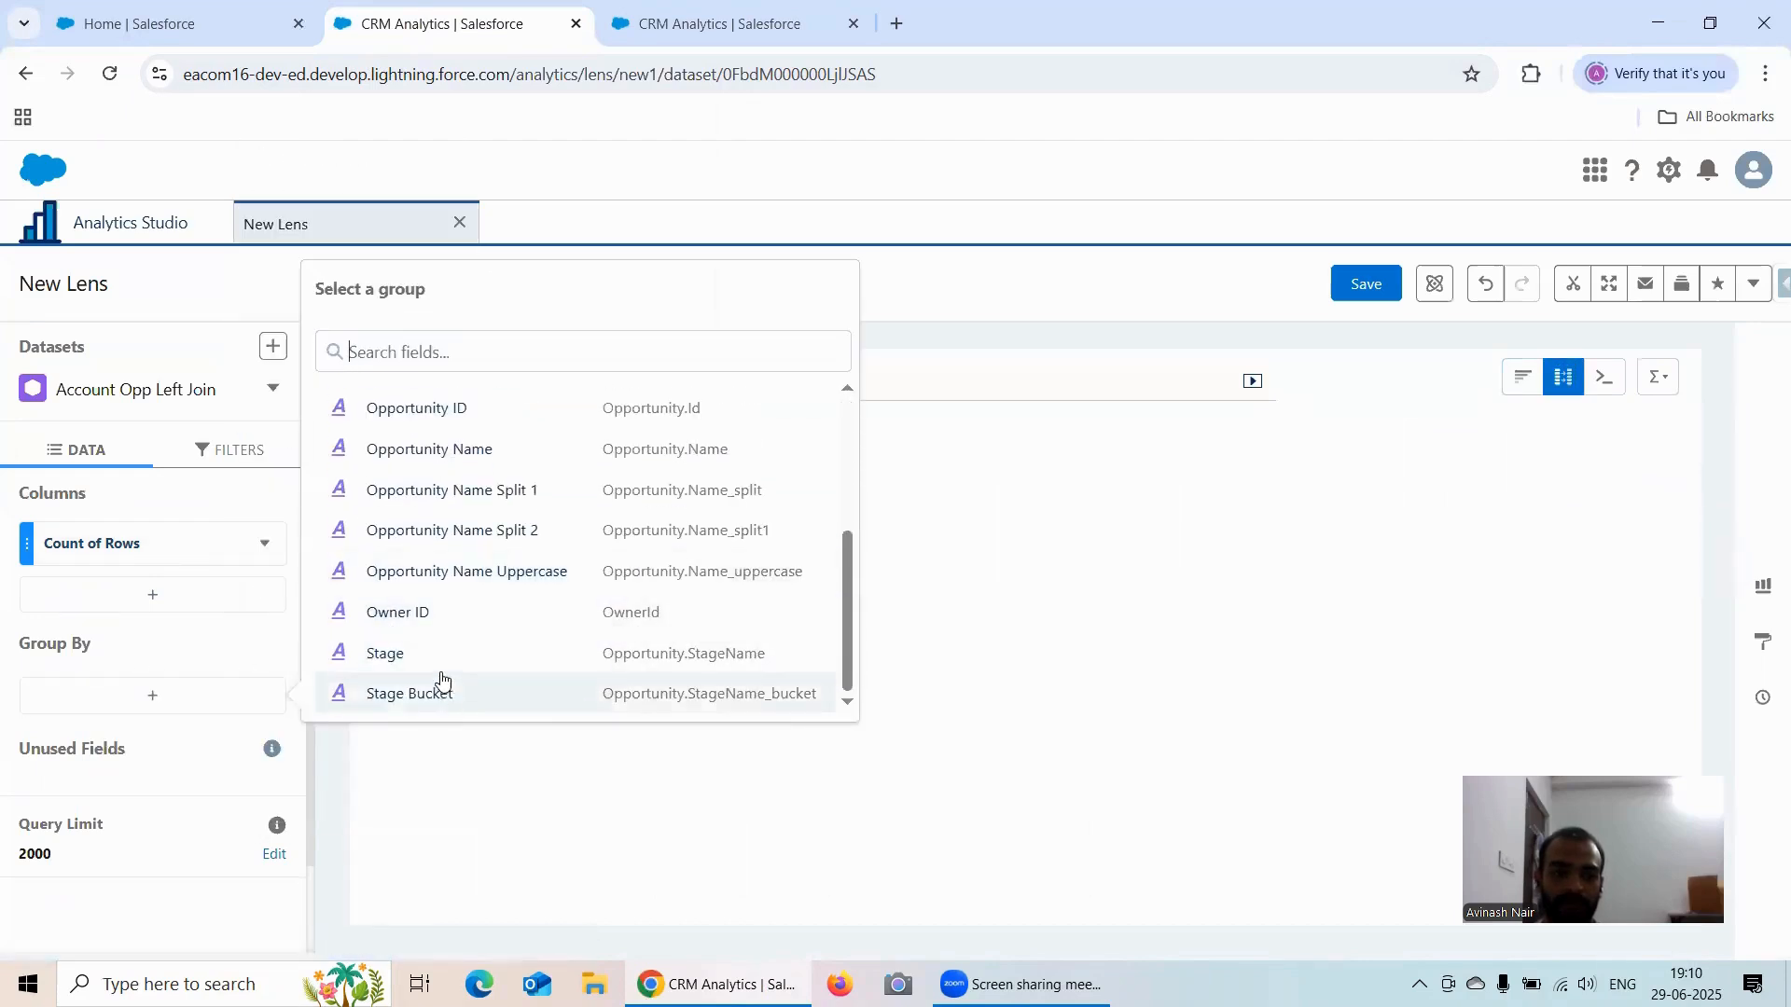
scroll(433, 634, up, 3)
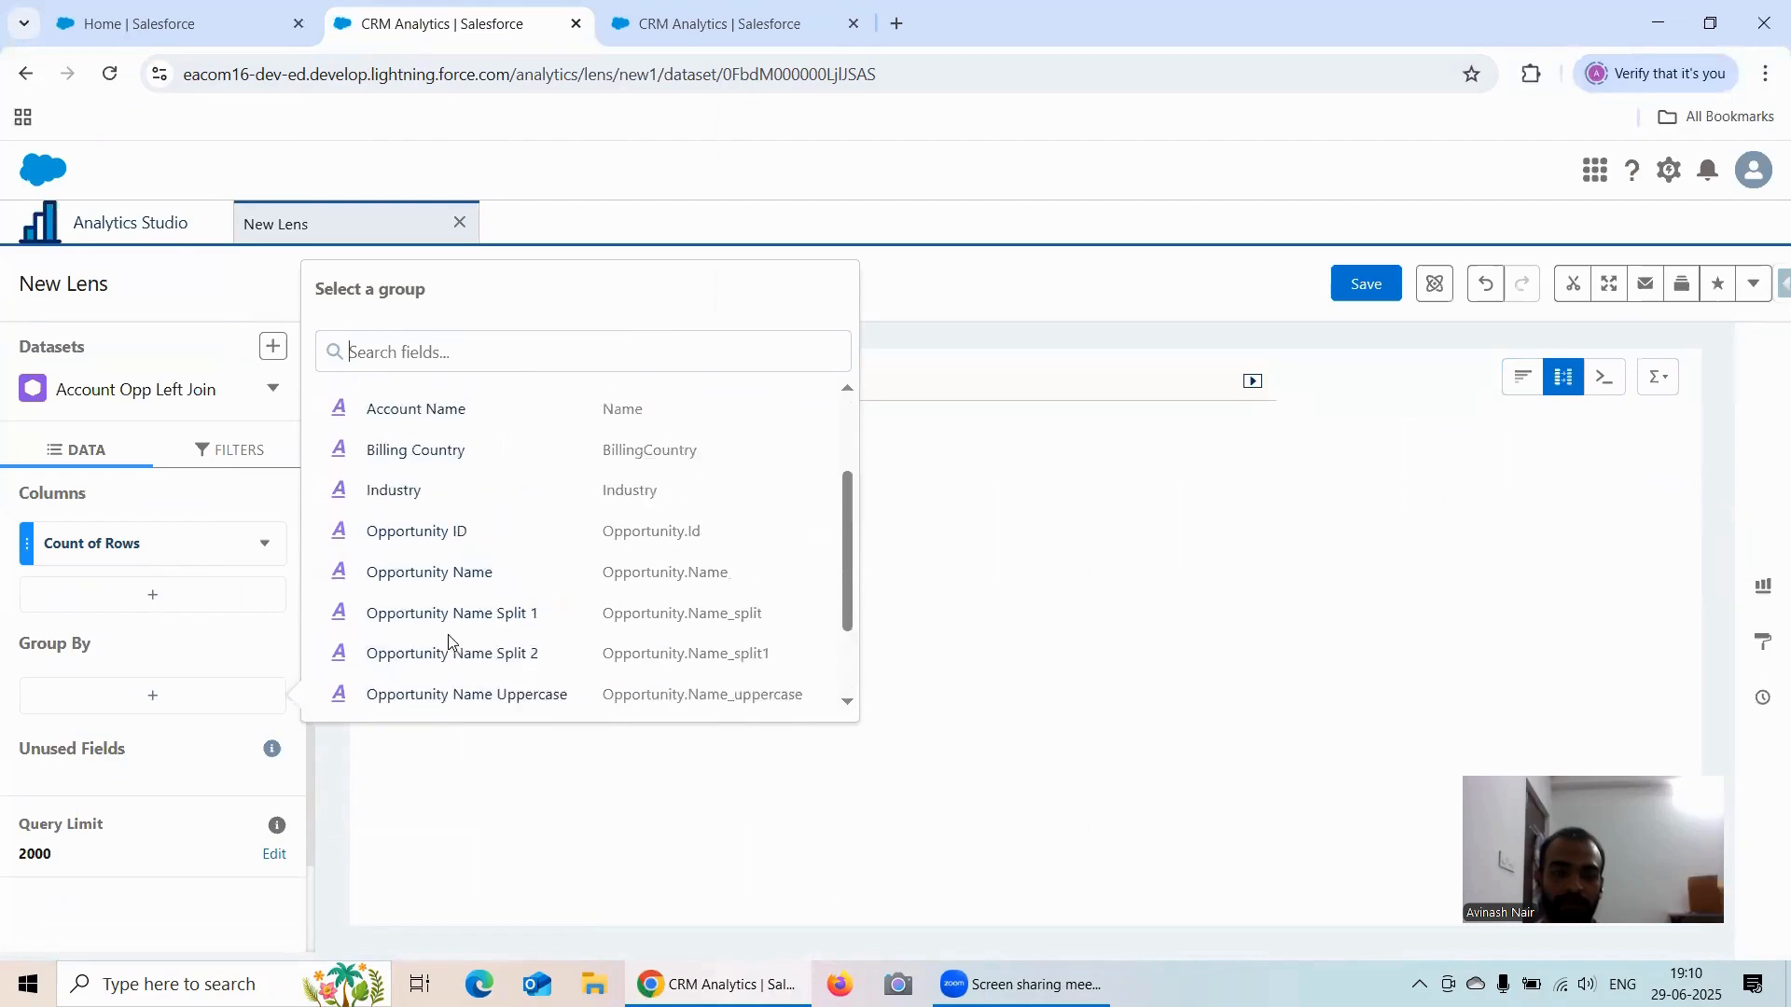
click(428, 603)
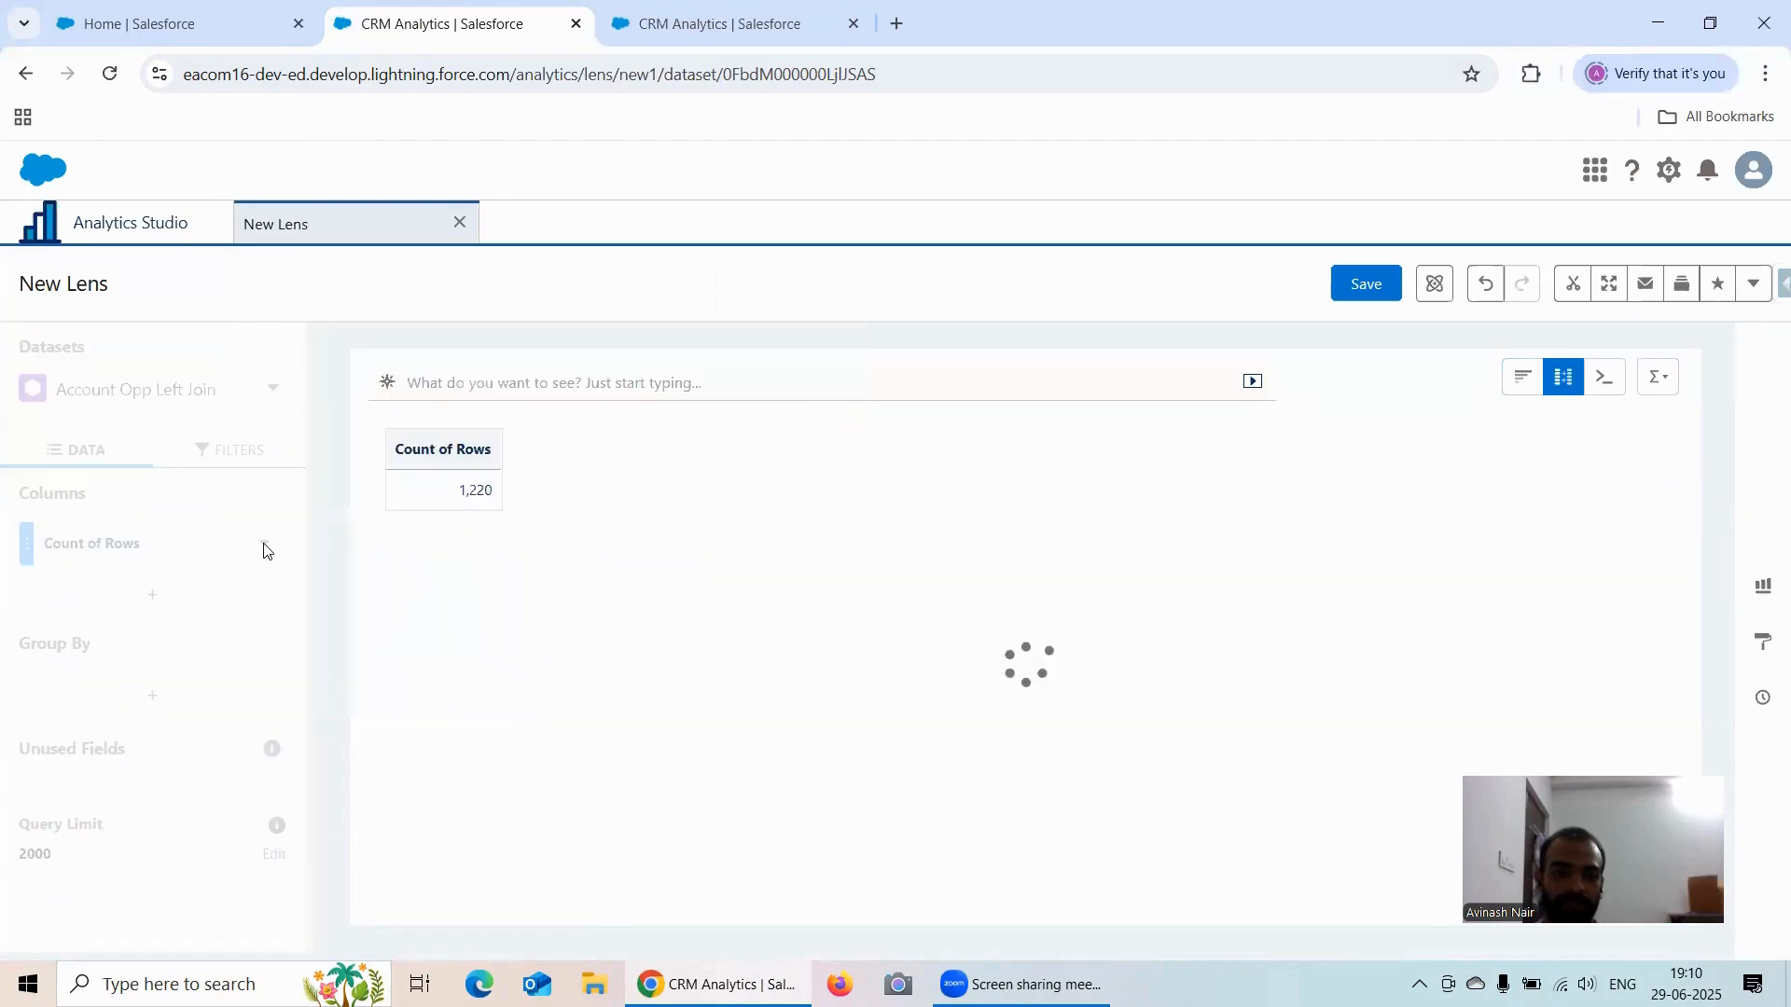
Step: Add a filter to the Count of Rows column where Stage Bucket equals Open Stages
click(265, 549)
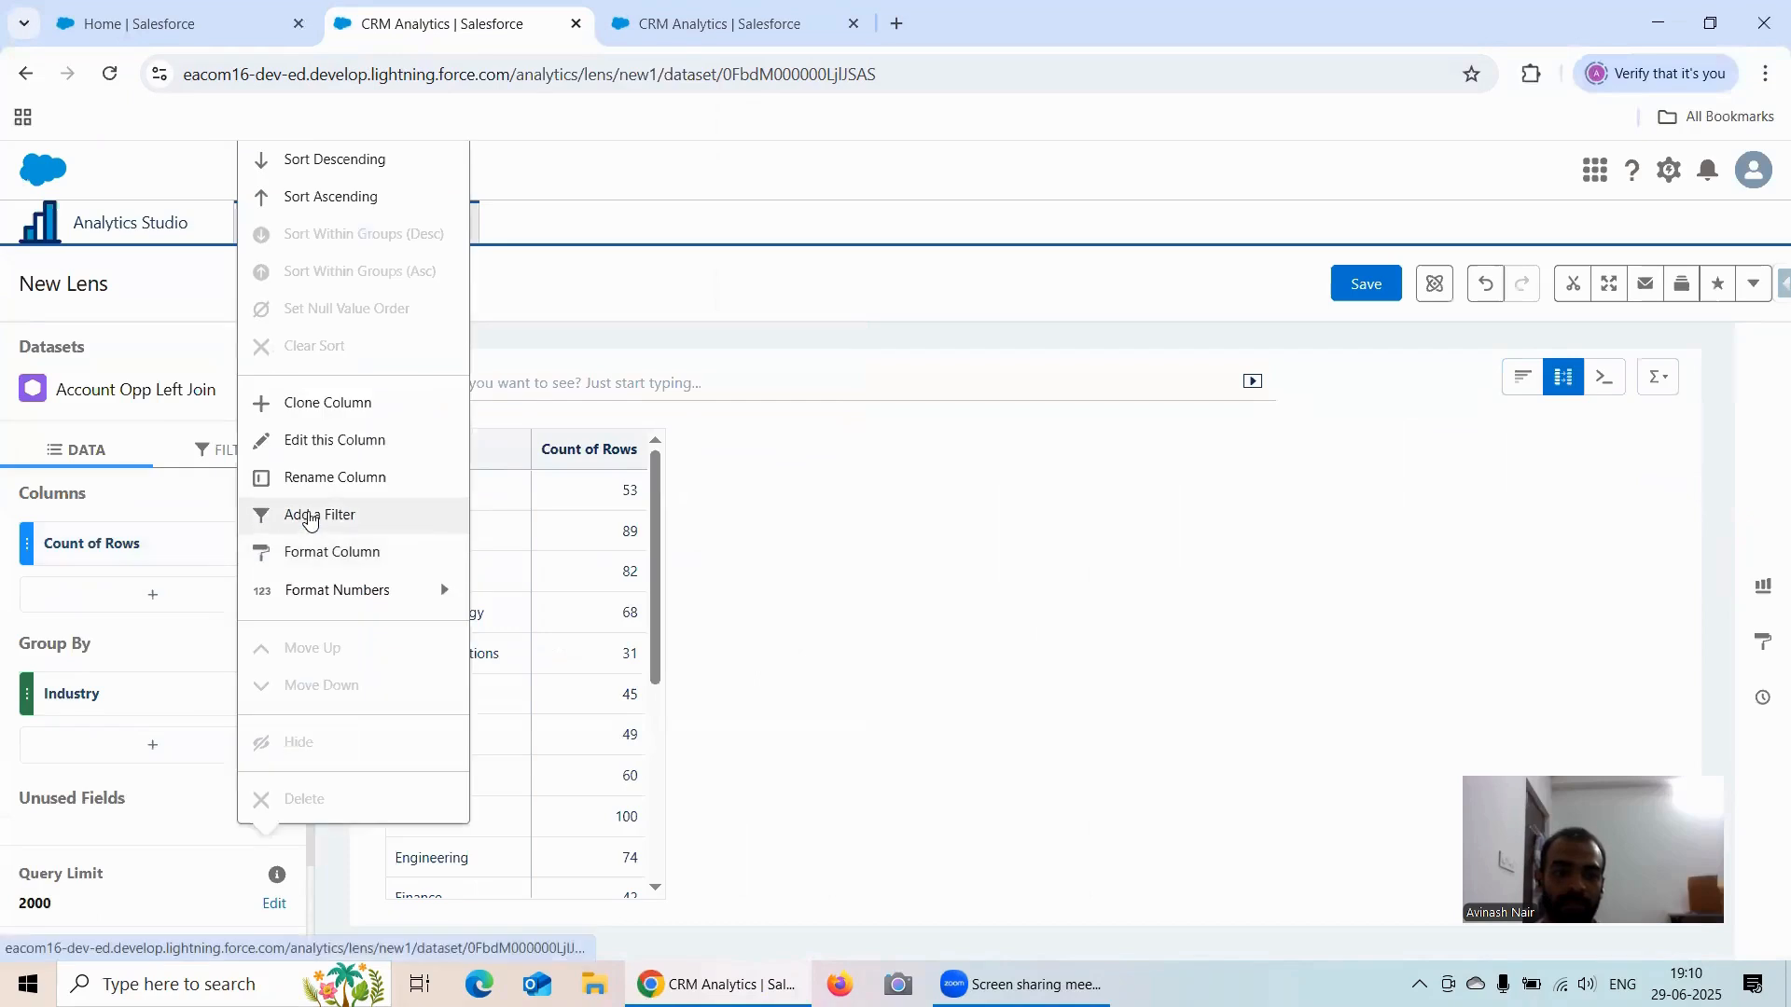
click(304, 514)
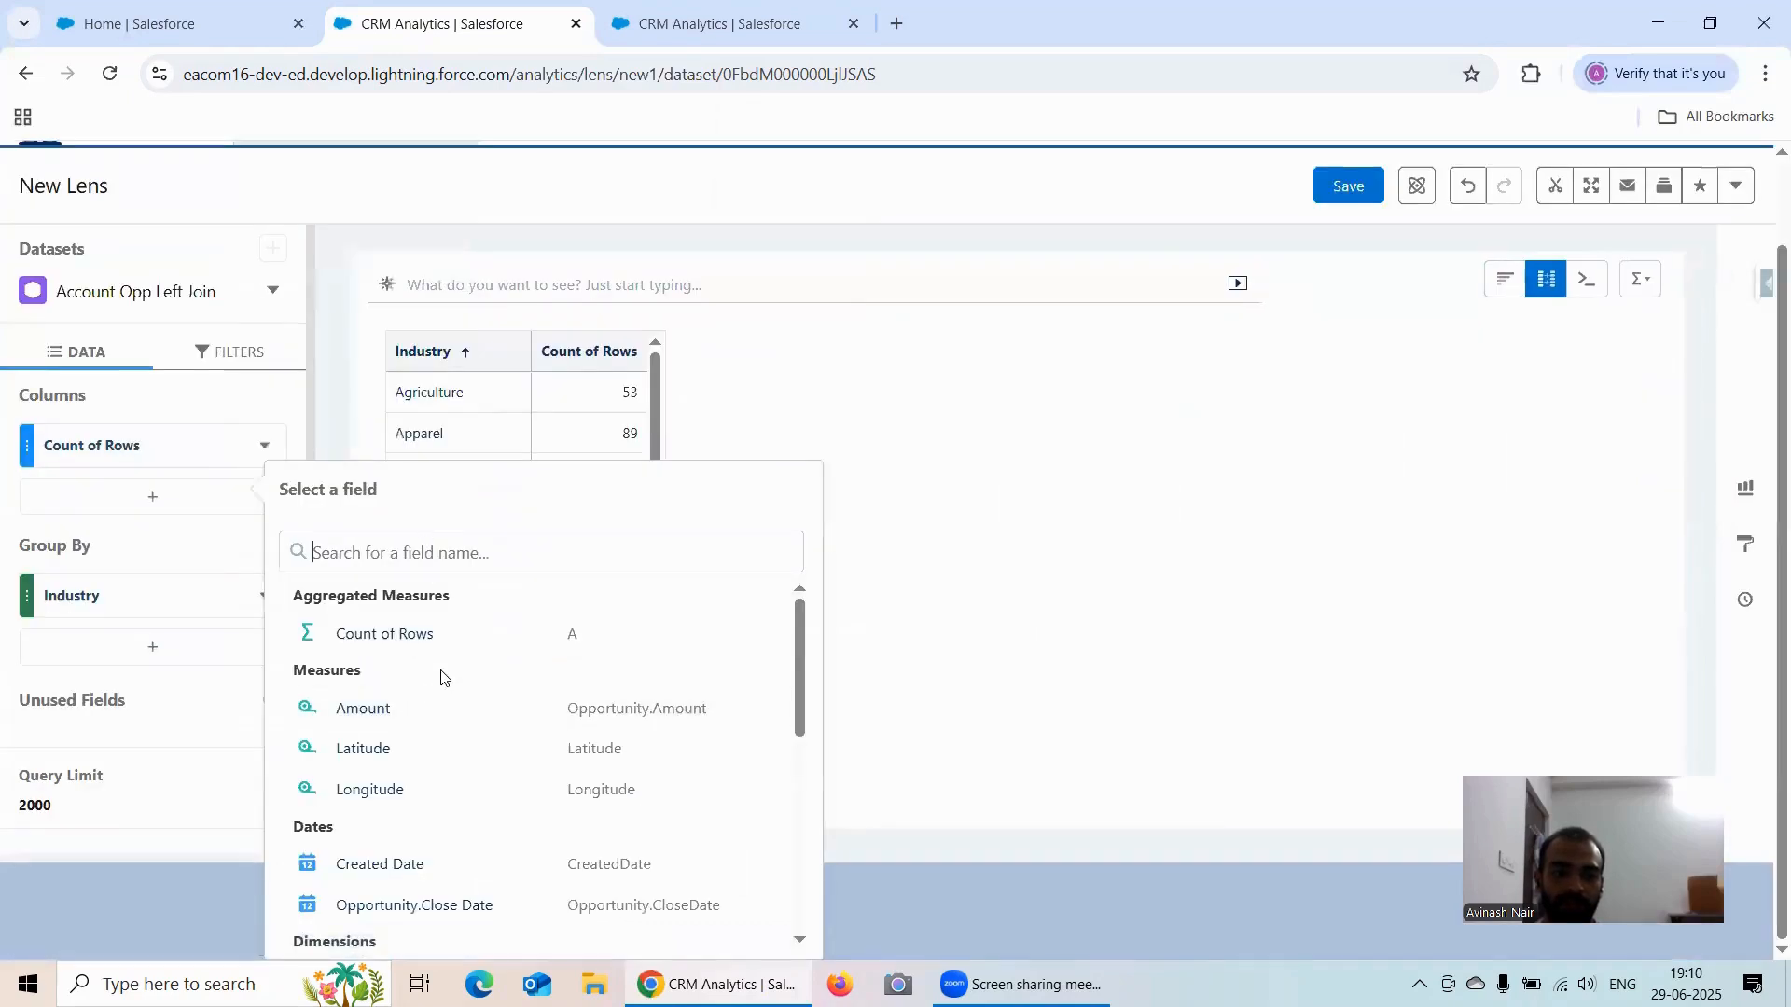
scroll(504, 676, down, 10)
click(401, 933)
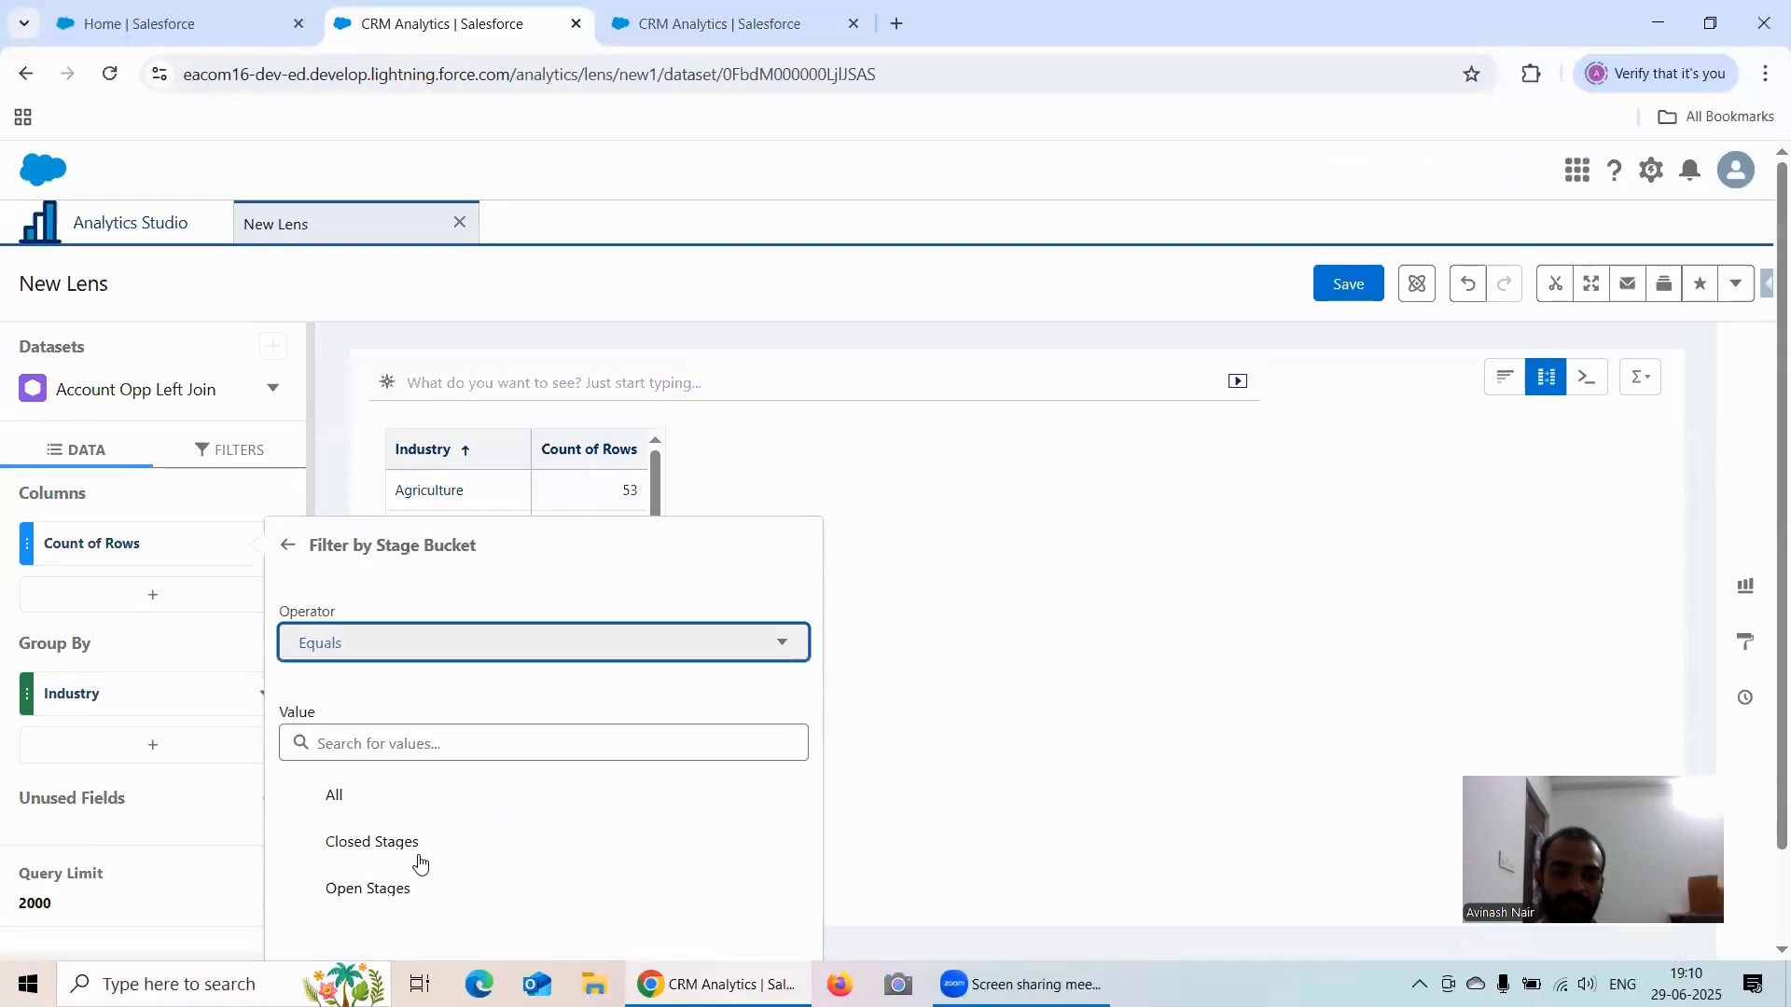
click(390, 843)
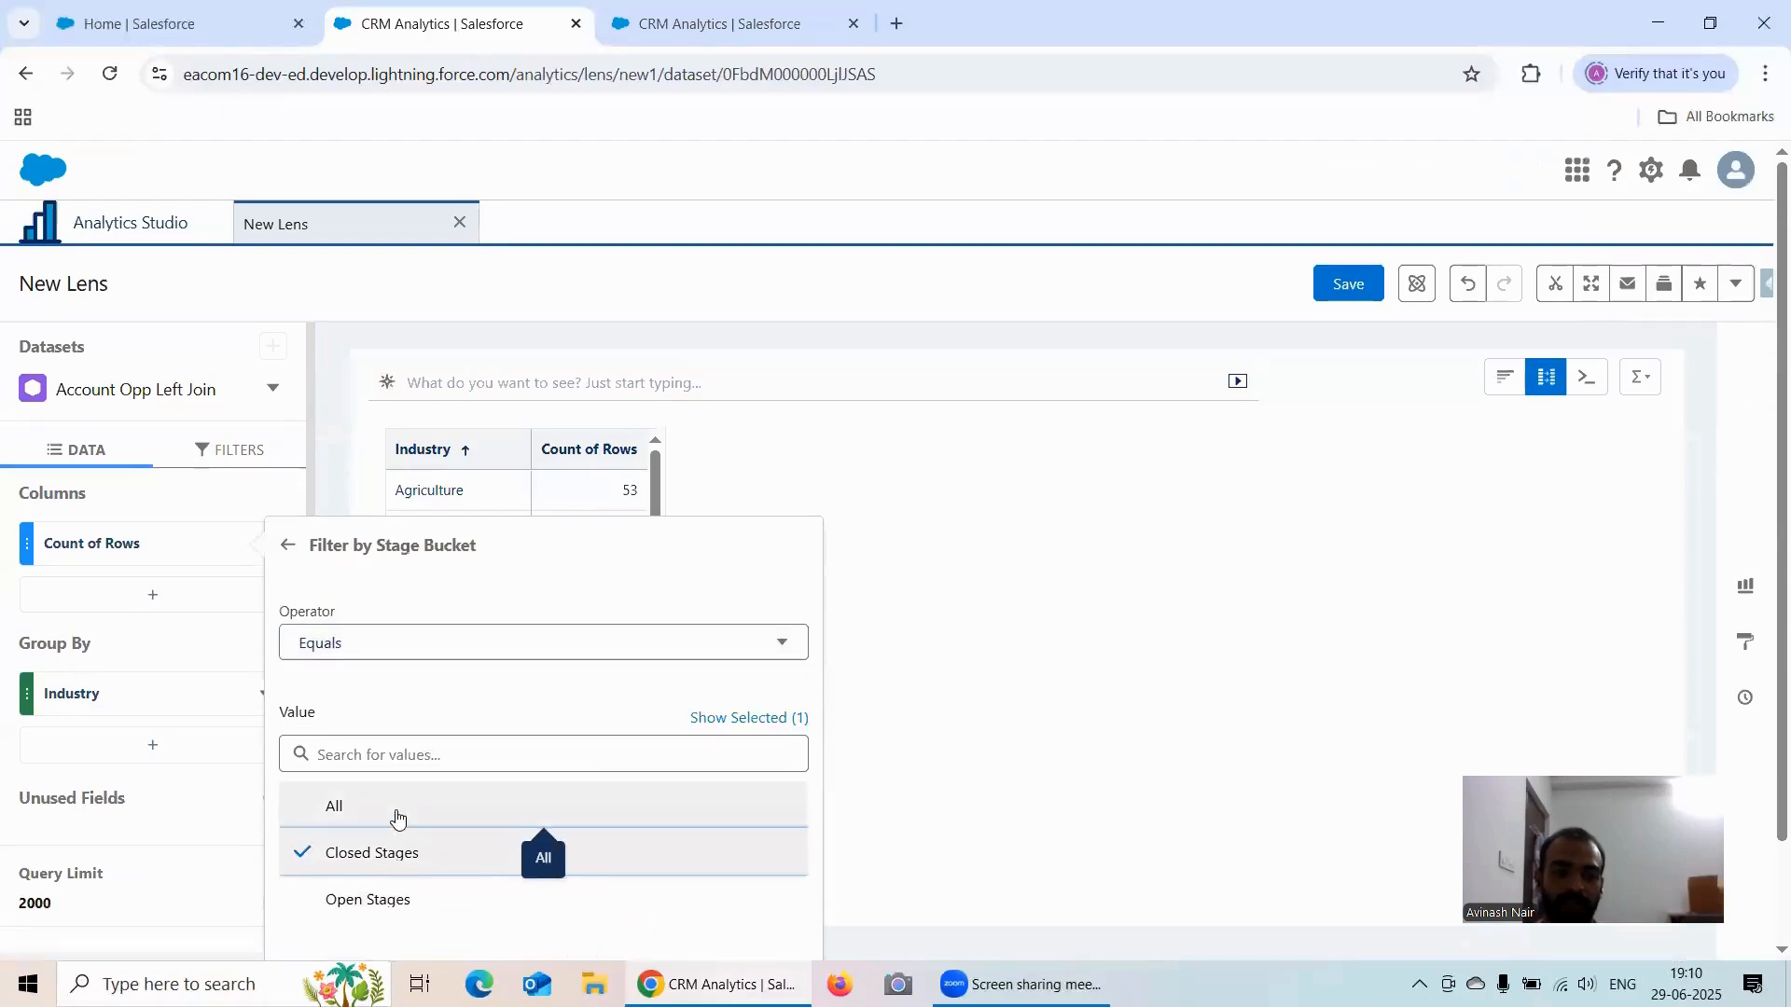
click(395, 851)
click(389, 891)
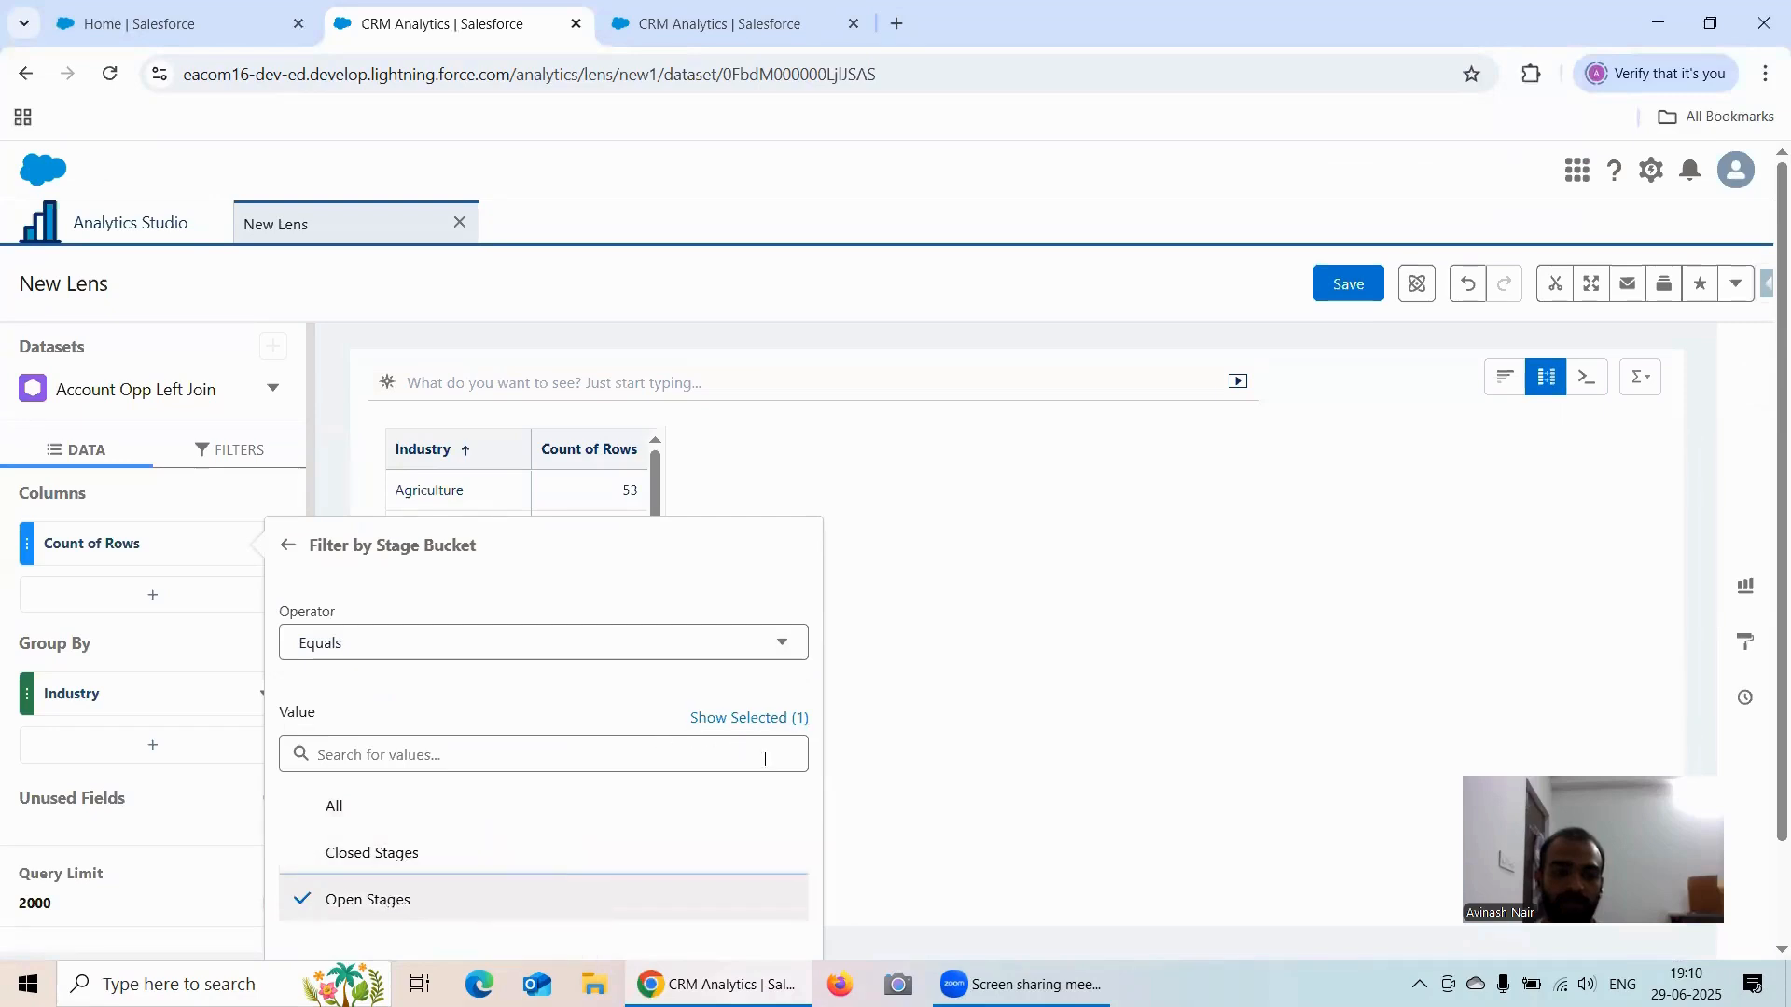
click(771, 918)
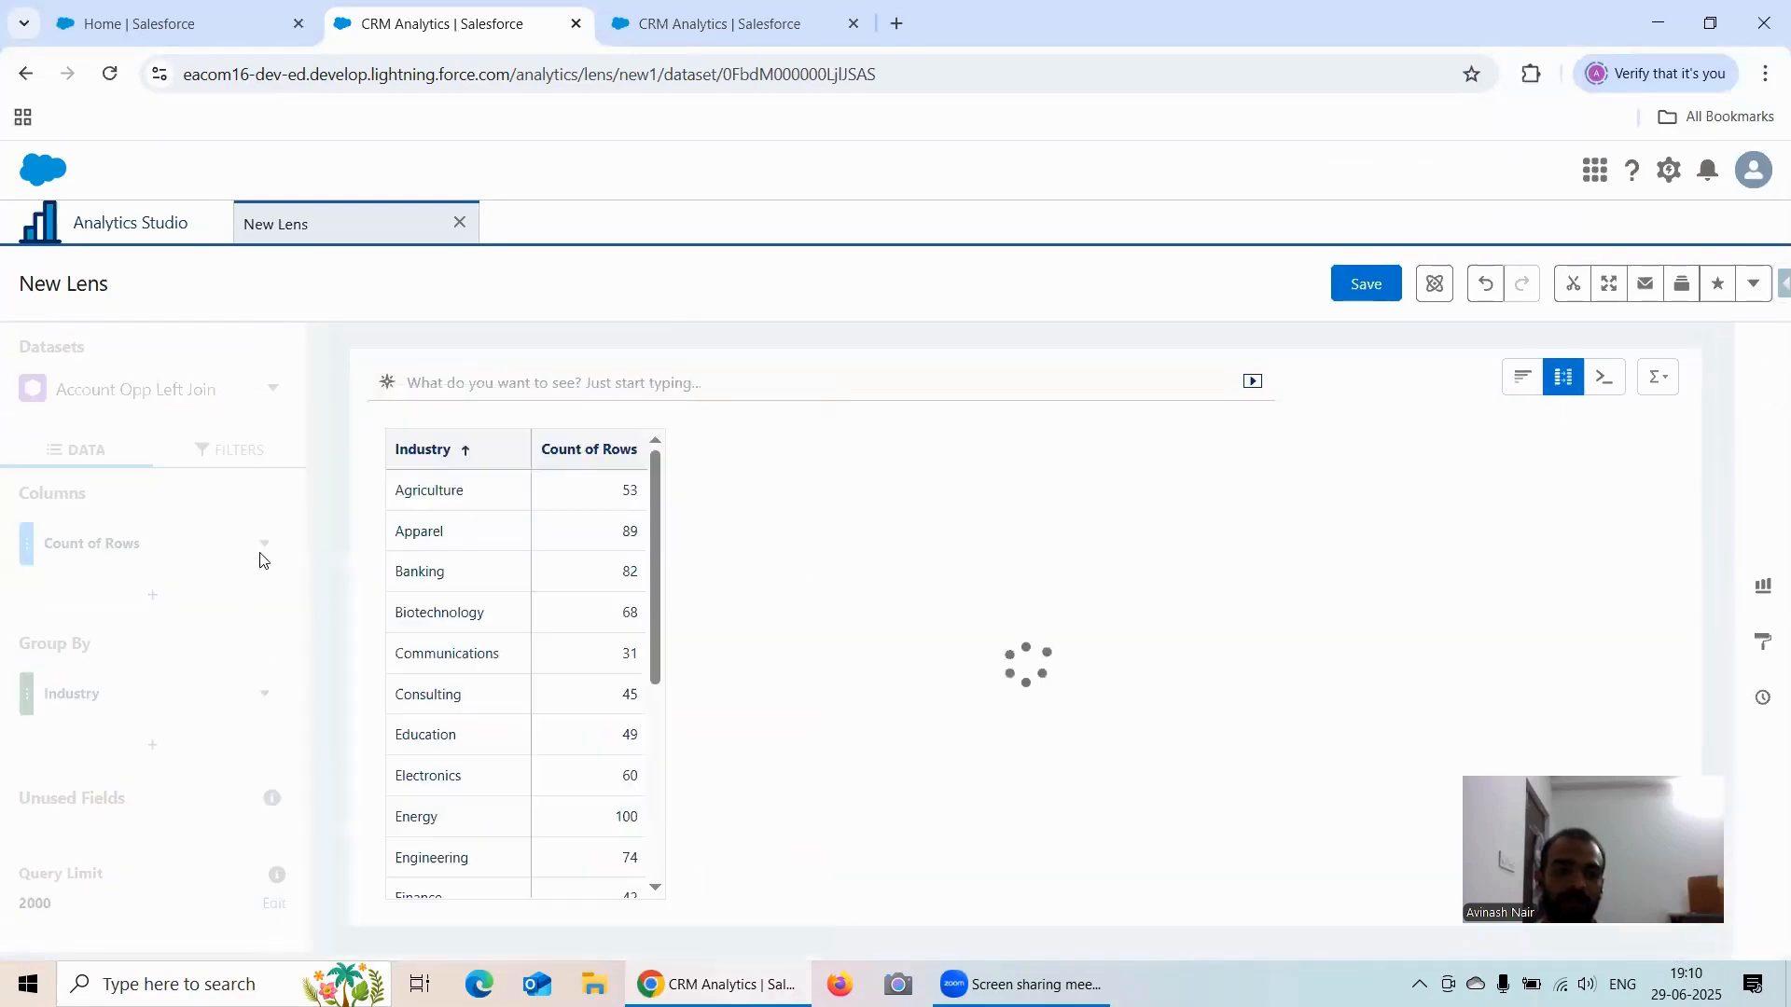
Step: Clone the filtered Count of Rows column and set the Stage Bucket filter of the copy to Closed Stages
click(267, 545)
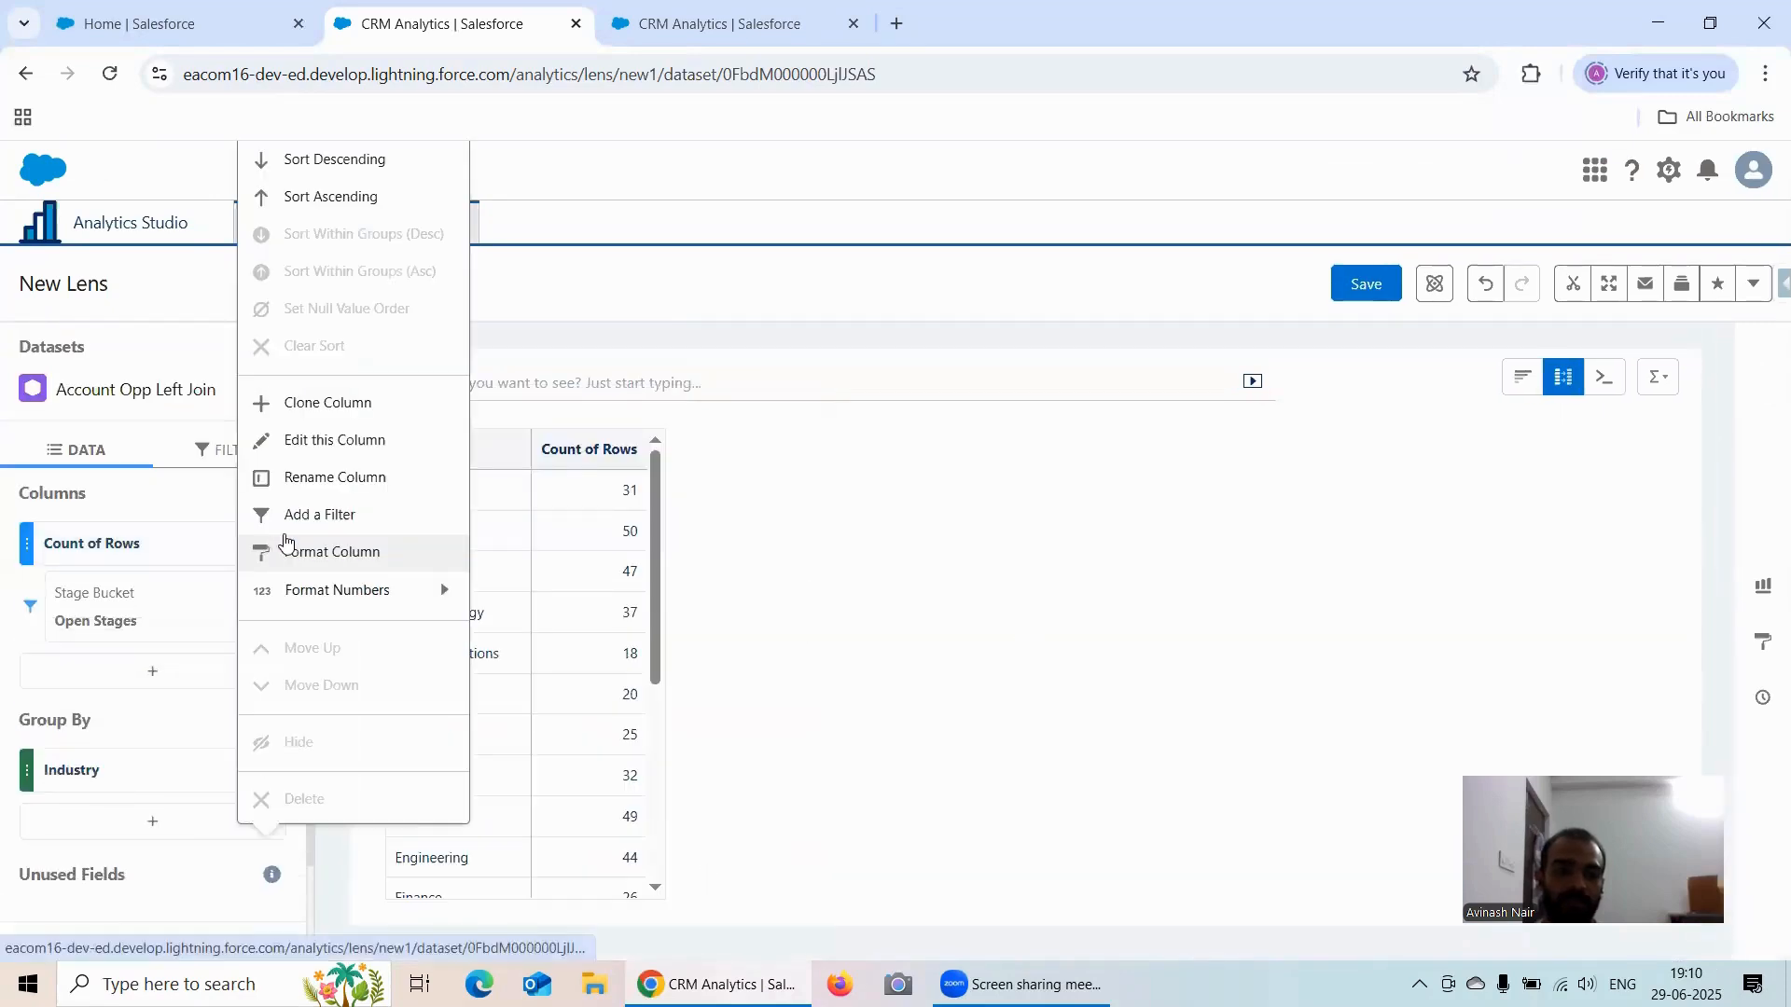
click(328, 402)
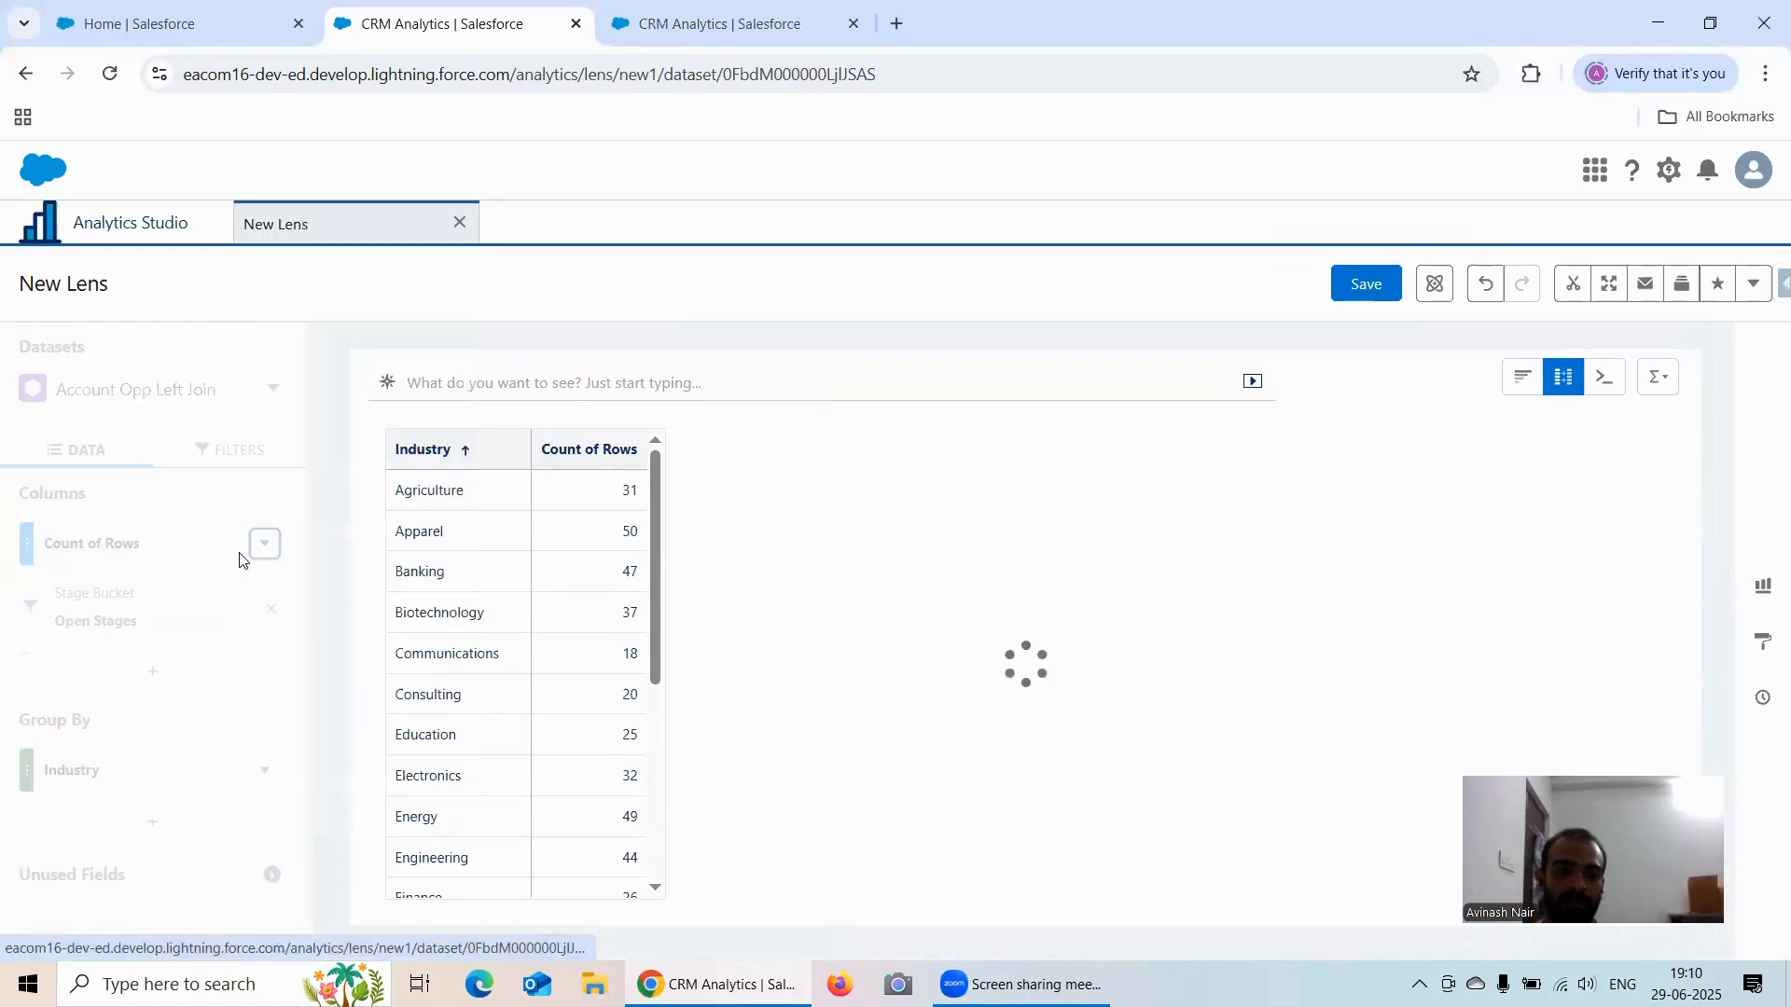
scroll(139, 578, down, 2)
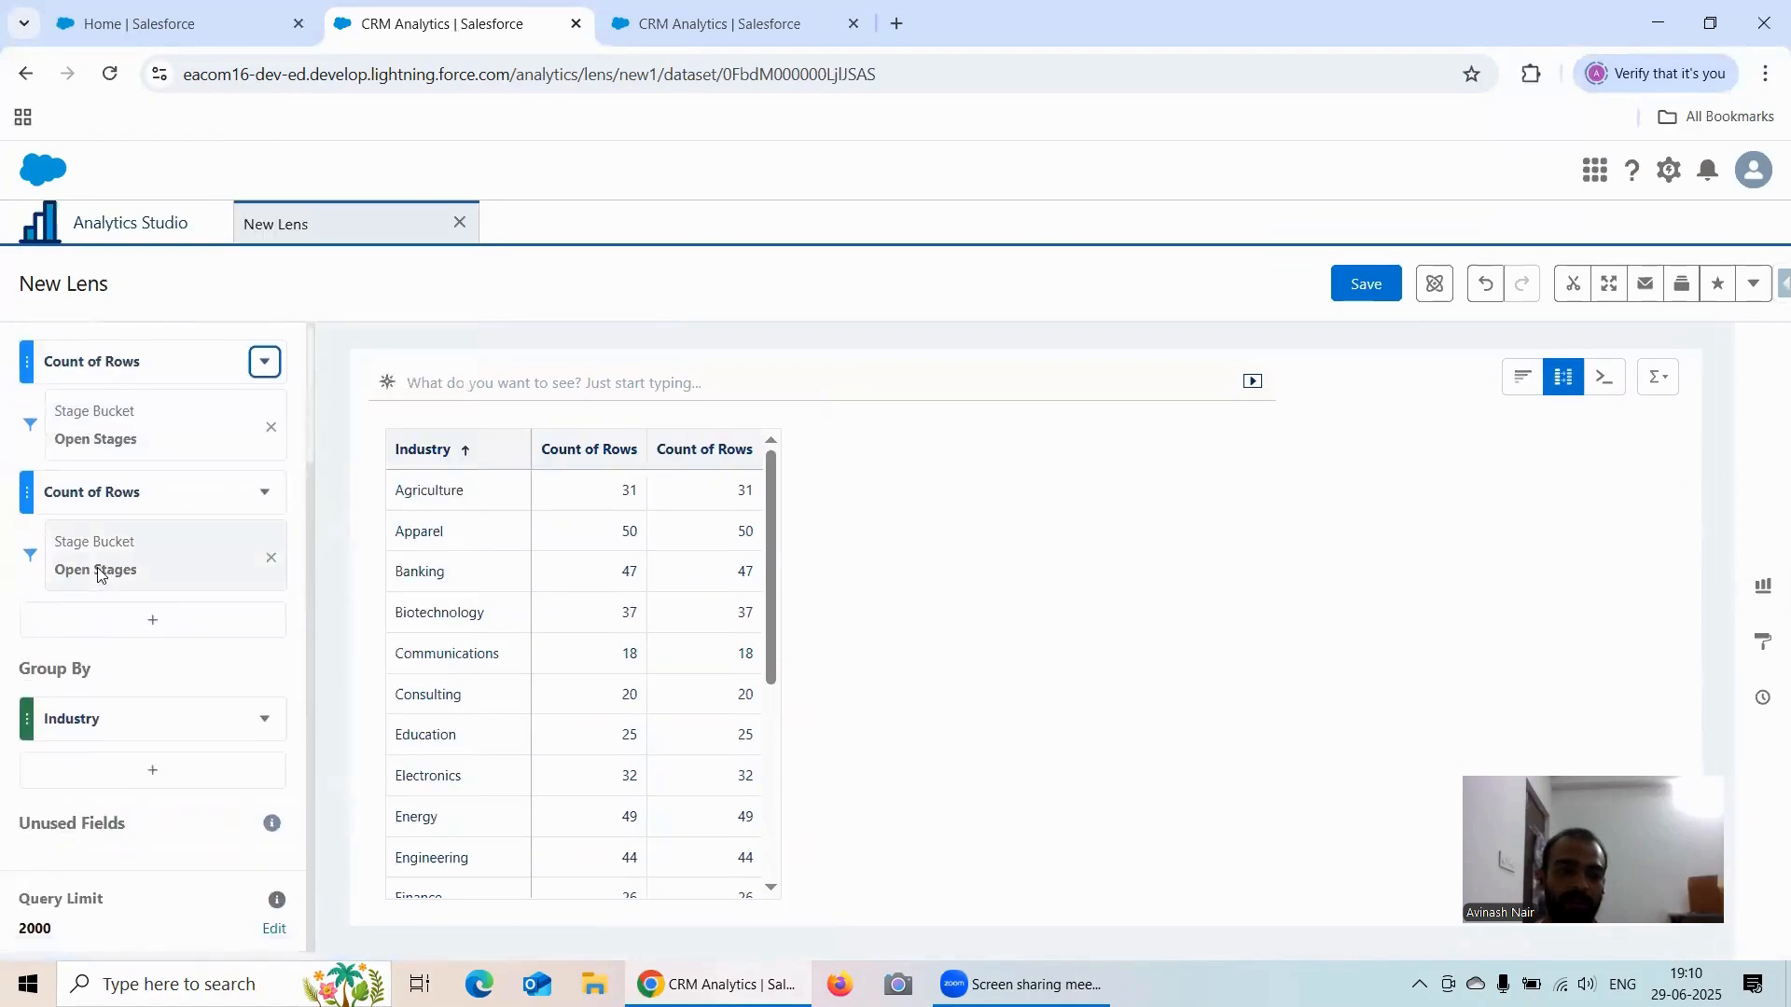
click(97, 567)
click(352, 782)
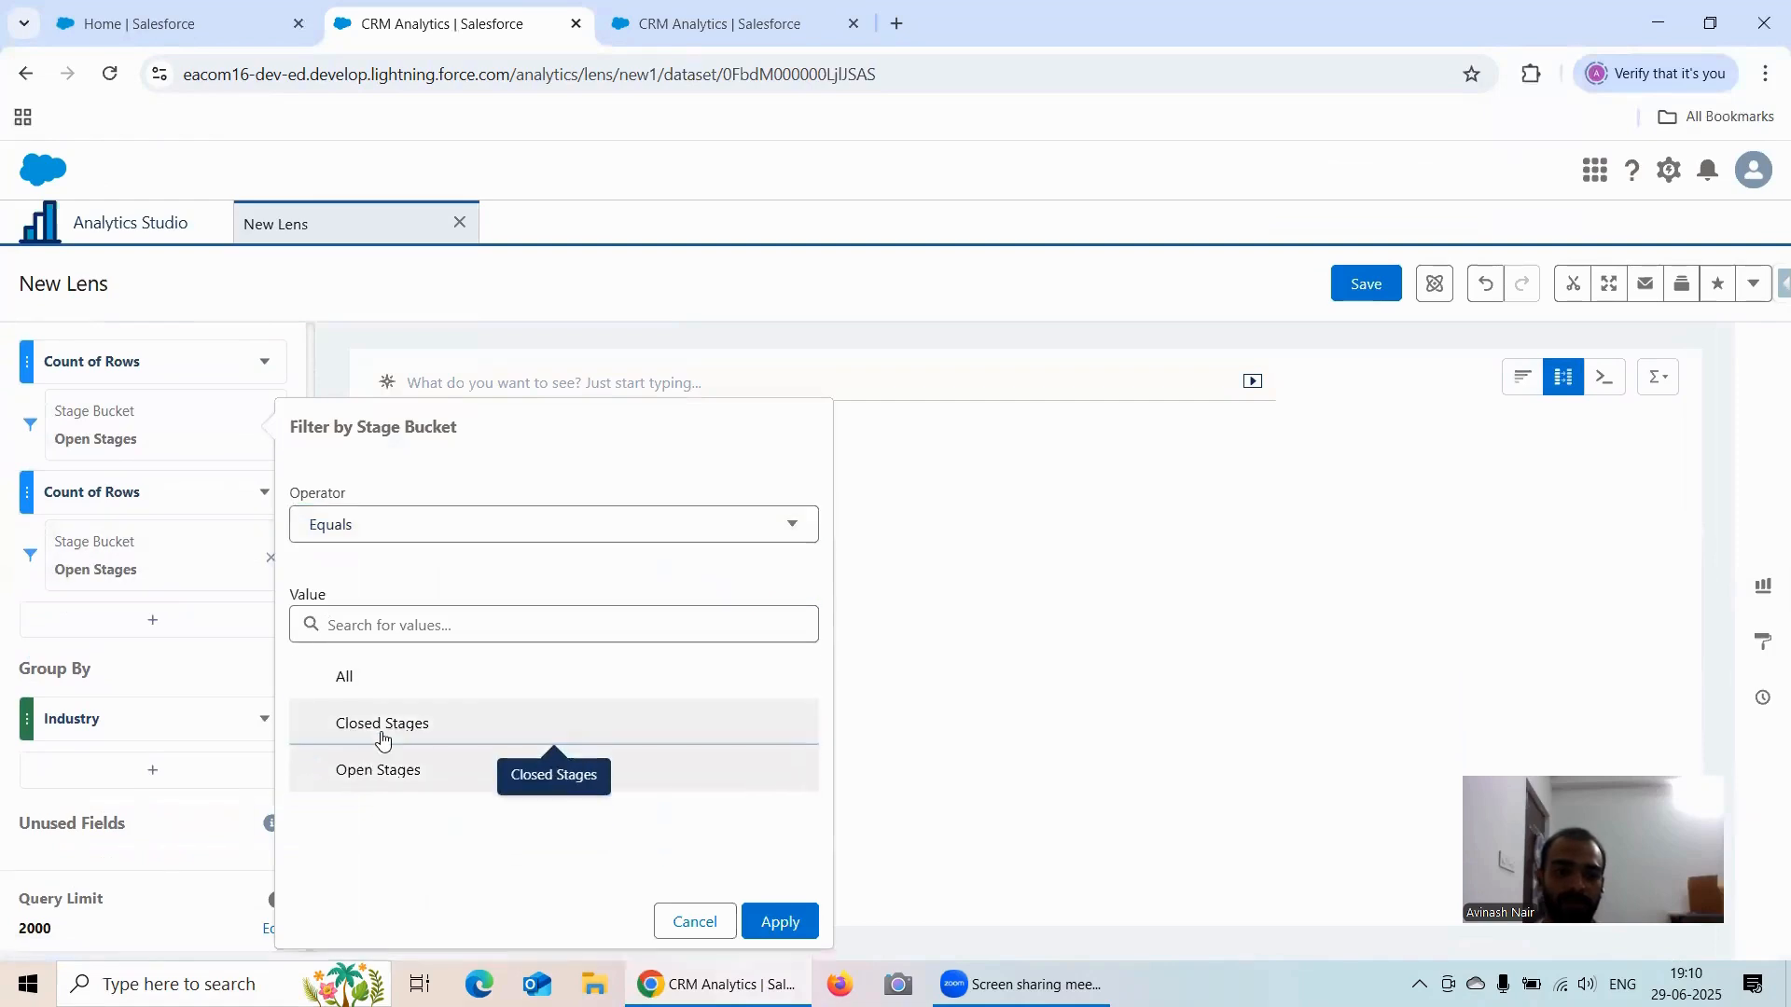
click(380, 736)
click(781, 933)
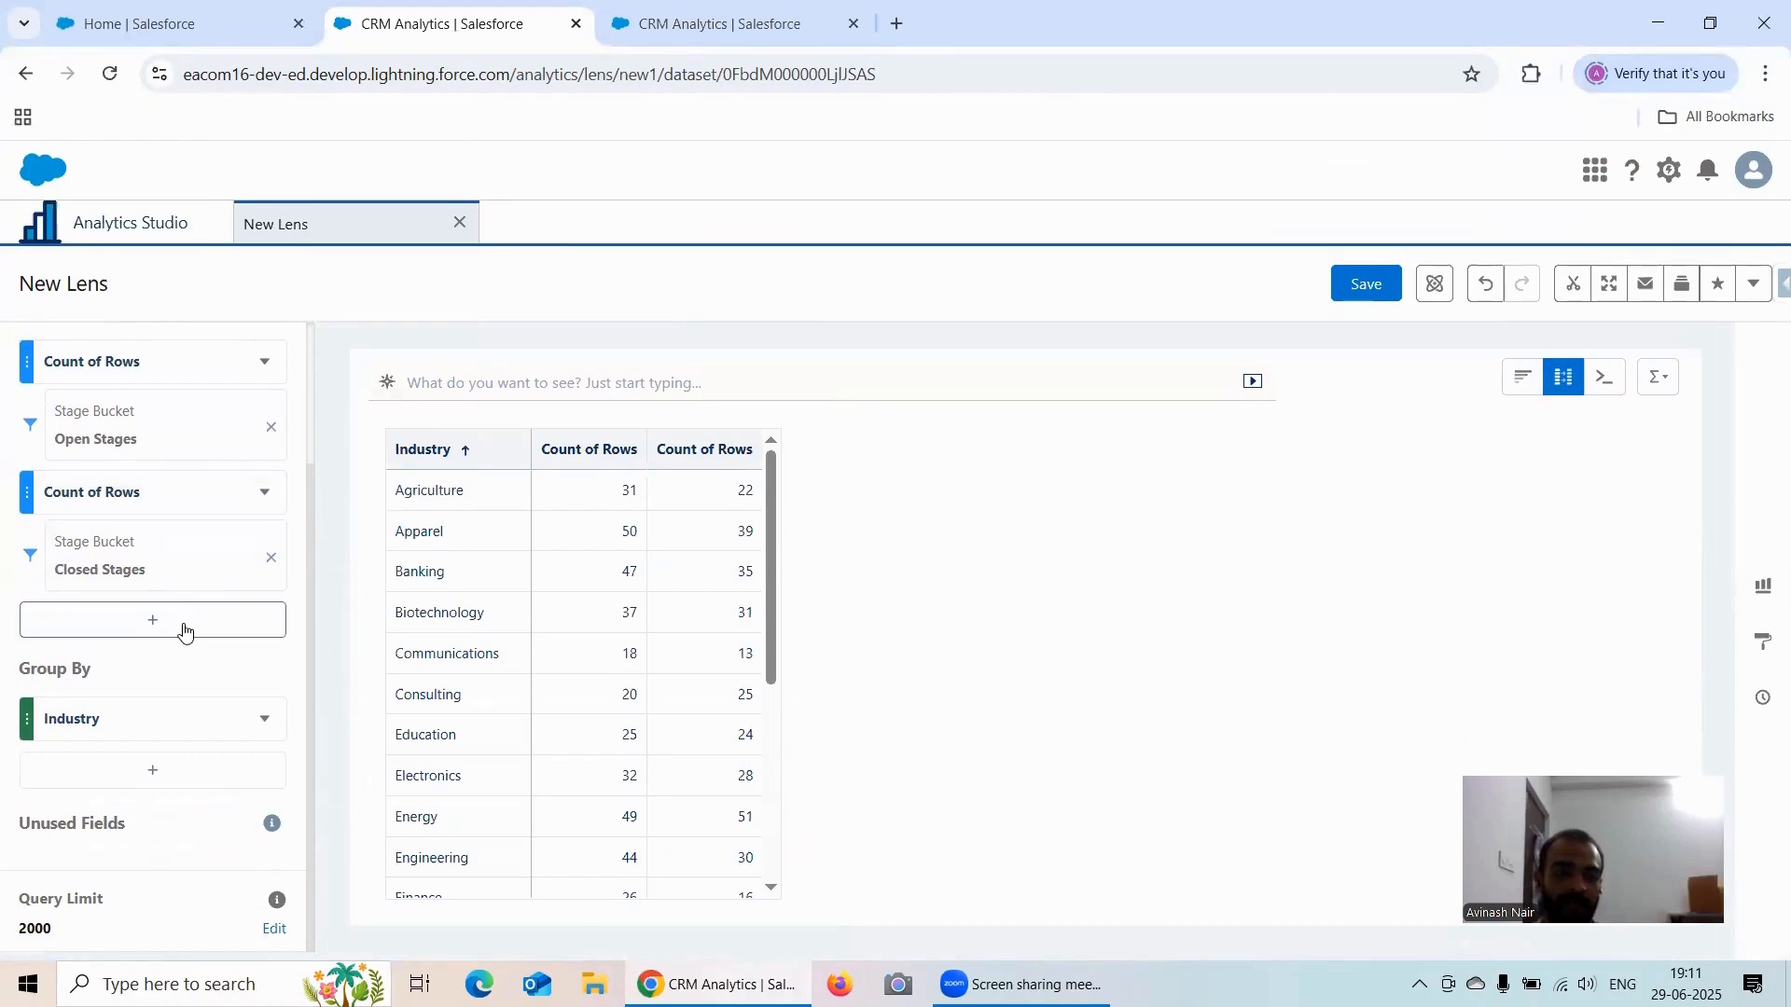
click(267, 501)
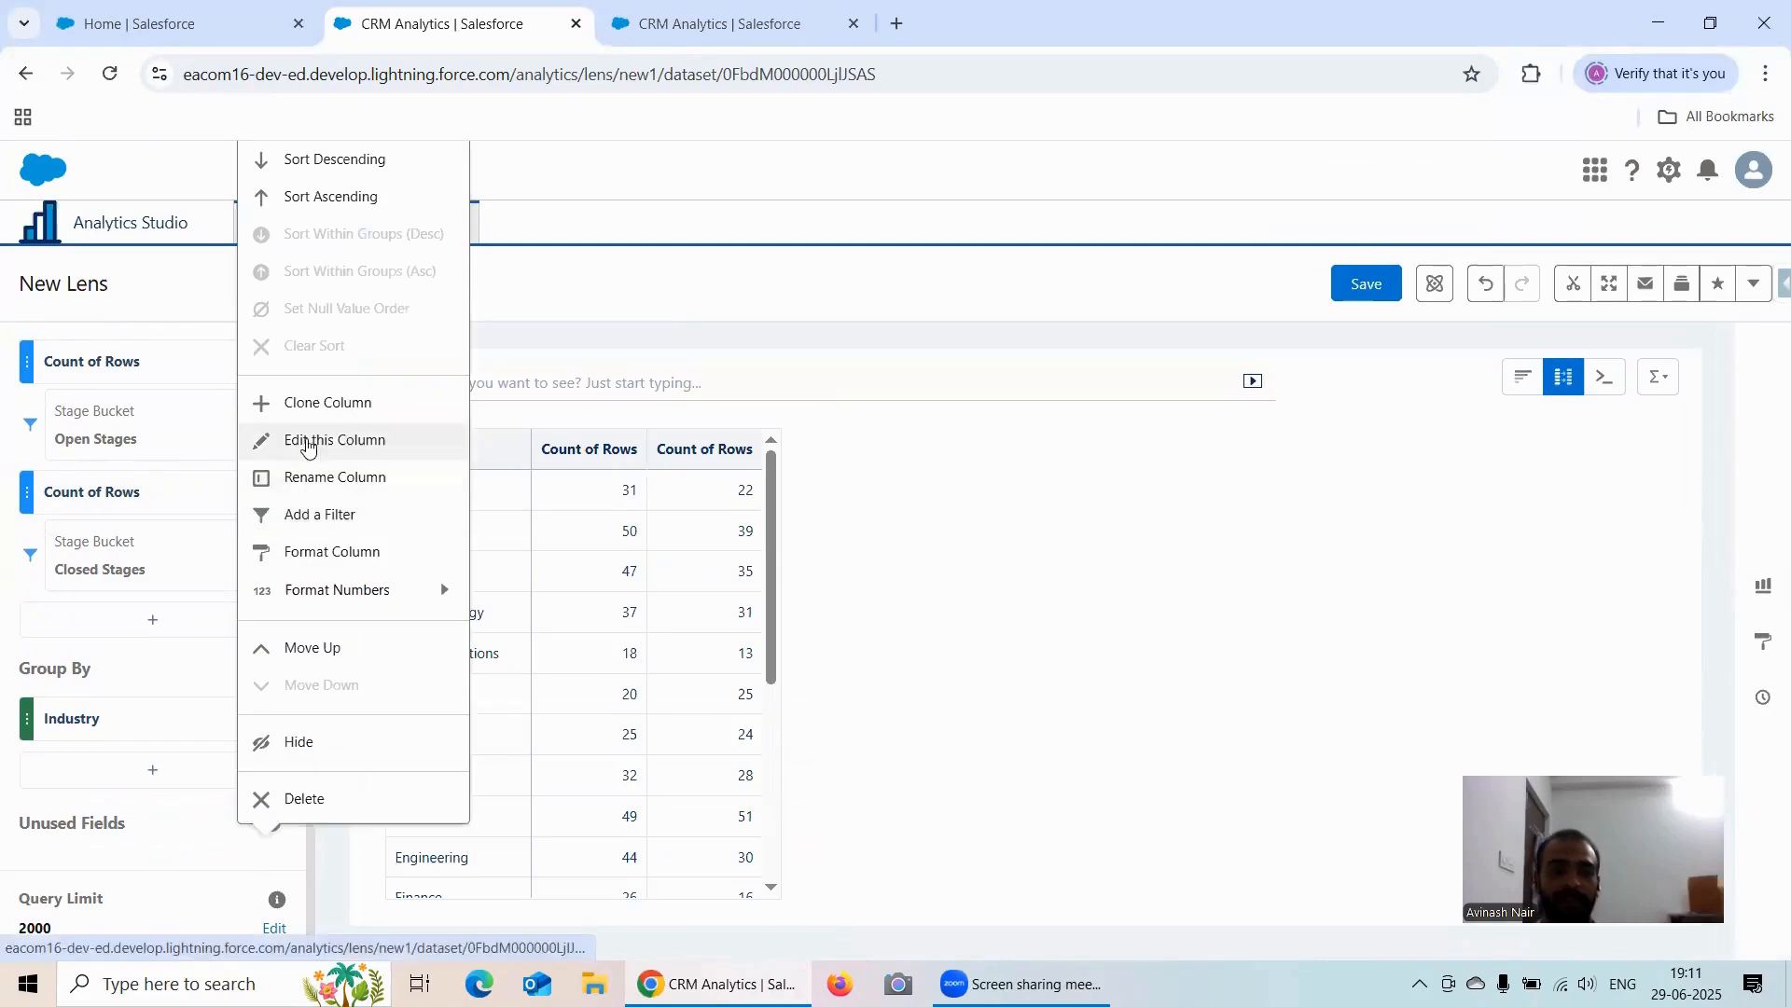
click(305, 440)
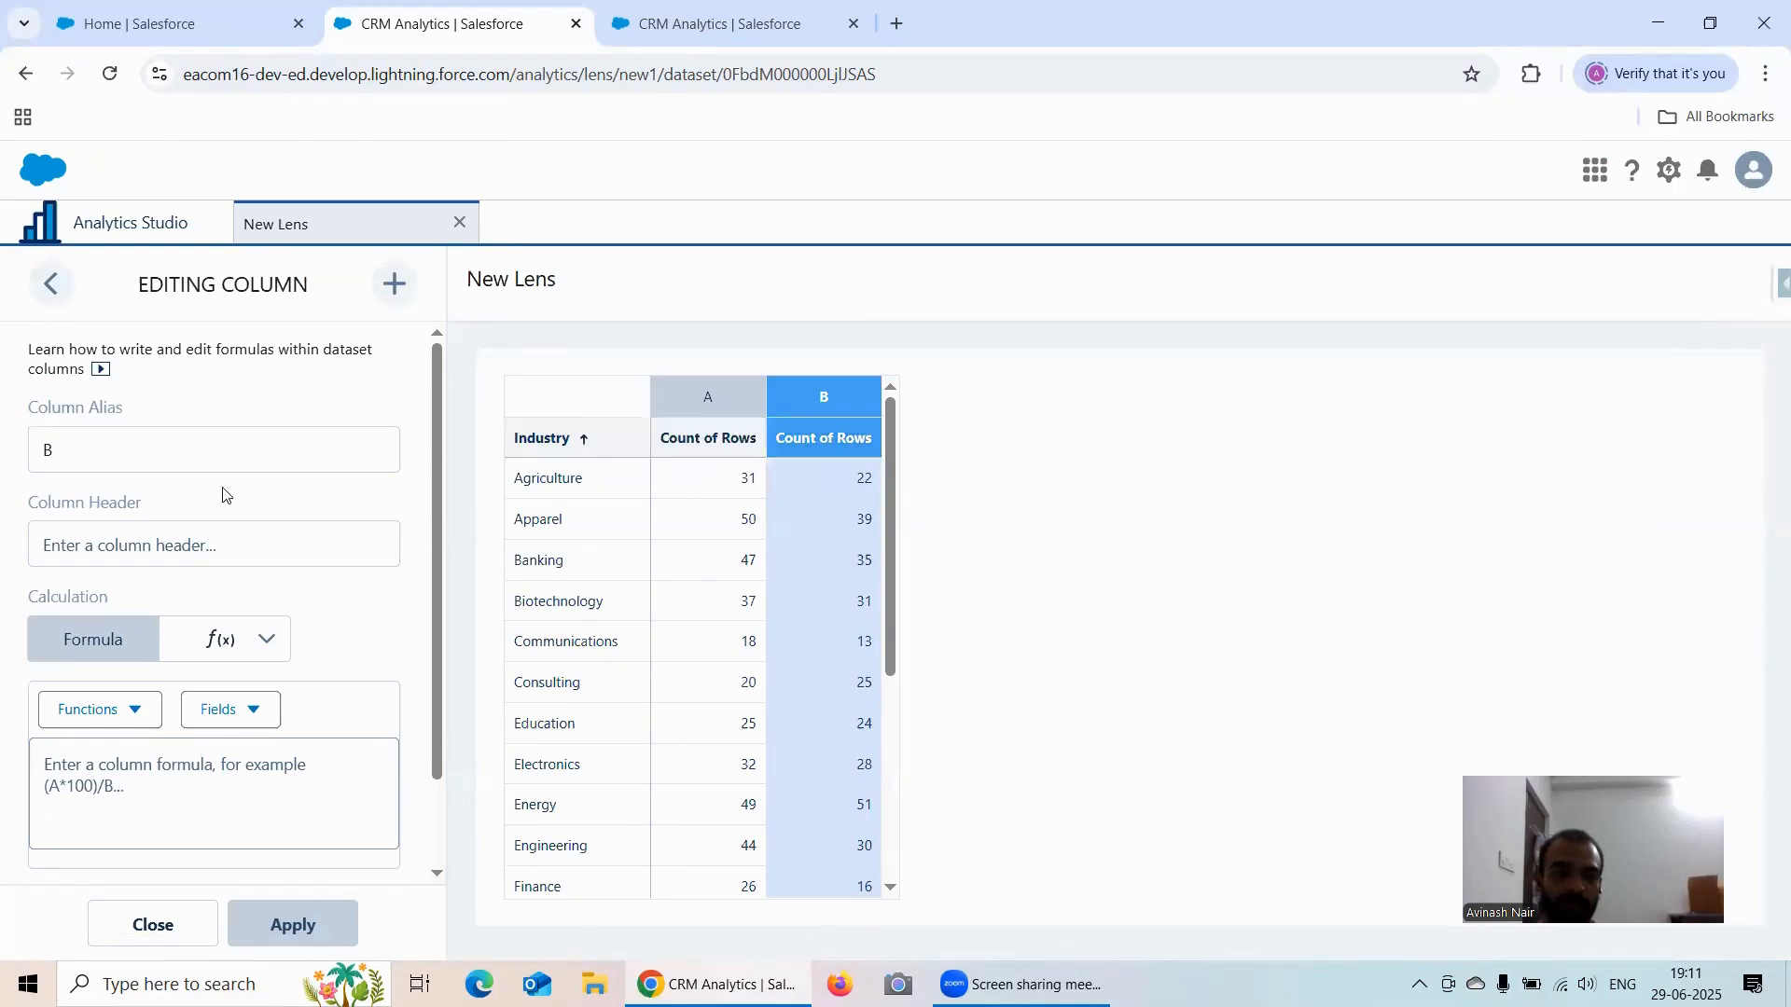
click(50, 285)
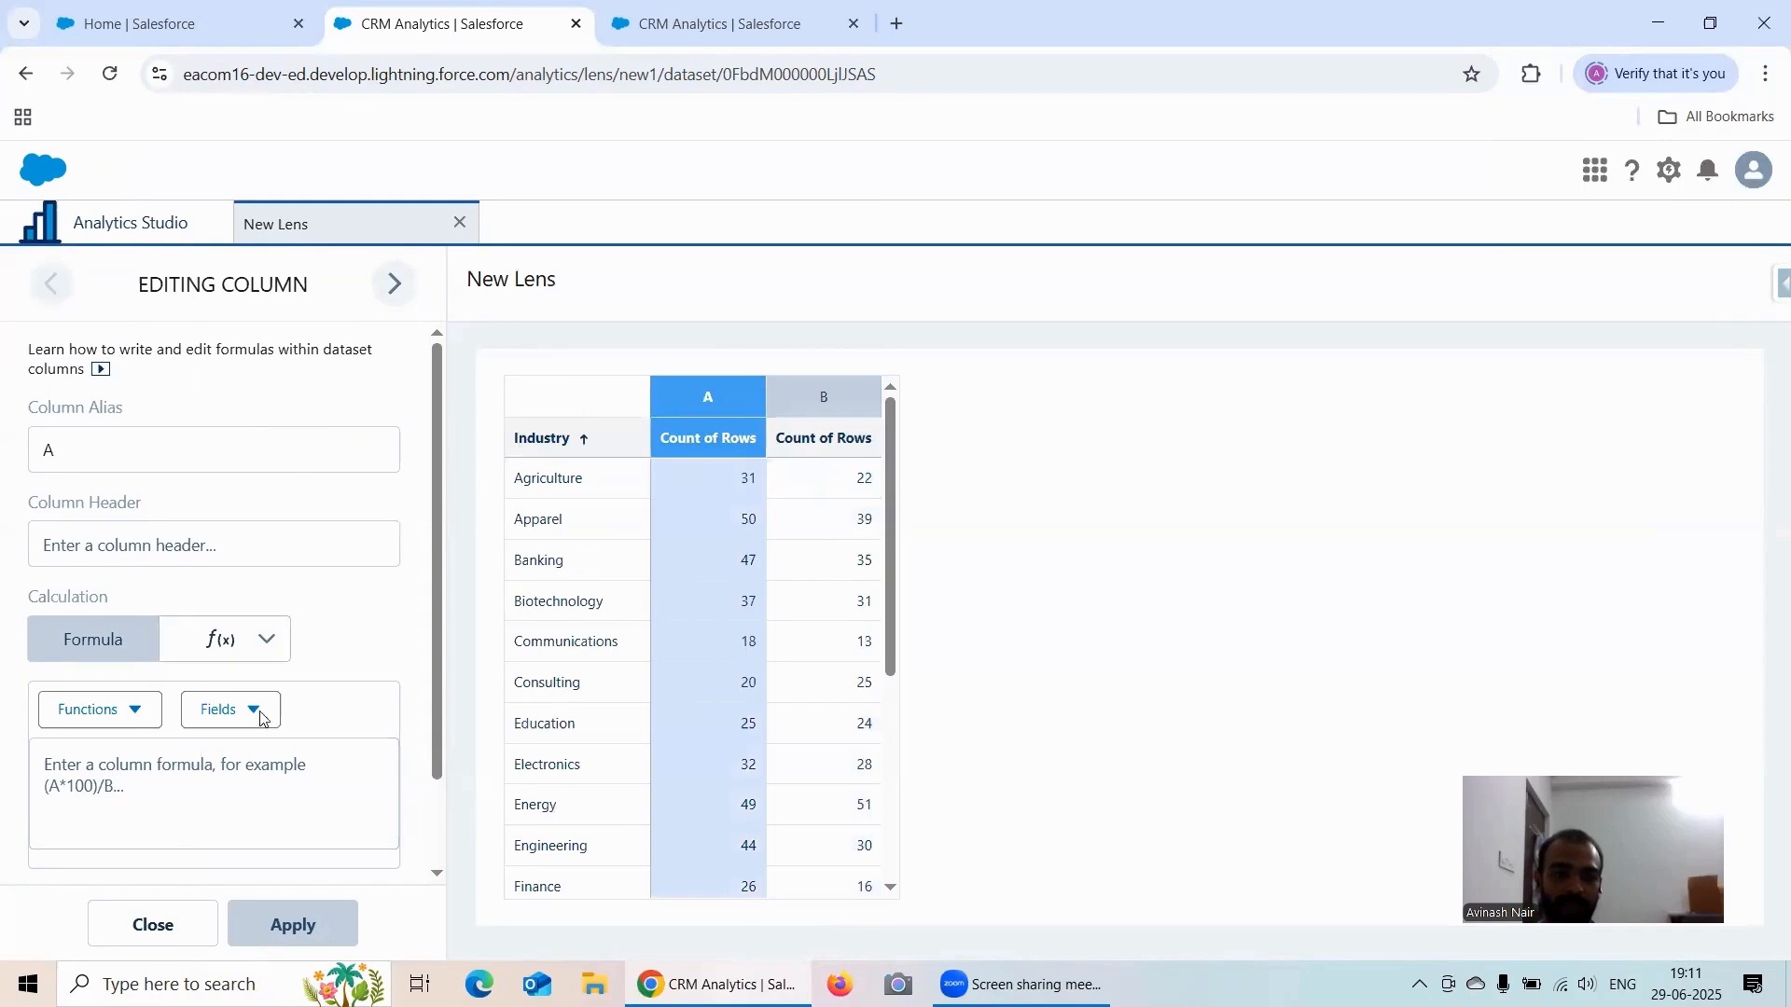
click(176, 923)
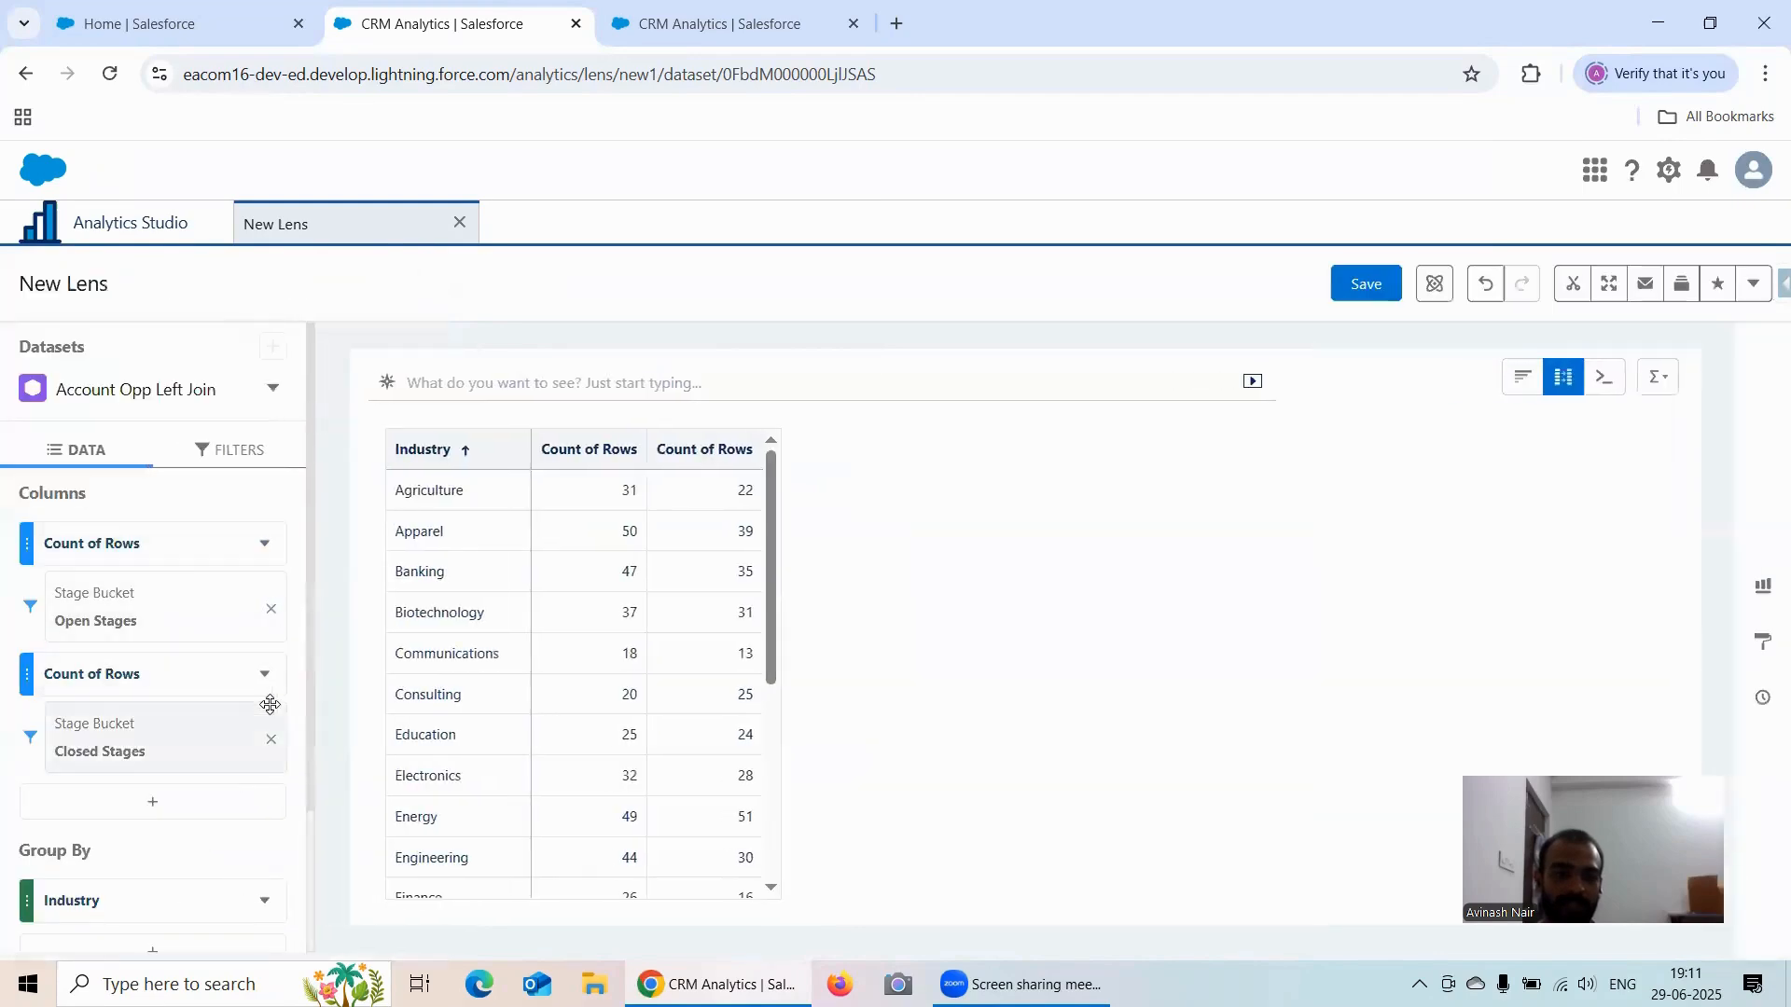
Step: Set the header of the Closed Stages count column (alias B) to "Count of Closed Stages" and apply it
click(265, 674)
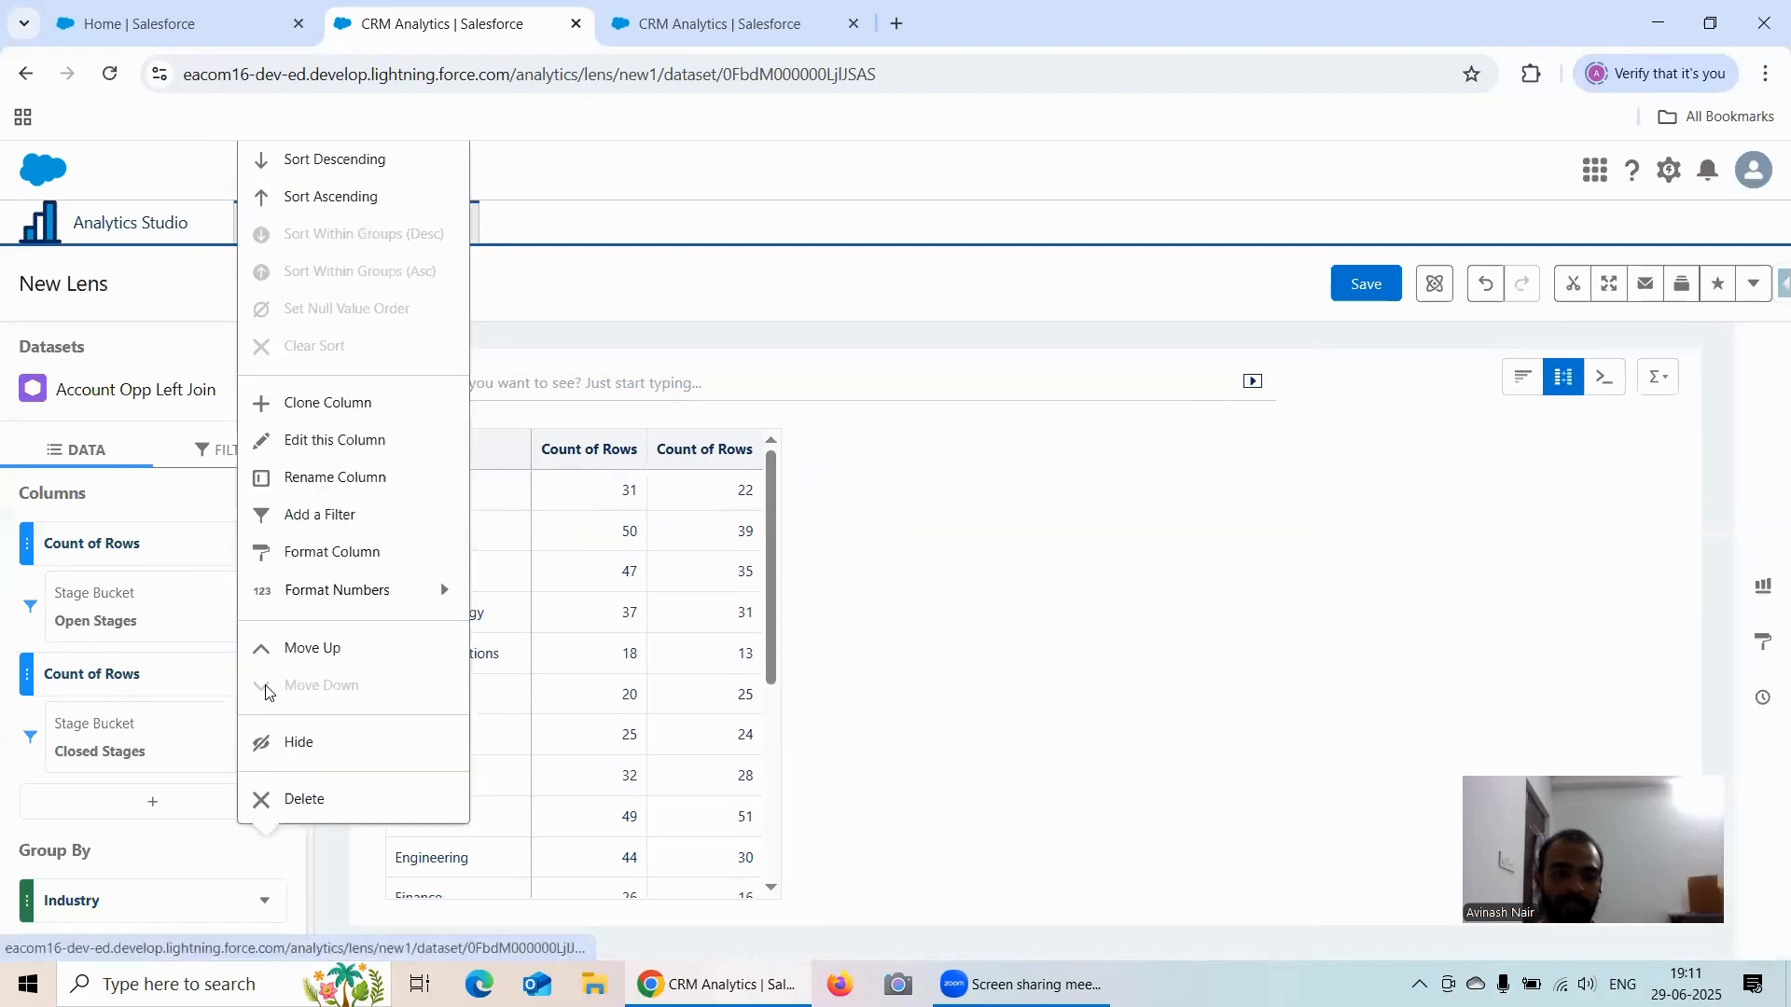
click(317, 442)
click(122, 546)
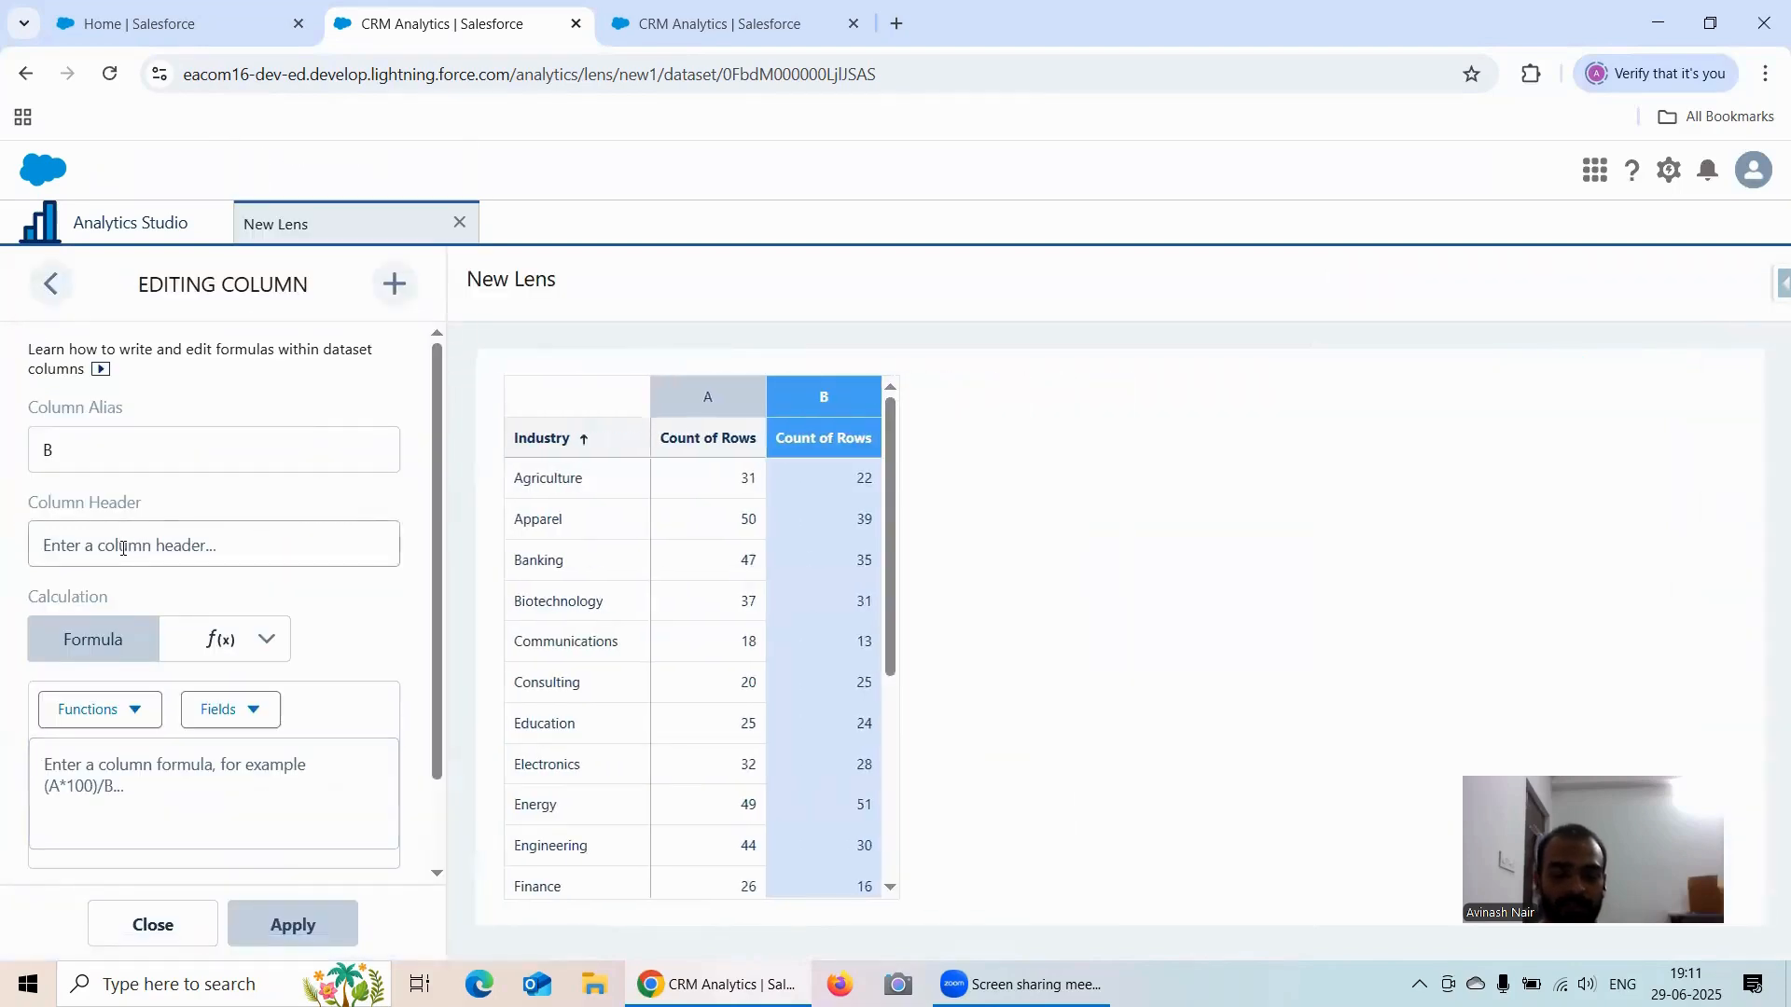
text(COunt)
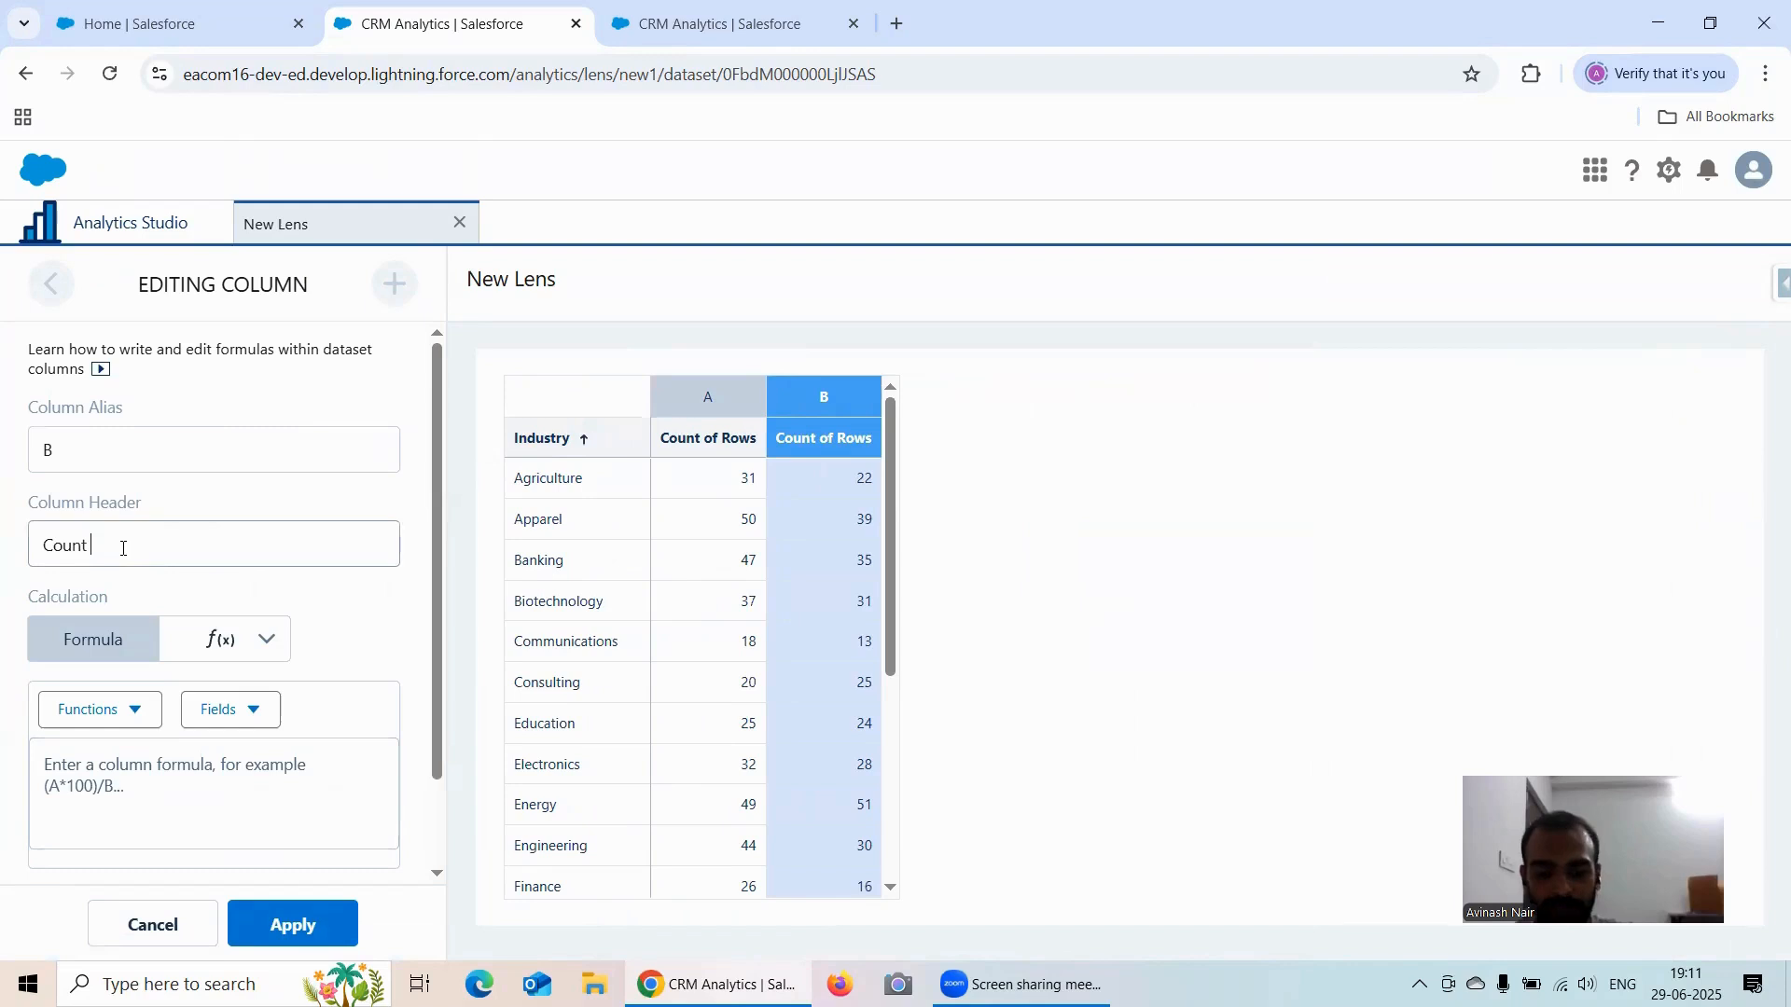
text( of Closed)
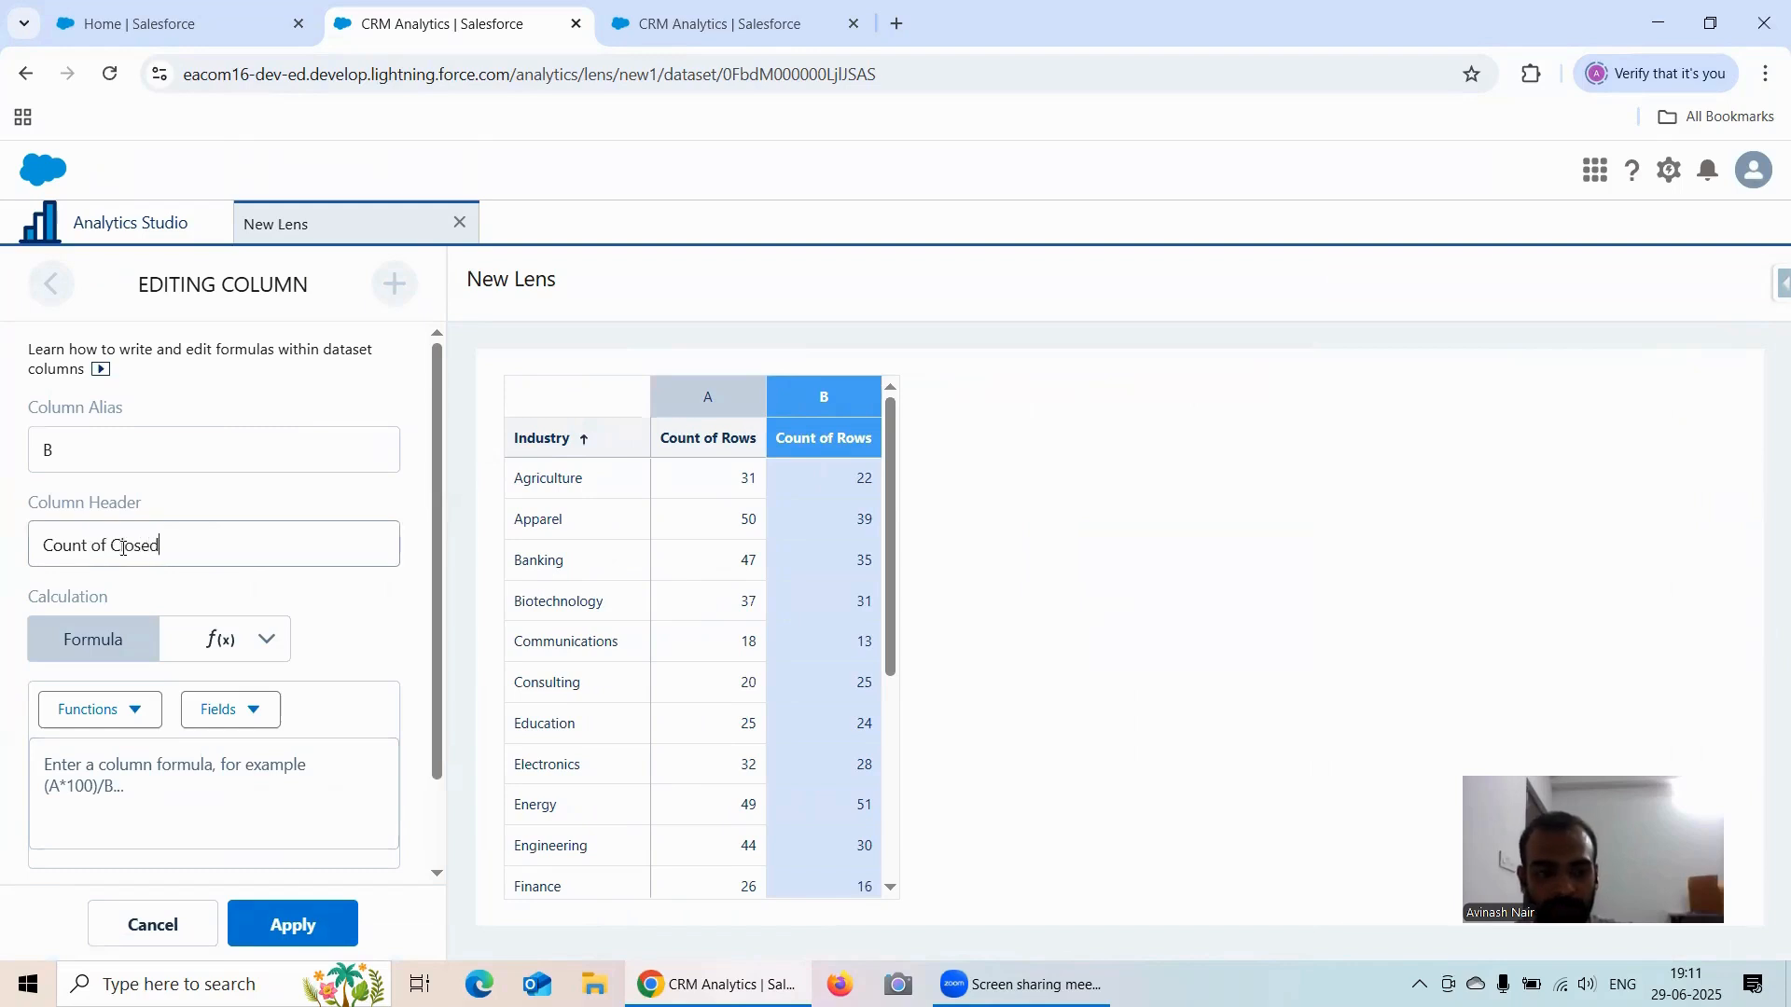
text( Stages)
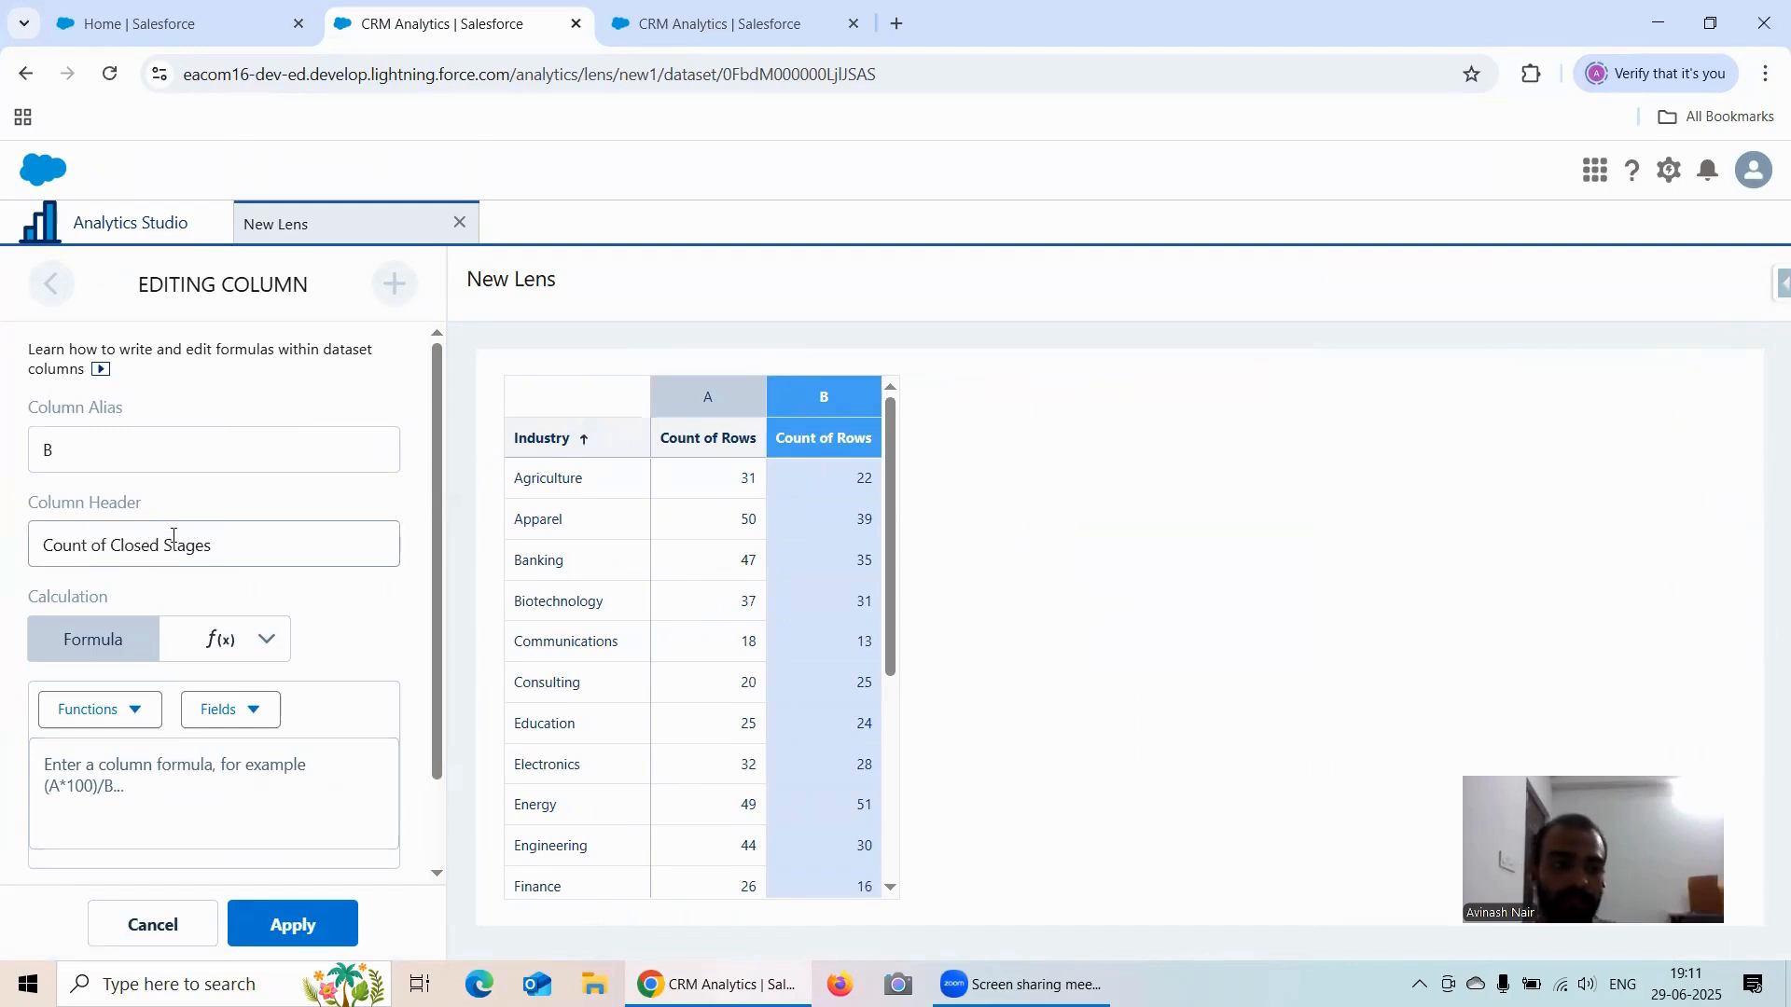
click(289, 923)
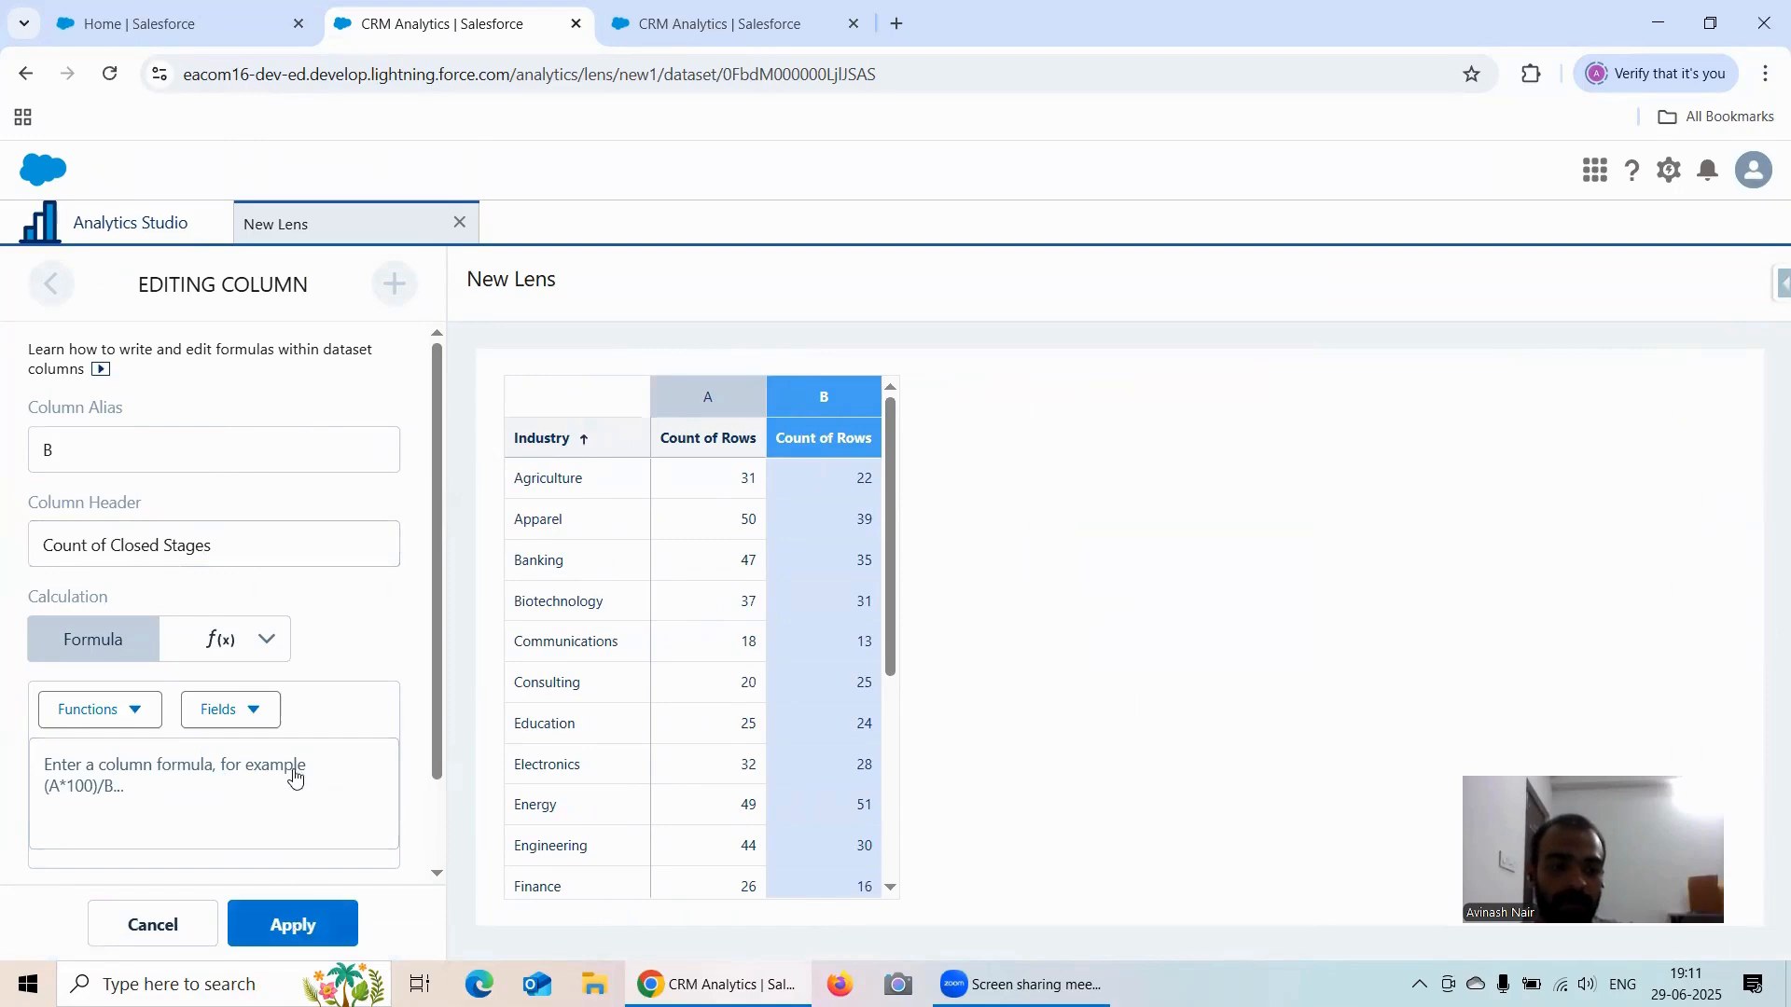
Step: Set the header of the open-stage count column (alias A) to "Count of Open Stages" and apply it
click(49, 285)
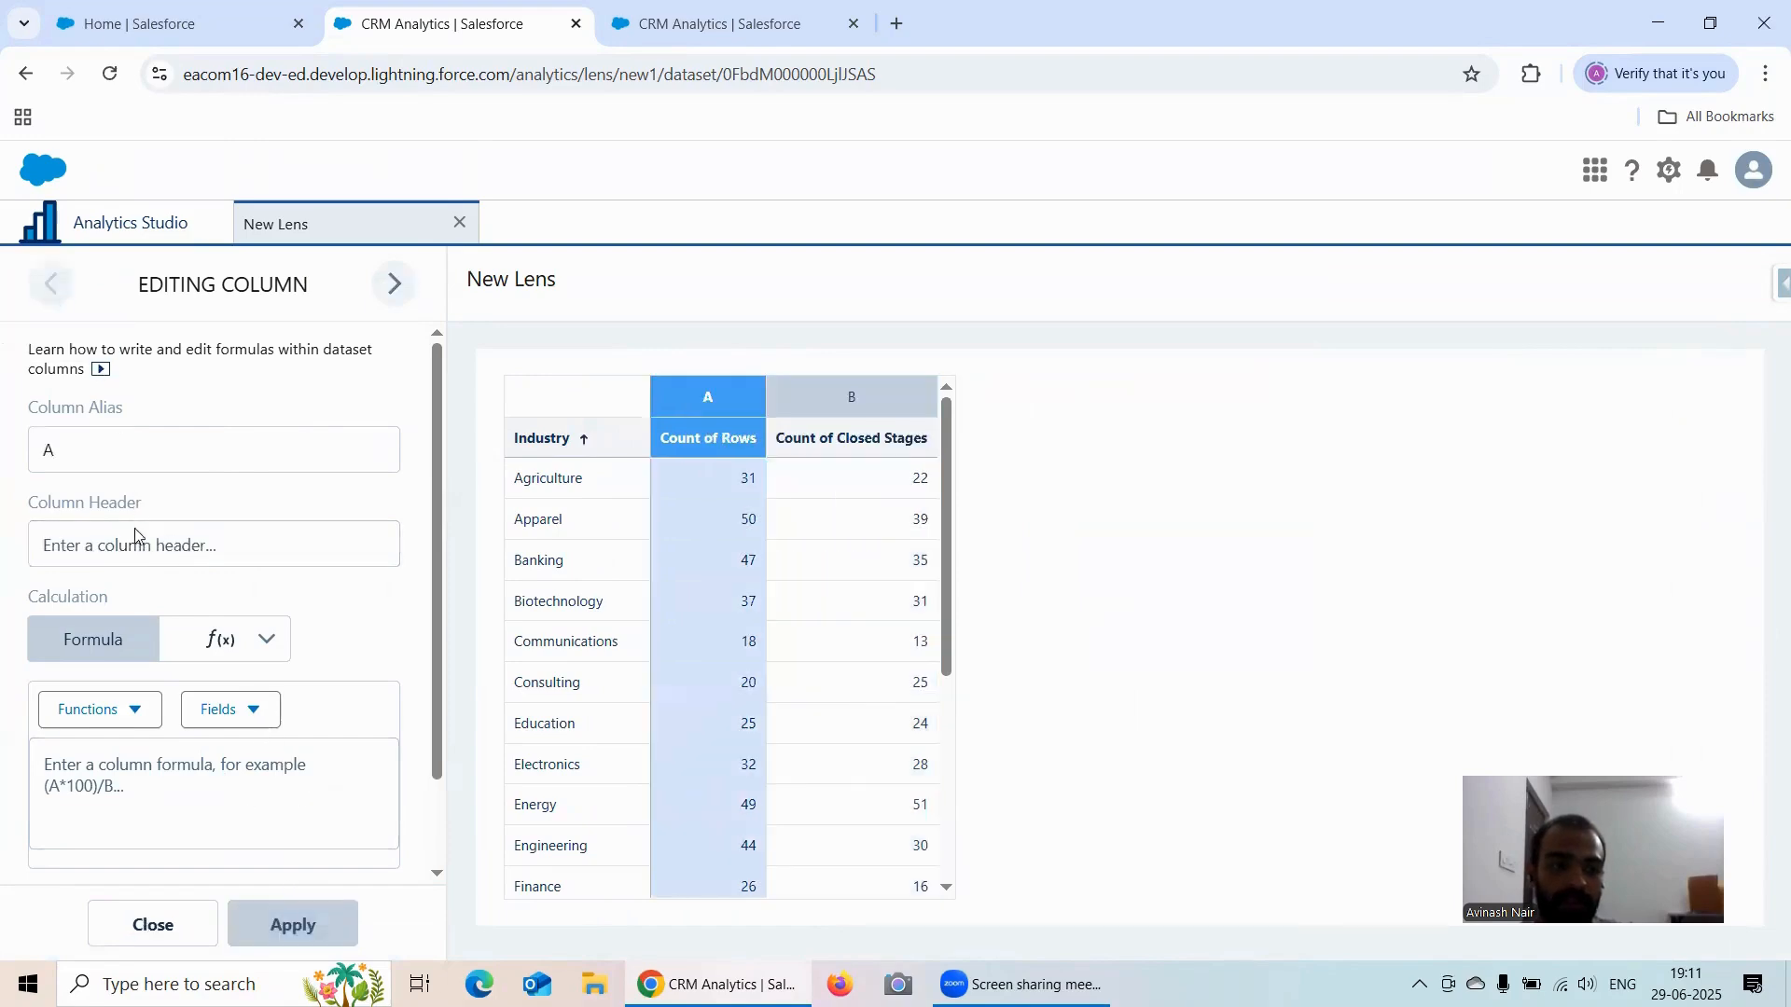
click(127, 544)
text(Coun)
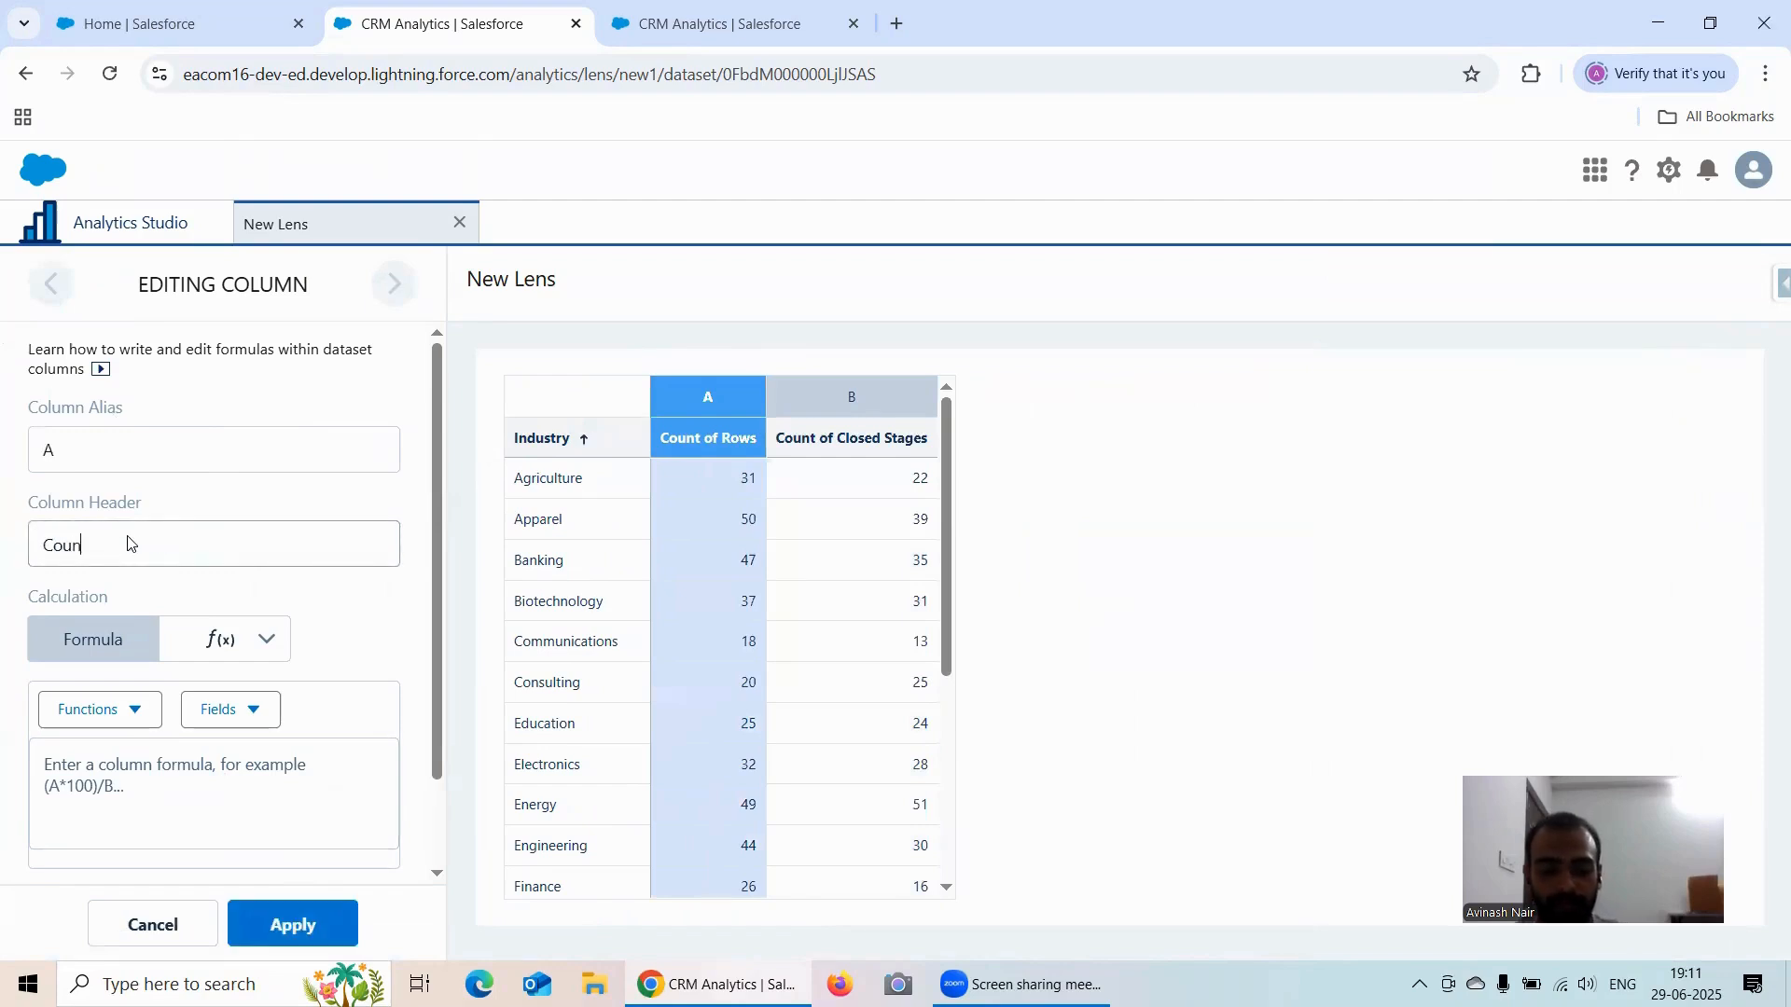
text(t of O)
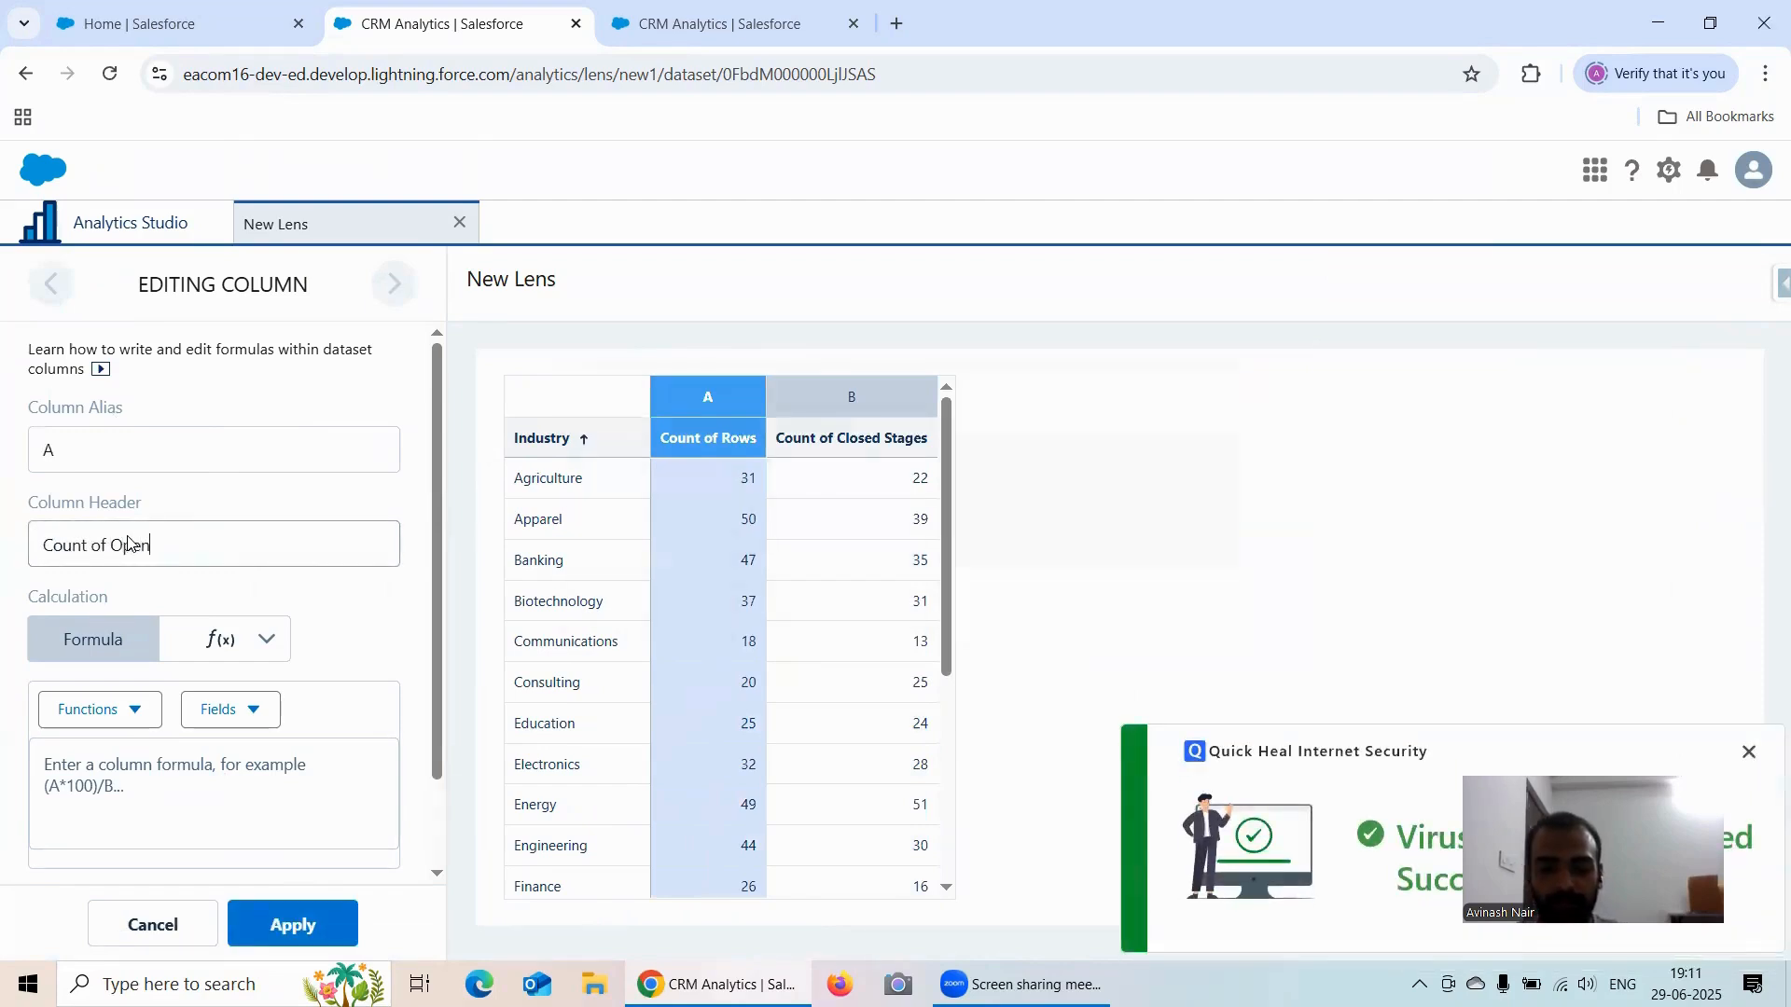
text(pen)
click(1748, 751)
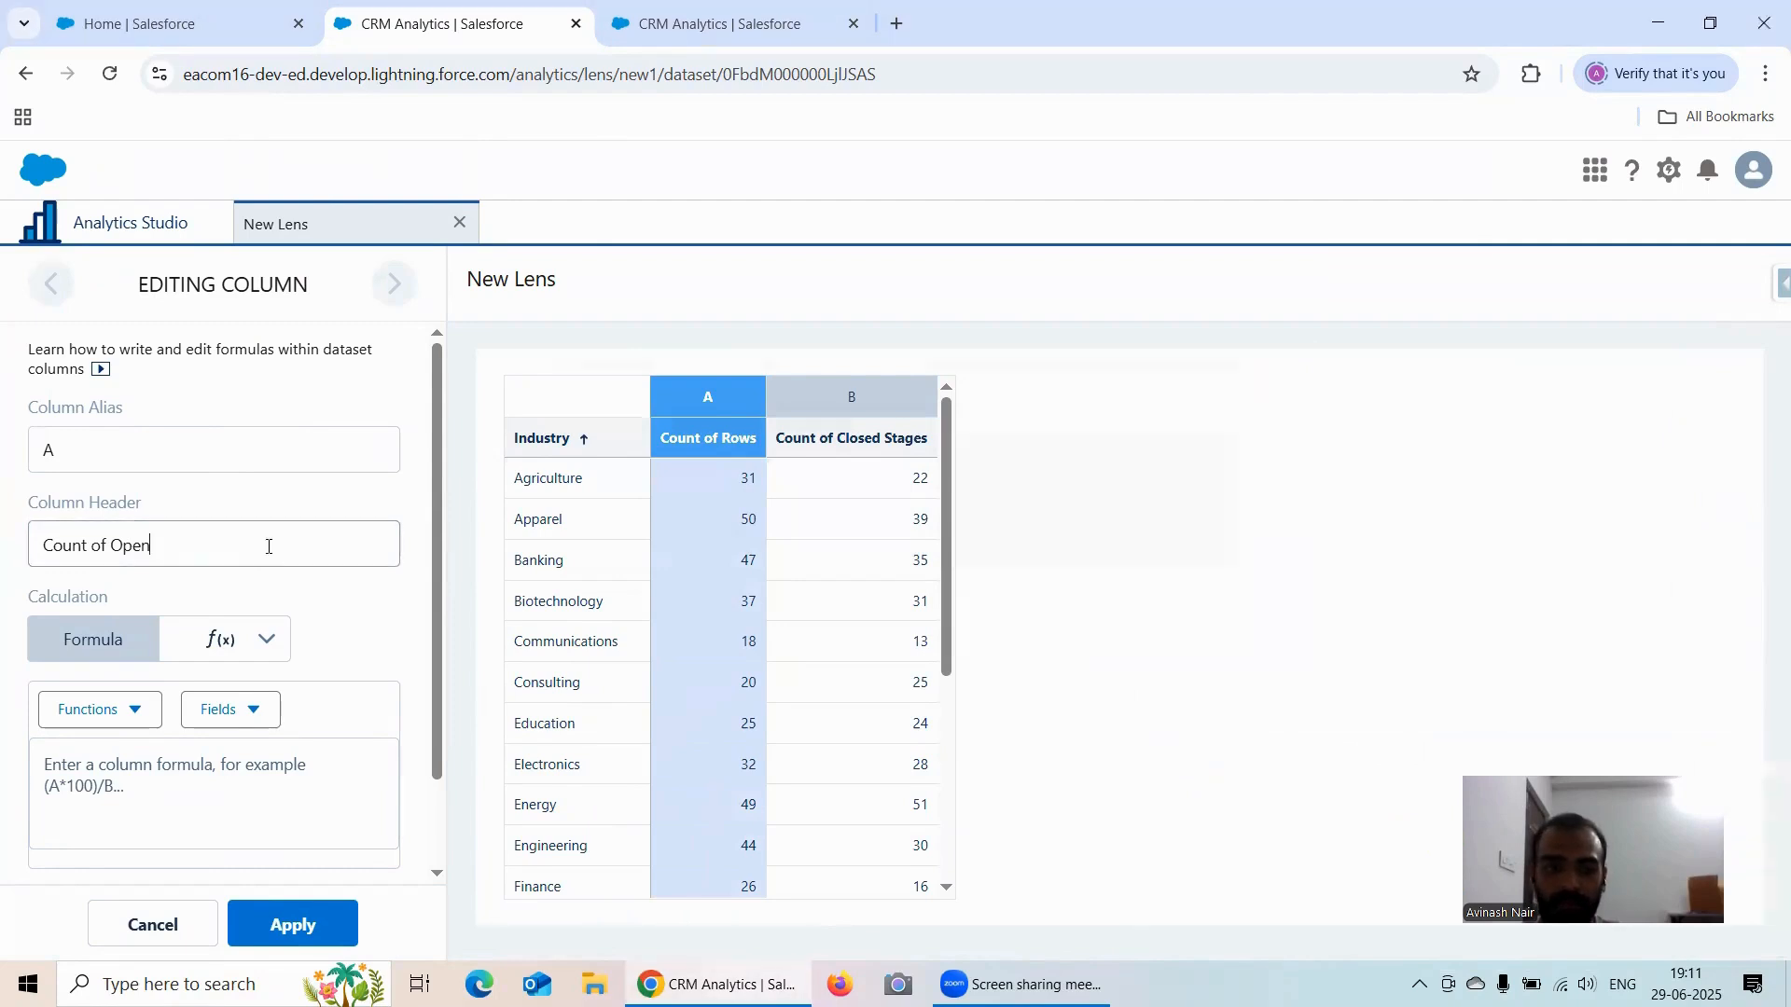
text(Stage)
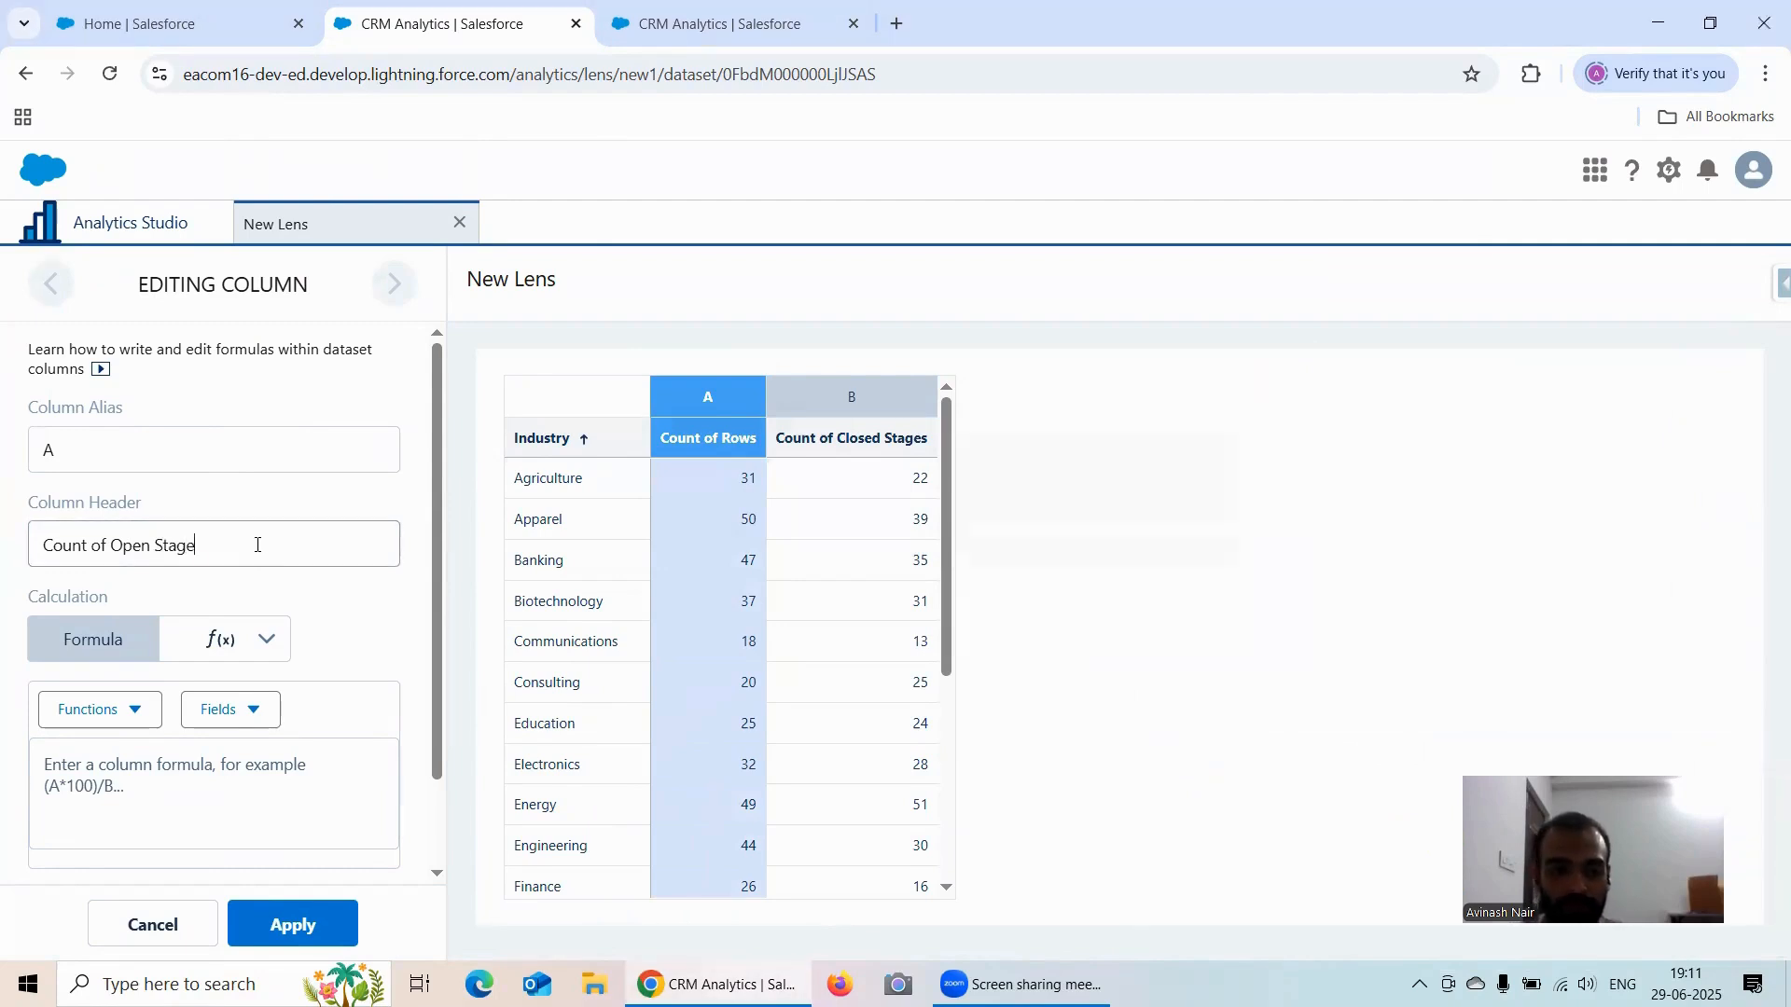
text(s)
click(326, 926)
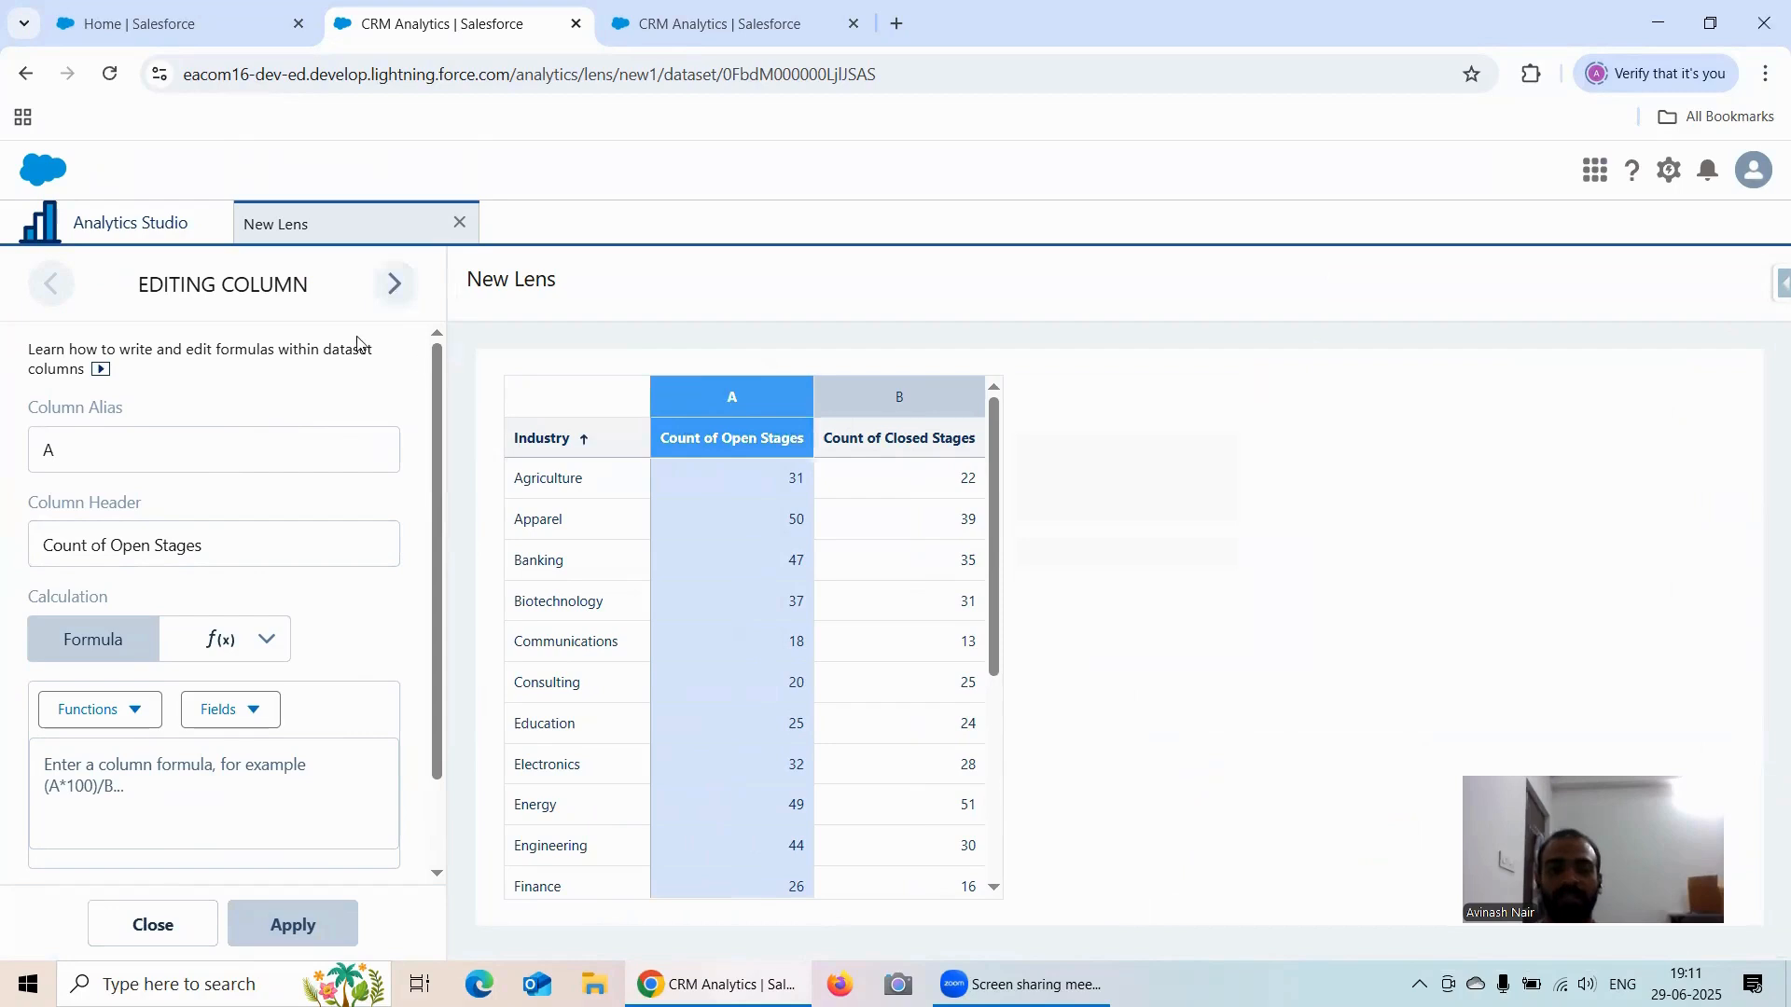
Step: Close the column editor and add a third column to the compare table as a formula column
click(394, 283)
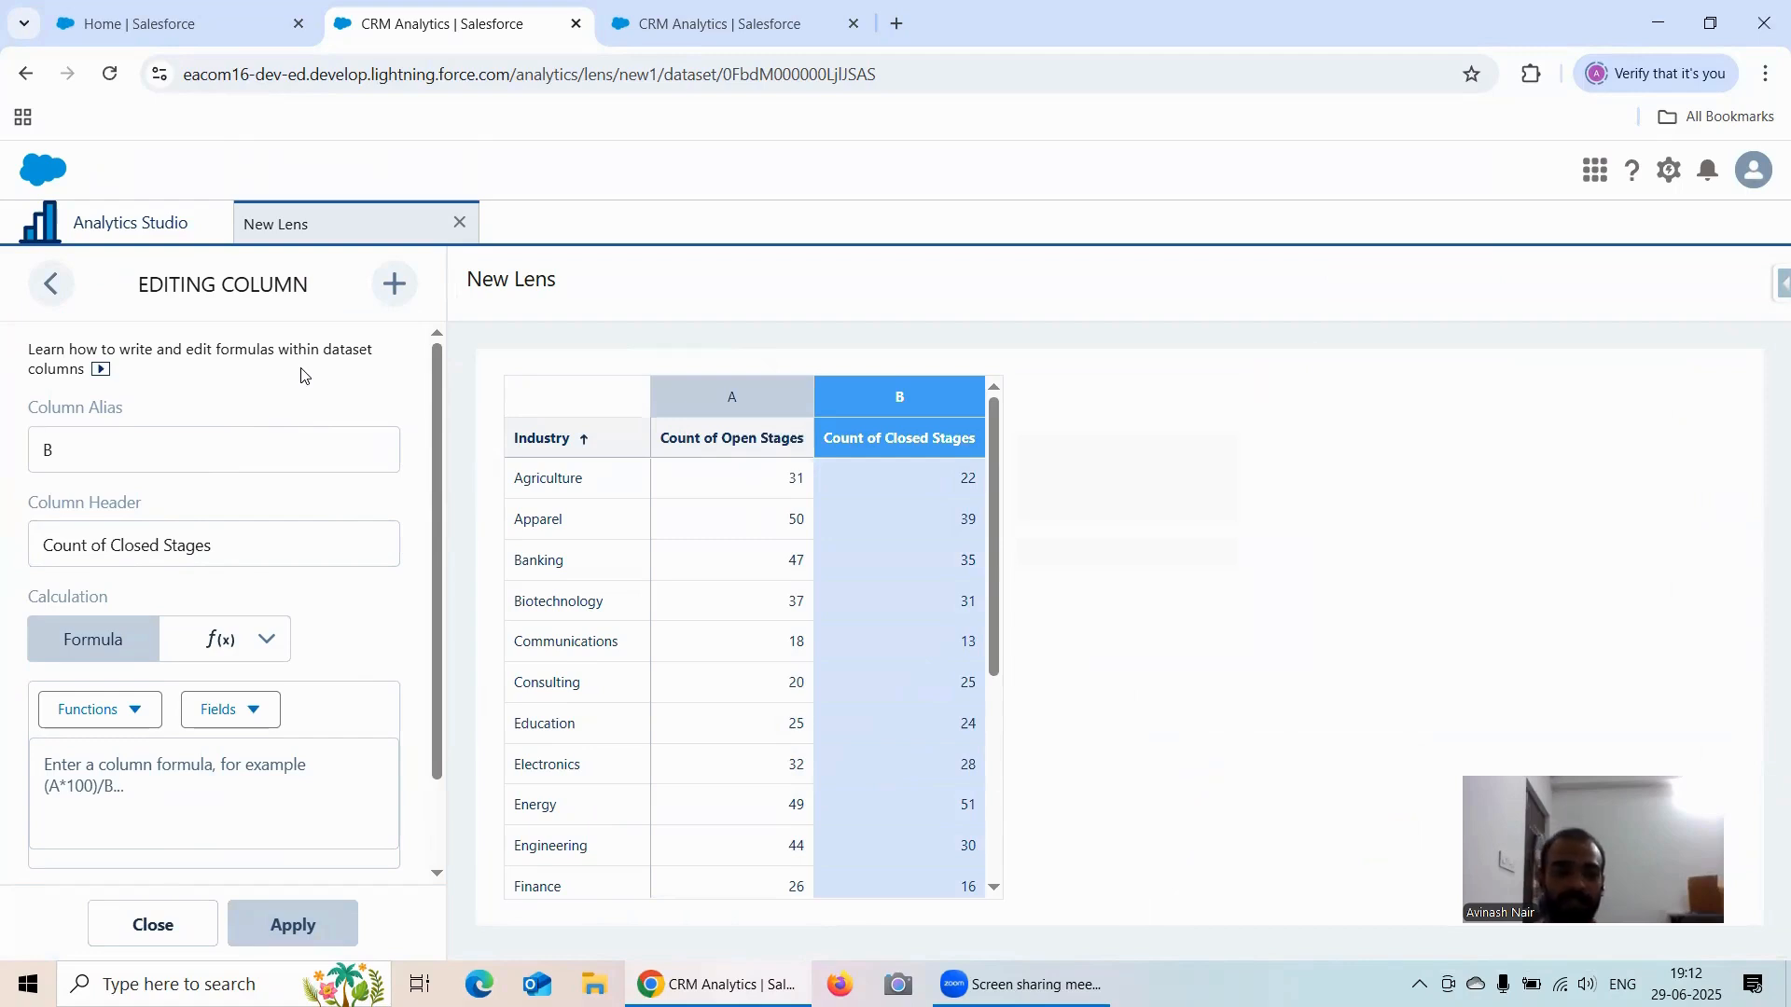
scroll(279, 602, down, 1)
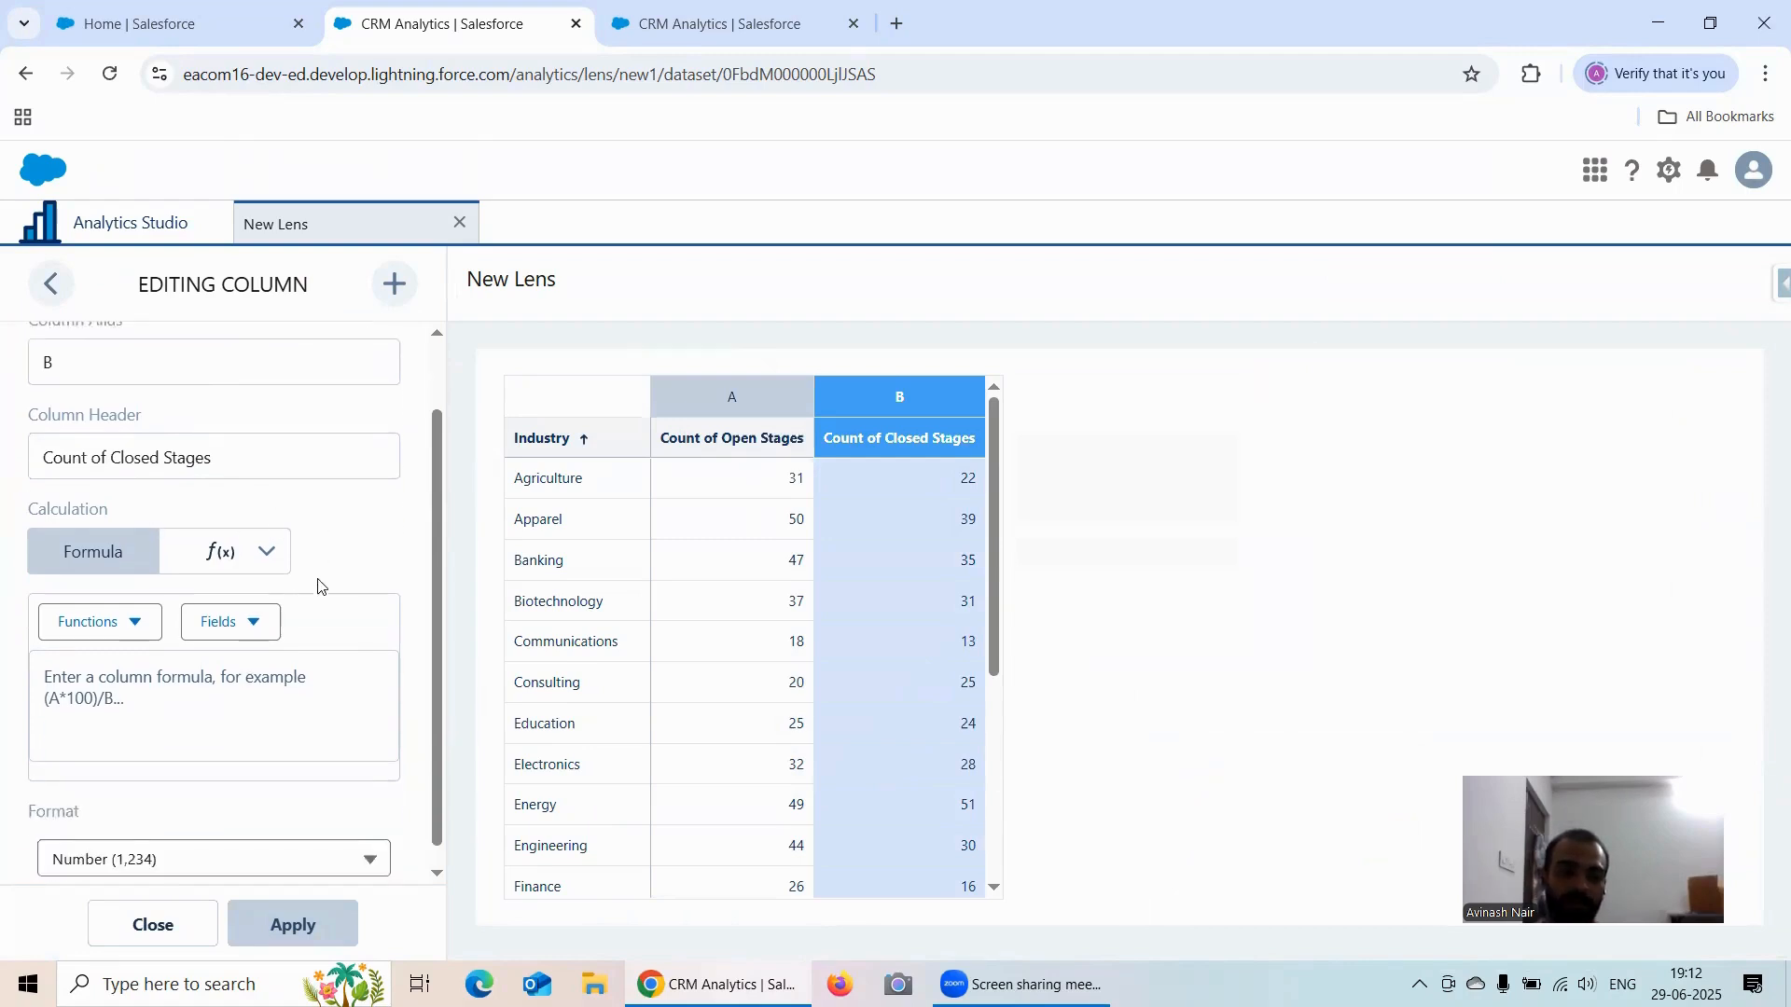
scroll(294, 578, up, 1)
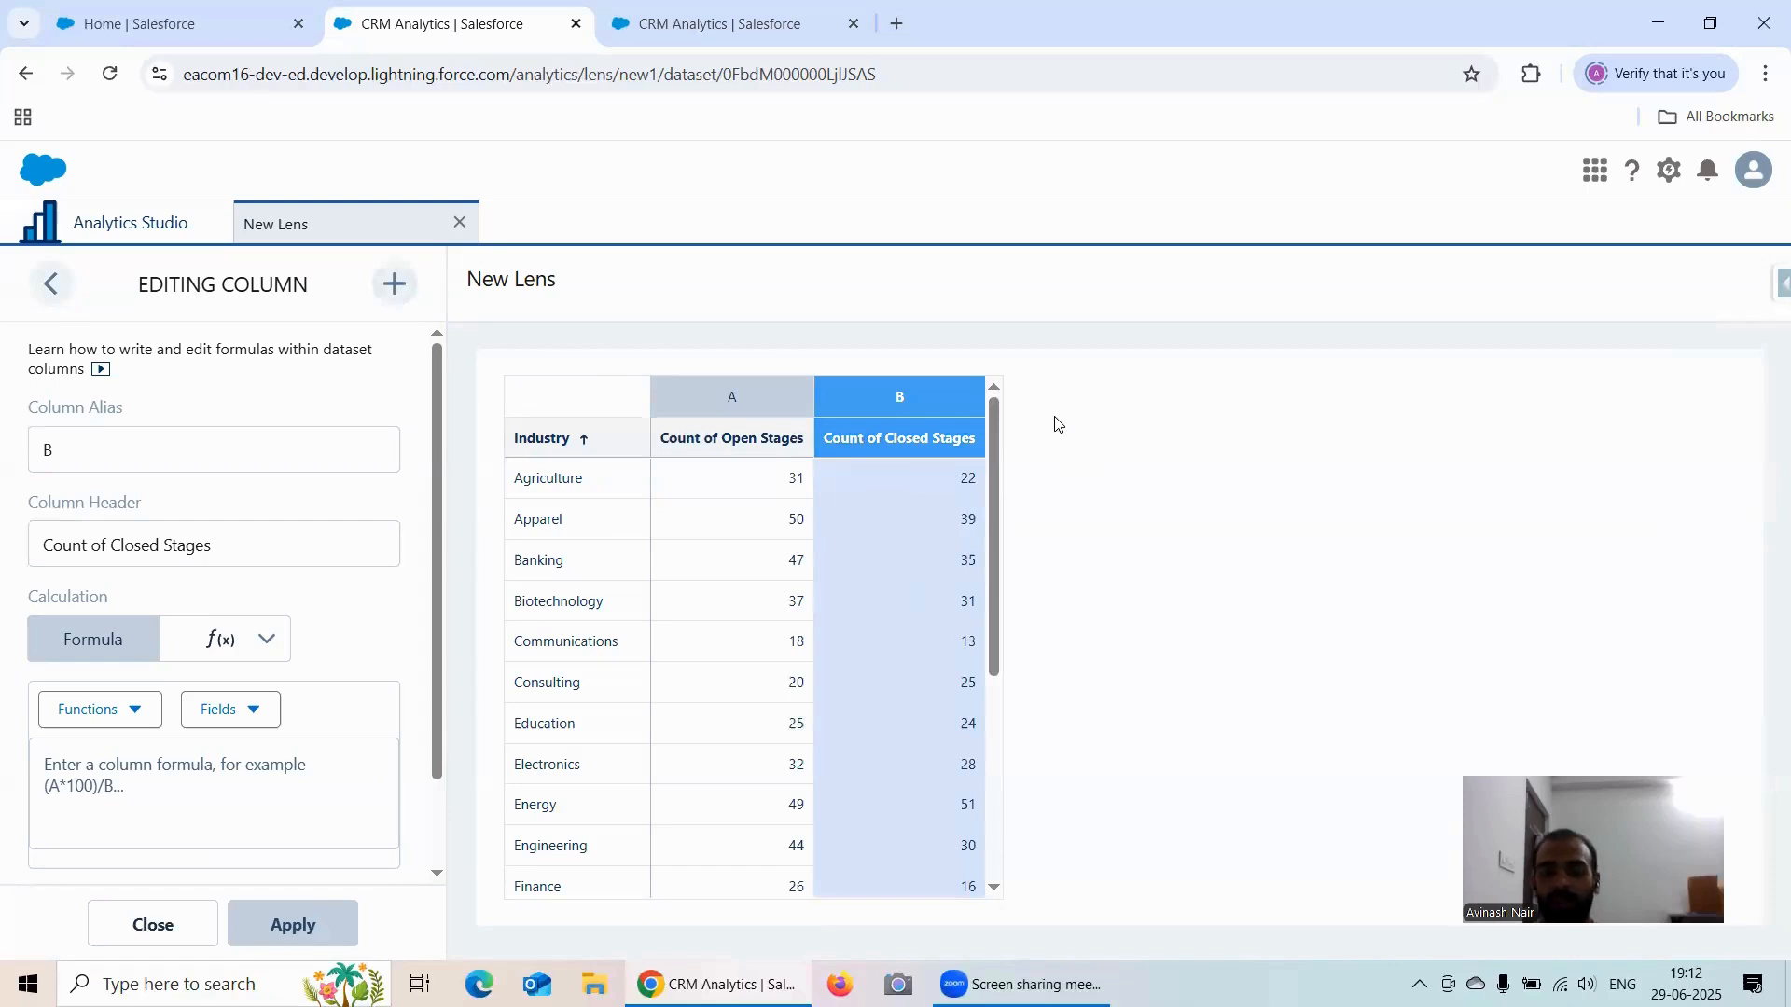
click(142, 925)
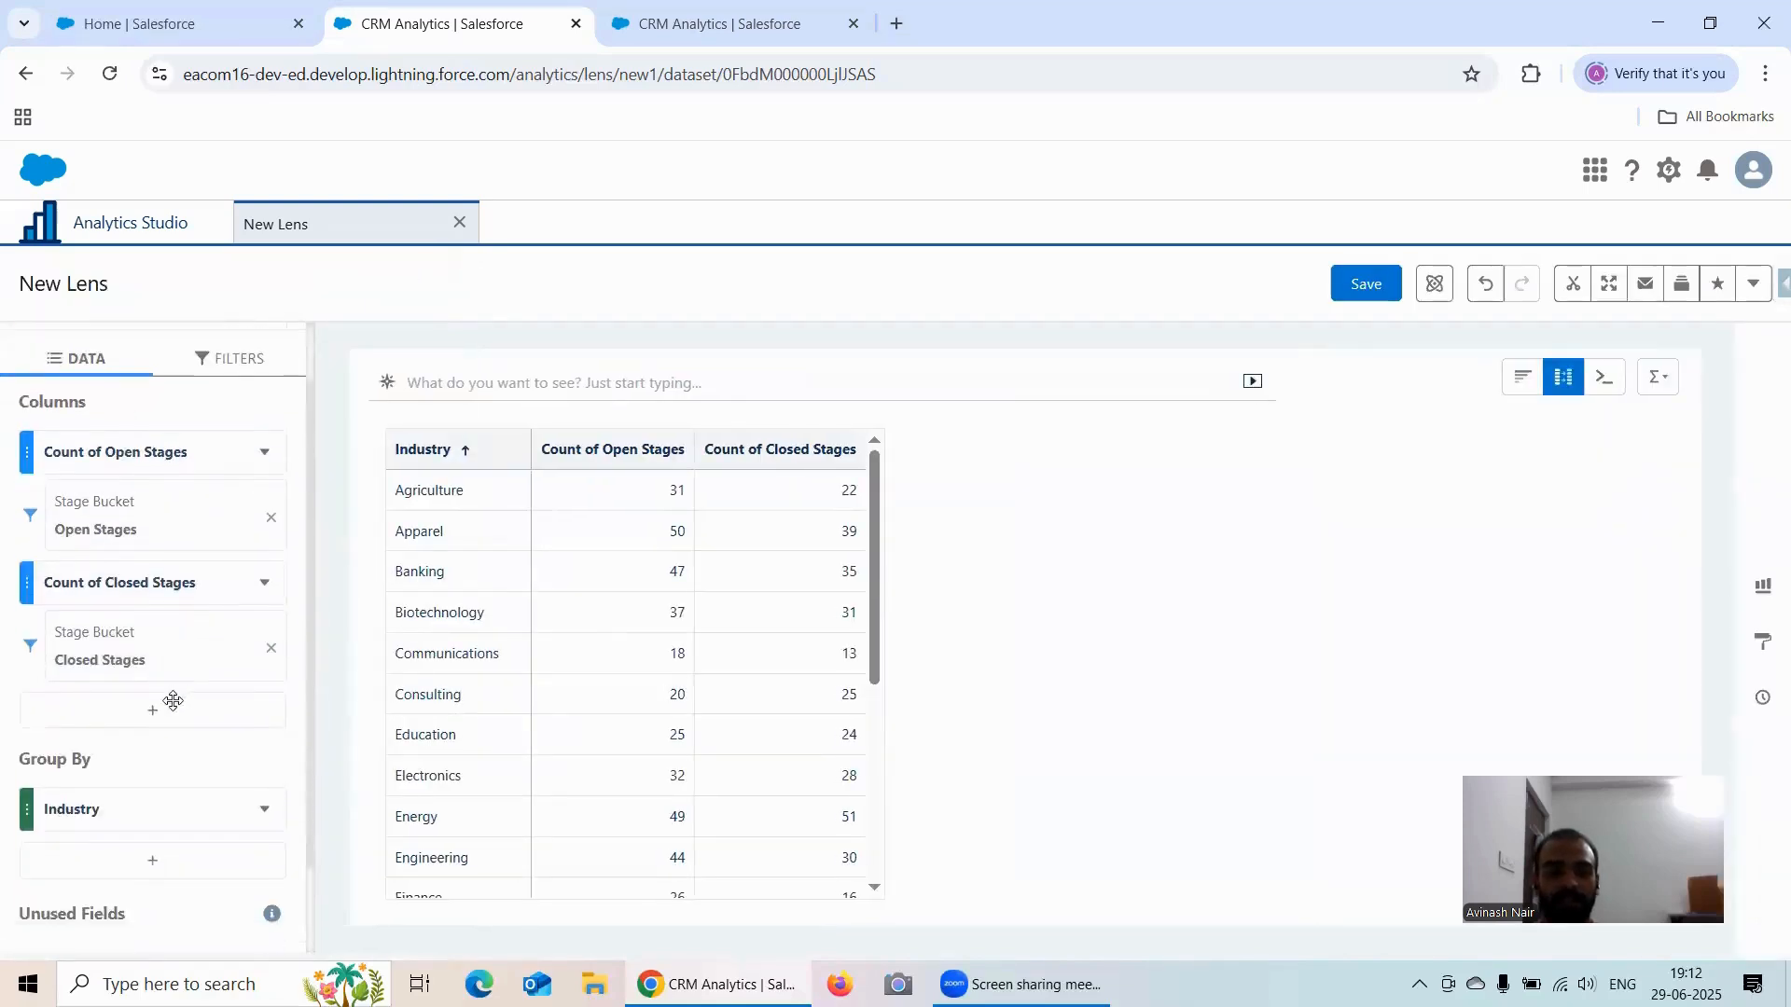
click(168, 698)
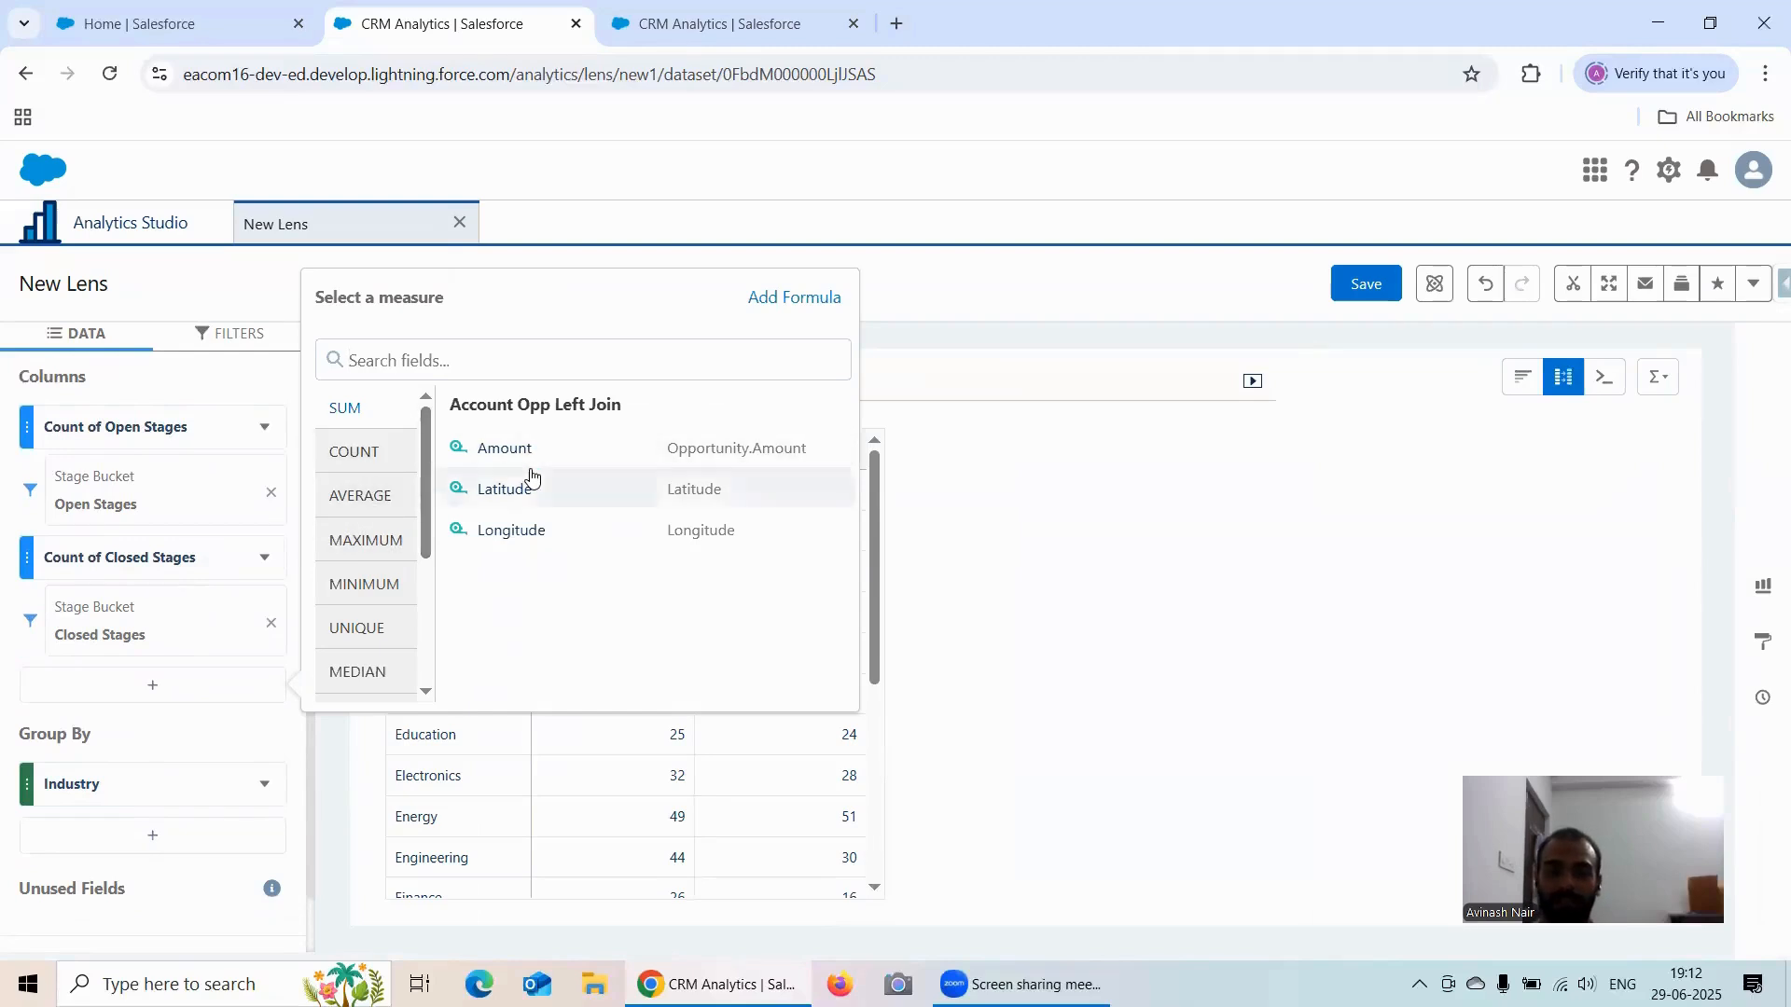
click(789, 297)
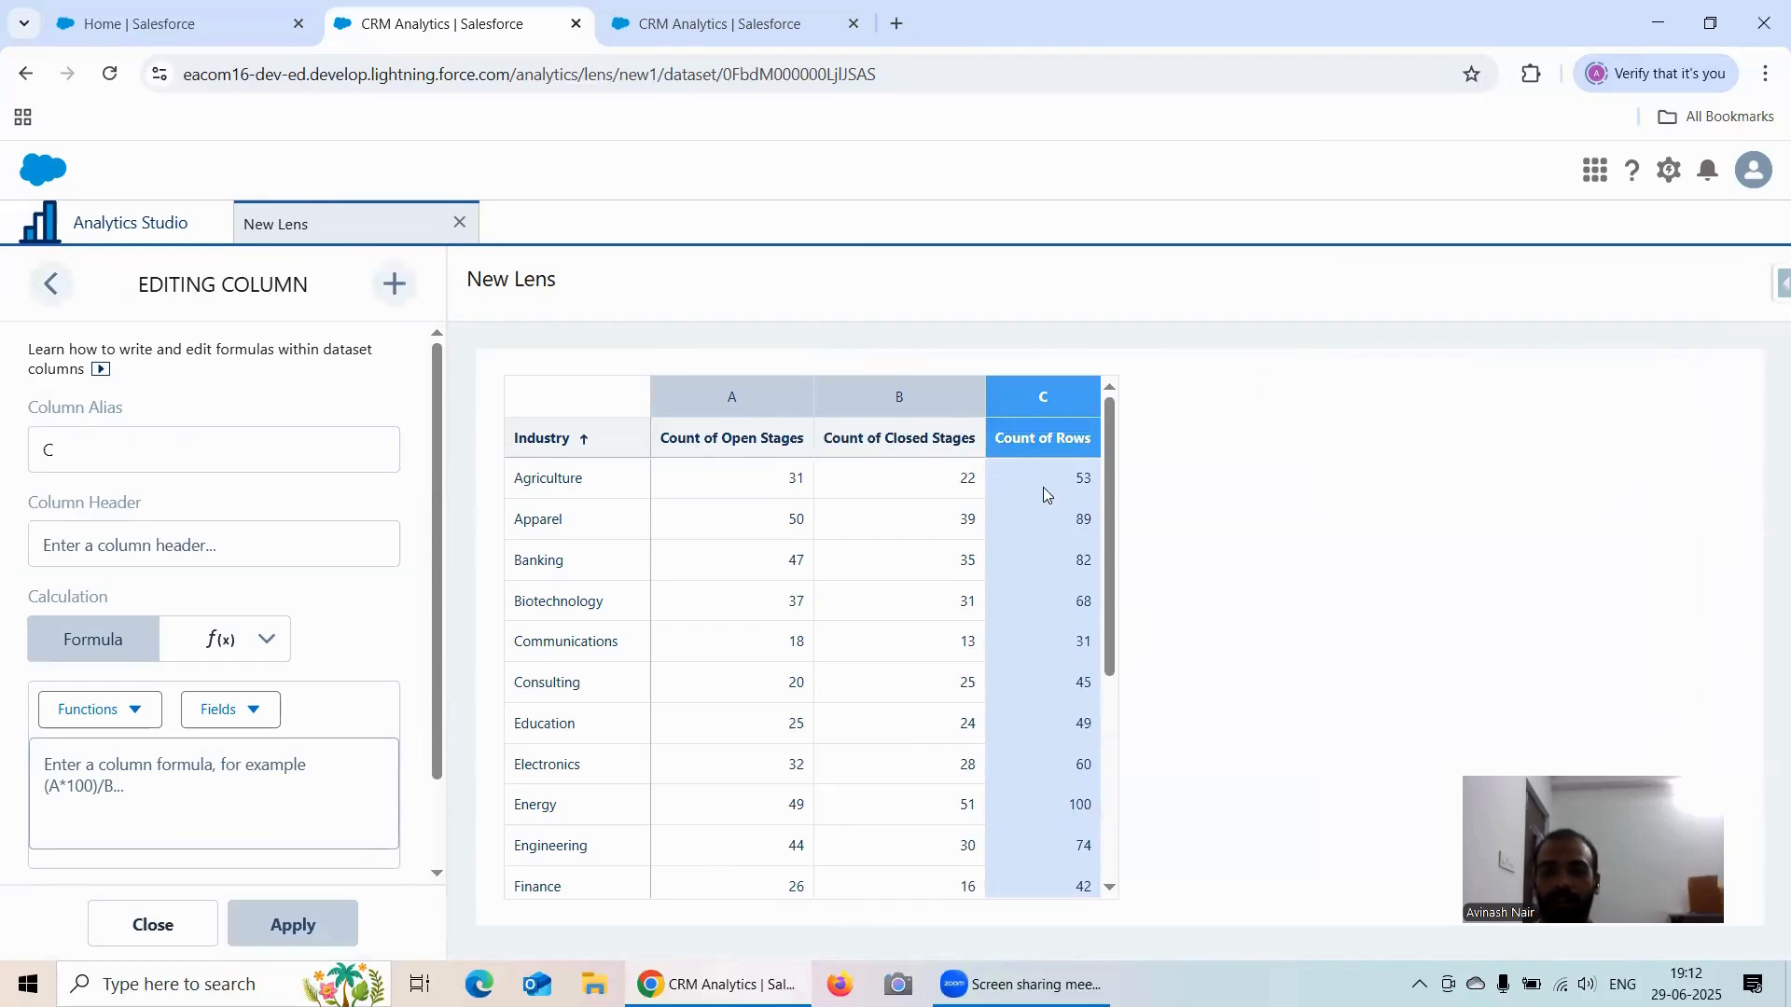
Step: Set the column header of the new Count of Rows column (alias C) to "(Open + Closed) Count"
click(180, 925)
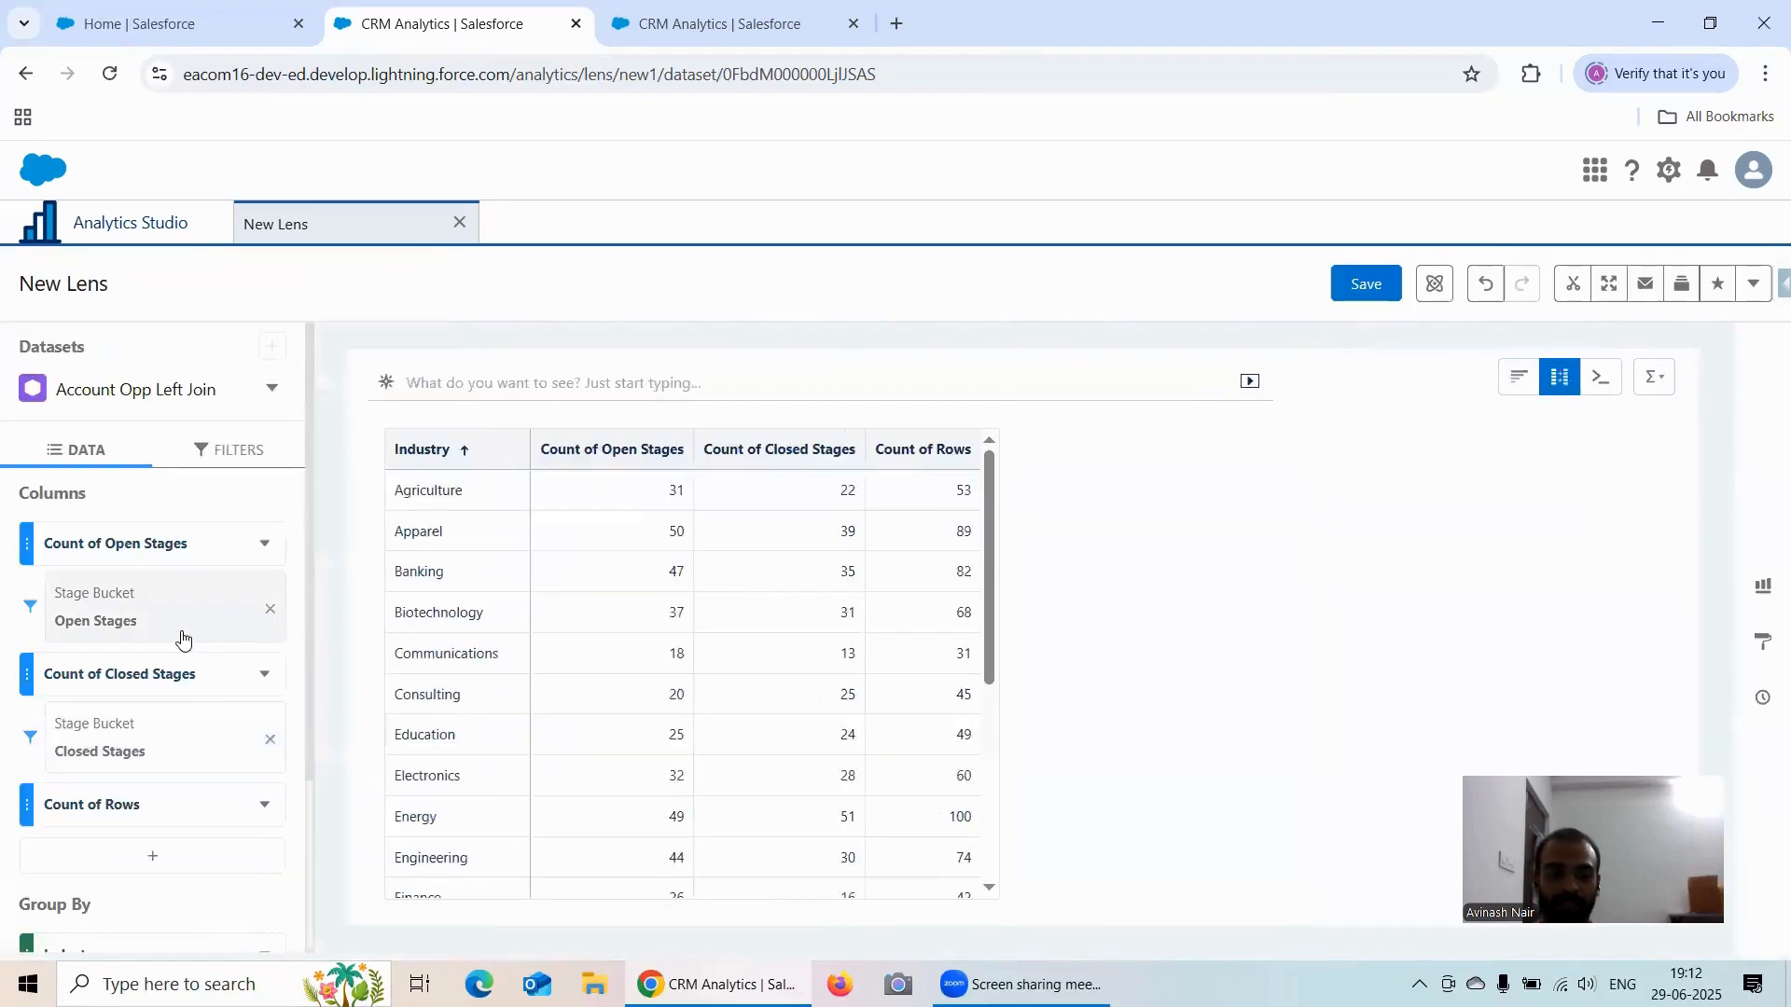
scroll(149, 737, down, 3)
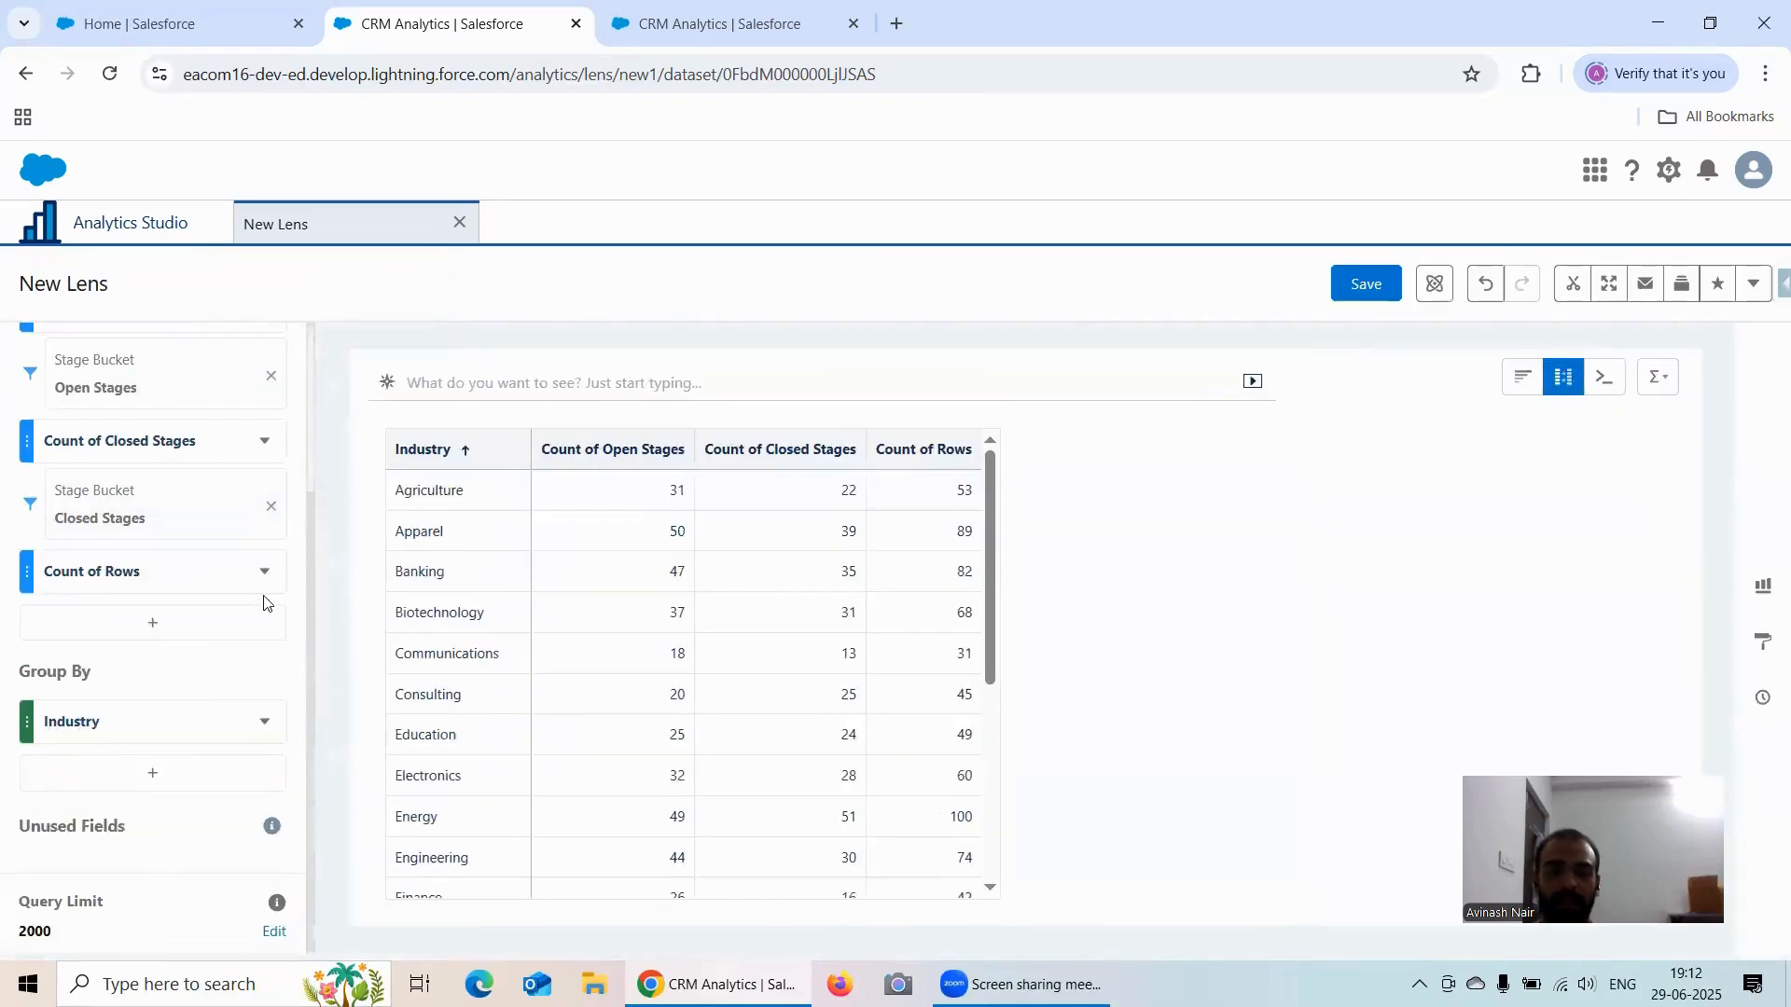
click(265, 571)
click(324, 440)
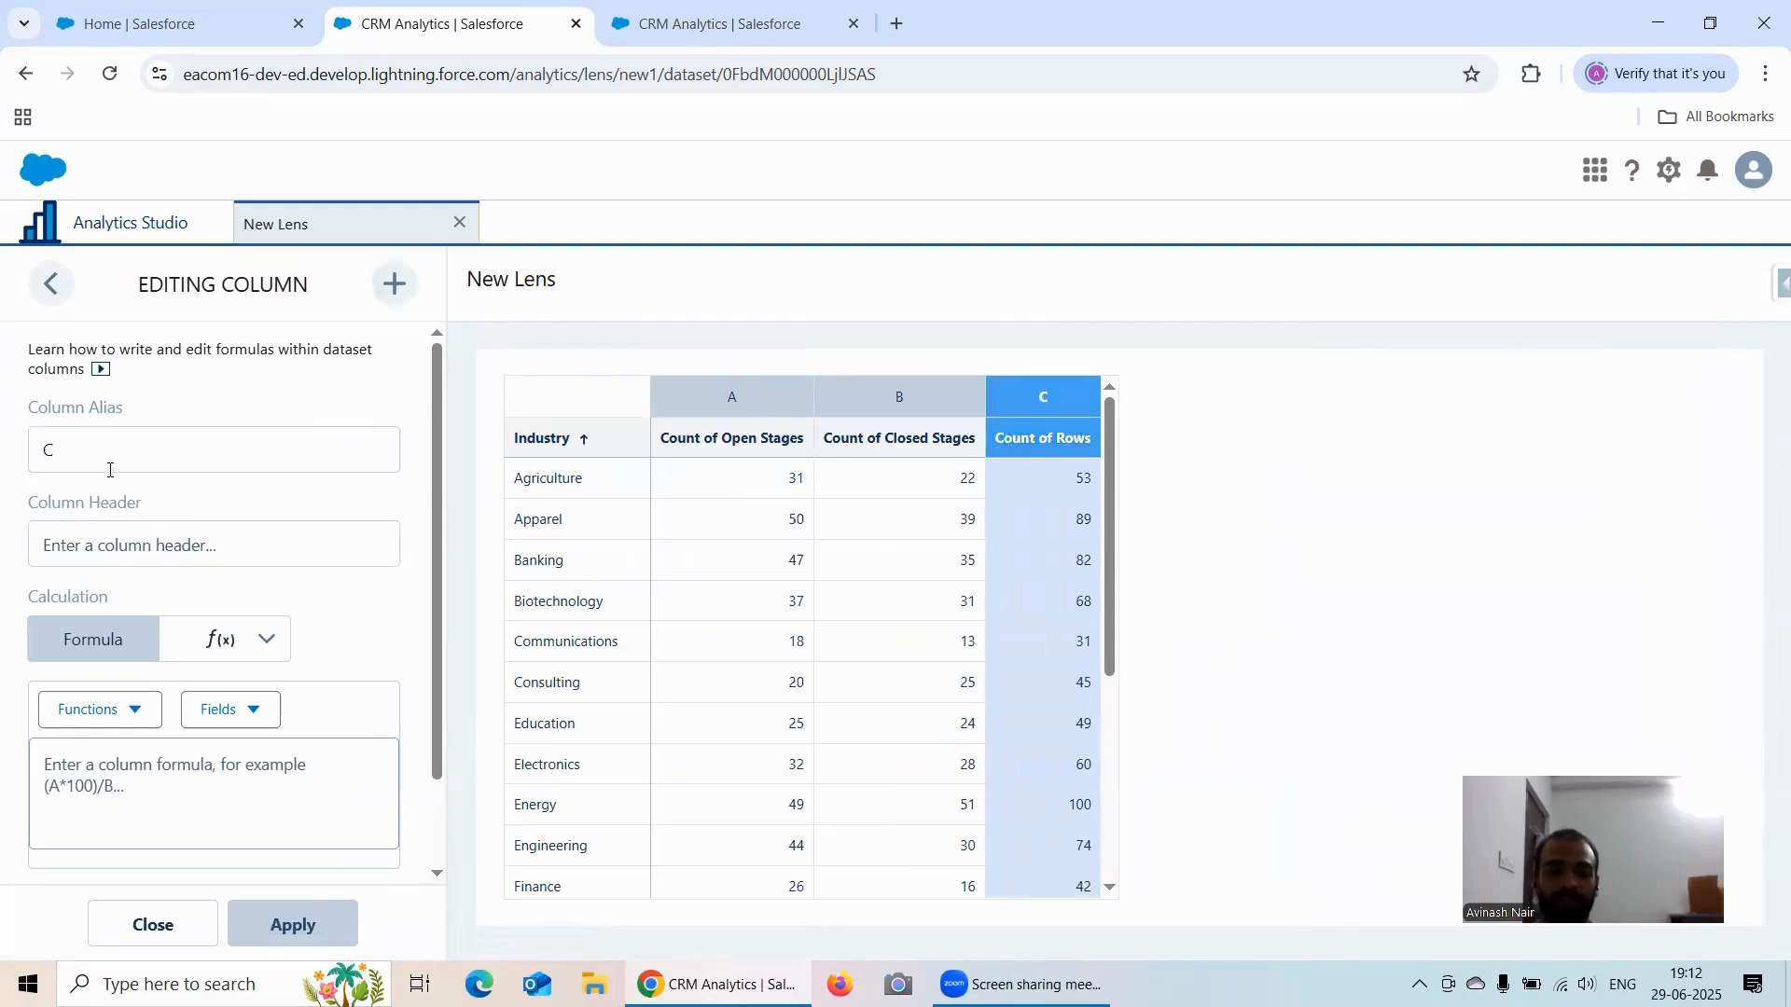
click(133, 547)
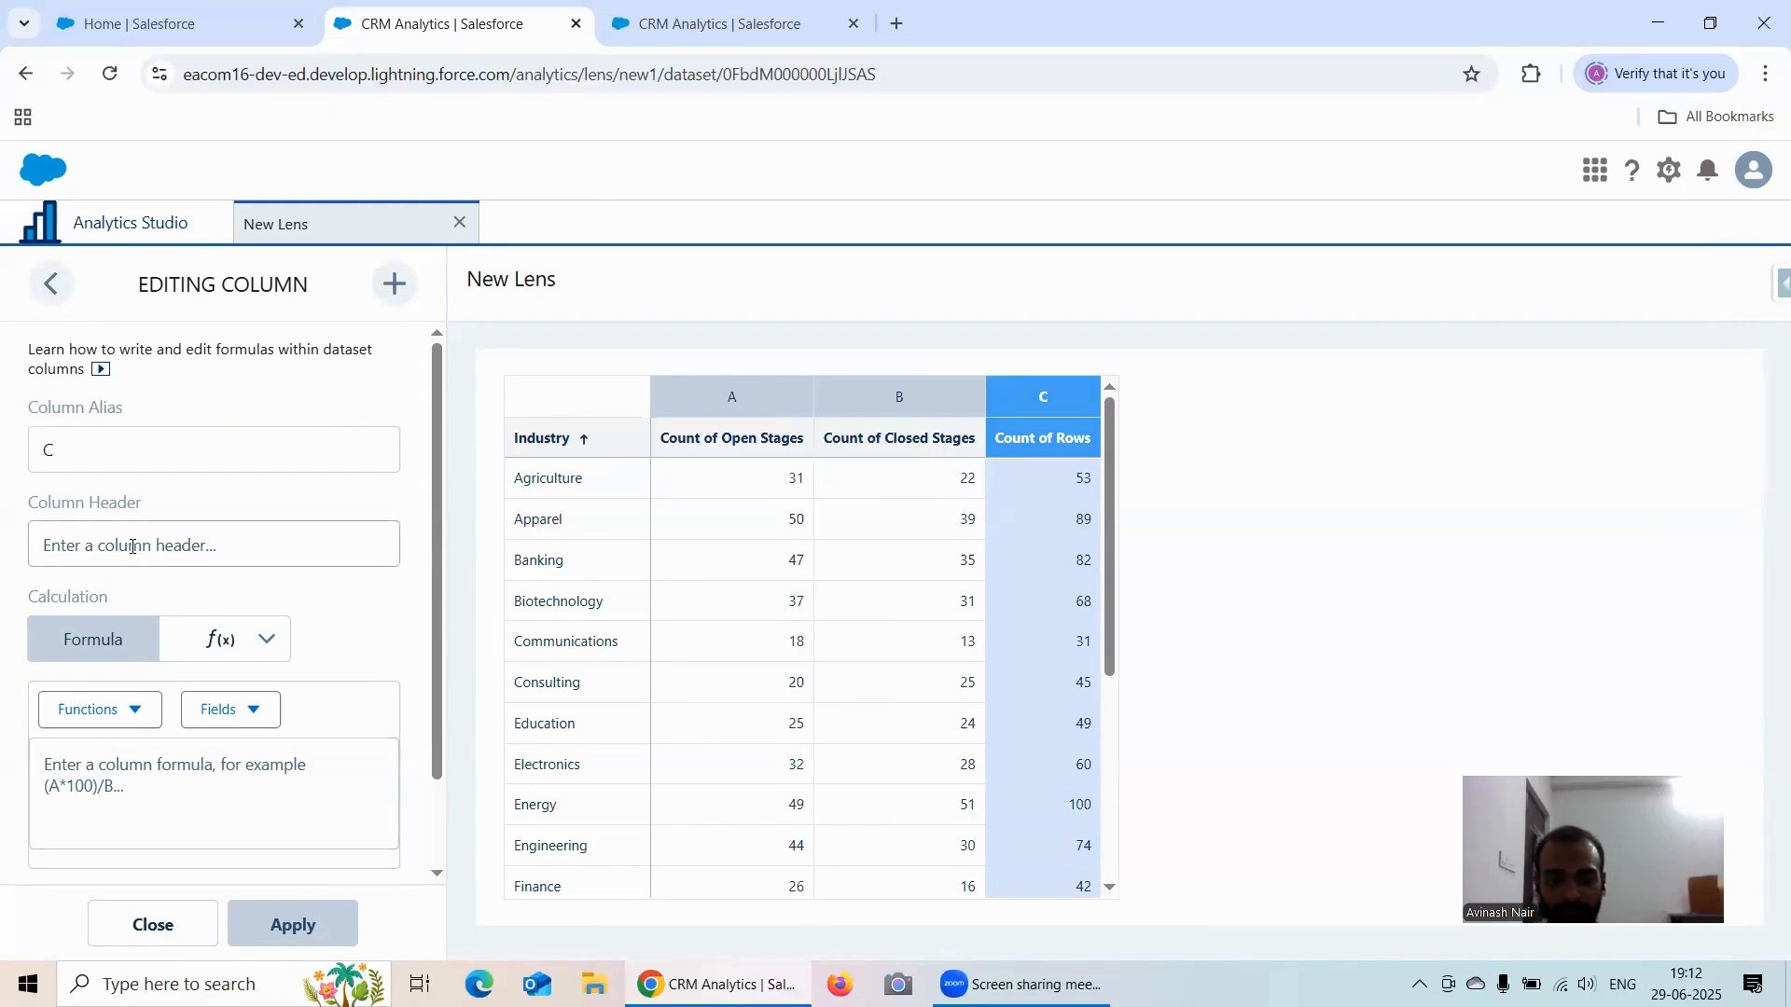
text(O)
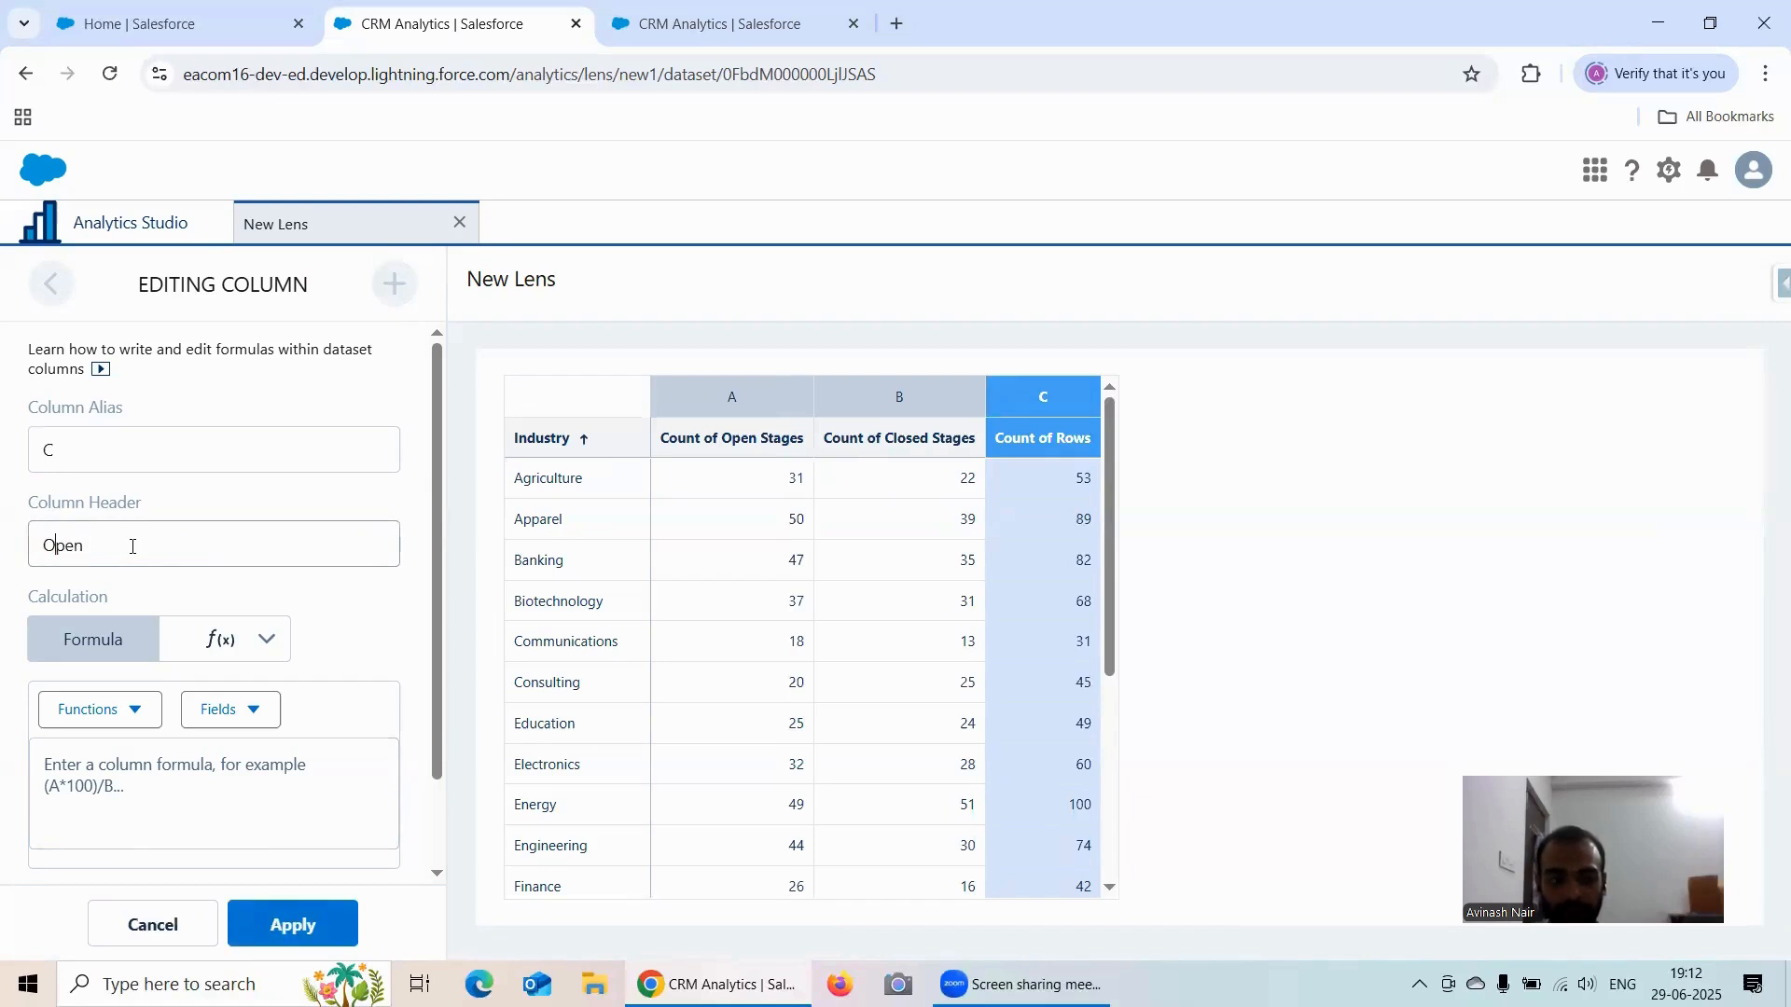
text(pen)
key(Home)
text(()
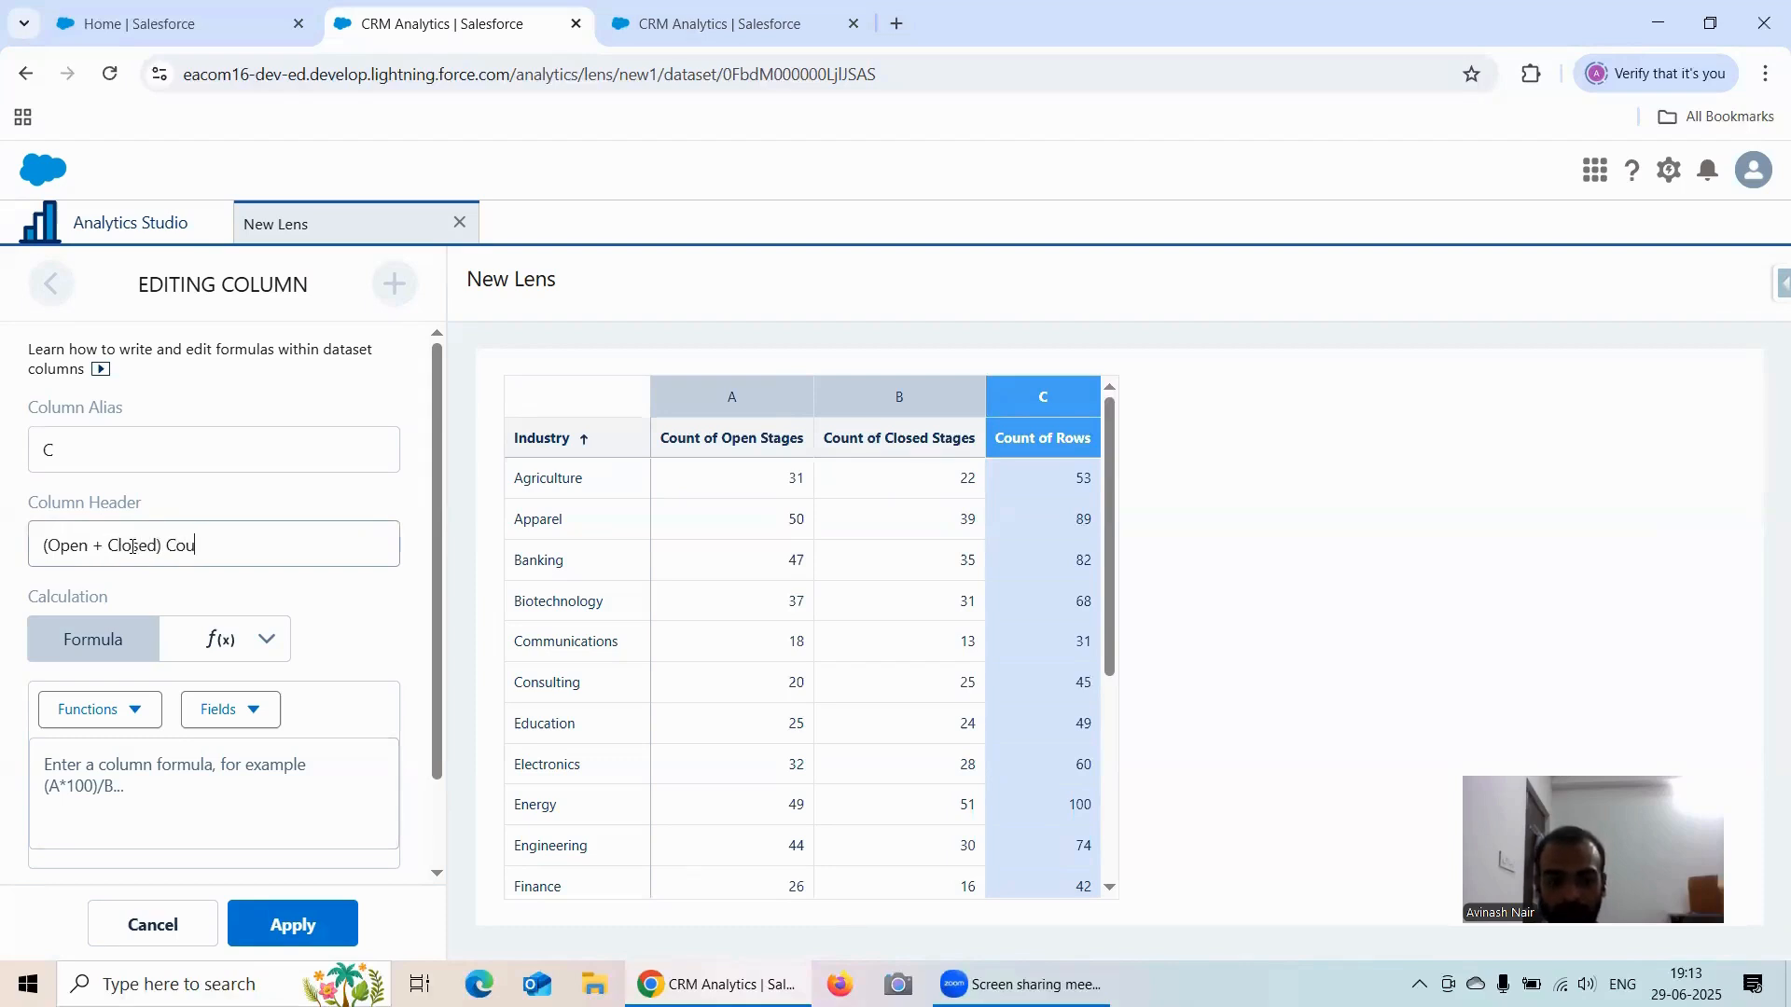
text(nt)
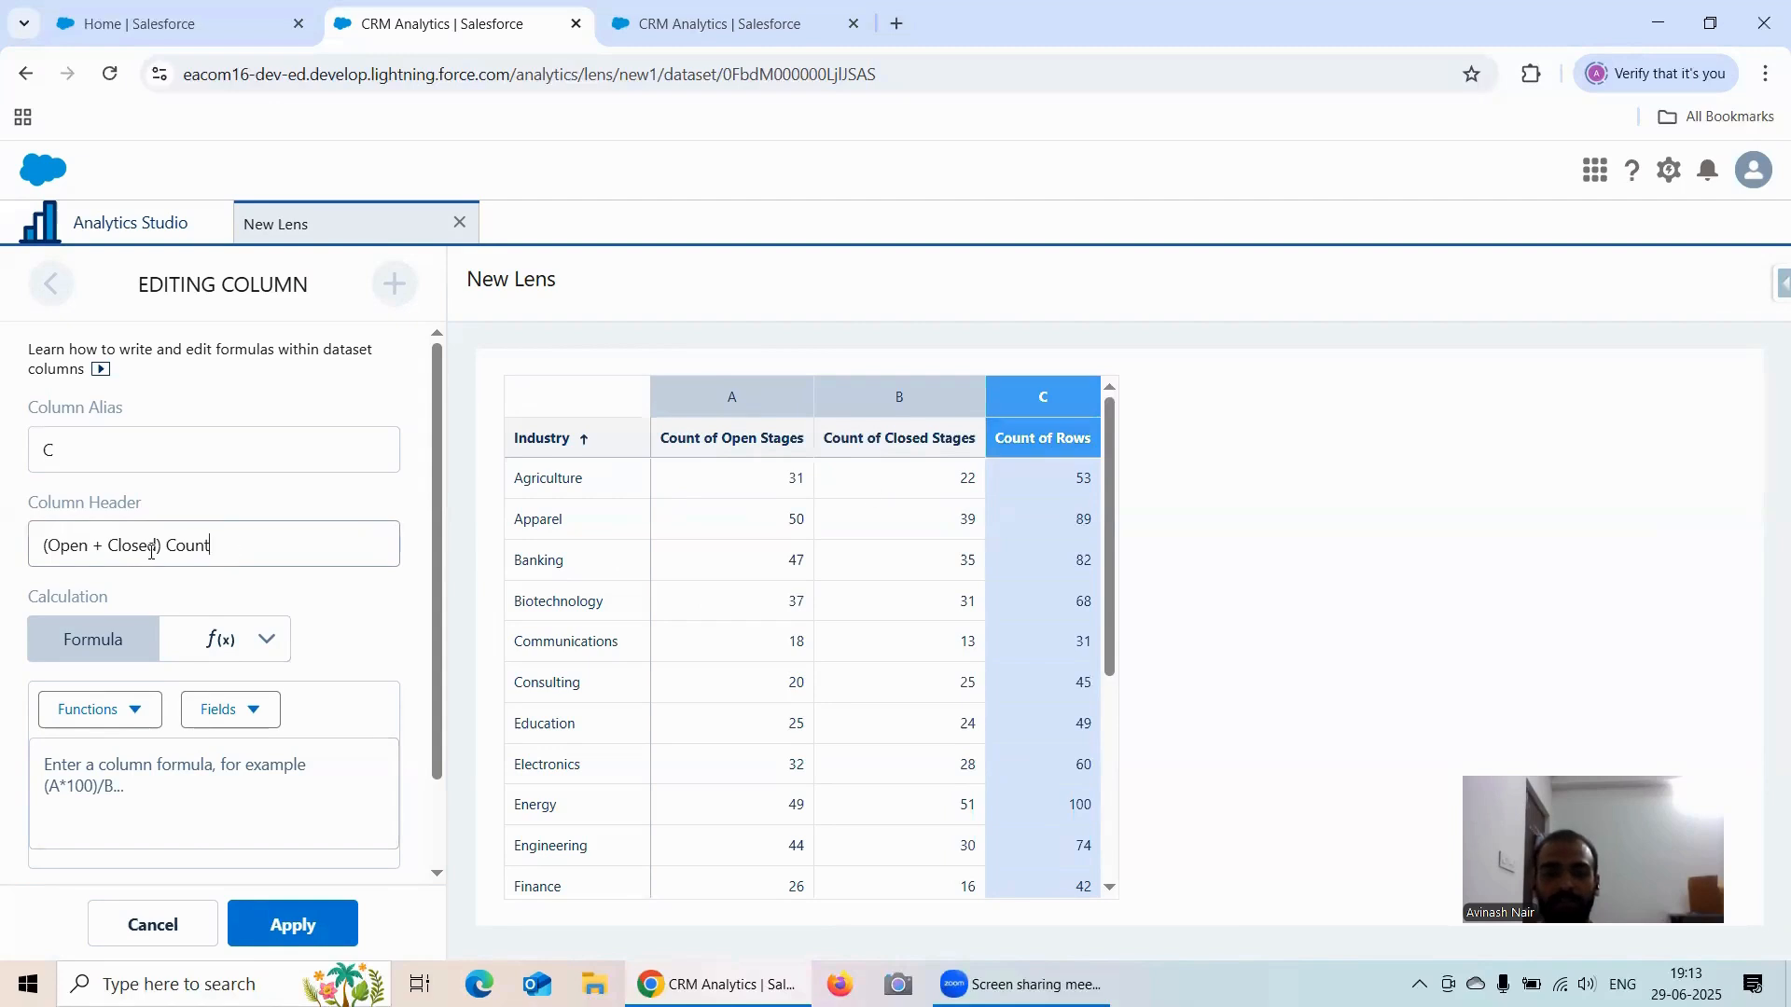
Step: Enter the formula A+B for column C and apply the column changes
click(157, 767)
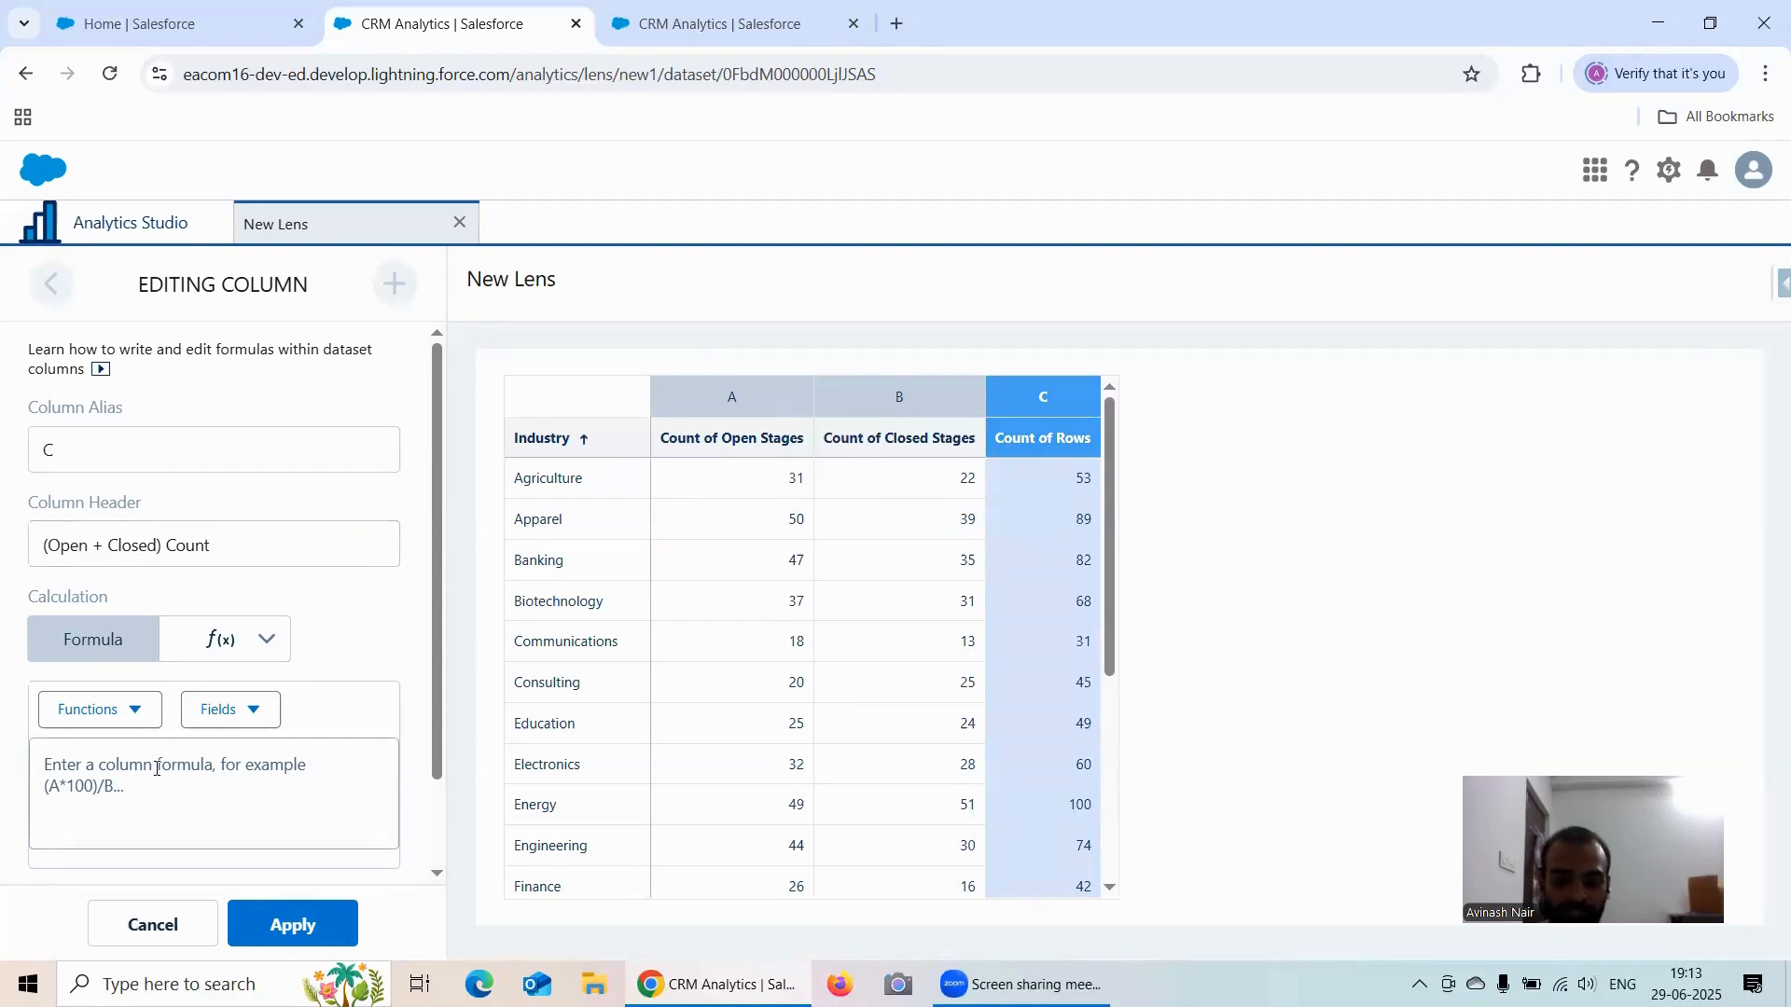
text(A+B)
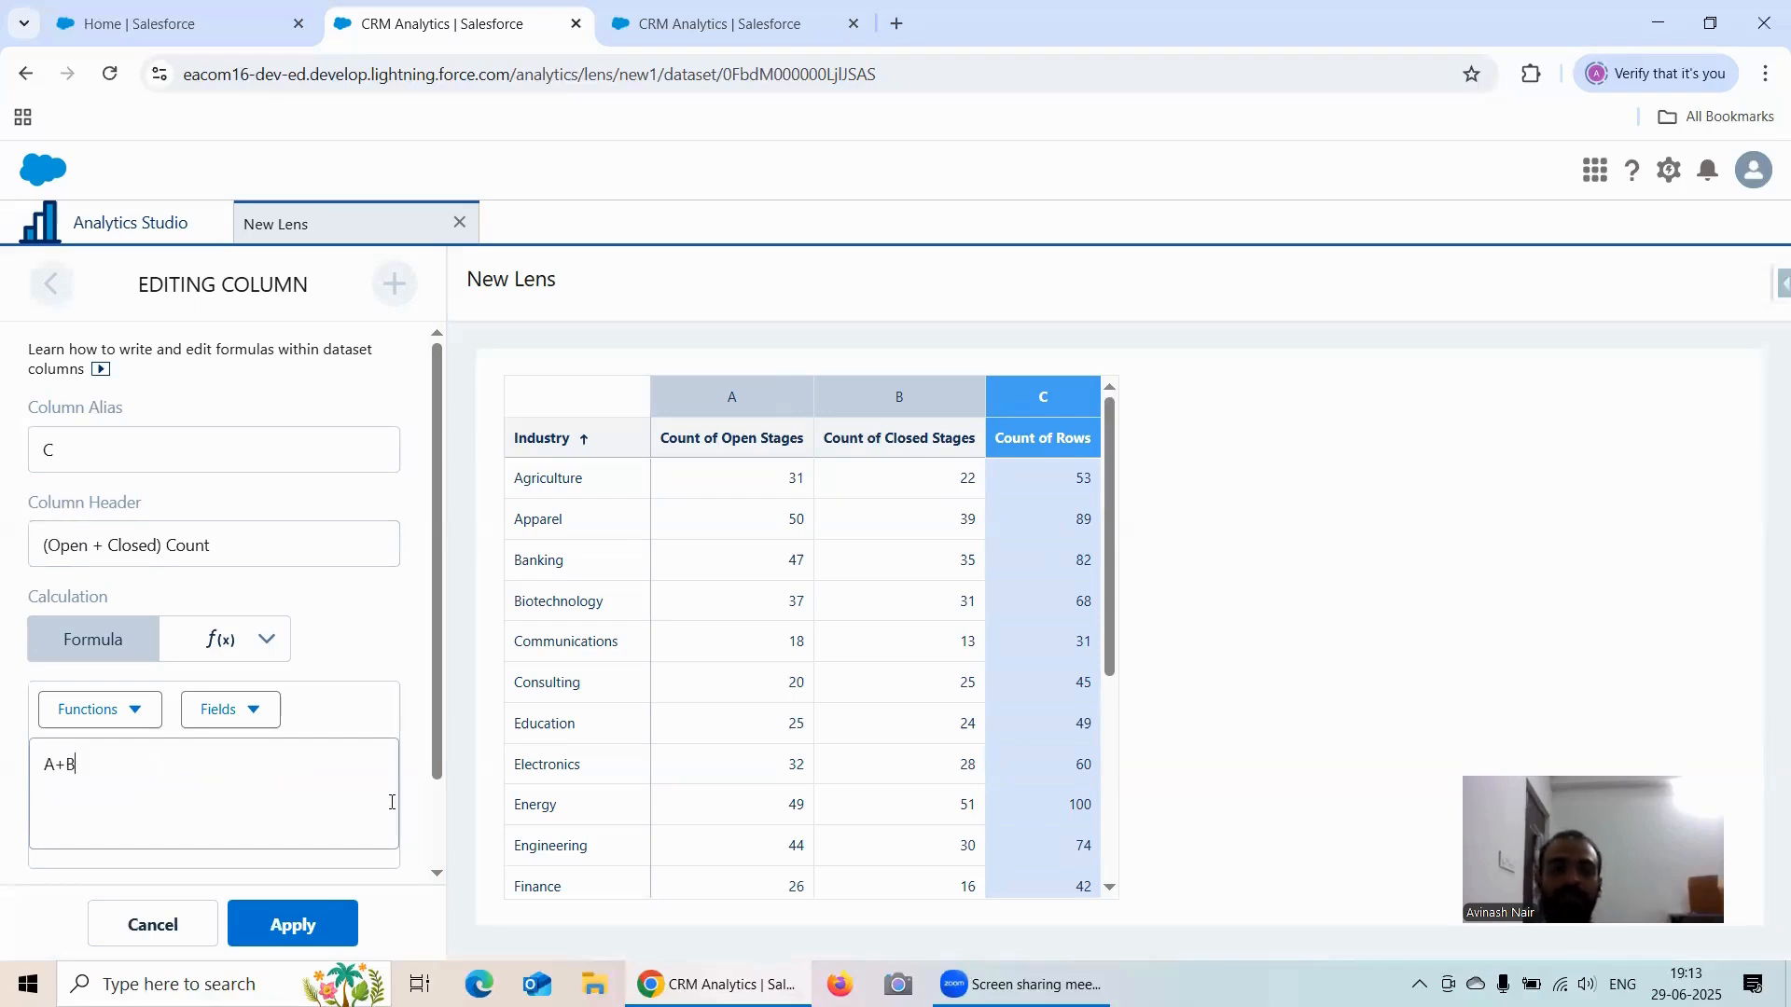
scroll(391, 802, down, 2)
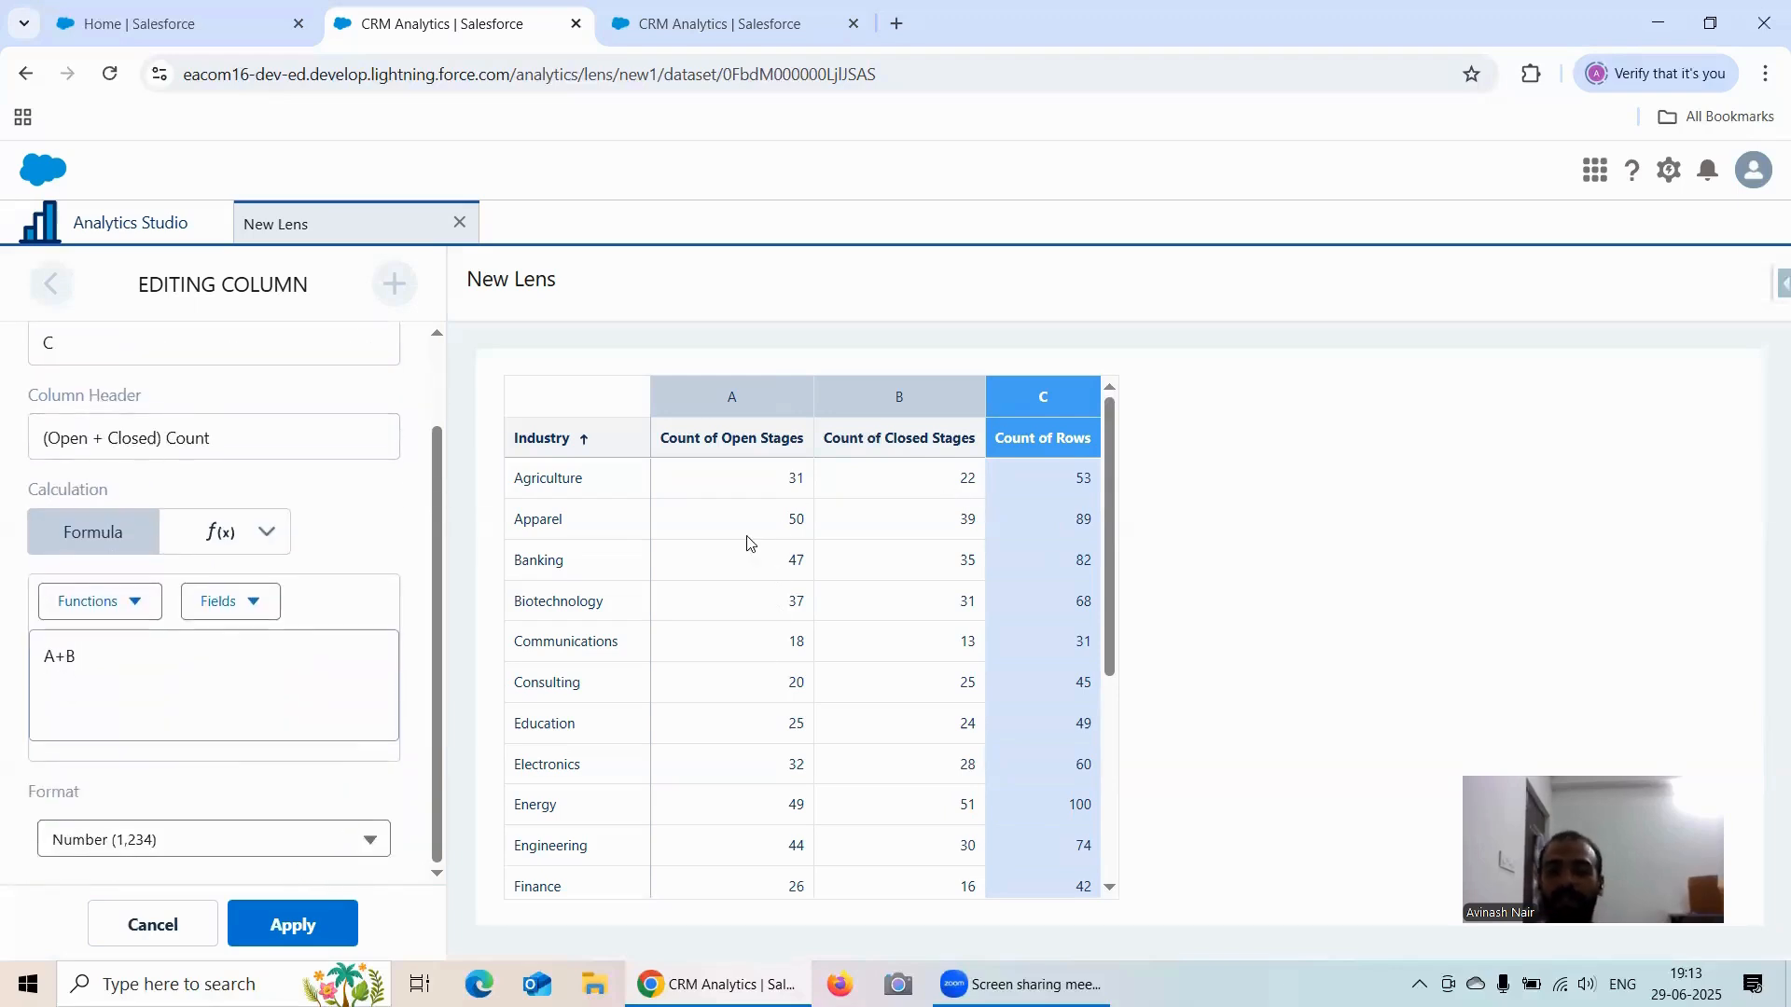
click(317, 921)
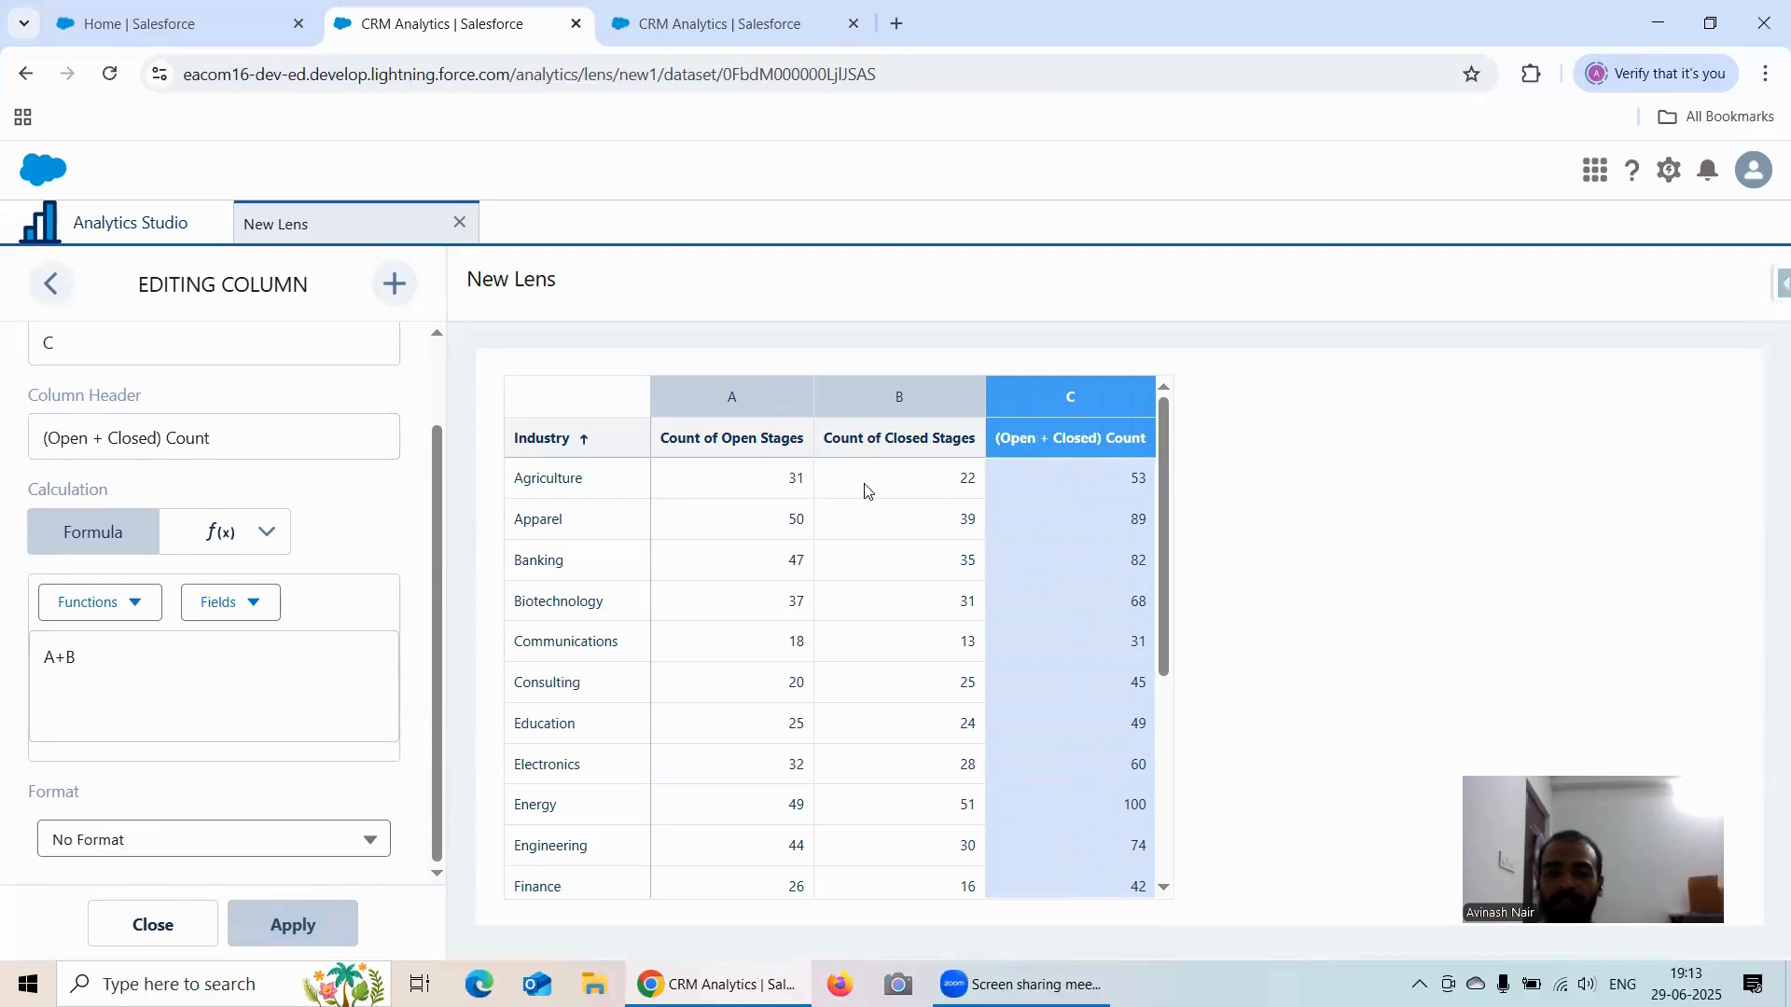
Step: Check the format options available for column C, leave No Format selected, and close the column editor
click(207, 835)
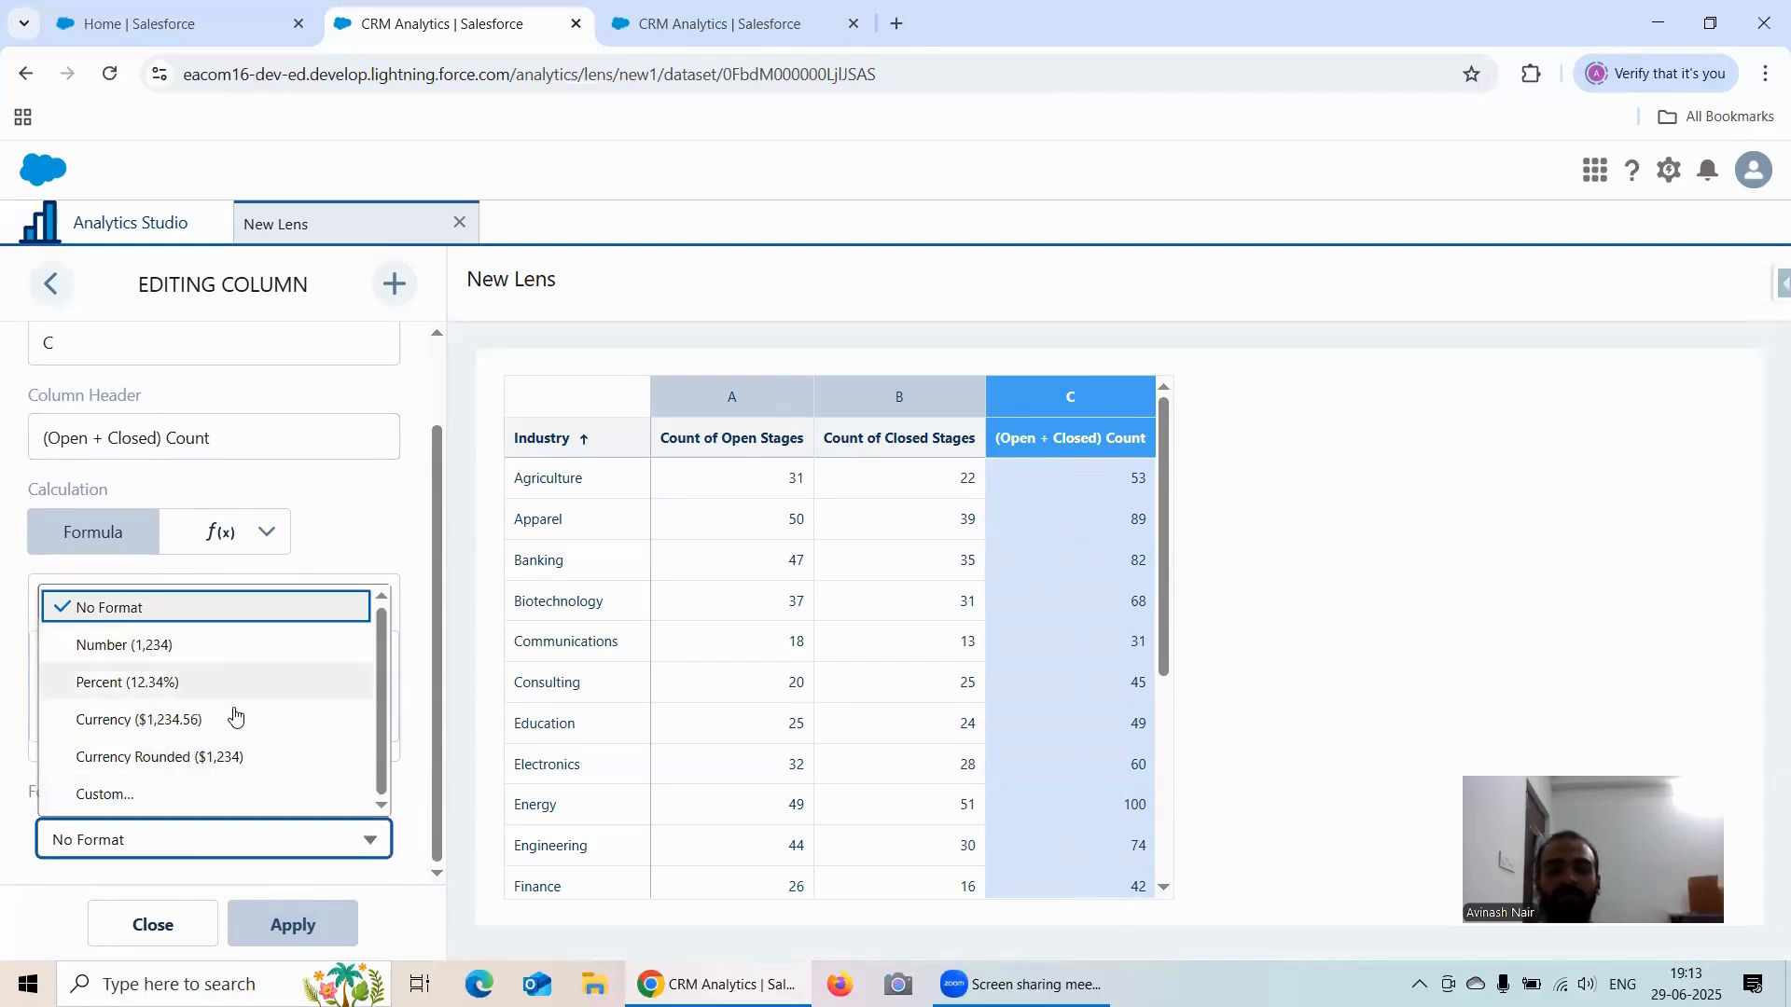
click(170, 886)
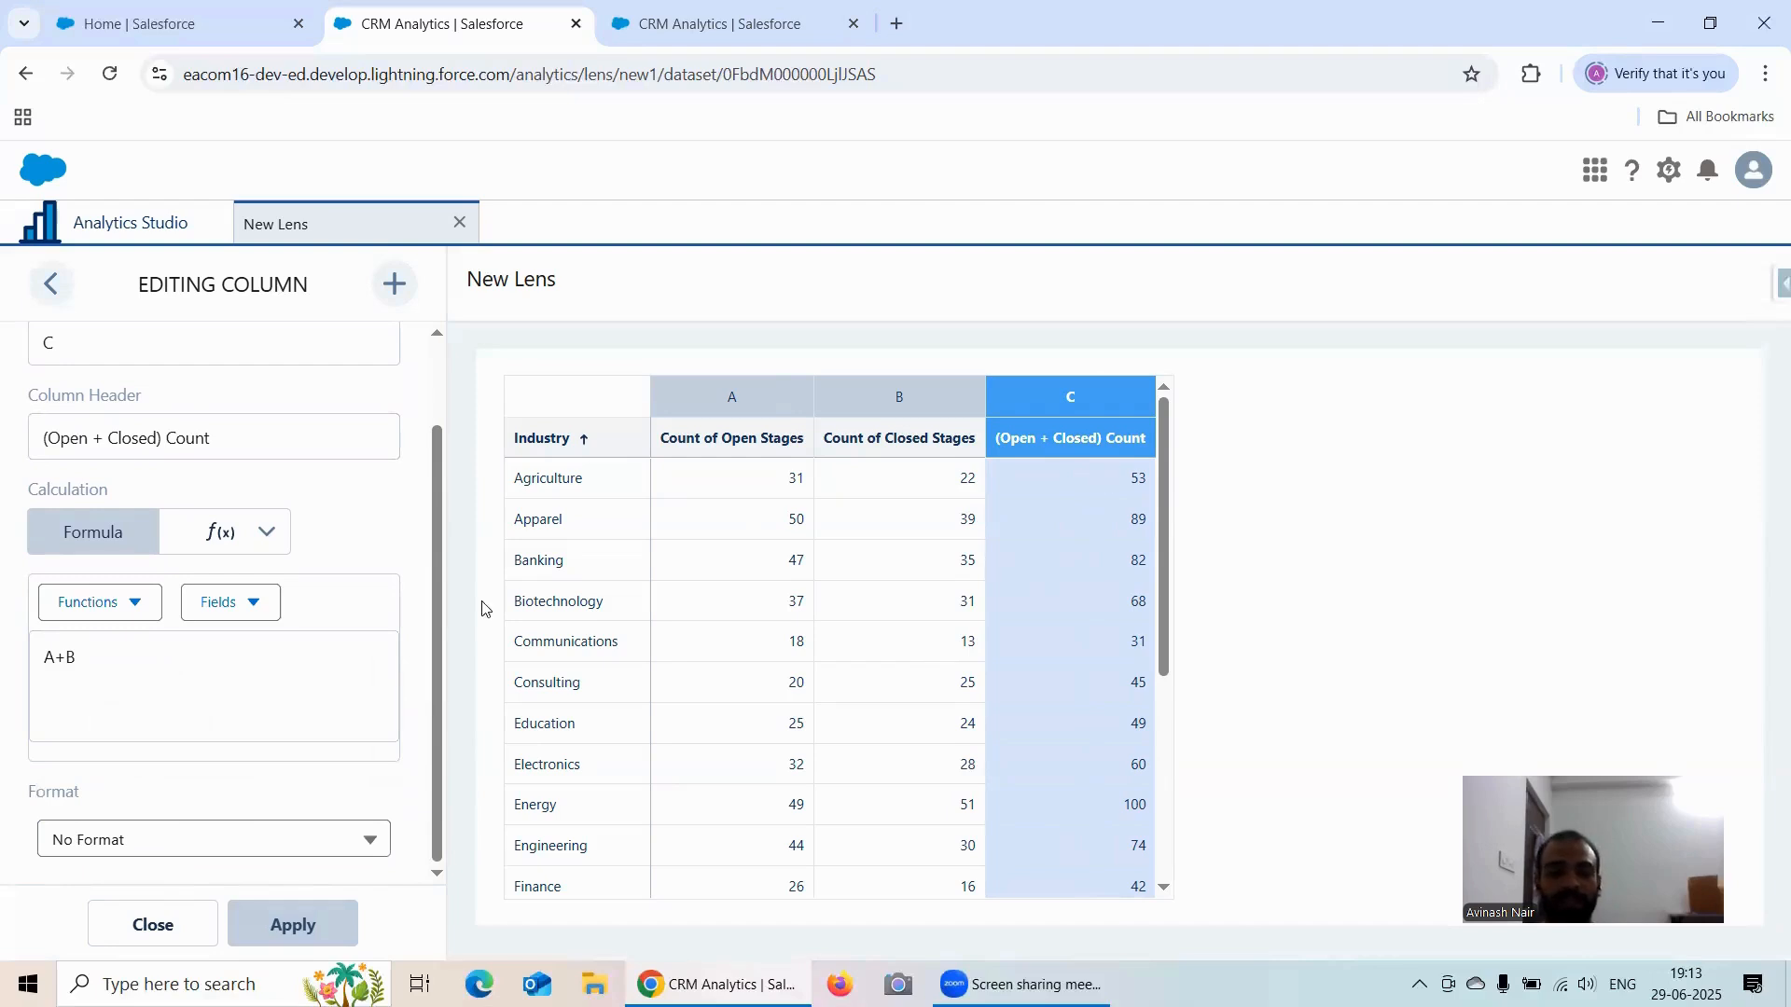
scroll(320, 593, up, 2)
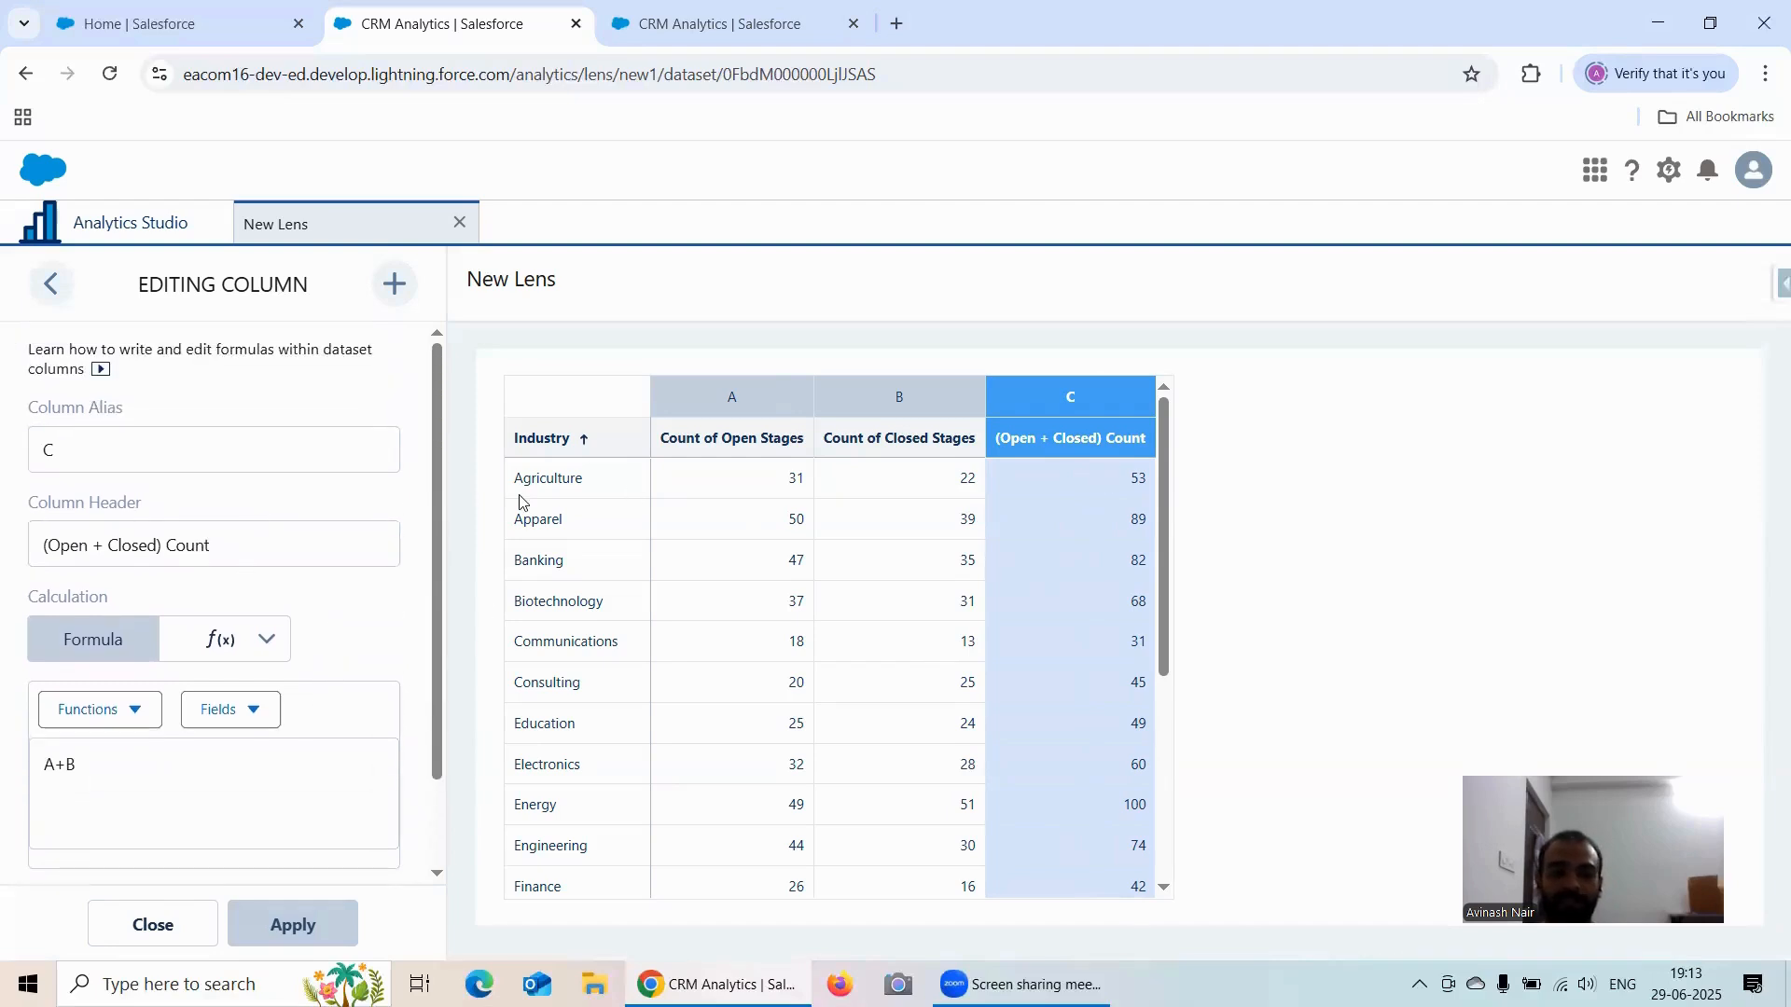
click(171, 923)
scroll(233, 653, down, 2)
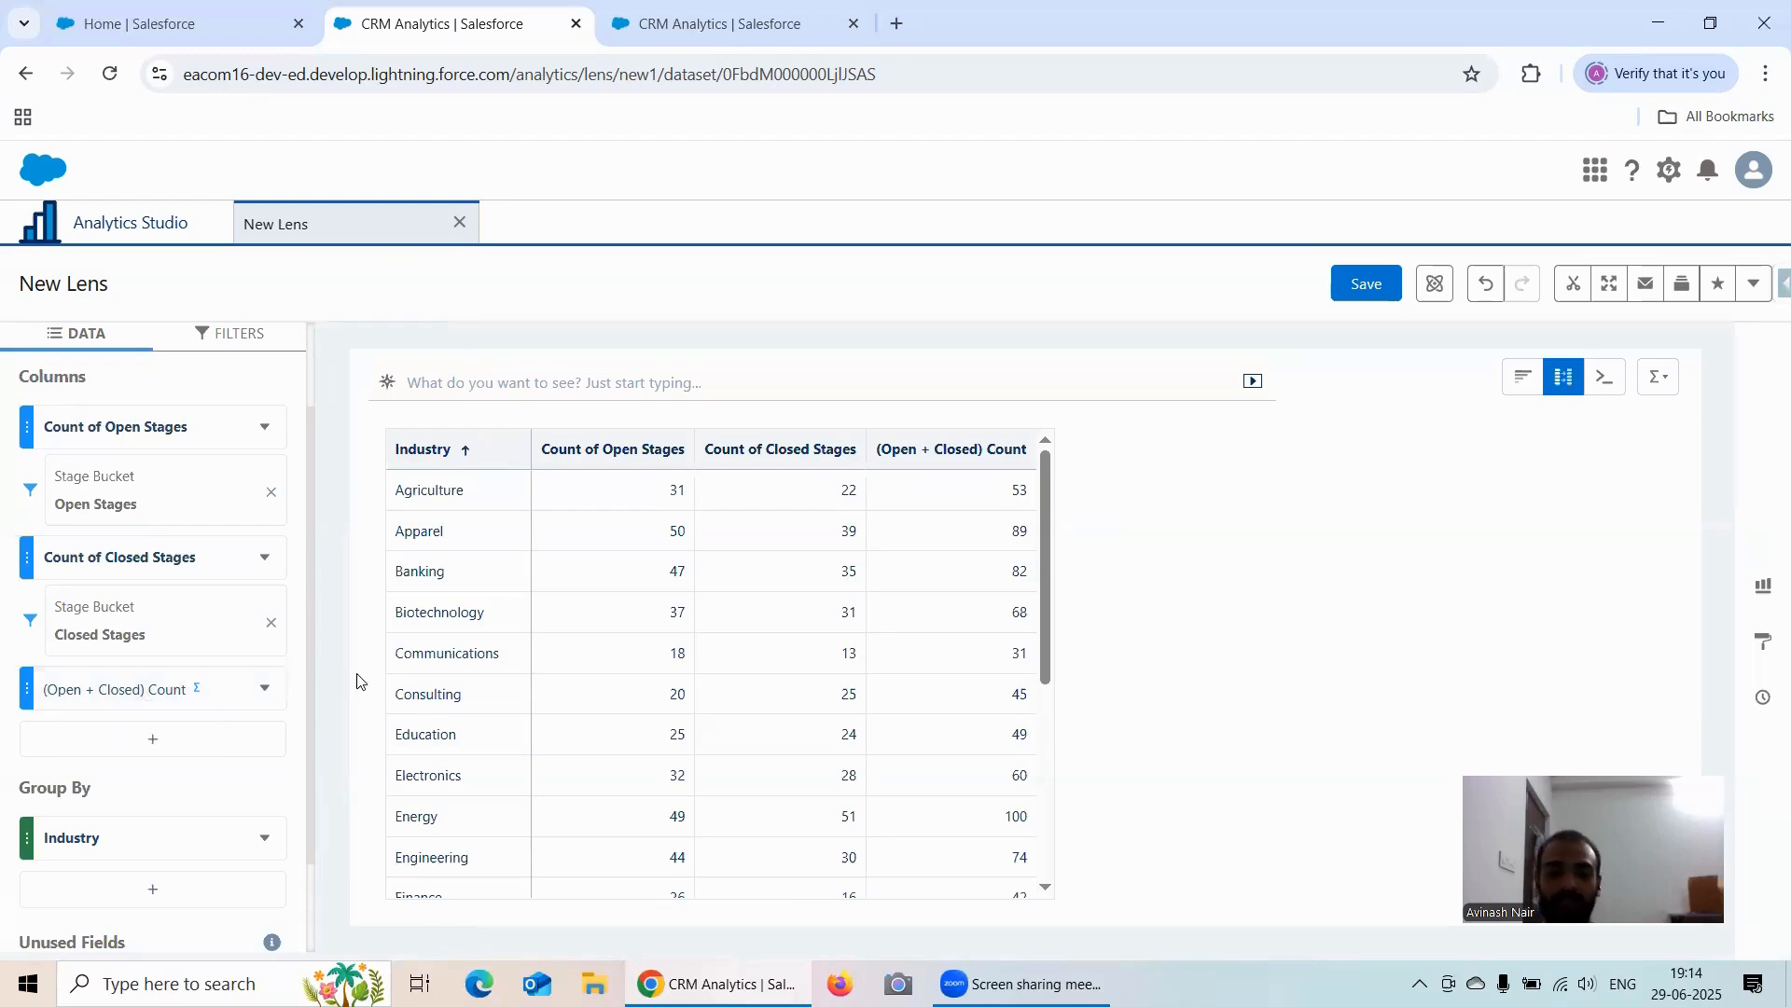
Step: Save the lens as "(Open + Closed) Count" in the Recipe Dataset app
click(1360, 293)
triple_click(866, 373)
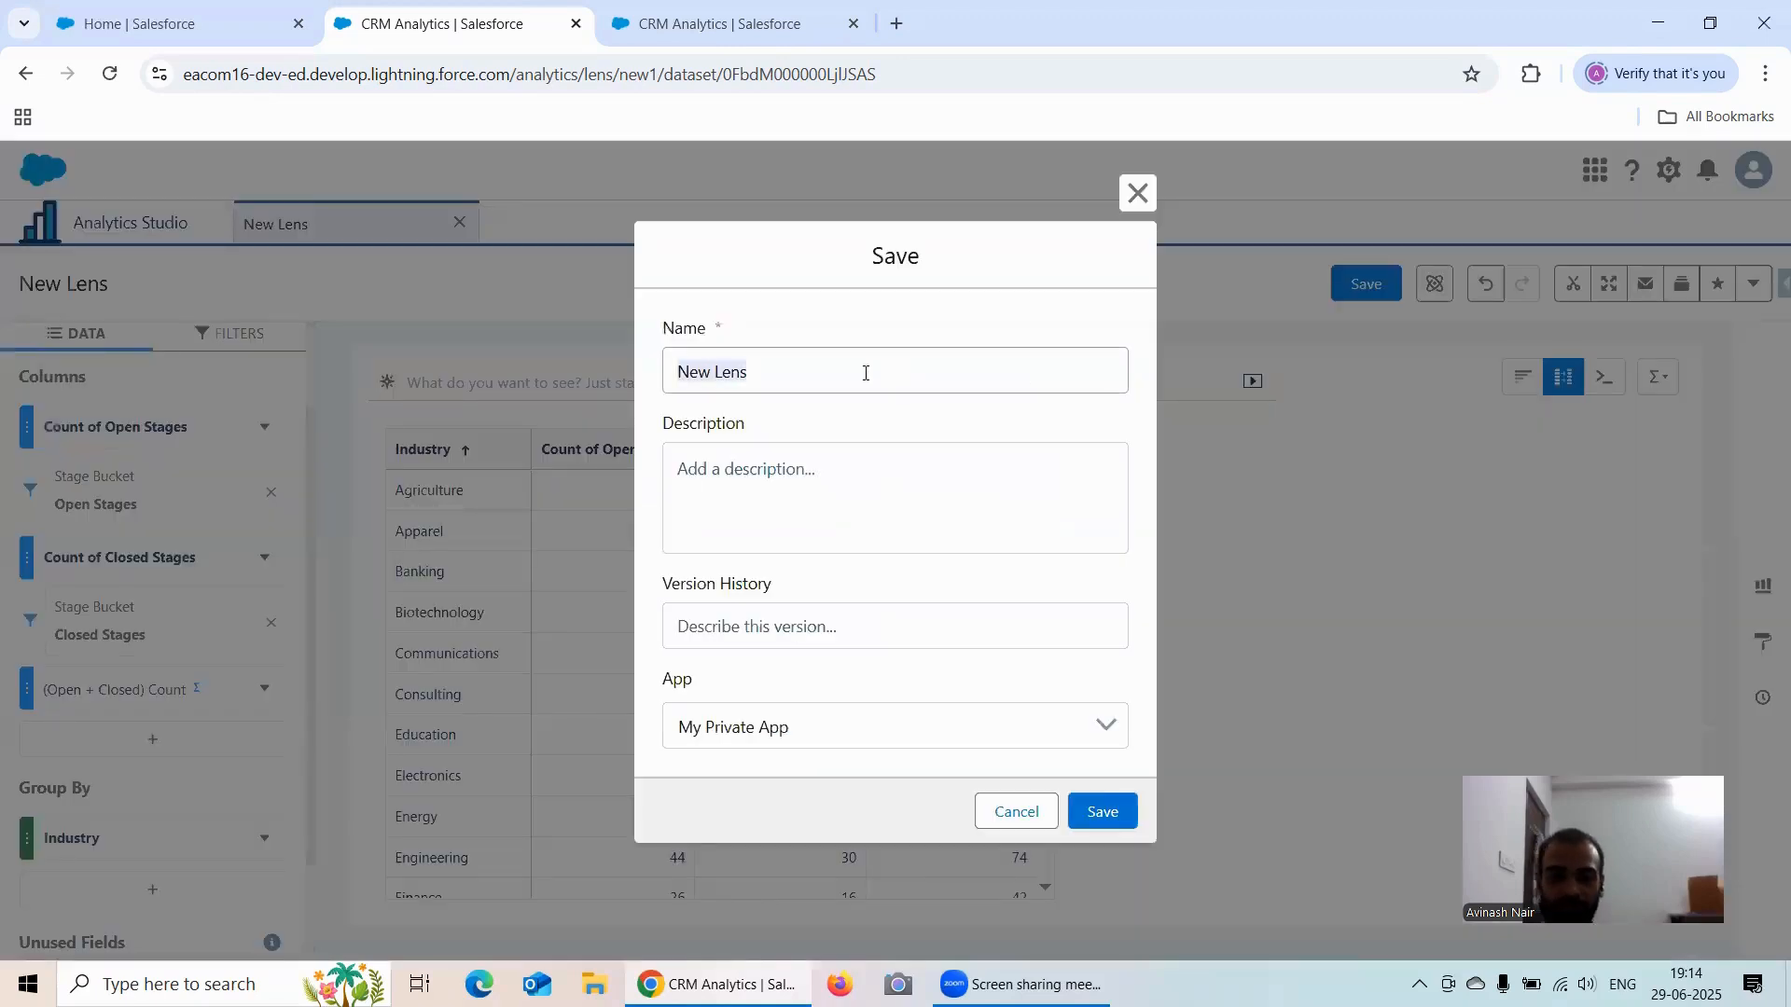
text(()
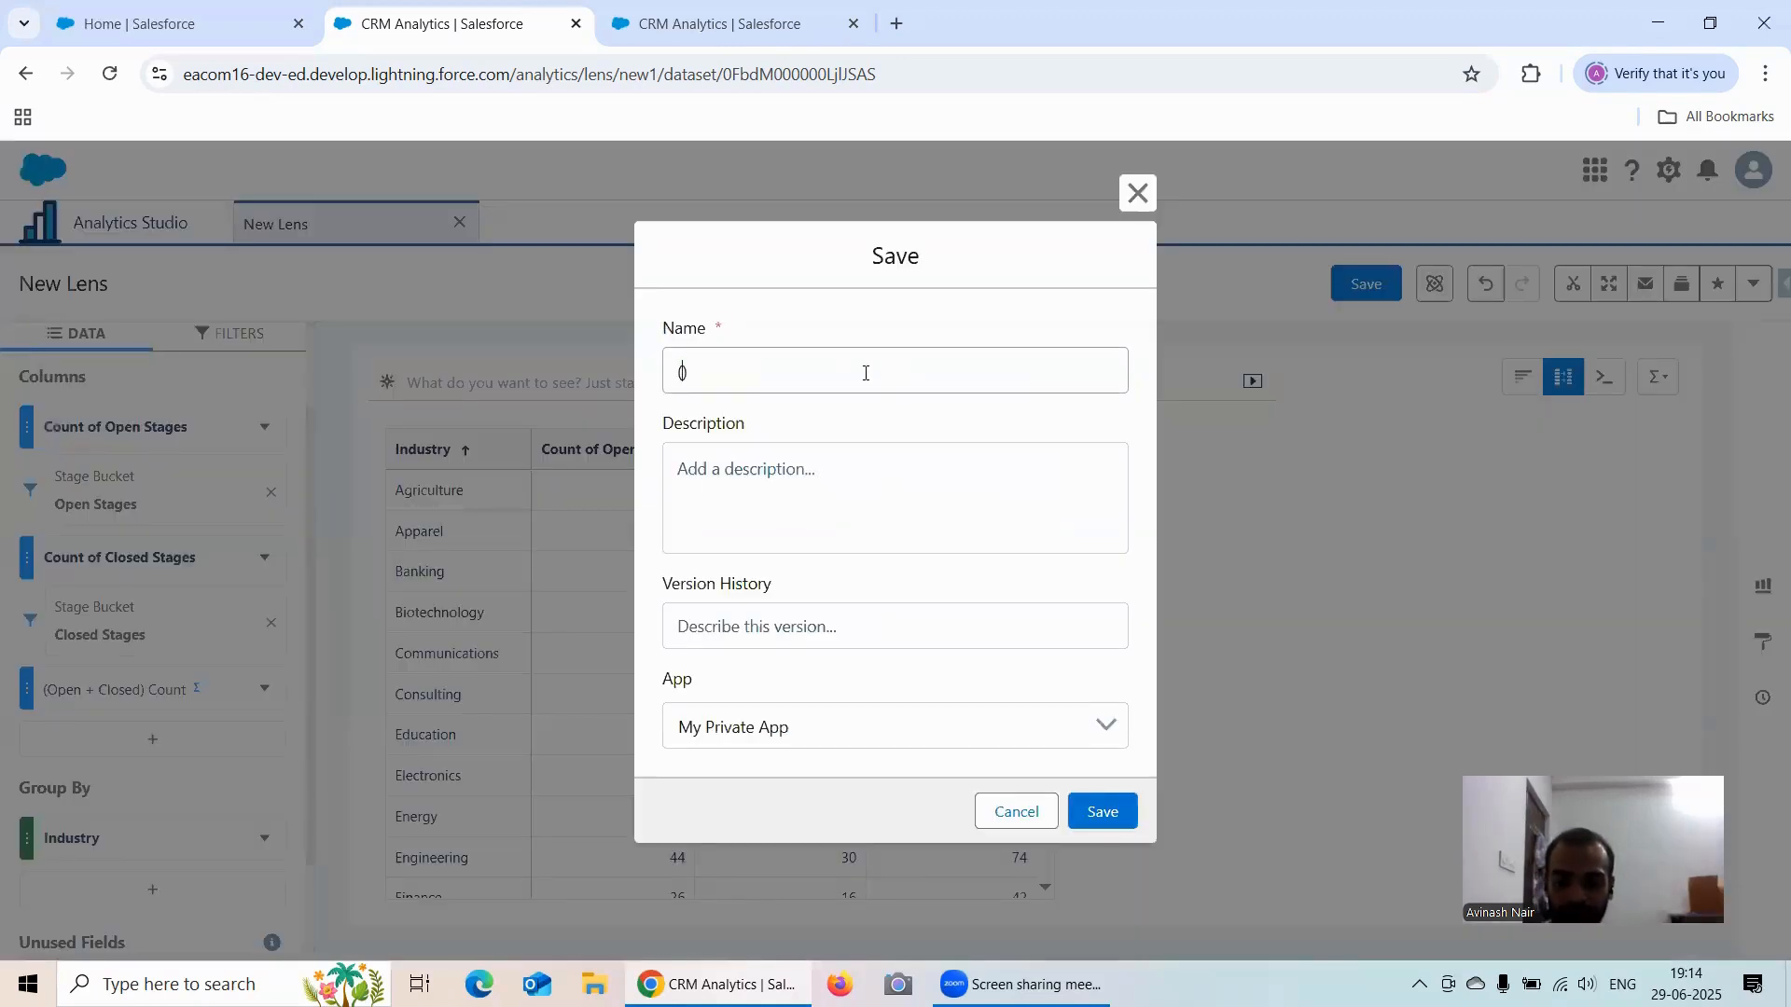
text(Open)
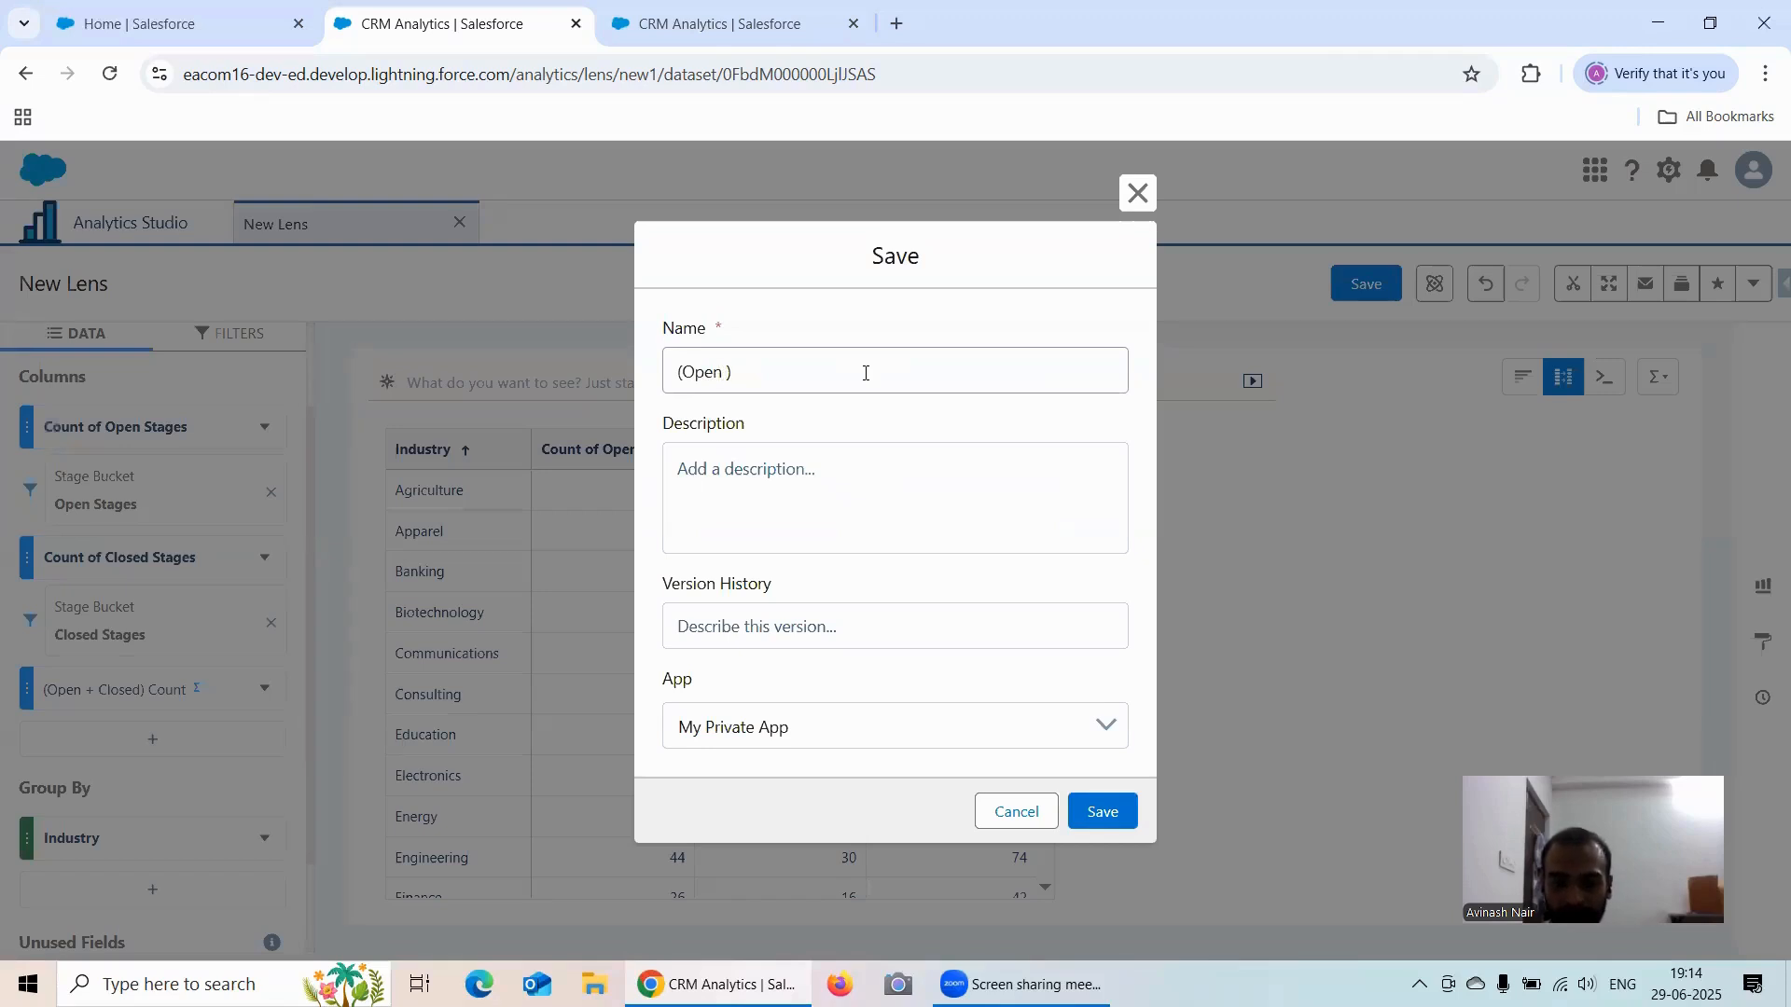
text( + Closed)
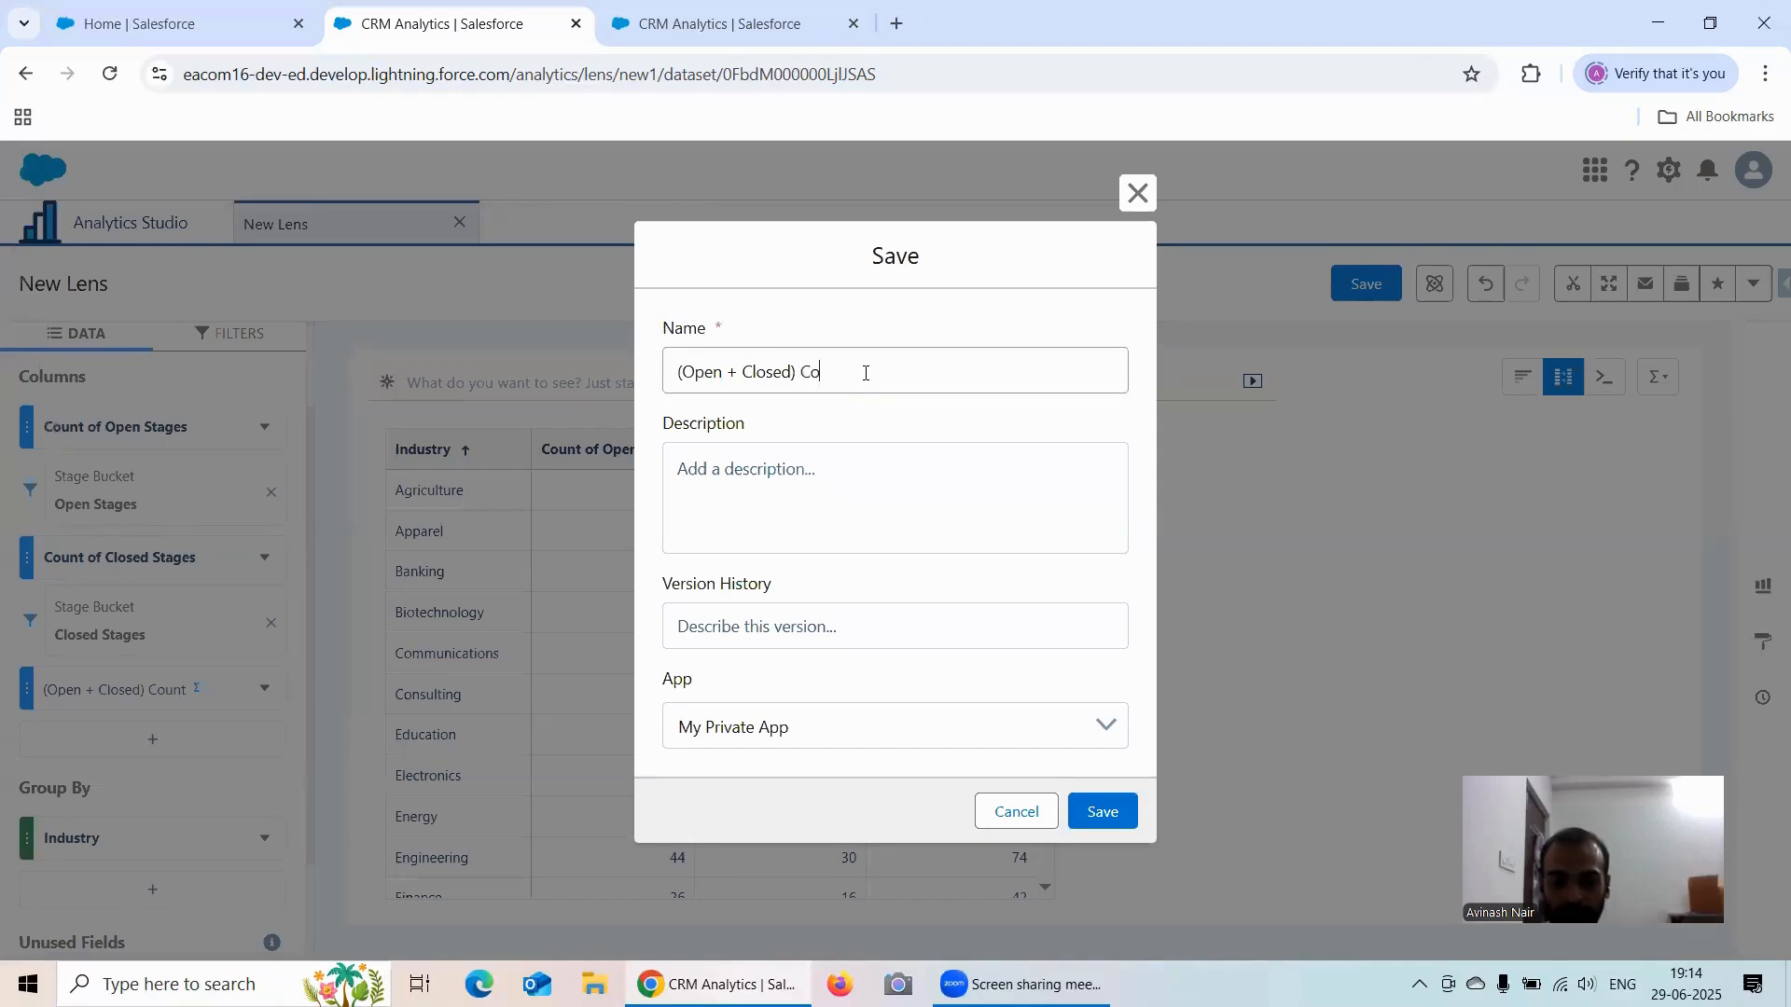
click(820, 728)
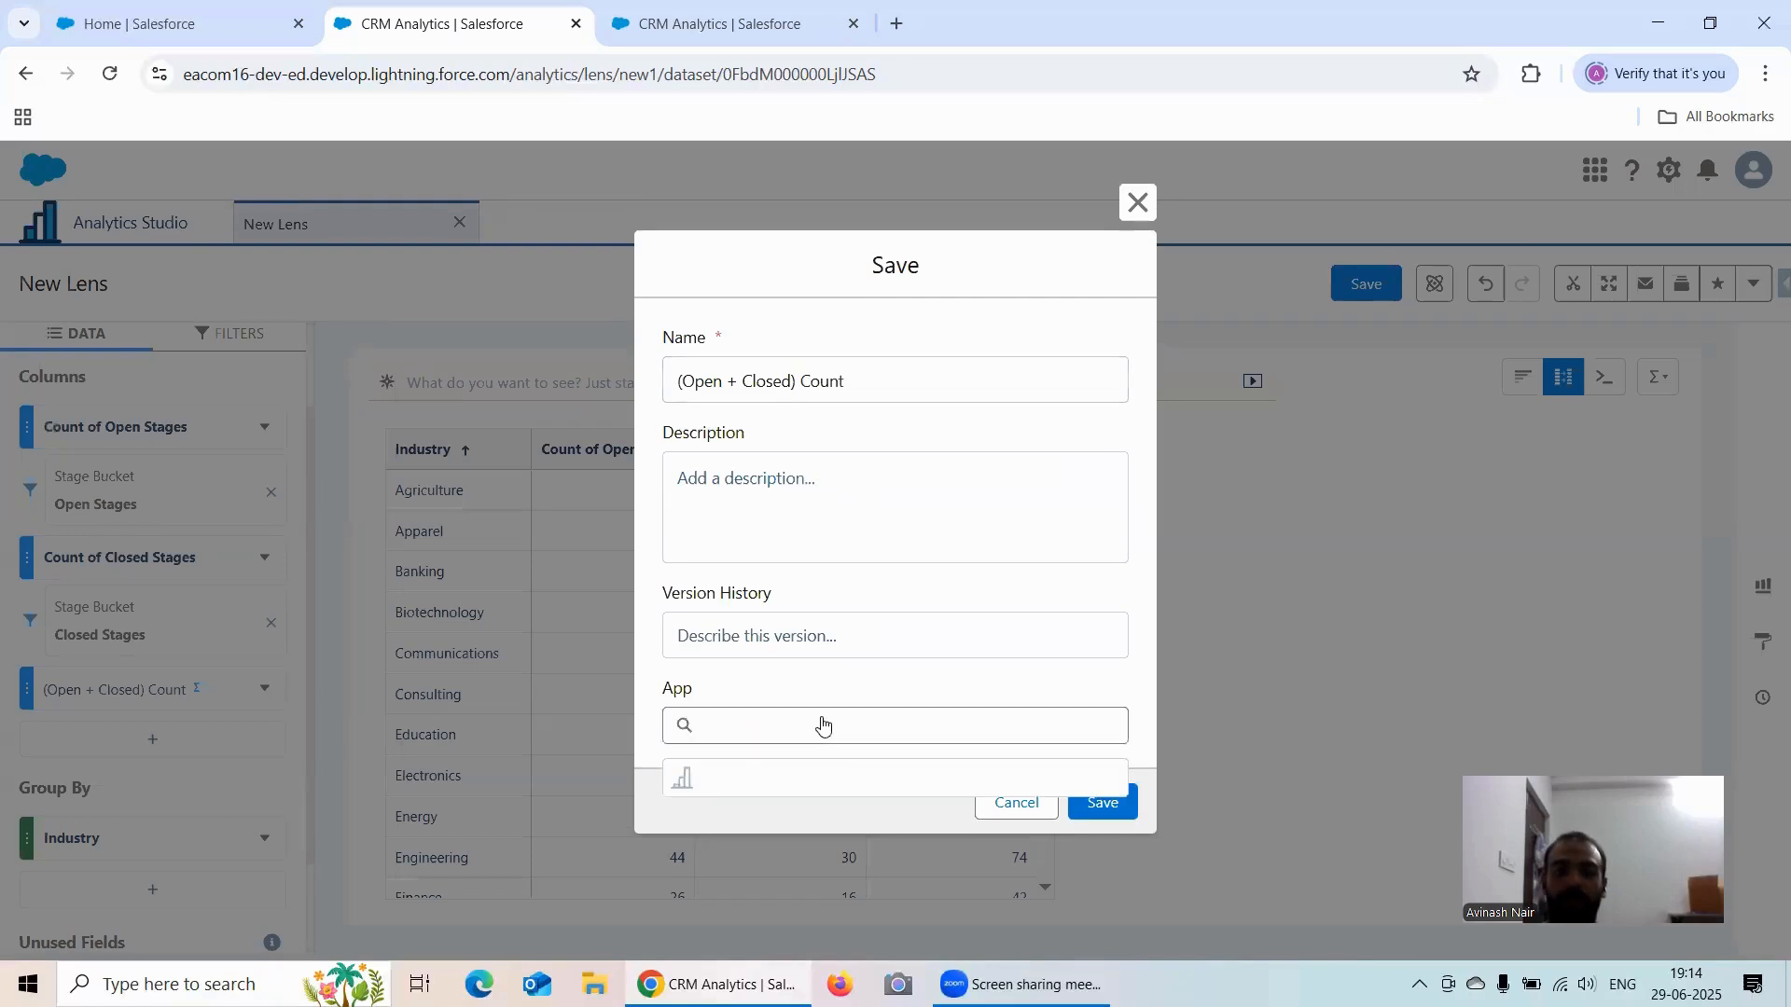
click(817, 839)
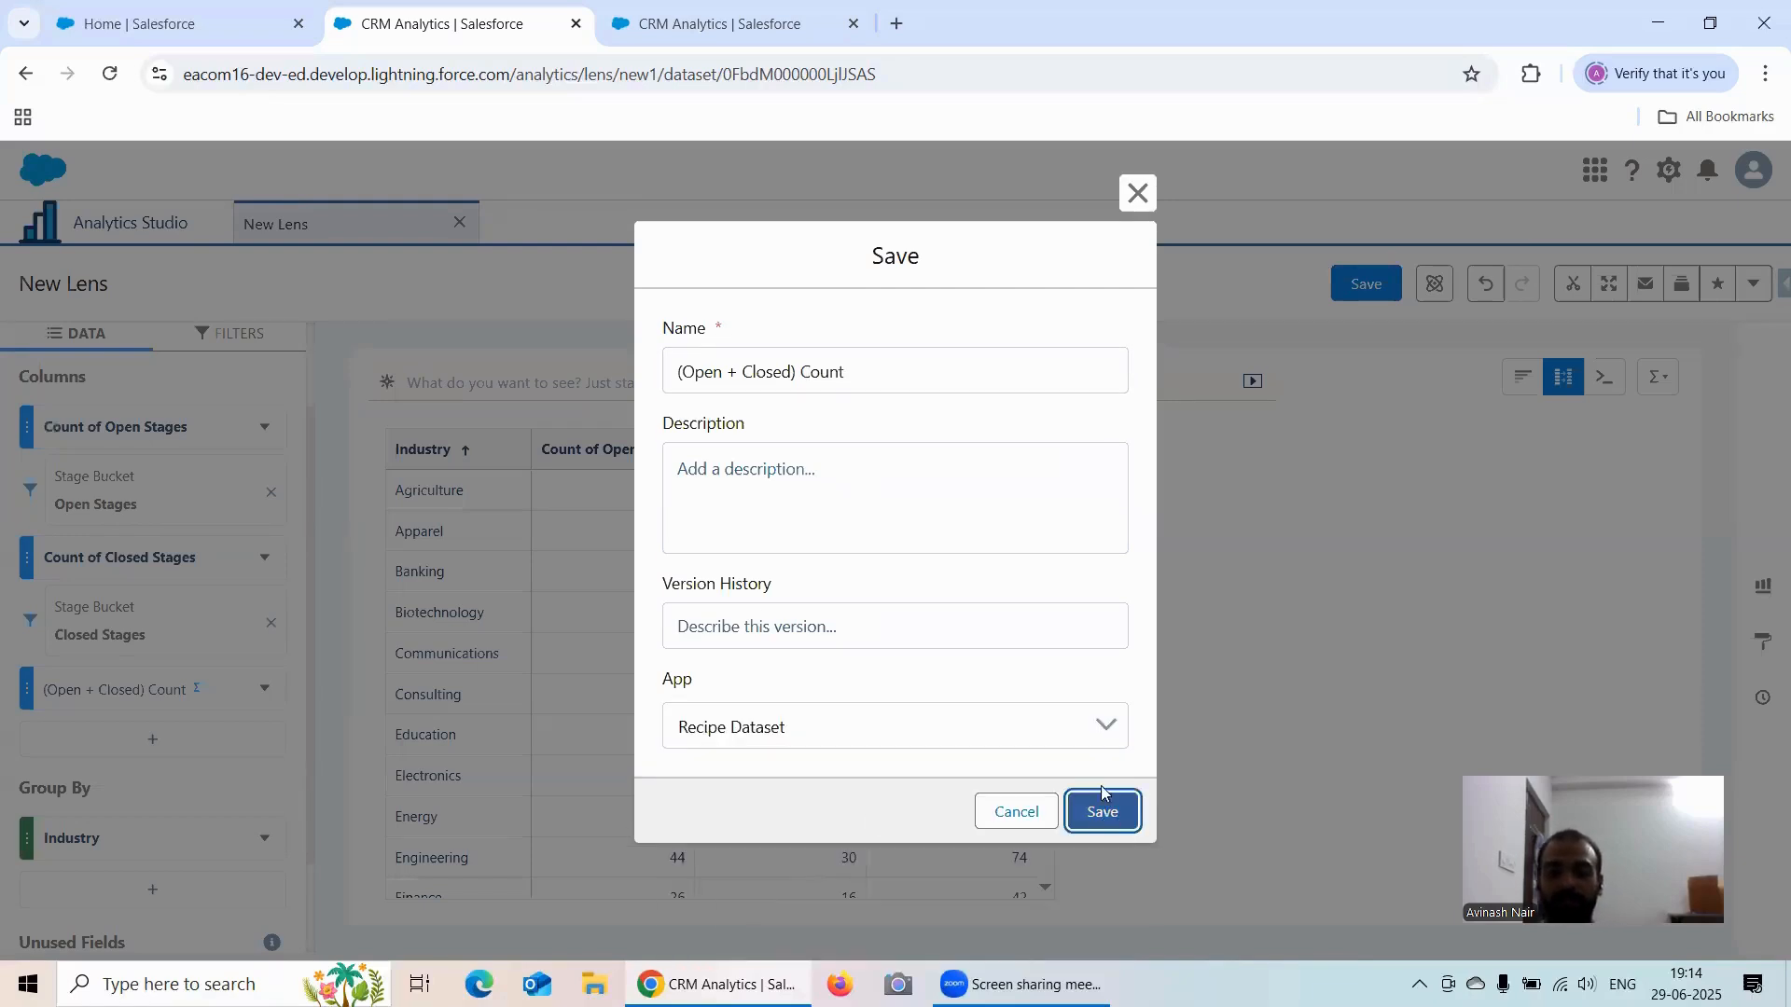
click(1100, 808)
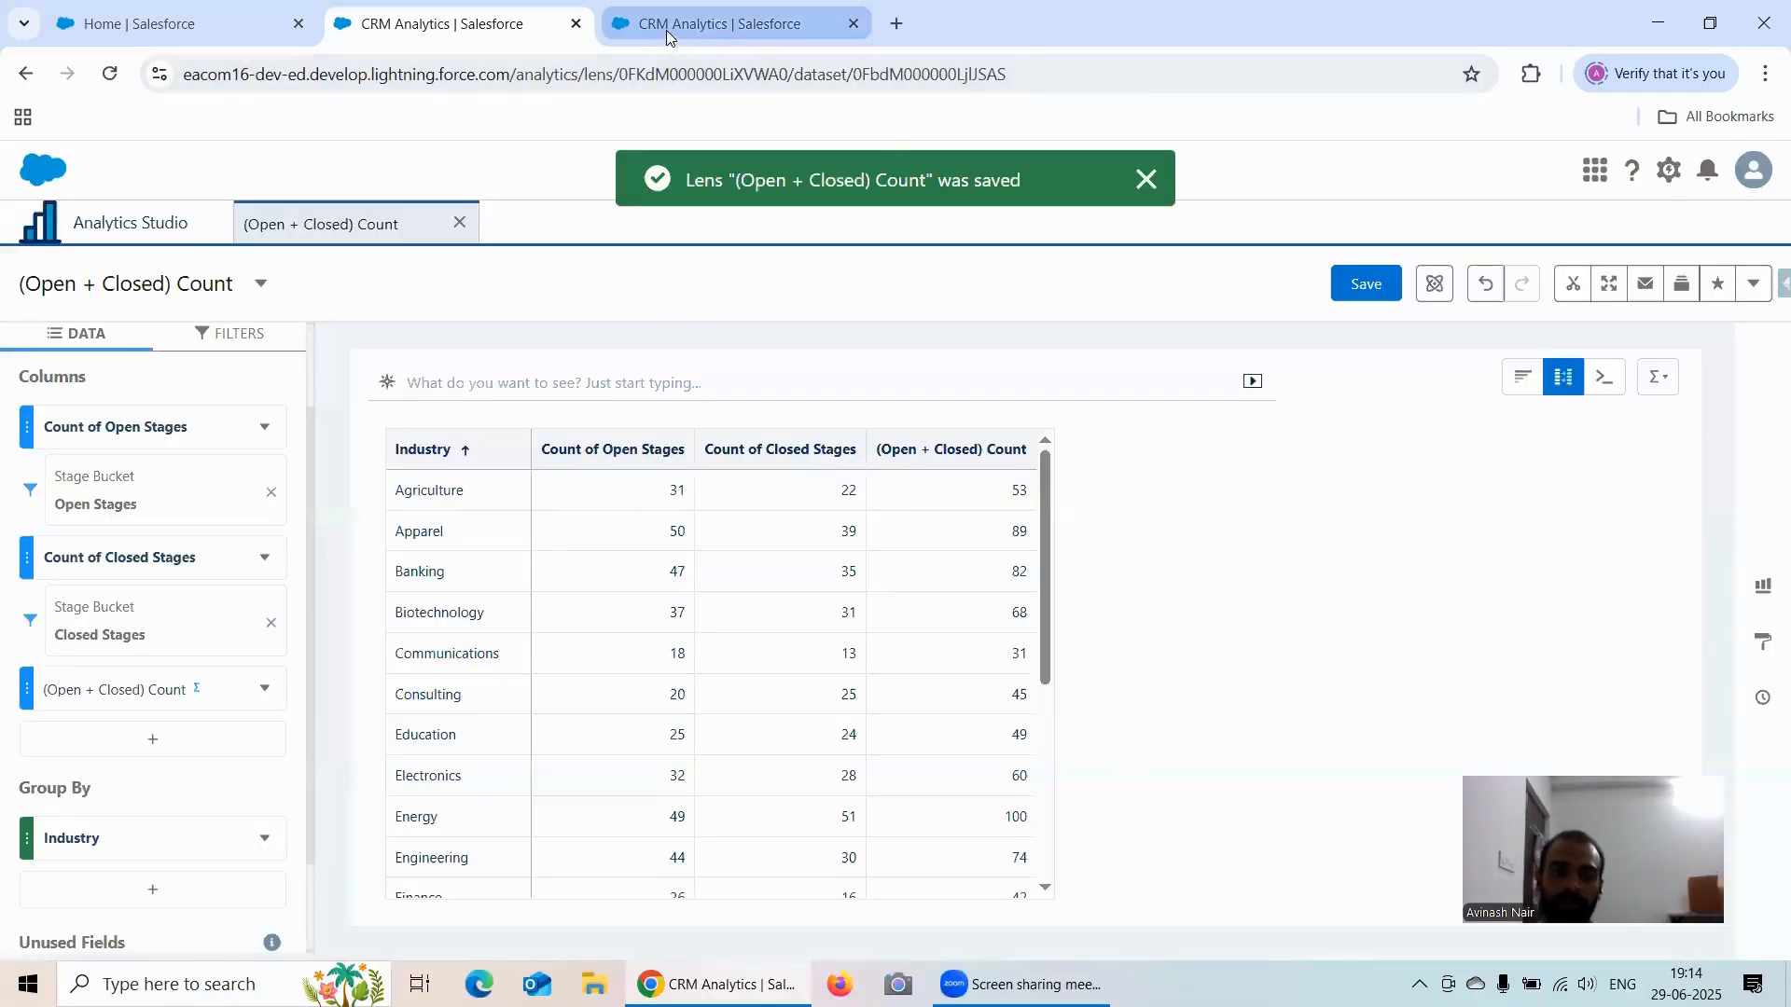
Step: In the unsaved lens on the Account Opp Left Join dataset, set the measures to Sum of Amount and Avg of Amount
click(666, 35)
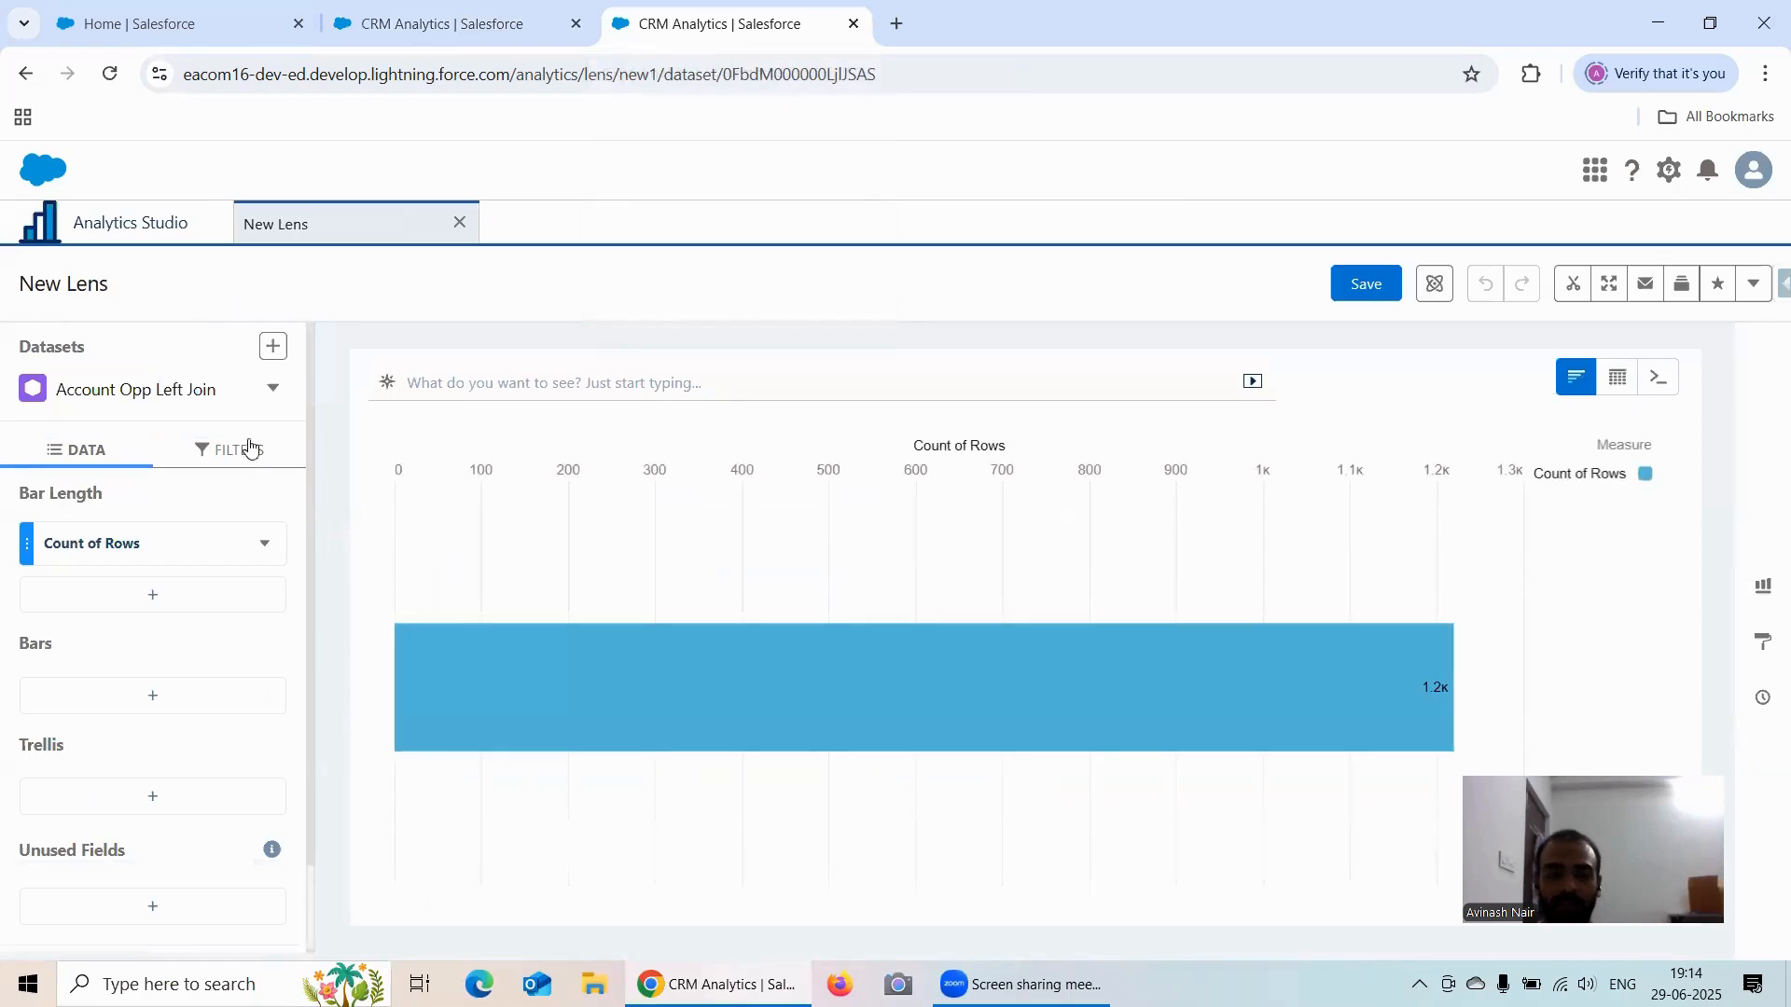
click(116, 543)
click(320, 653)
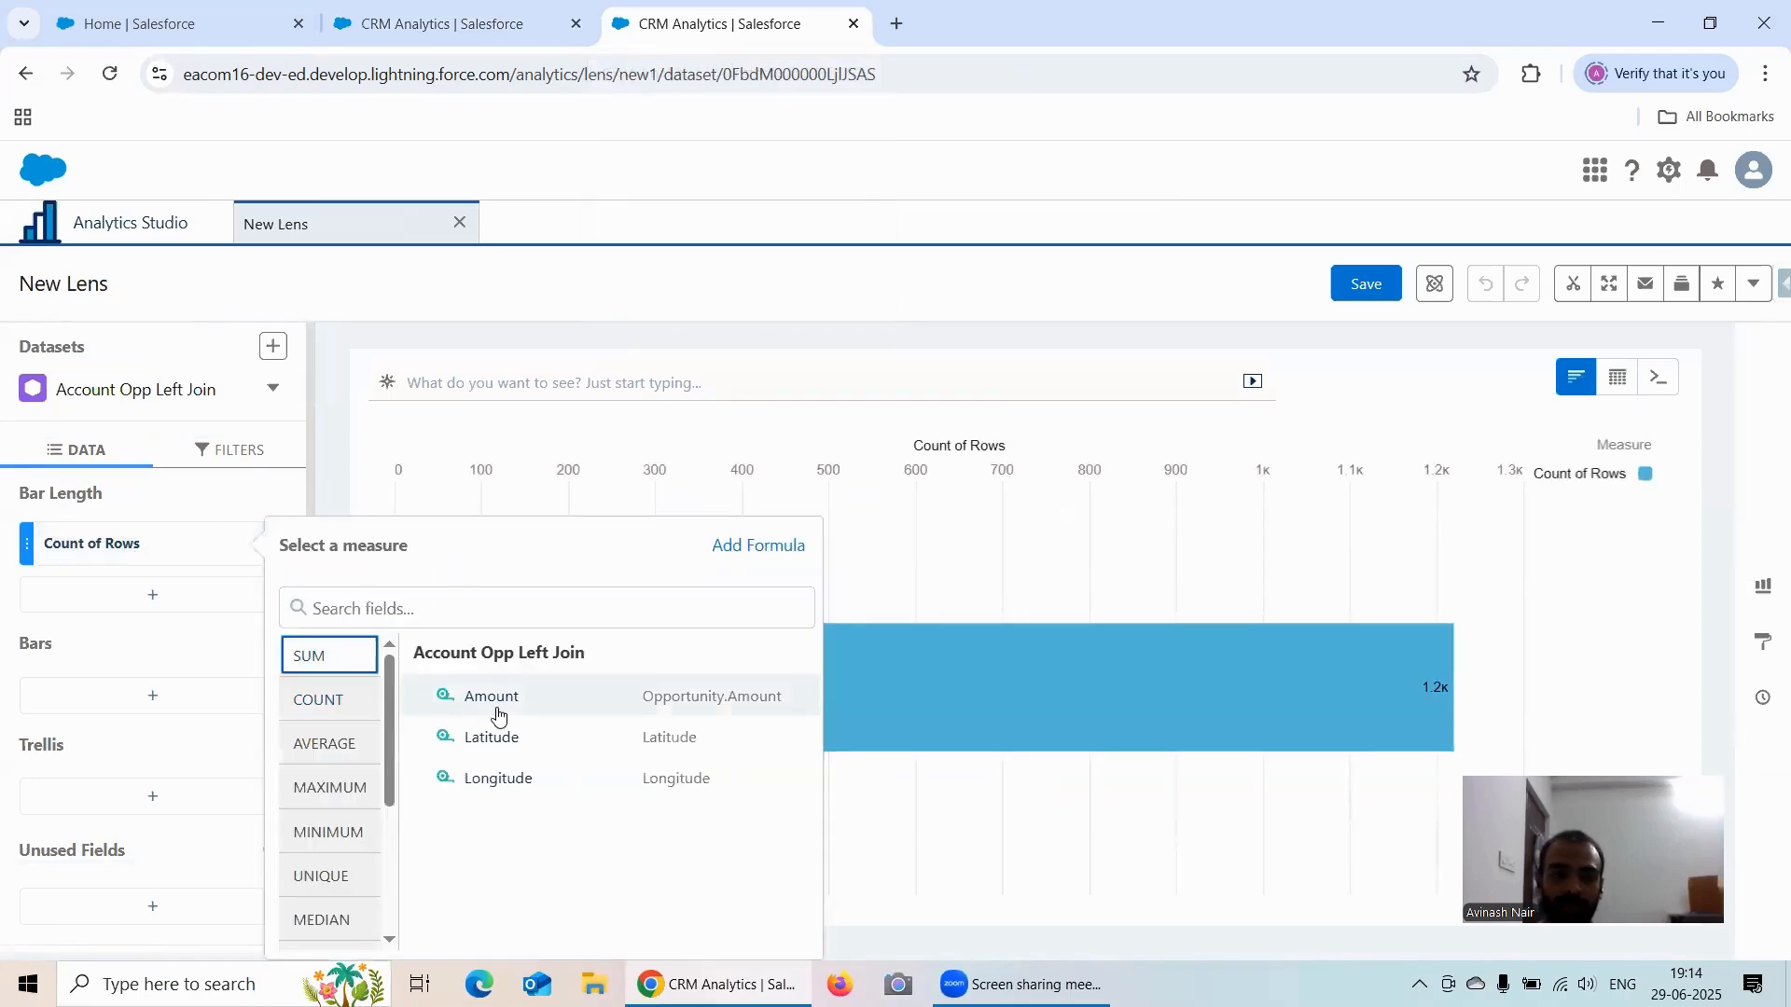
click(497, 714)
click(172, 595)
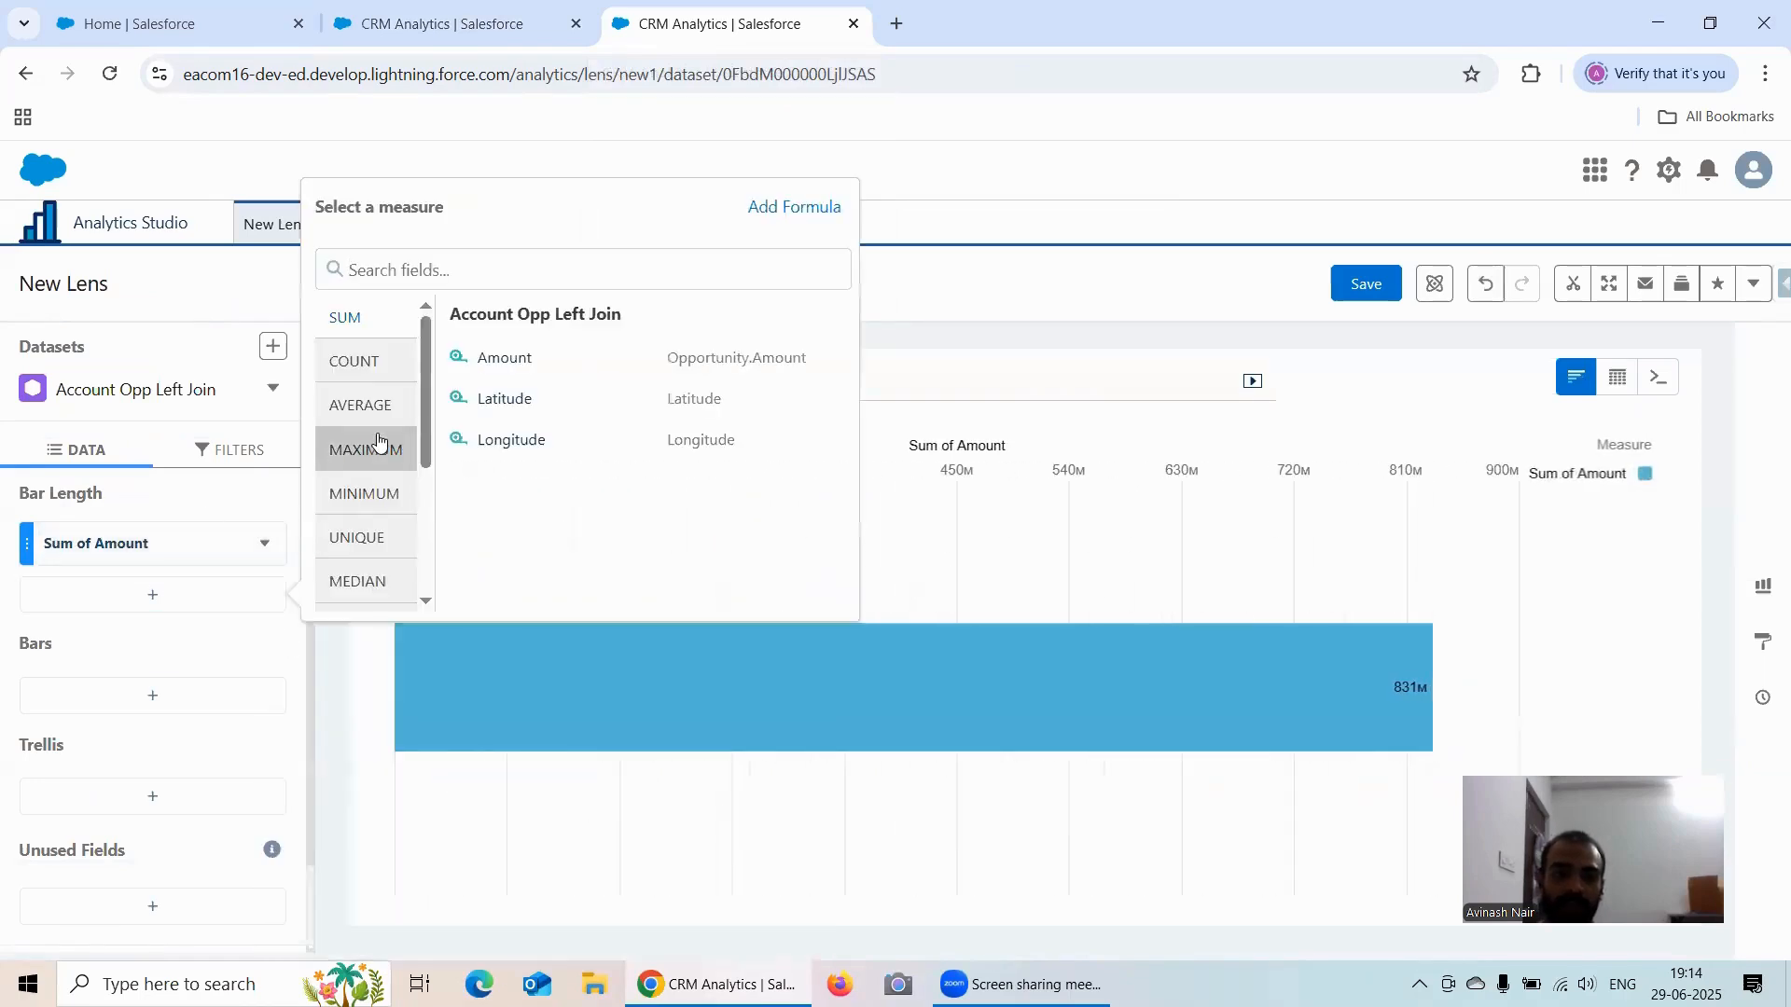
click(372, 404)
click(503, 358)
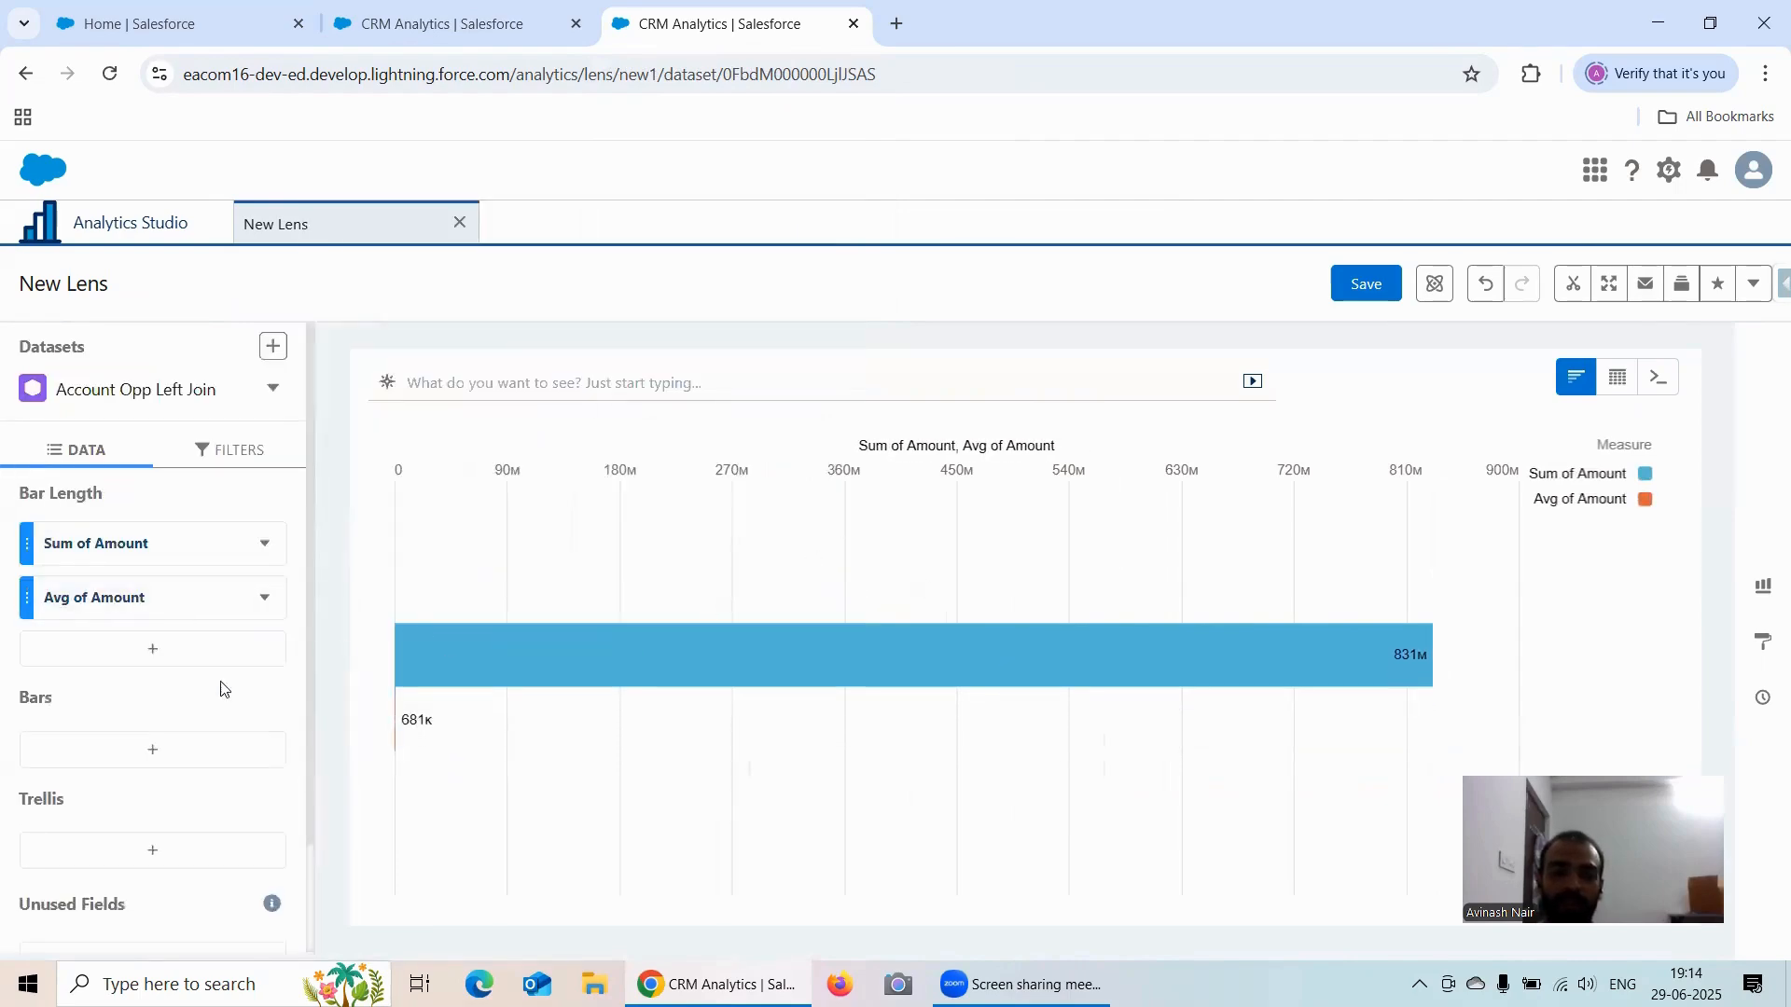
Step: Switch the lens to a compare table and group it by Industry
mouse_move(1618, 384)
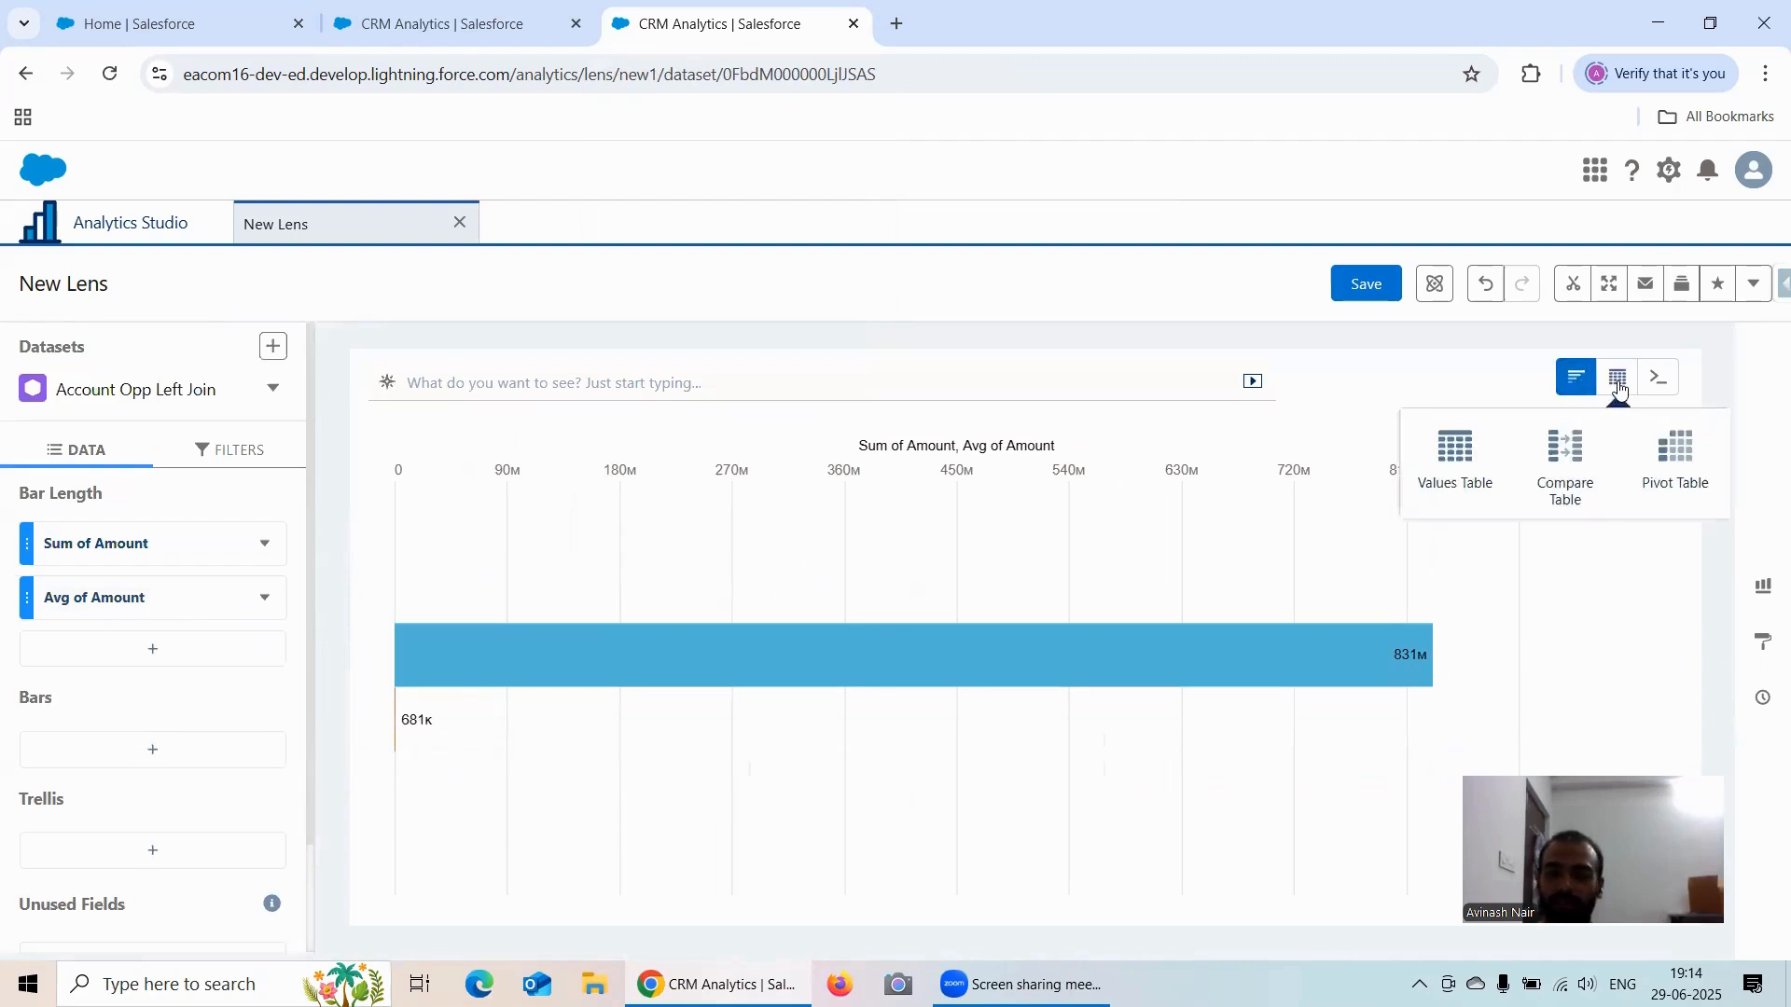
click(1571, 456)
click(157, 749)
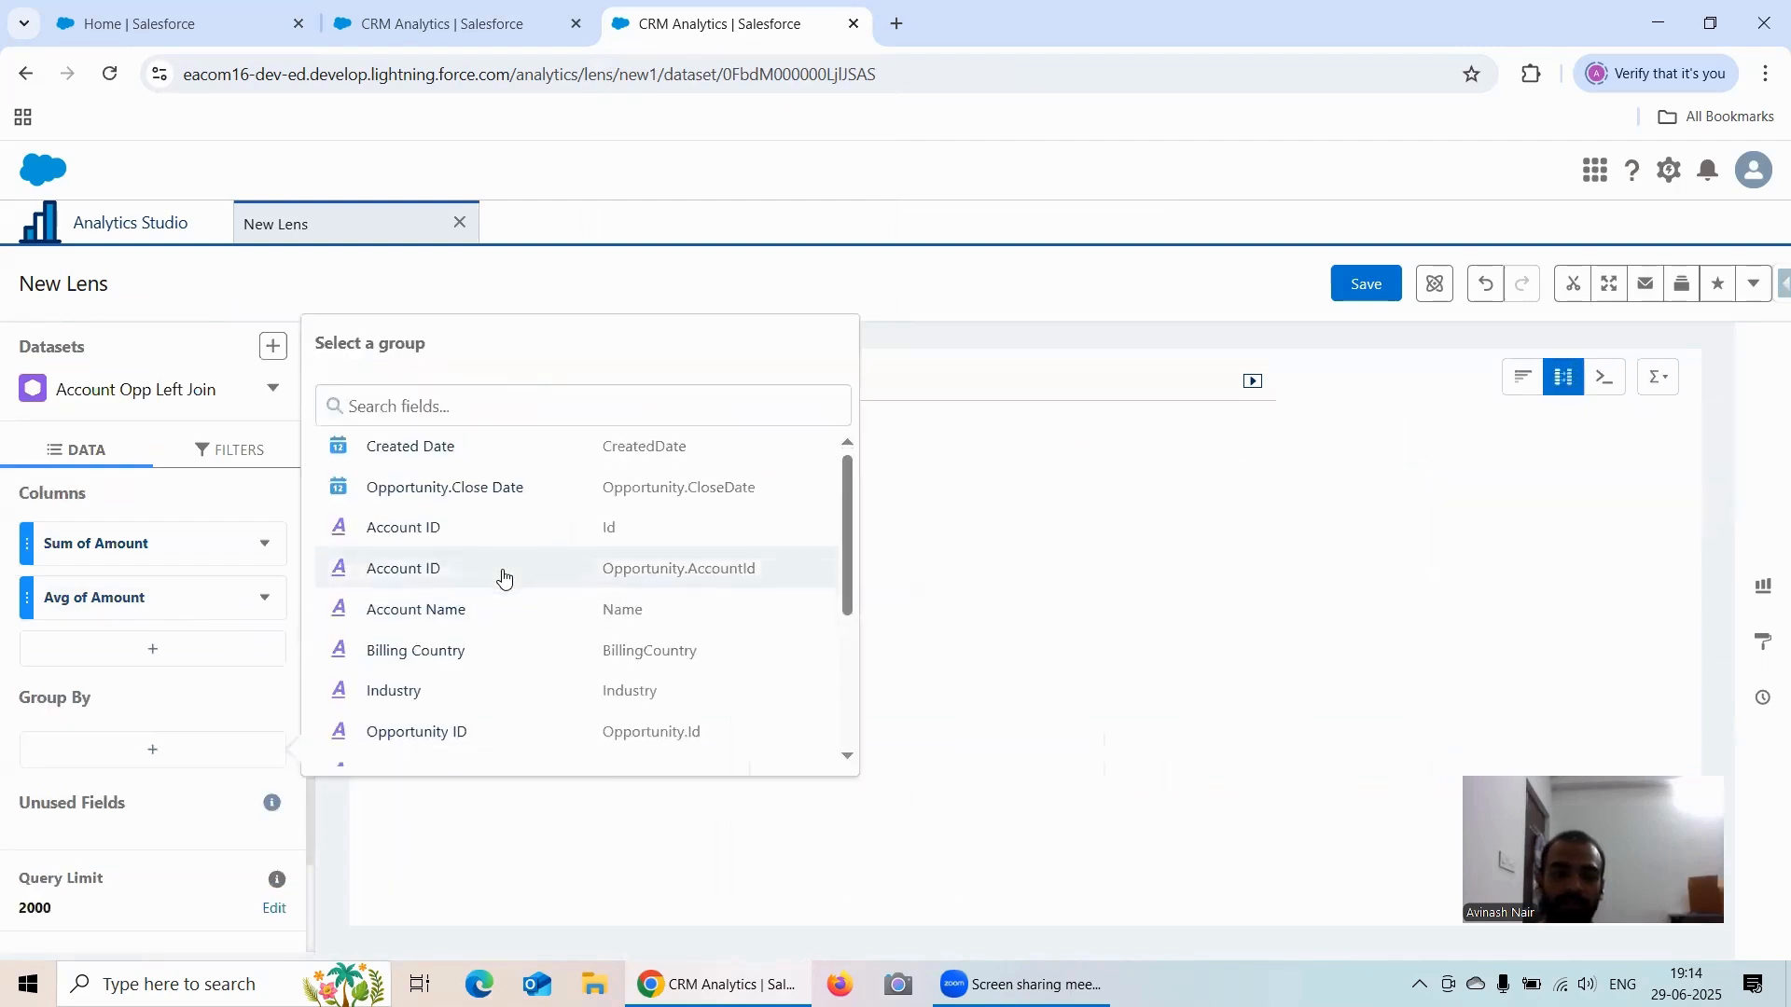
scroll(503, 576, down, 4)
scroll(444, 600, up, 4)
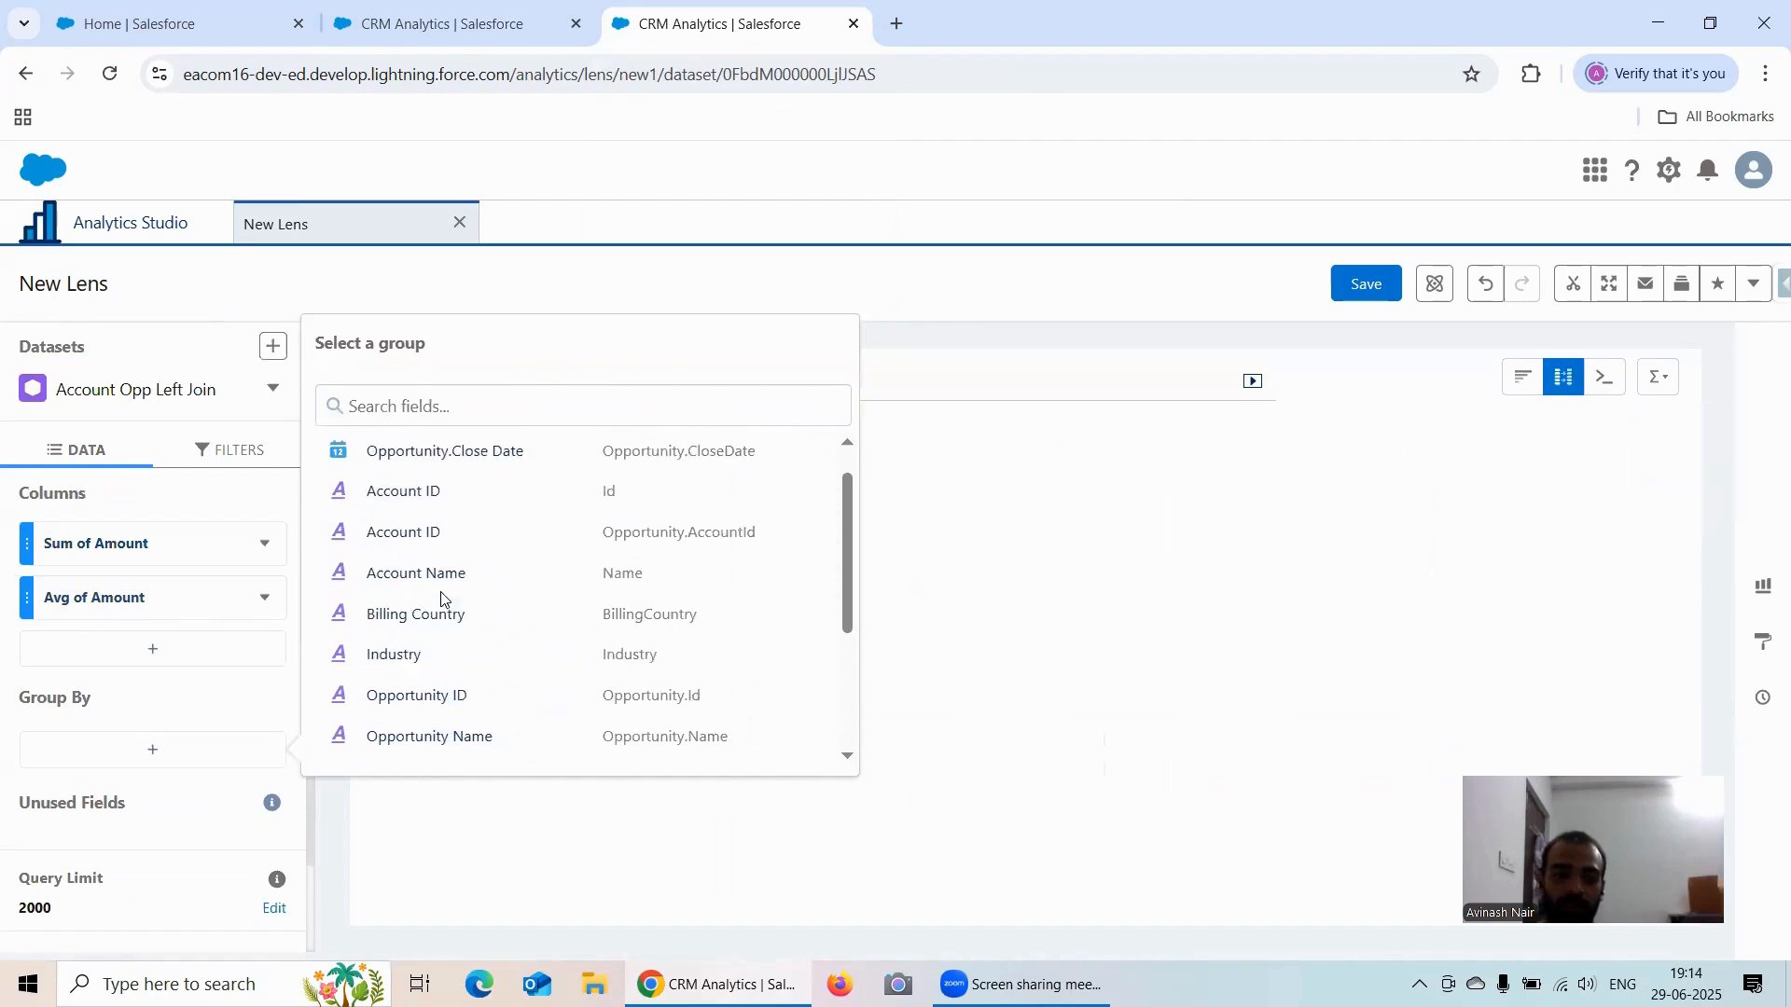
click(397, 655)
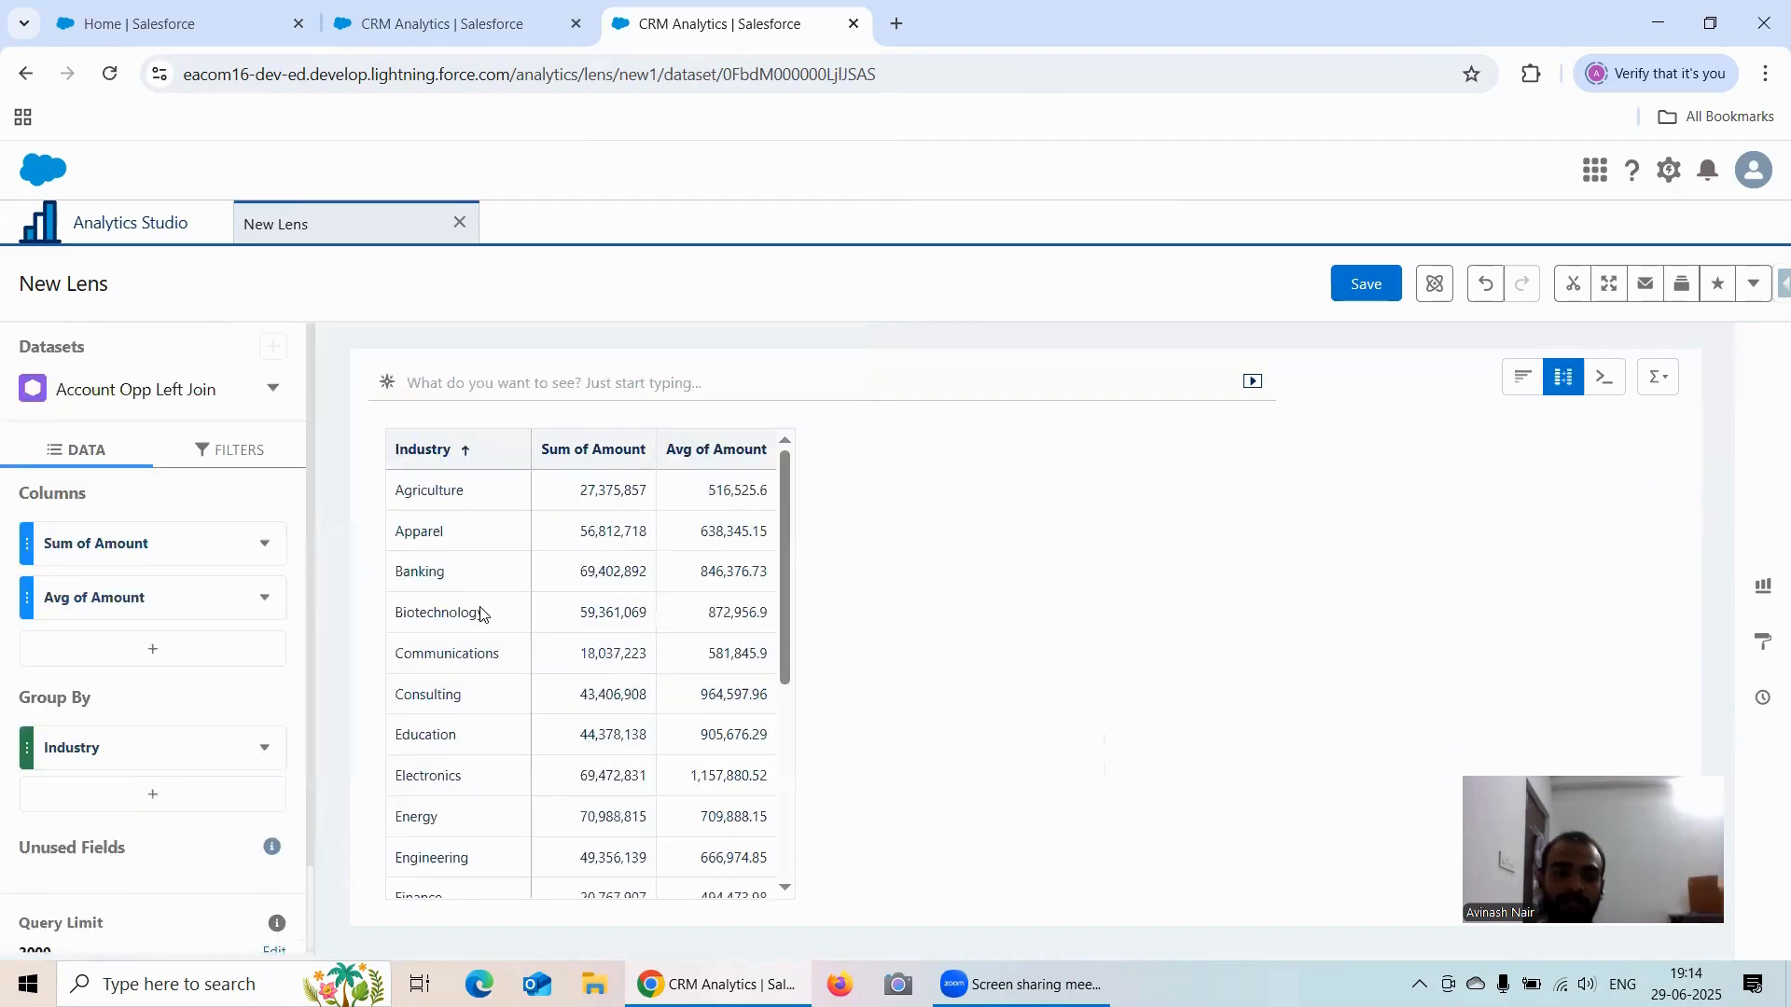
Step: Add a formula column (alias C) to the compare table and set its column header to "(Sum - Avg)"
click(234, 659)
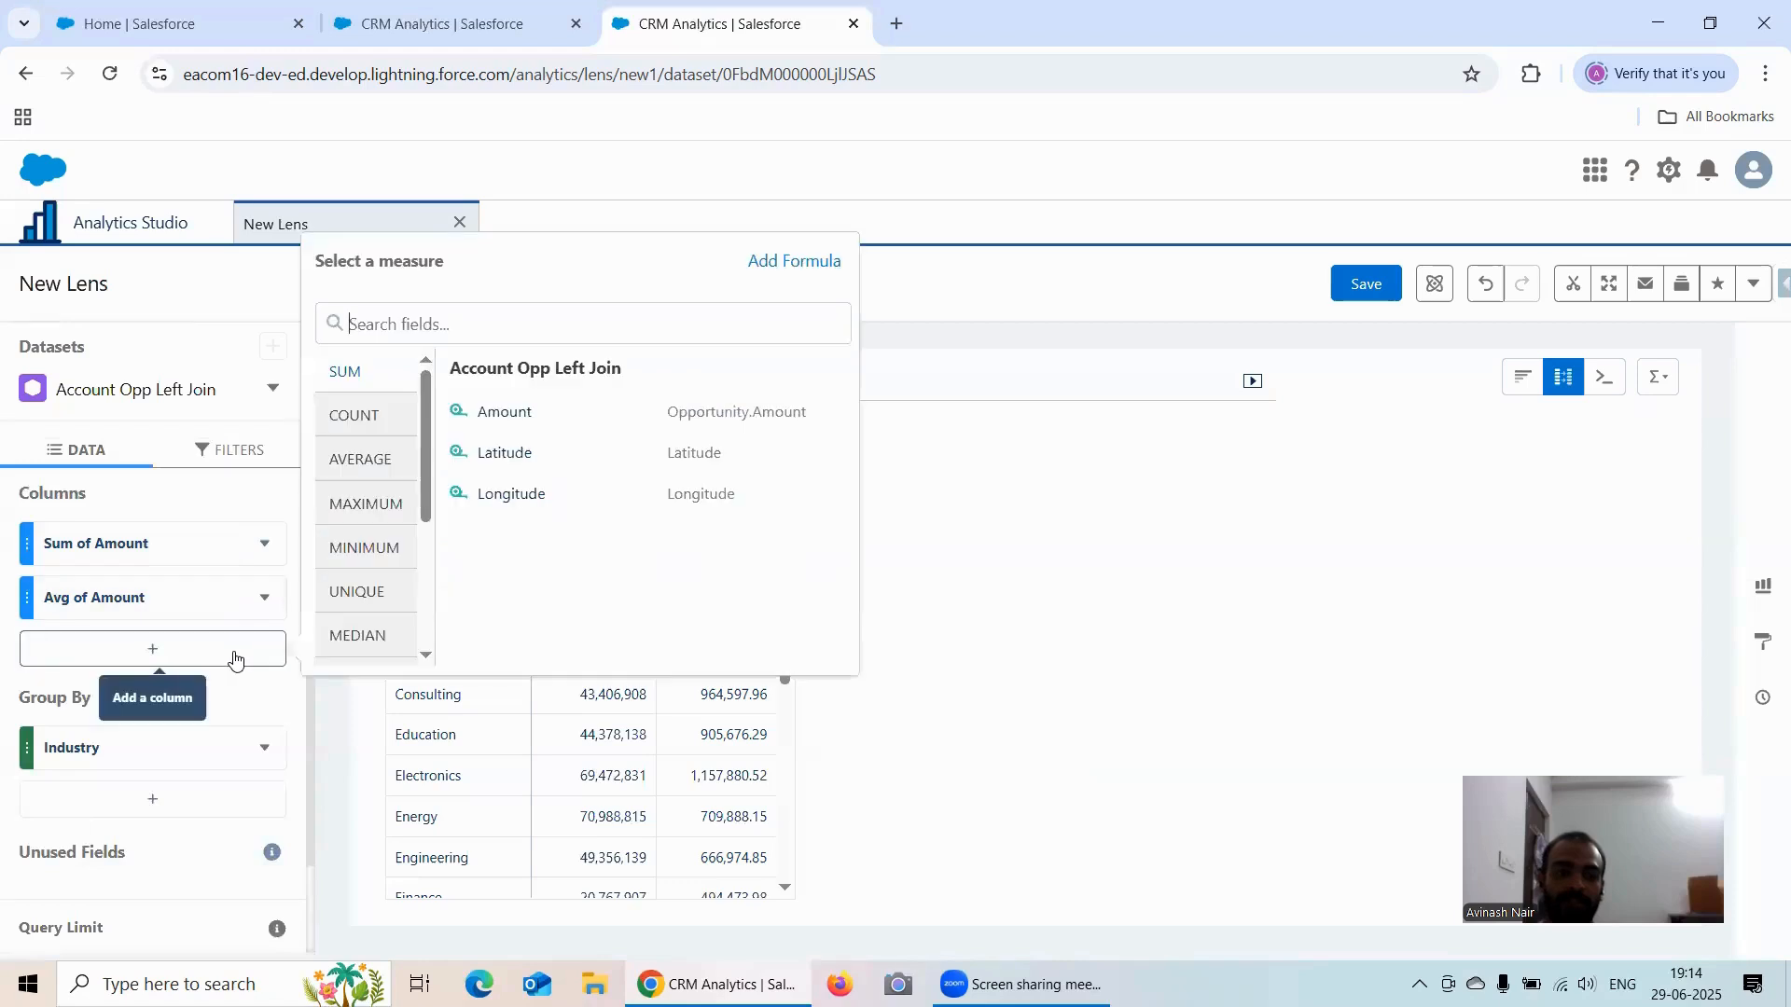
click(789, 262)
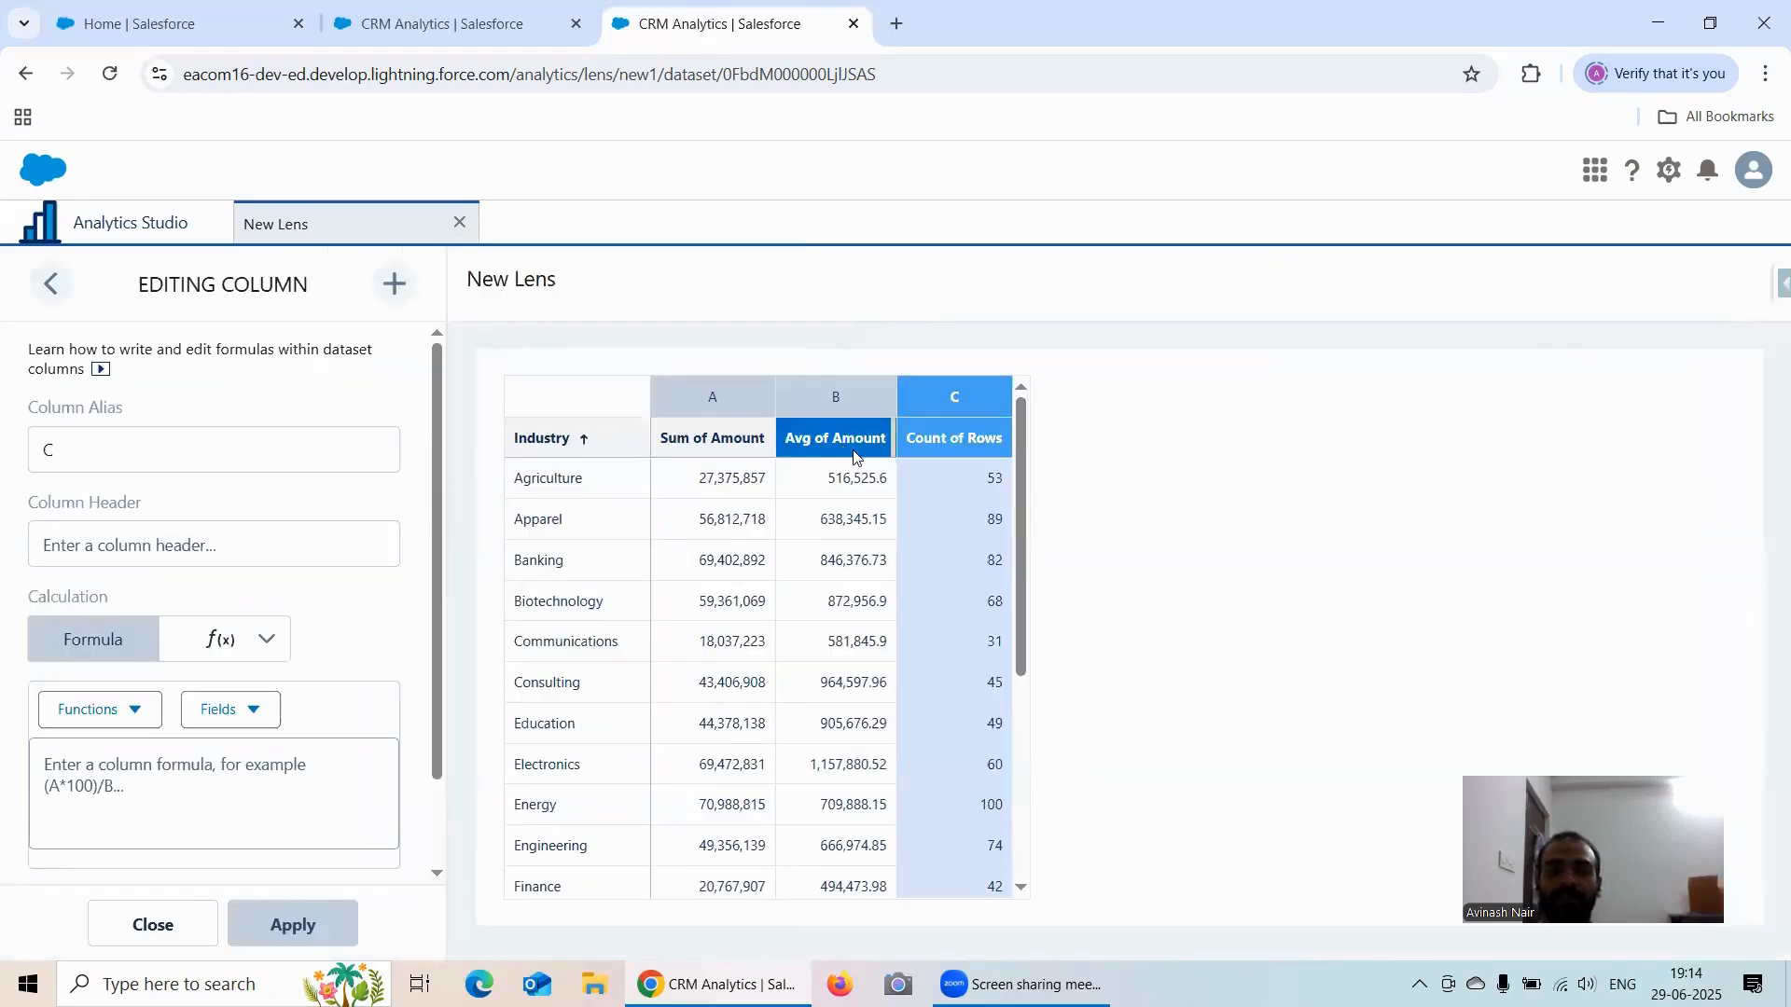
click(159, 544)
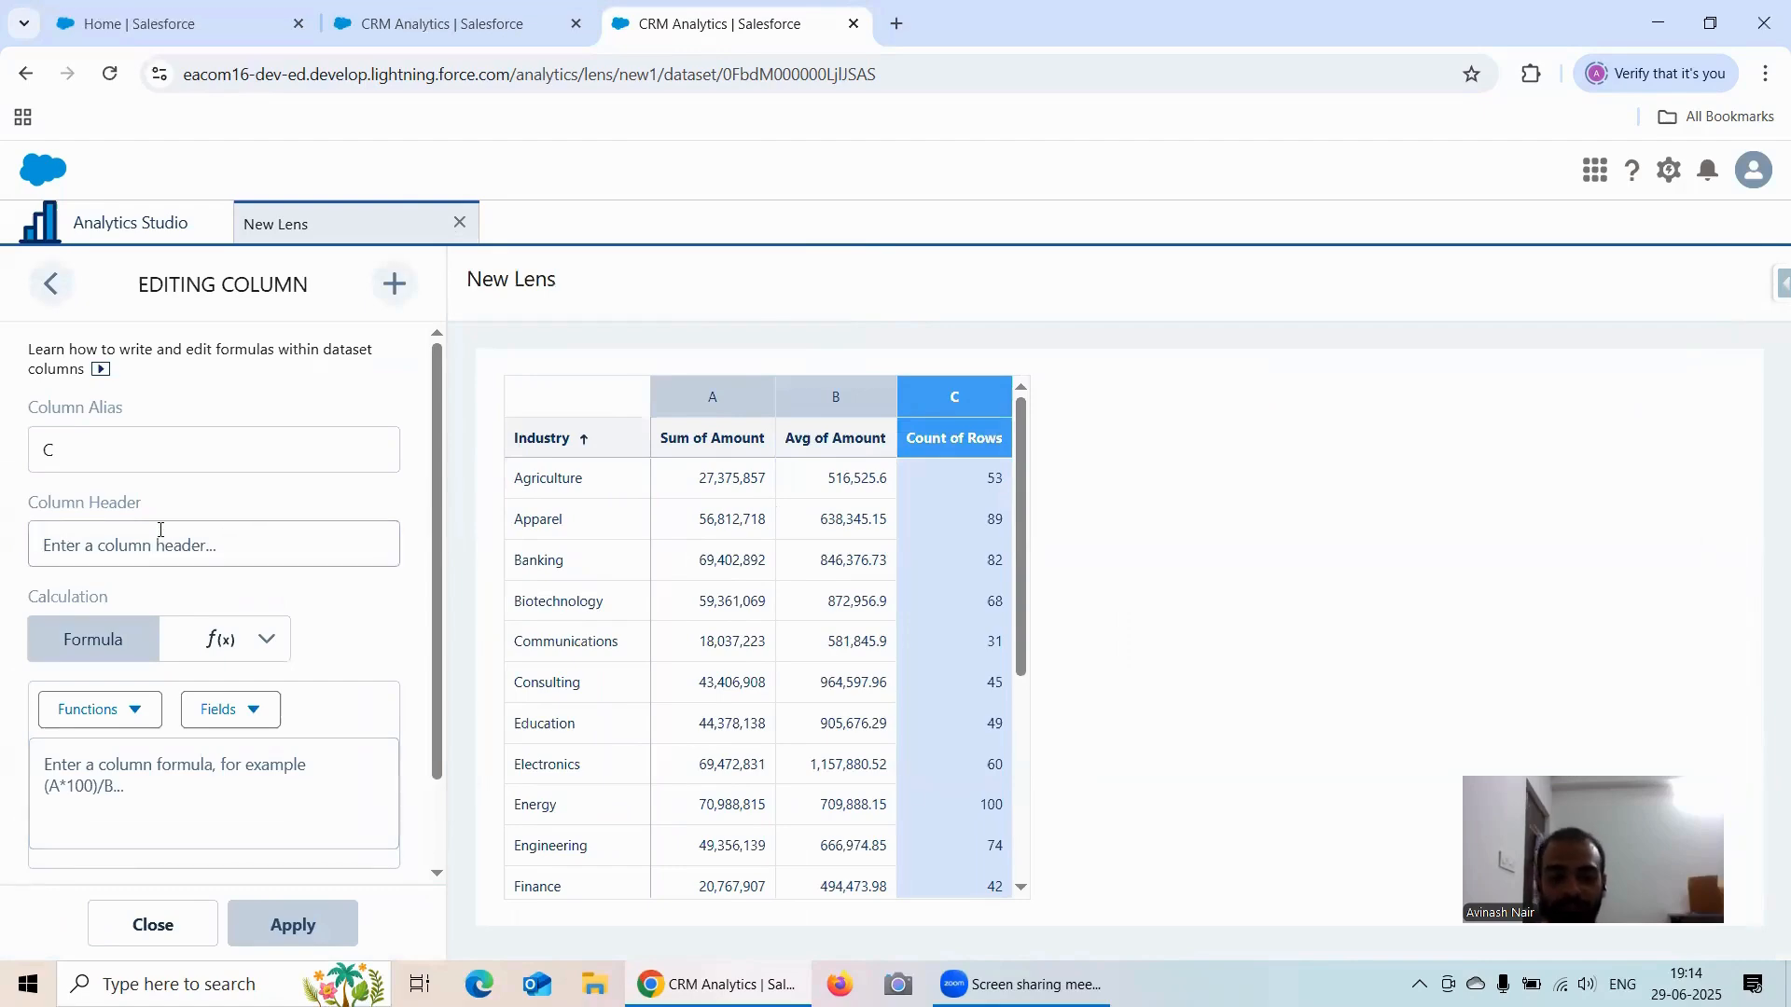
text((Sum - A)
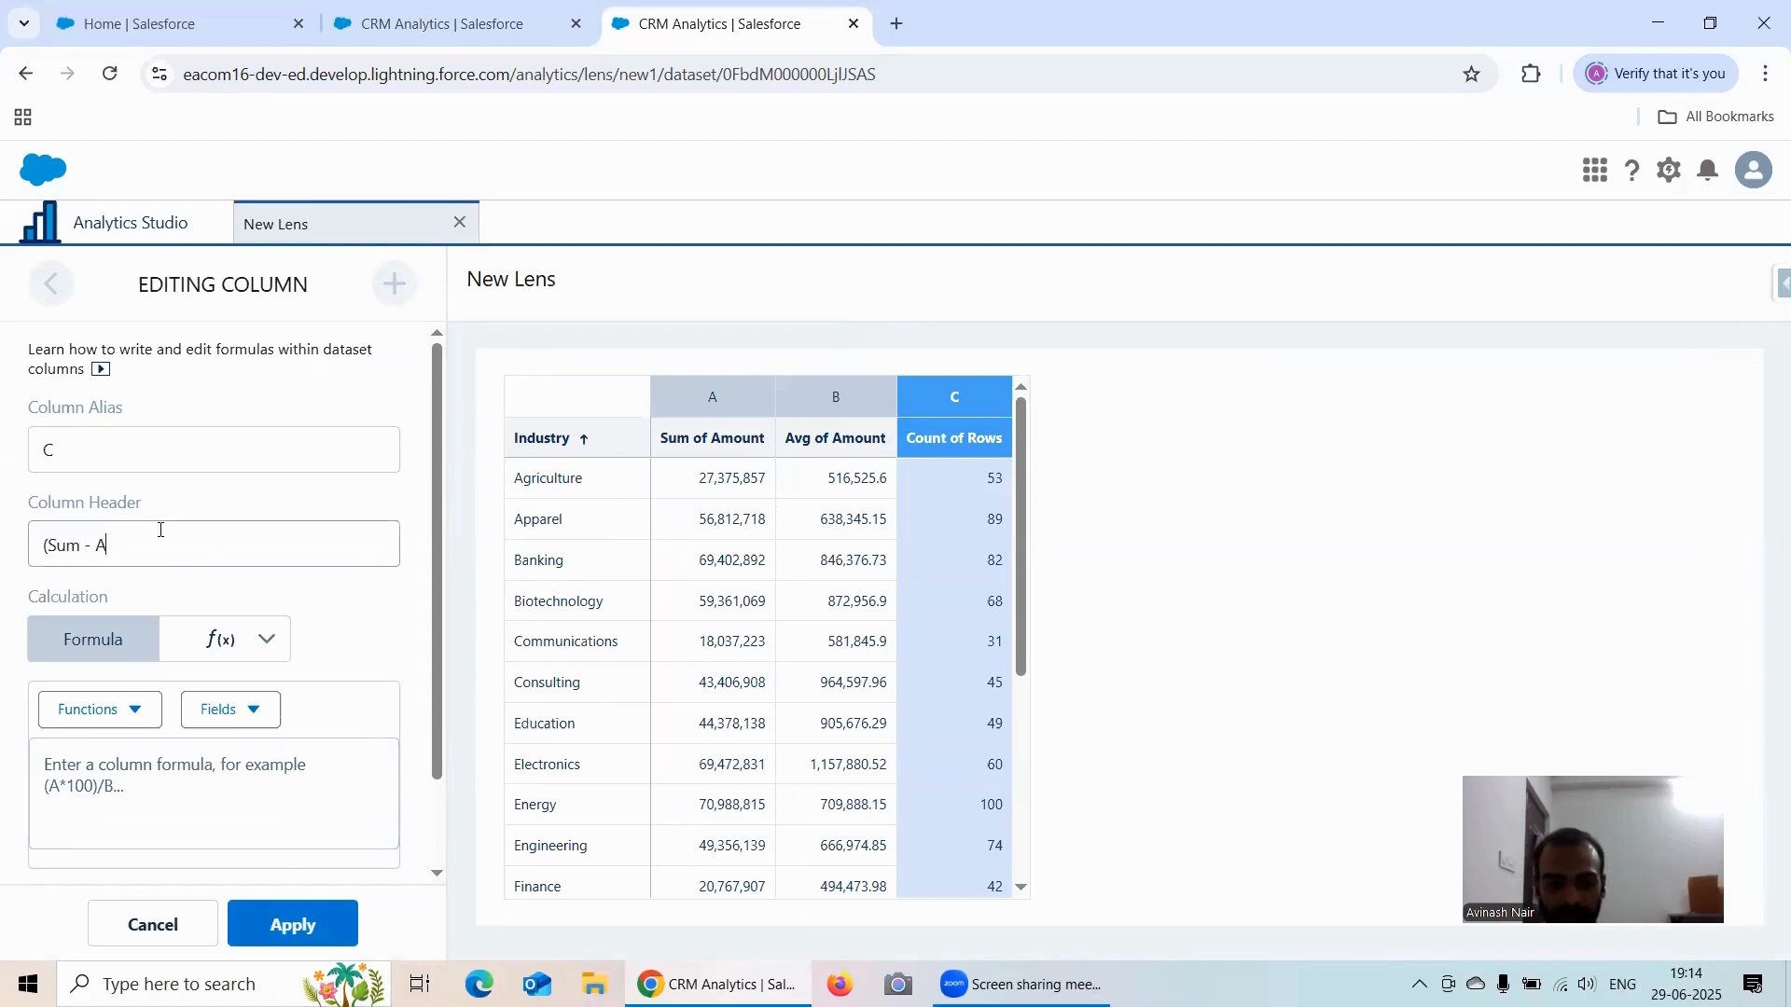
text(vg))
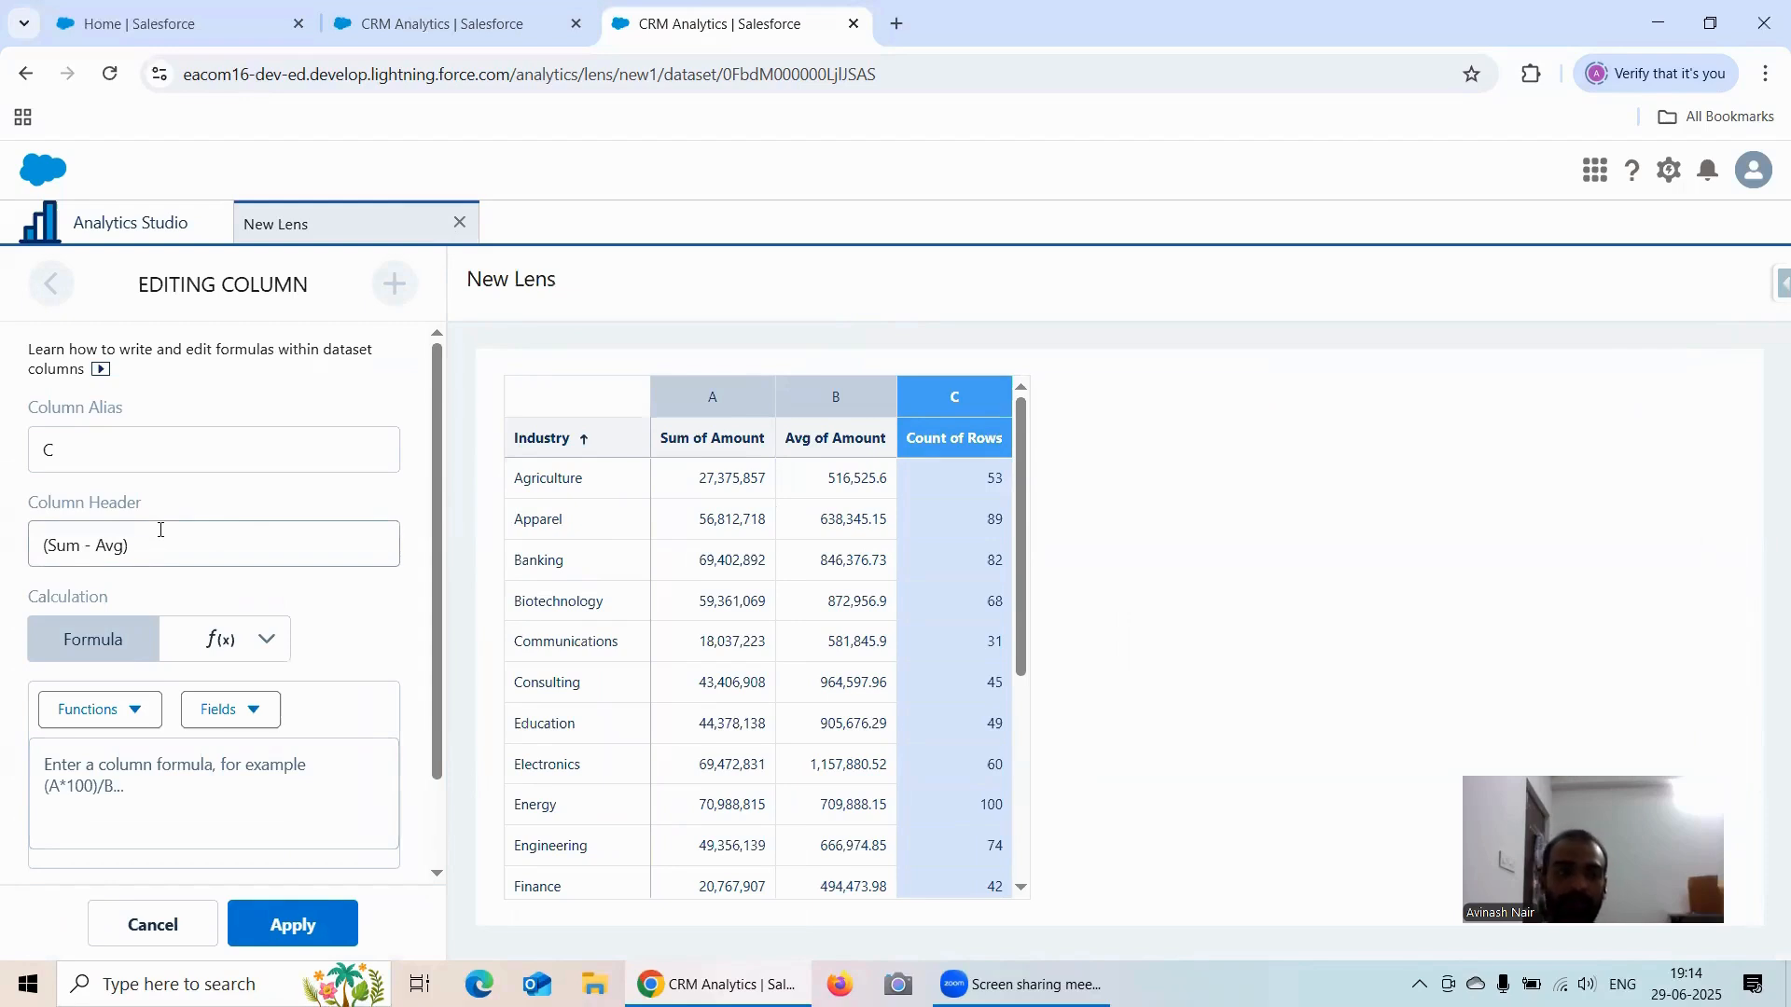
Step: Enter the formula A-B for column C and apply the column changes
scroll(186, 560, down, 3)
click(140, 674)
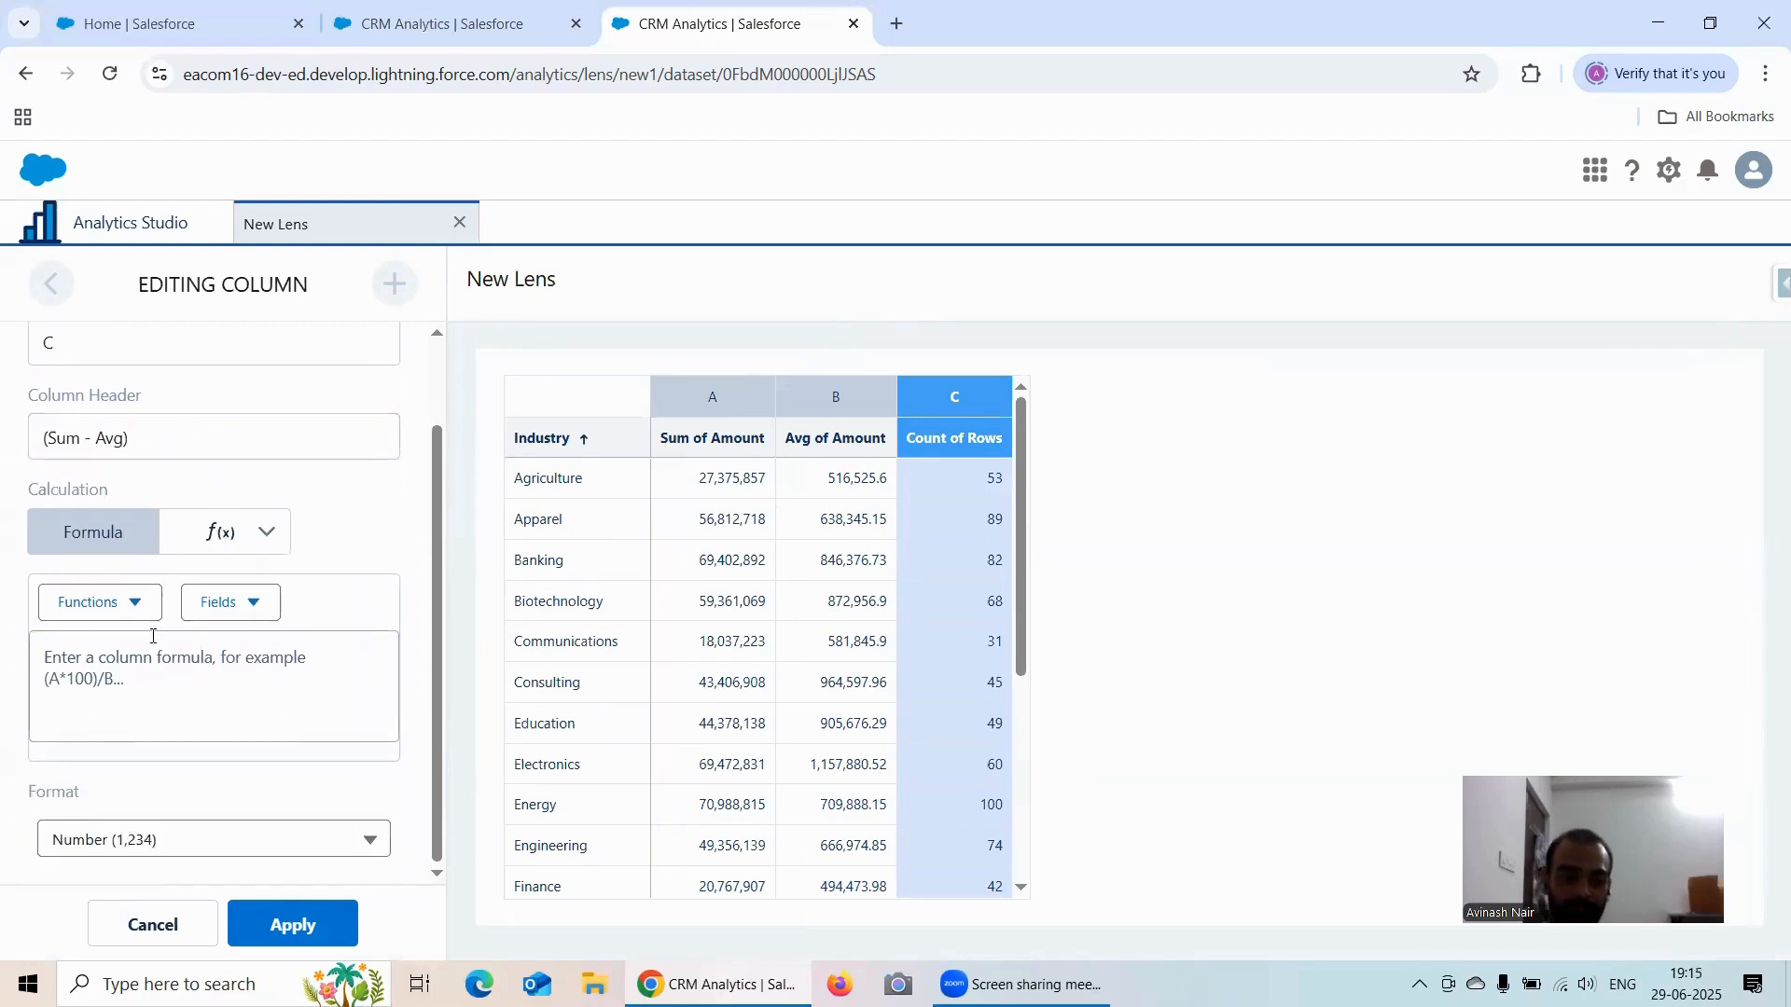
text(A-B)
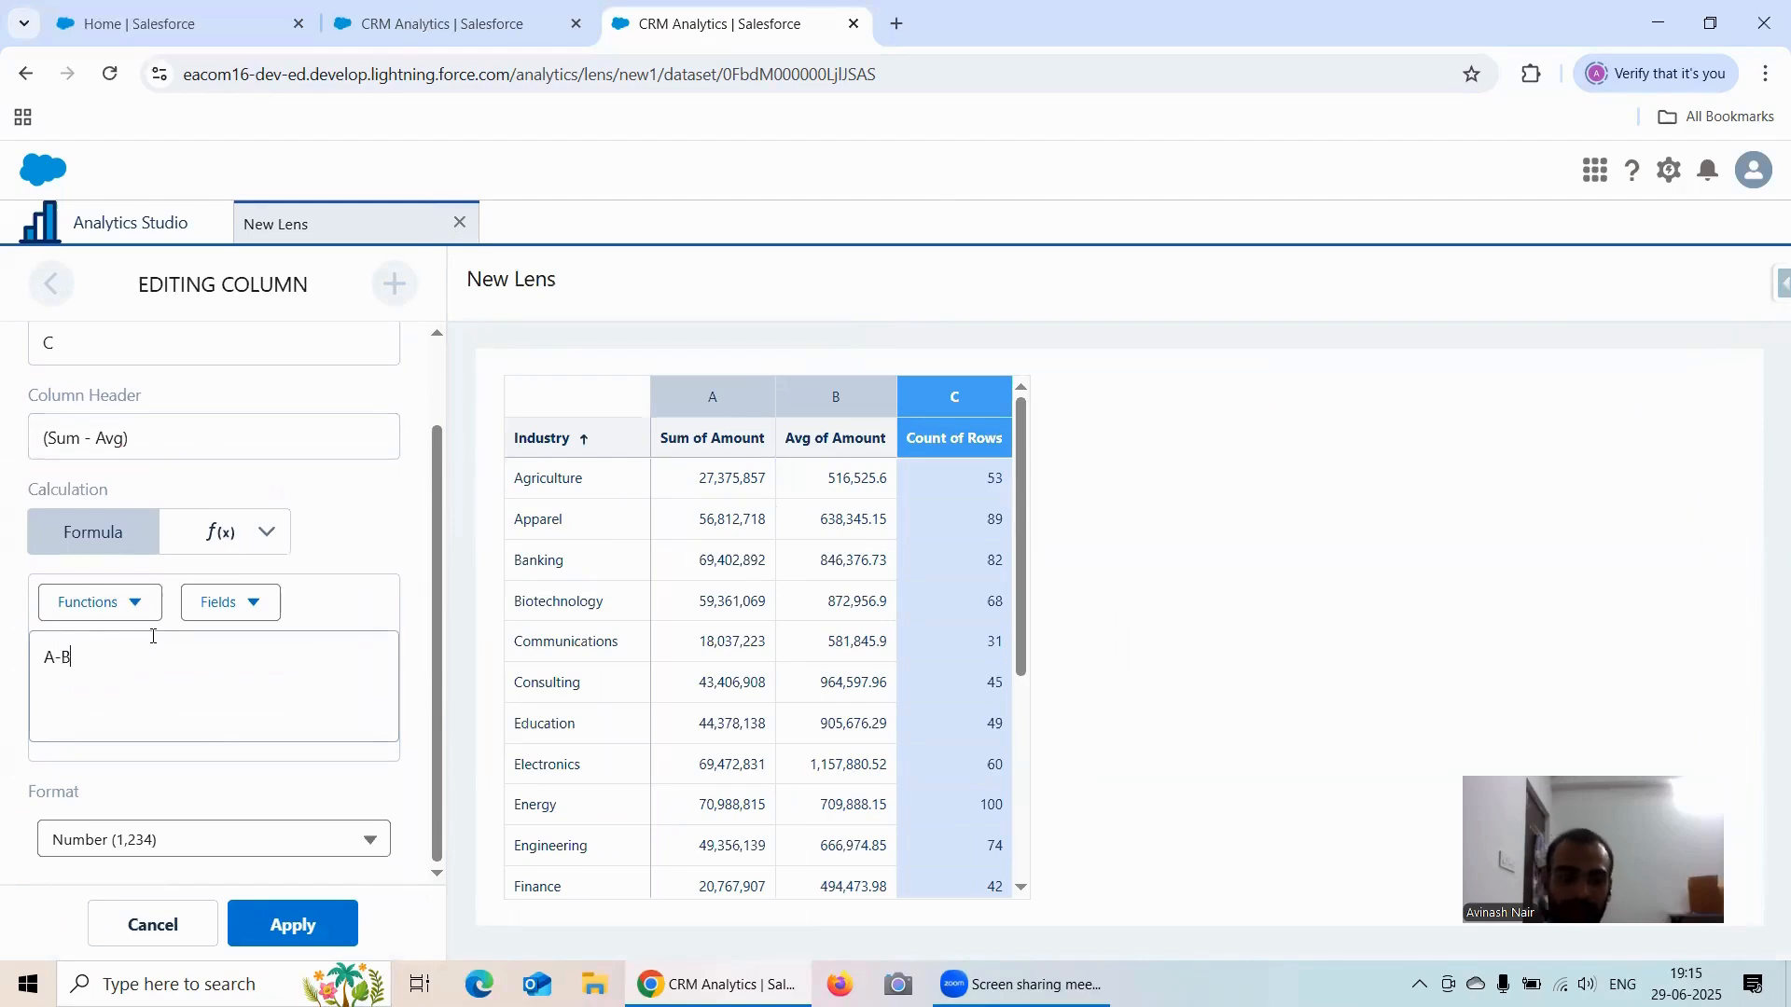
click(292, 925)
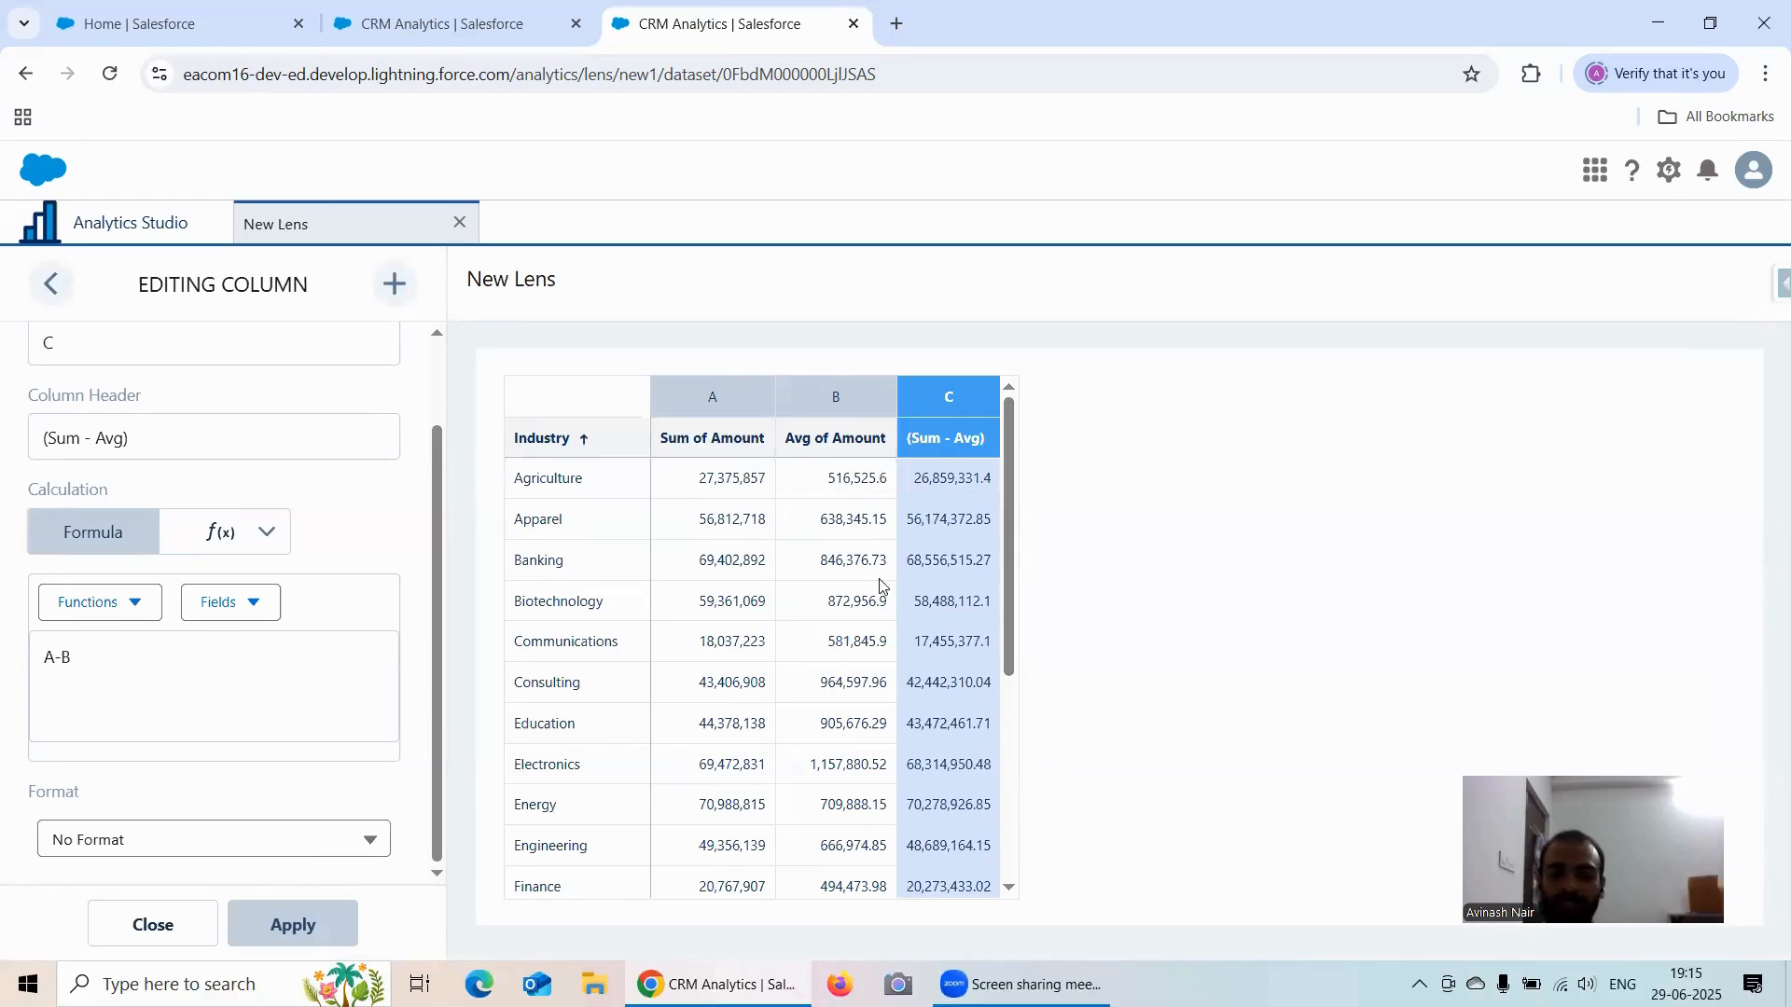
Step: Add another formula column (alias D) and set its column header to "Sum*Avg"
scroll(224, 601, up, 2)
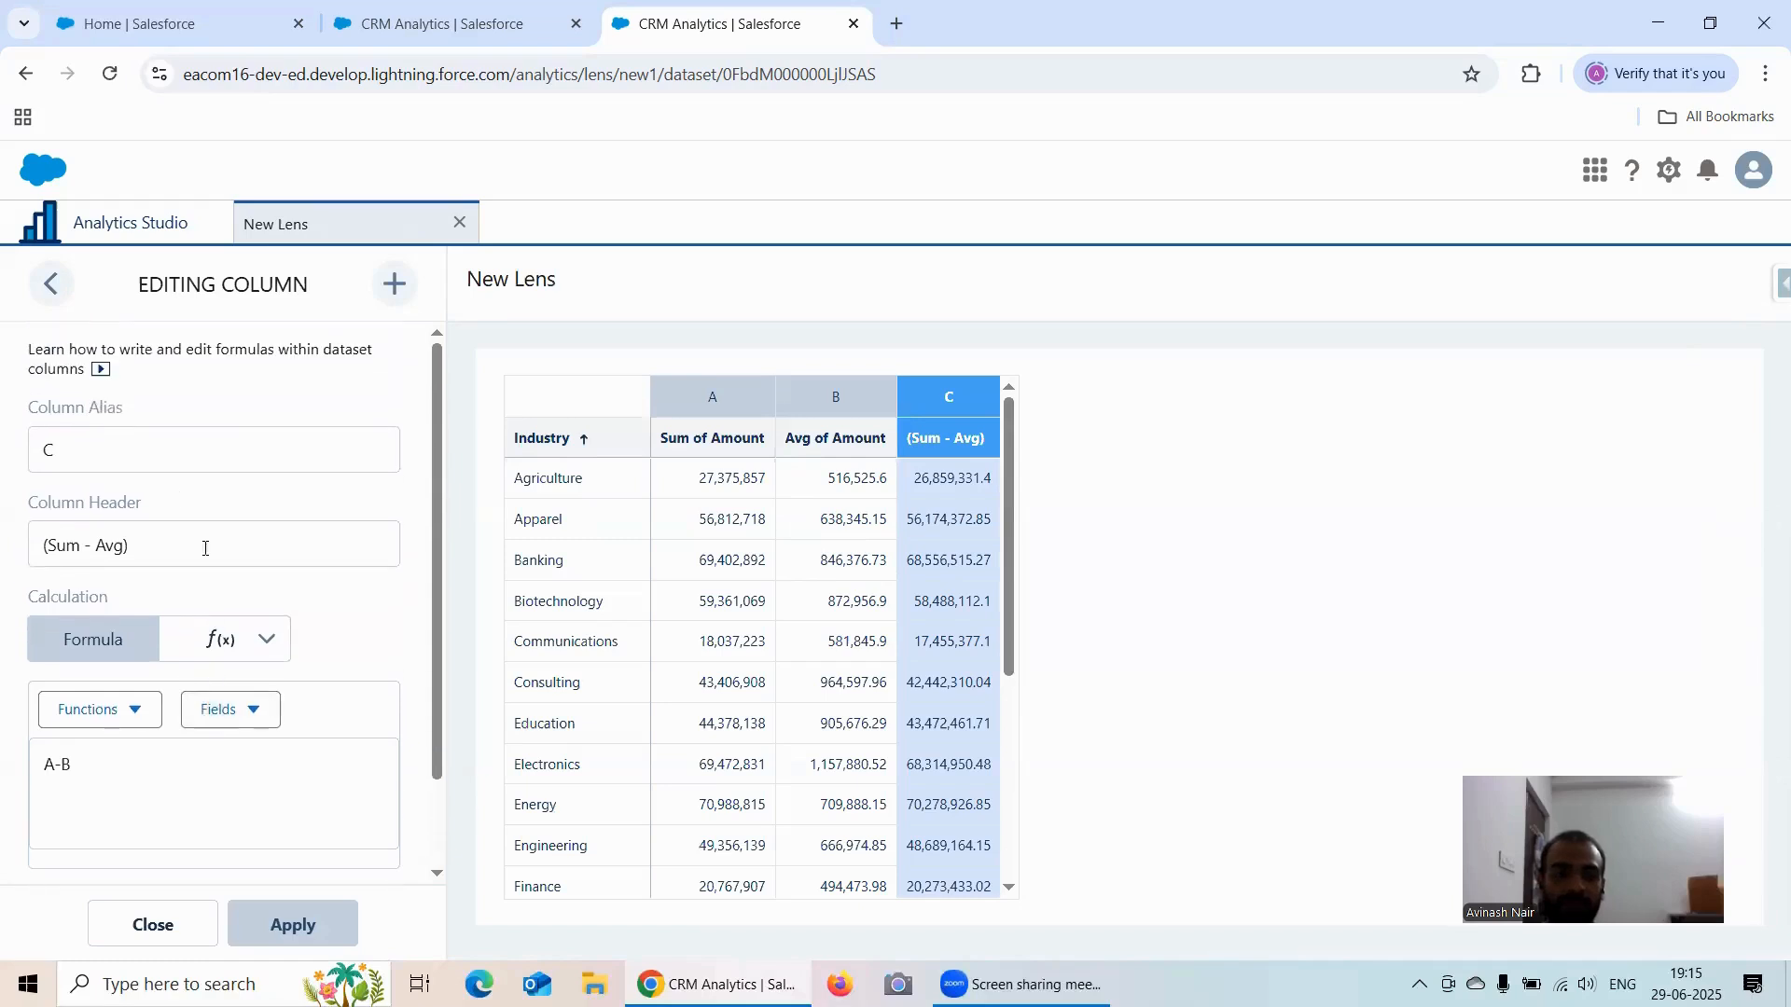
click(393, 289)
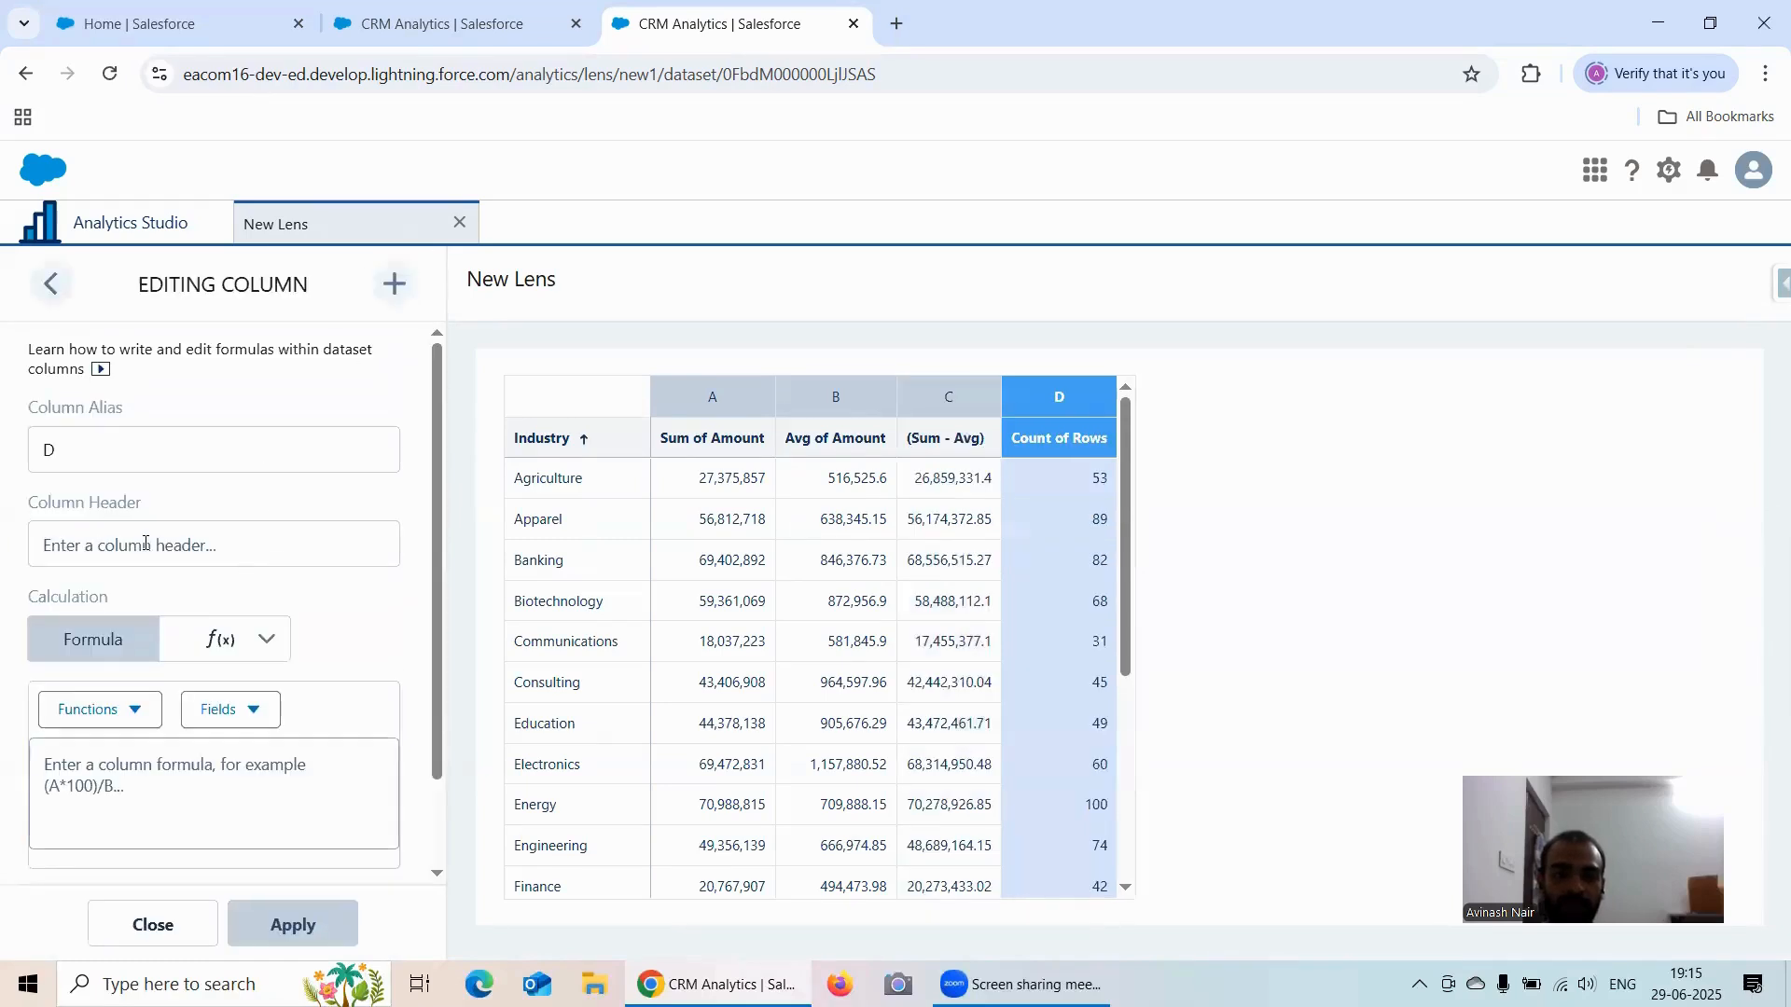
click(148, 541)
text(Sum)
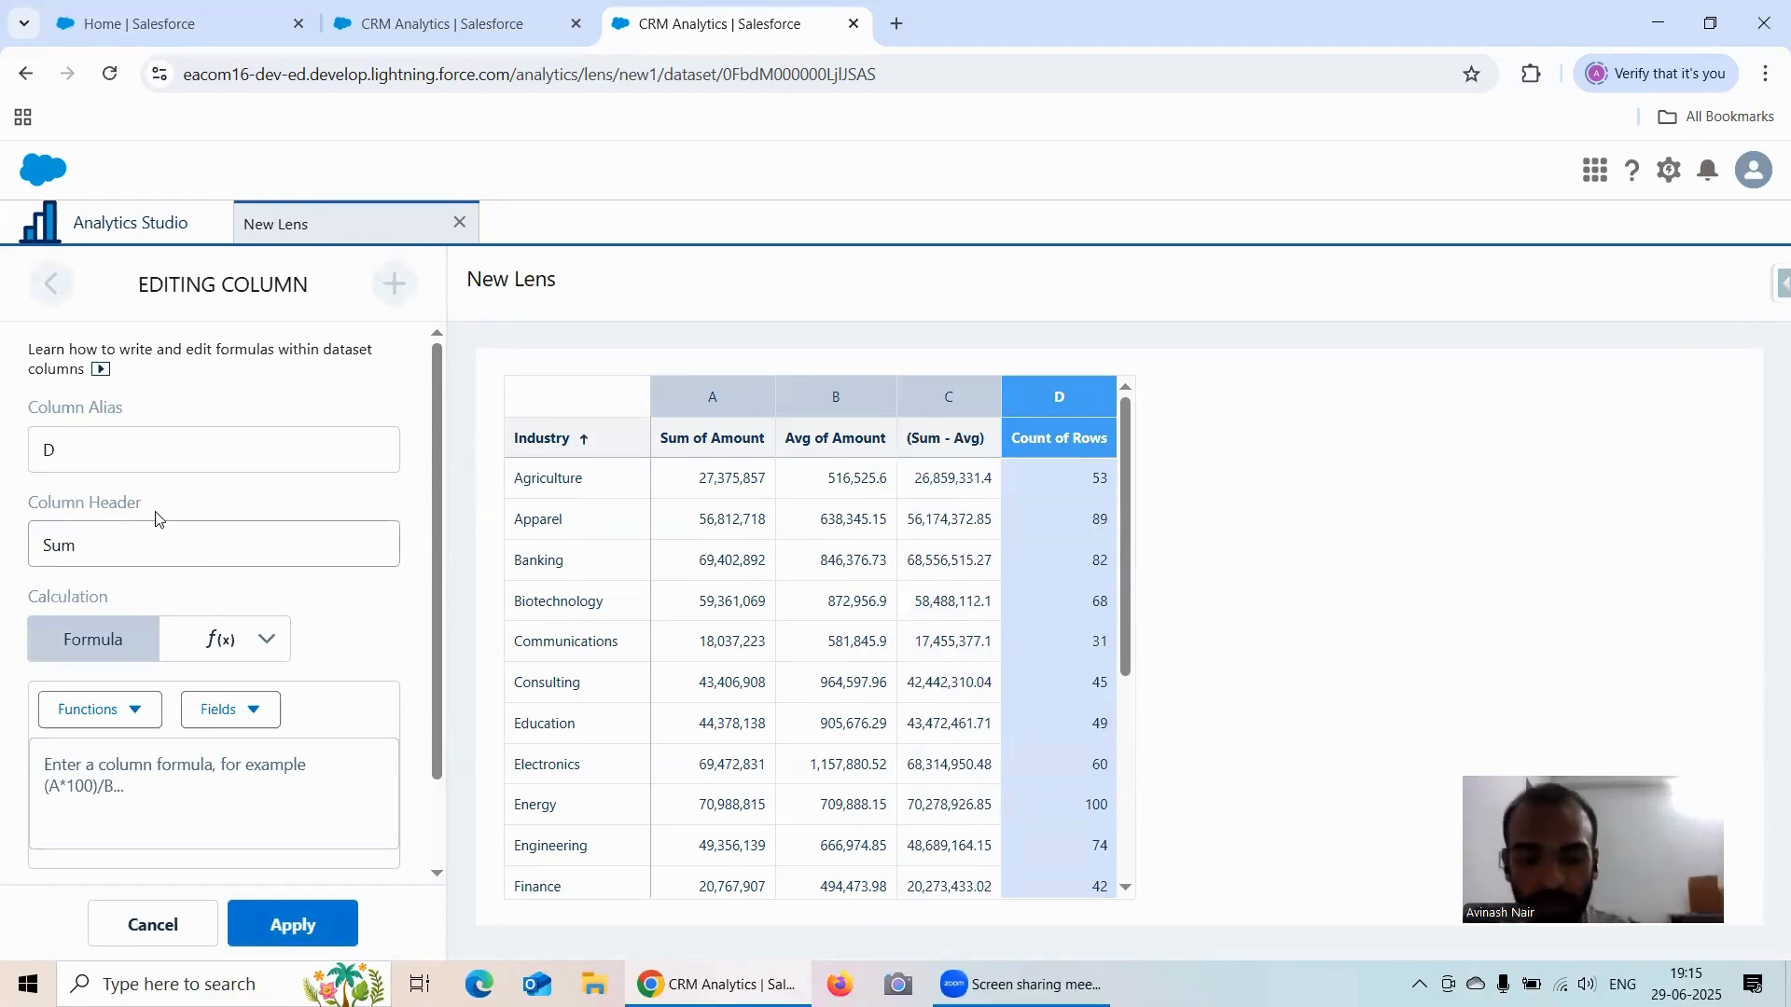
text(*)
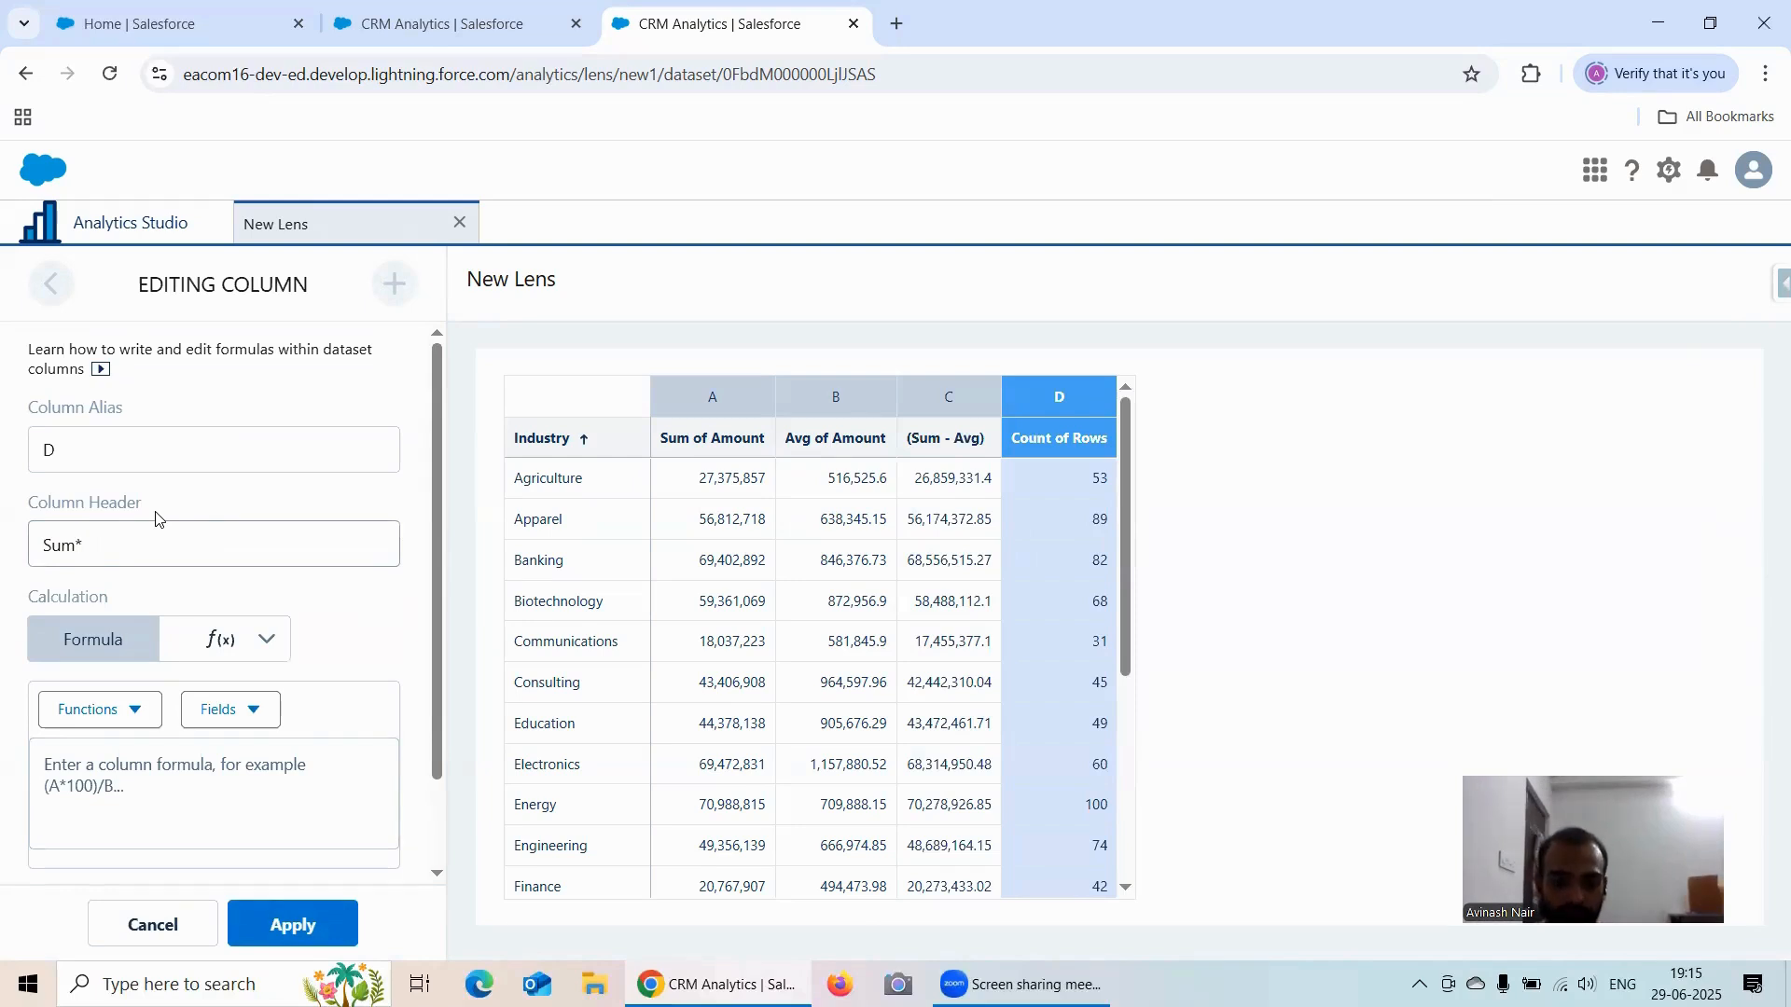
Step: Enter the formula A*B for column D and apply the column changes
click(164, 767)
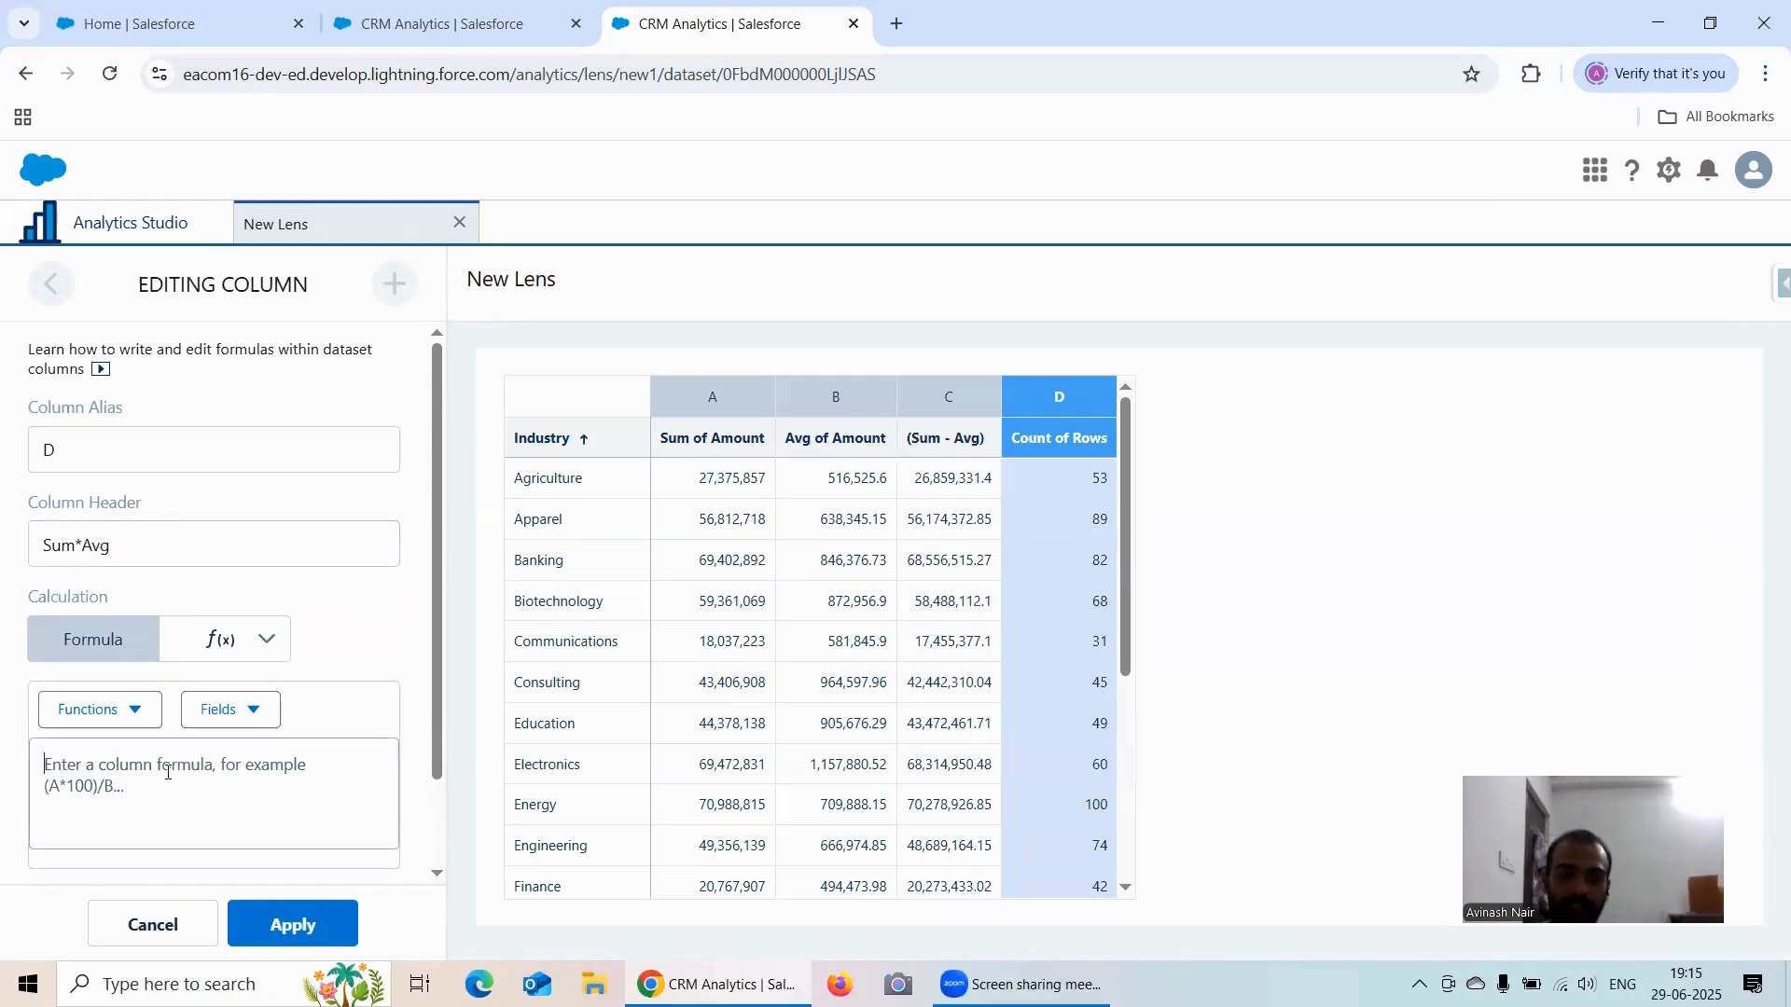
text(A)
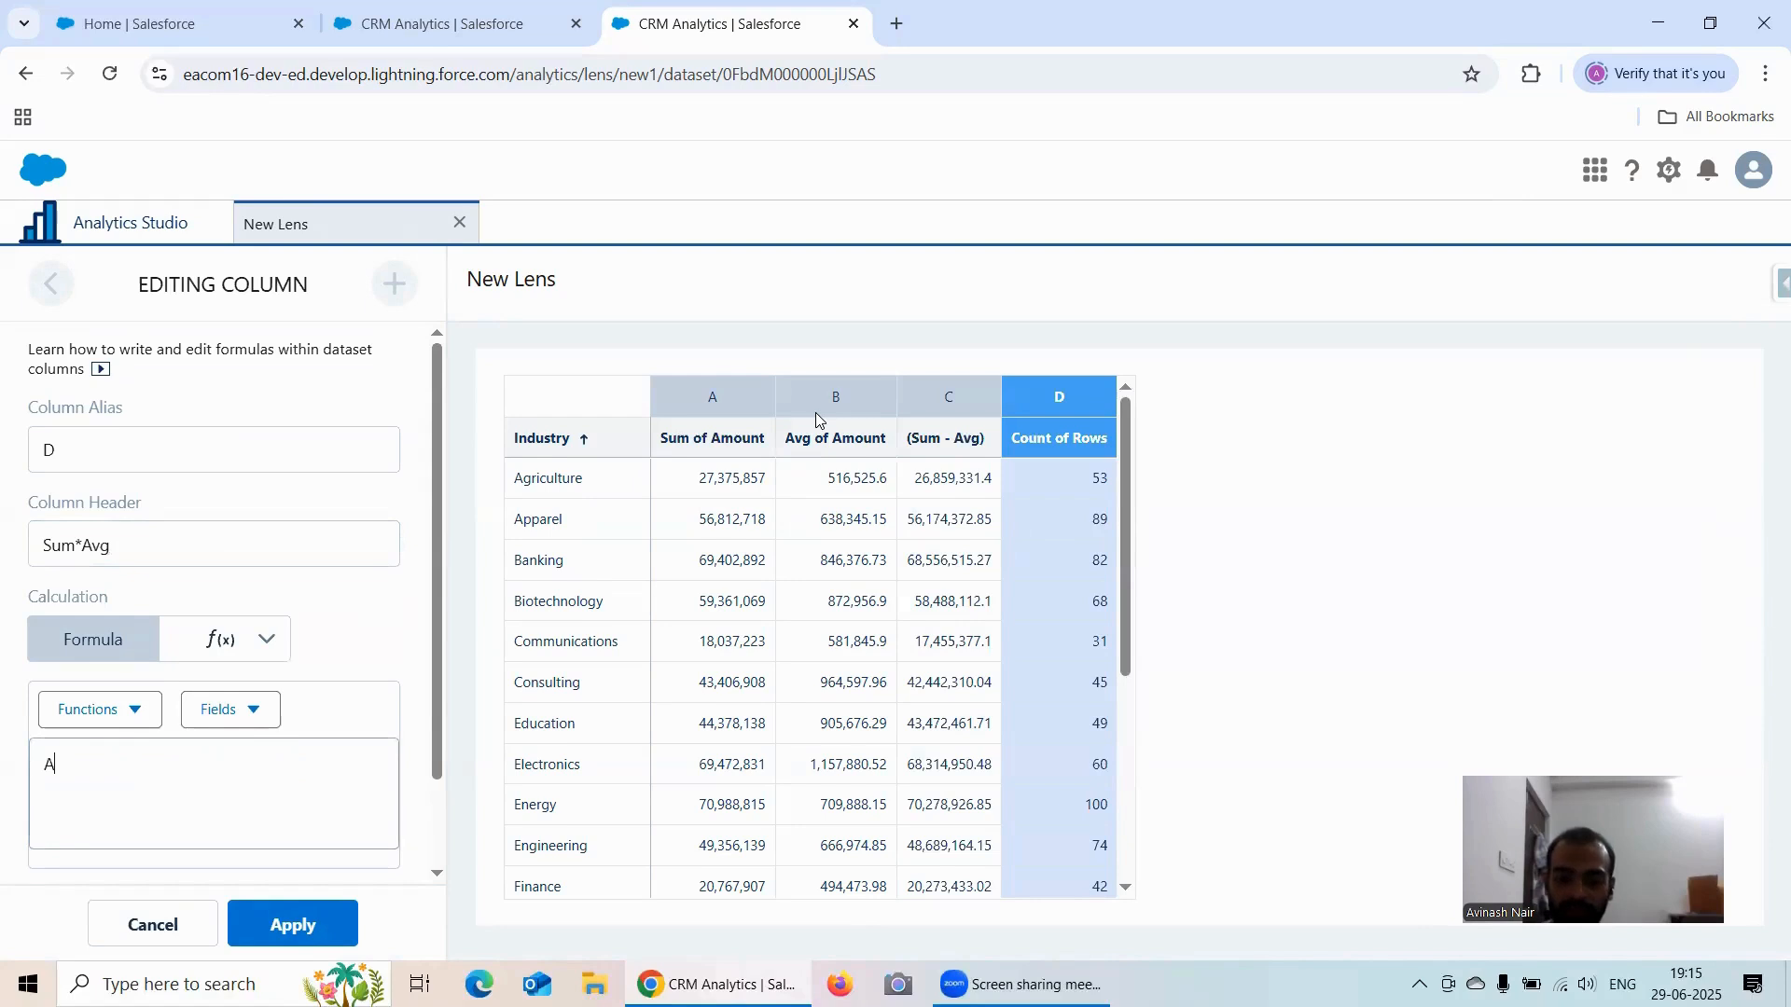
text(*B)
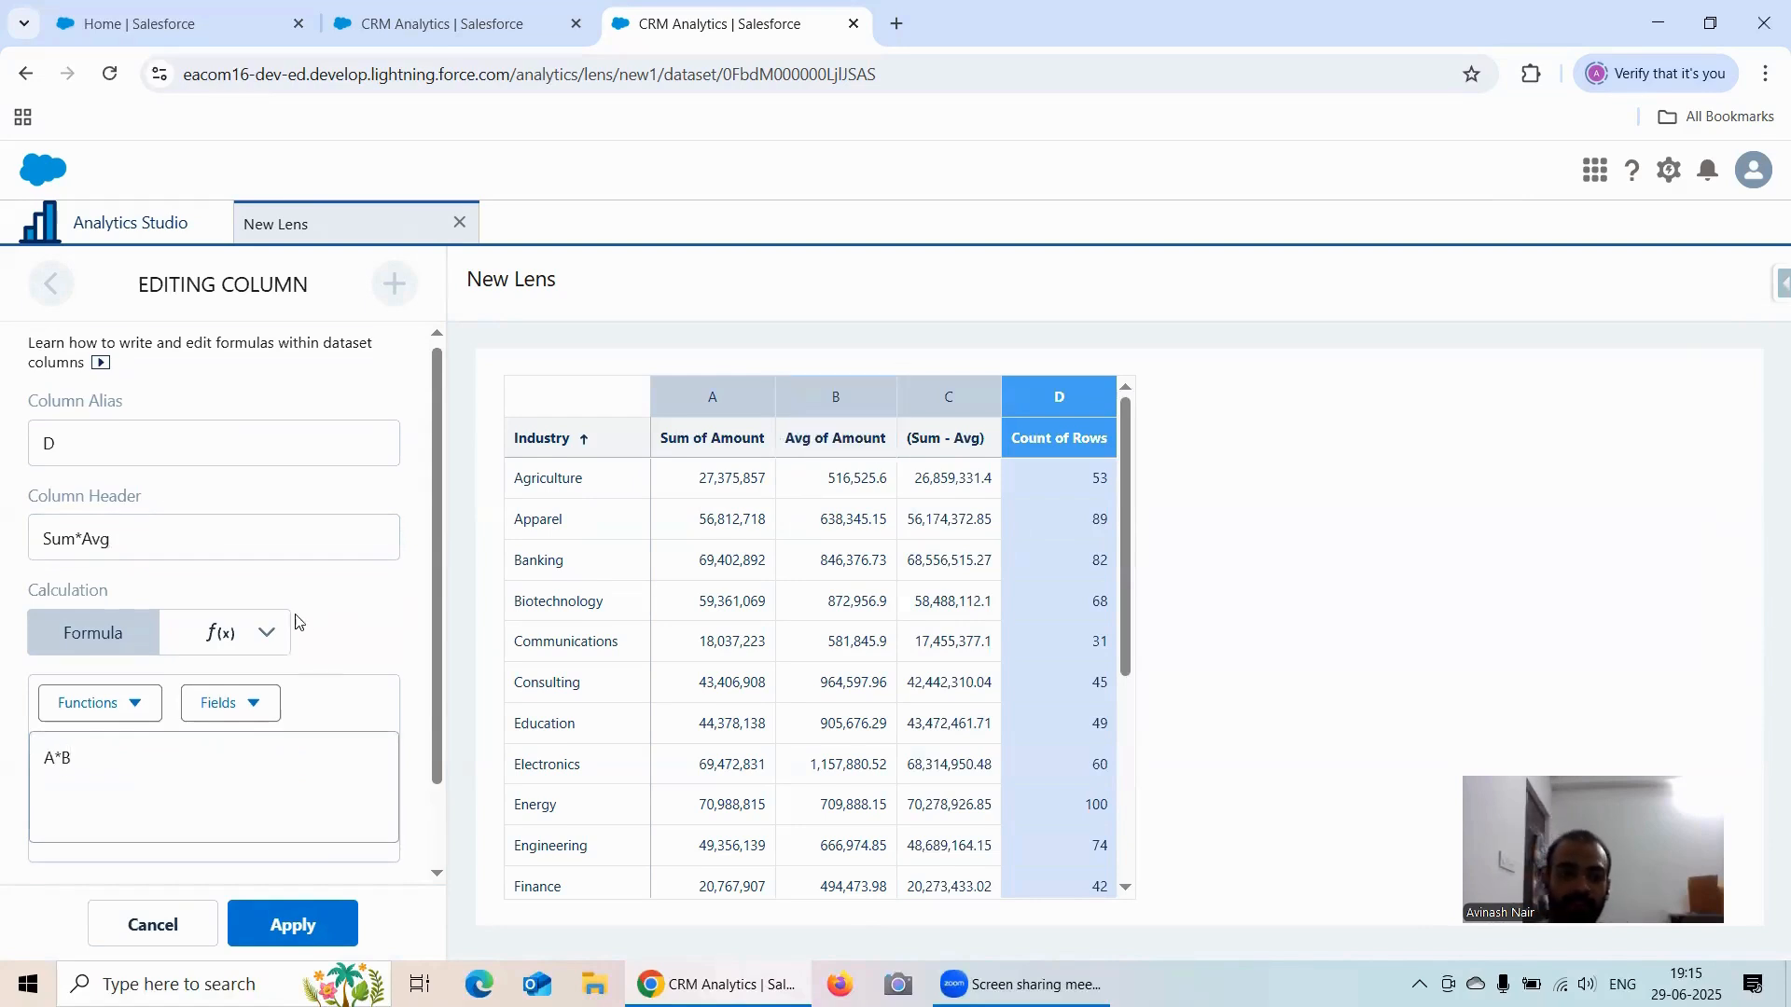
scroll(292, 868, down, 1)
scroll(311, 811, up, 1)
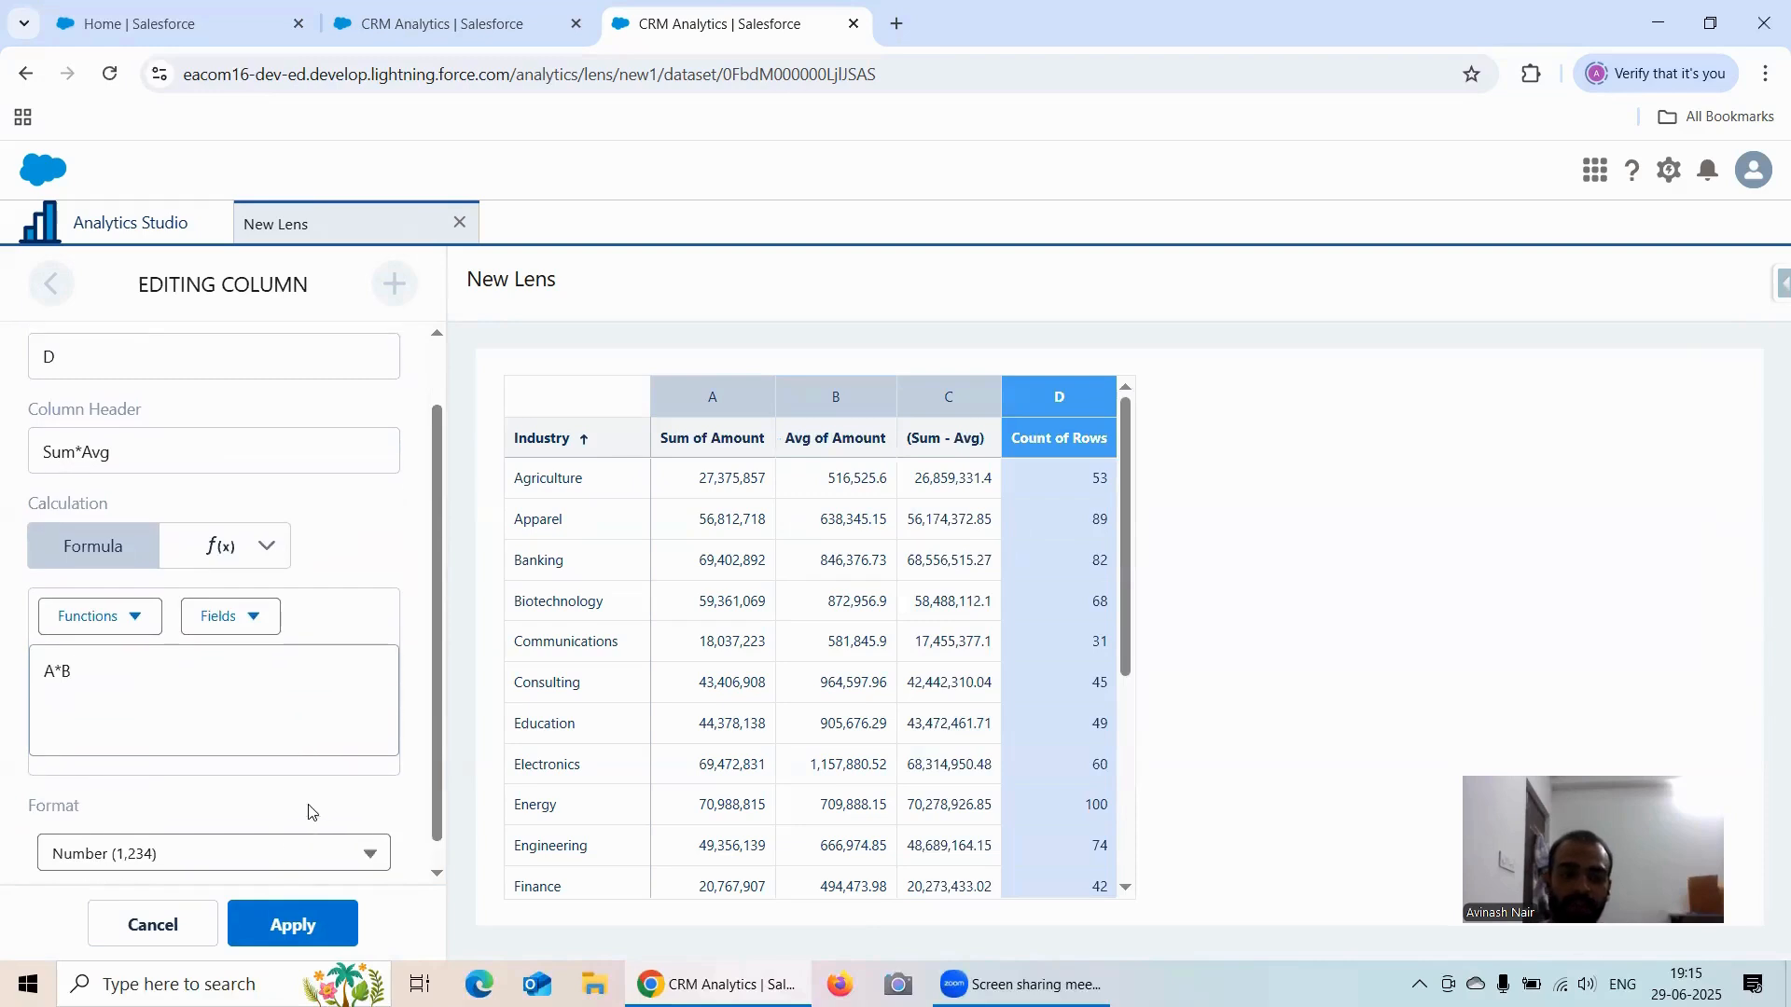
click(291, 924)
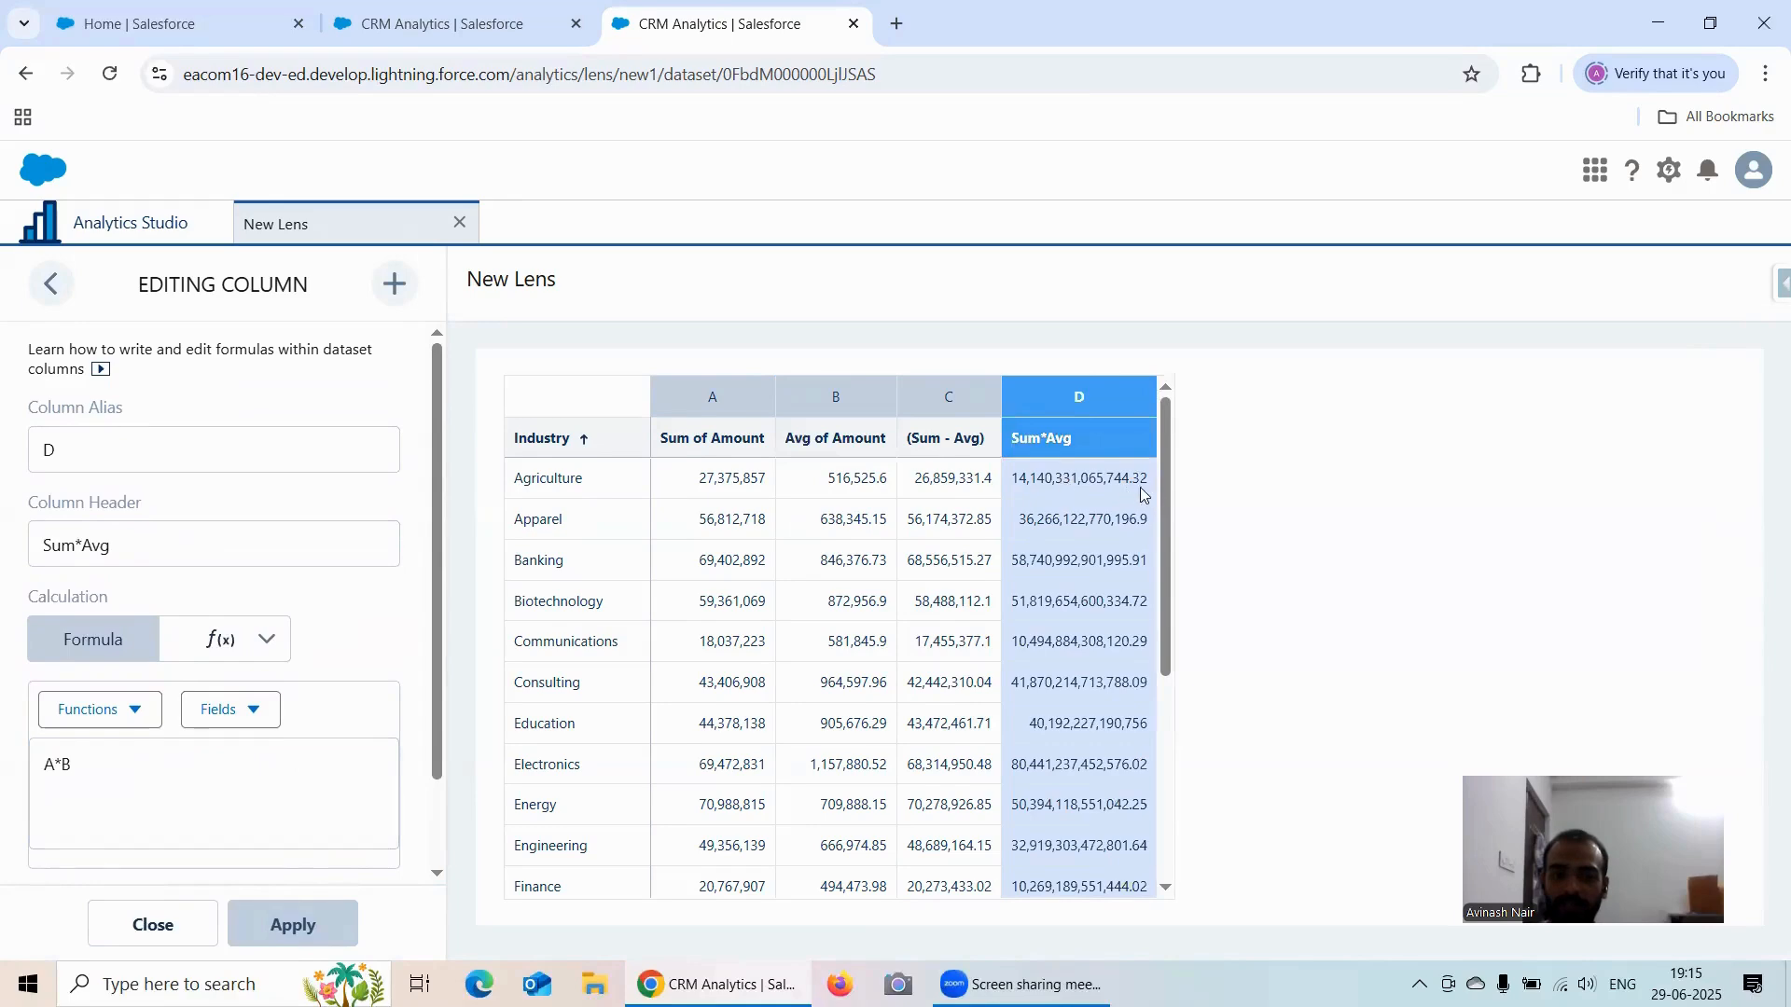
Step: Add another formula column (alias E) and set its column header to "Sum/Avg"
click(381, 295)
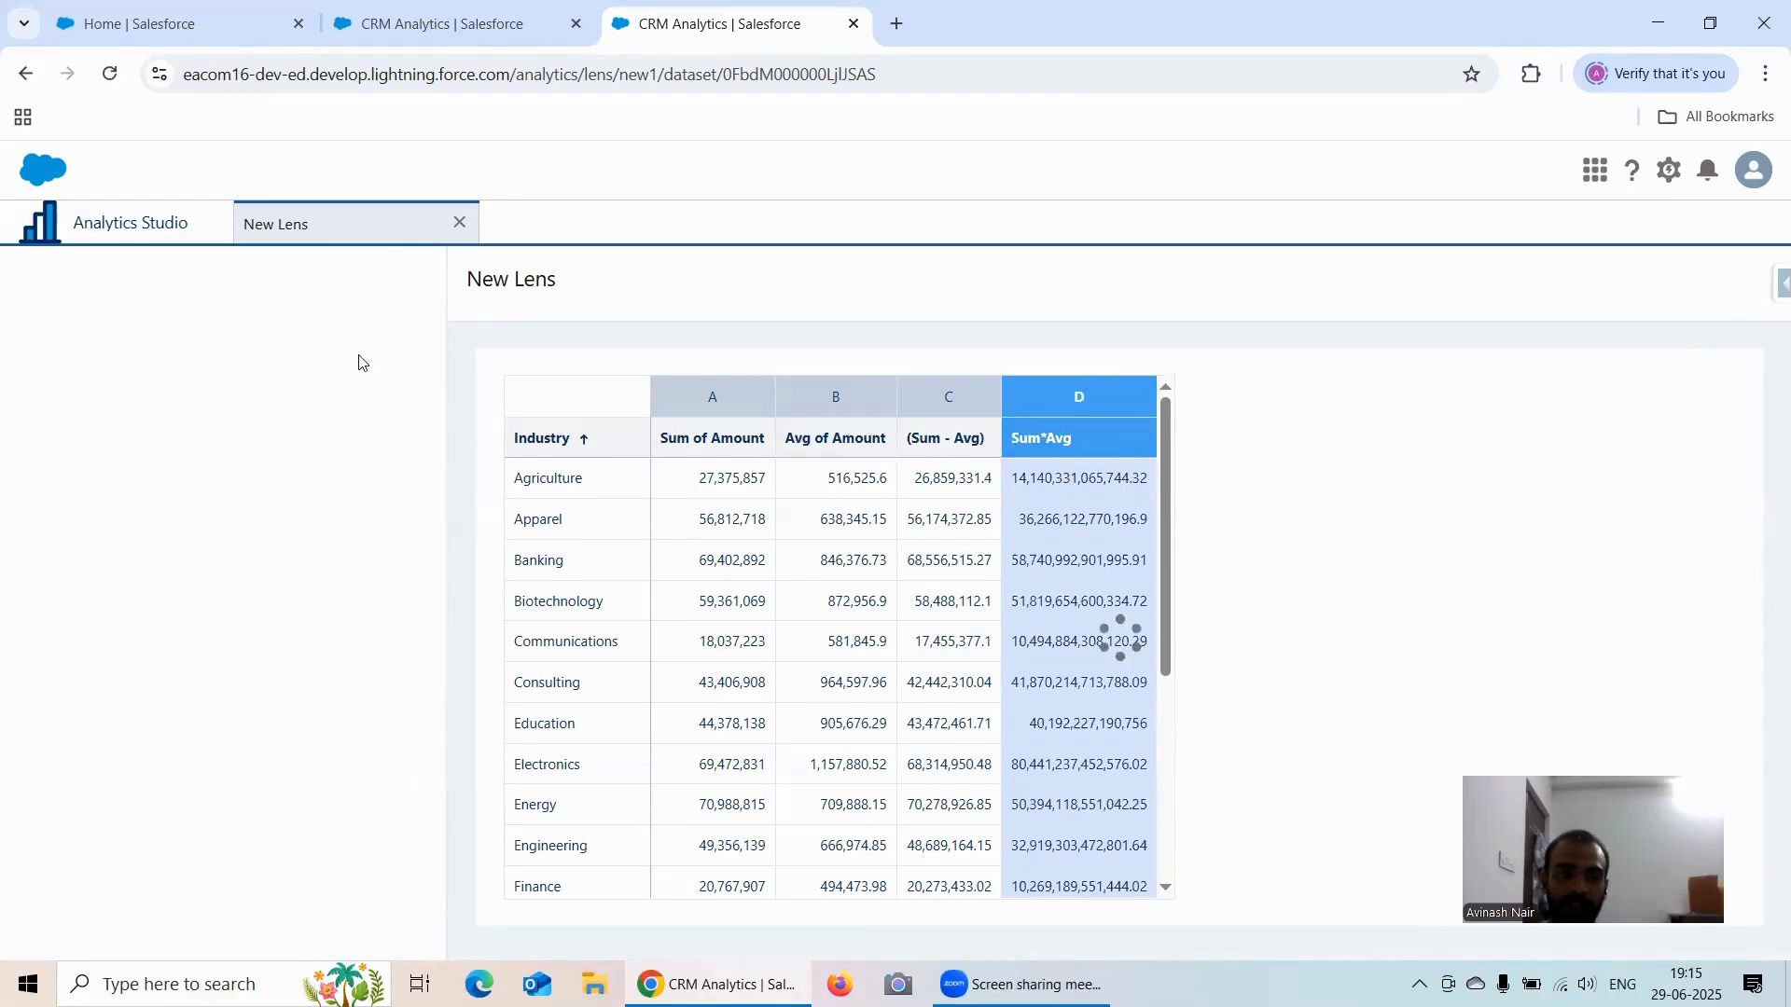
click(170, 542)
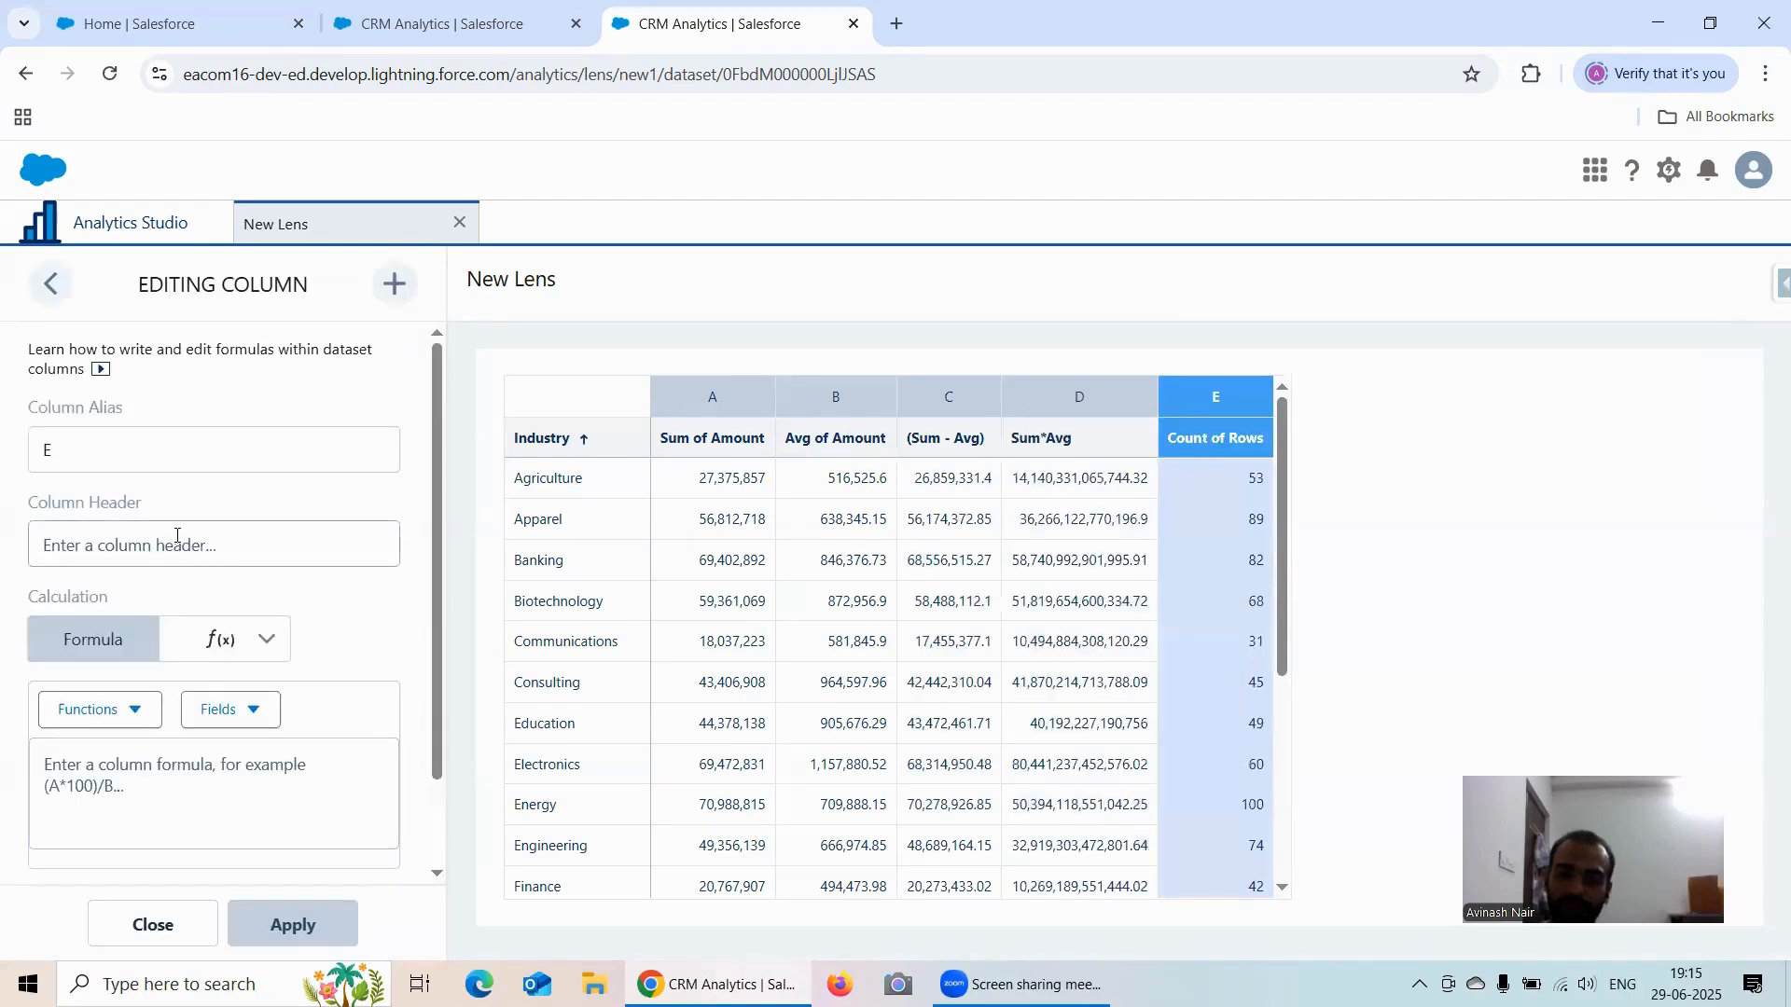
text(Su)
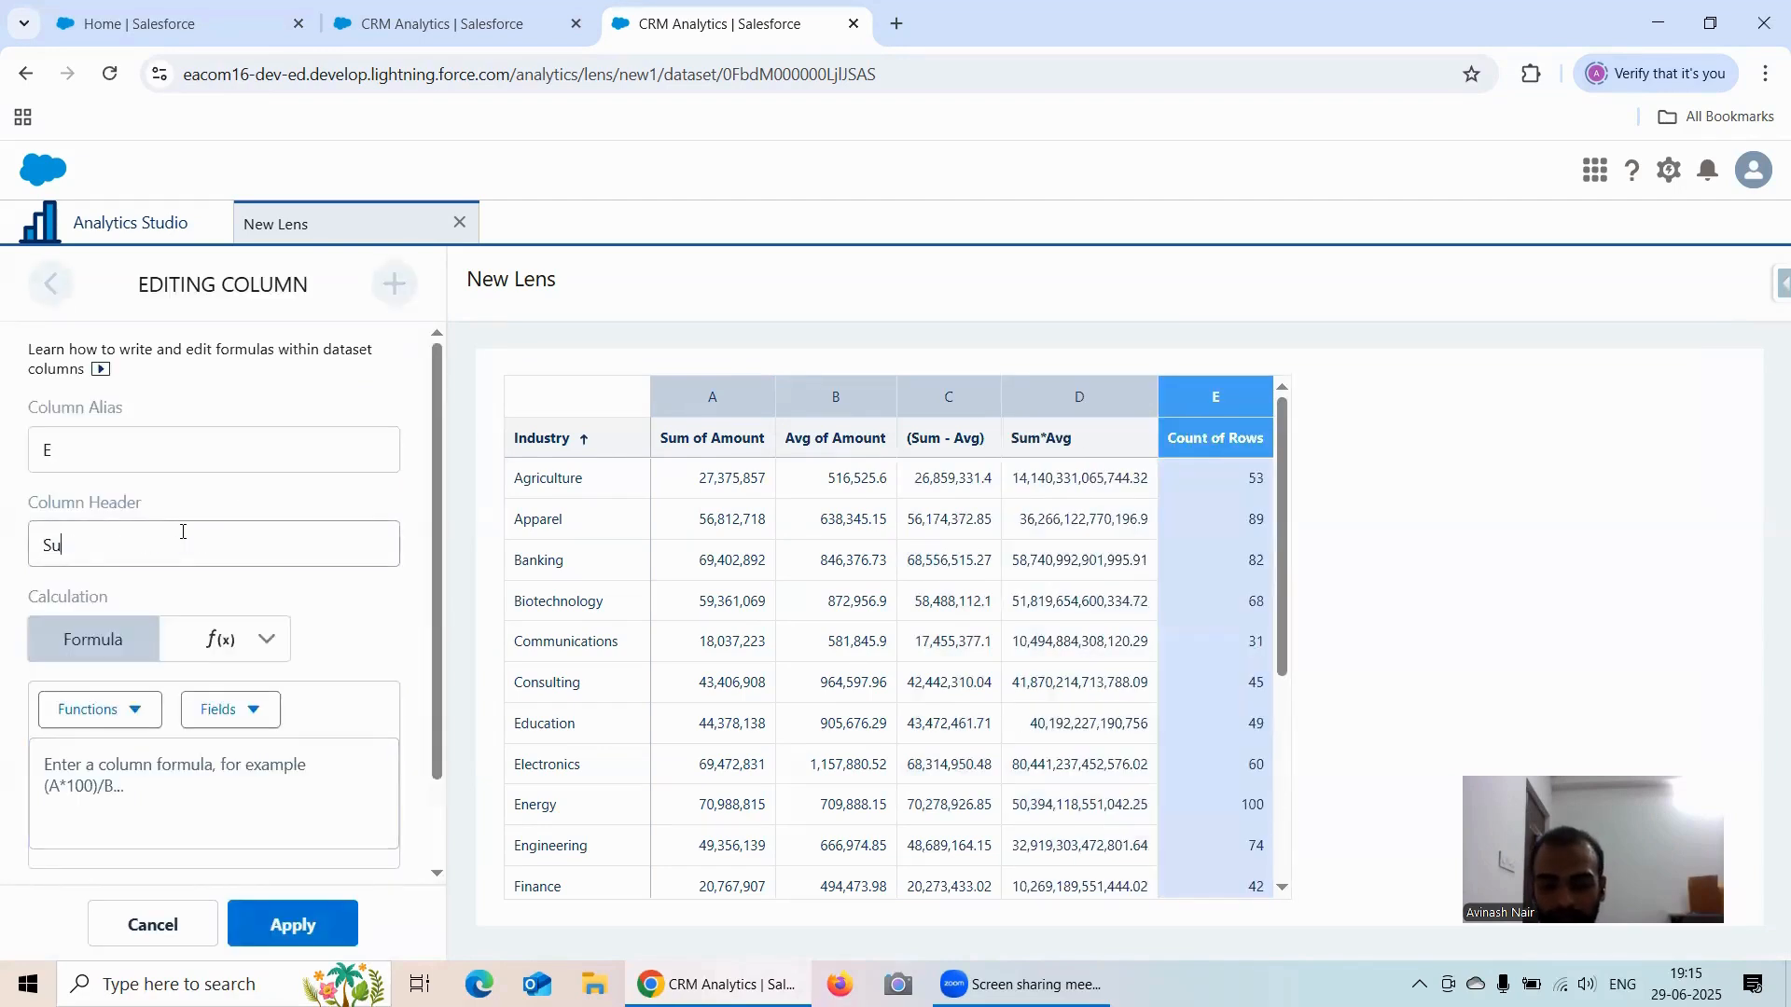
text(m/Avg)
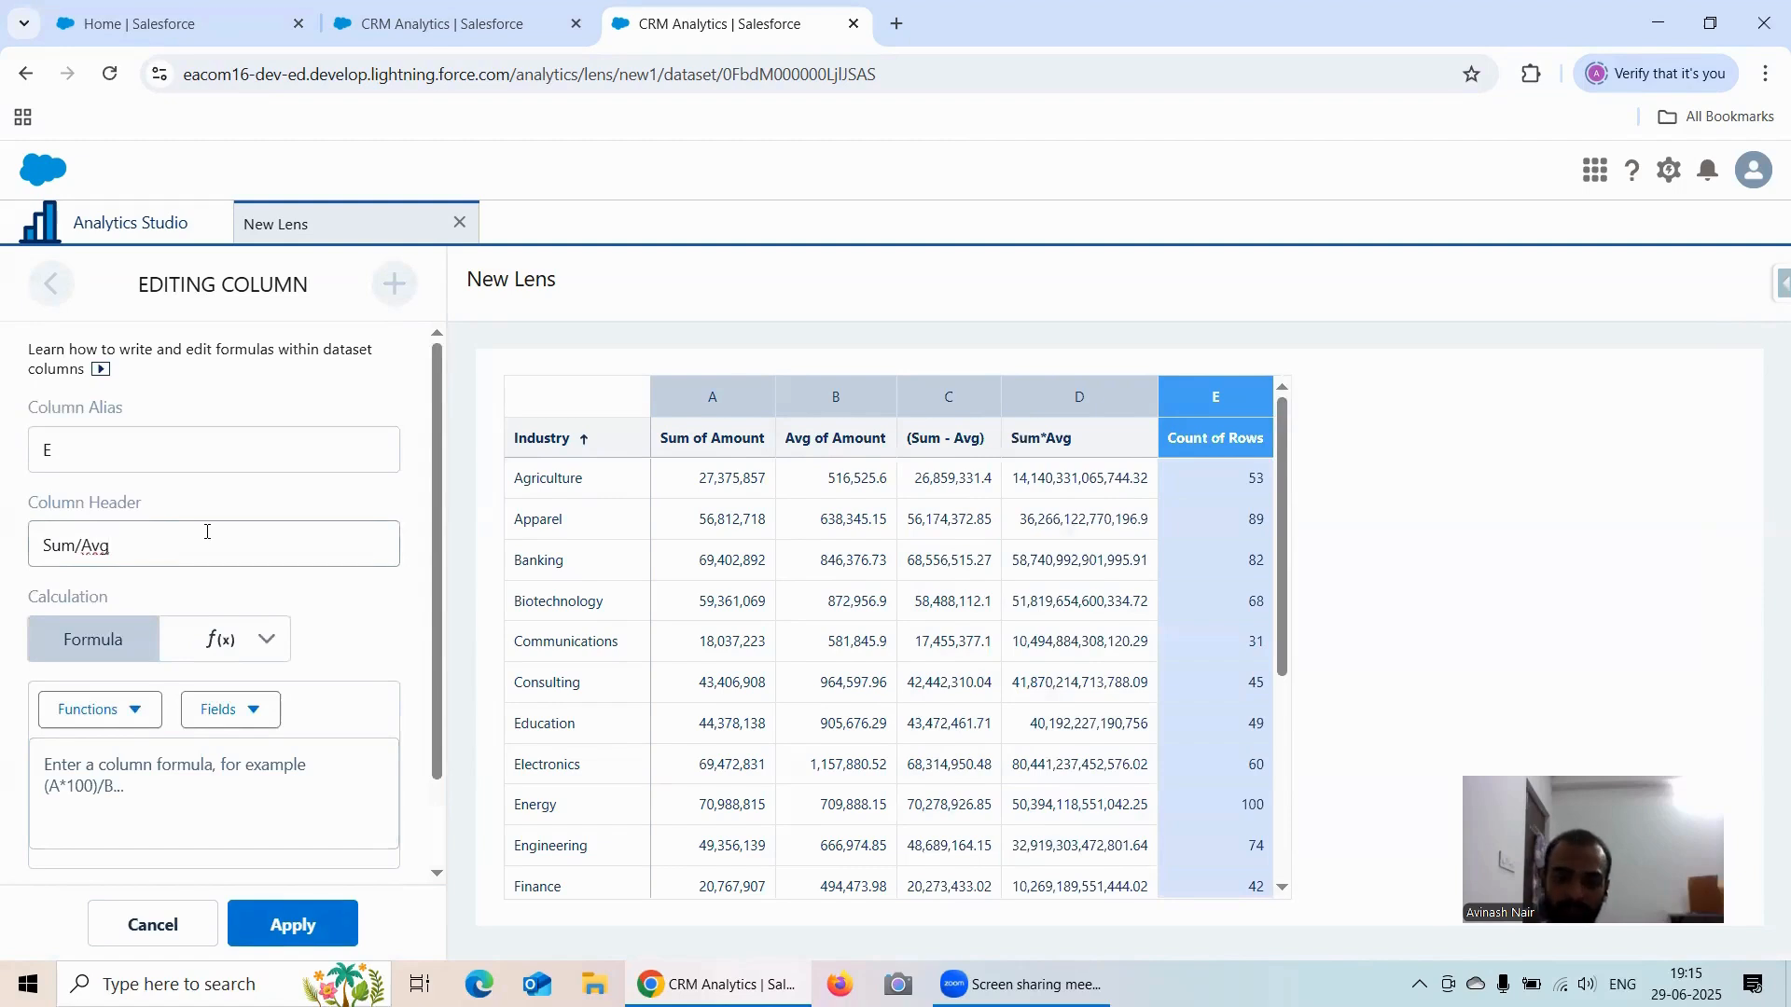
Step: Replace column E's header with "Avg/Sum"
key(BackSpace)
key(BackSpace)
key(BackSpace)
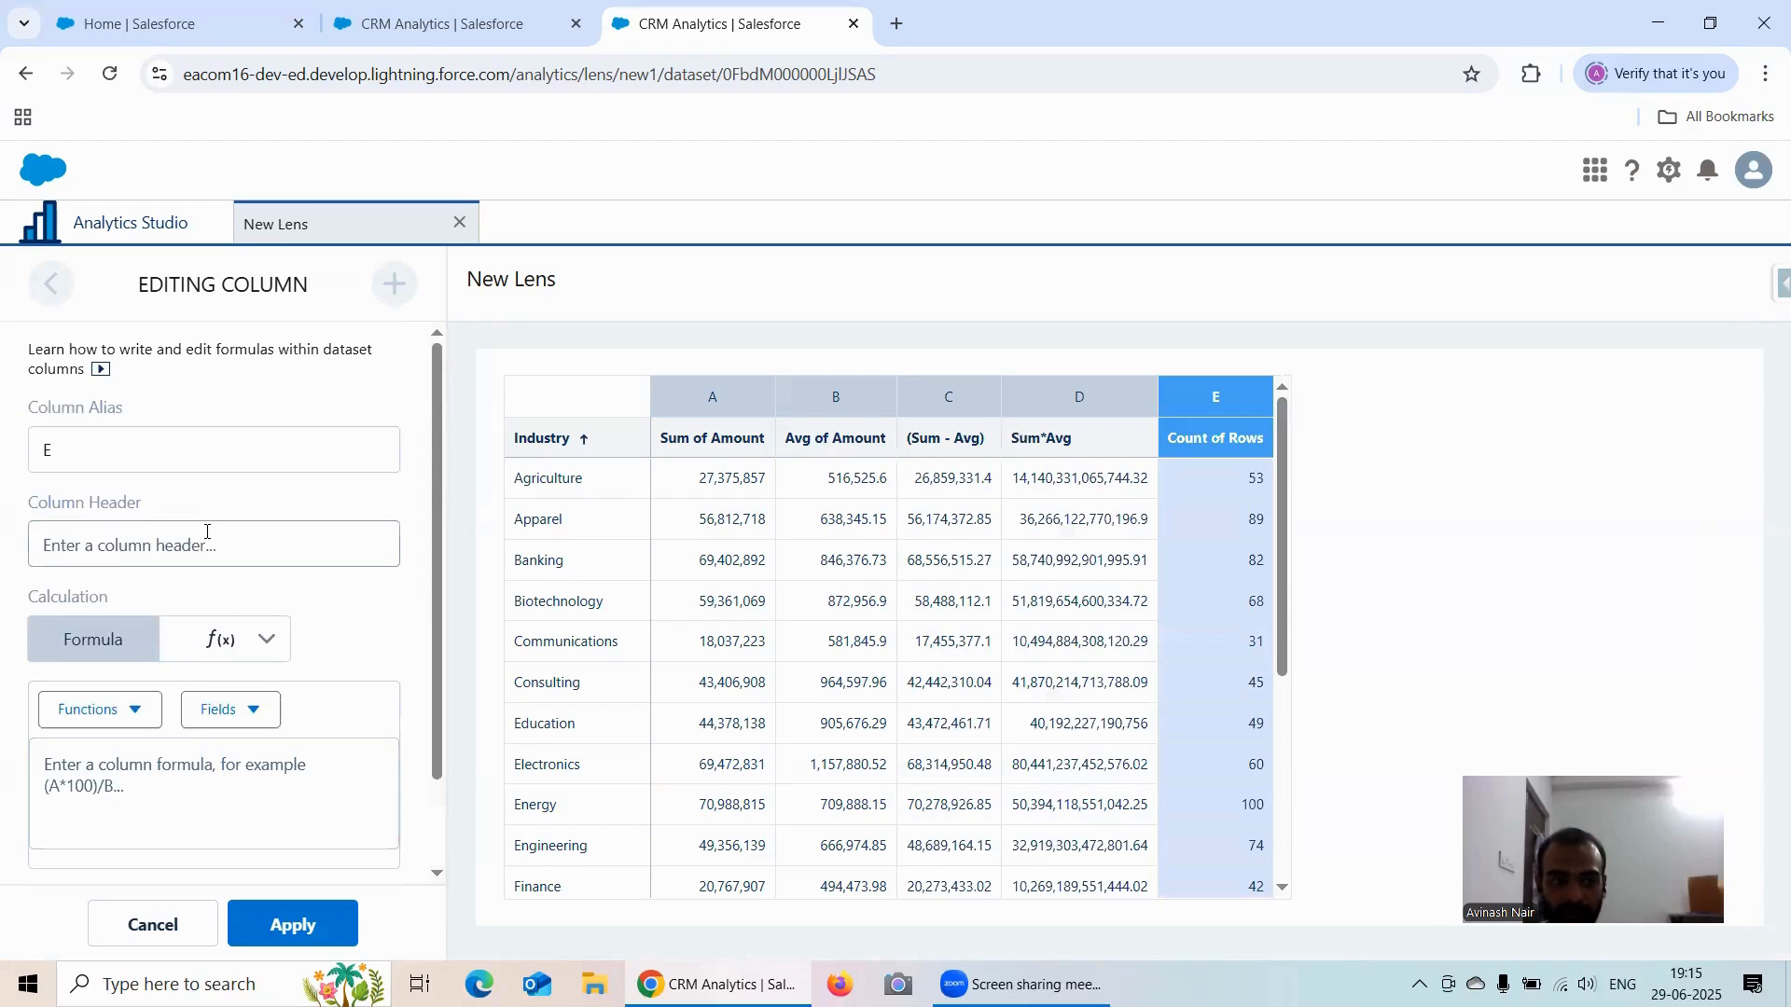
text(Avg/Sum)
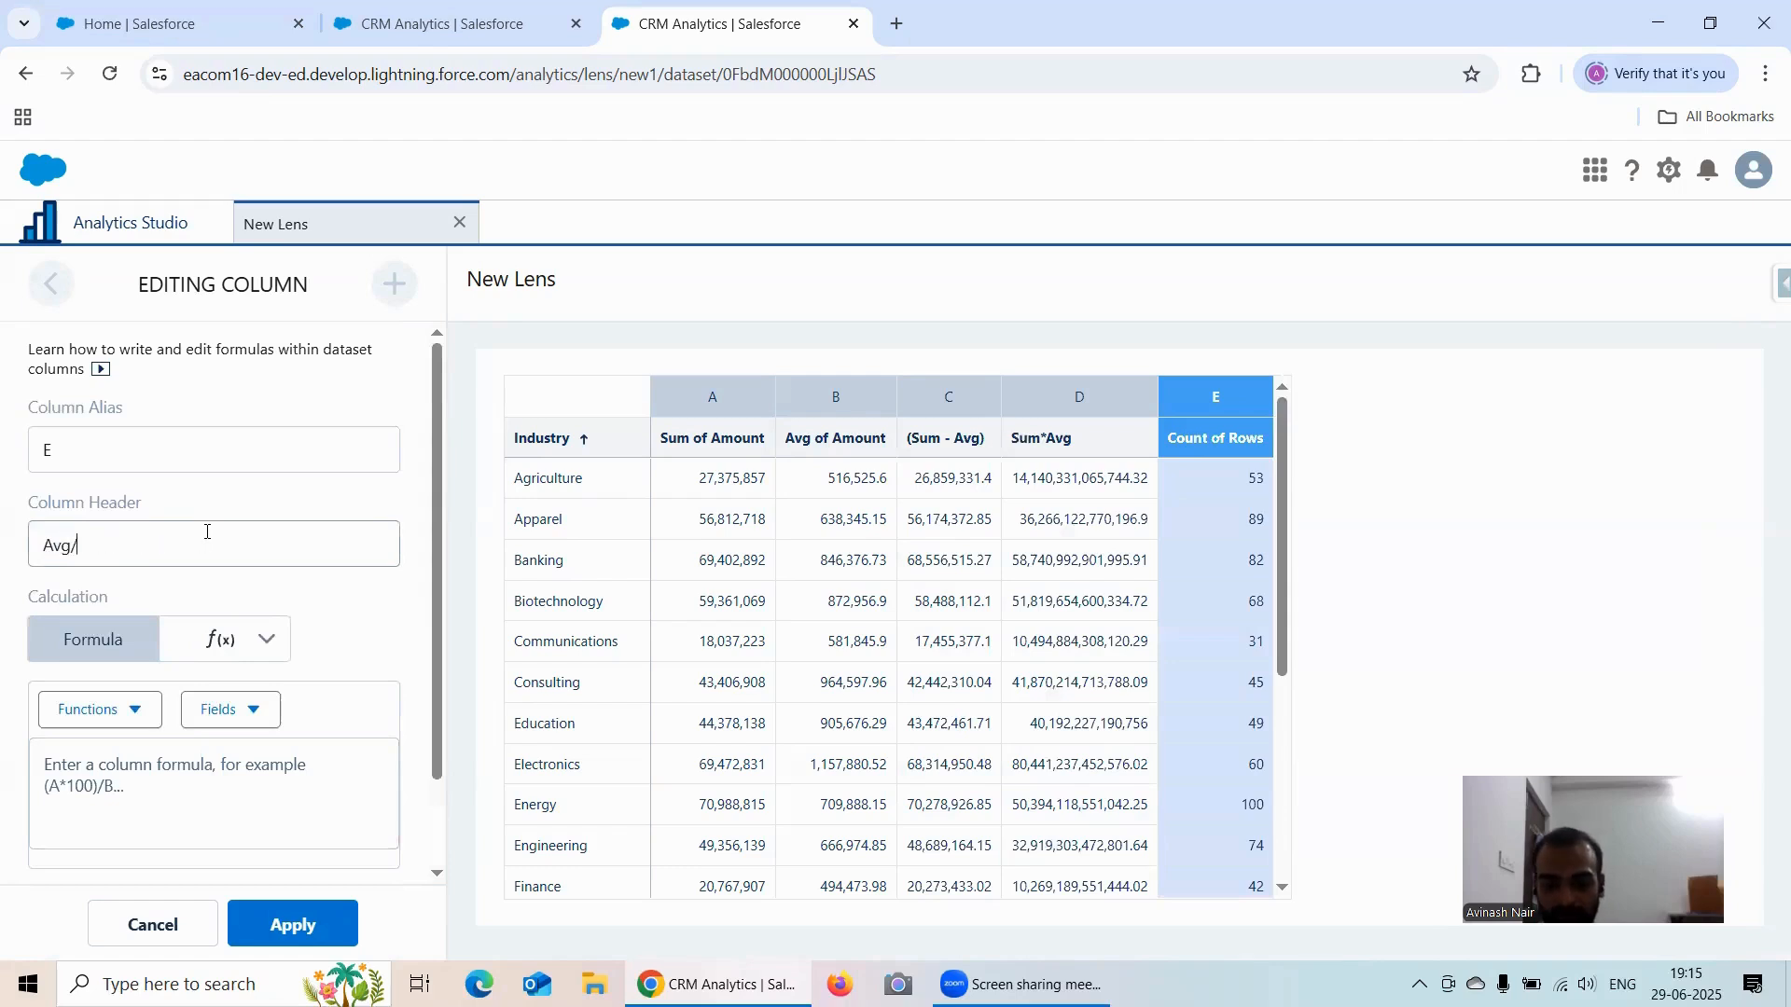
Step: Enter the formula B/A for column E and set its column header to "Sum/Avg"
click(120, 785)
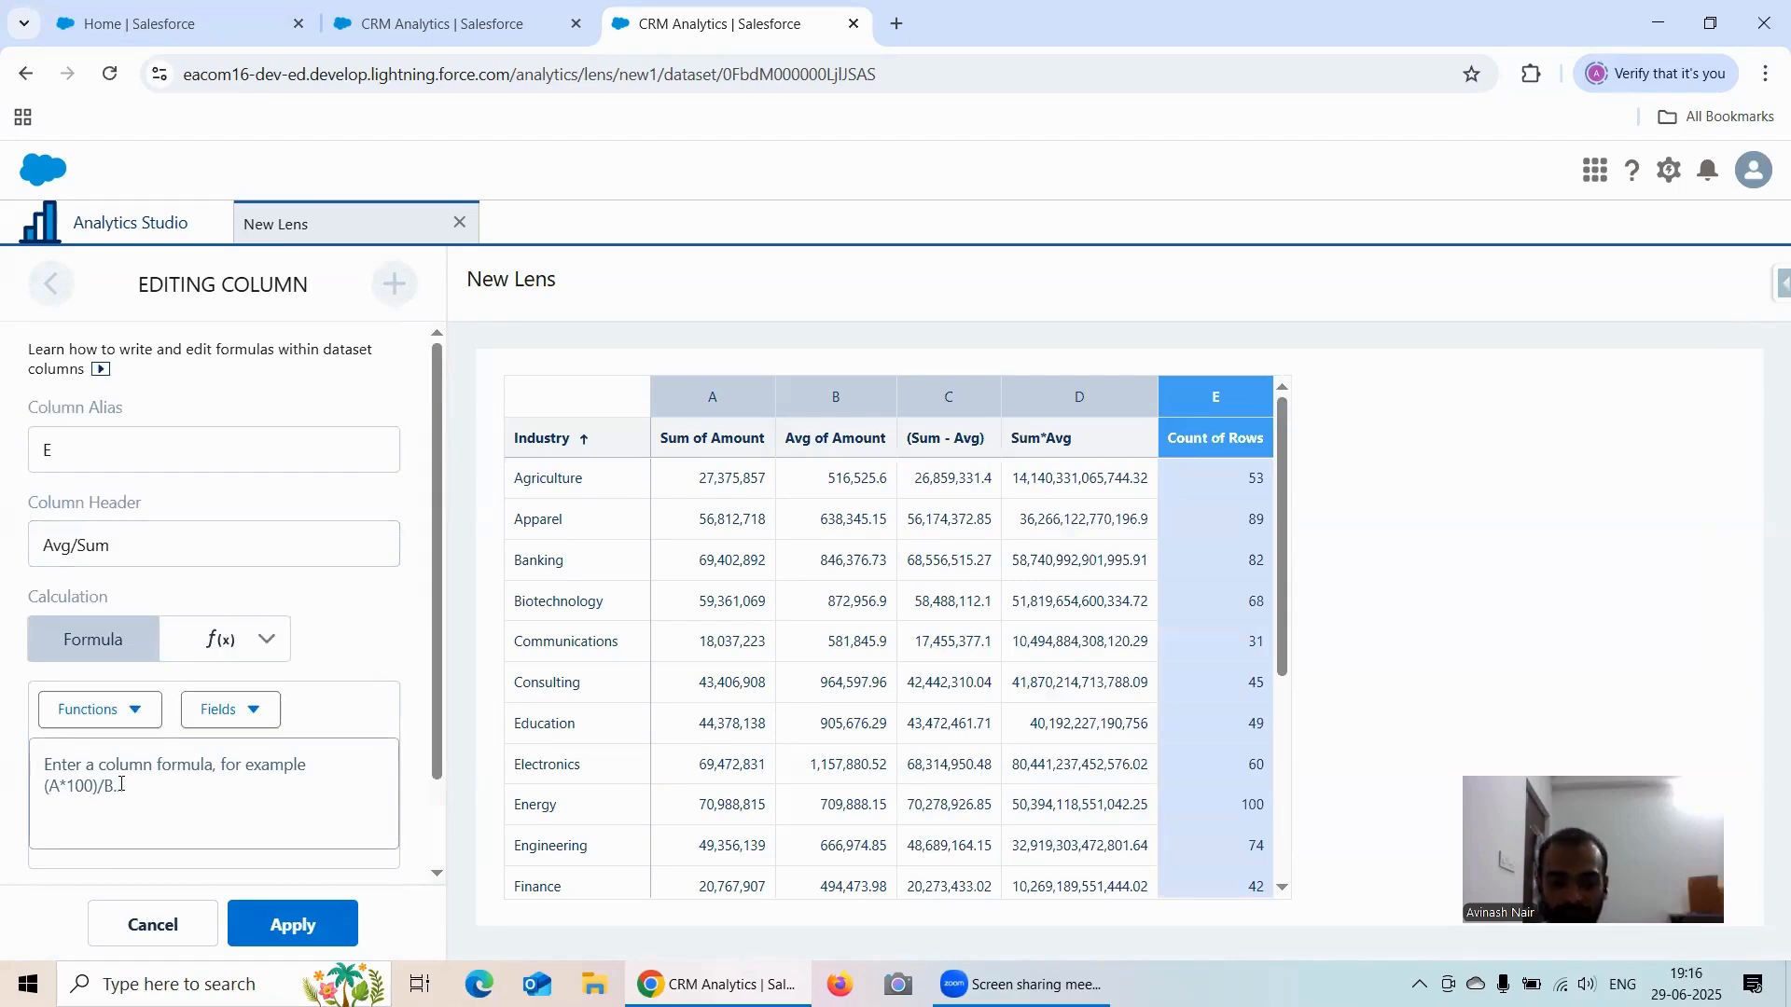
text(B/A)
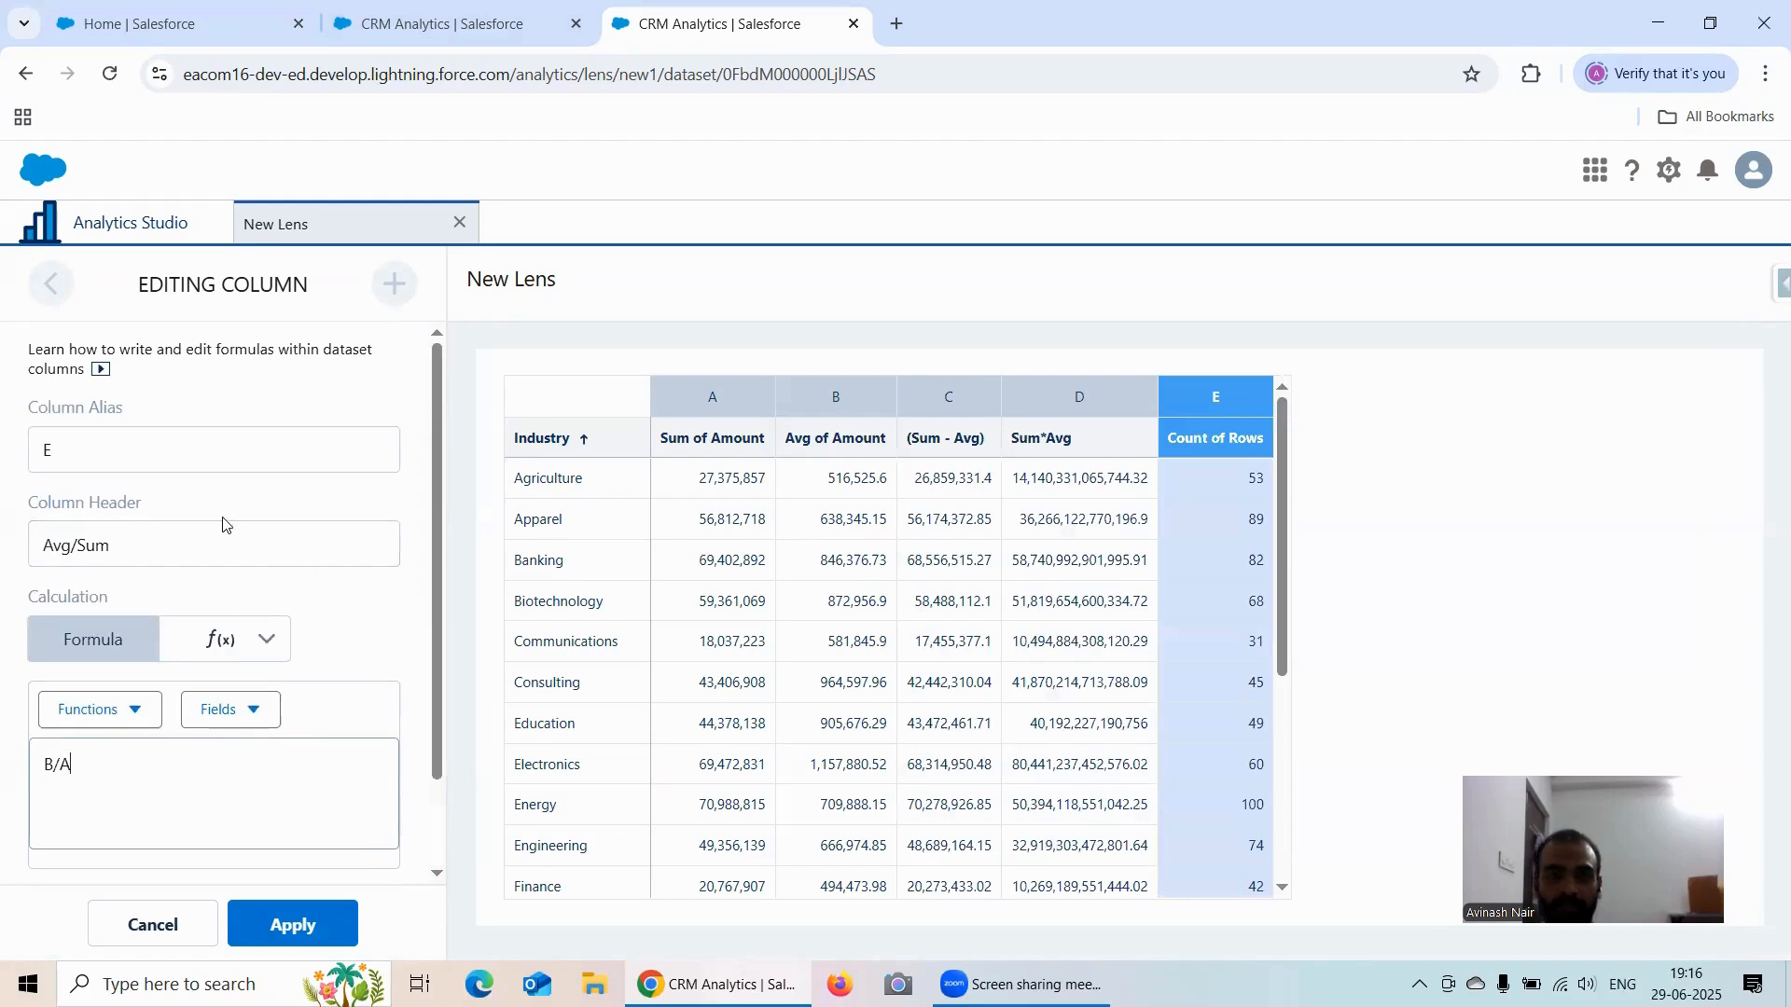
click(183, 534)
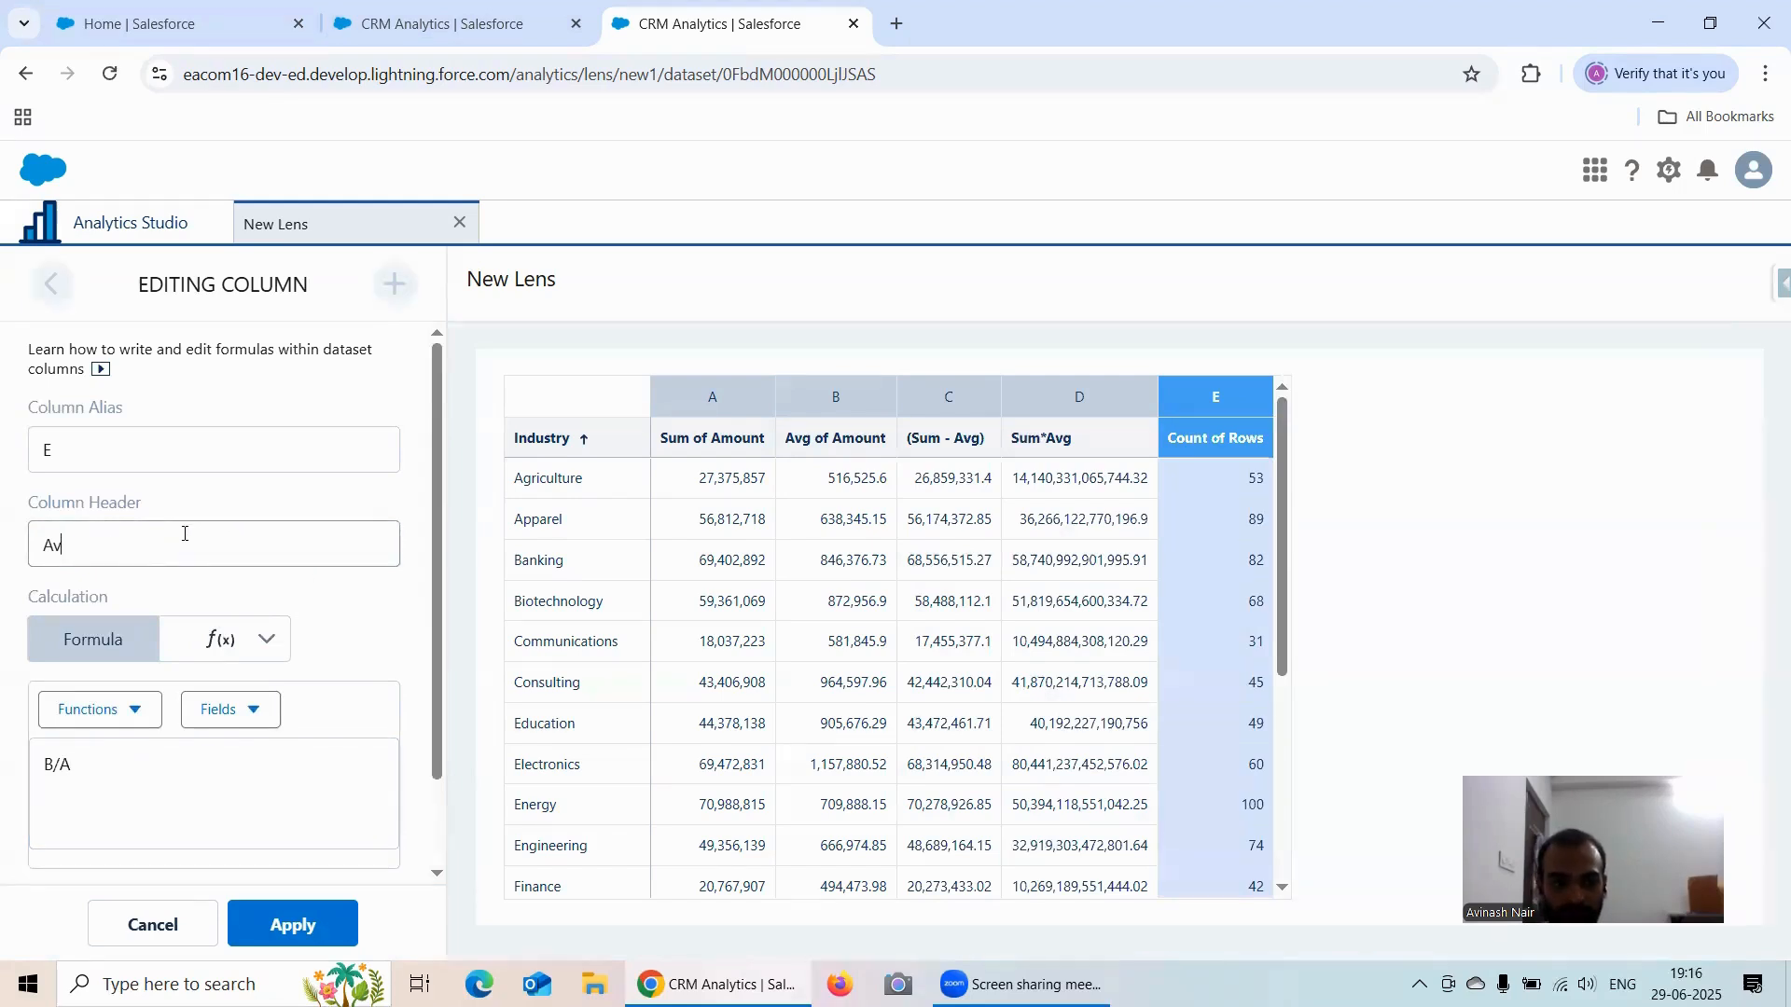
key(BackSpace)
key(BackSpace)
text(Sum/Avg)
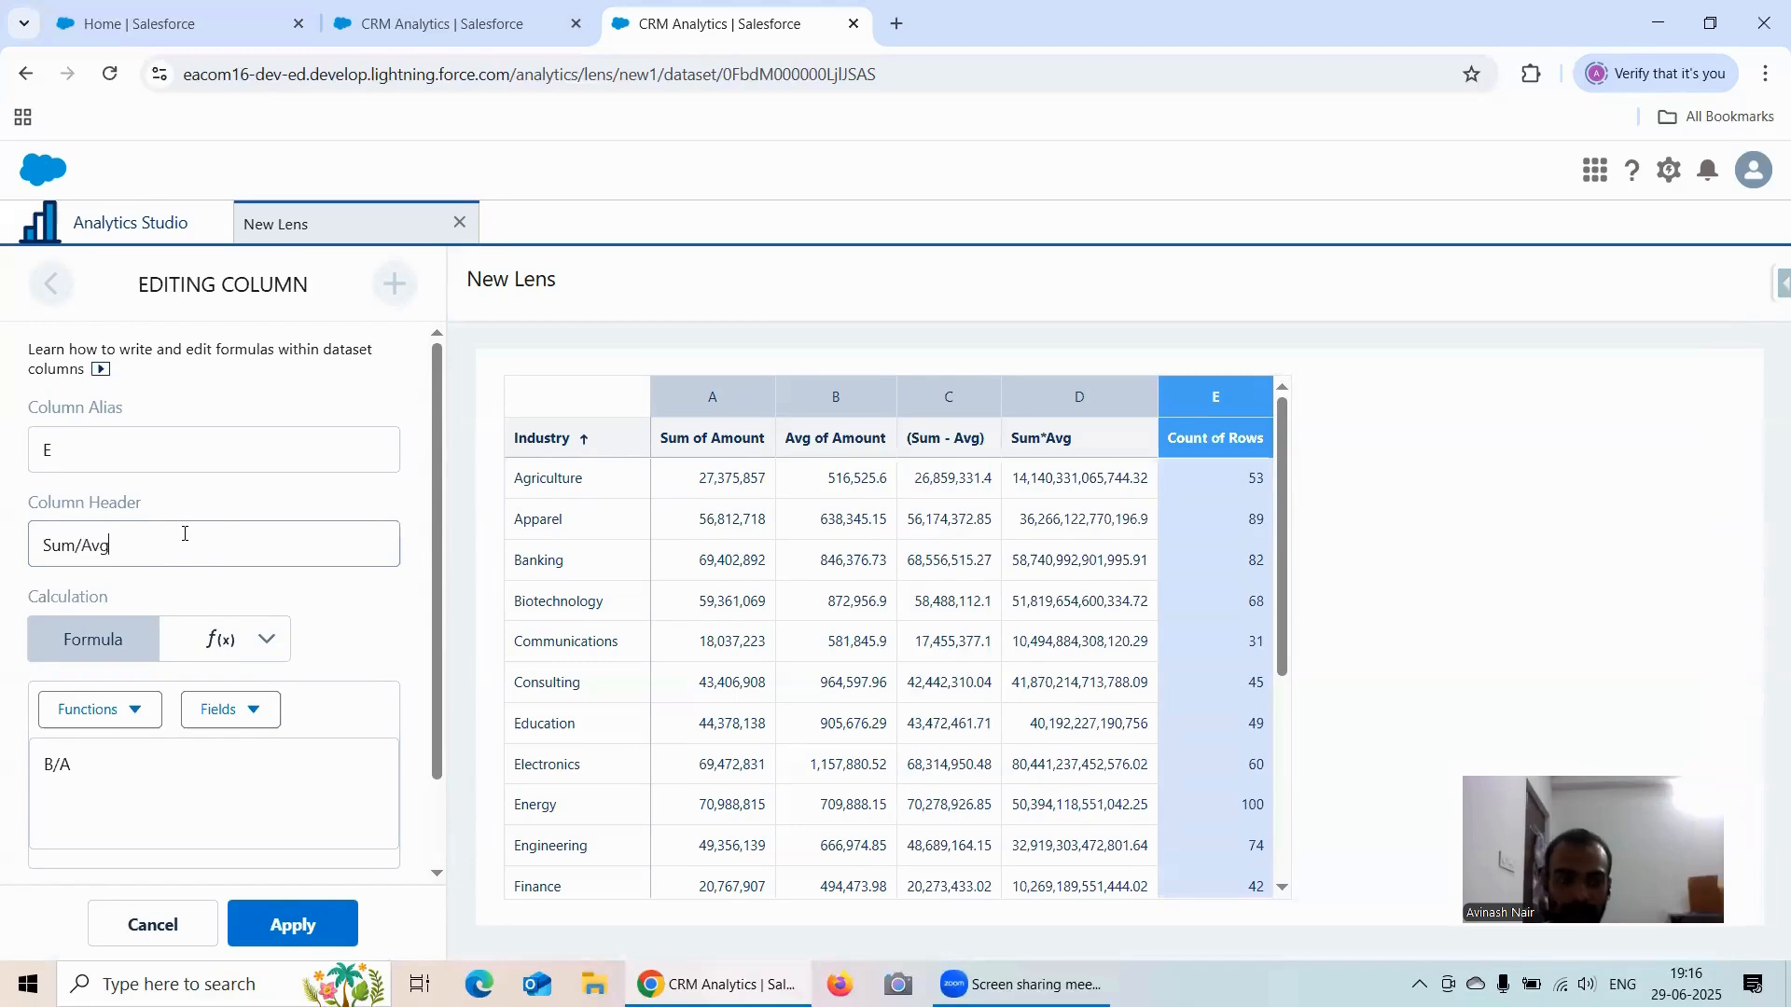
Step: Replace column E's formula with A/B and apply the column changes
click(164, 754)
key(BackSpace)
key(BackSpace)
key(BackSpace)
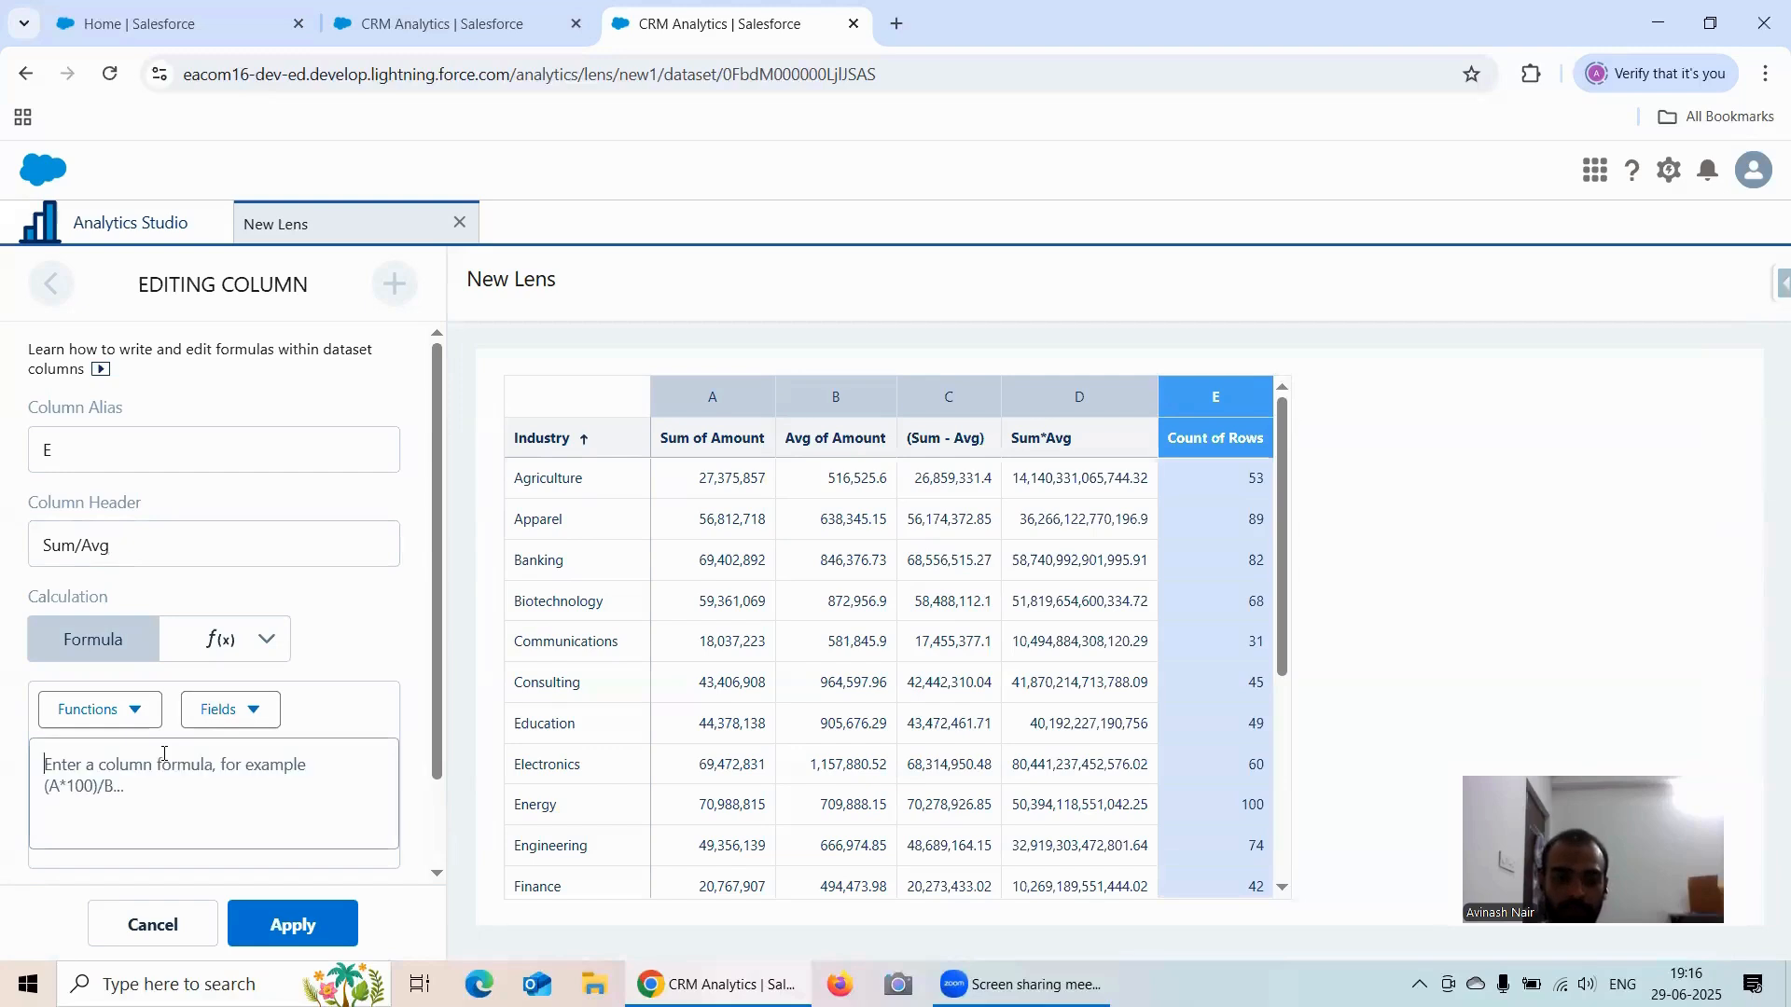
text(A/B)
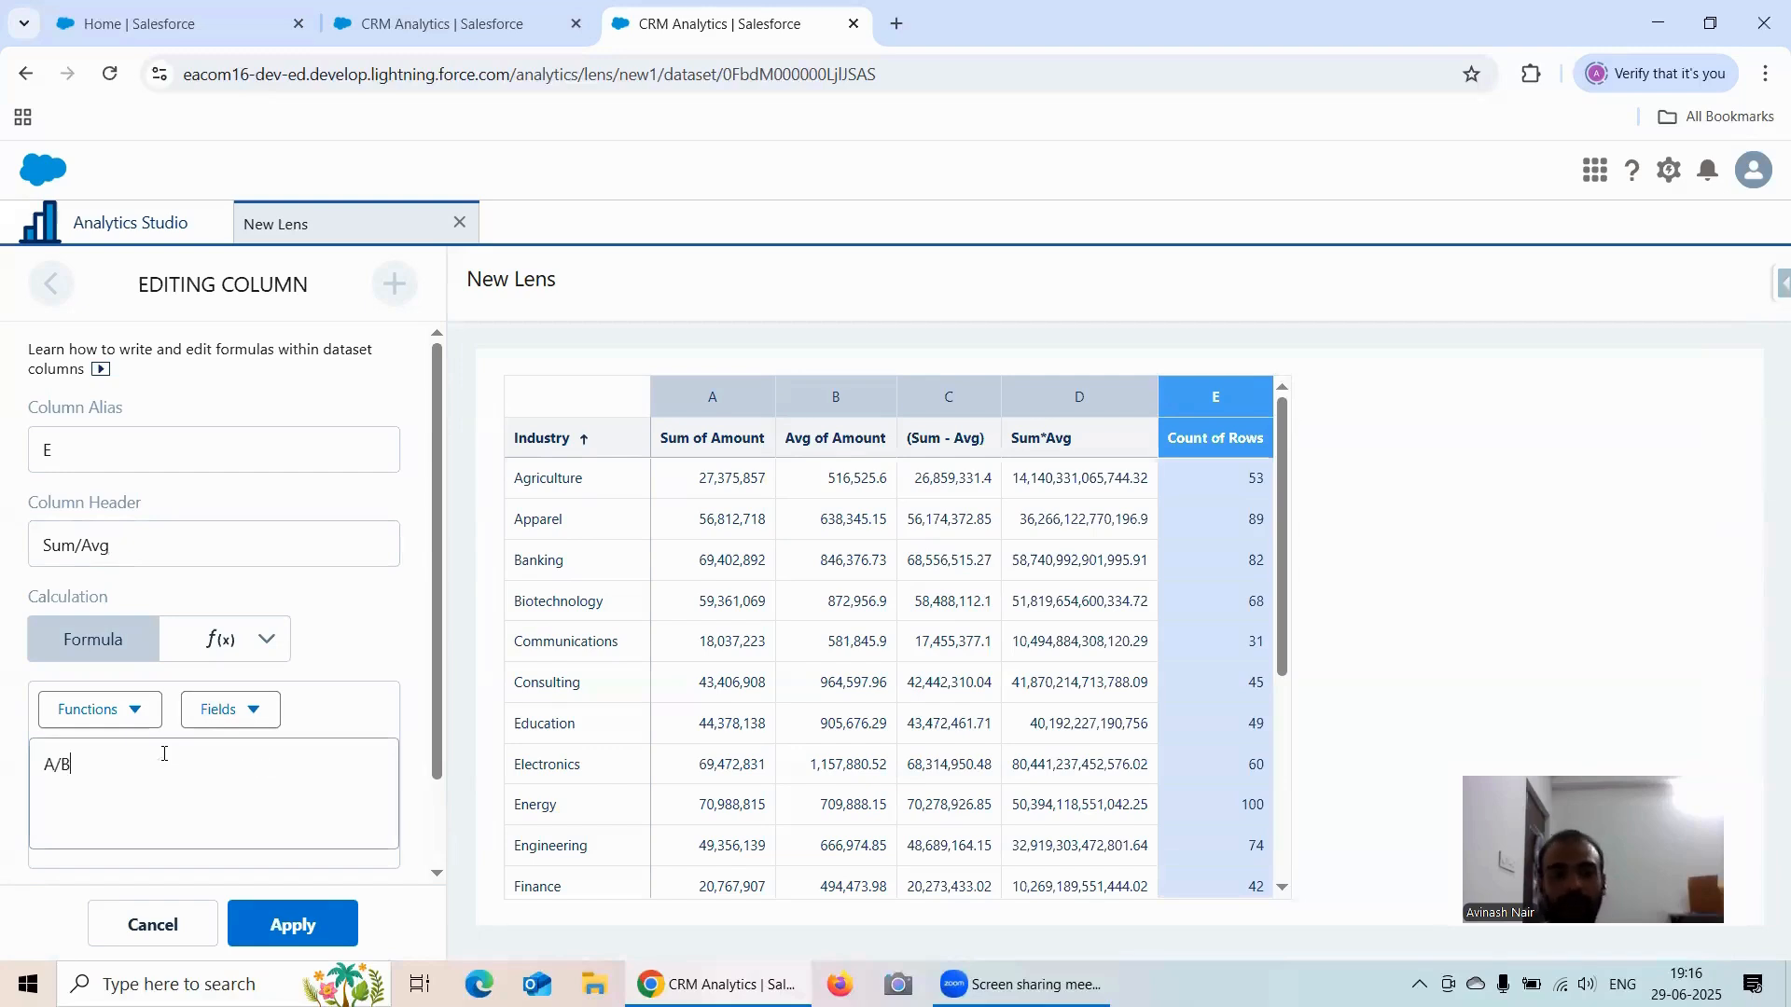
click(313, 923)
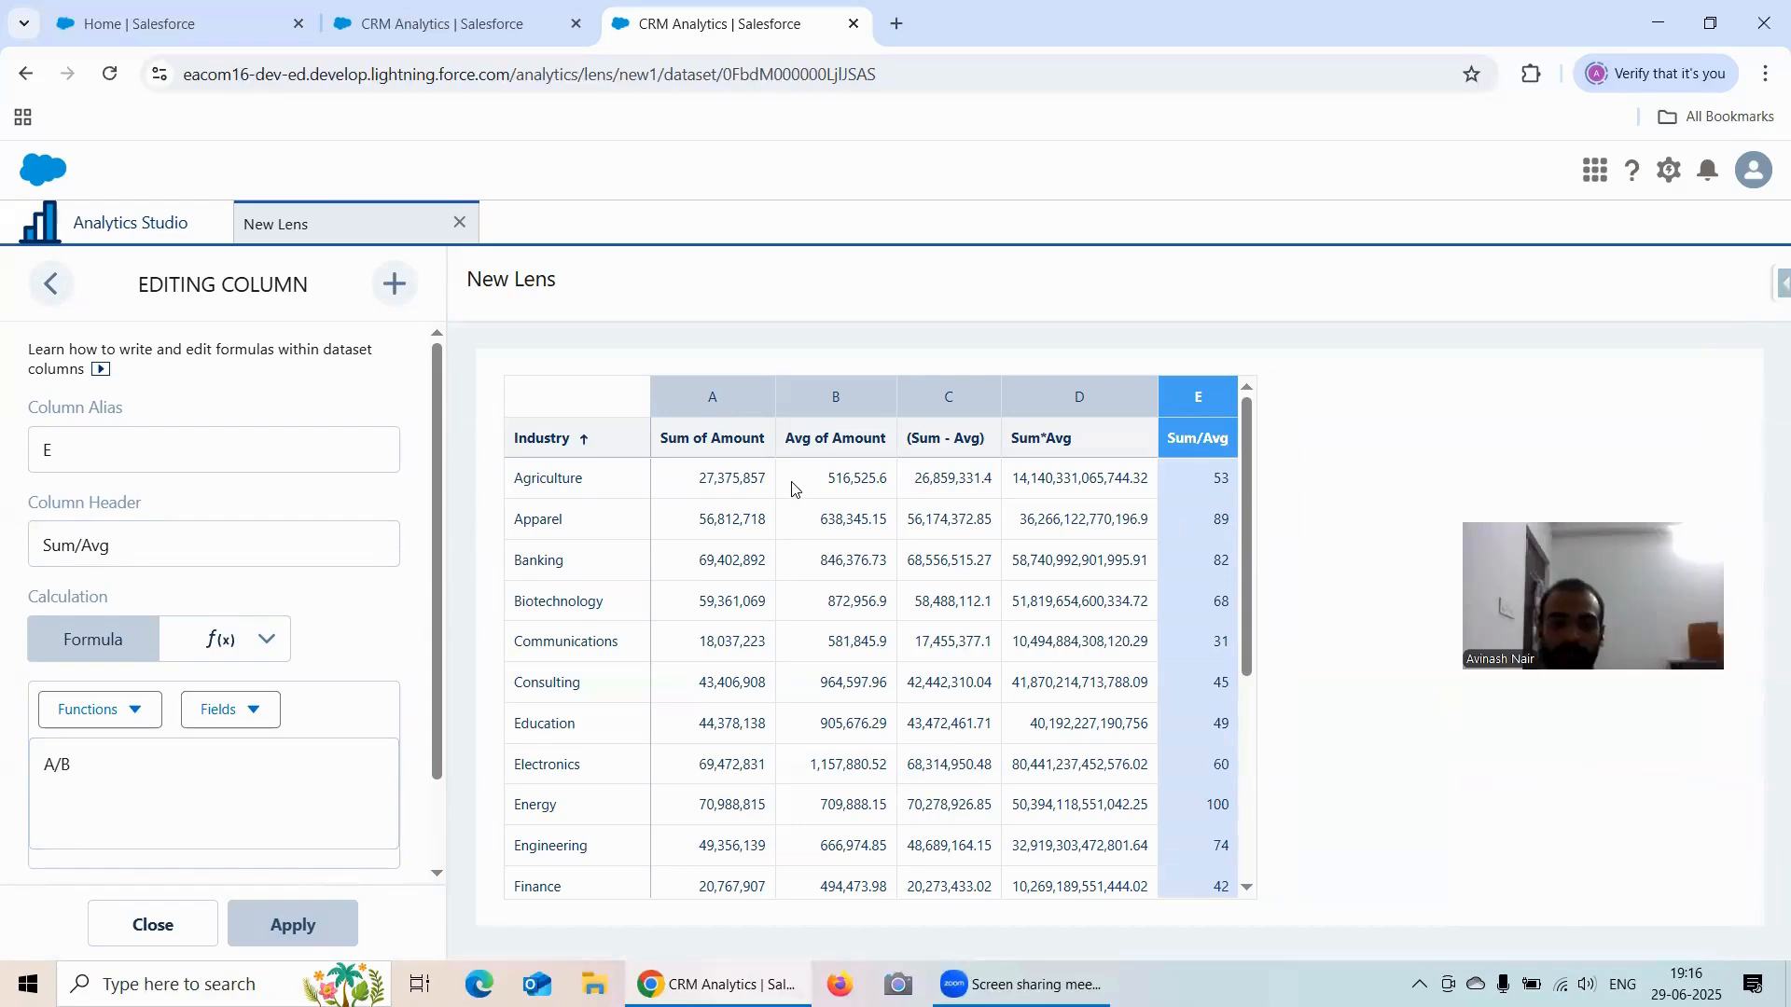
Step: Open the Windows Calculator and place its window beside the compare table so the formula columns stay readable
click(183, 981)
text(Ca)
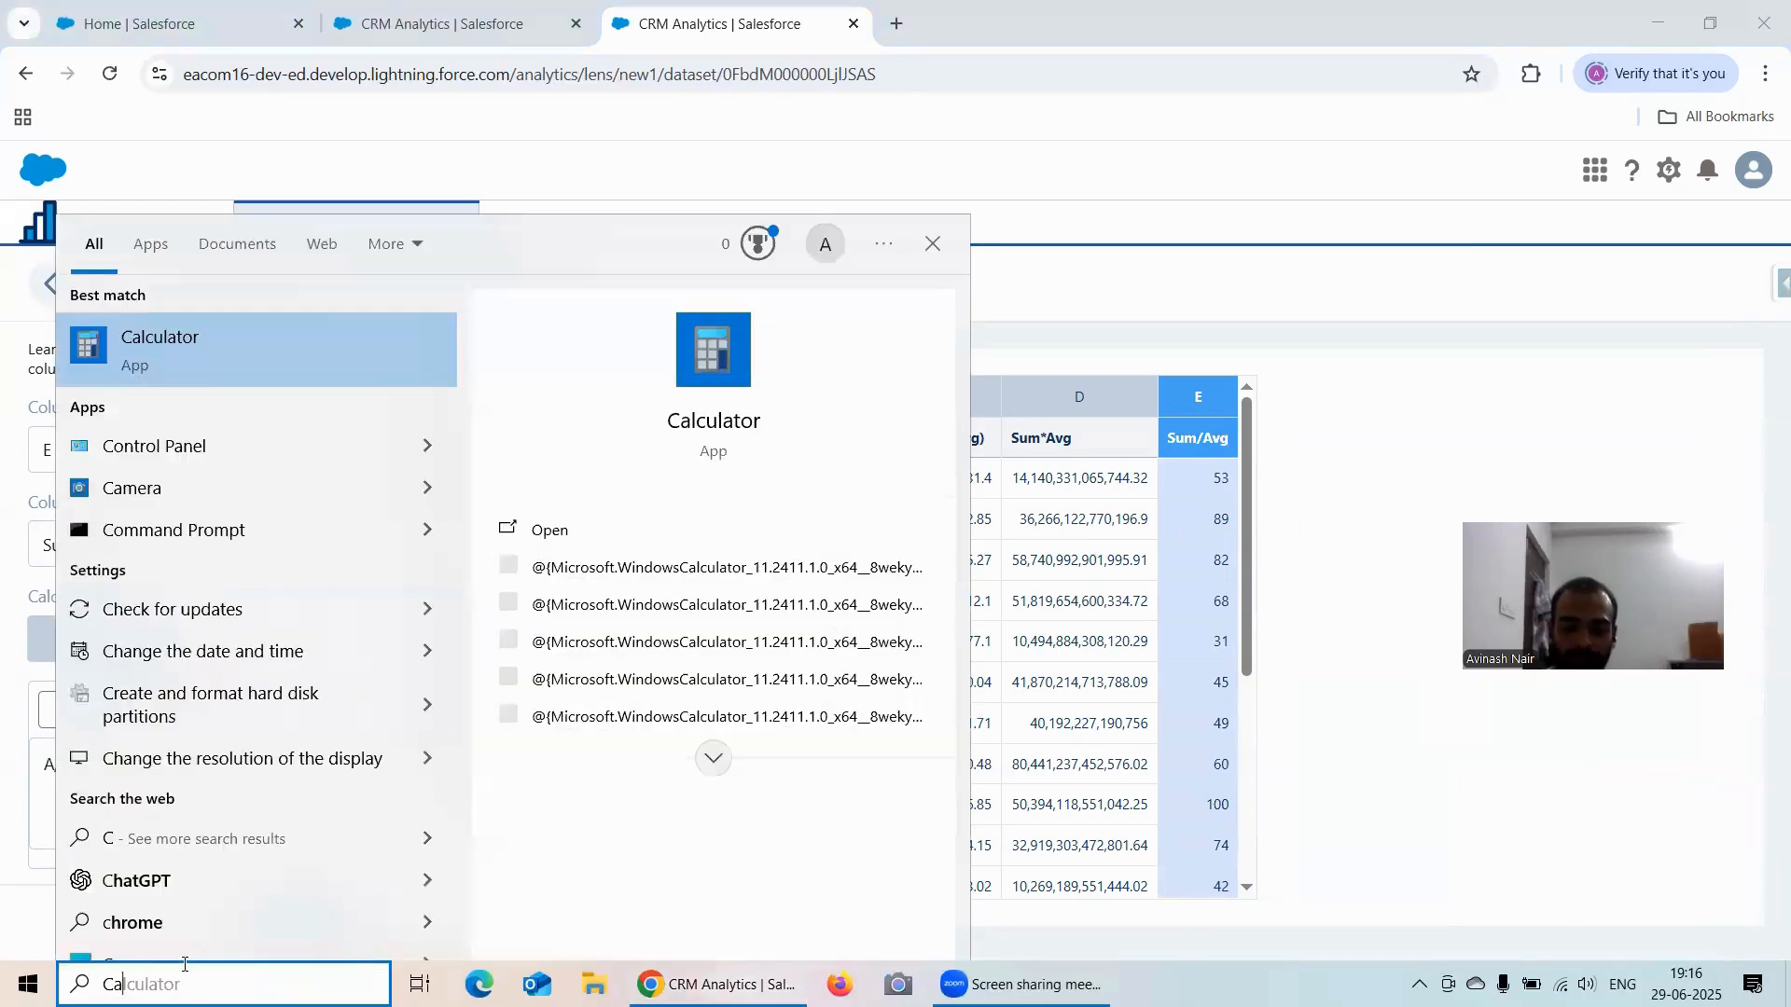
text(l)
click(750, 546)
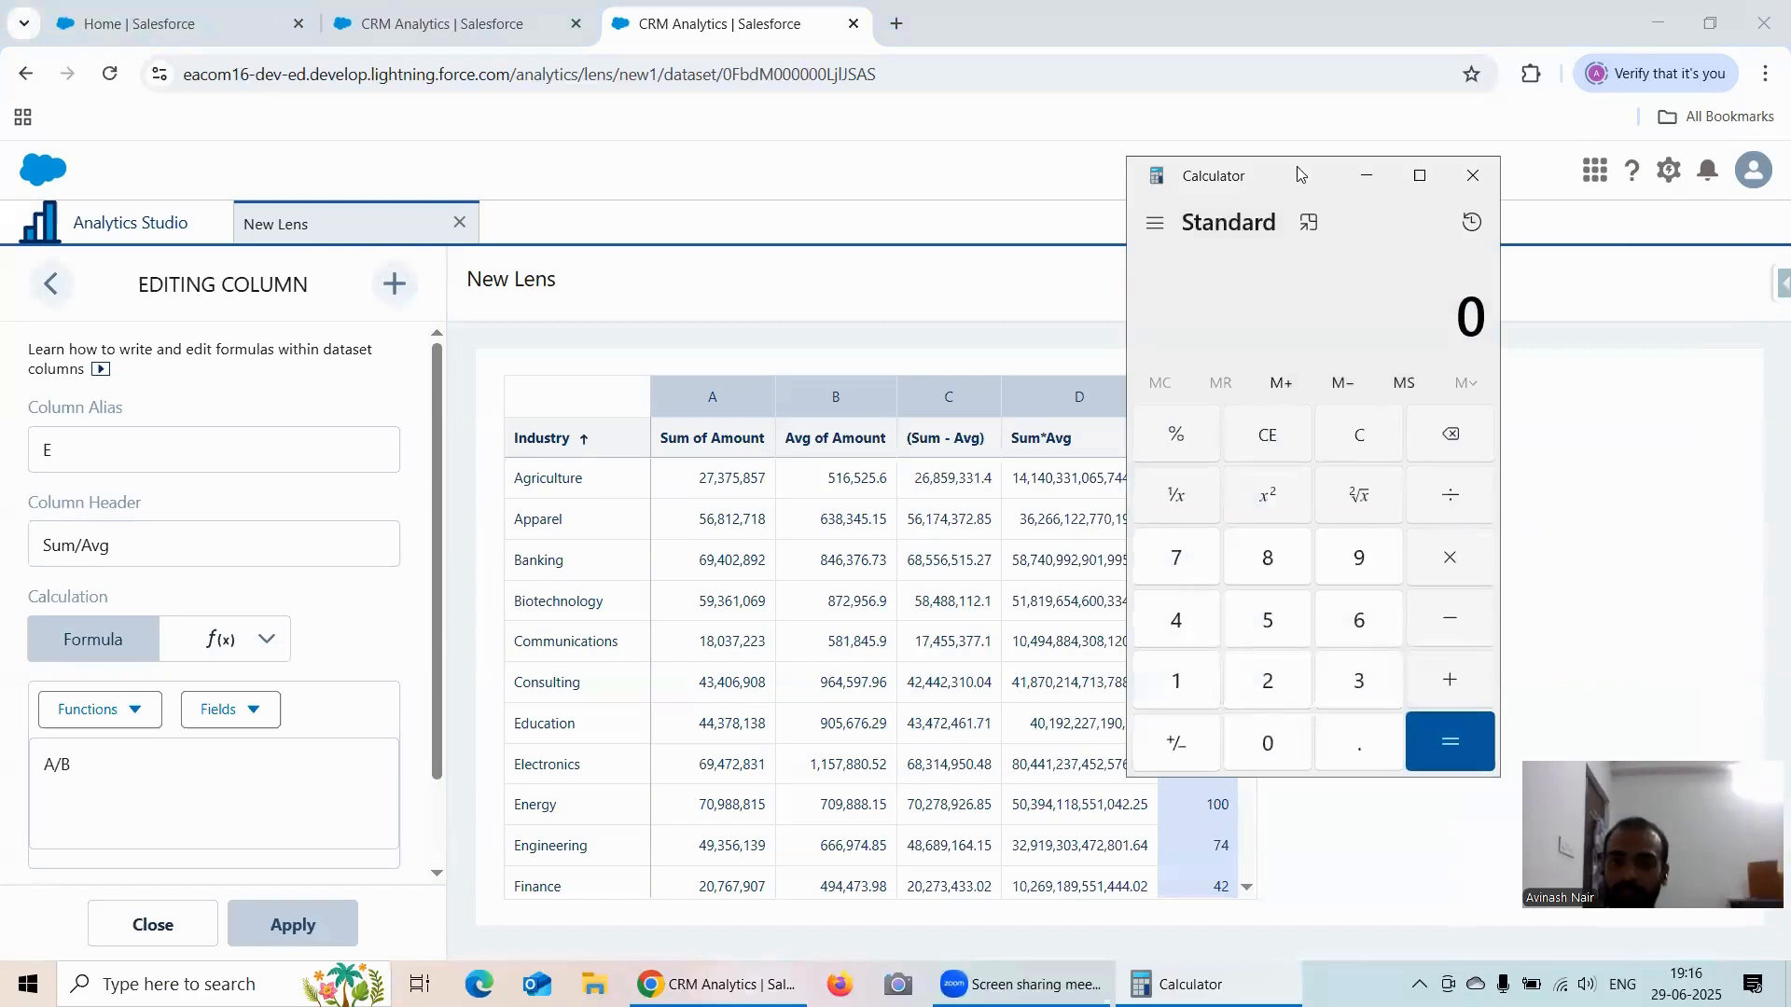
drag(1299, 166, 1428, 173)
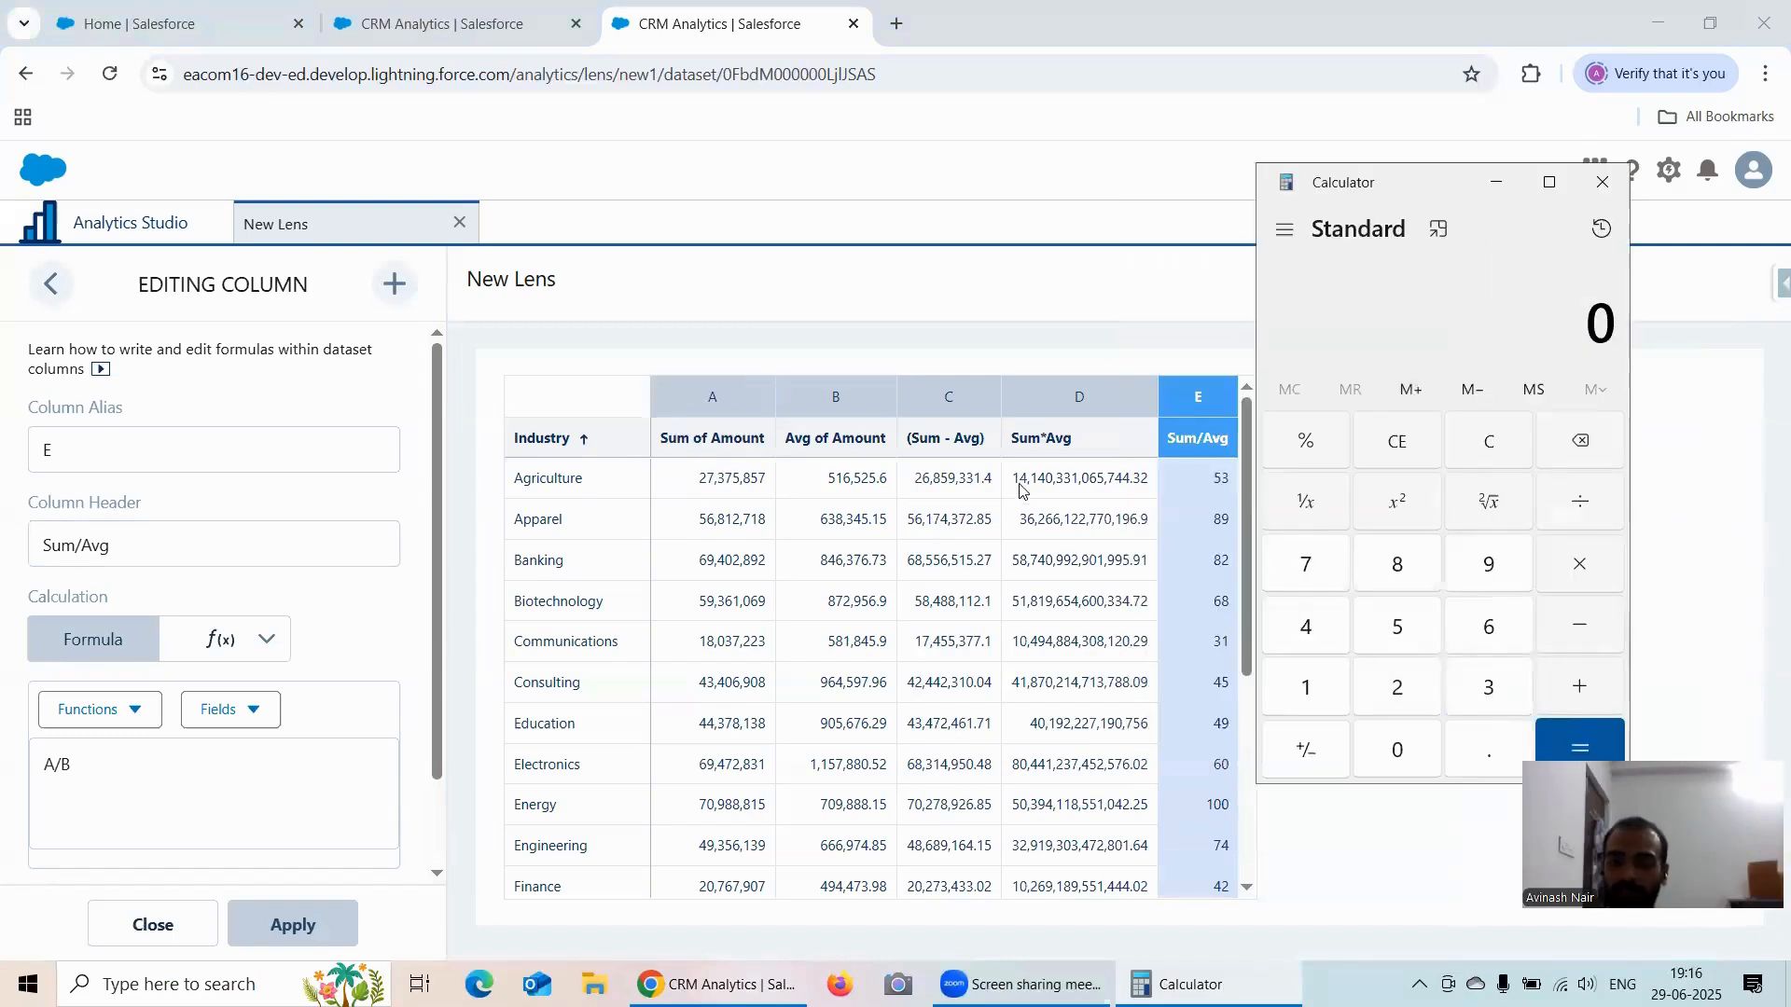
Step: Check the Agriculture row's (Sum - Avg) value by calculating 27375857 - 516525.6 in Calculator
click(1398, 689)
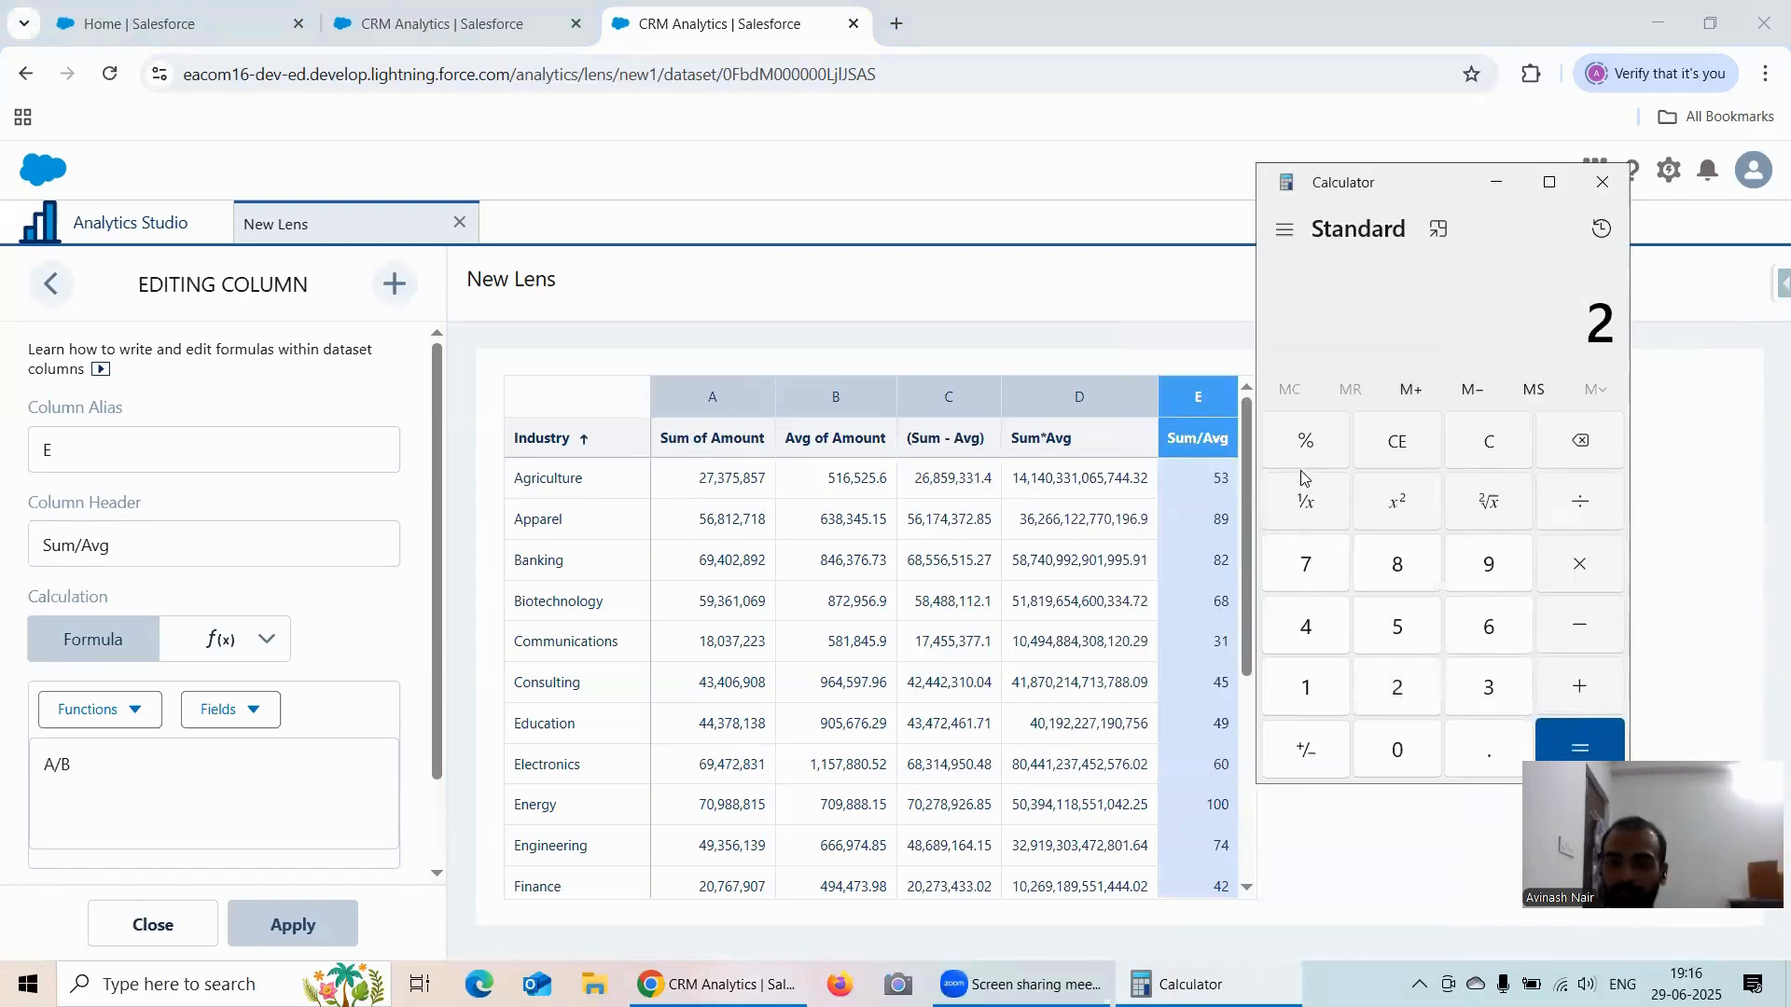
click(1309, 569)
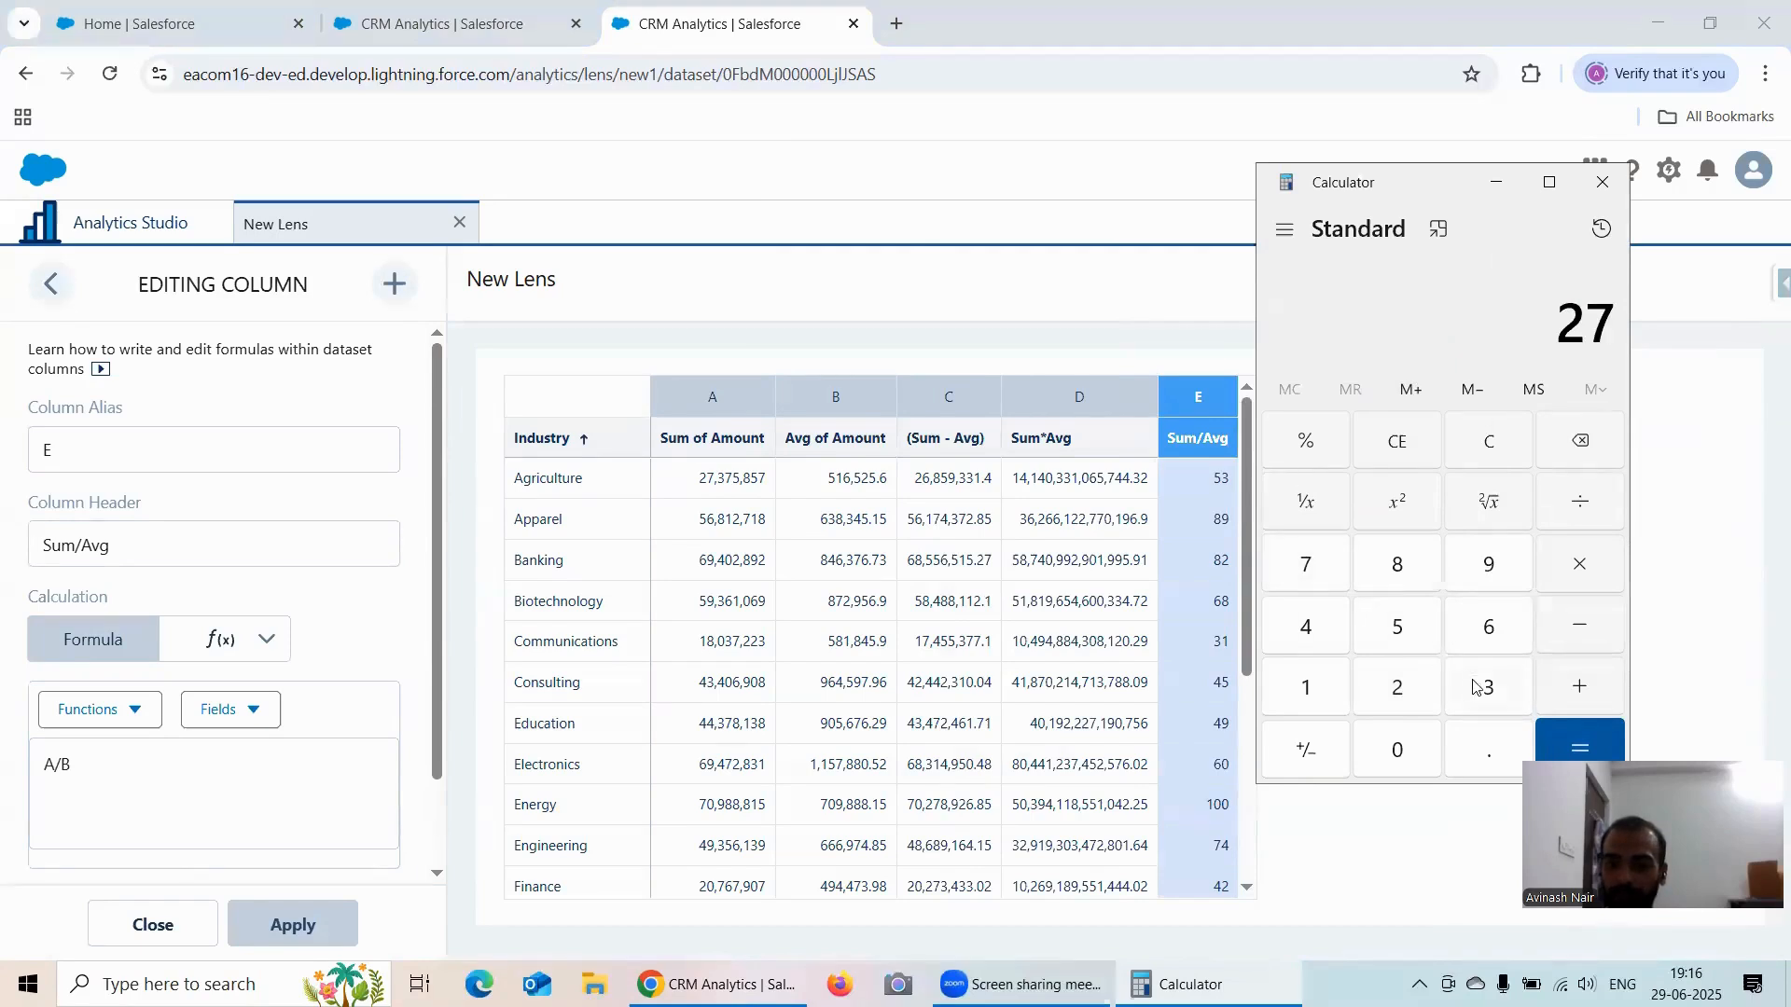
click(1474, 687)
click(1322, 572)
click(1392, 619)
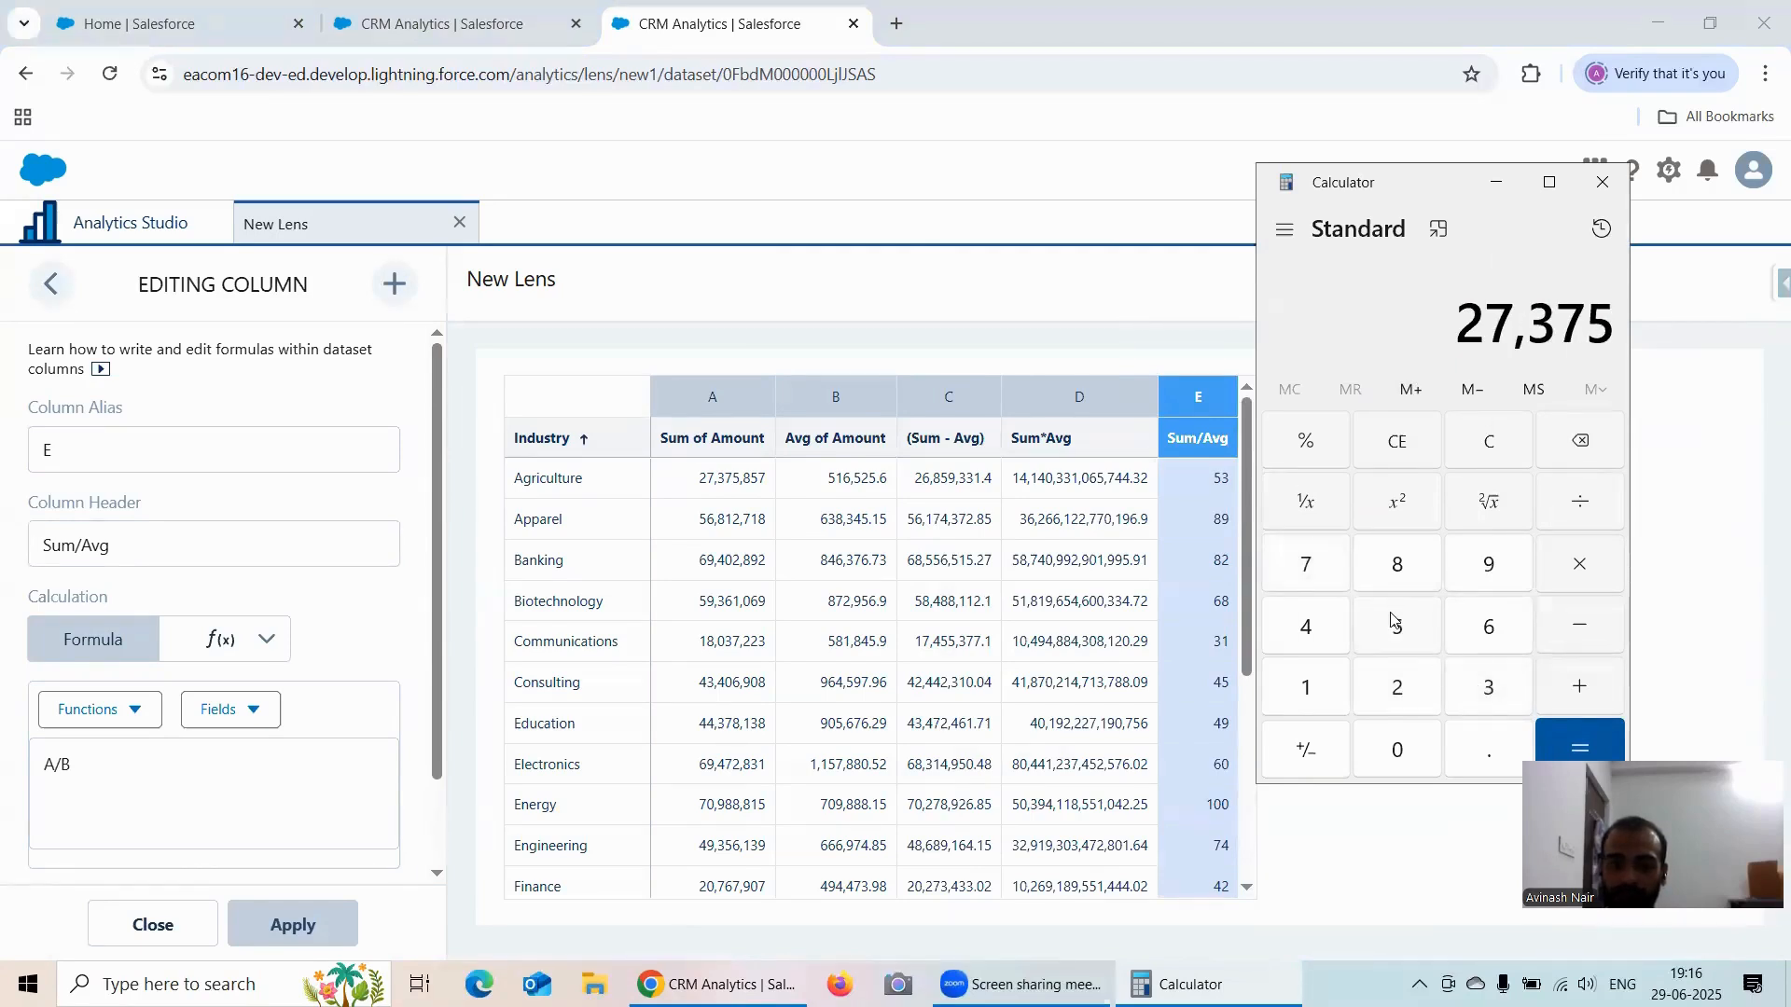
click(1396, 564)
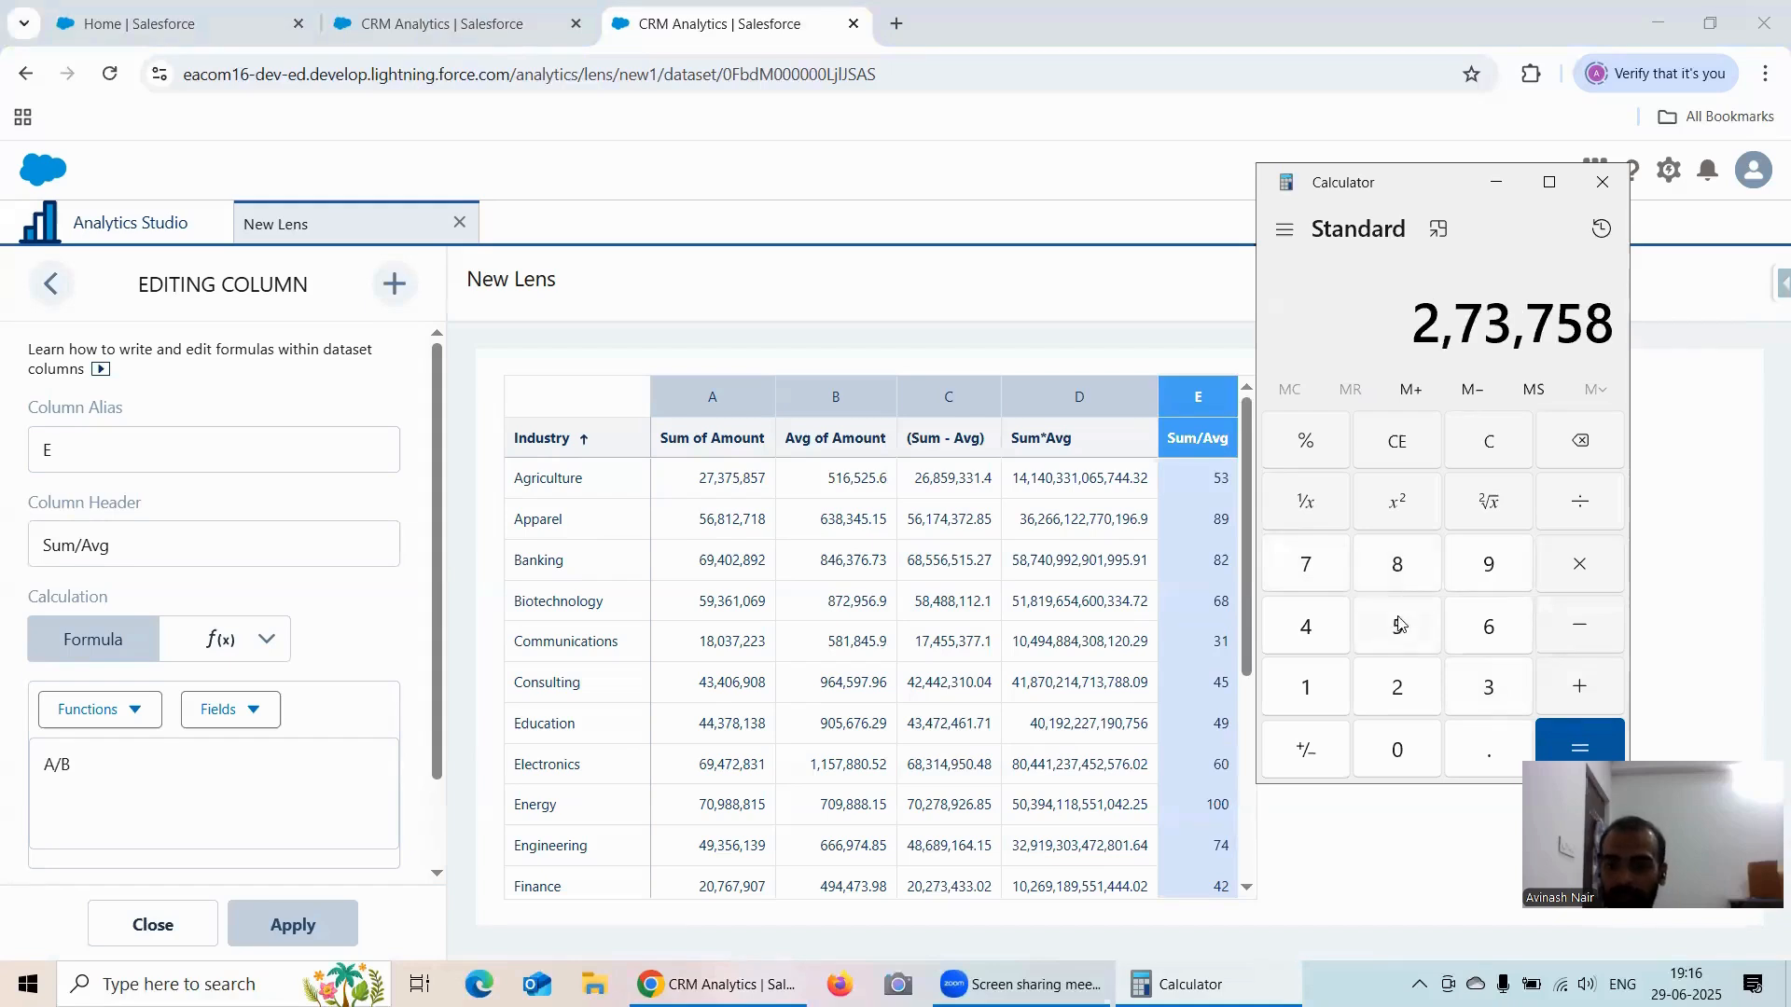
click(1396, 626)
click(1306, 564)
click(1582, 626)
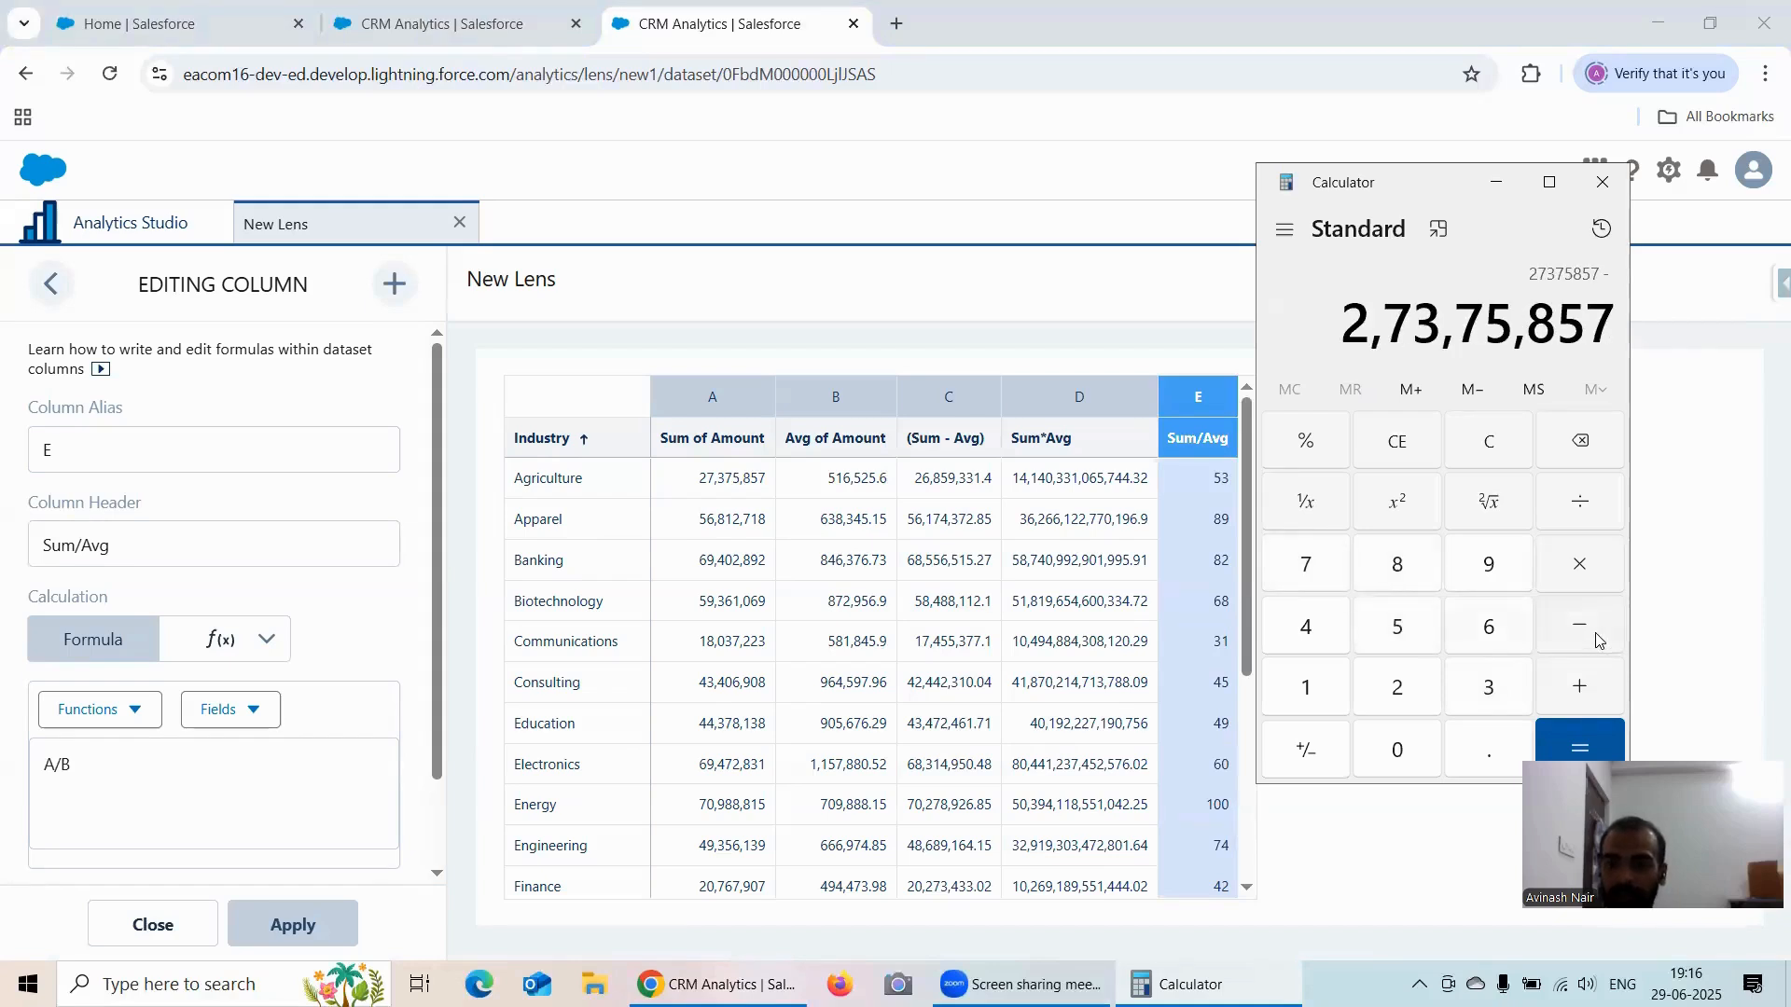
click(1410, 625)
click(1315, 687)
click(1487, 625)
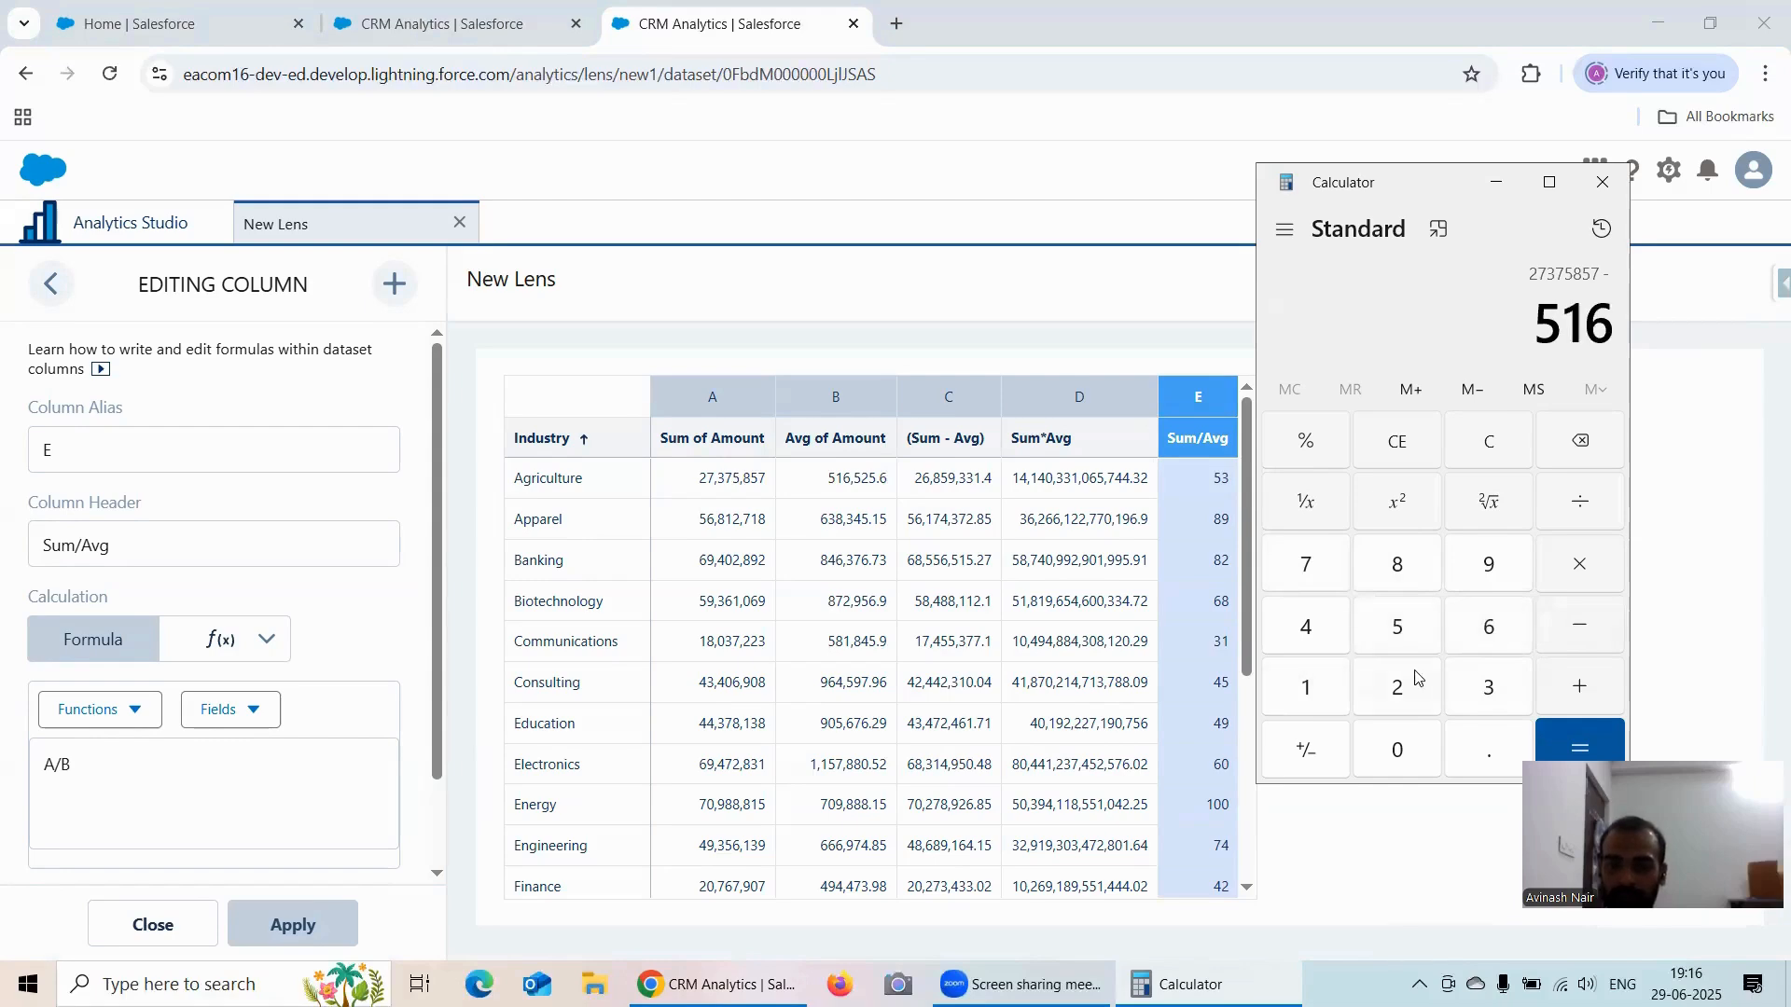
click(1397, 626)
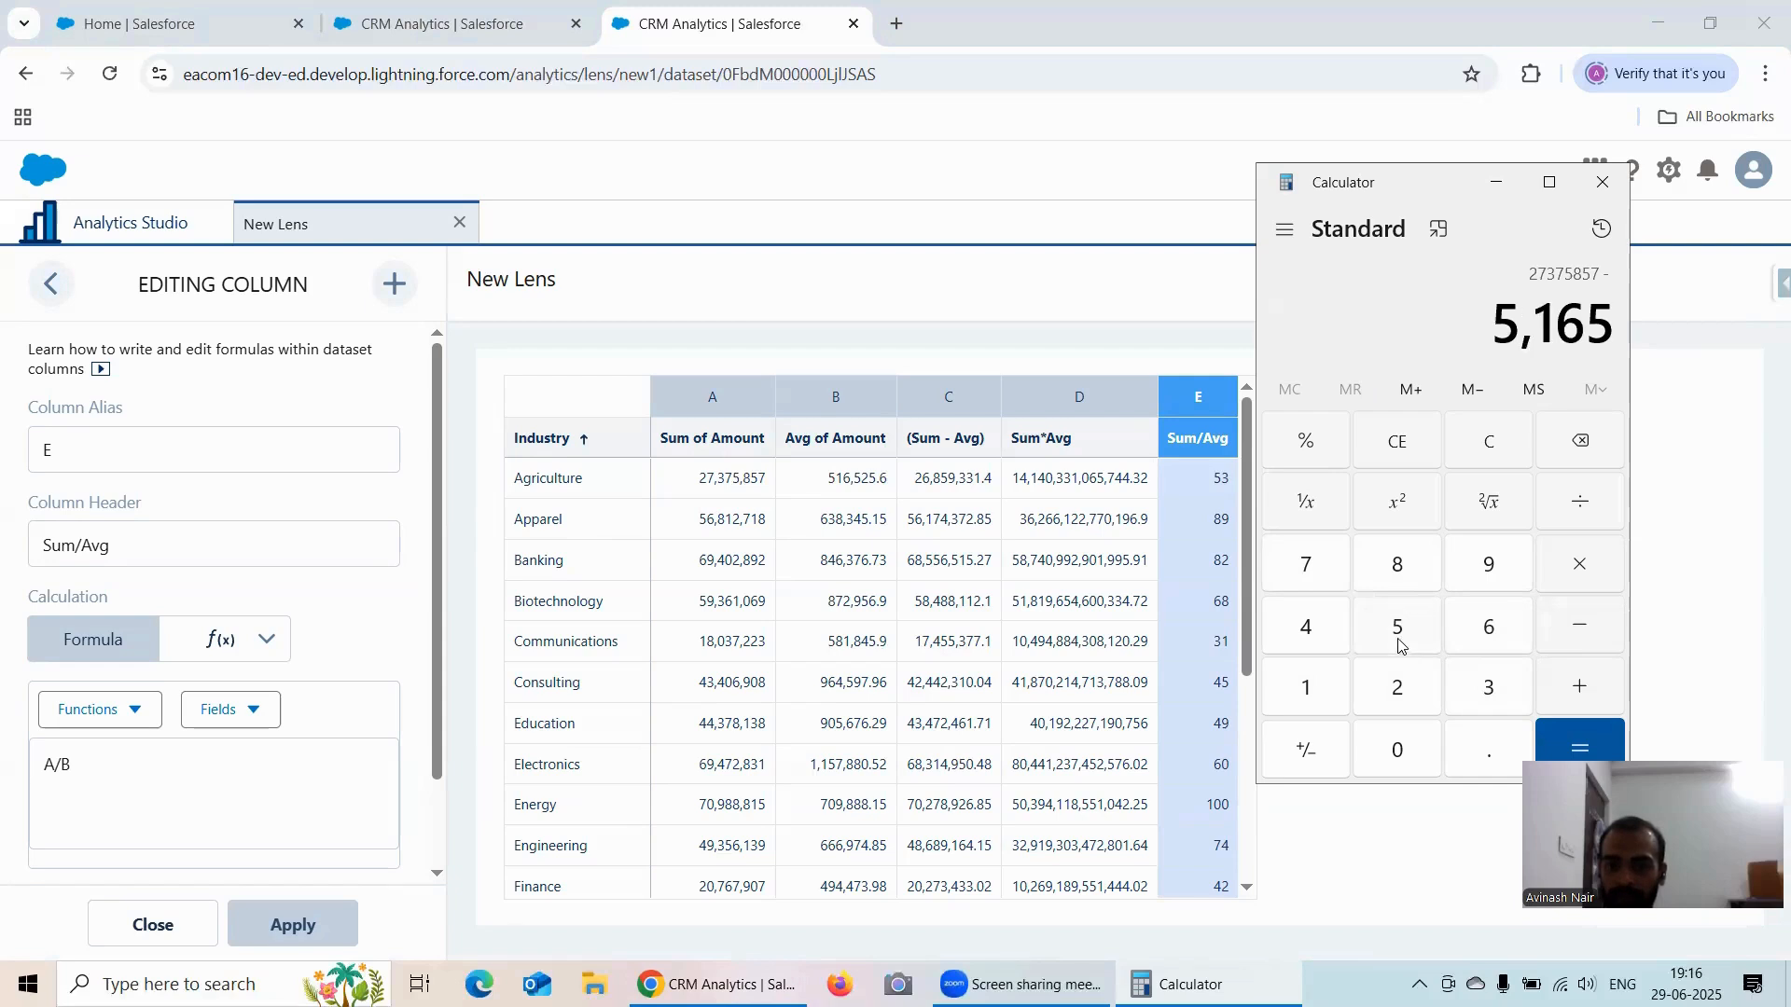
click(1399, 687)
click(1397, 627)
click(1488, 752)
click(1488, 626)
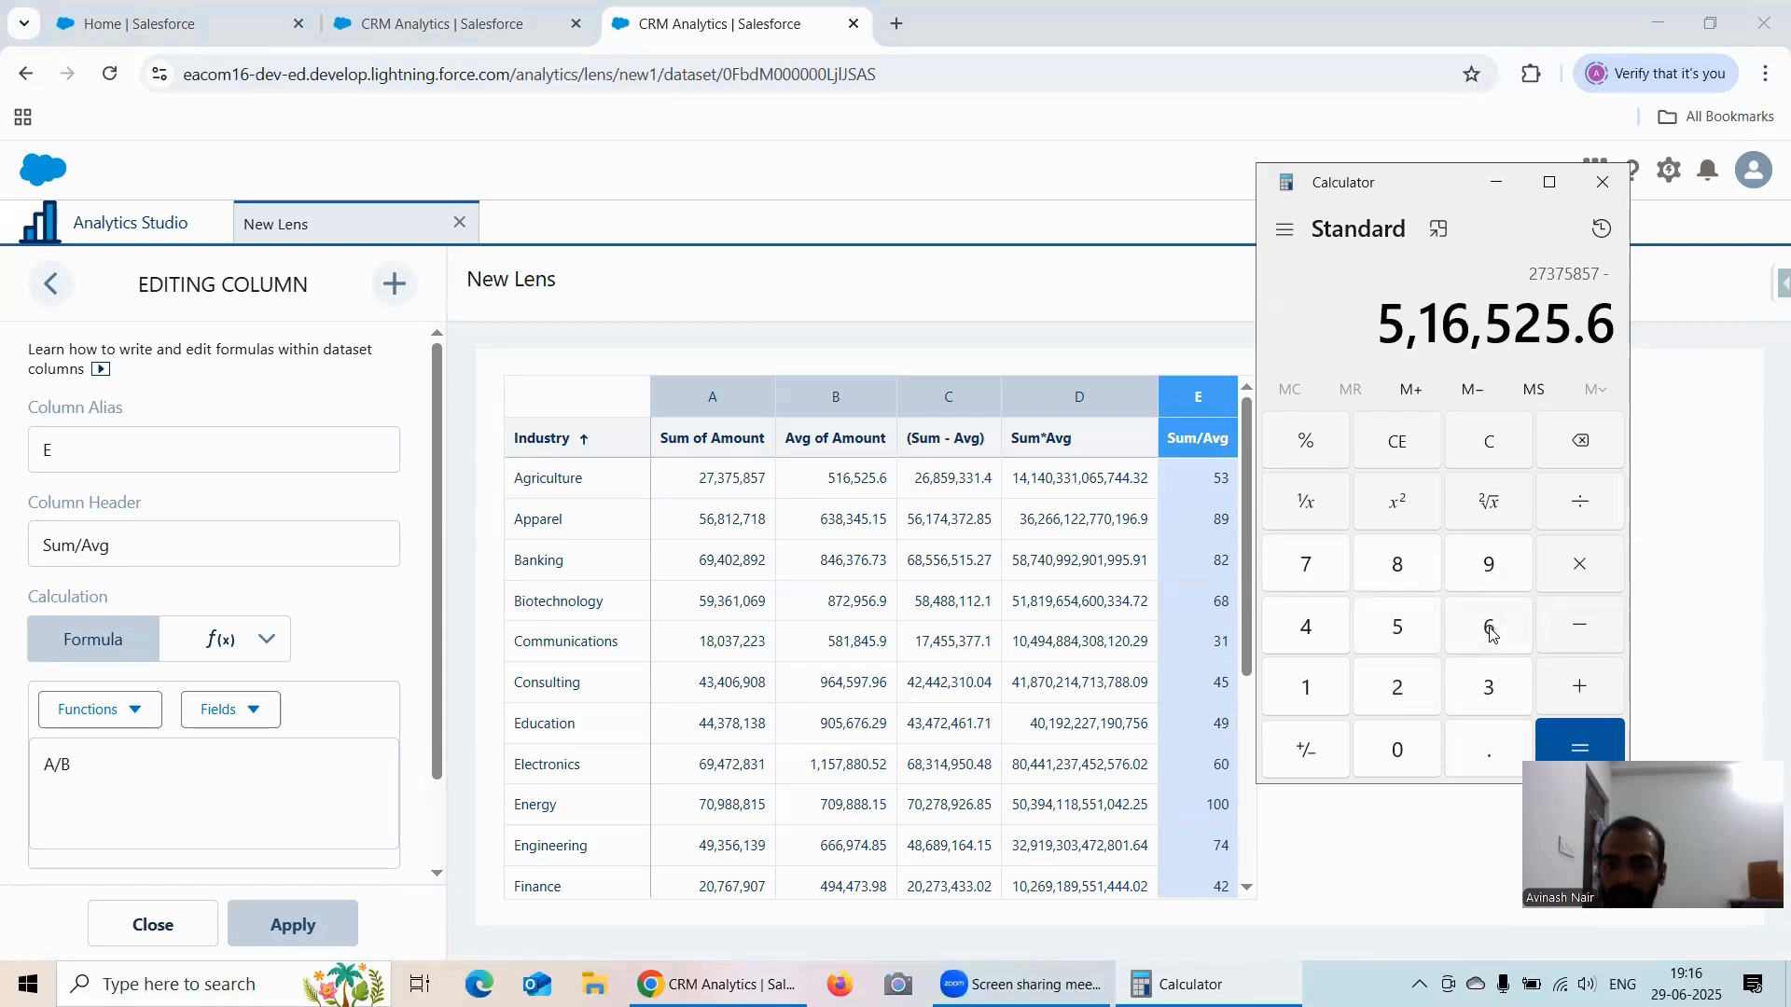
click(1571, 738)
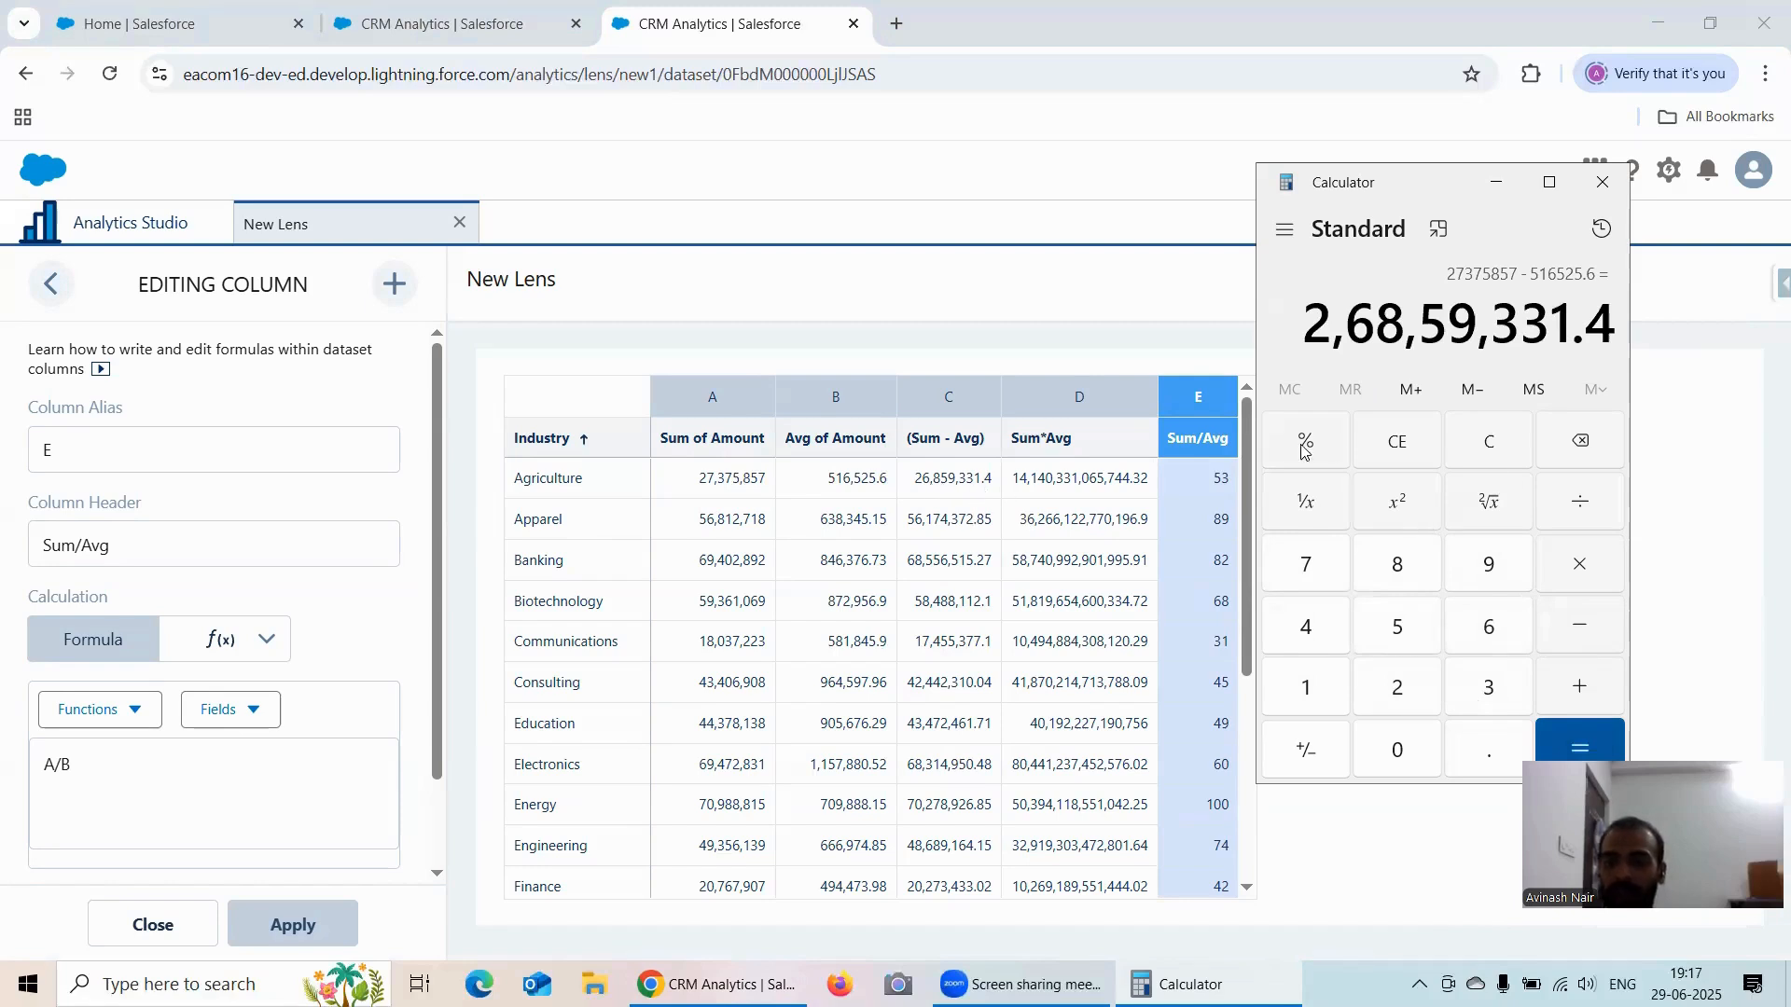
Step: Clear Calculator, check Agriculture's Sum/Avg value by calculating 27375857 ÷ 516525.6, and close Calculator
click(1474, 453)
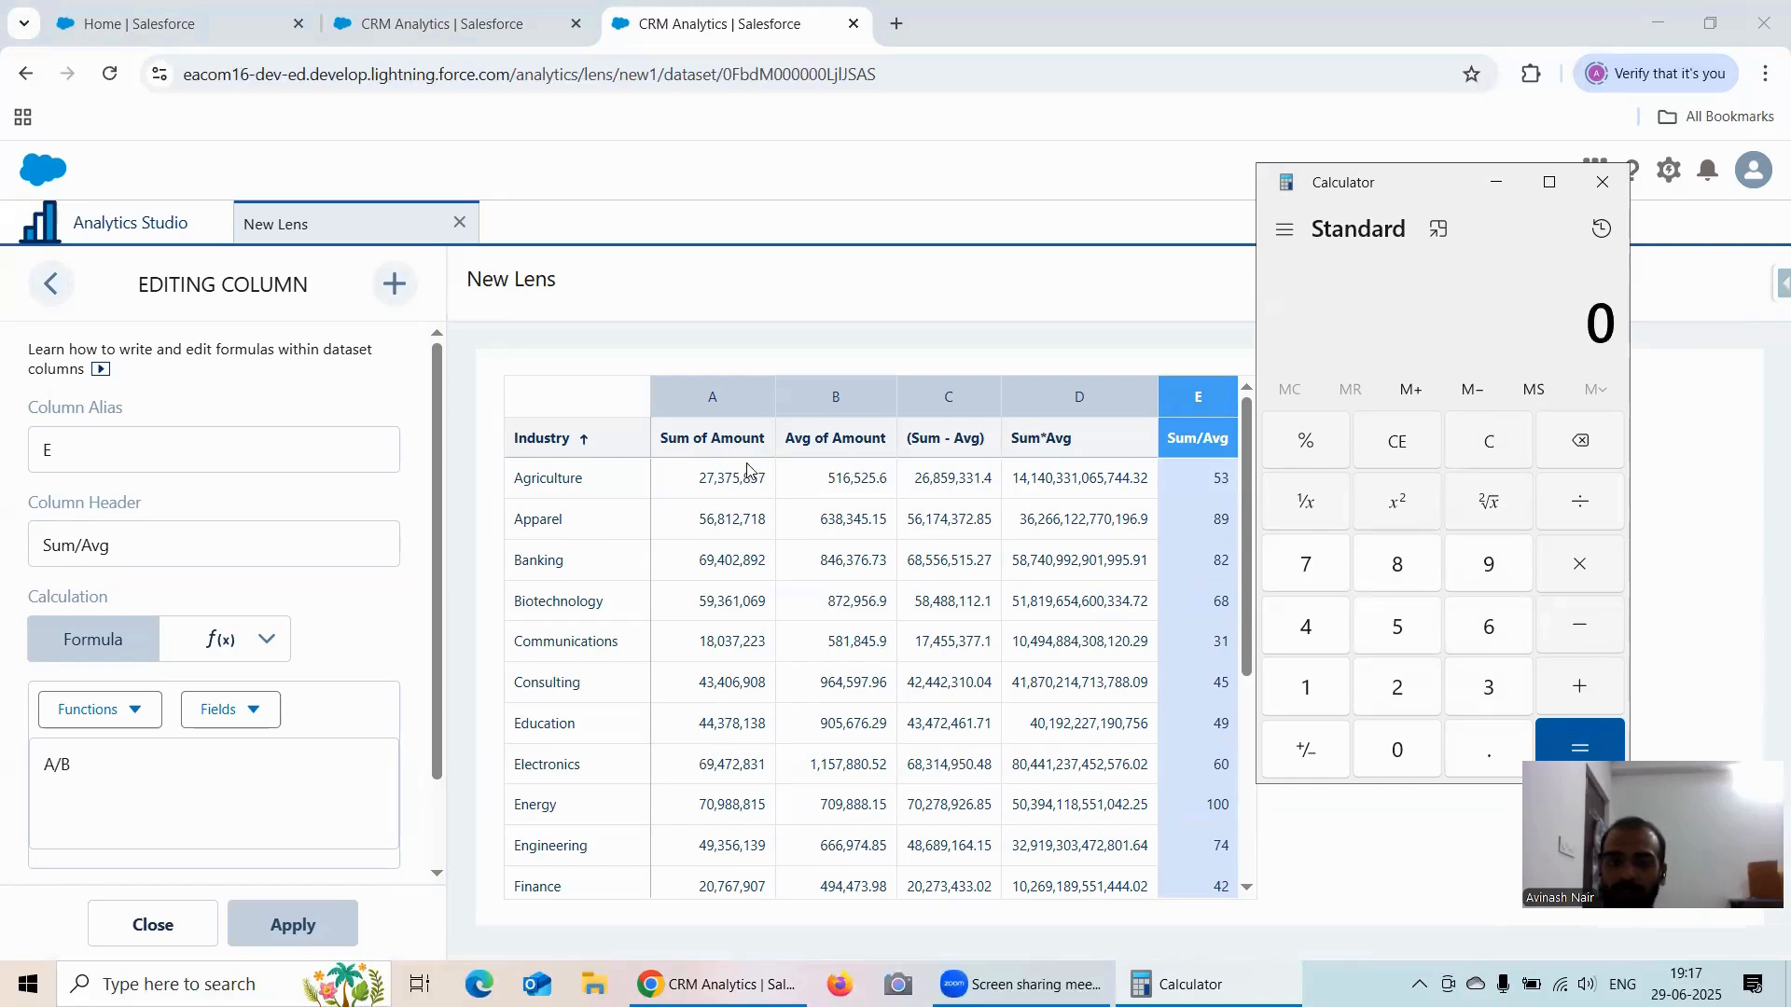
click(1402, 691)
click(1318, 560)
click(1478, 679)
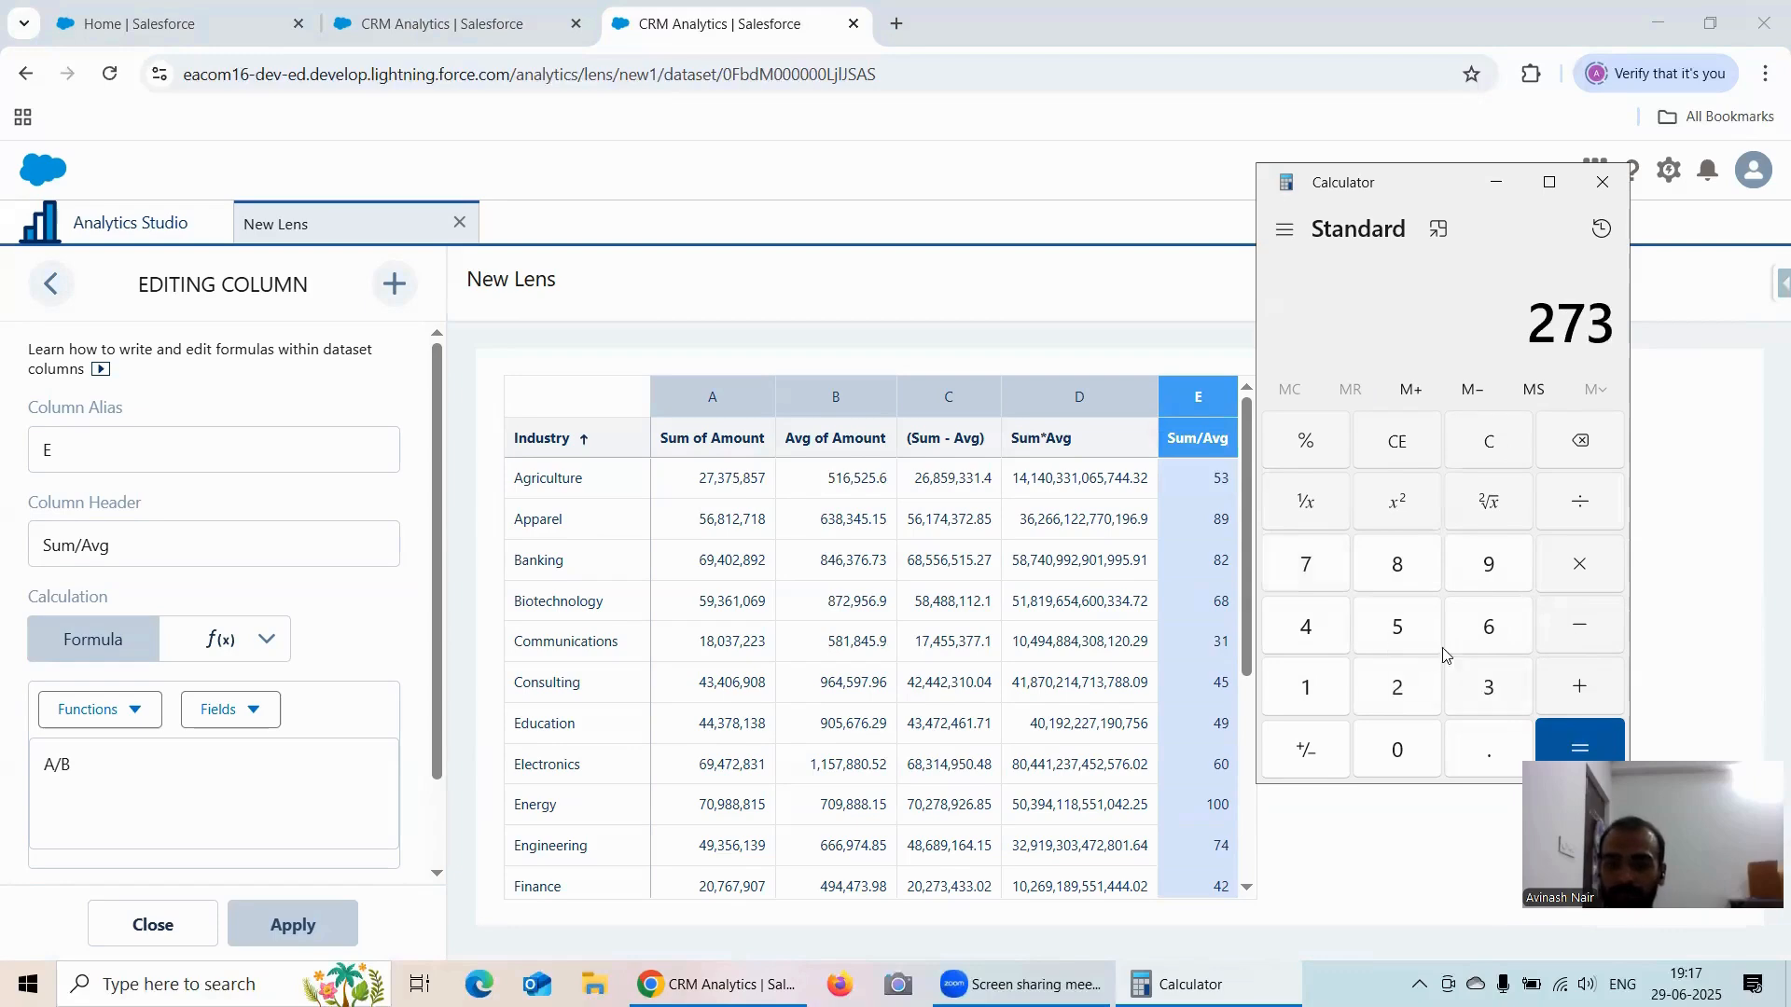
click(1317, 565)
click(1396, 623)
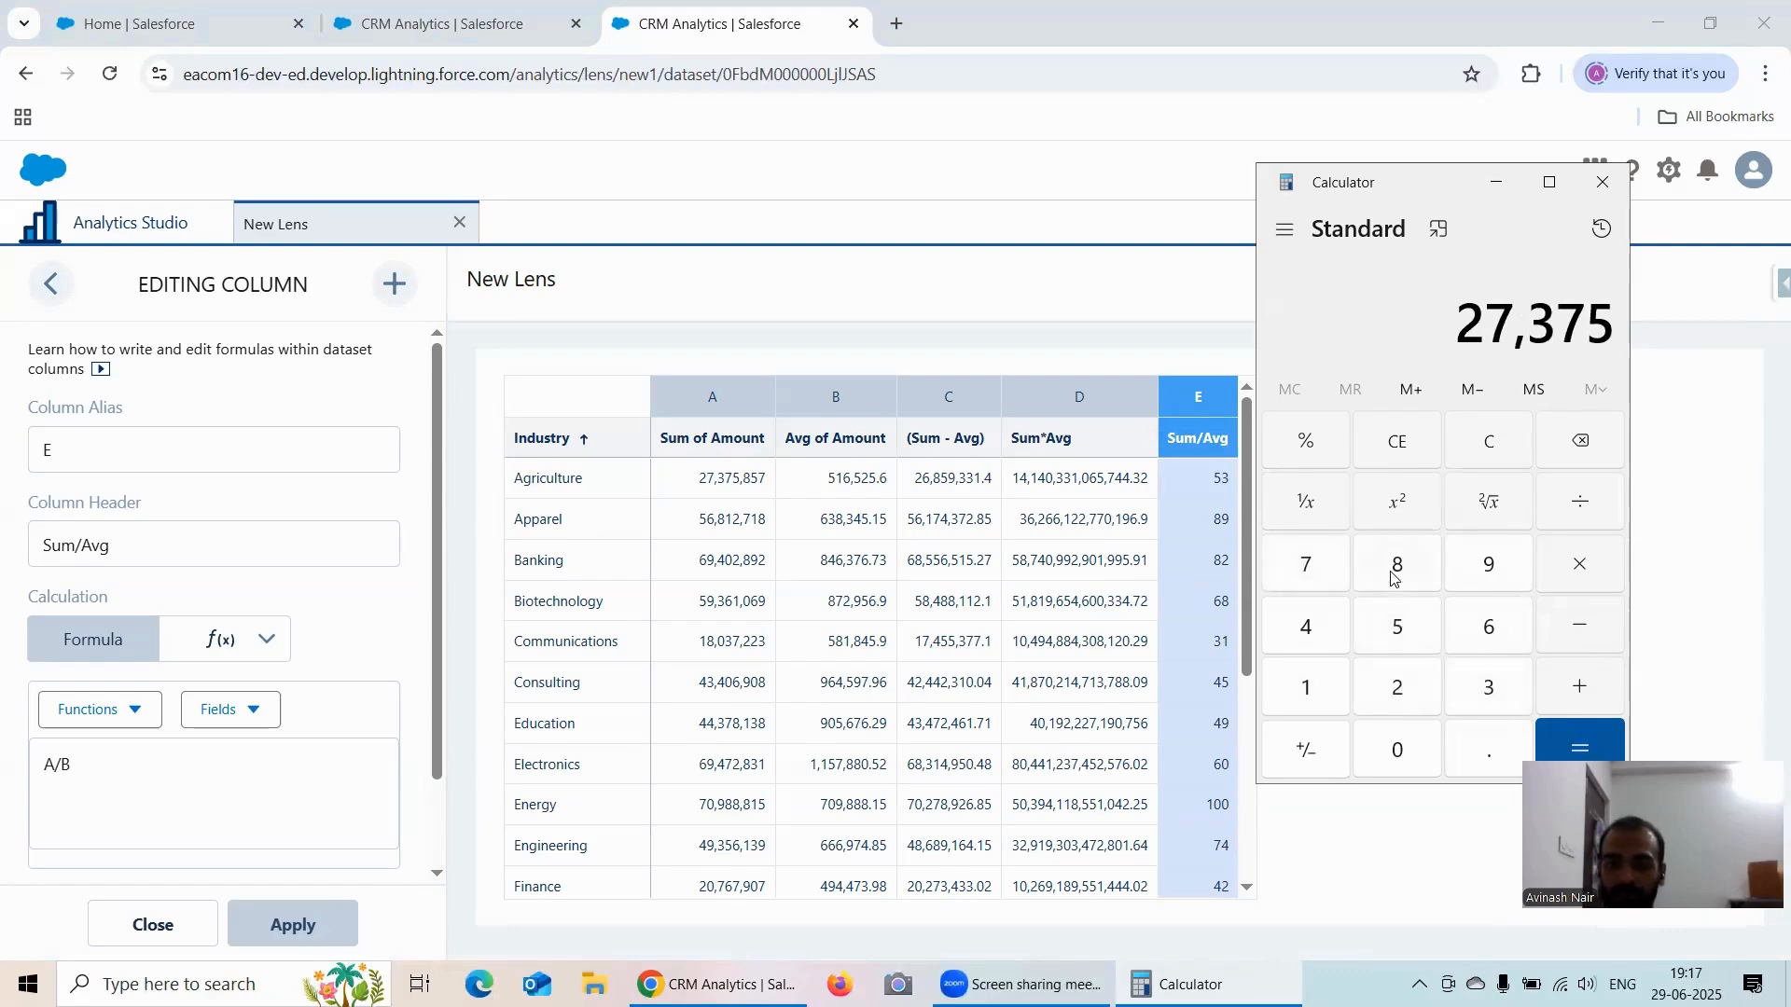
click(1395, 569)
click(1396, 620)
click(1303, 566)
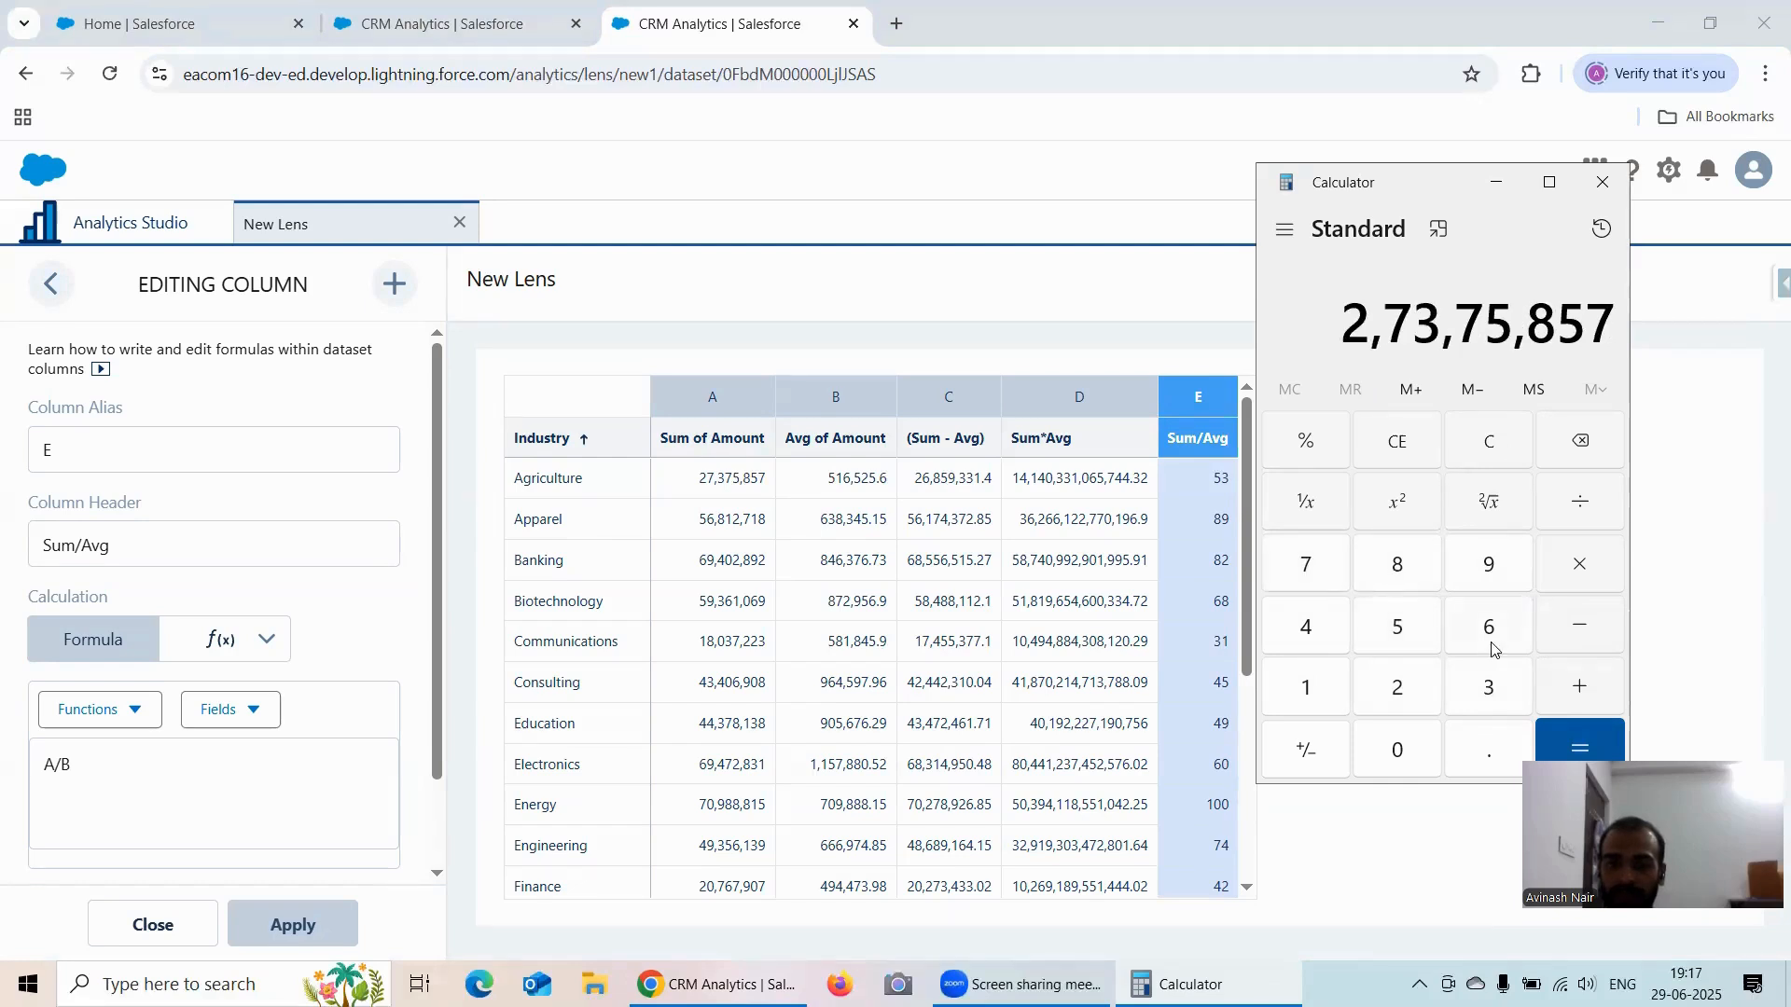
click(1590, 503)
click(1396, 623)
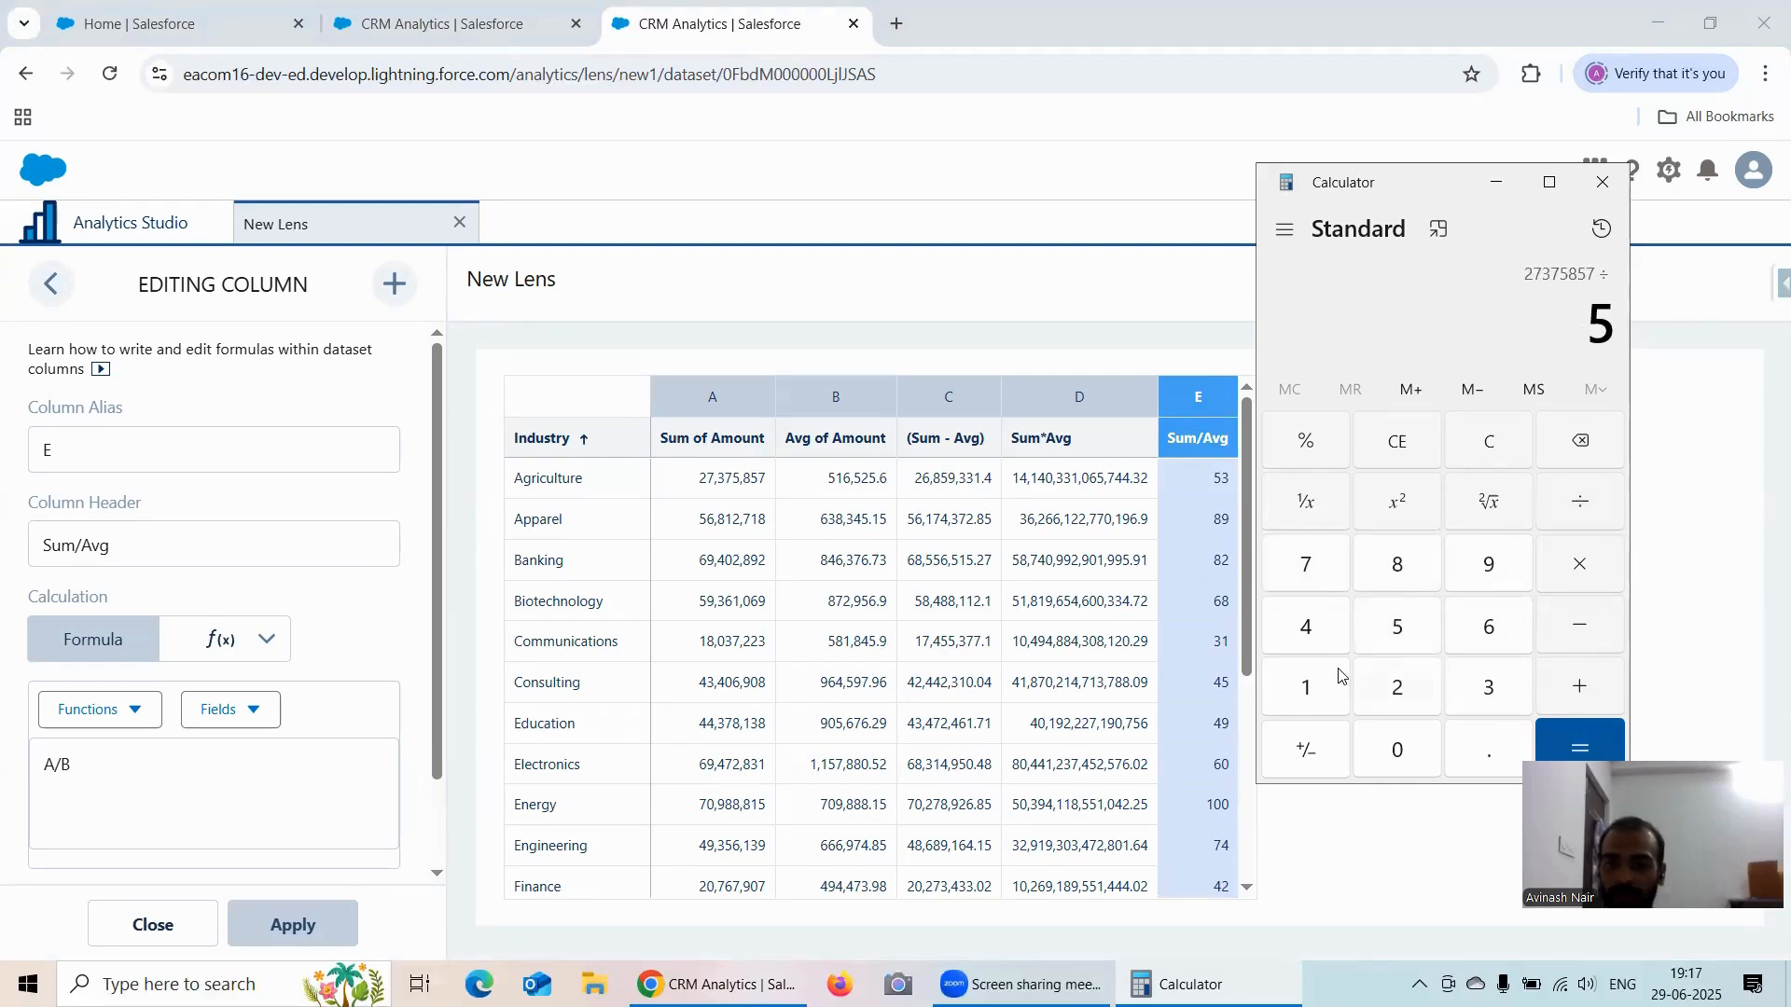
click(1324, 685)
click(1494, 628)
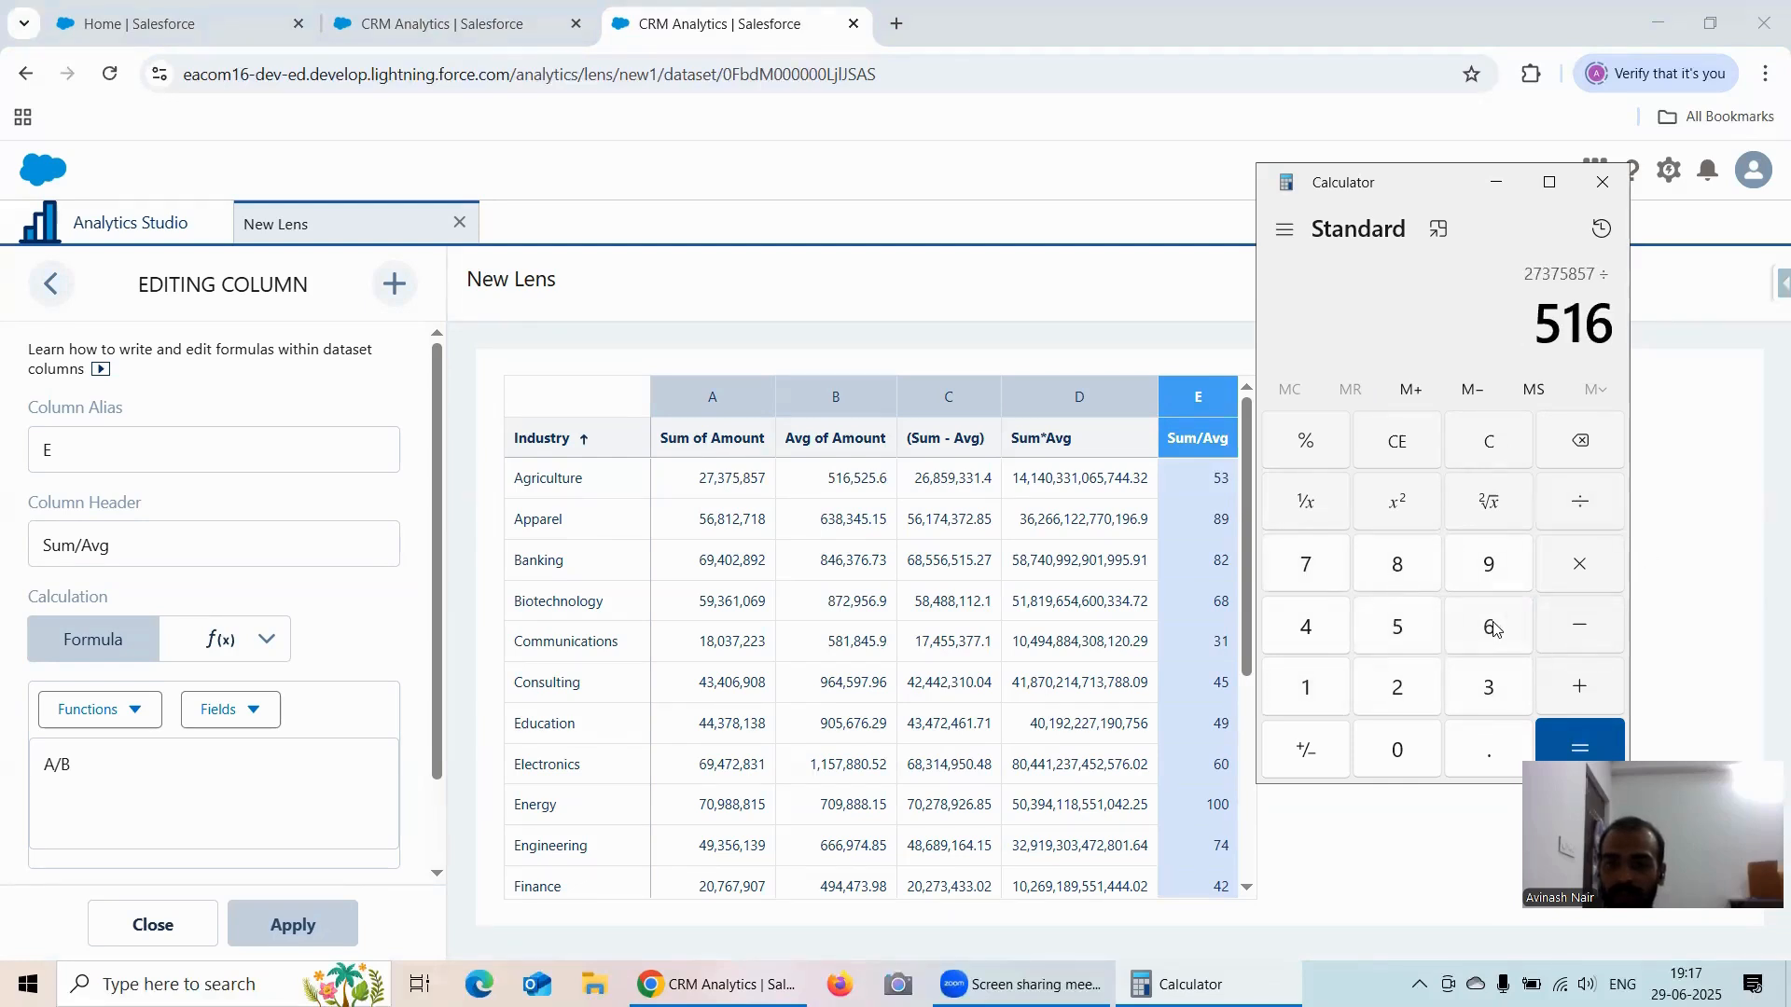
click(1396, 624)
click(1396, 687)
click(1397, 627)
click(1488, 746)
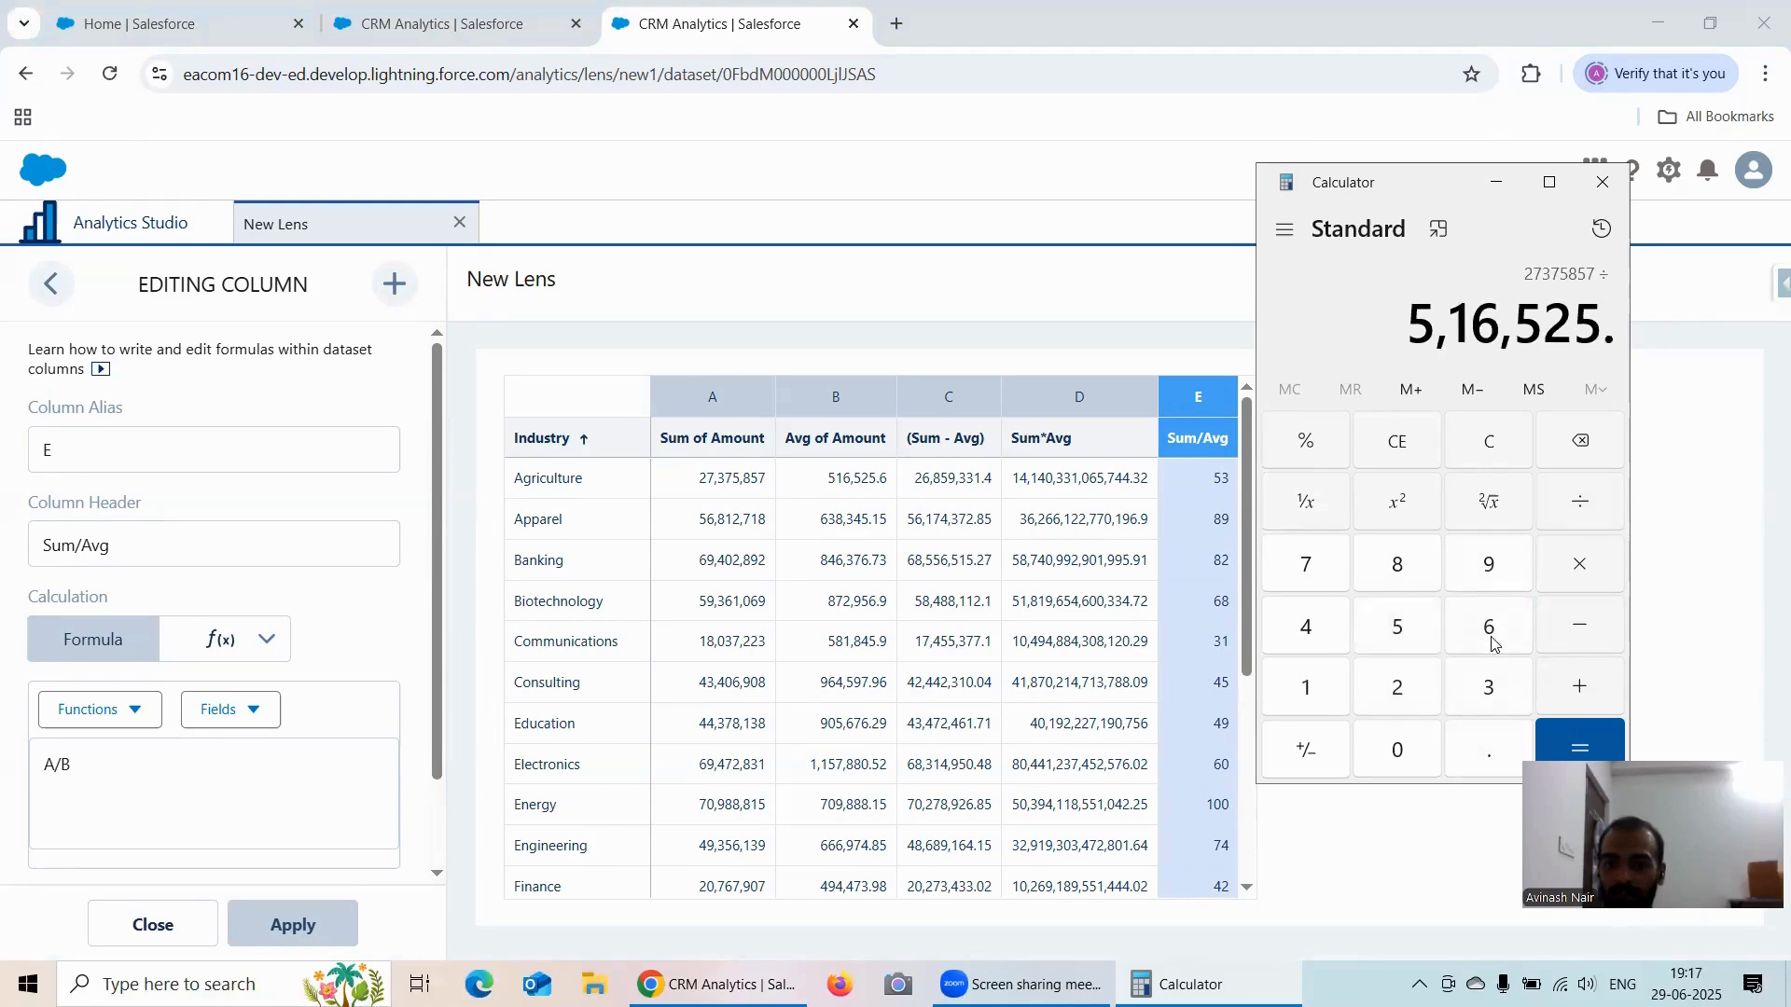
click(1491, 628)
click(1579, 743)
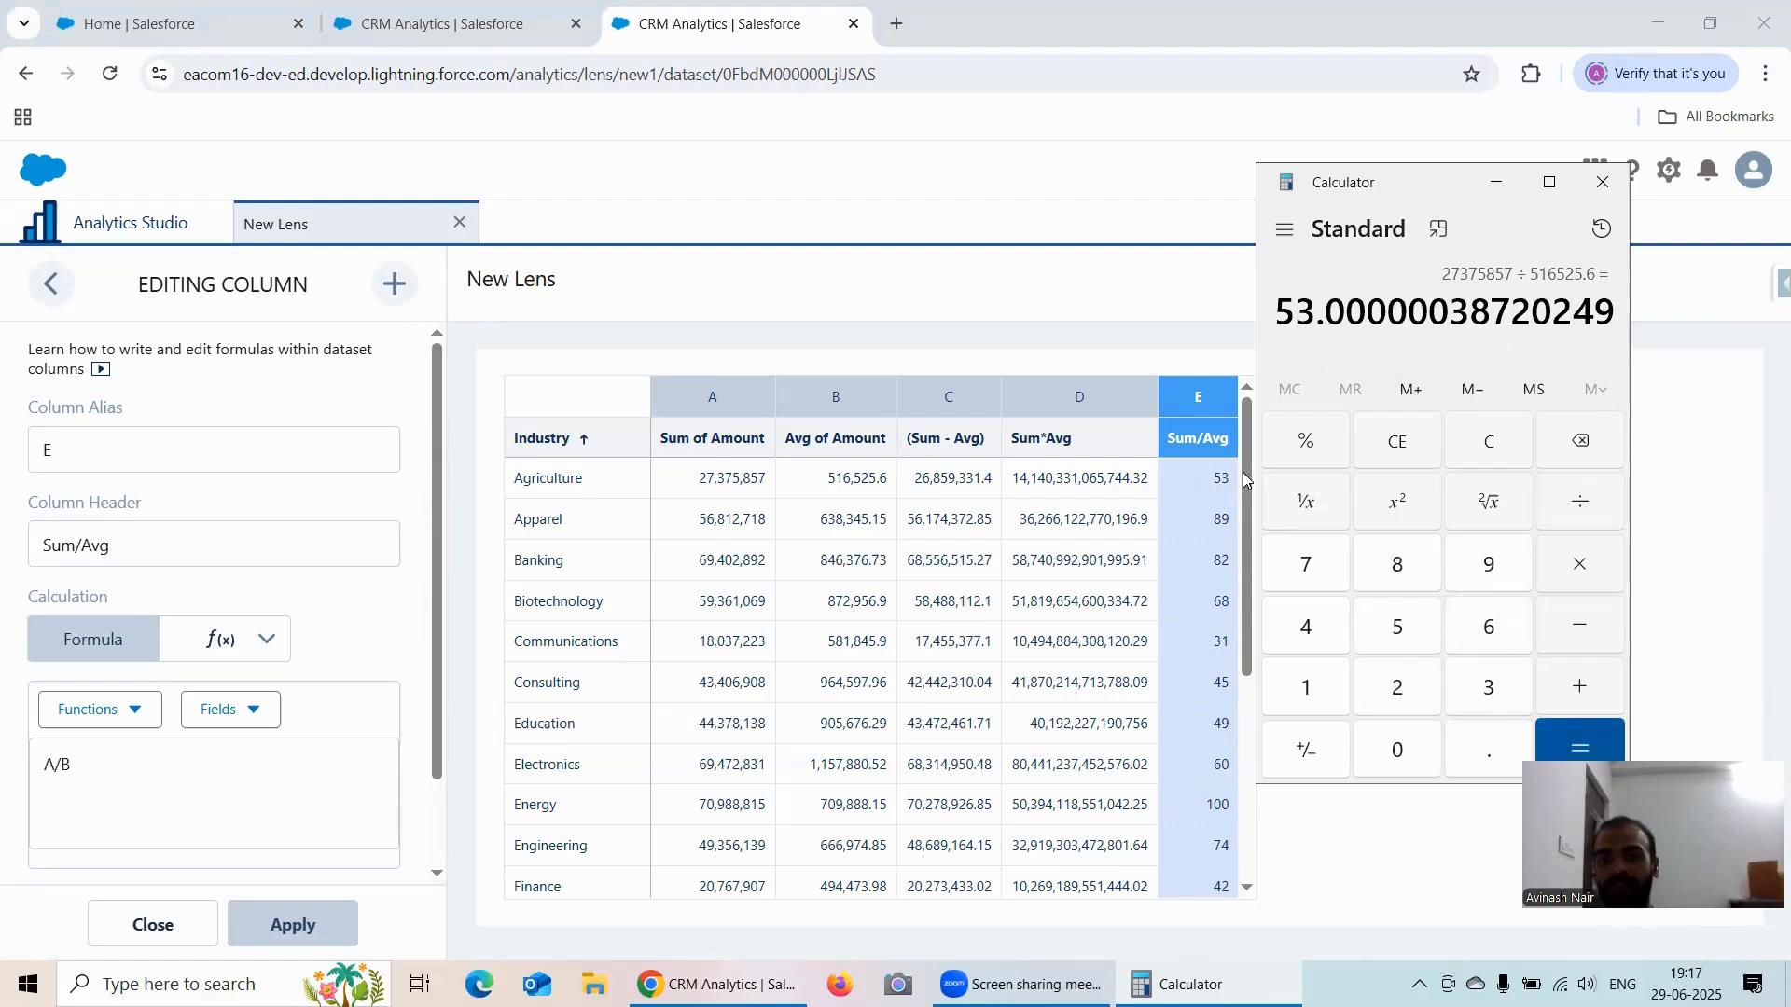
click(1602, 181)
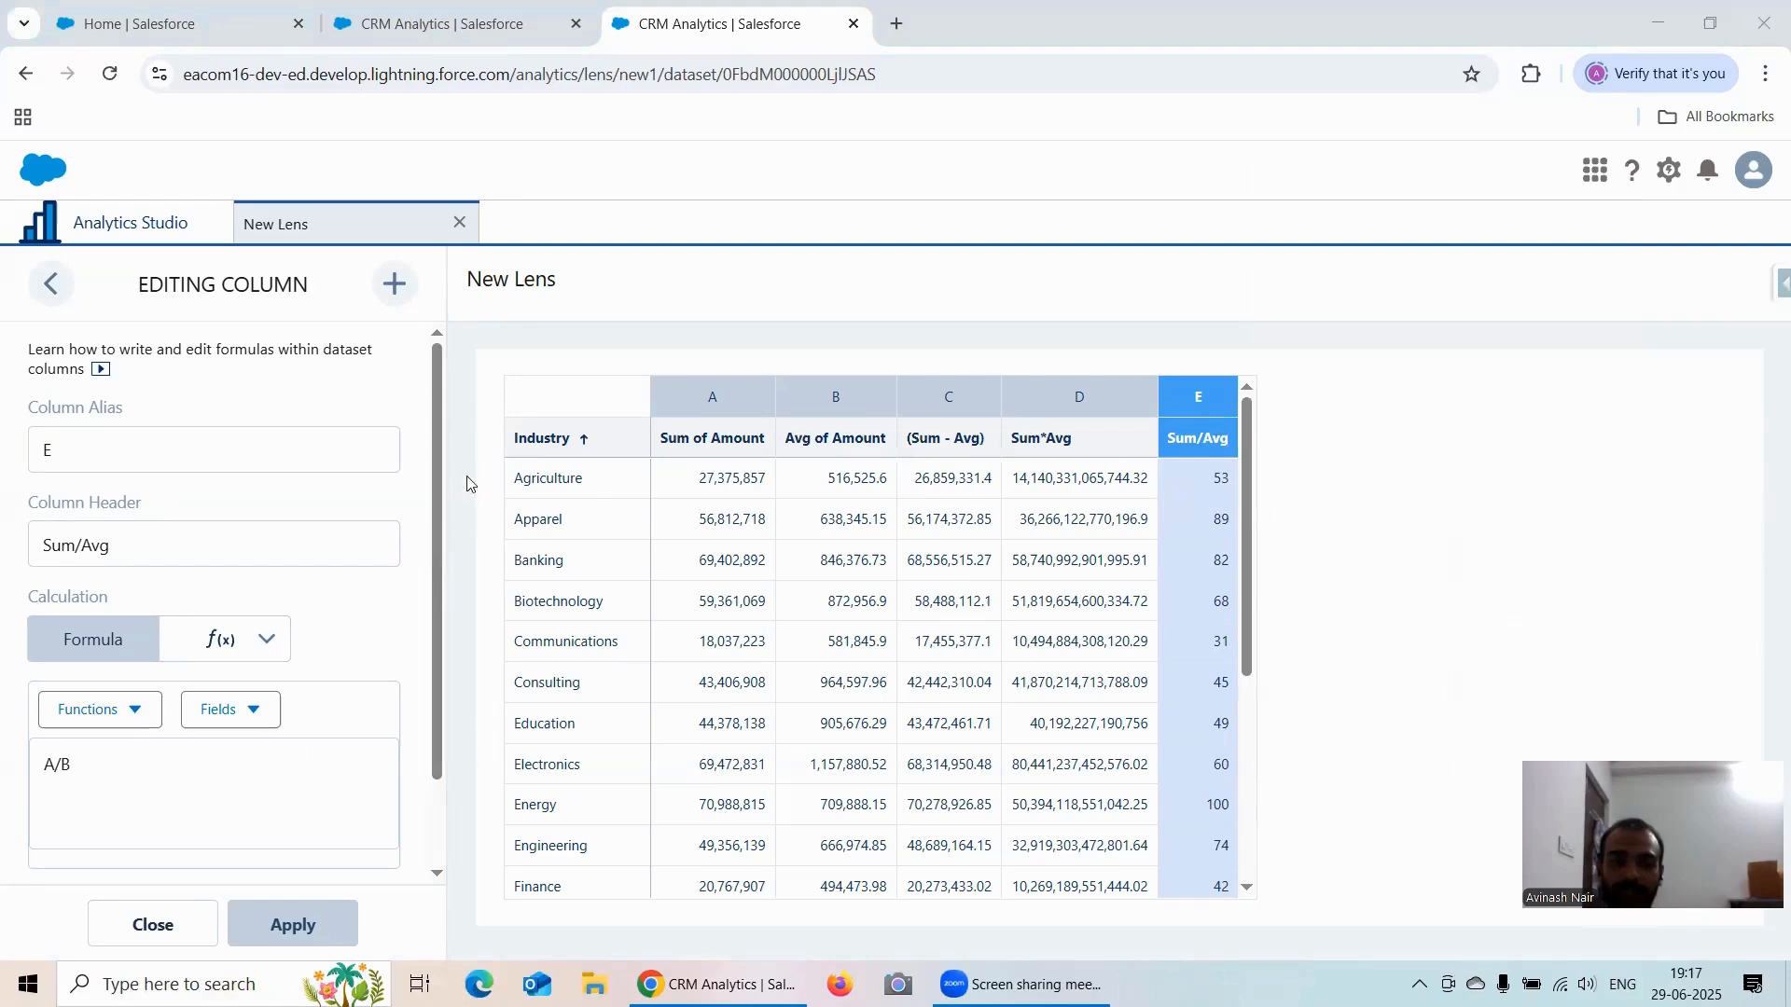
Step: Close the column editor and start saving the lens under the name "Simple Calculation In Compare Table"
click(184, 926)
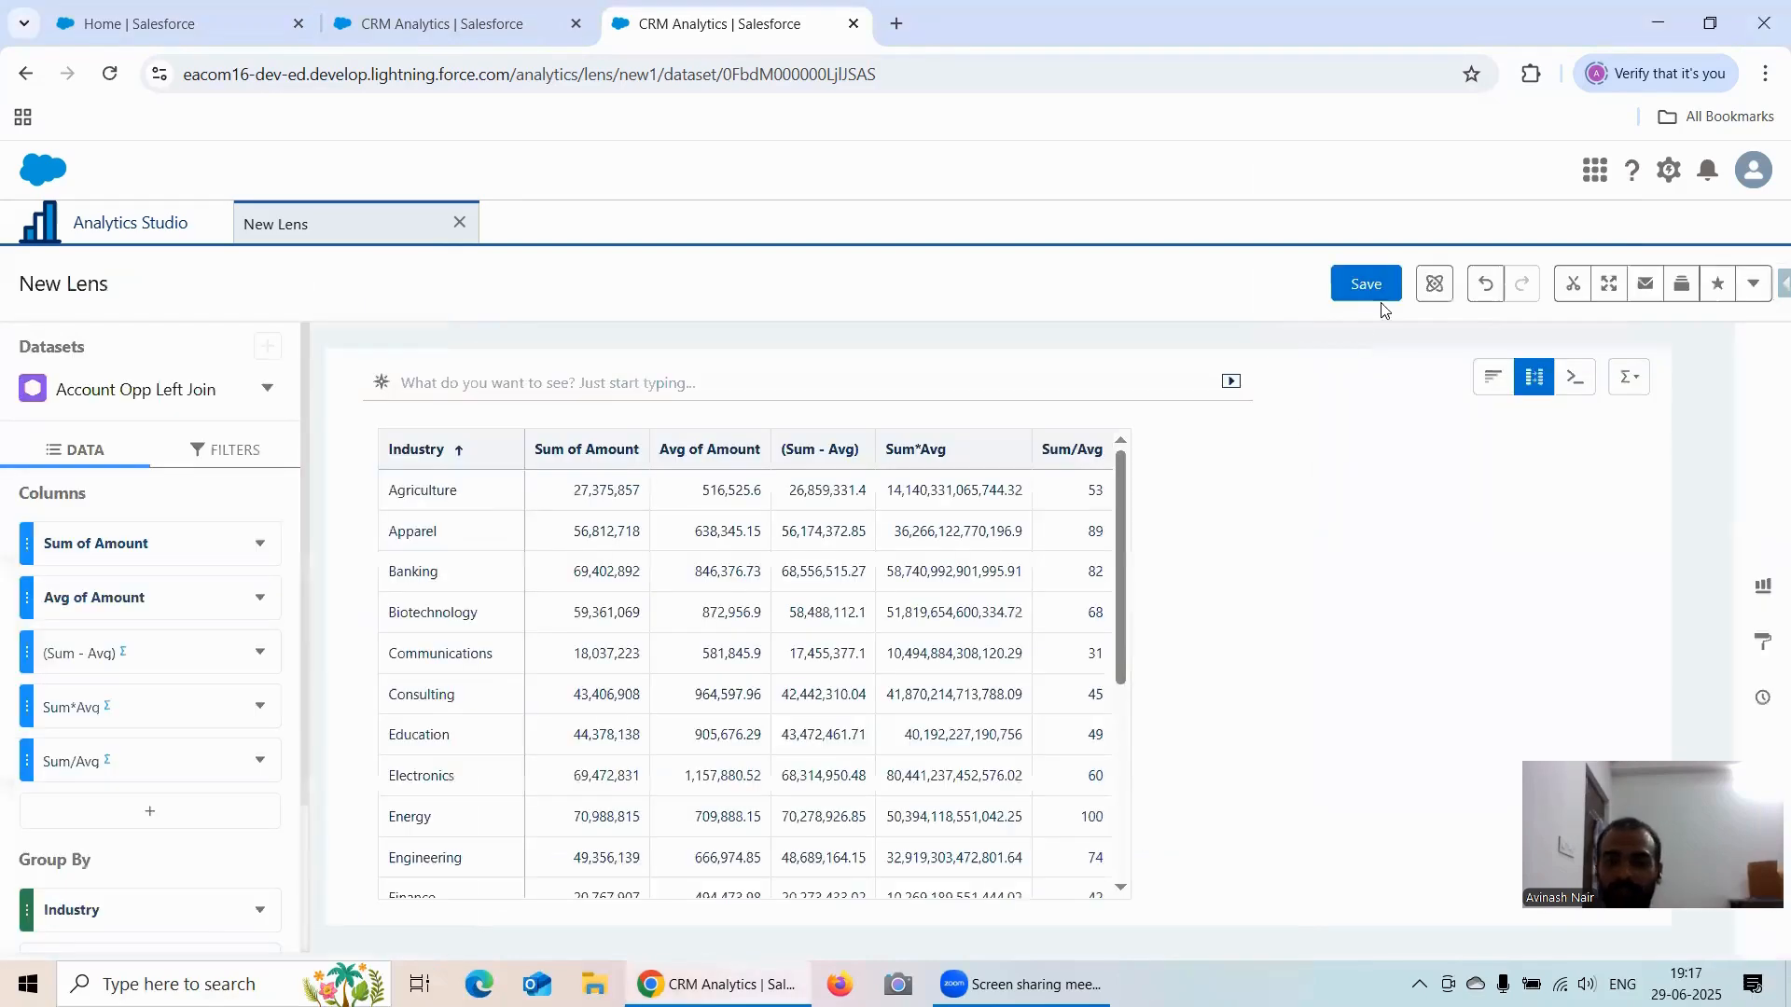
click(1375, 286)
triple_click(791, 373)
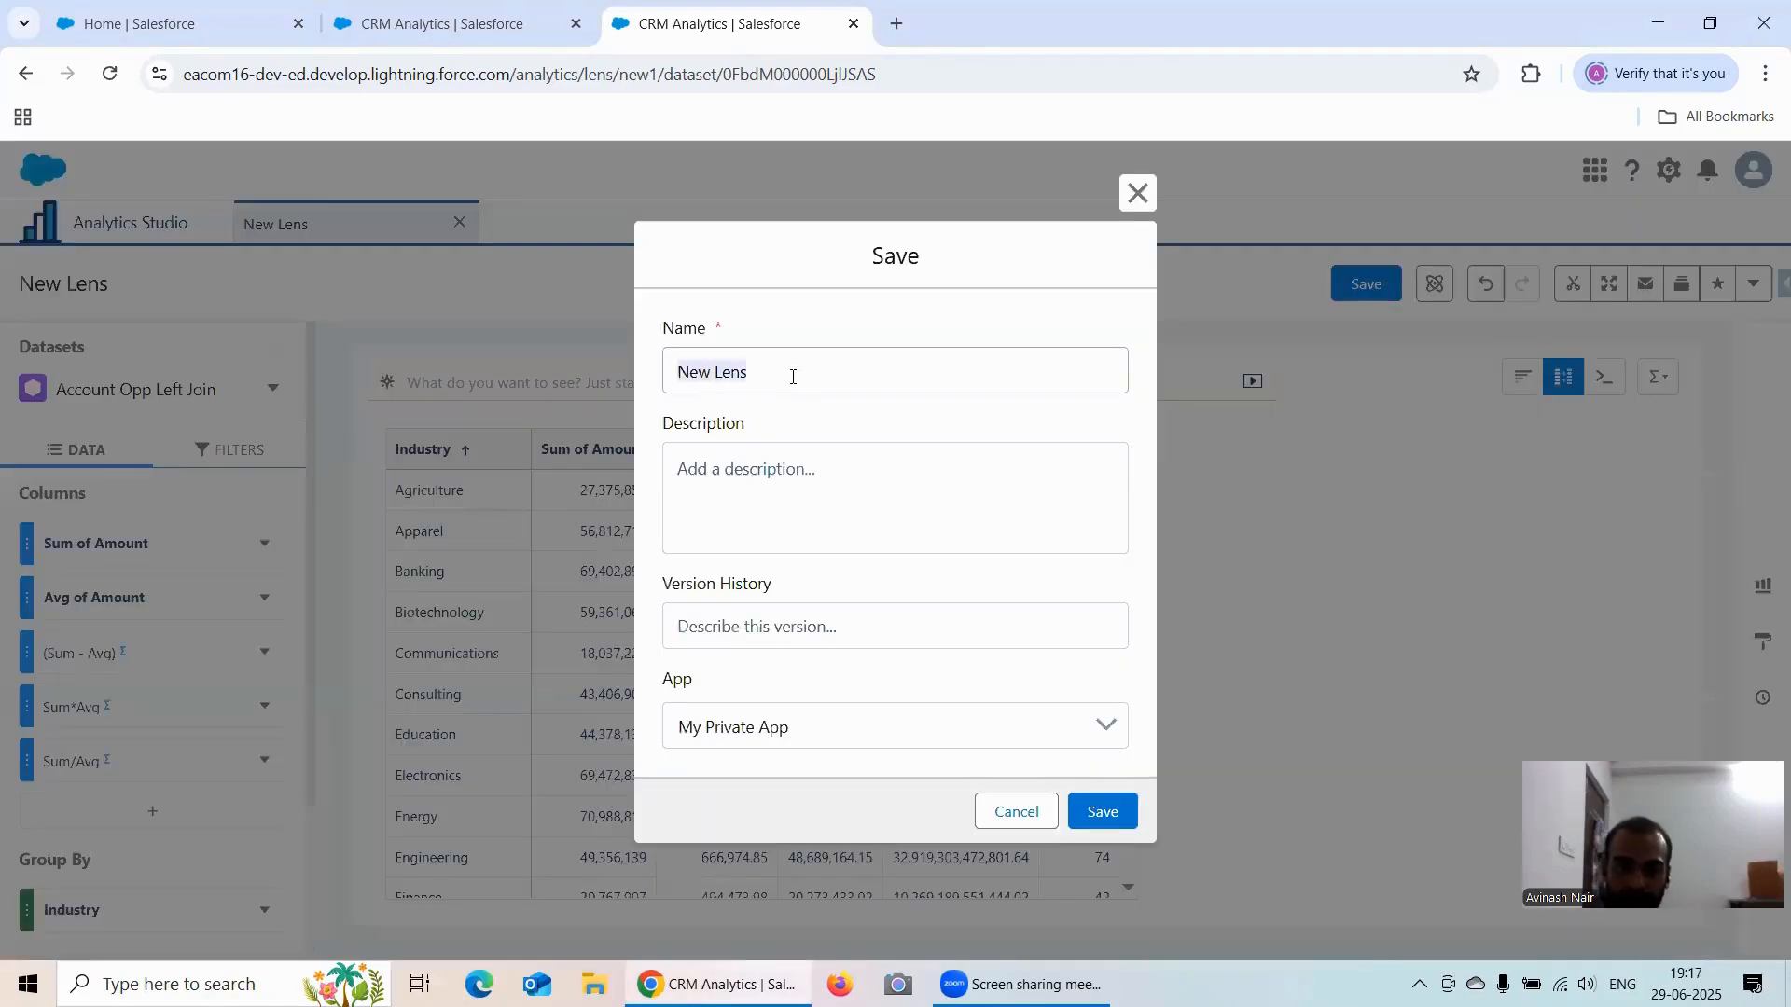
text(Simp)
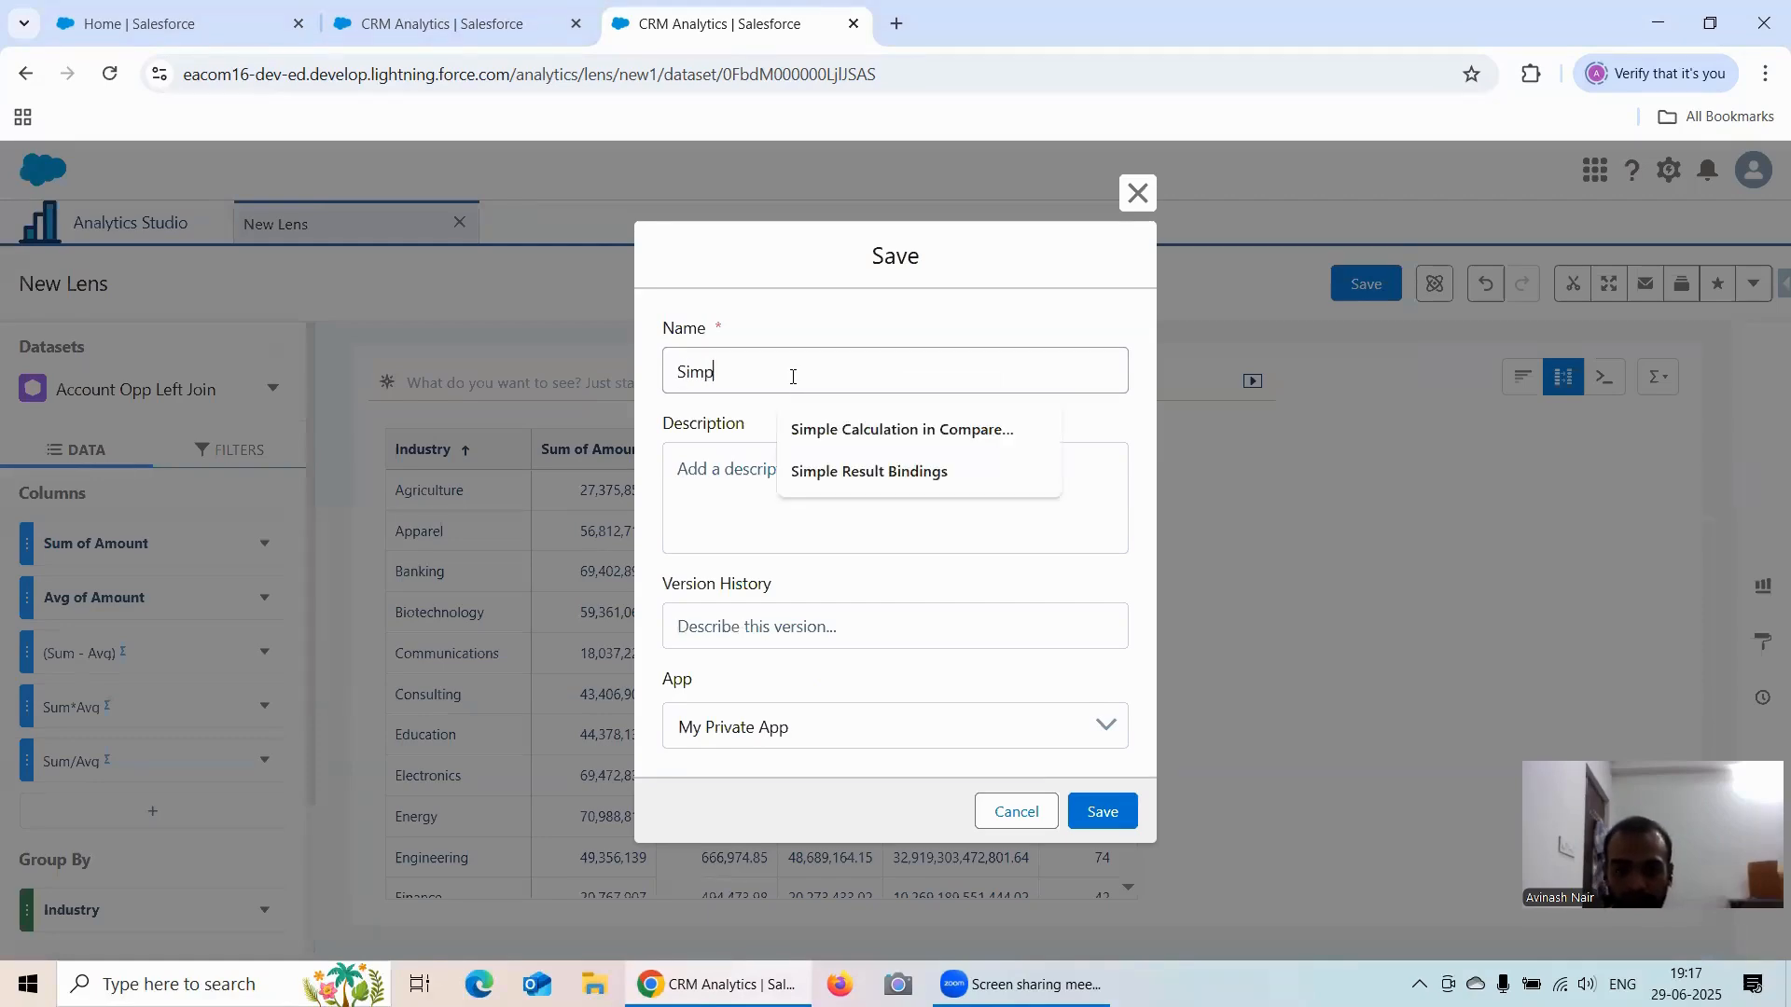
text(le Cal)
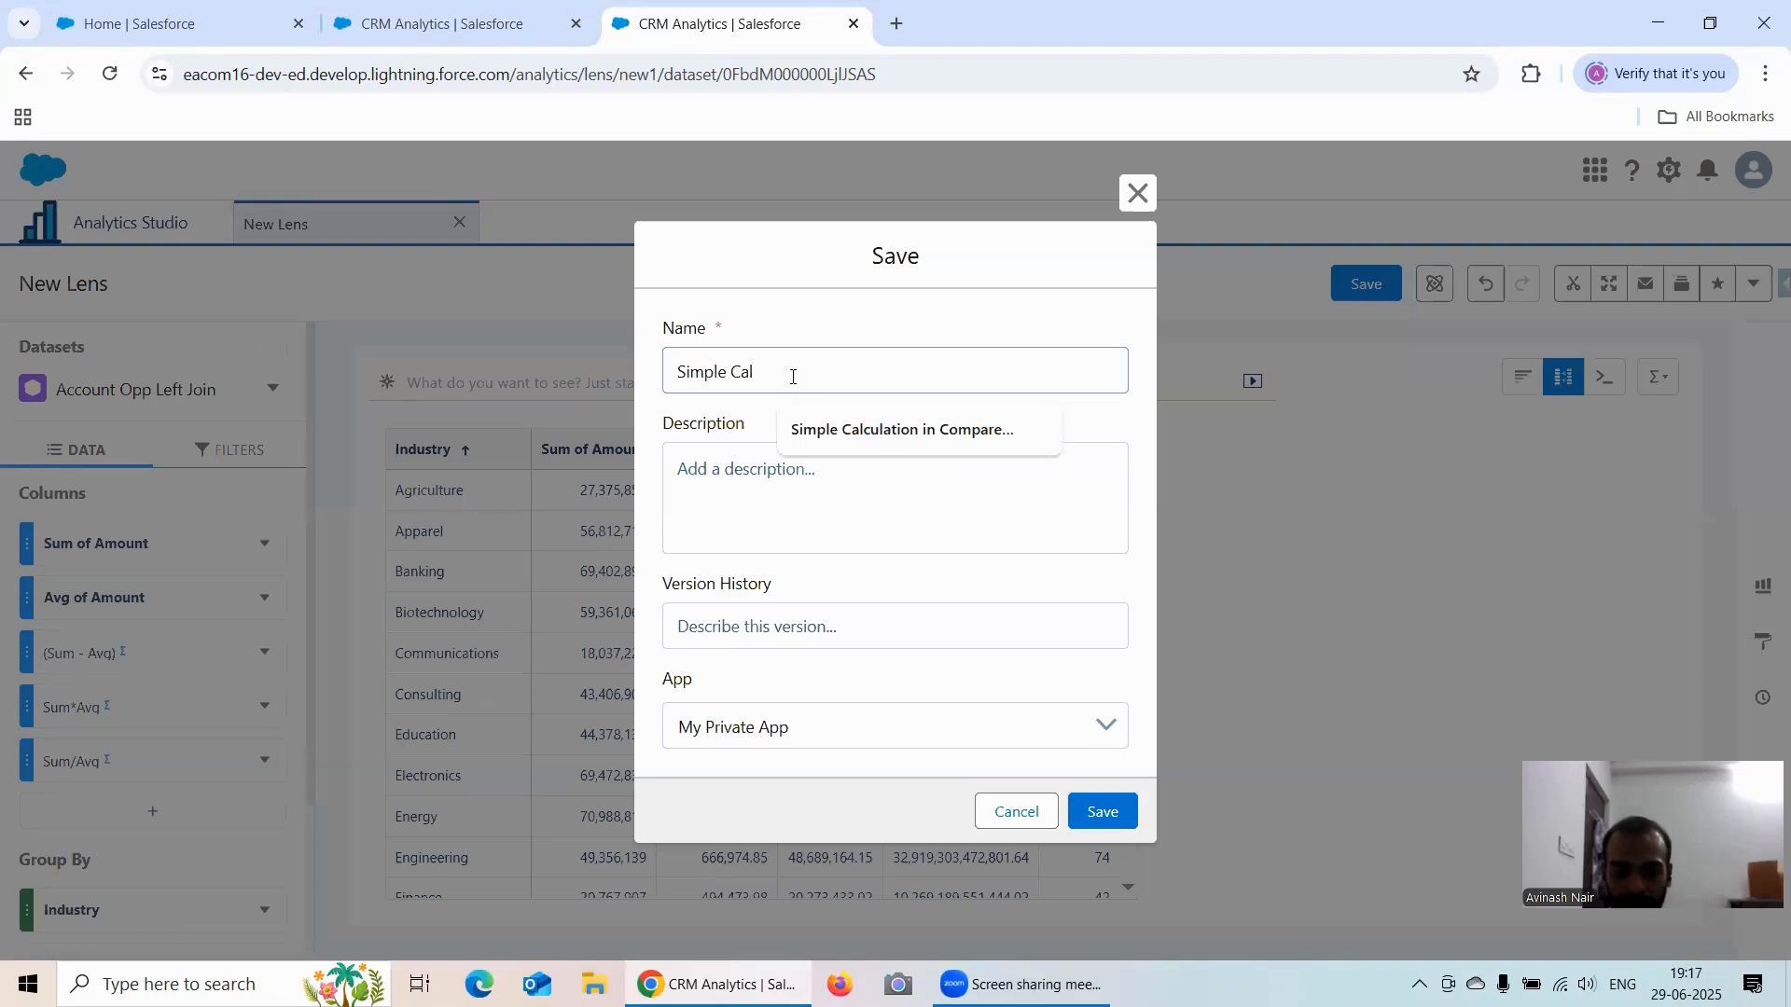
text(culation In Compa)
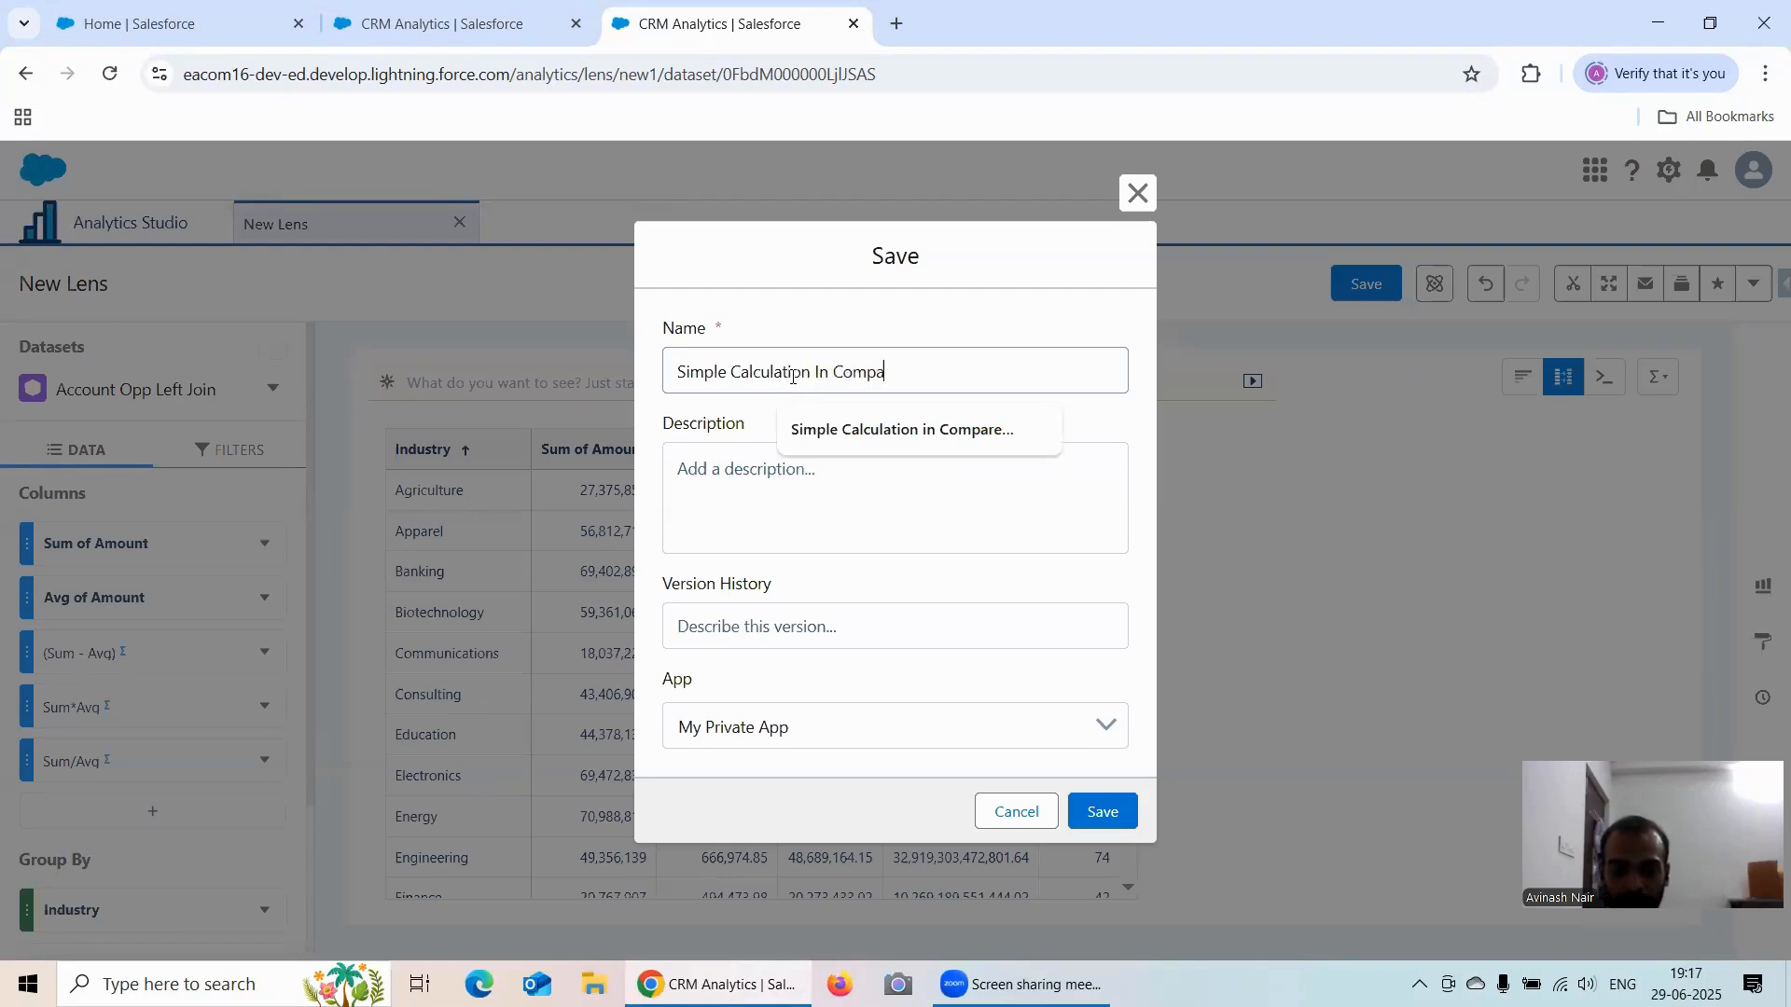
text(re Table)
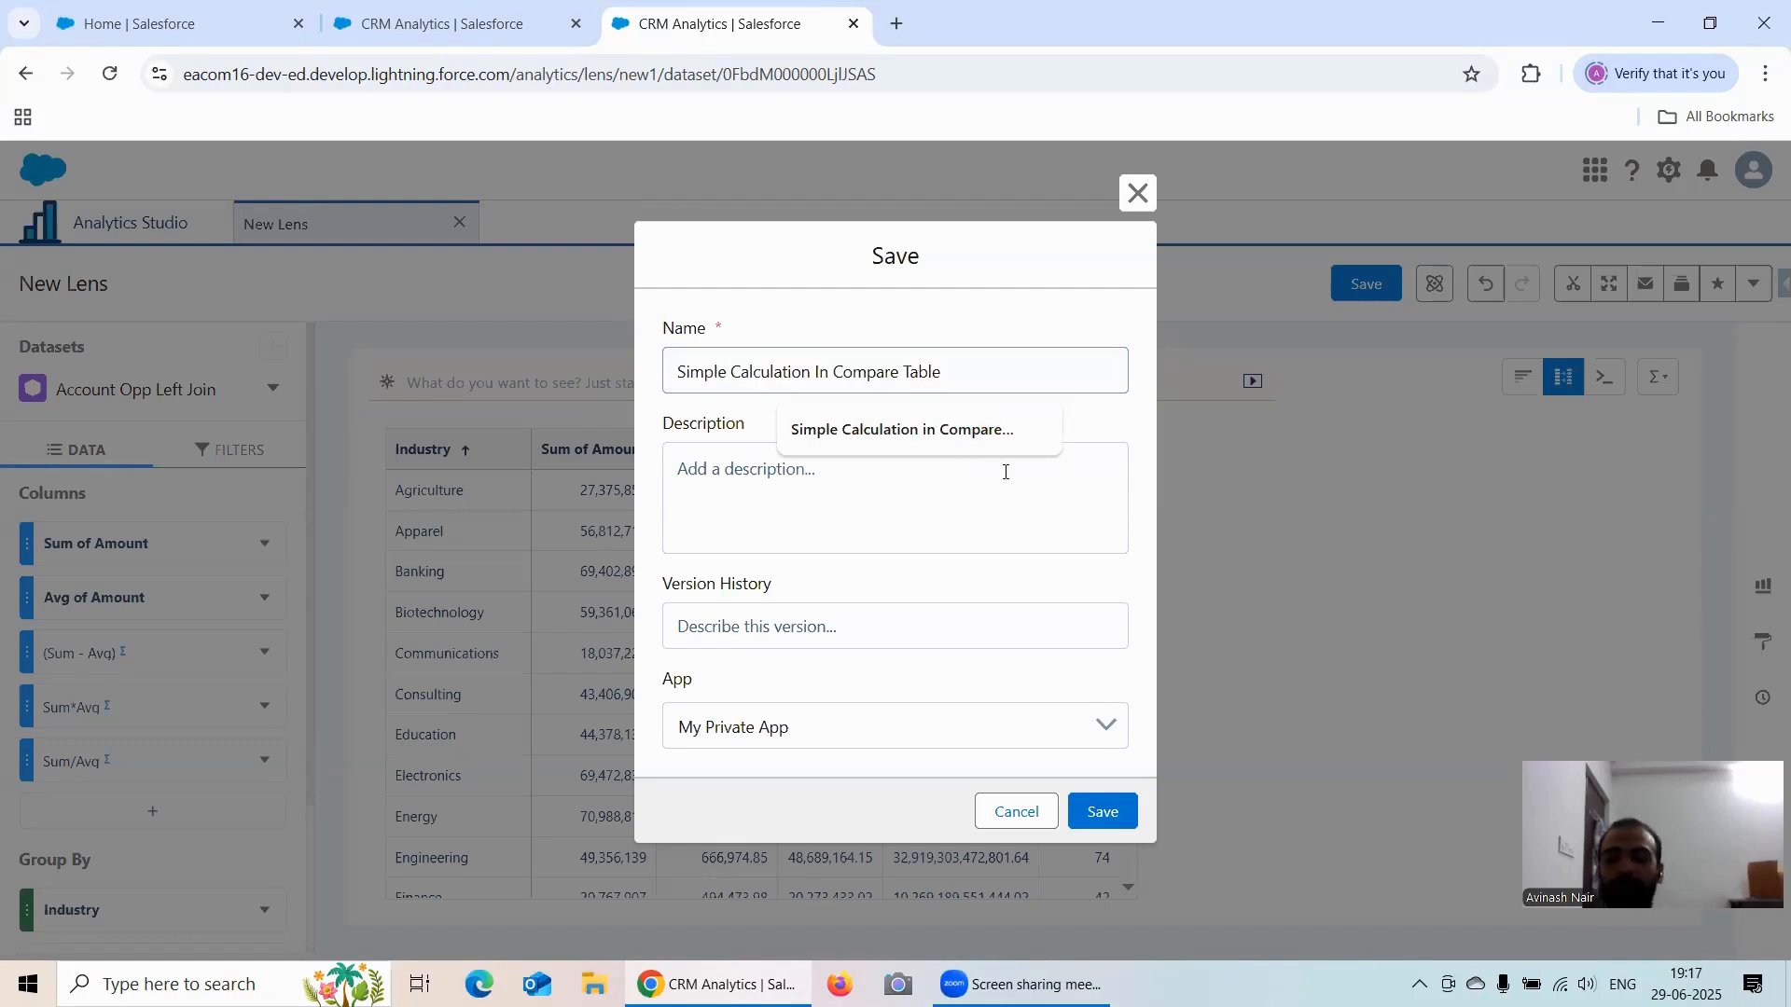
Step: Choose Recipe Dataset as the lens's app, leaving the description empty, and save the lens
click(1006, 471)
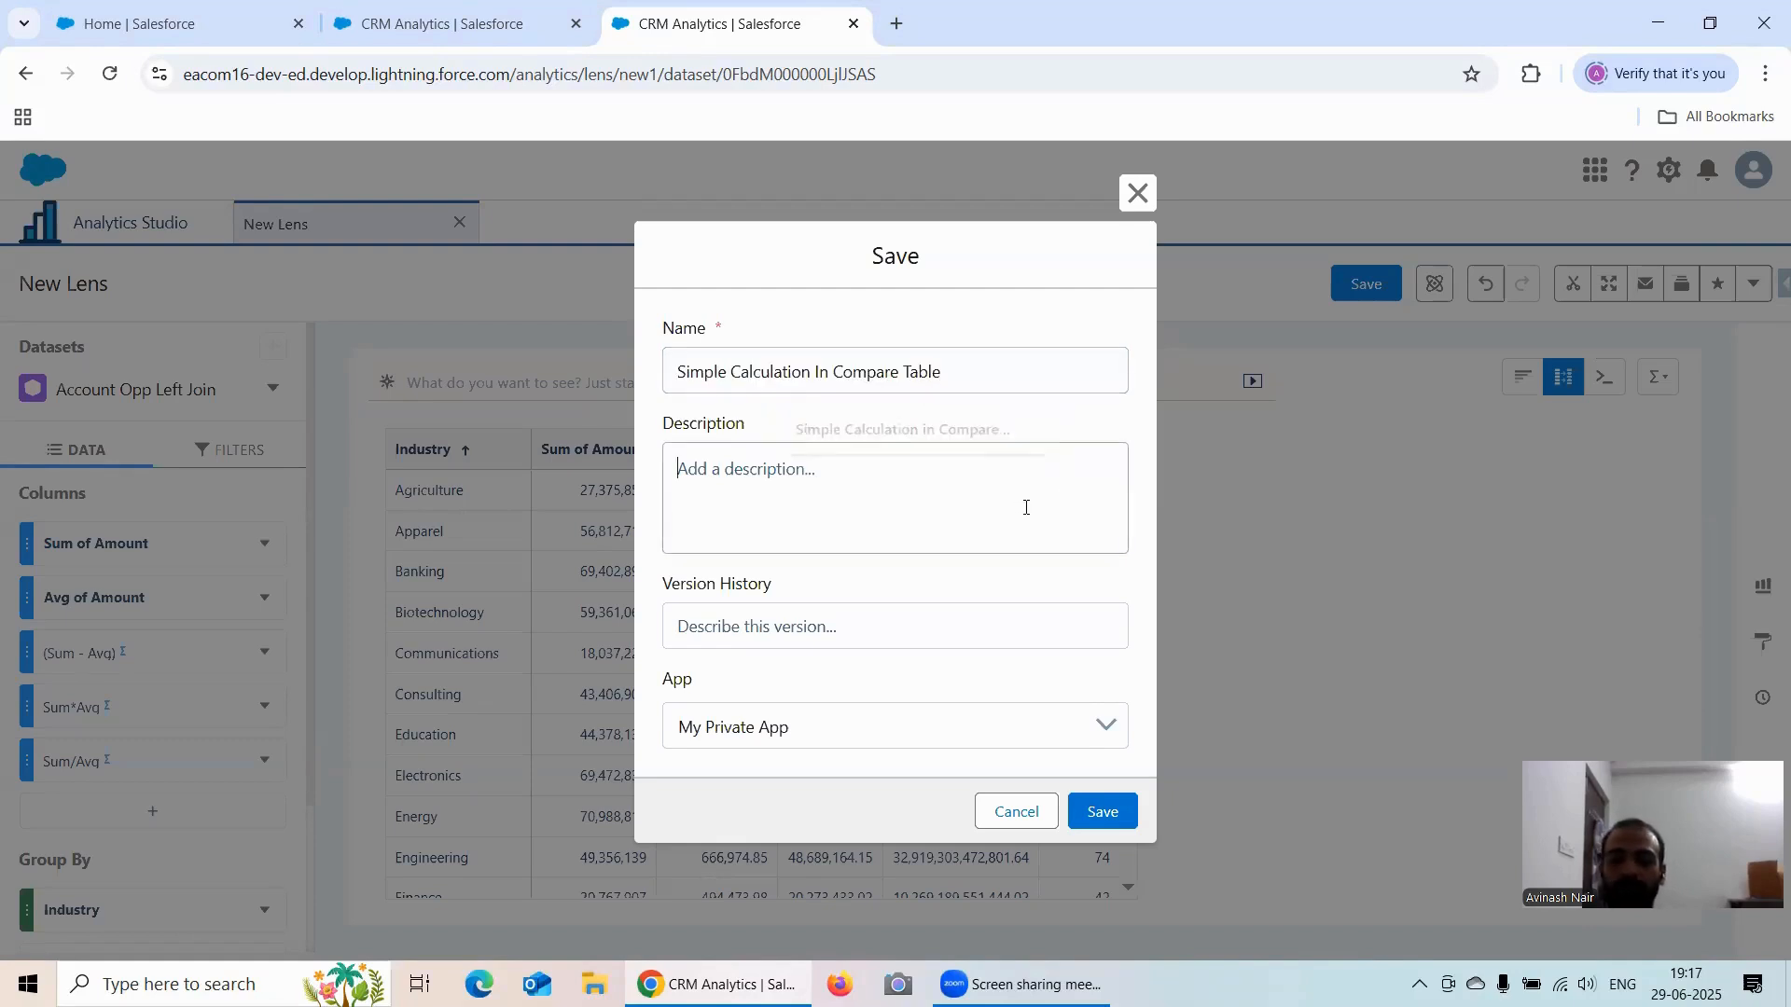
click(1023, 724)
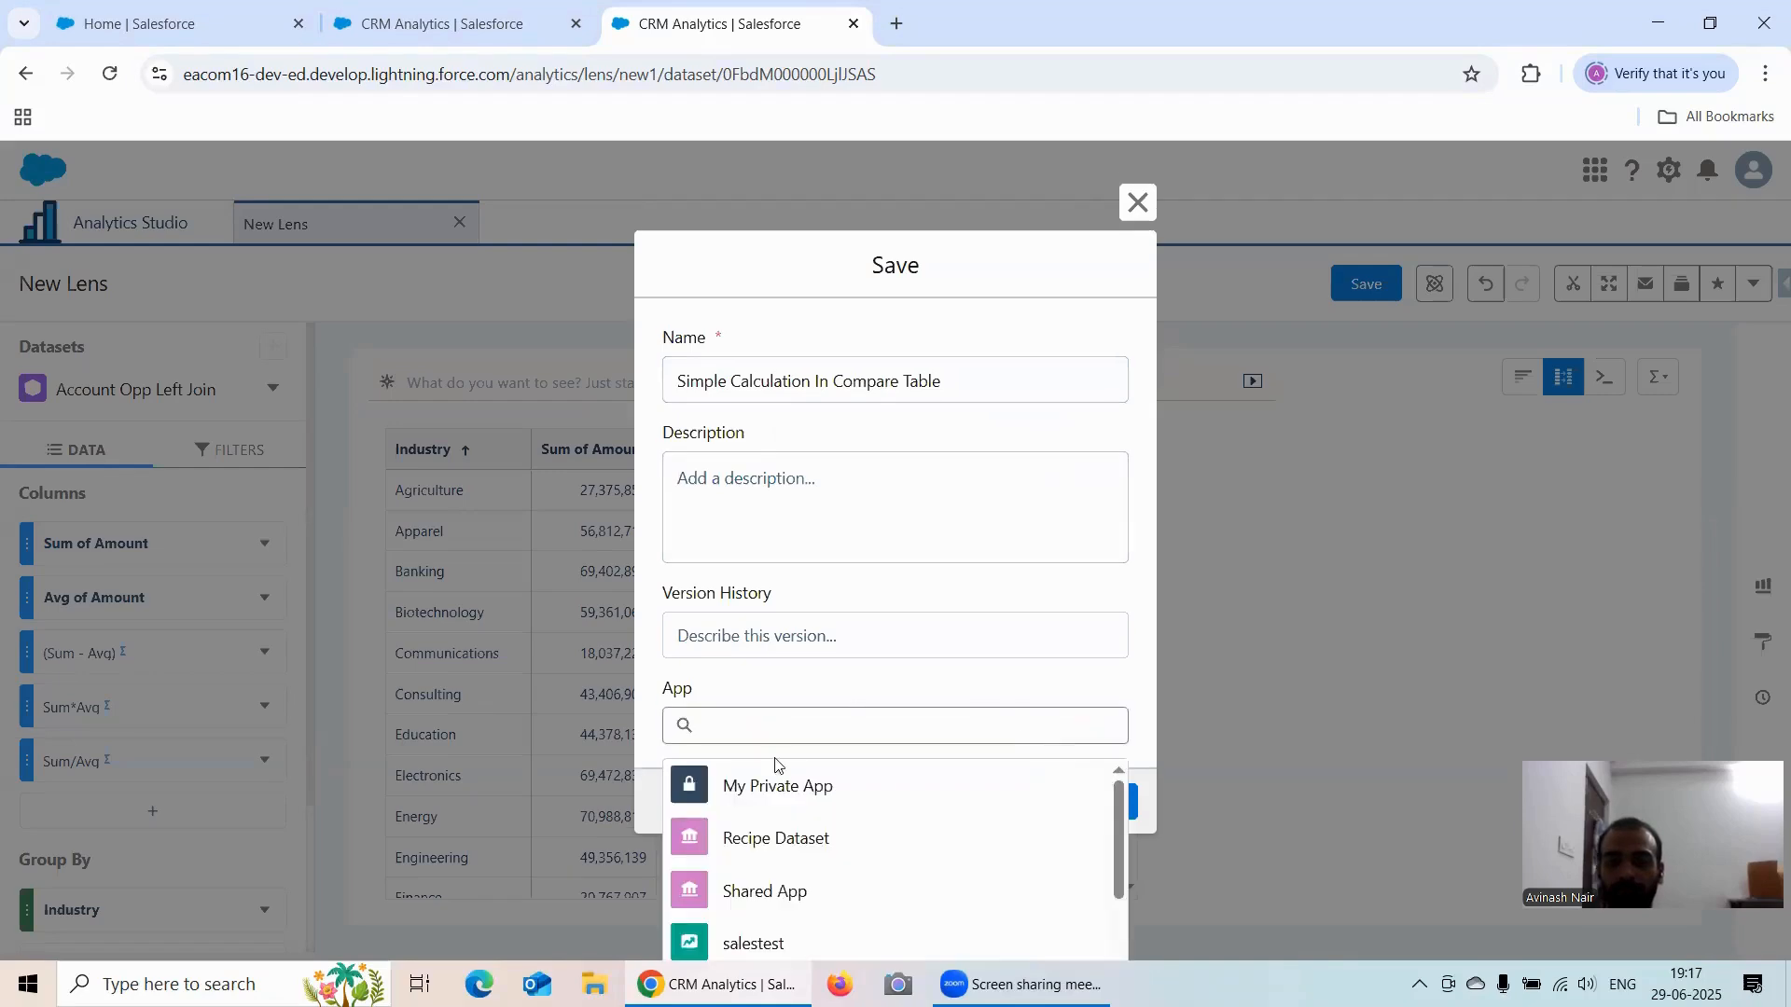
click(792, 848)
click(1119, 818)
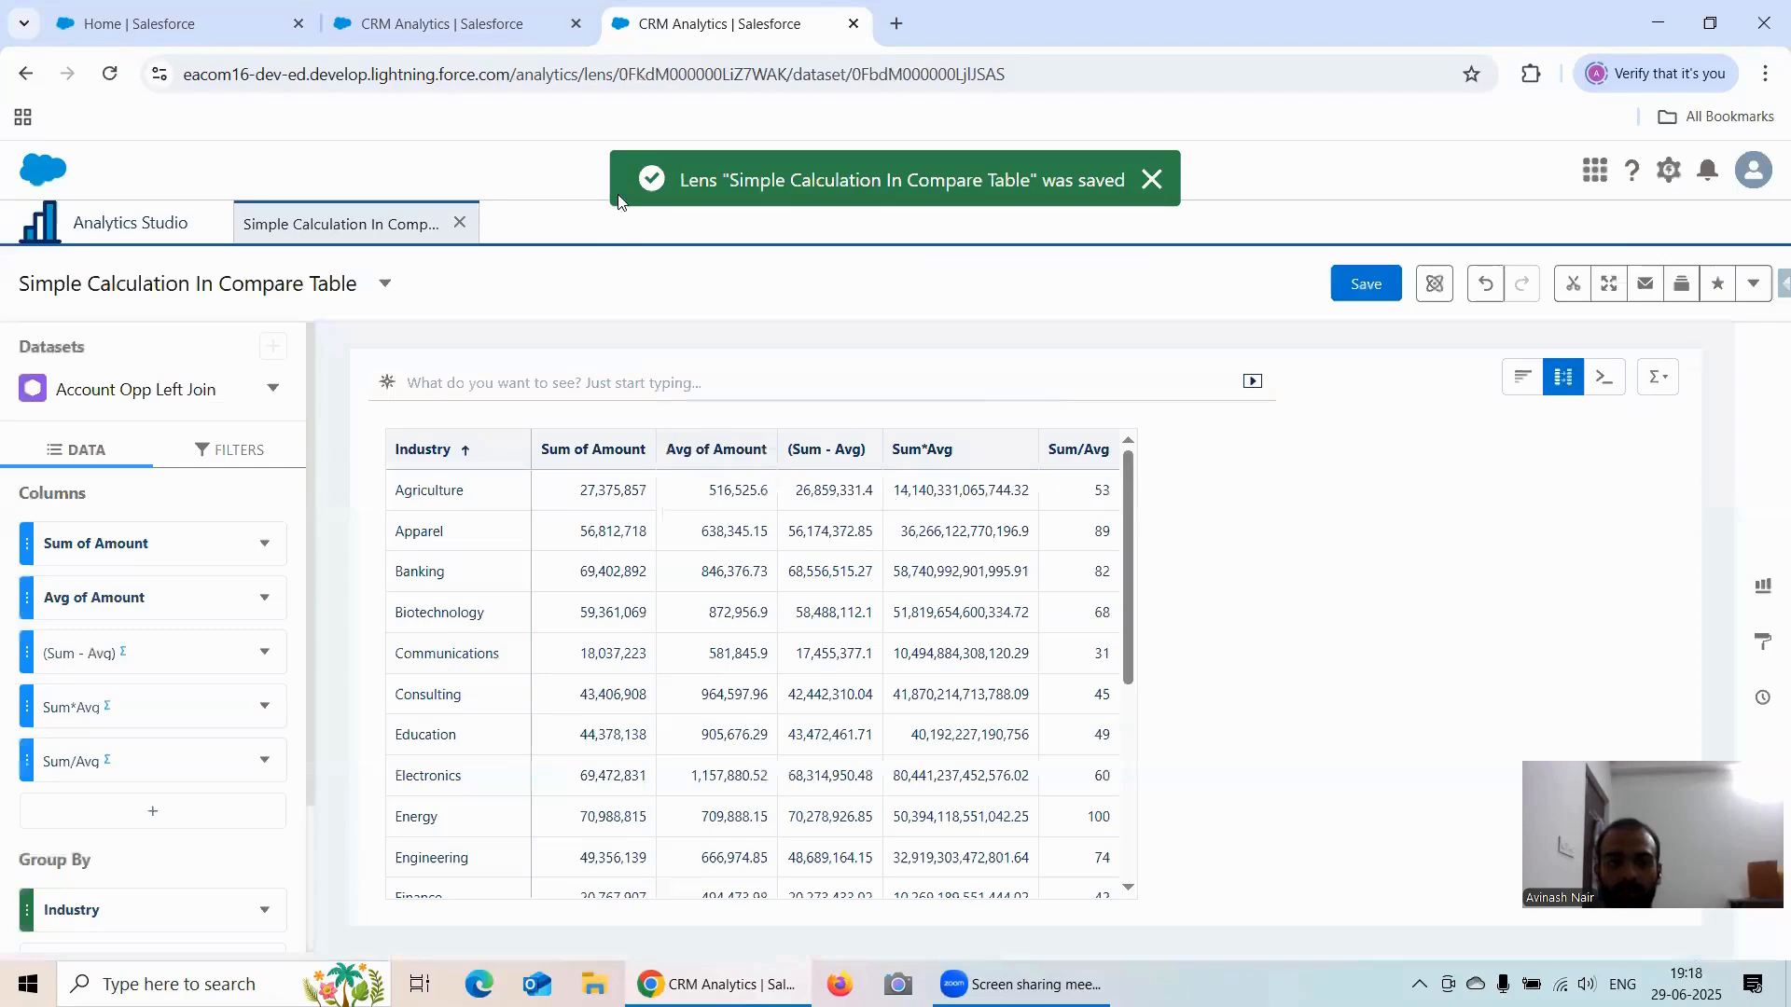
Step: View the (Open + Closed) Count lens and return to the Simple Calculation In Compare Table lens
click(434, 24)
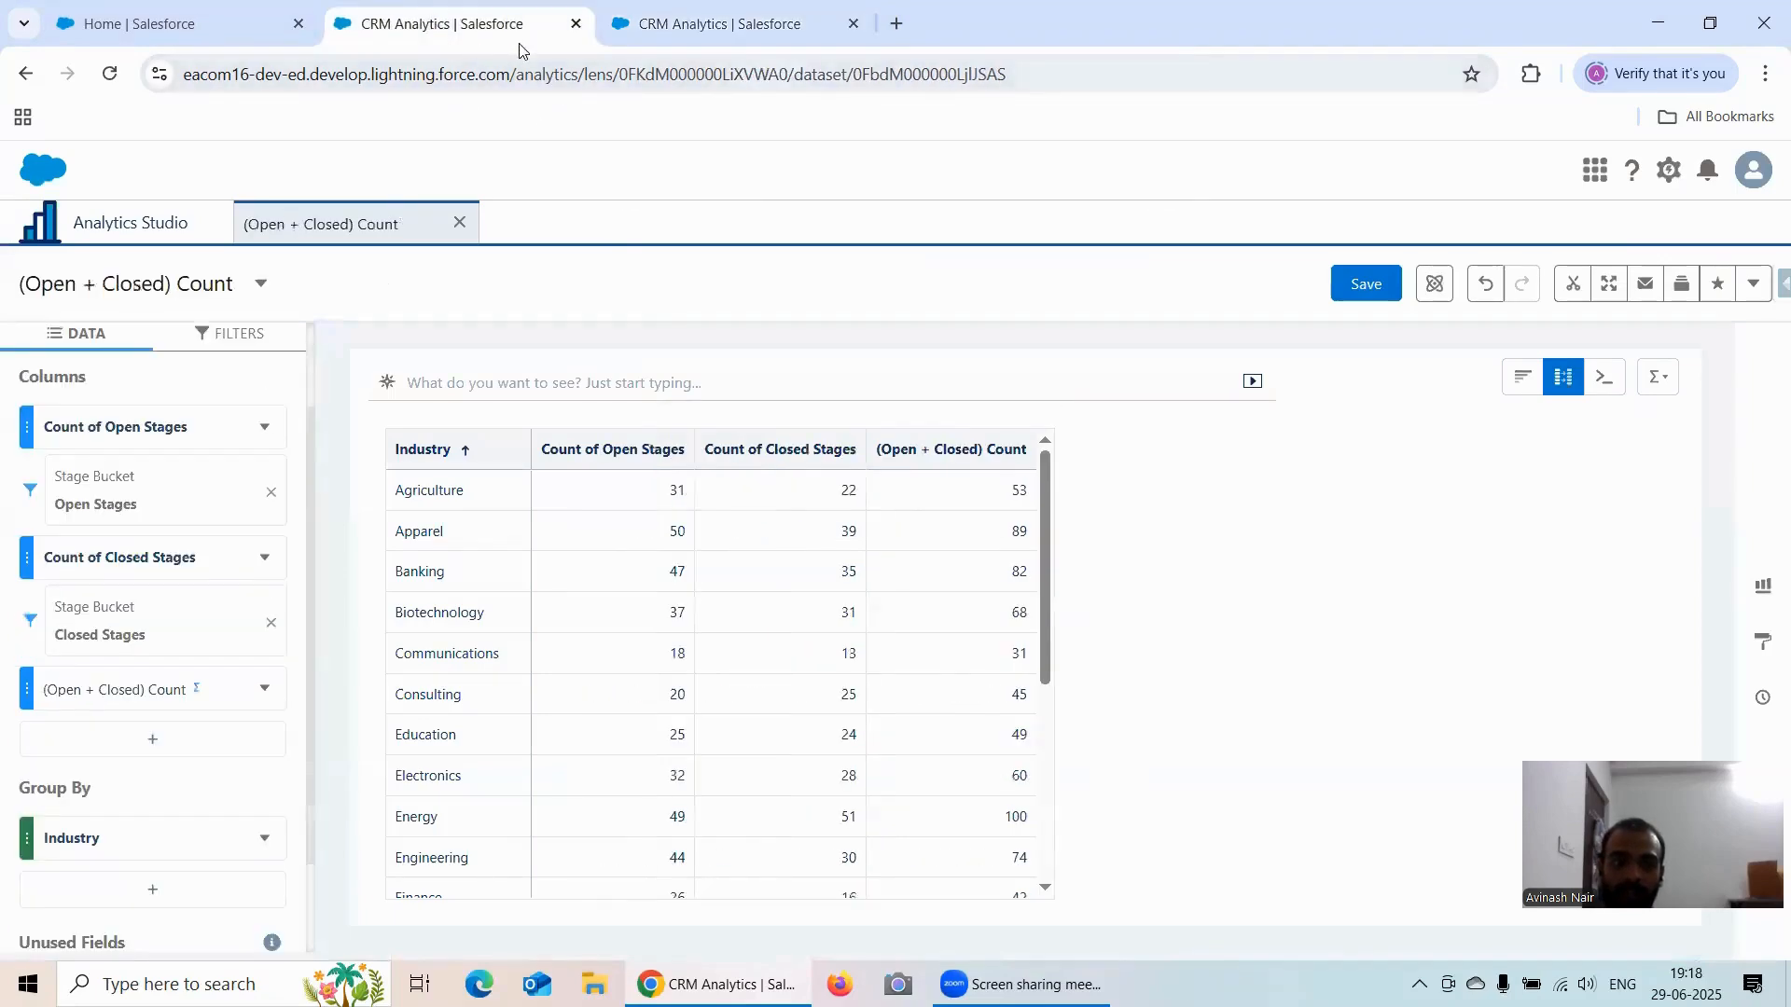
click(644, 34)
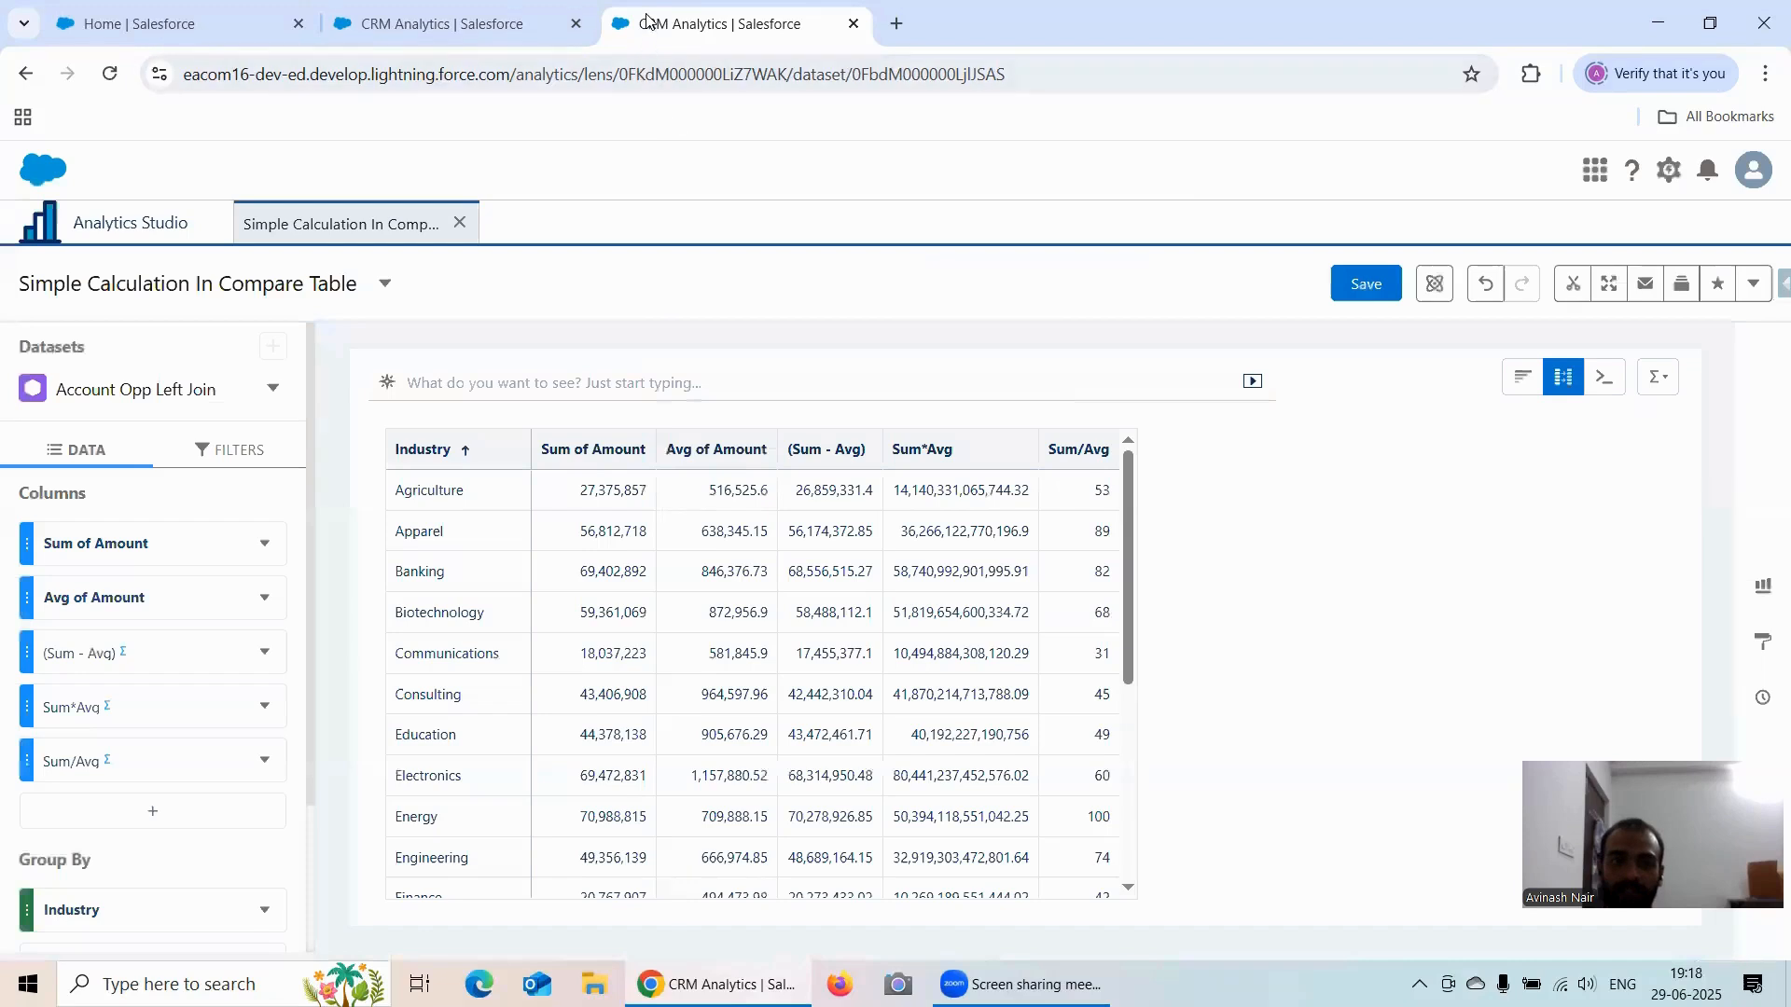
Step: Duplicate the current browser tab, close the lens in the copy, and start a new lens from the Account Opp Left Join dataset
right_click(676, 32)
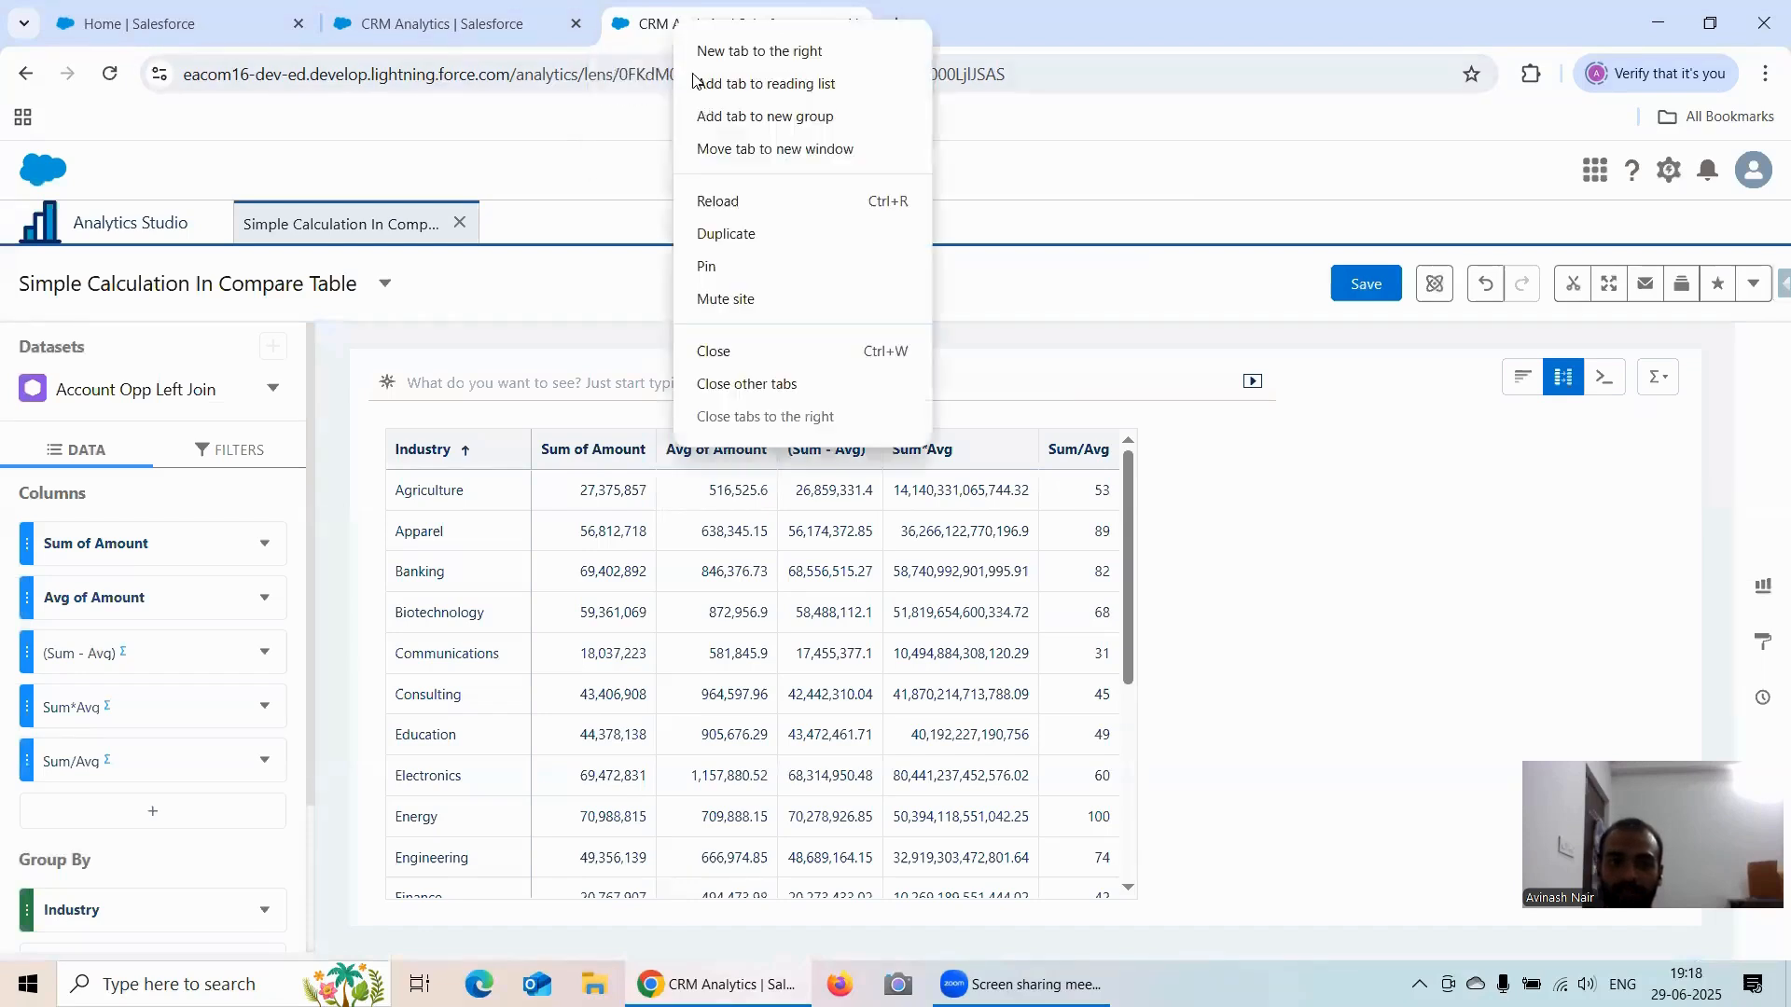
click(732, 232)
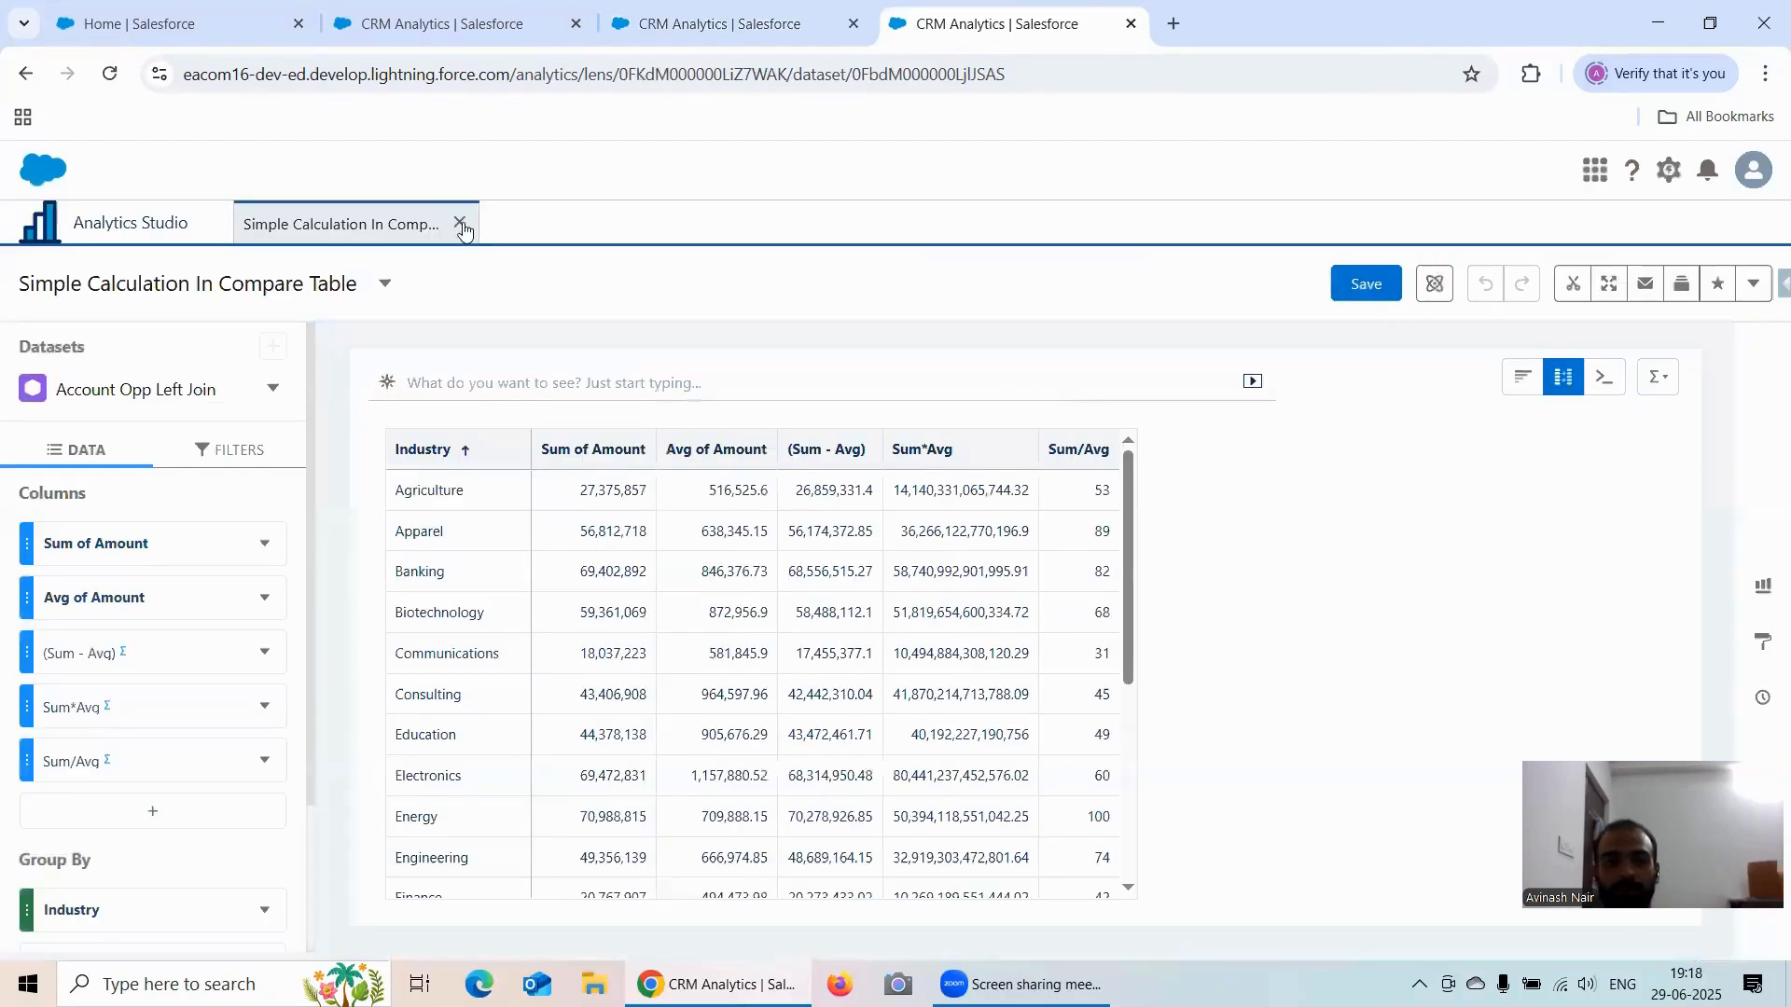
click(459, 222)
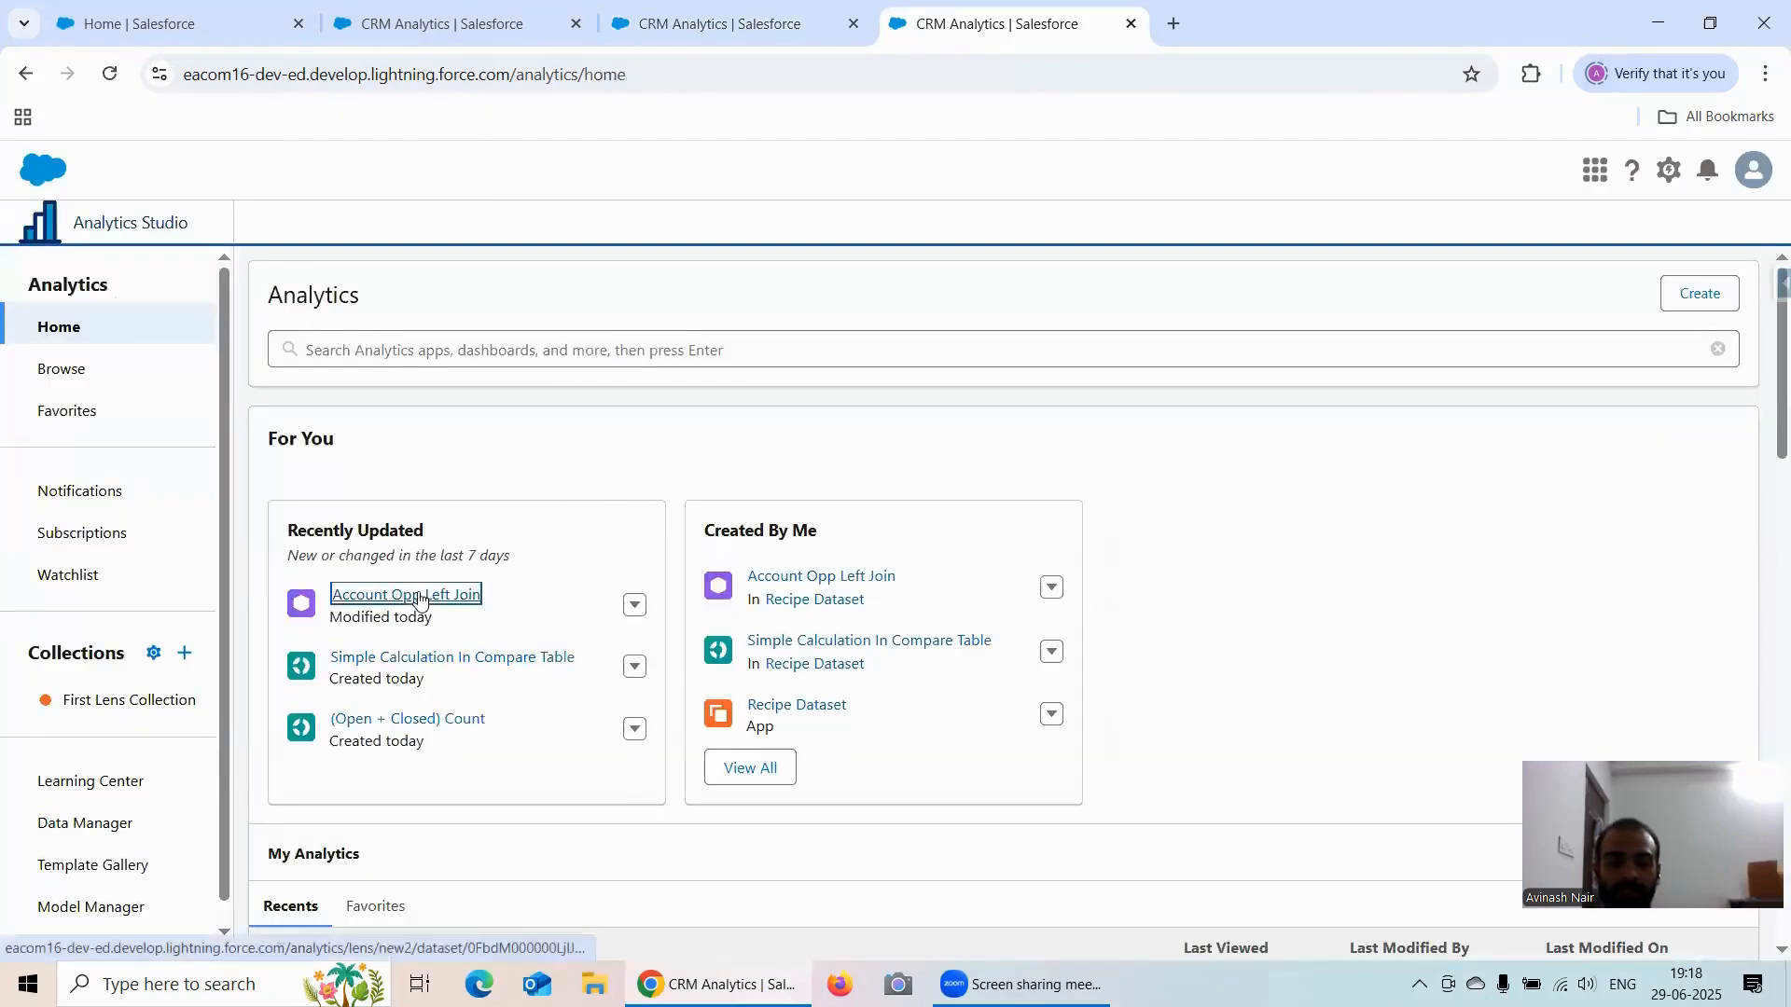
click(471, 594)
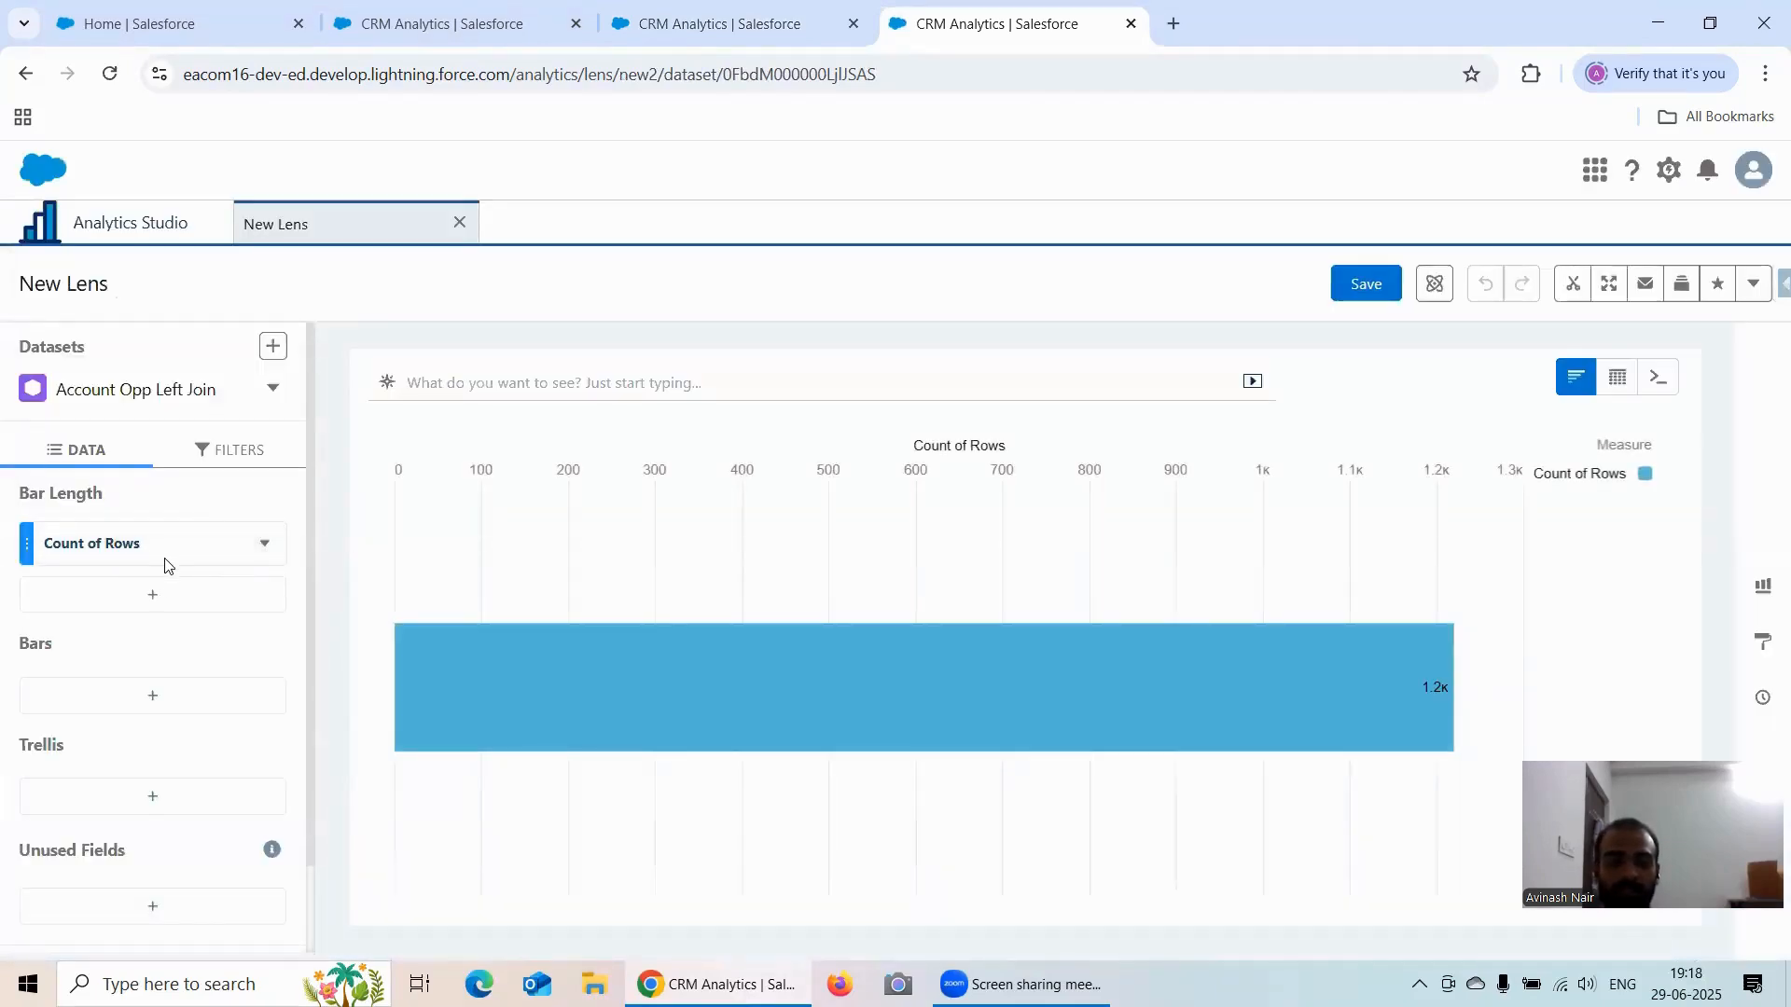
Step: Change the bar length measure to Sum of Amount and group the bars by Stage Bucket
click(142, 542)
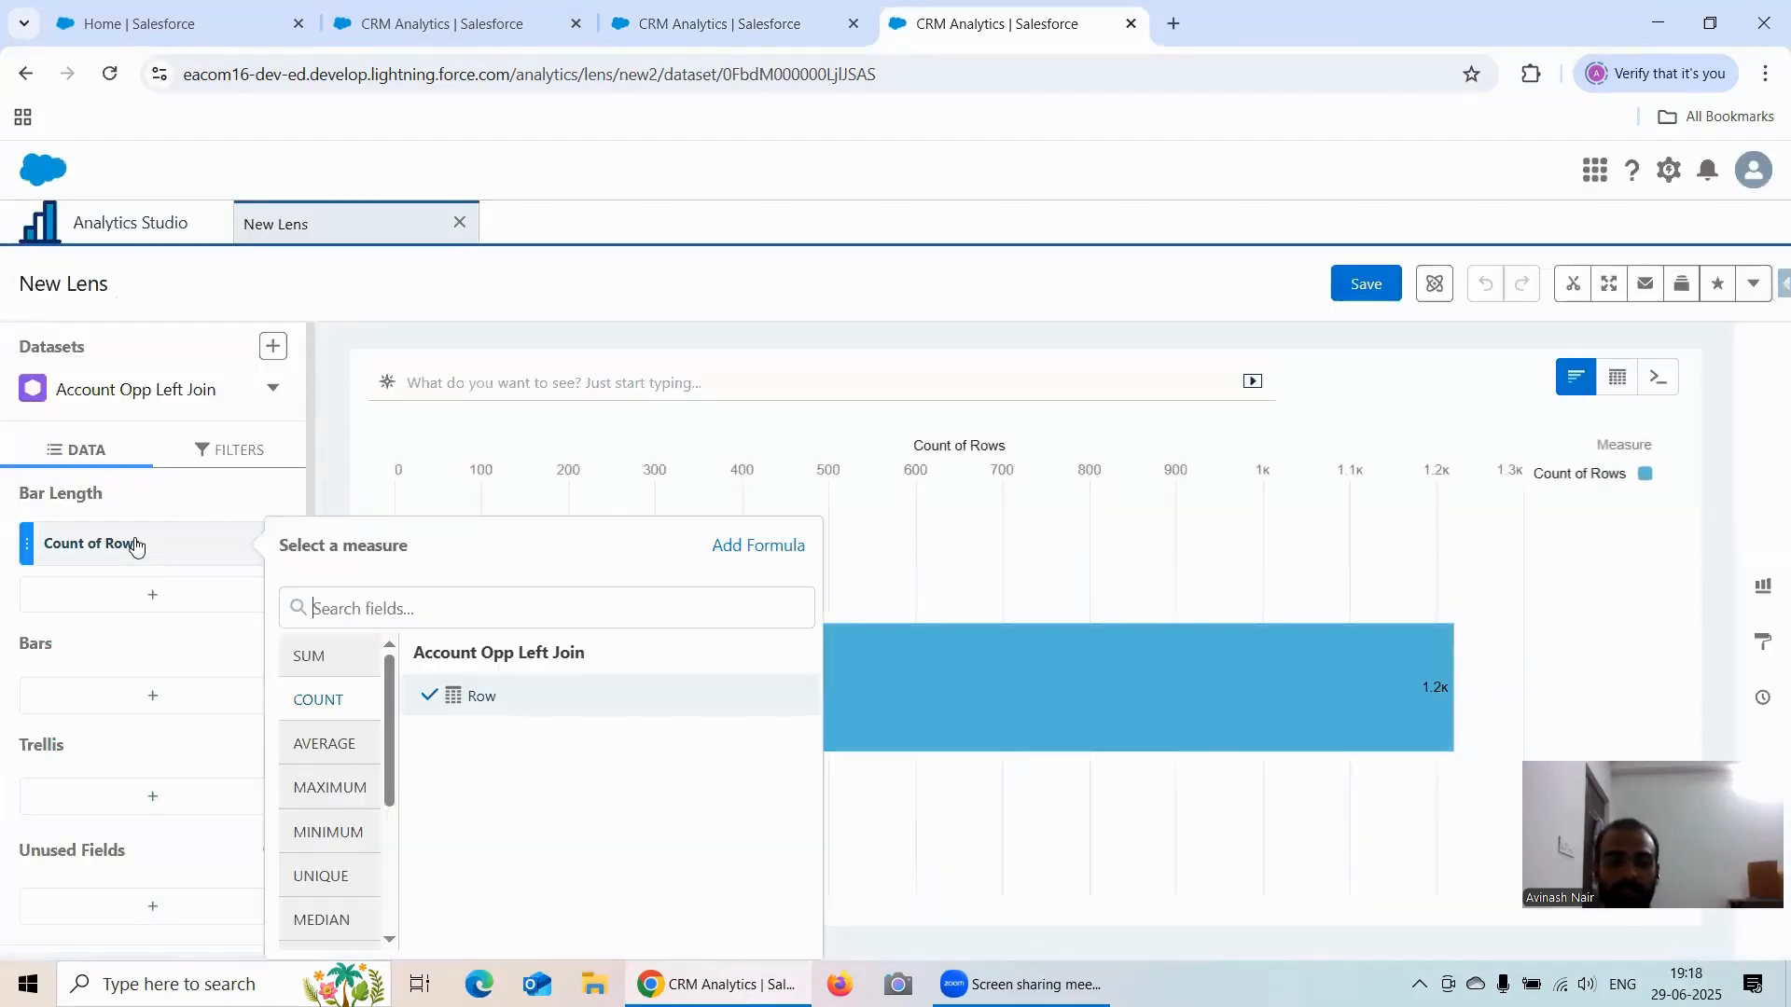
click(154, 709)
scroll(452, 512, down, 3)
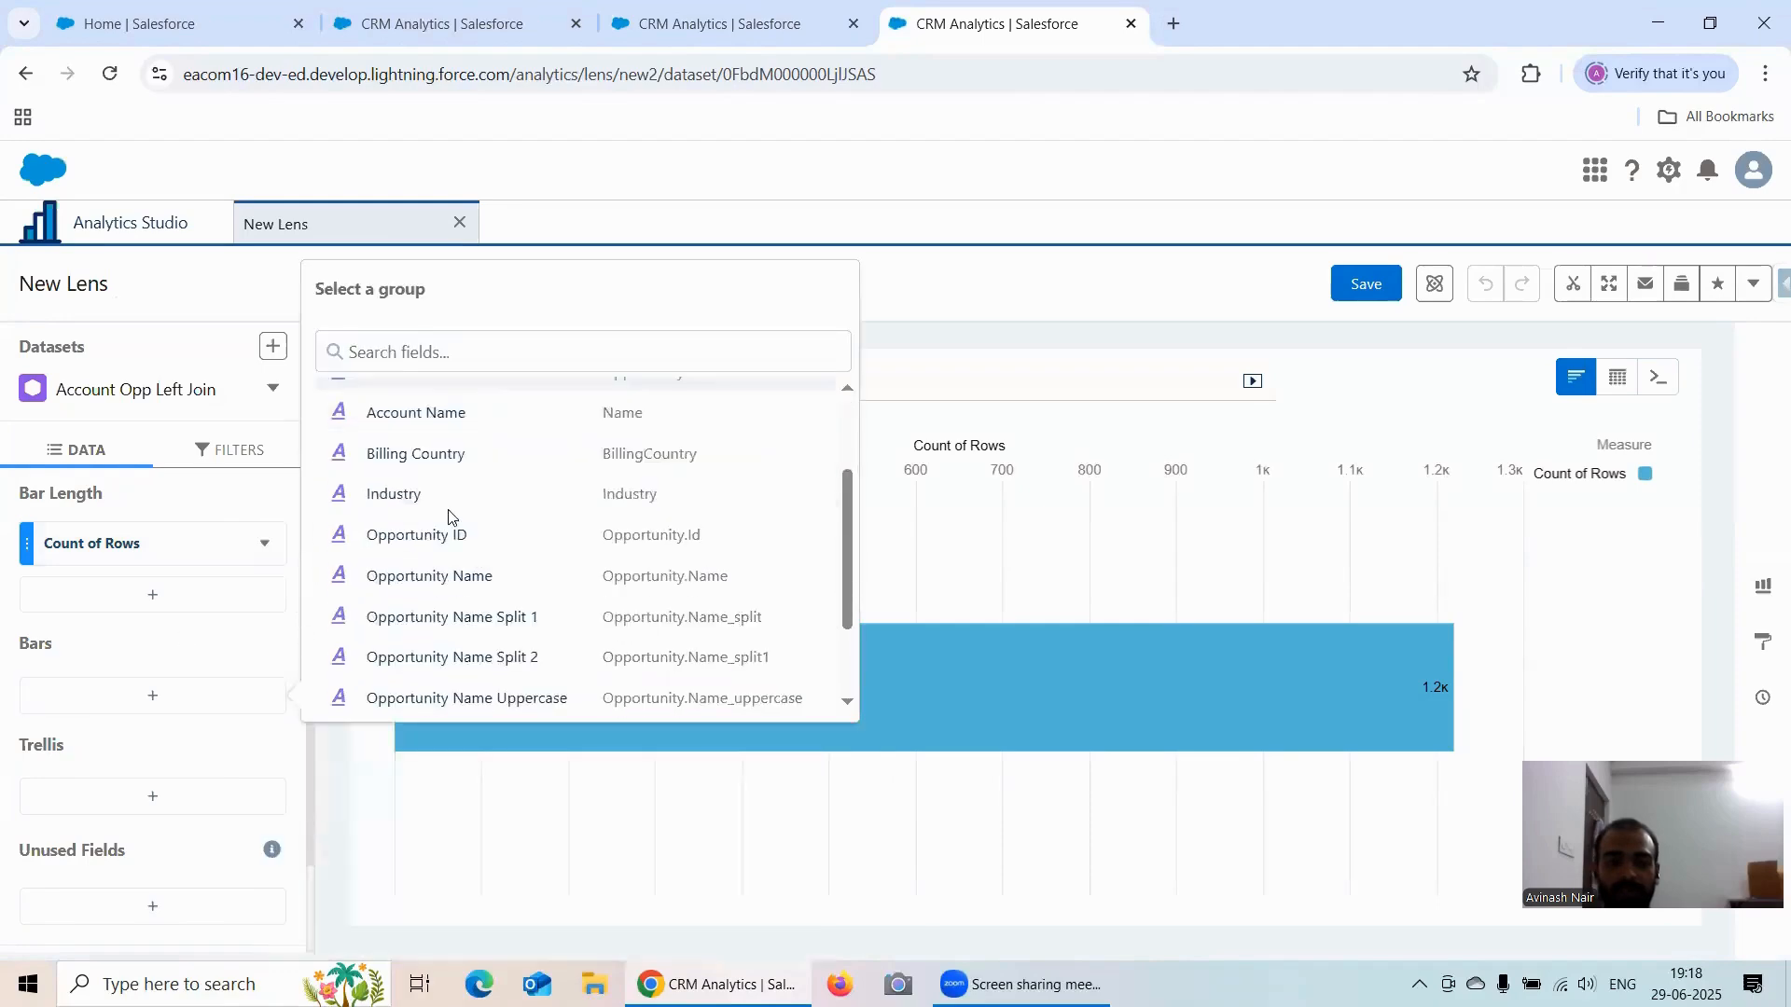
click(160, 547)
click(311, 654)
click(457, 698)
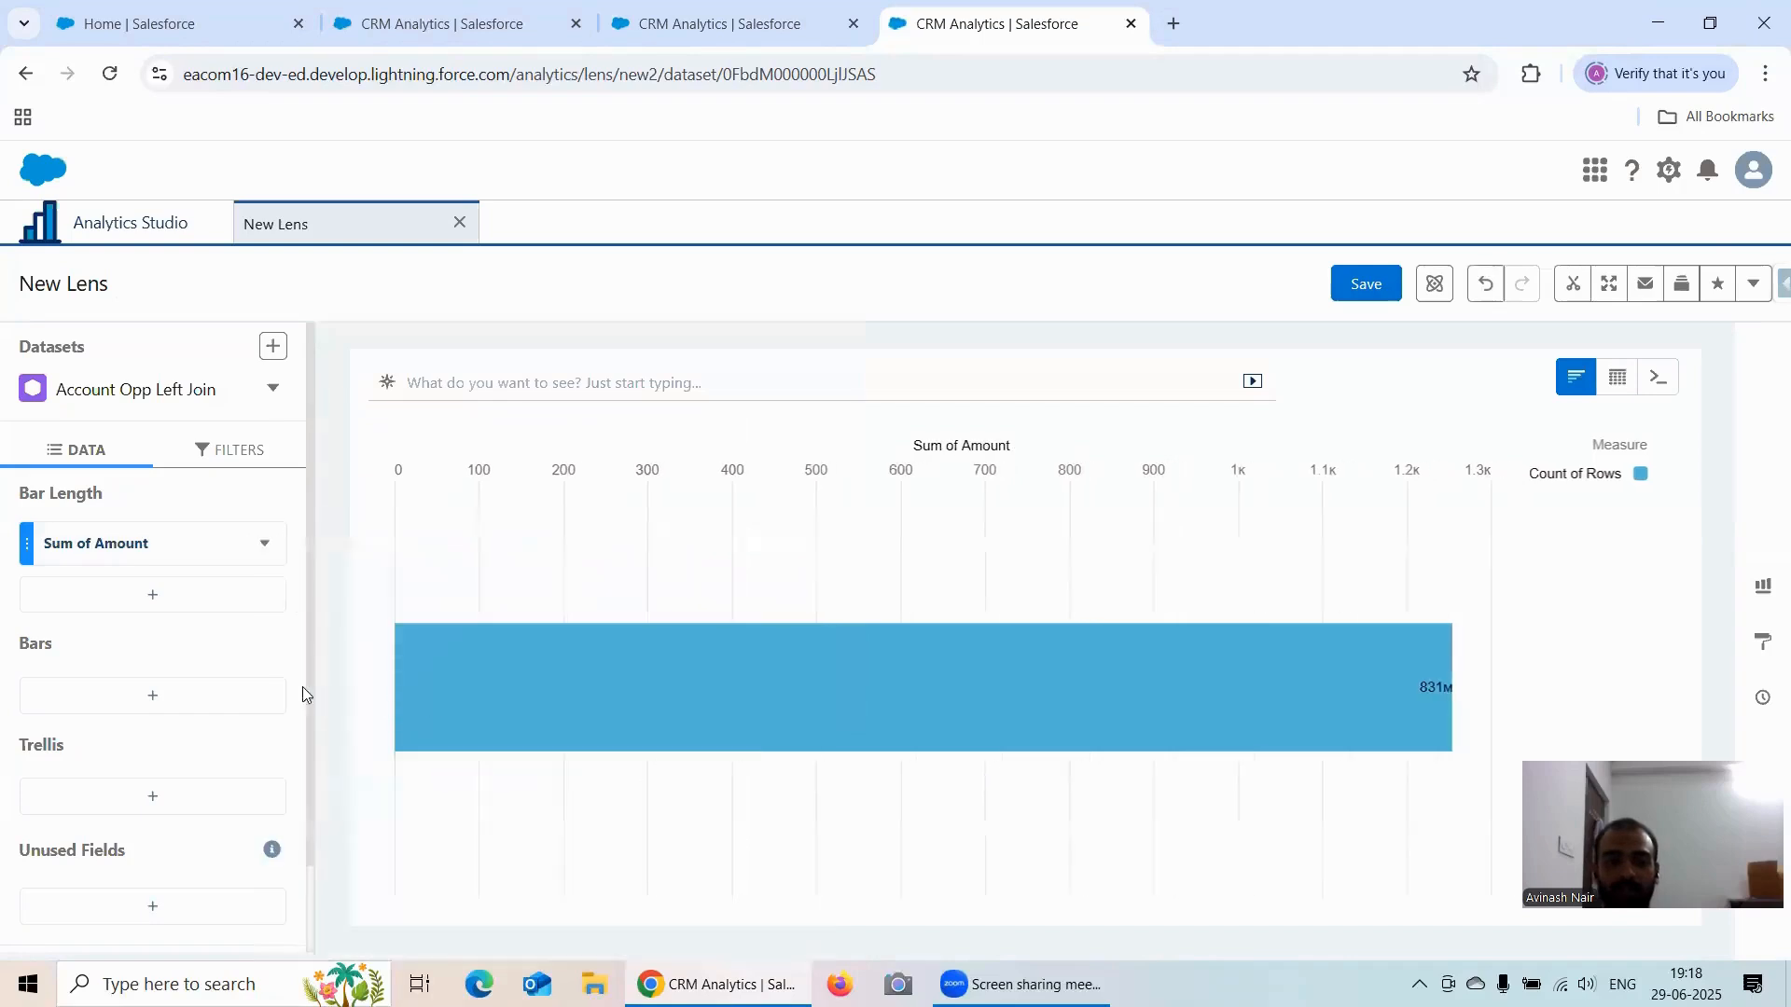
click(188, 701)
scroll(471, 548, down, 3)
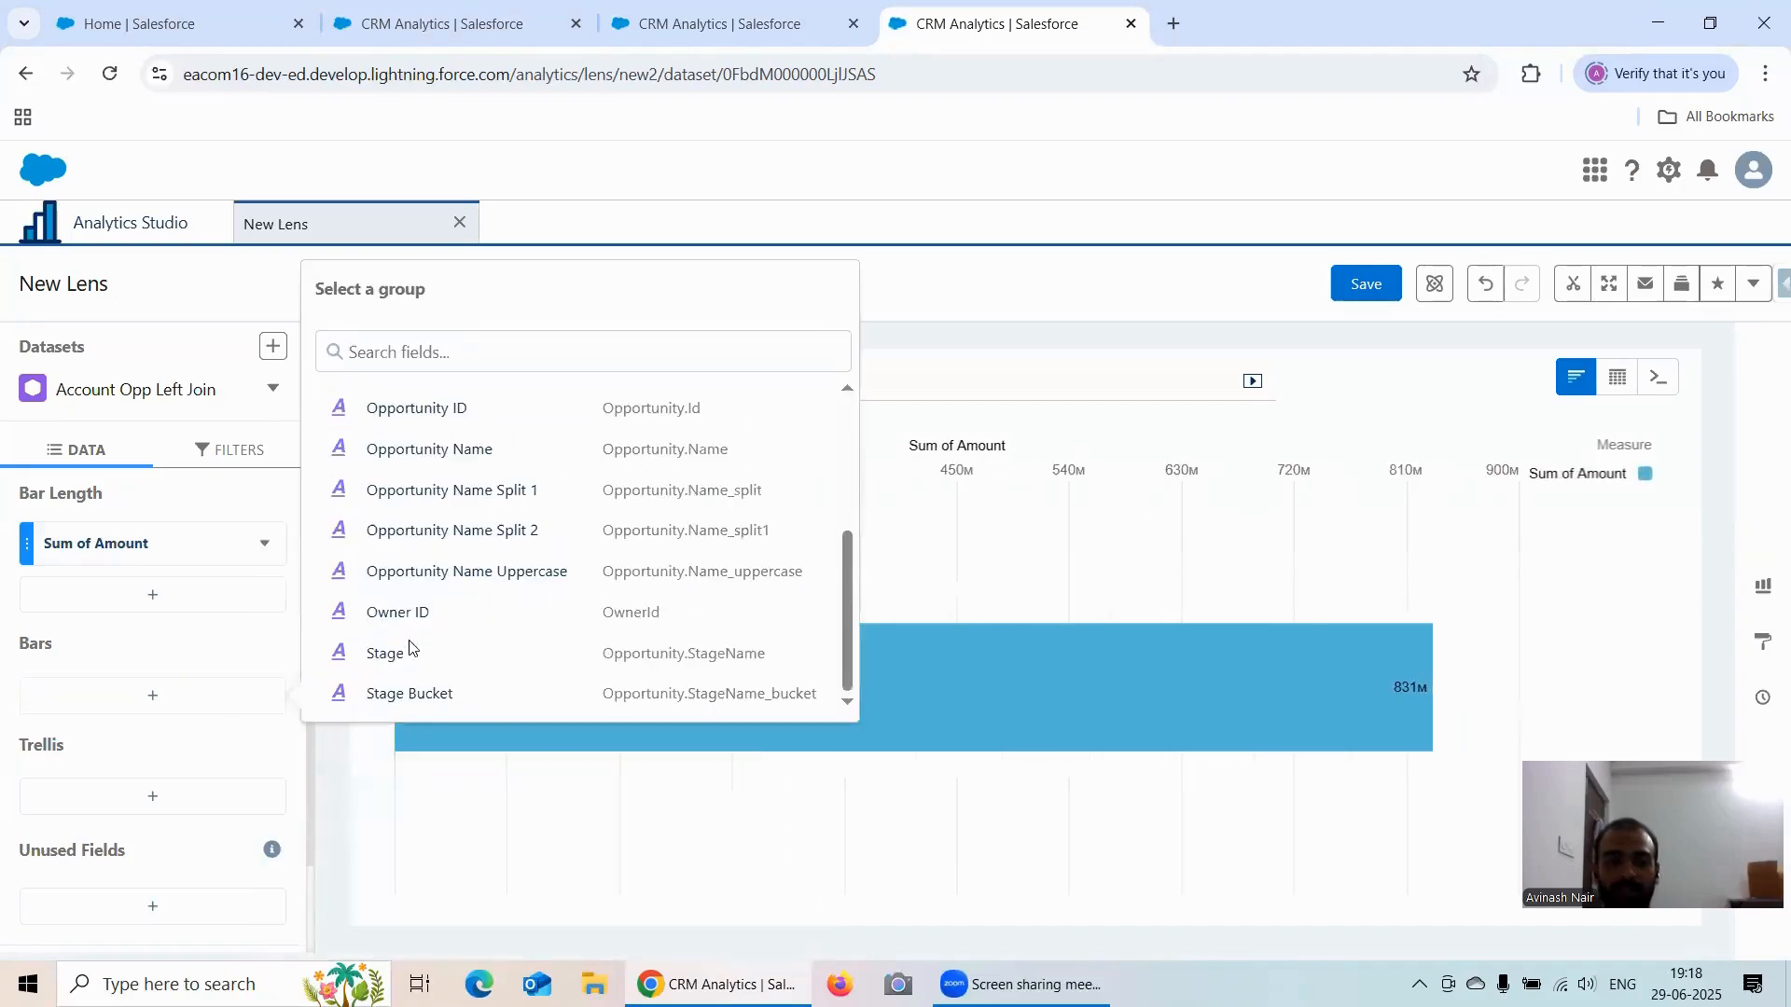
click(424, 693)
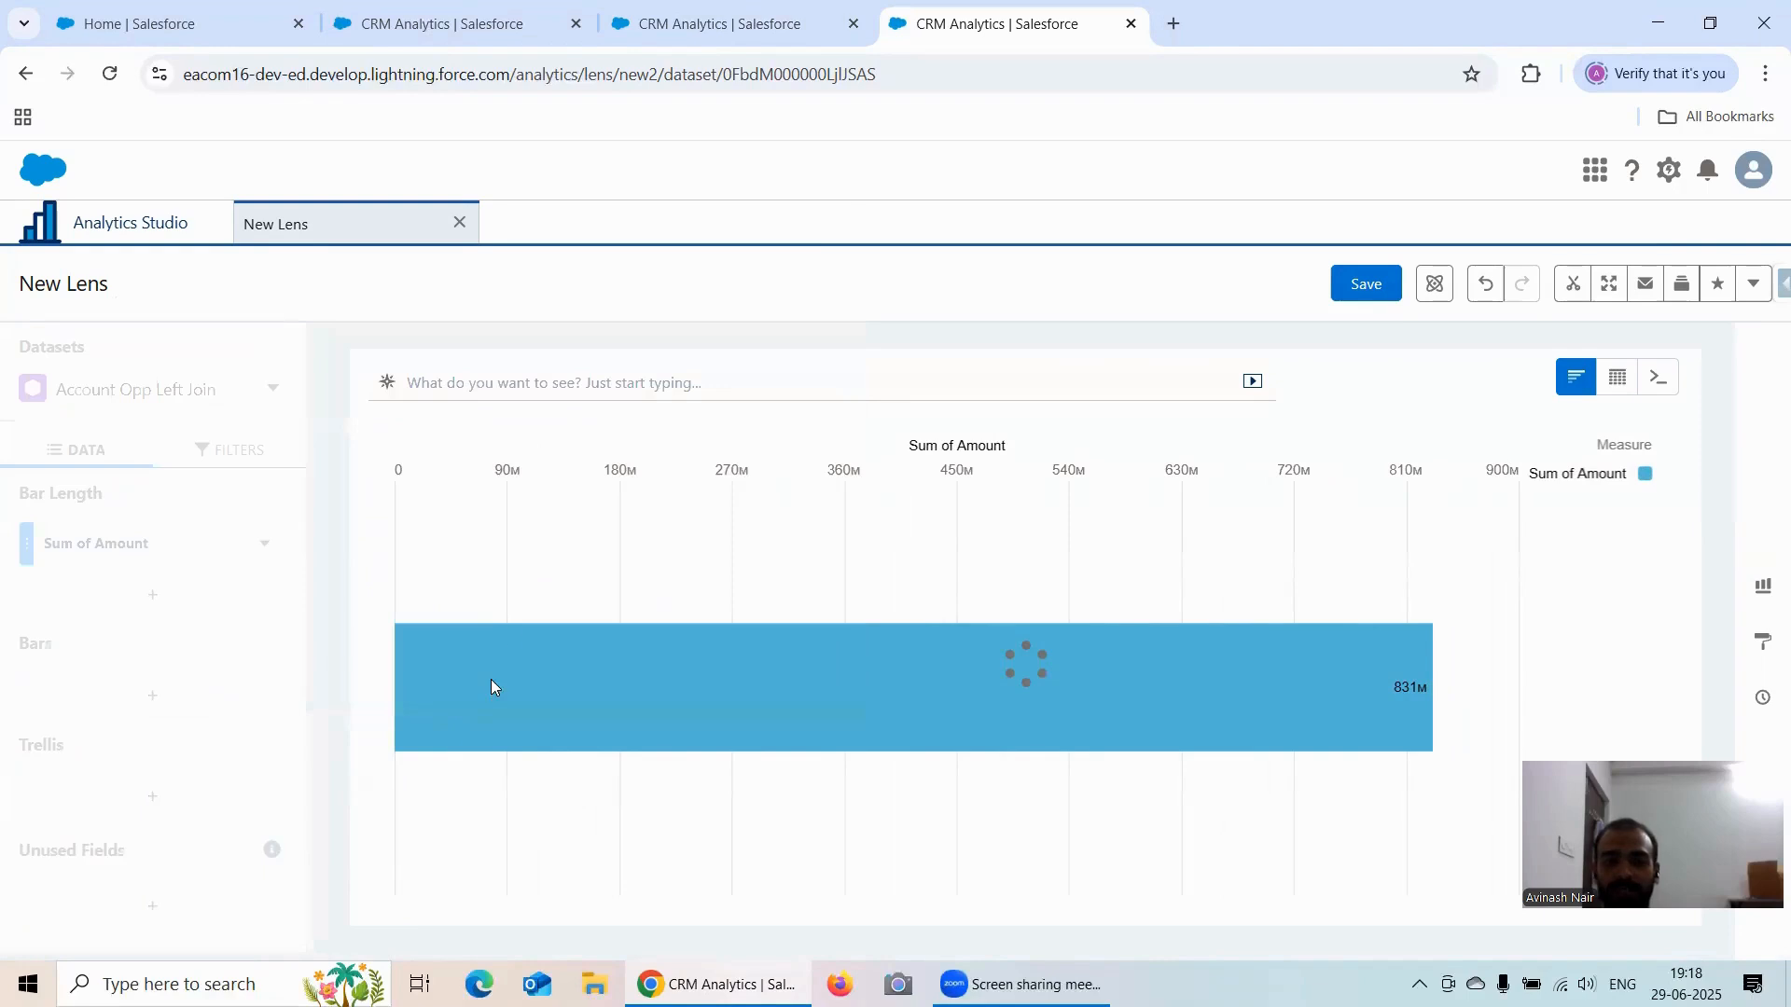
Step: Add a new formula column alongside Sum of Amount
click(265, 549)
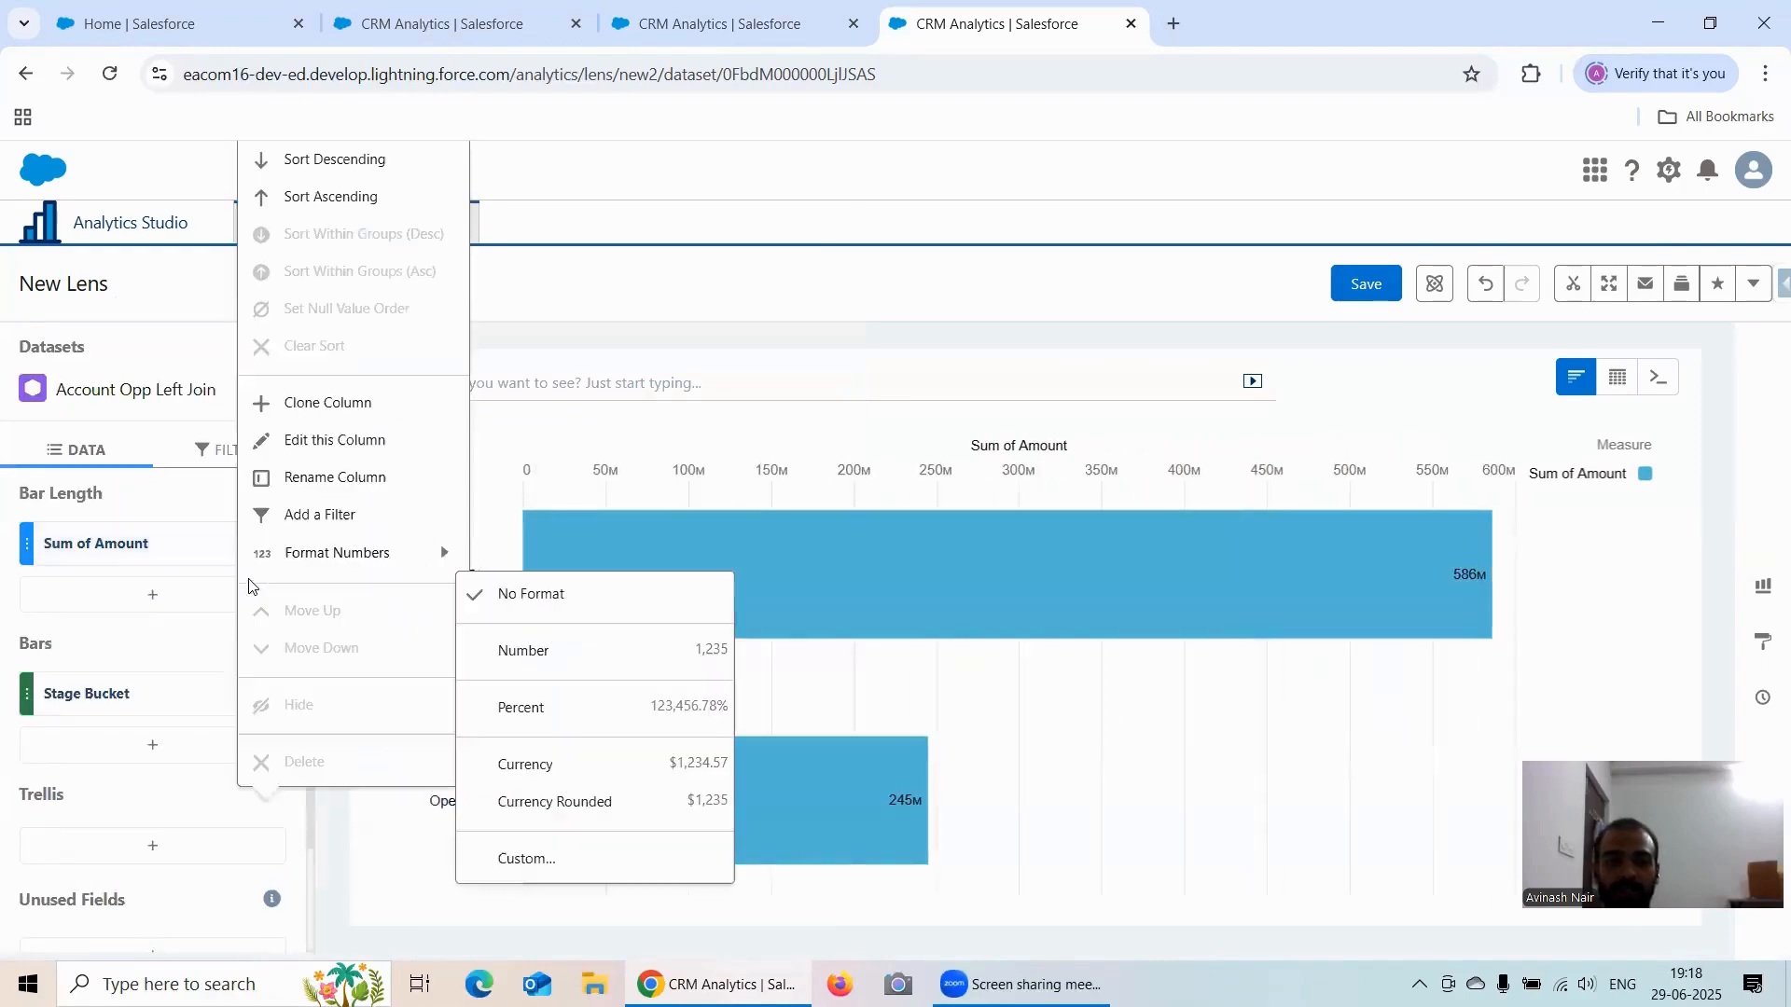
click(155, 595)
click(763, 220)
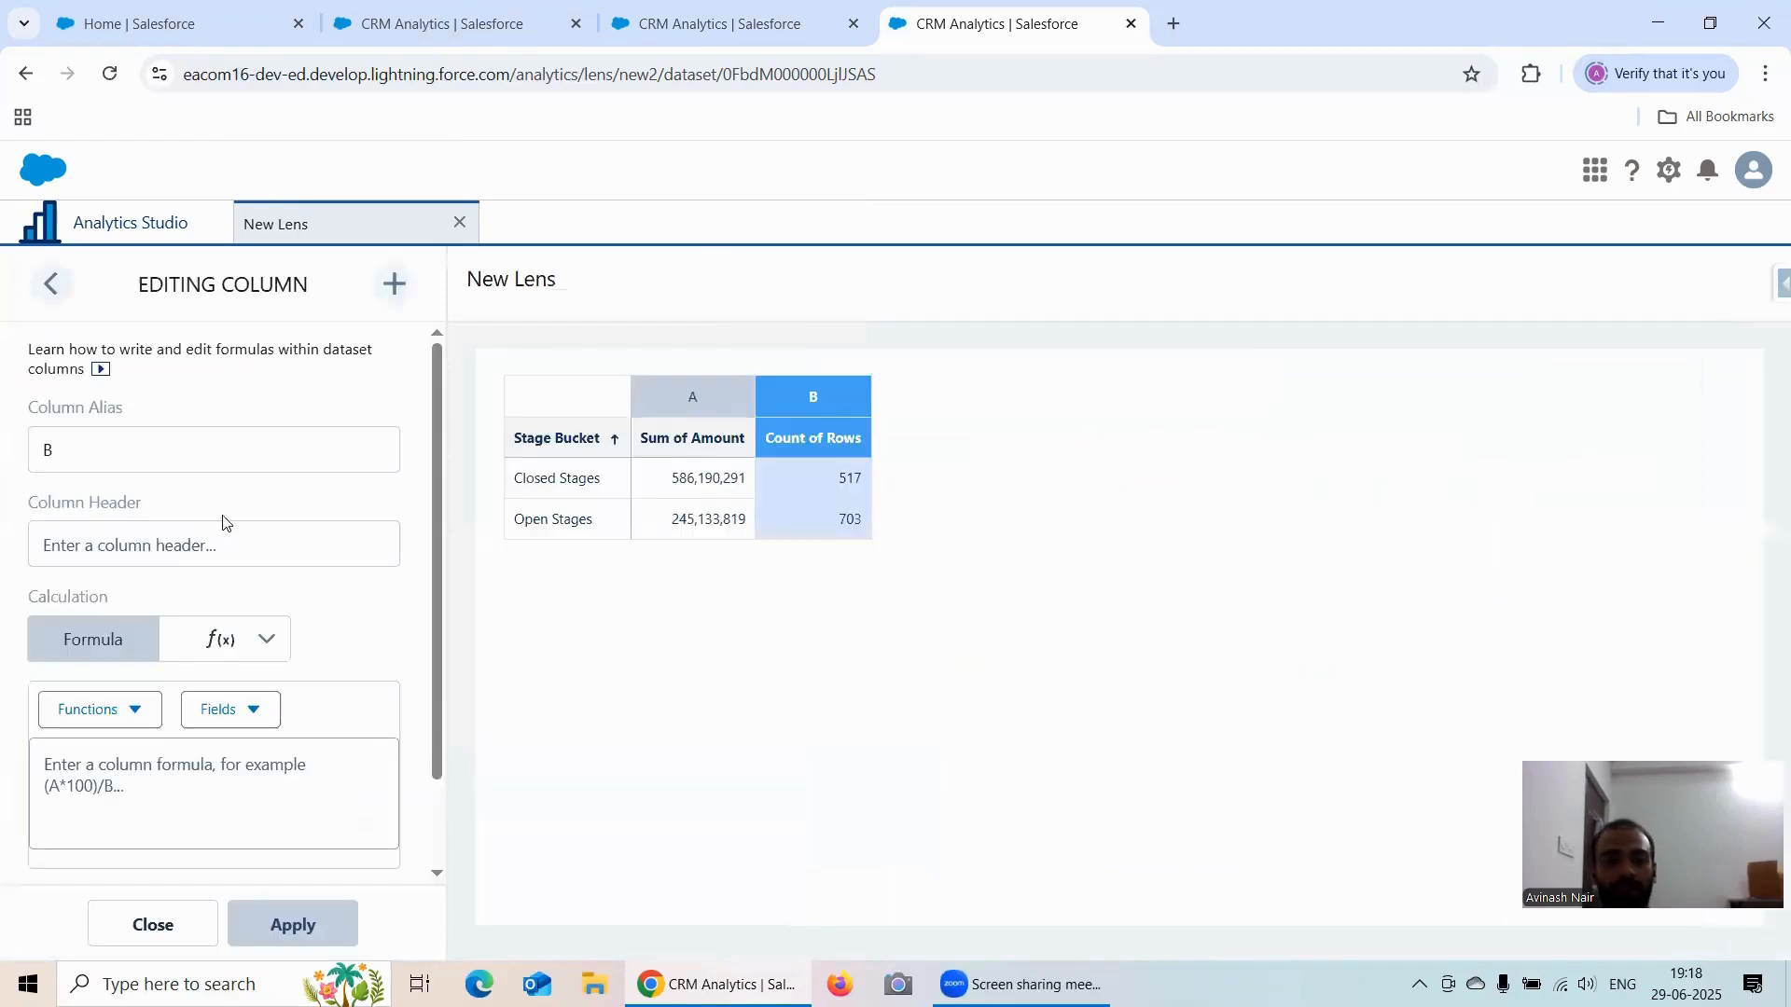
Step: Look through the full list of formula functions available for column B and read their descriptions
scroll(180, 607, down, 1)
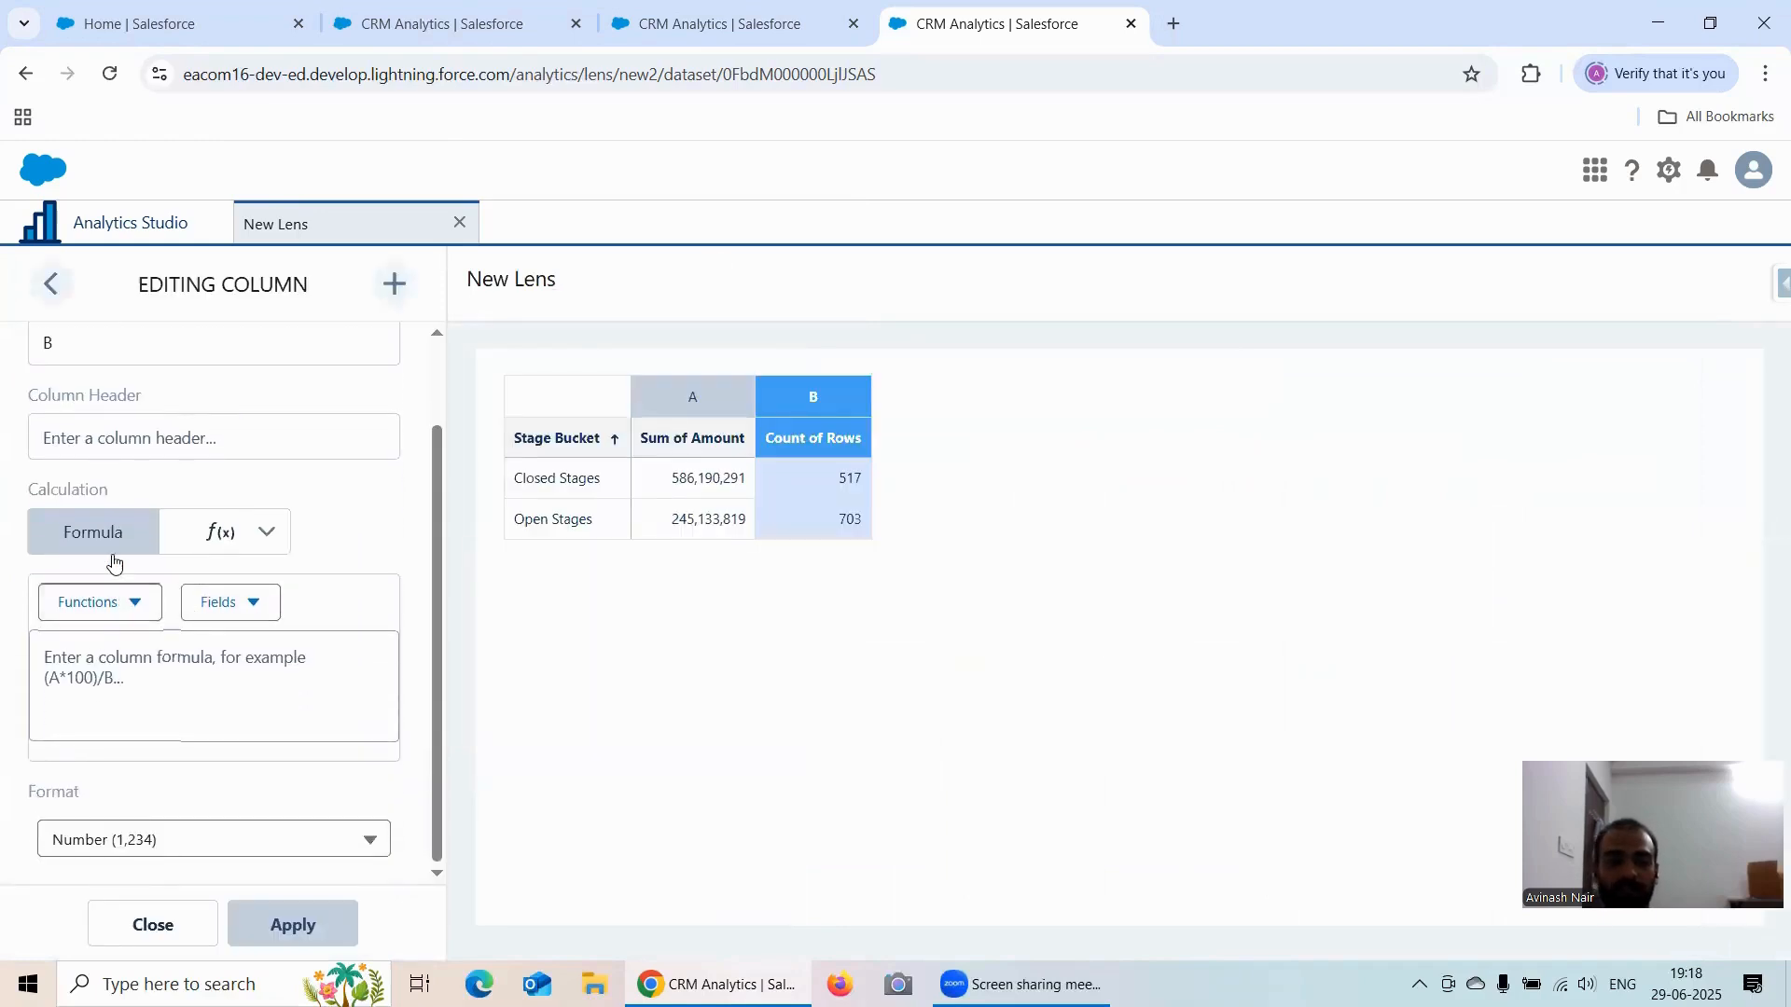
click(94, 602)
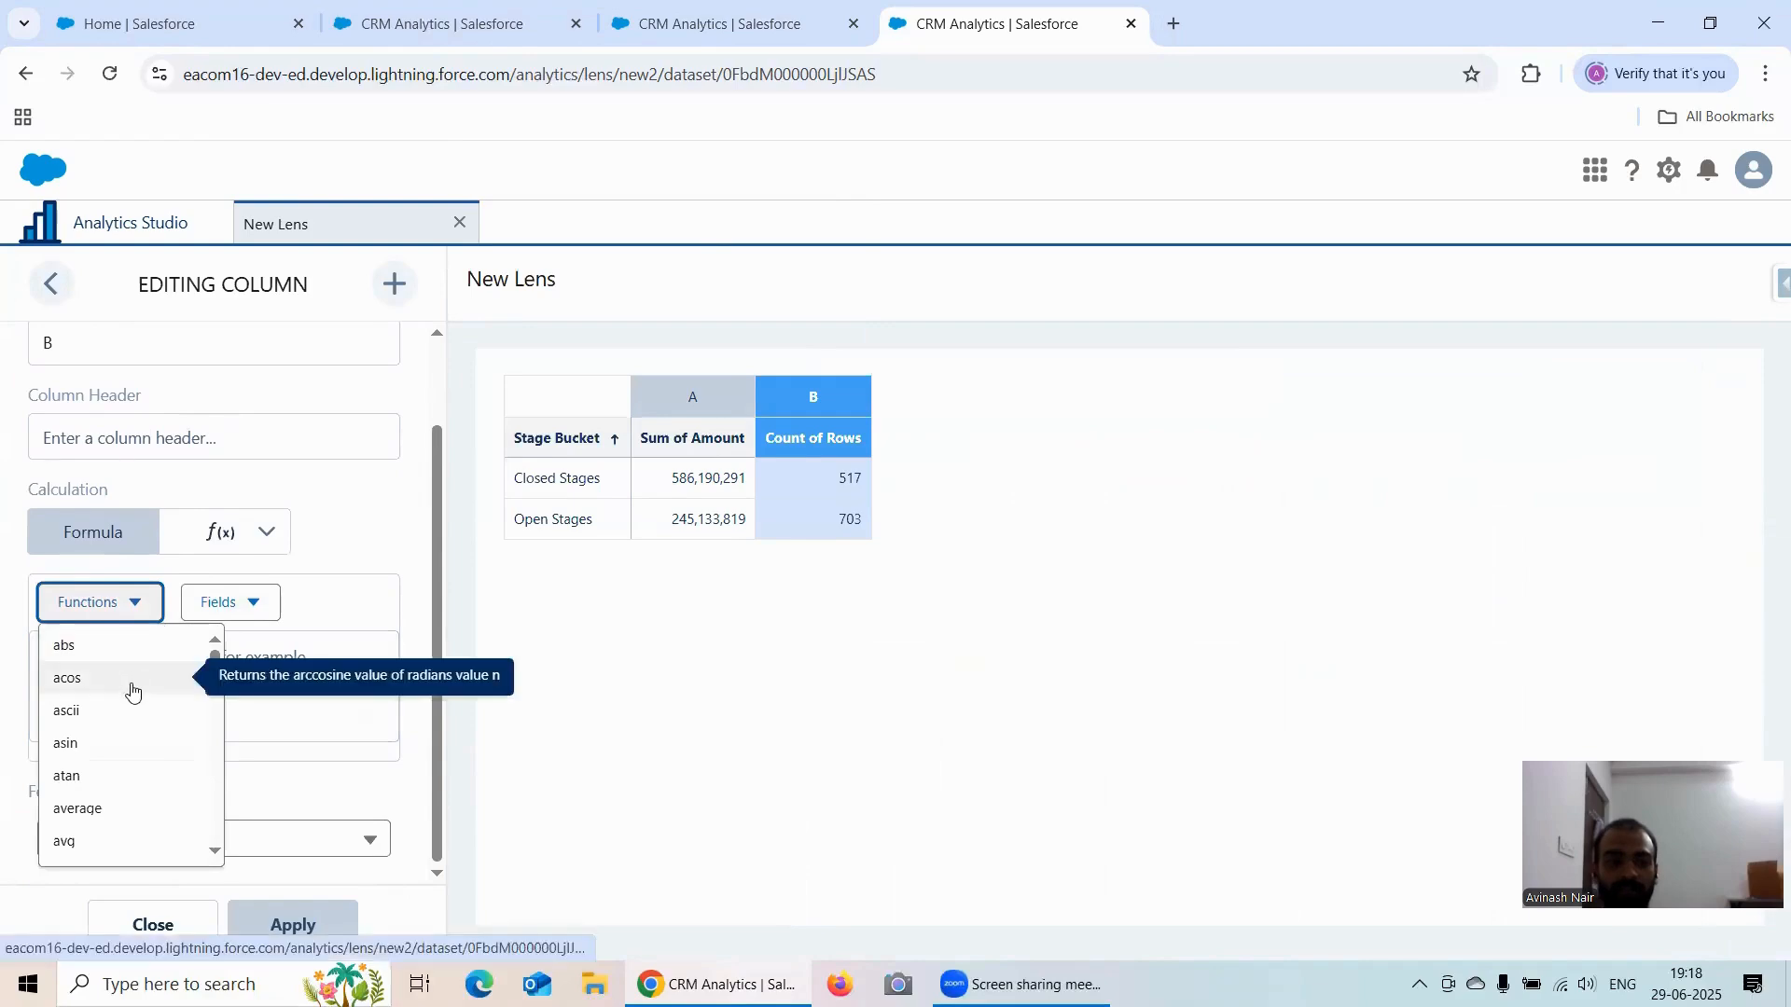
scroll(132, 690, down, 4)
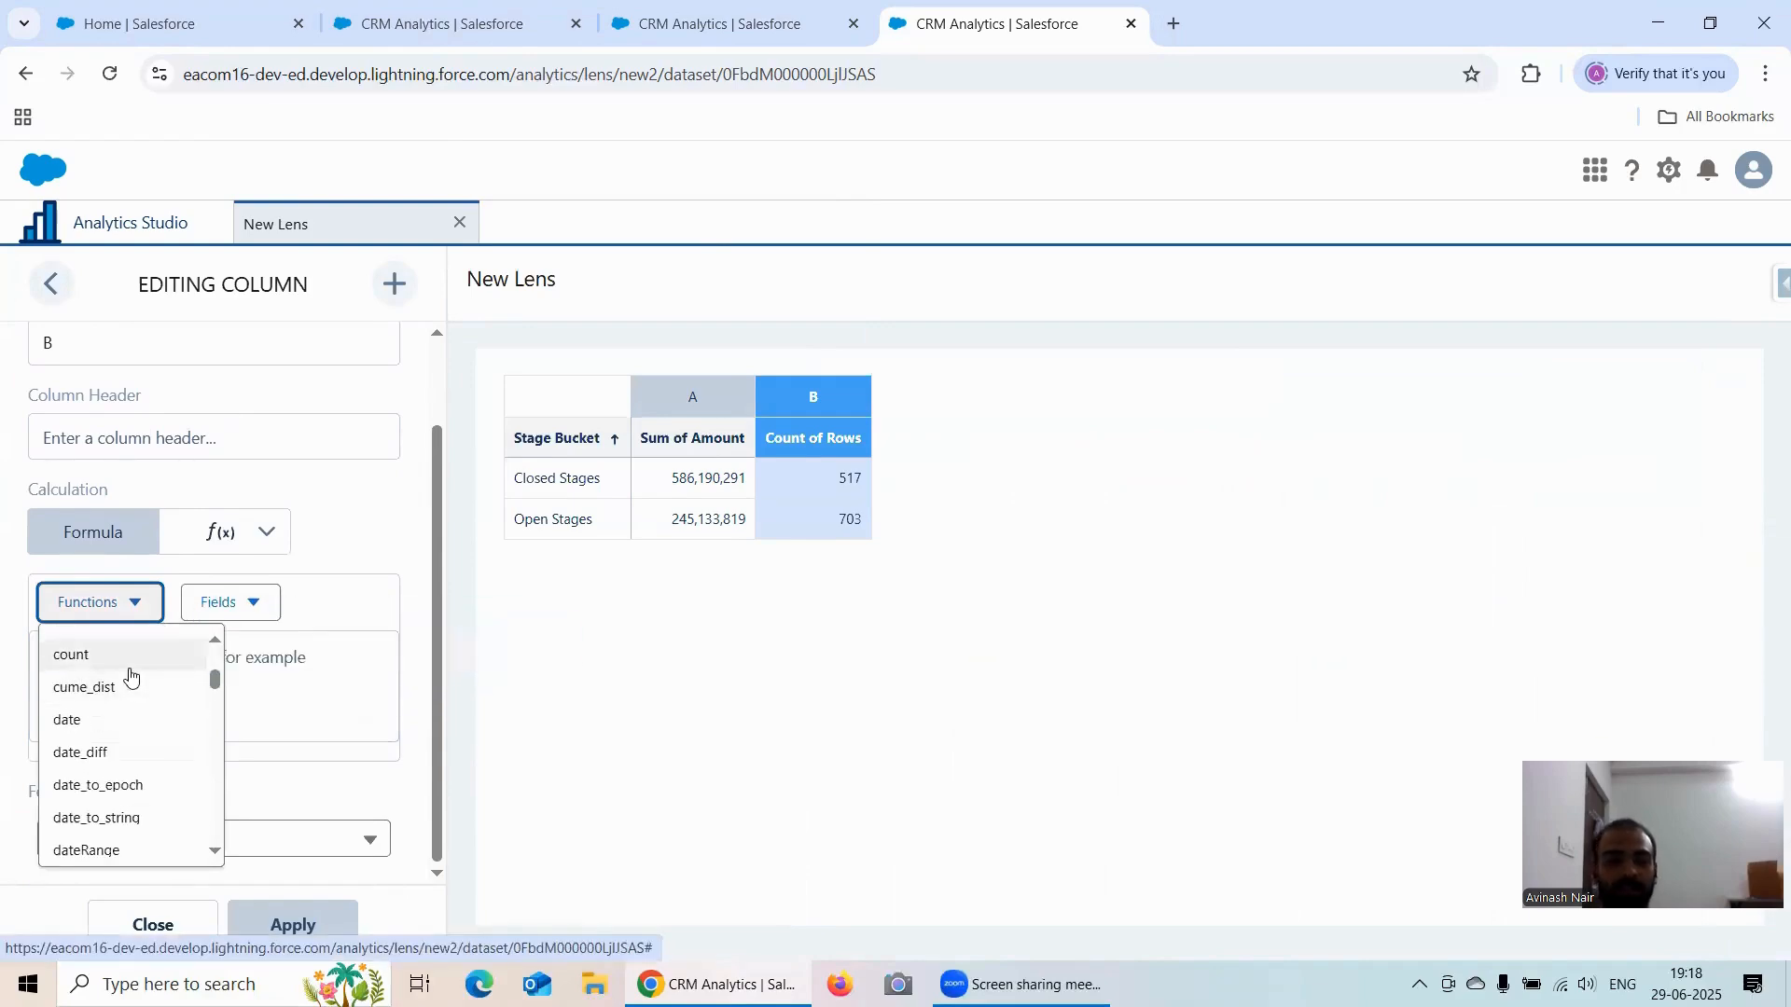
scroll(164, 687, up, 1)
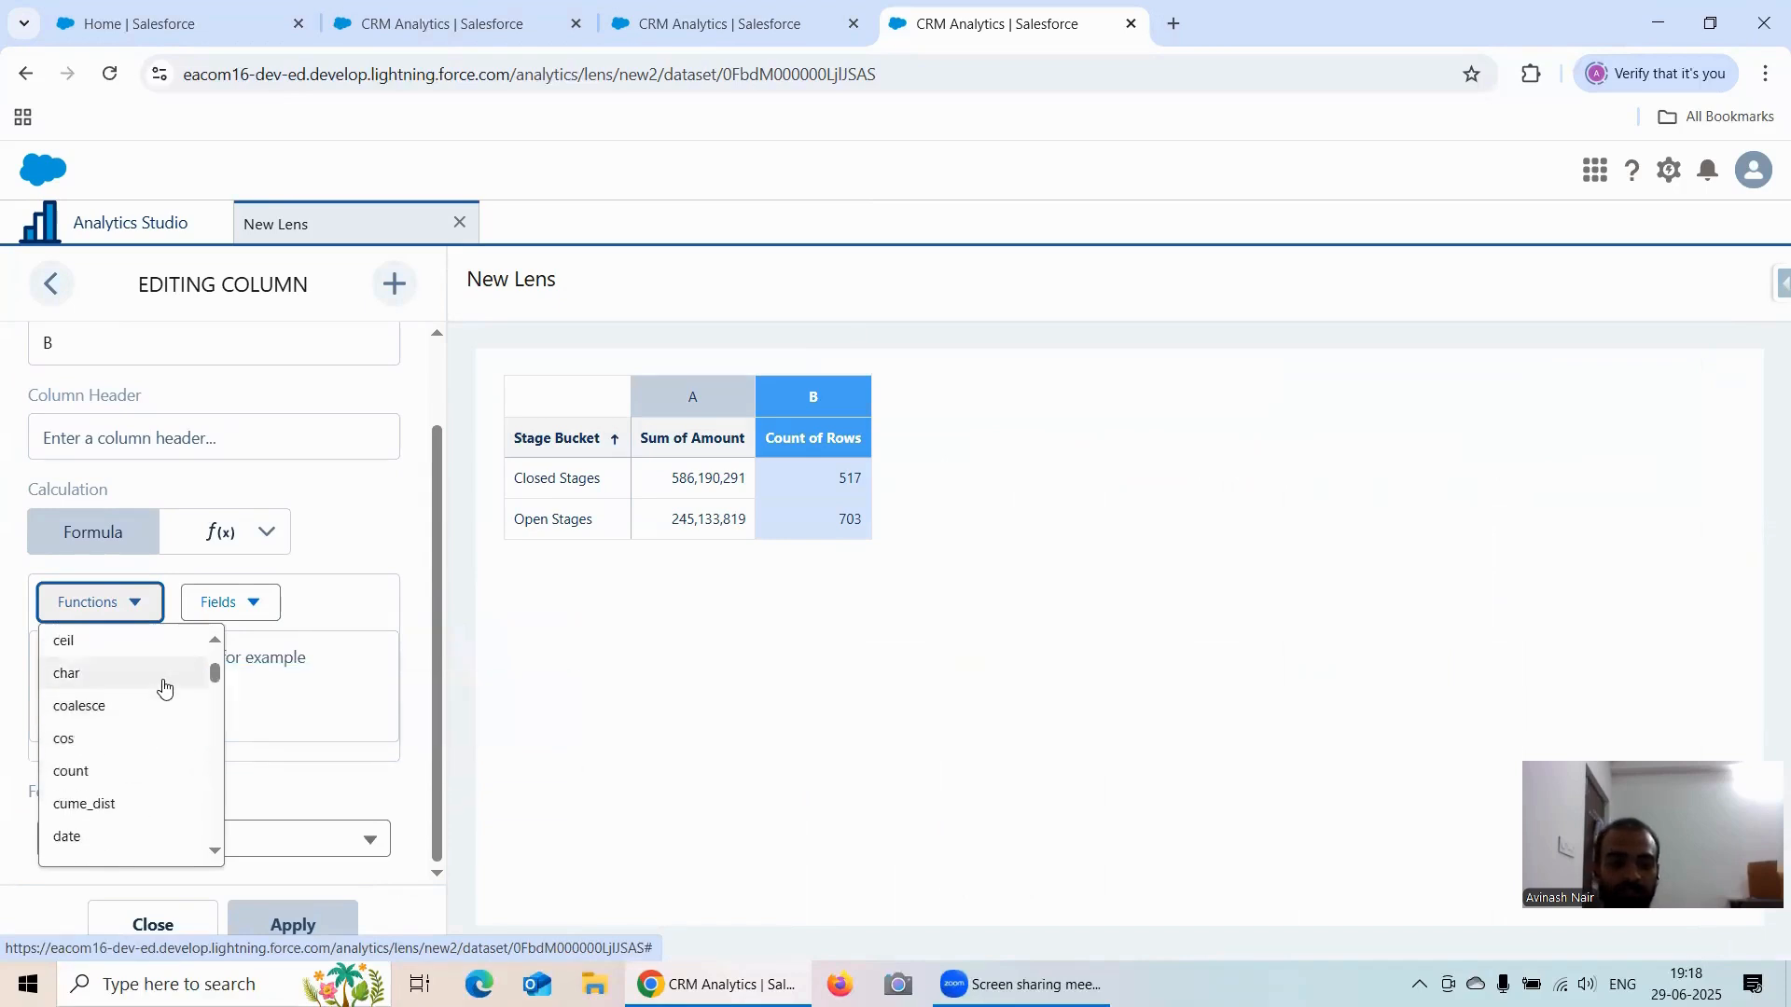
scroll(163, 687, down, 1)
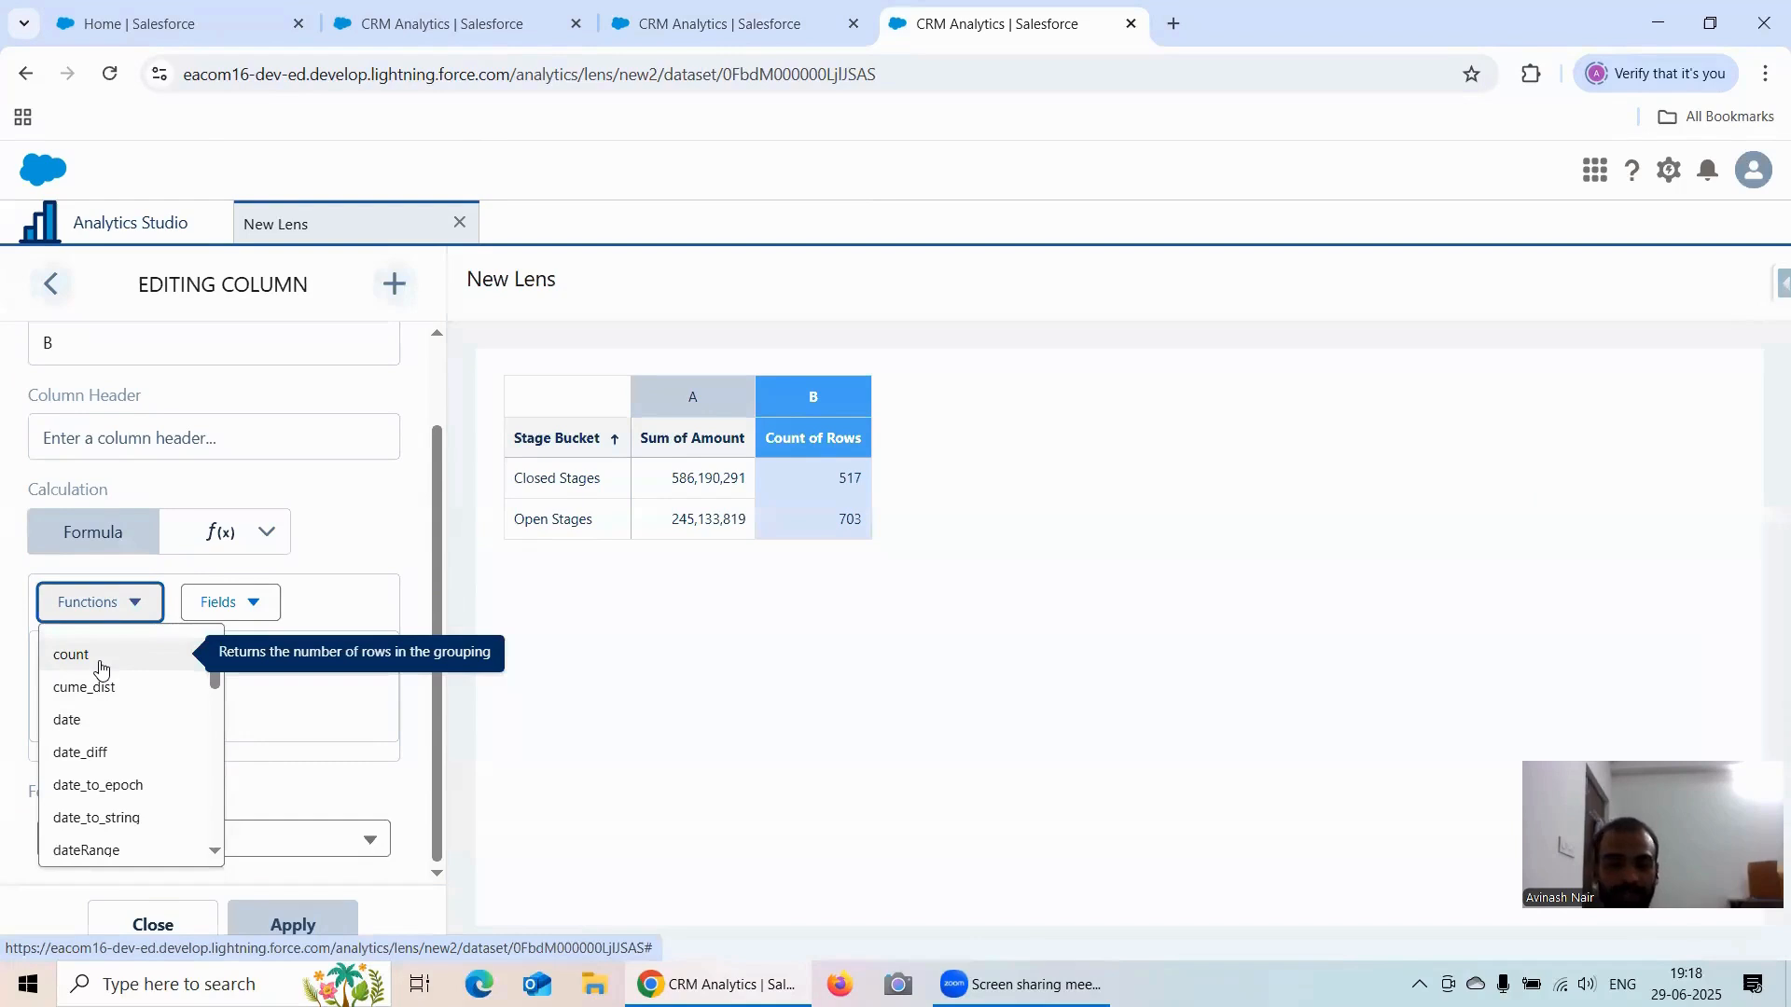
scroll(103, 676, up, 1)
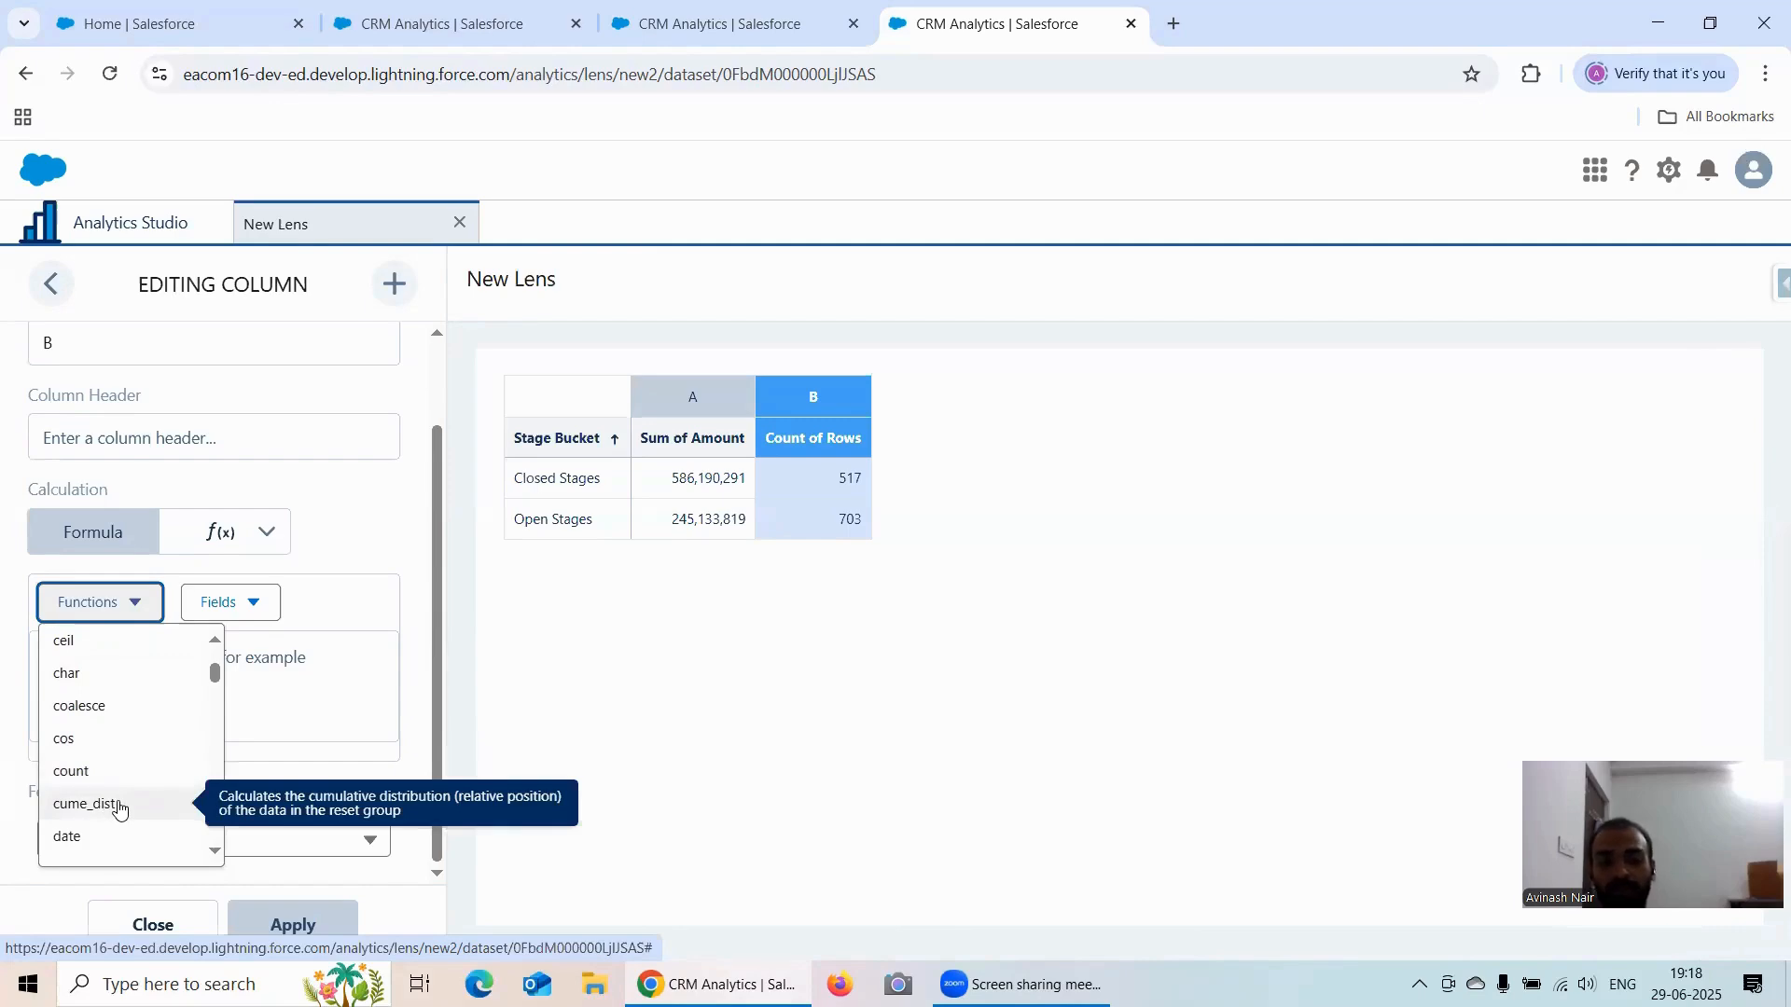
scroll(118, 760, down, 3)
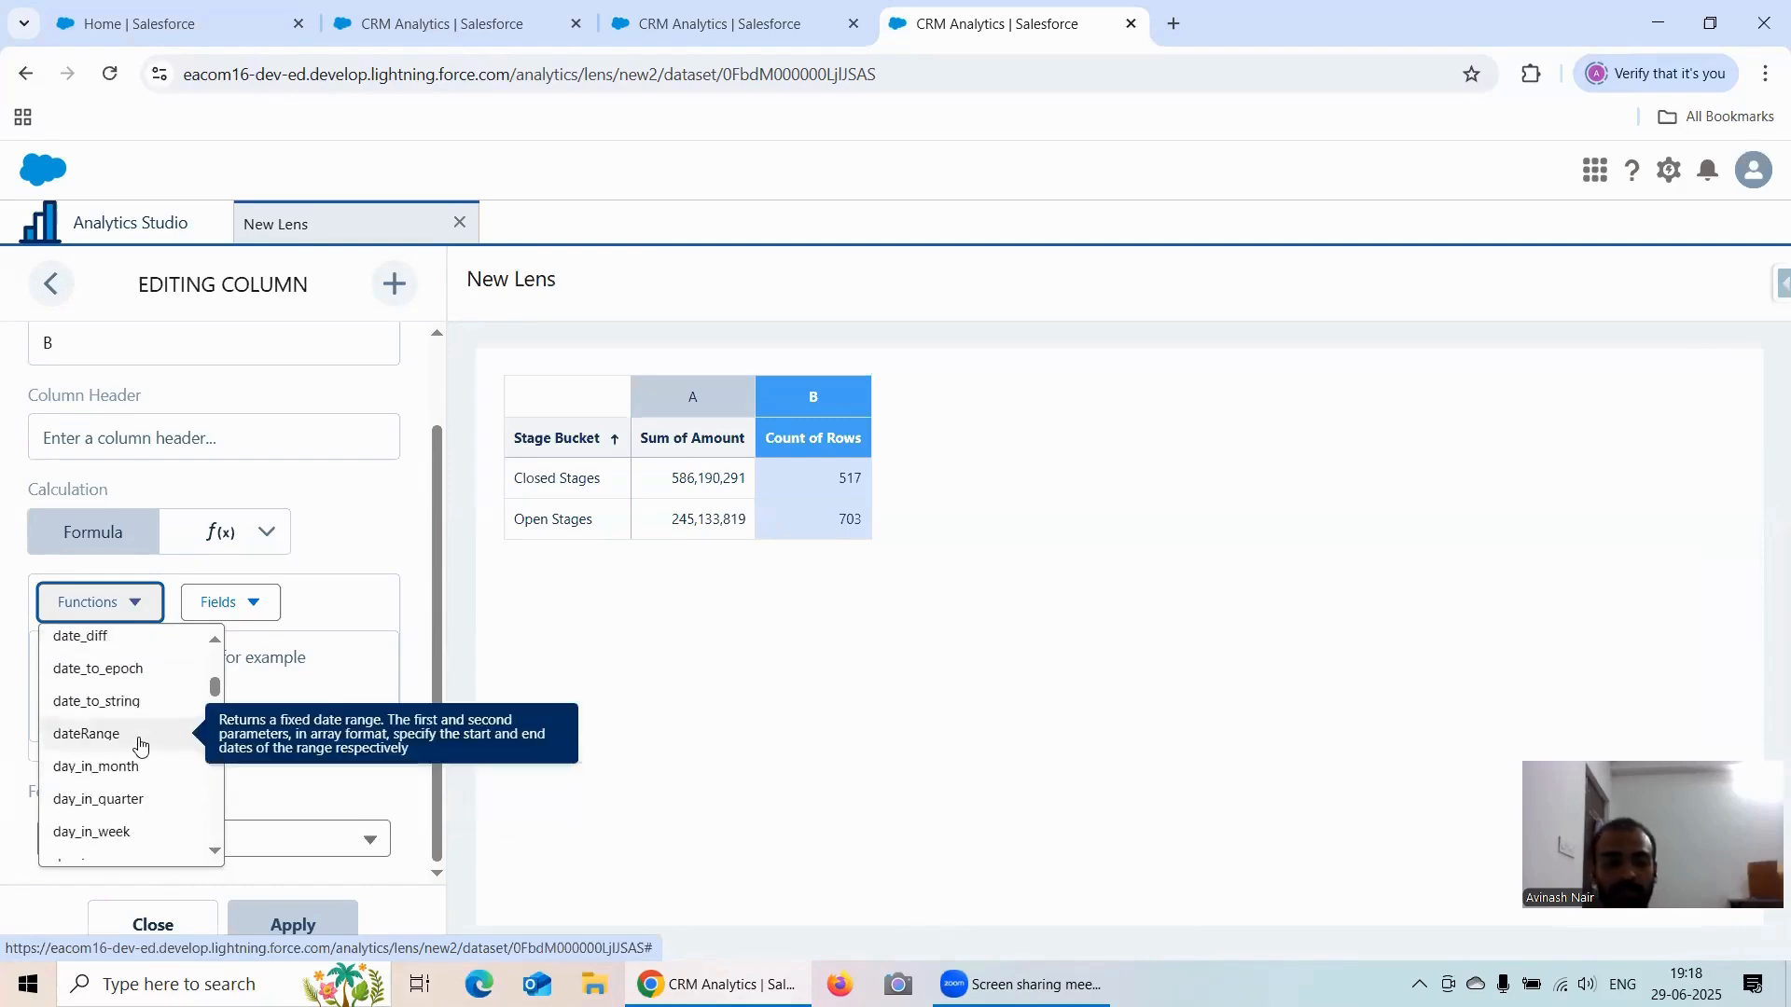
scroll(139, 743, down, 5)
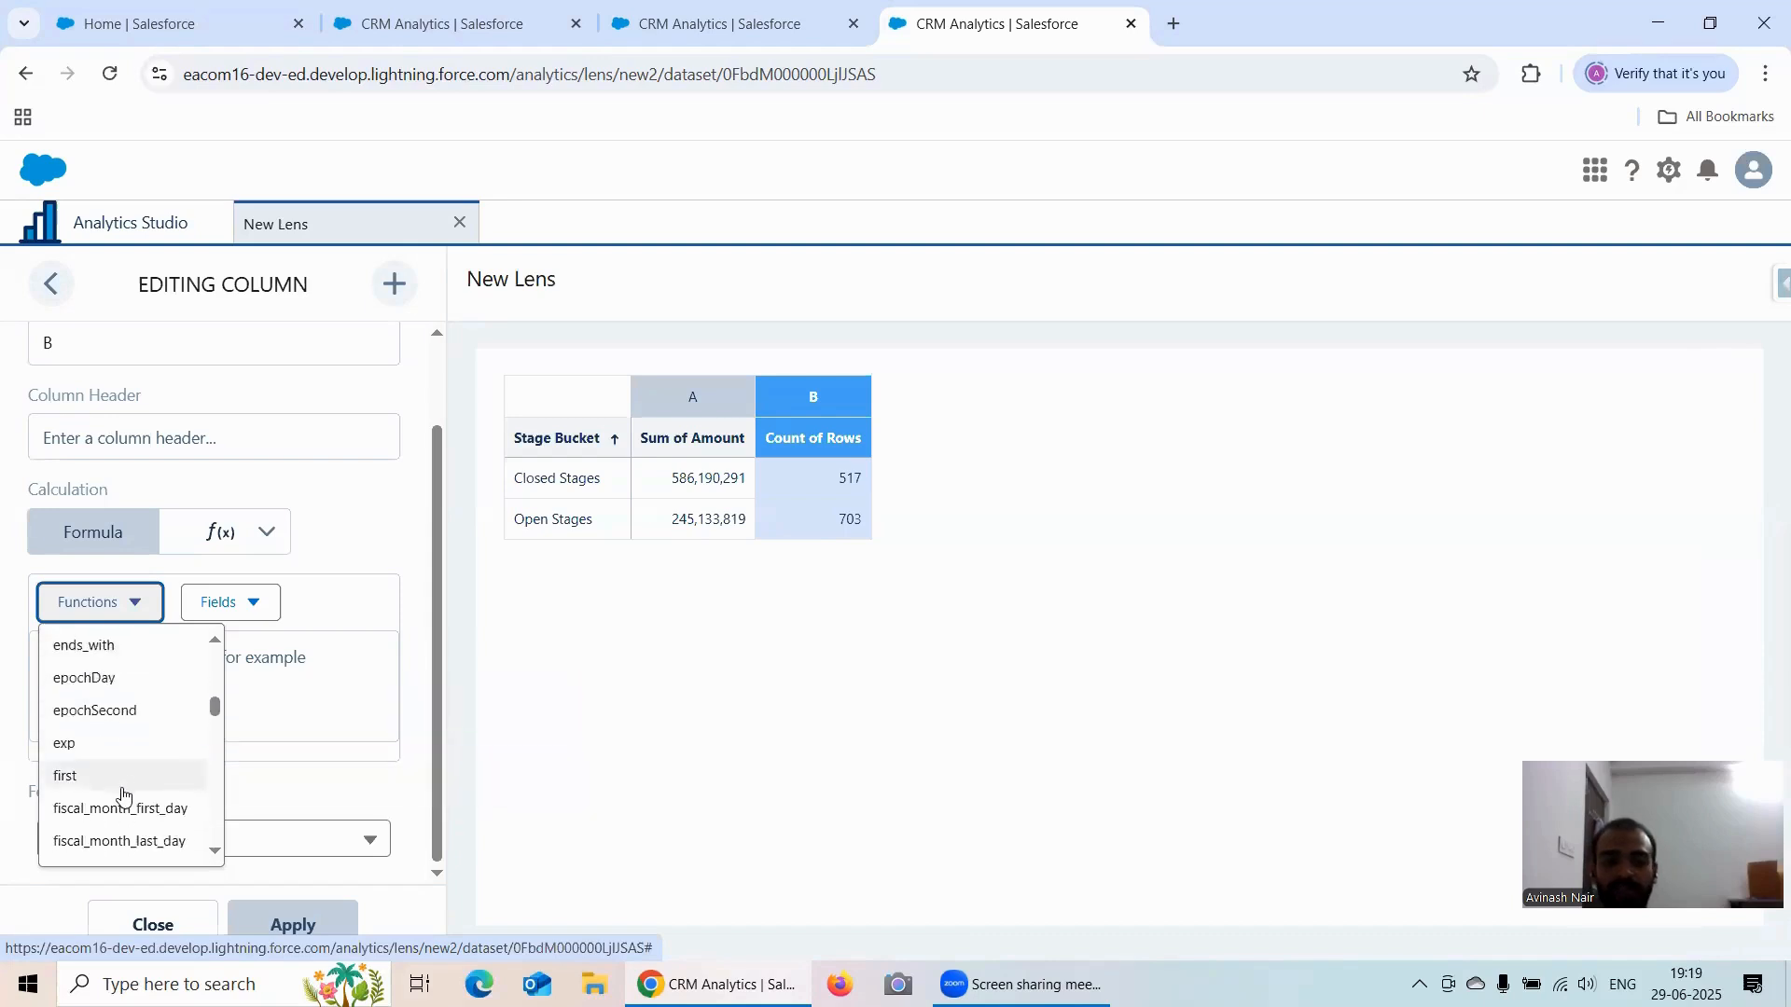
scroll(125, 793, down, 4)
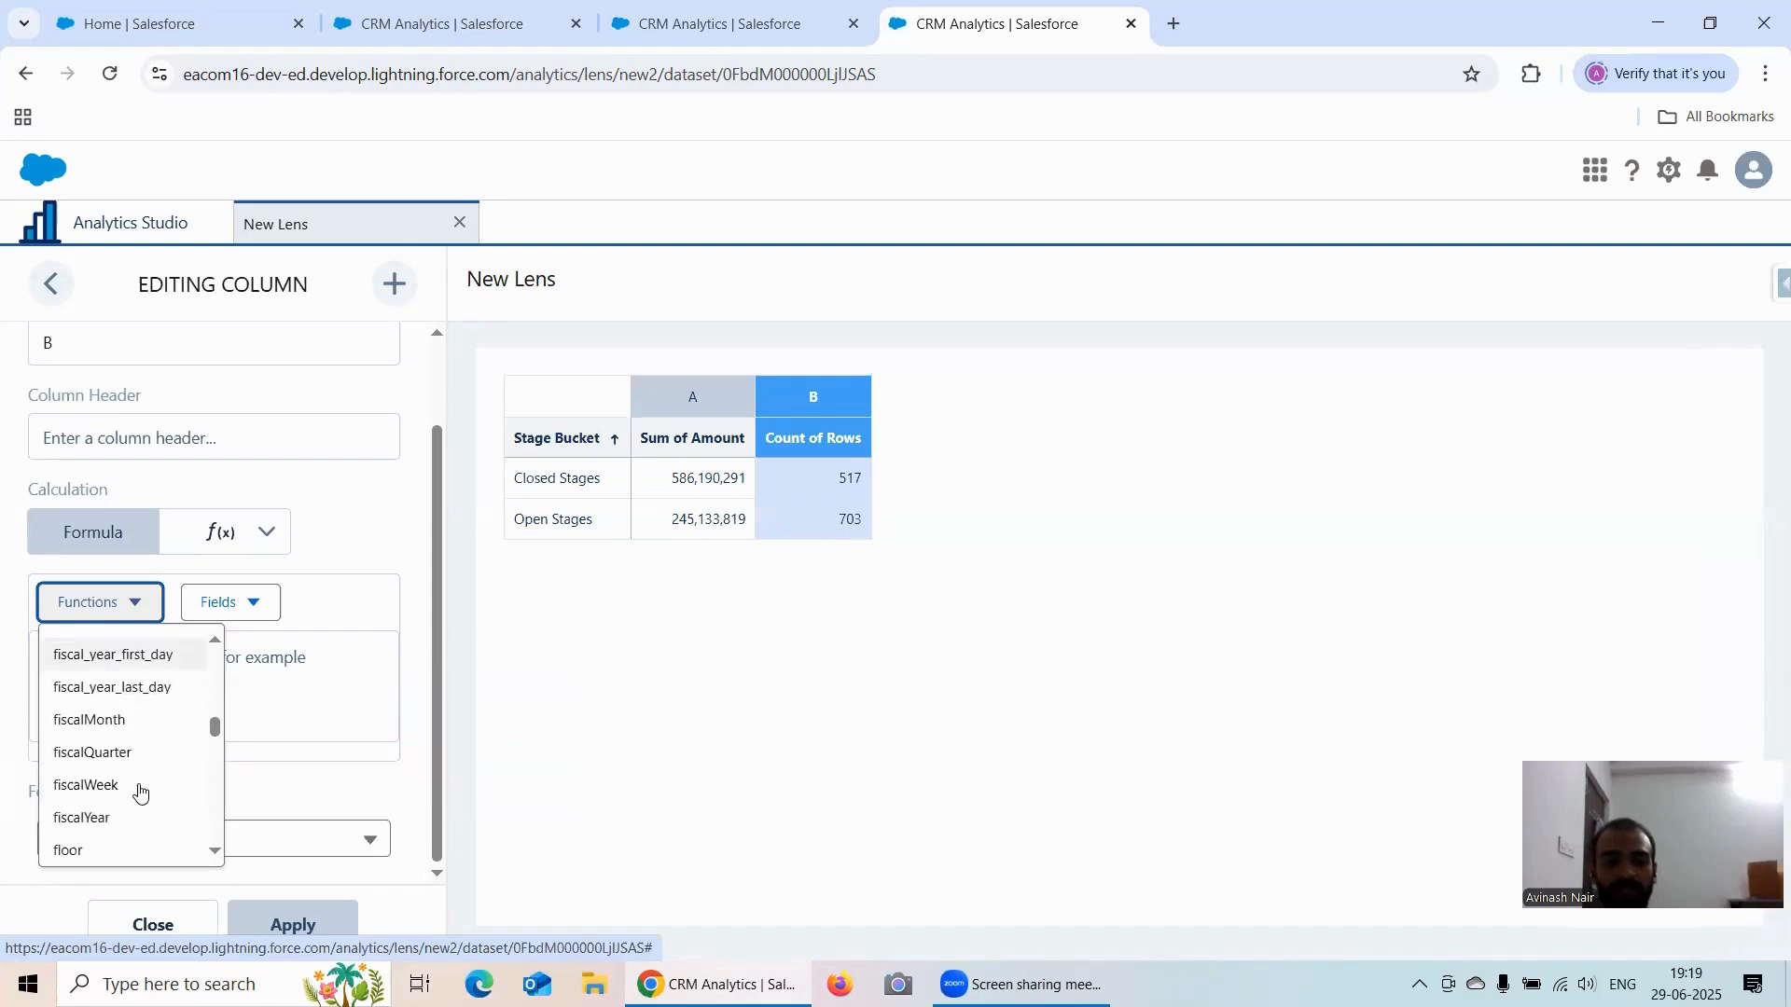
scroll(140, 791, down, 10)
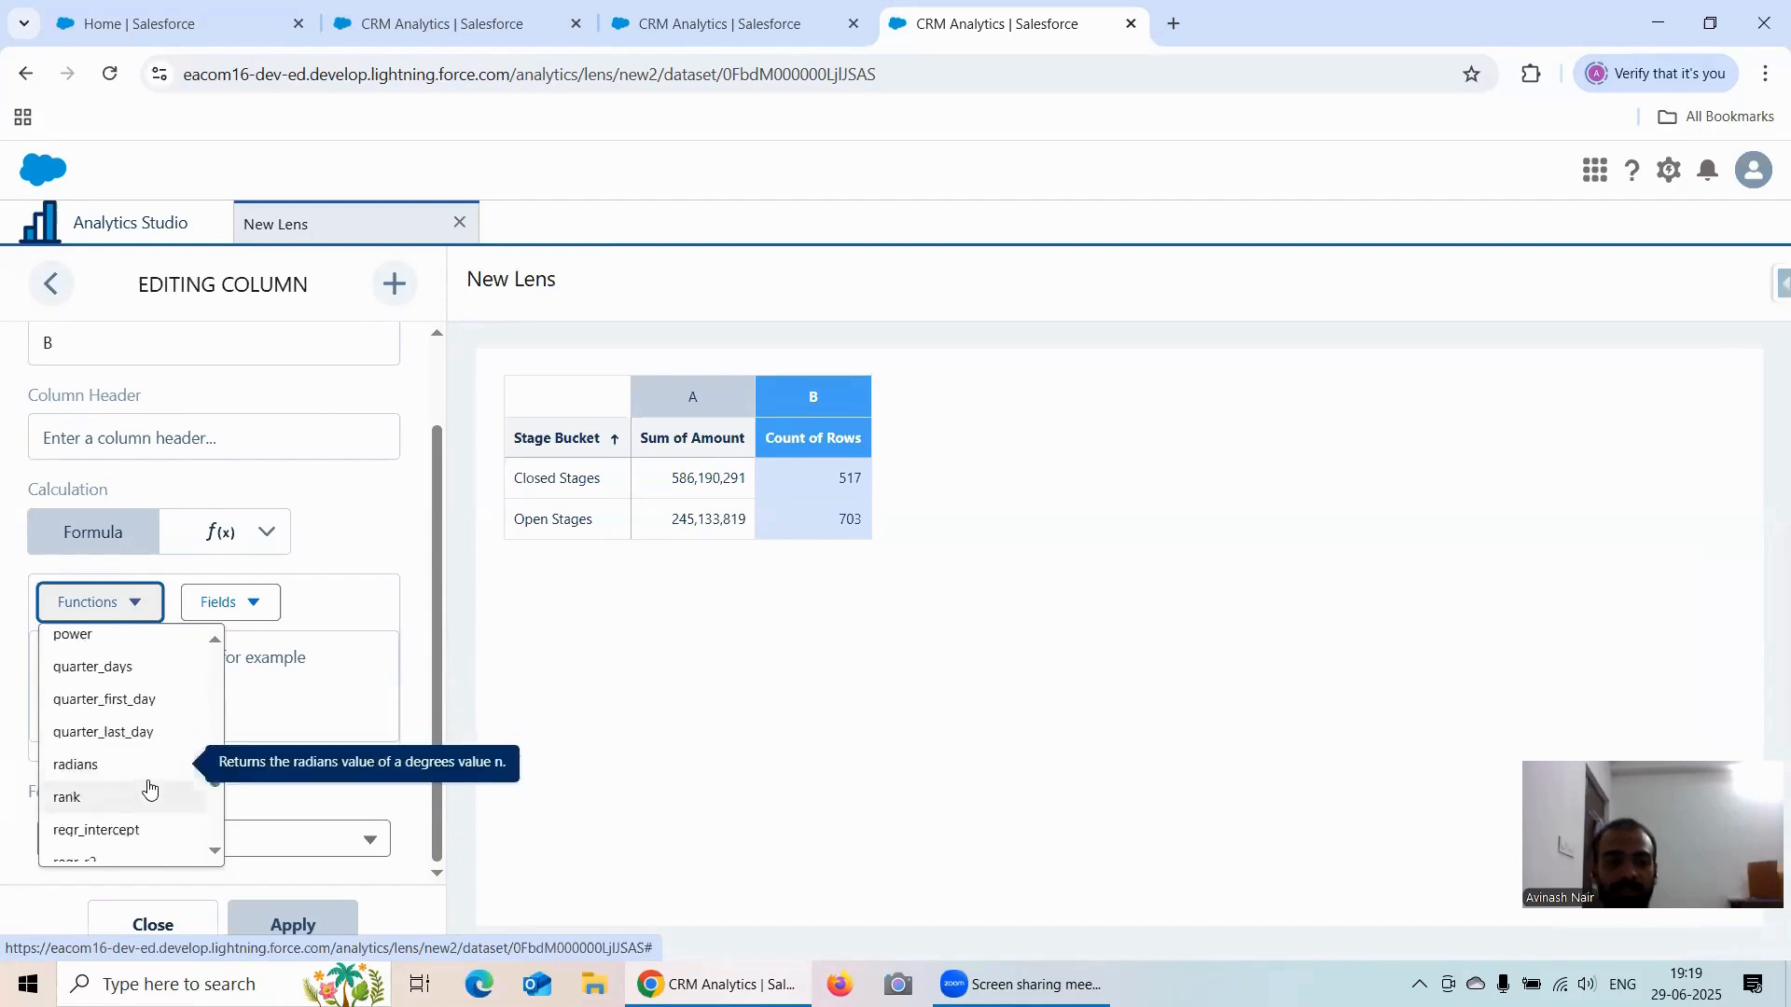
scroll(149, 790, down, 10)
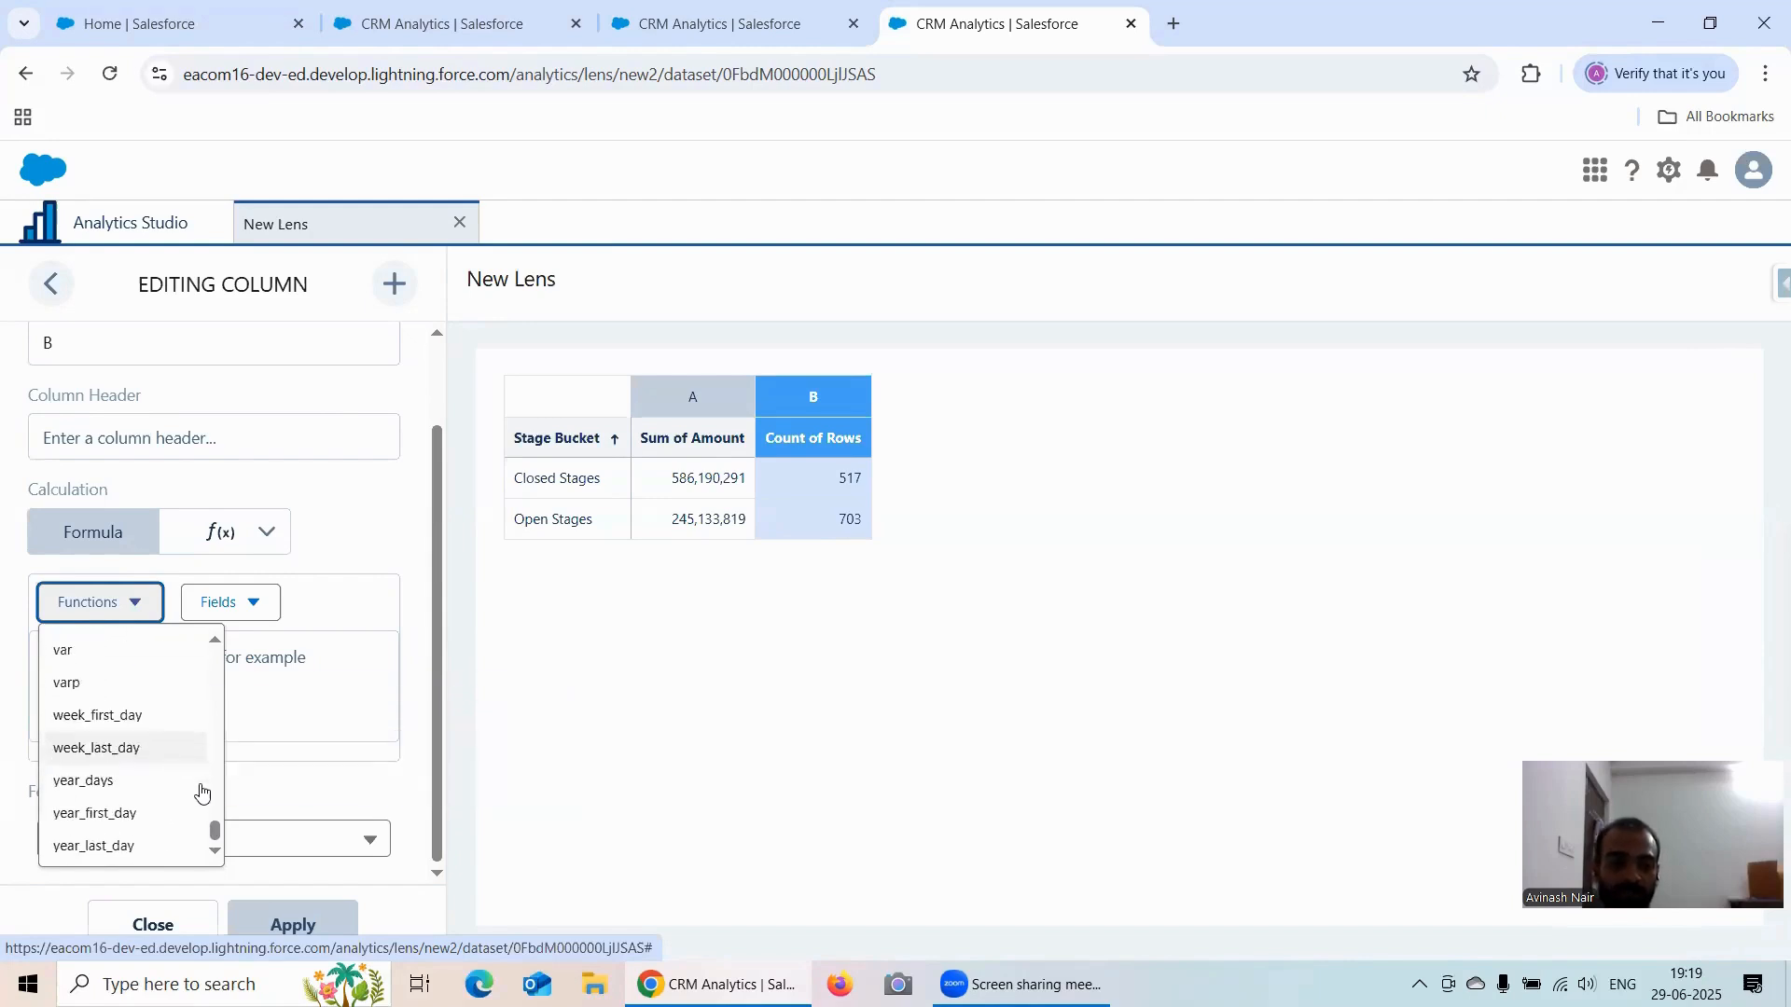
drag(214, 830, 216, 651)
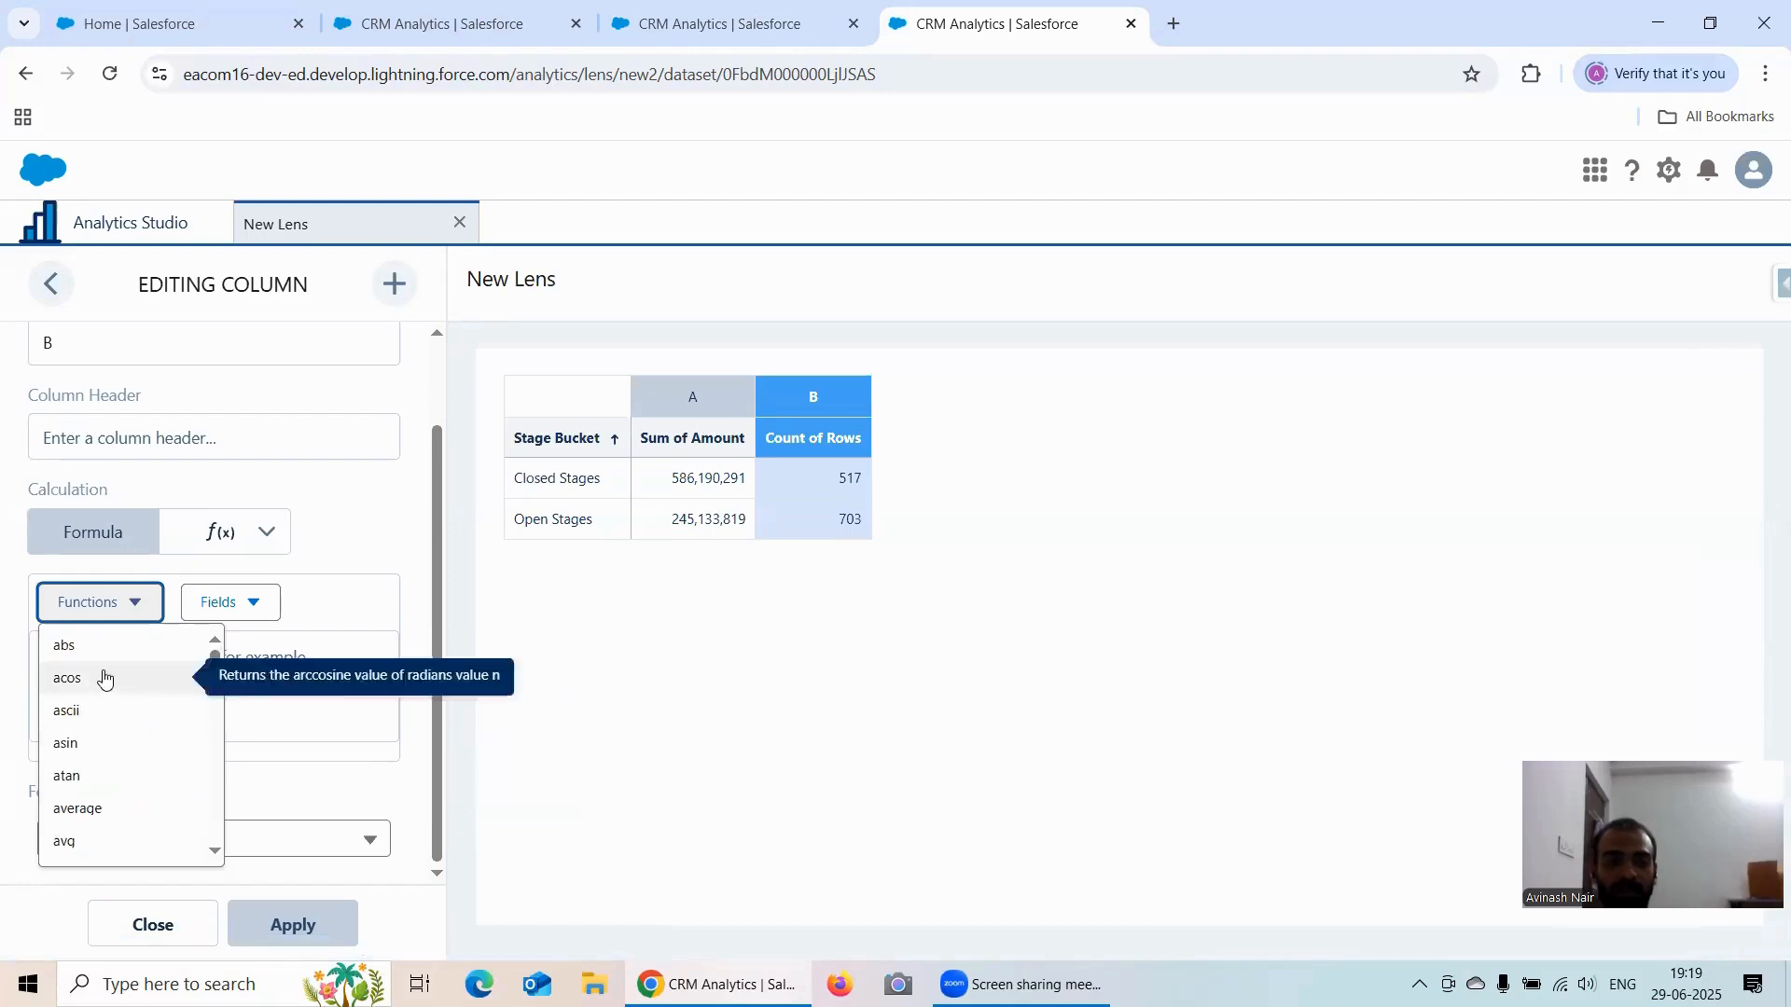
Step: Give column B the formula count() and the header "Count", and apply it
scroll(132, 736, down, 4)
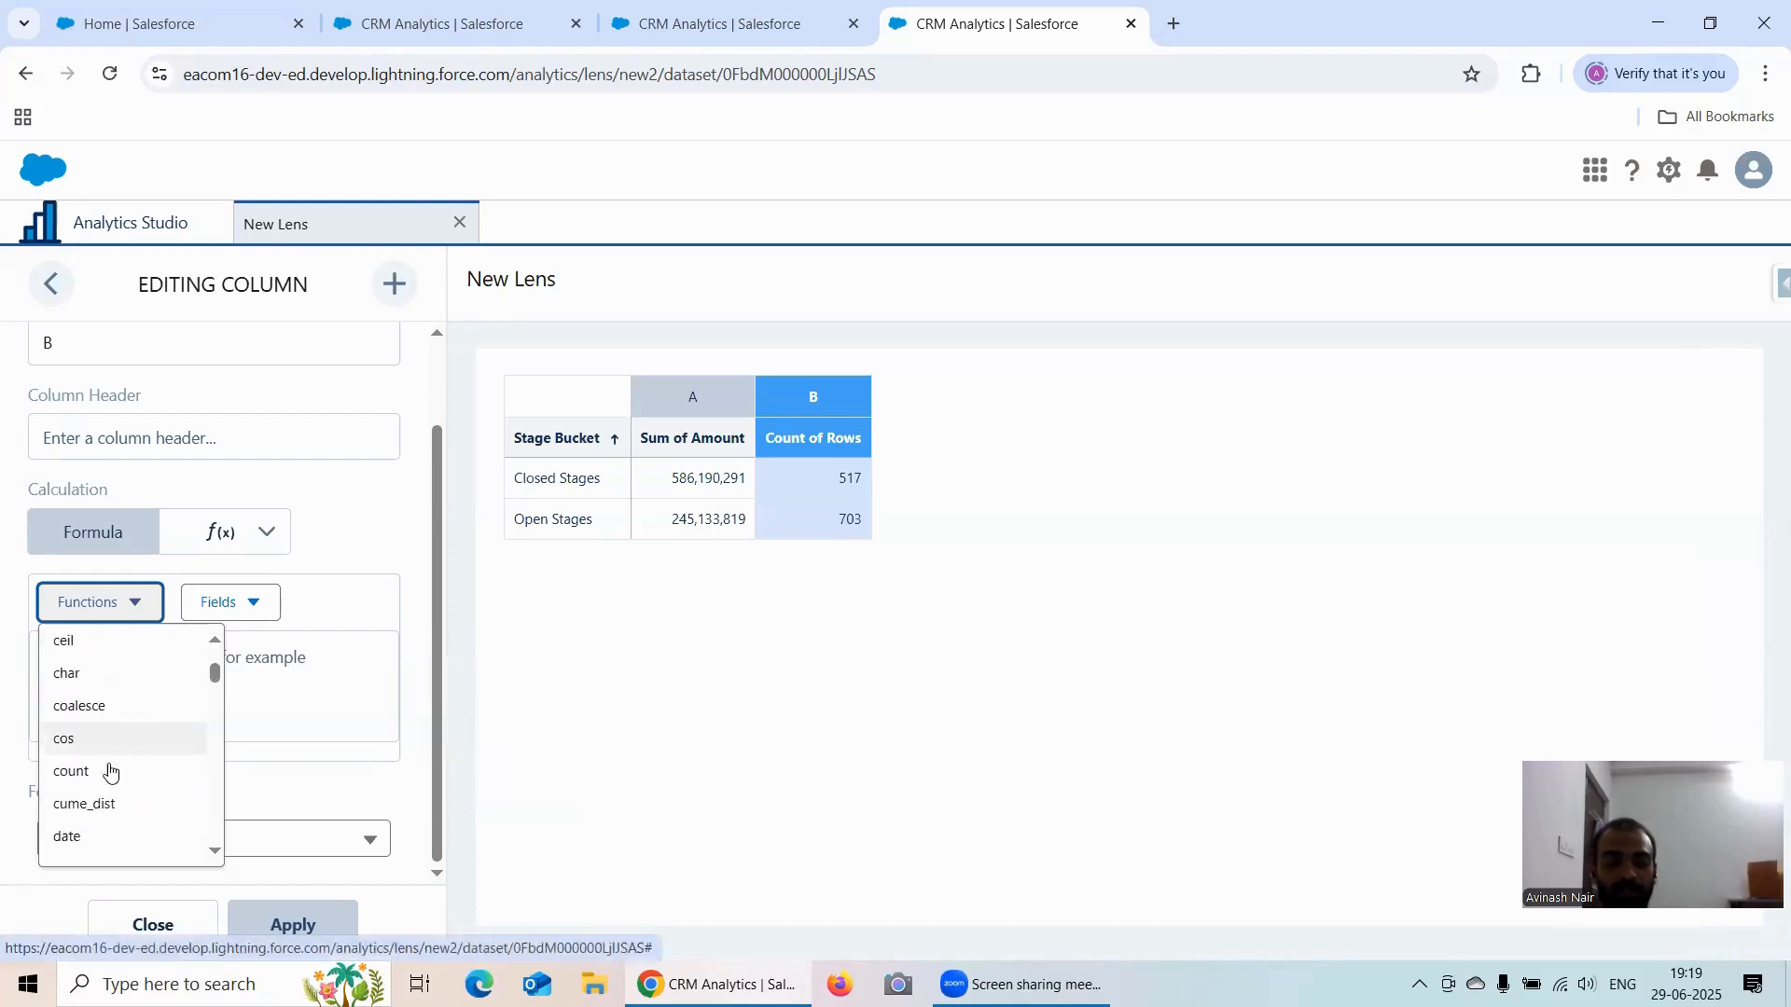
click(110, 770)
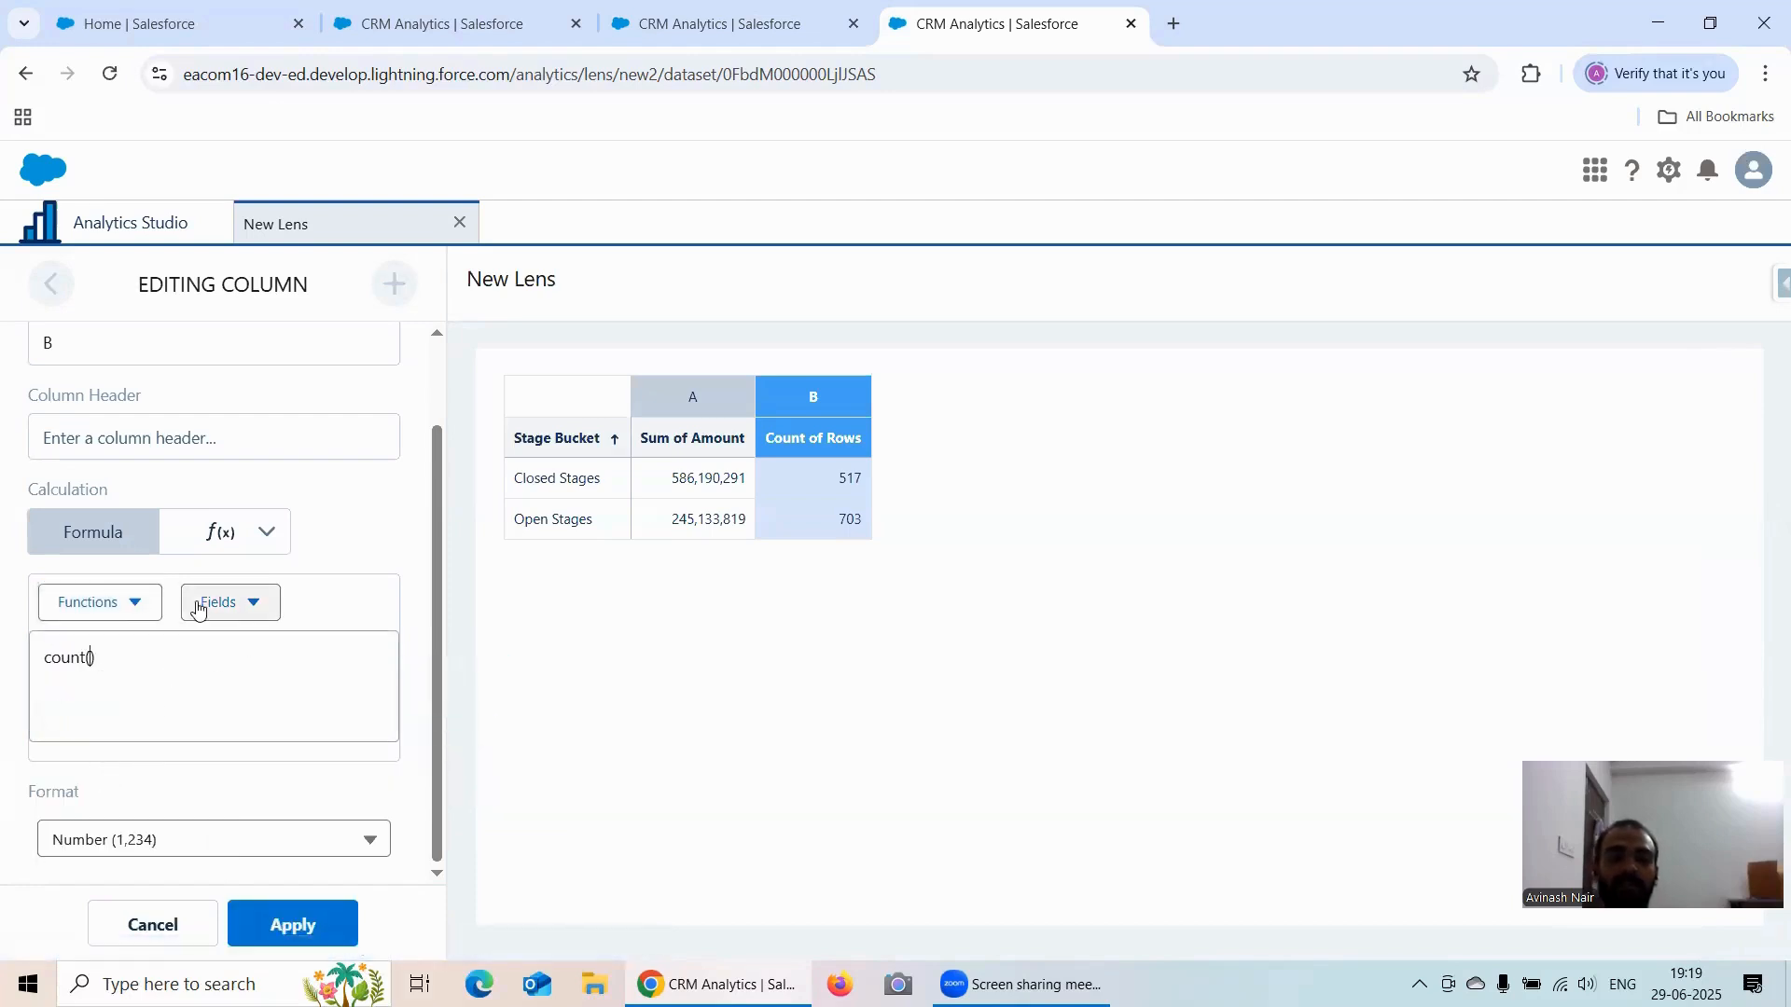
click(103, 434)
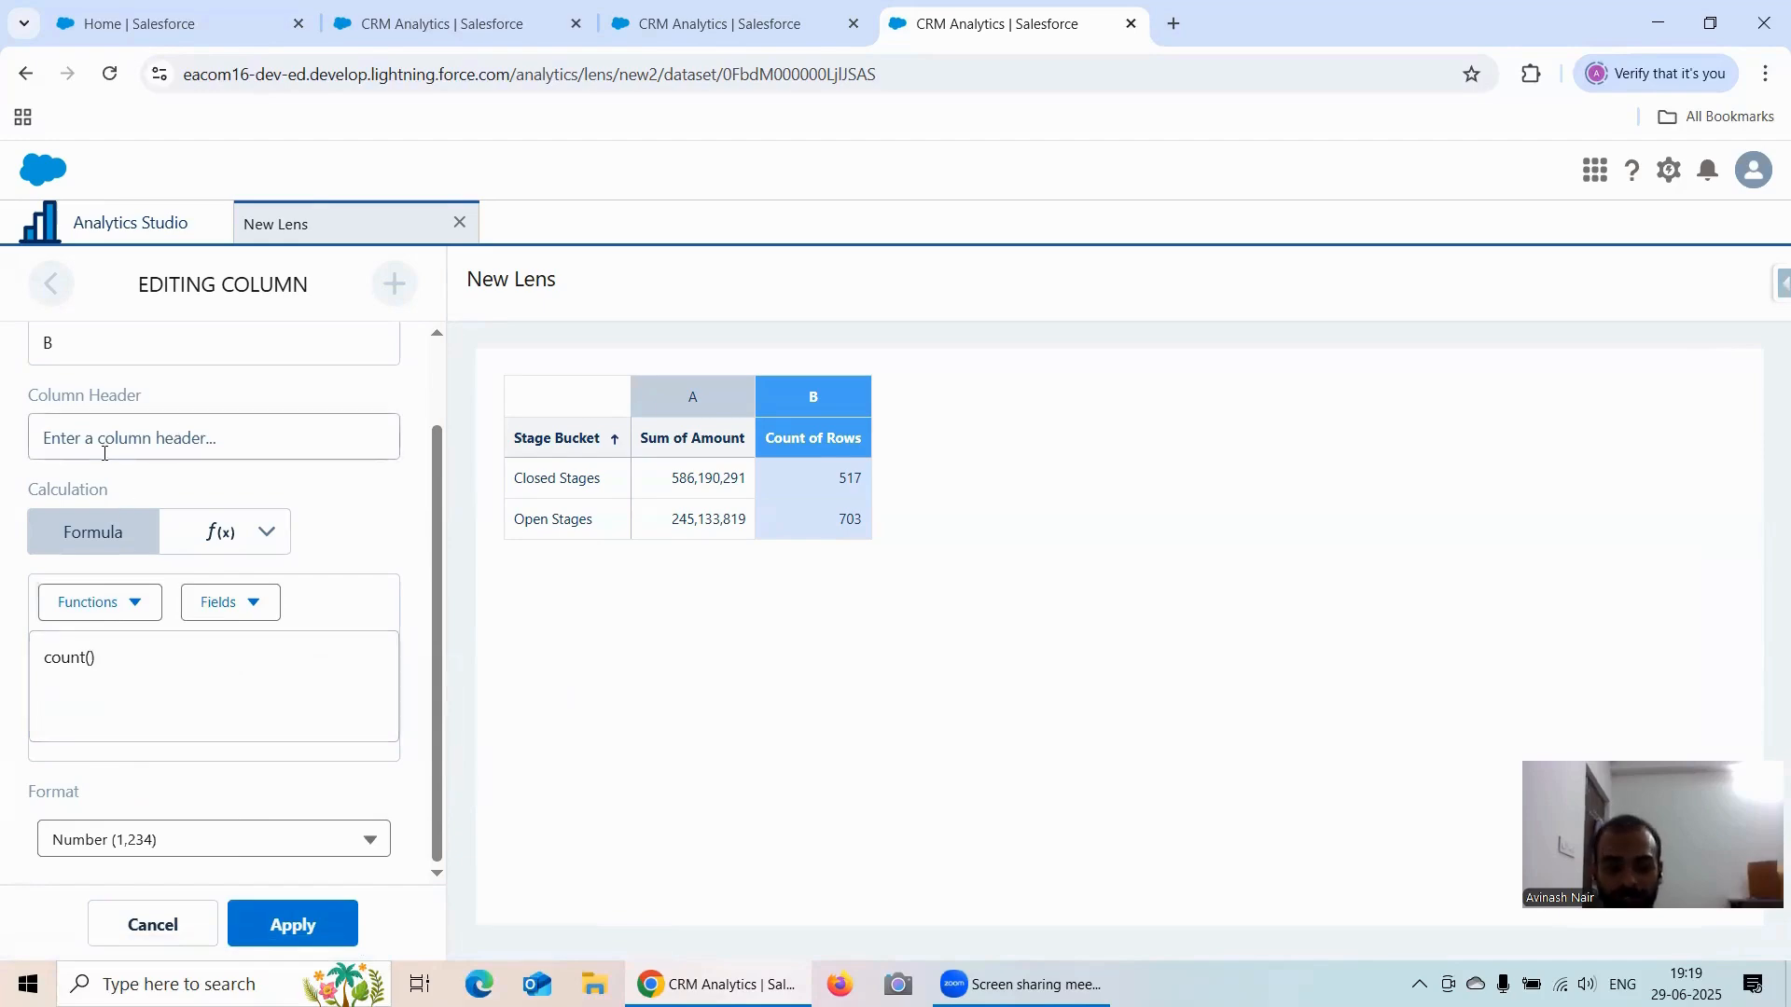
text(Count)
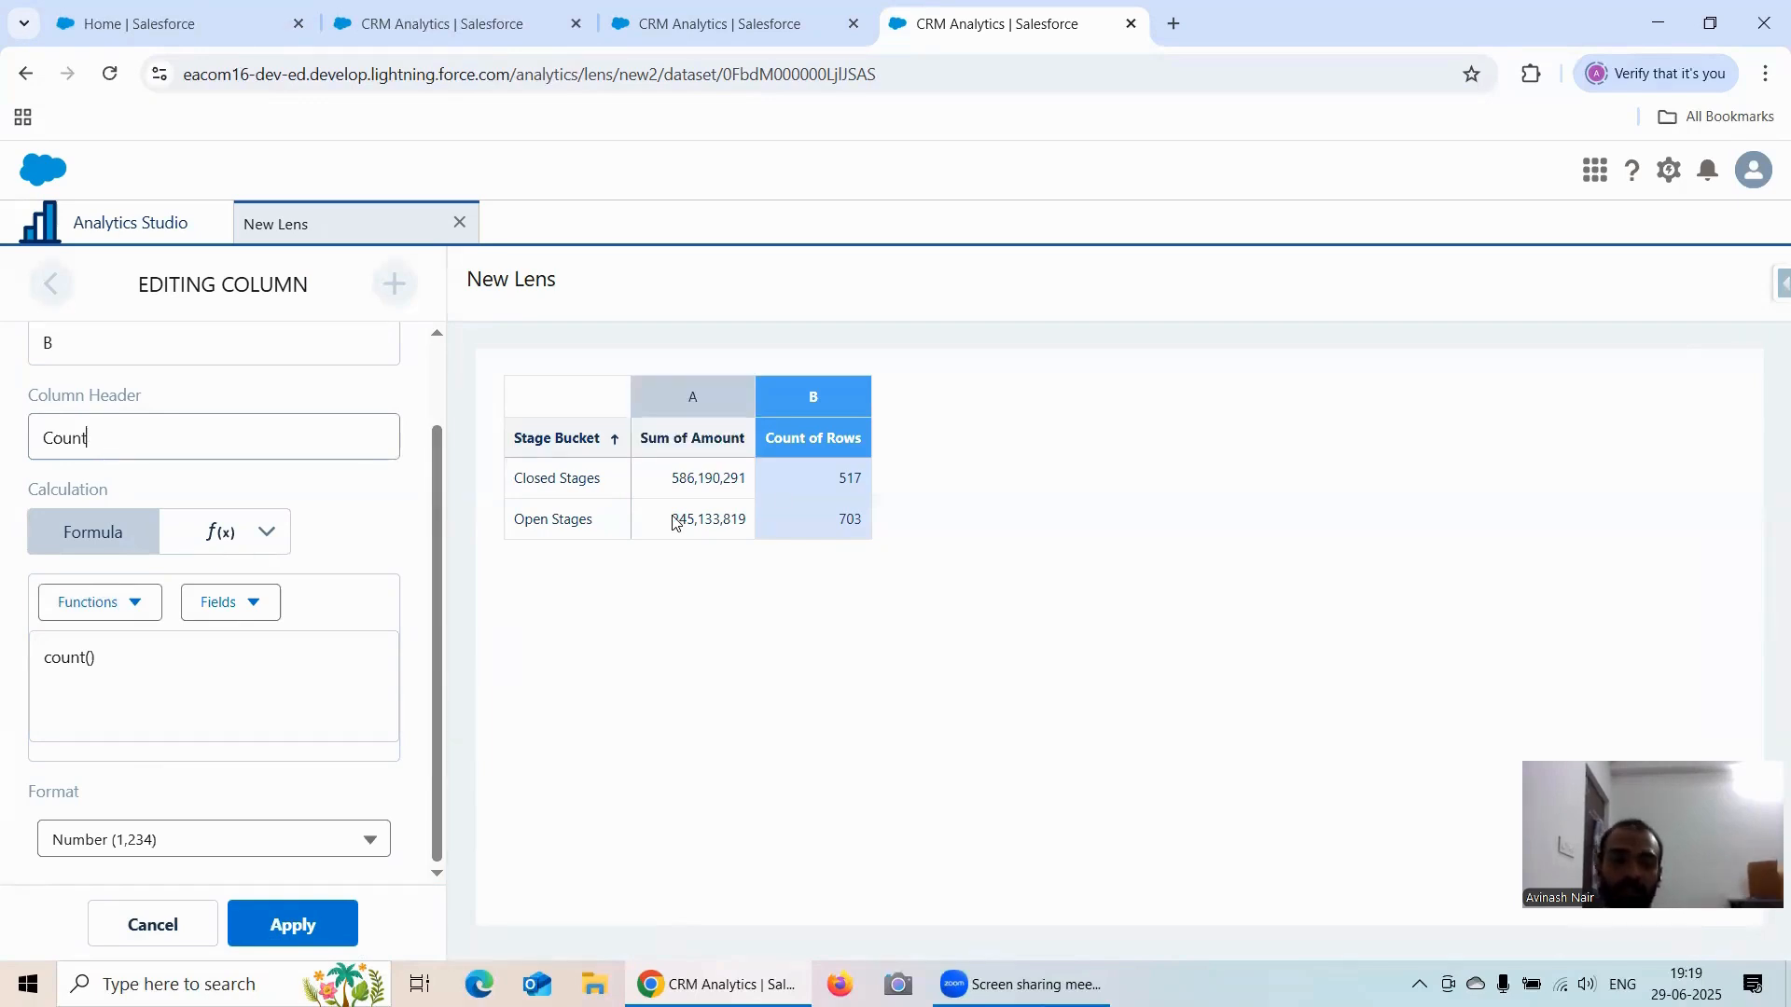
click(328, 936)
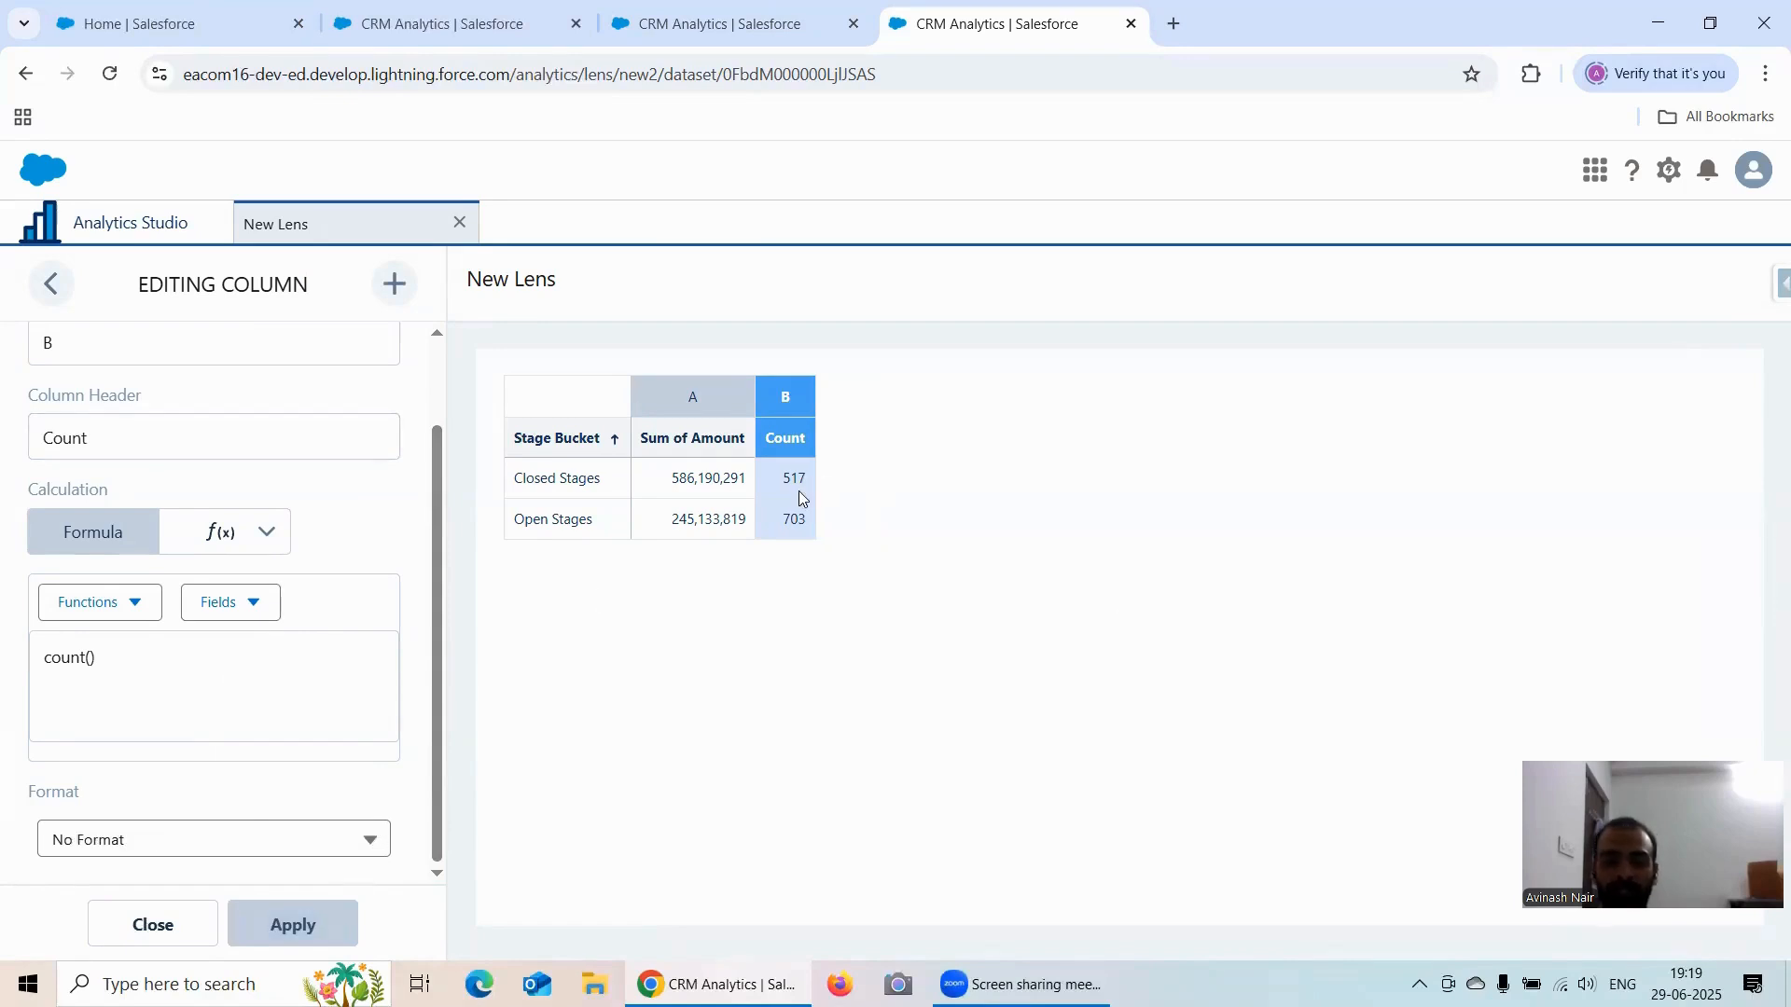
Step: Add column C with the formula average('Opportunity.Amount') and apply it
click(395, 291)
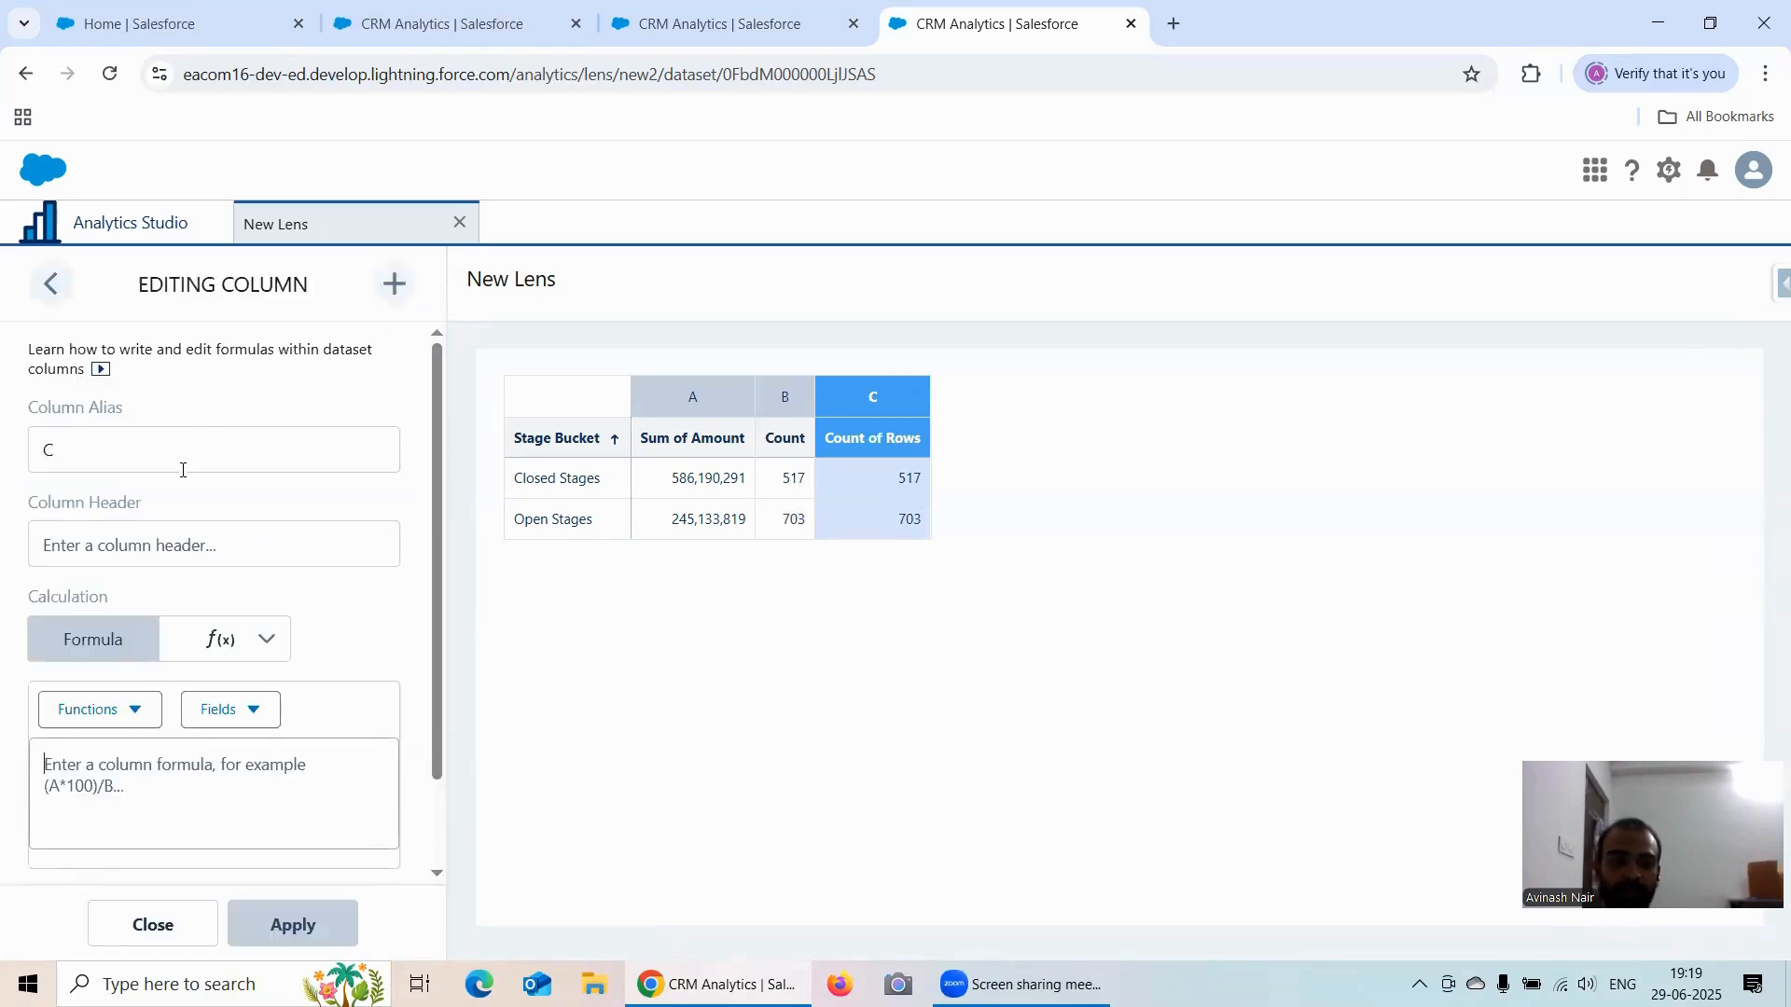
click(124, 709)
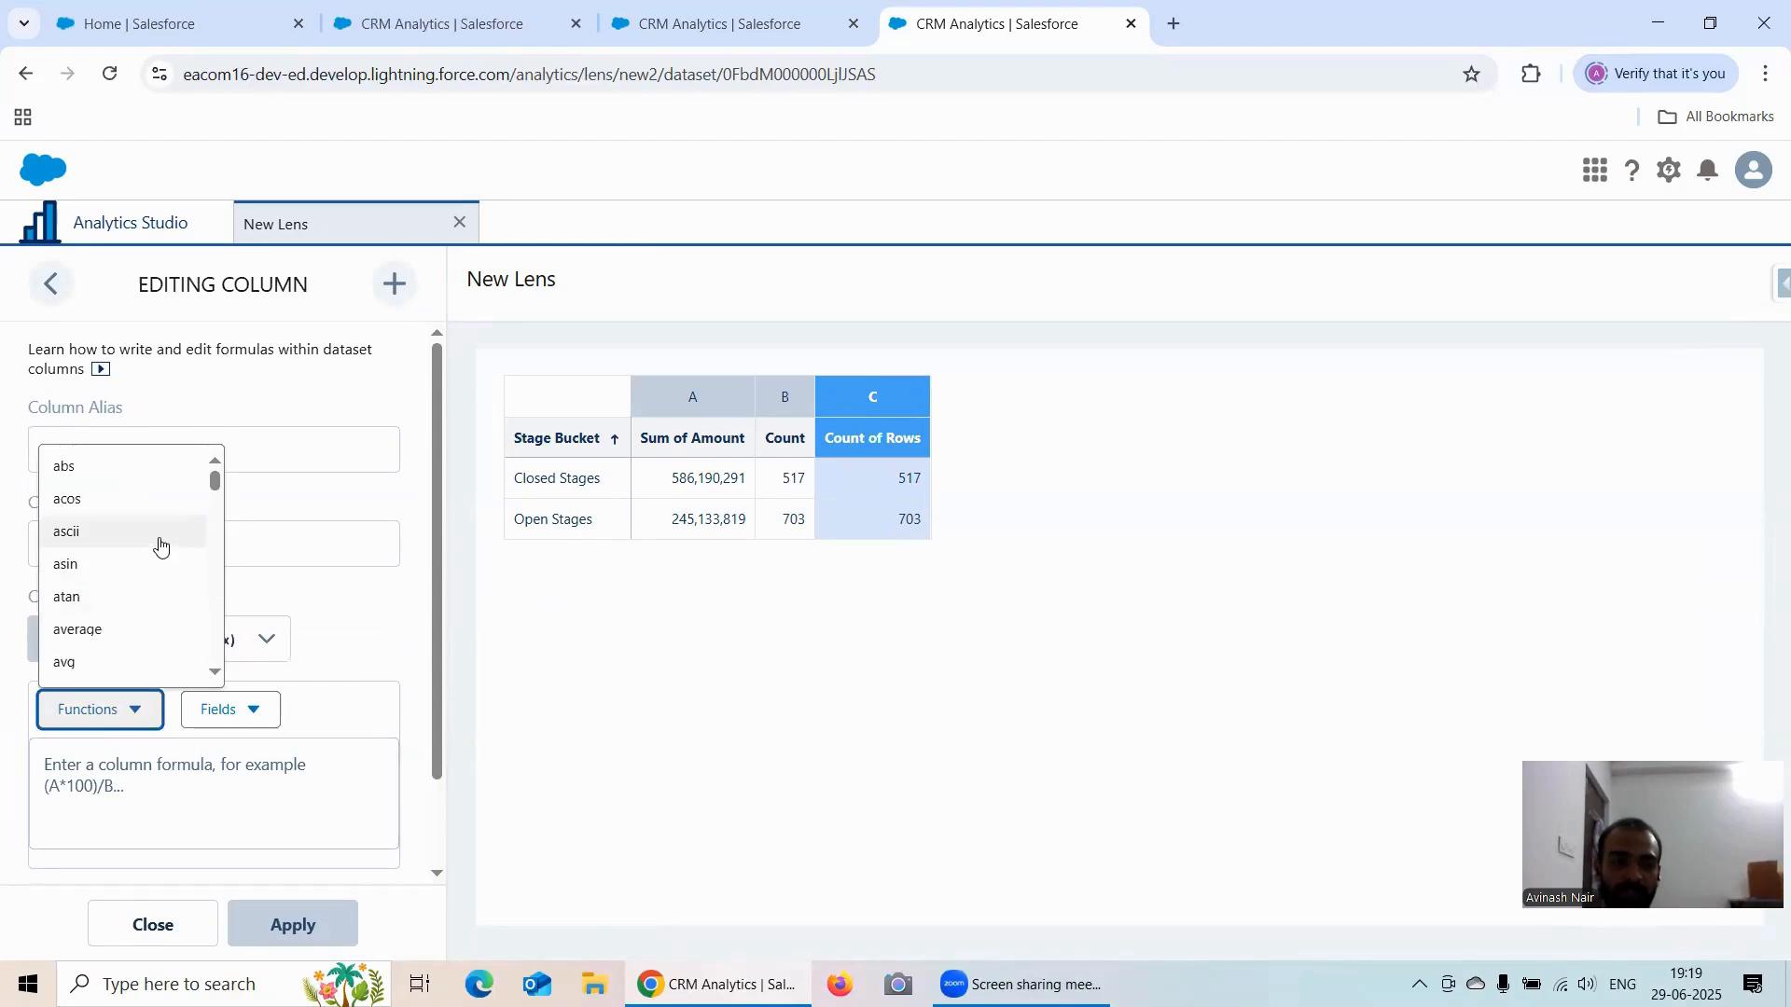
scroll(164, 544, down, 2)
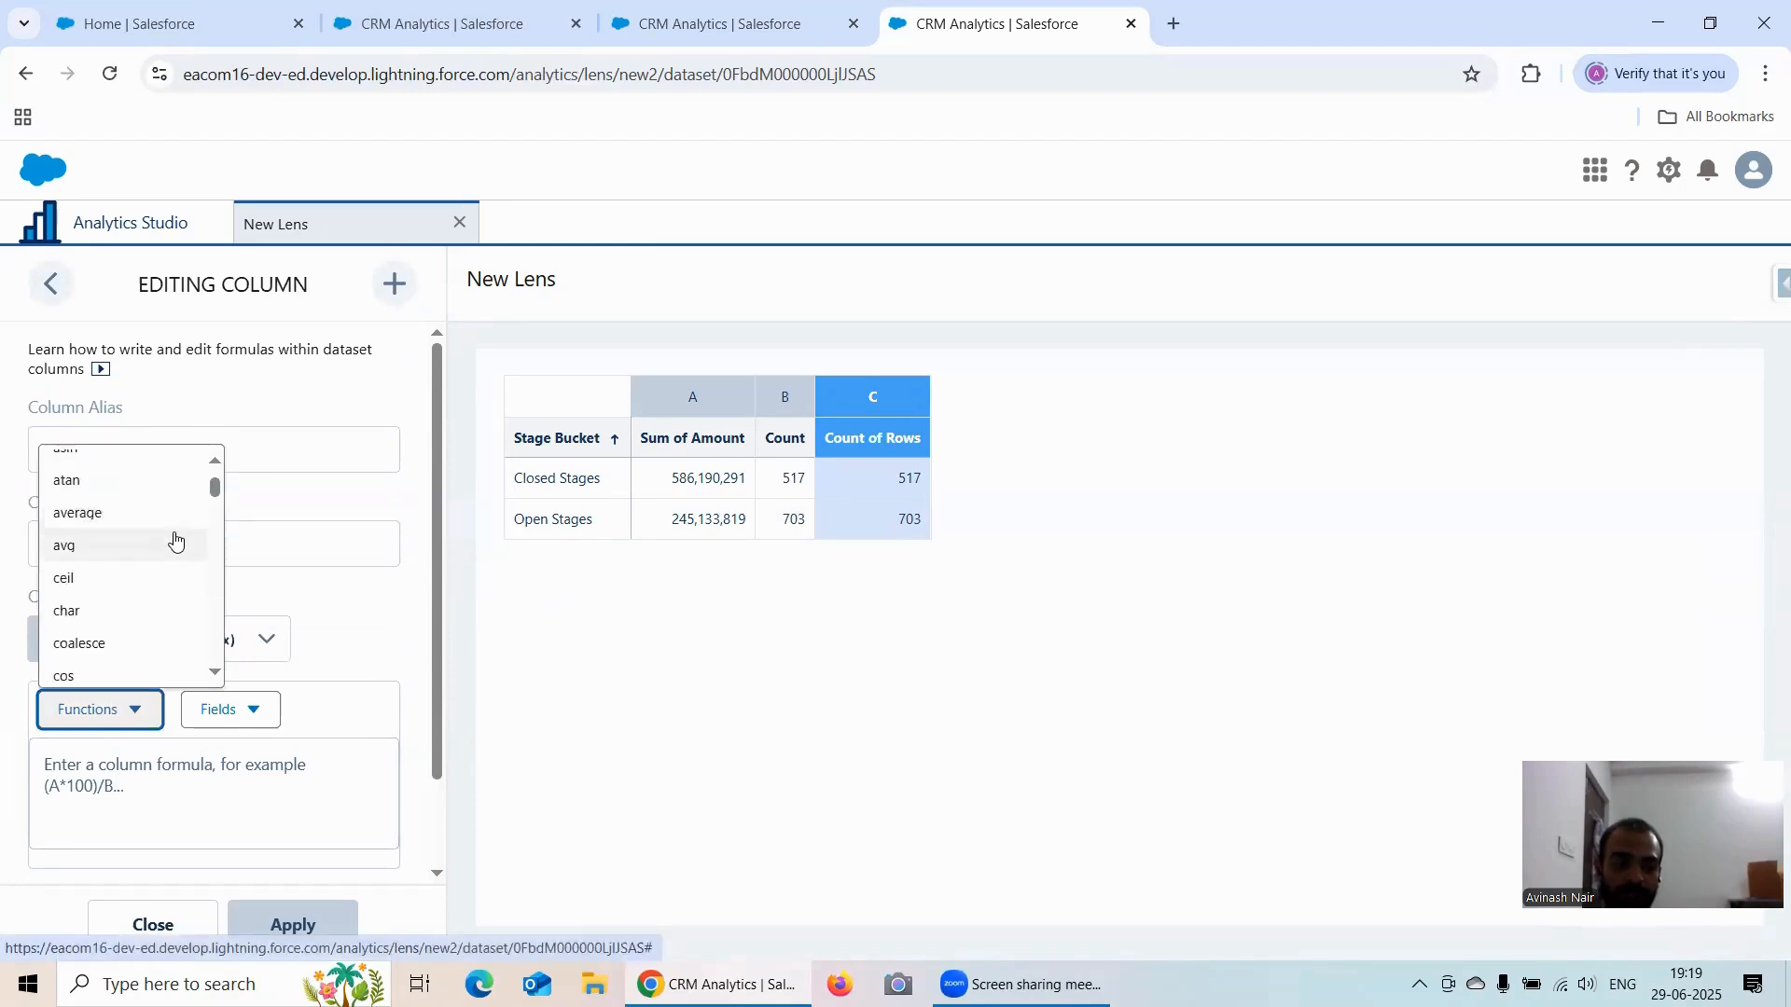
click(110, 526)
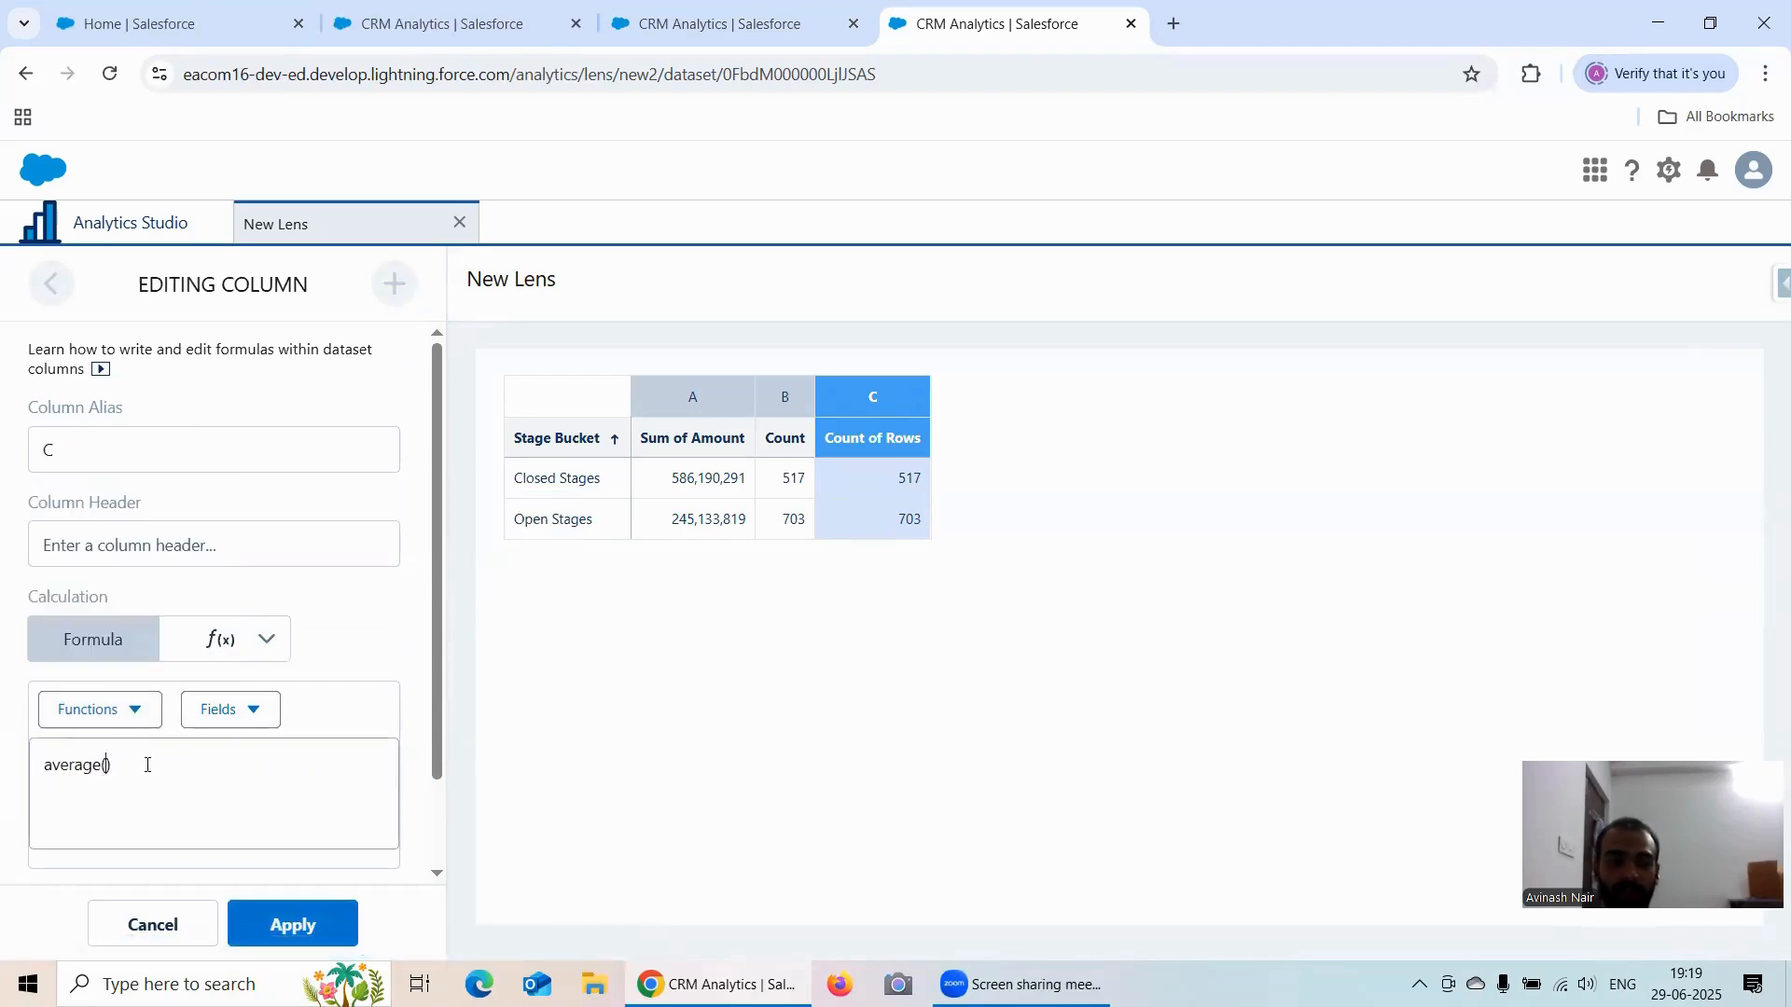
click(236, 715)
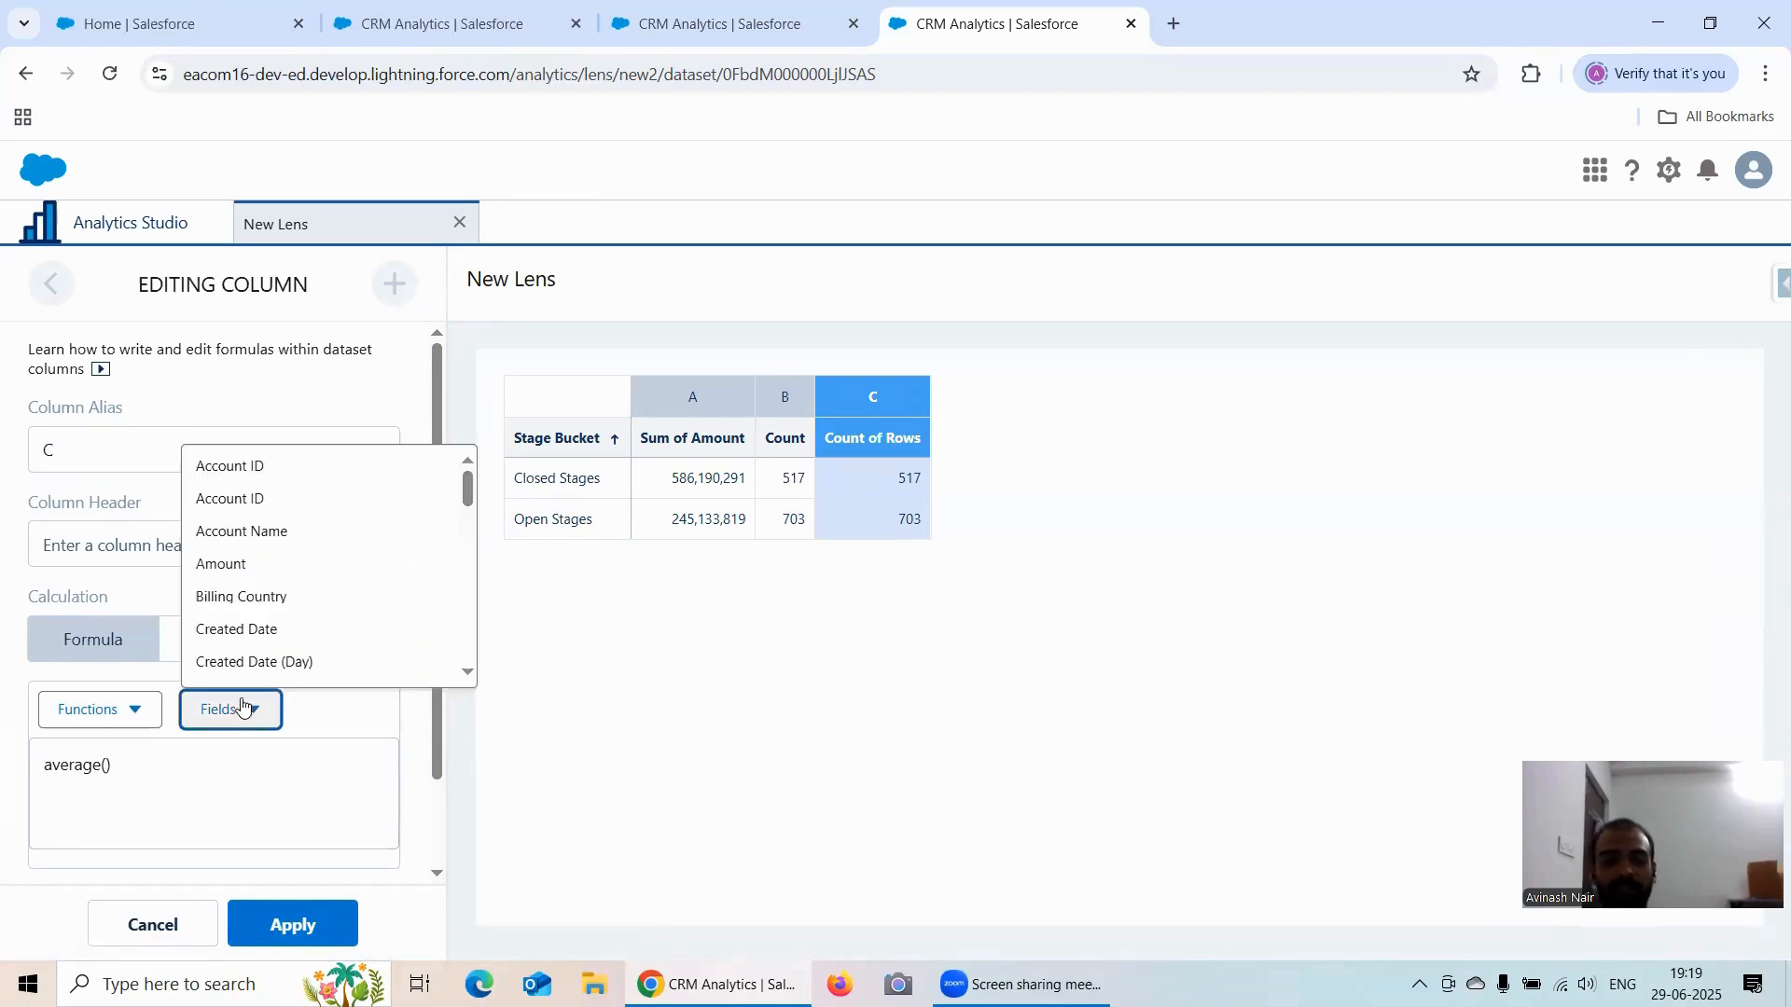
click(244, 576)
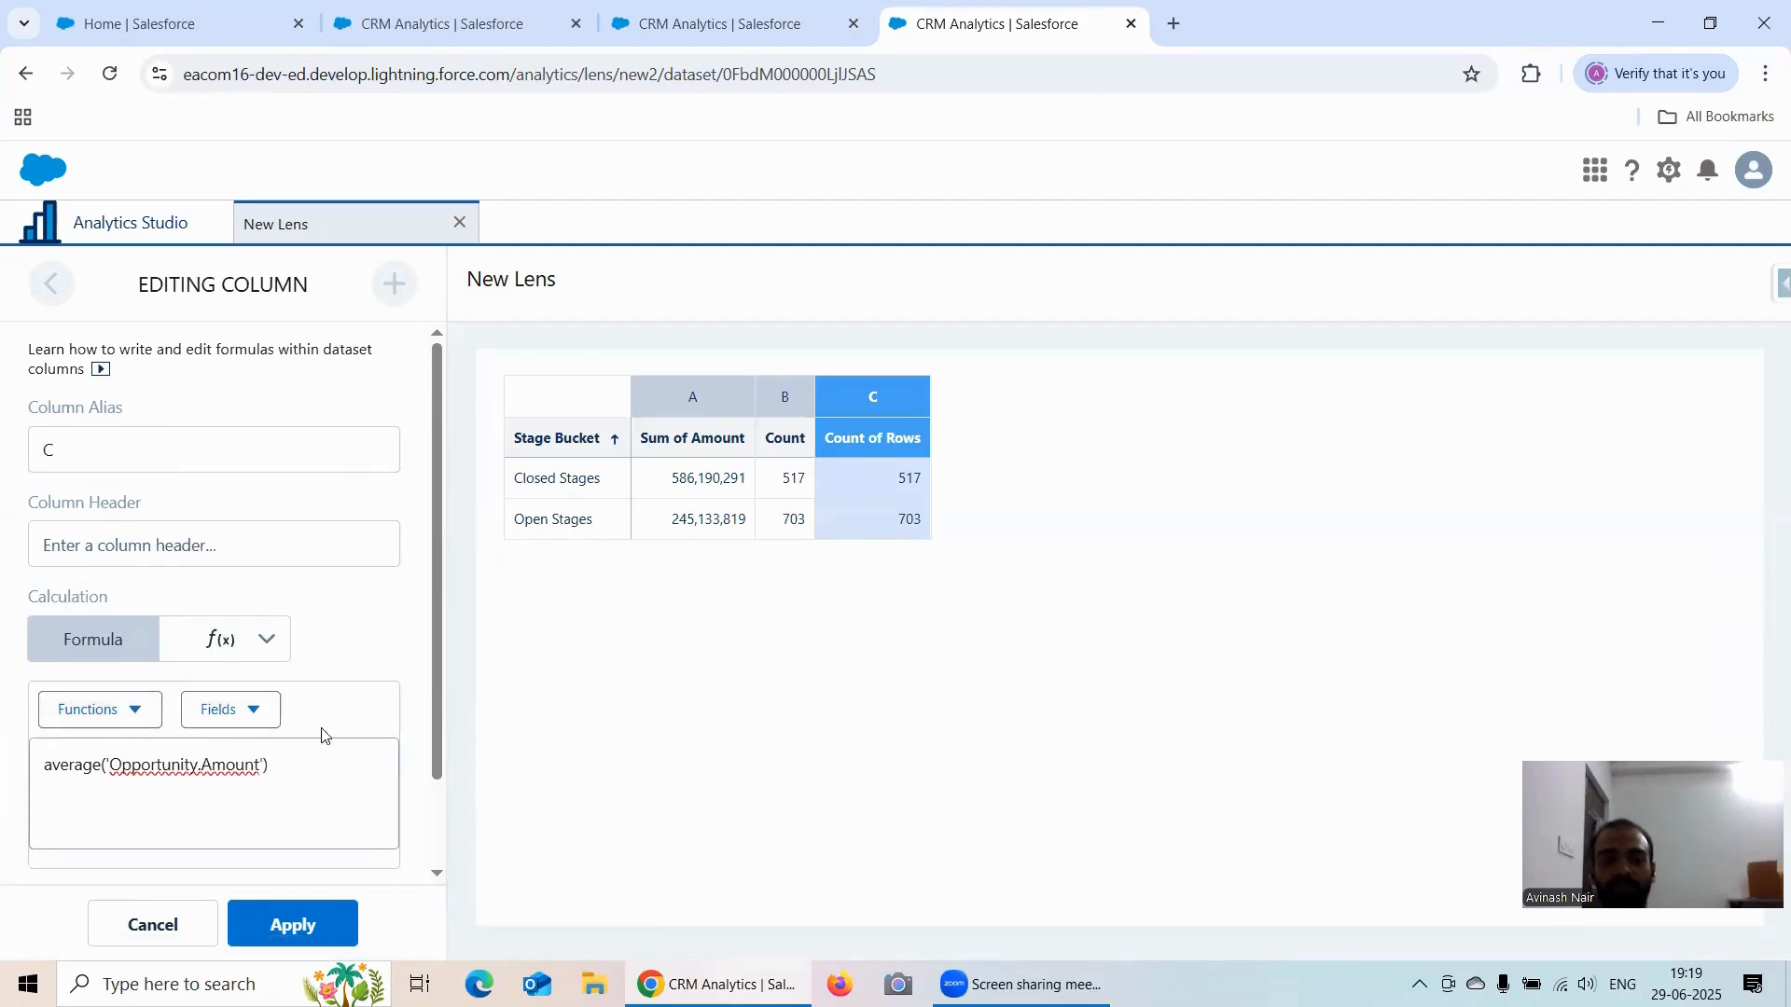
scroll(321, 735, down, 1)
click(308, 926)
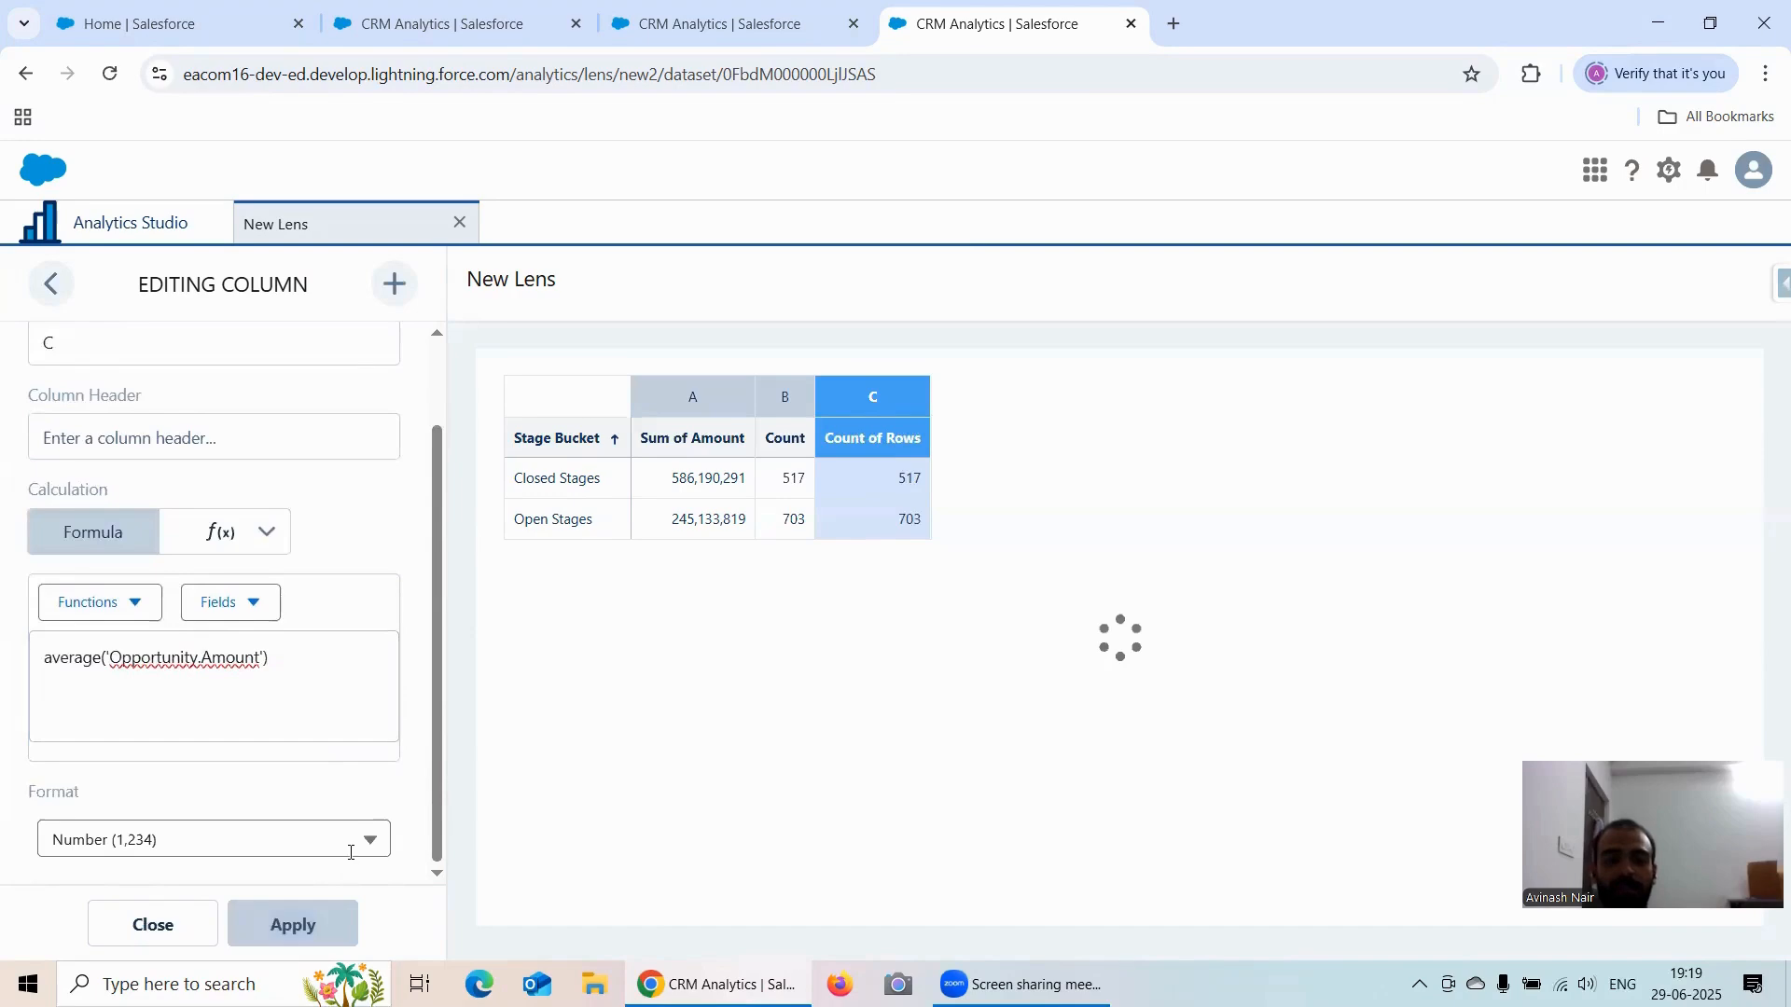
Step: Give column C the header "Average of Amount" and apply it
scroll(220, 732, up, 1)
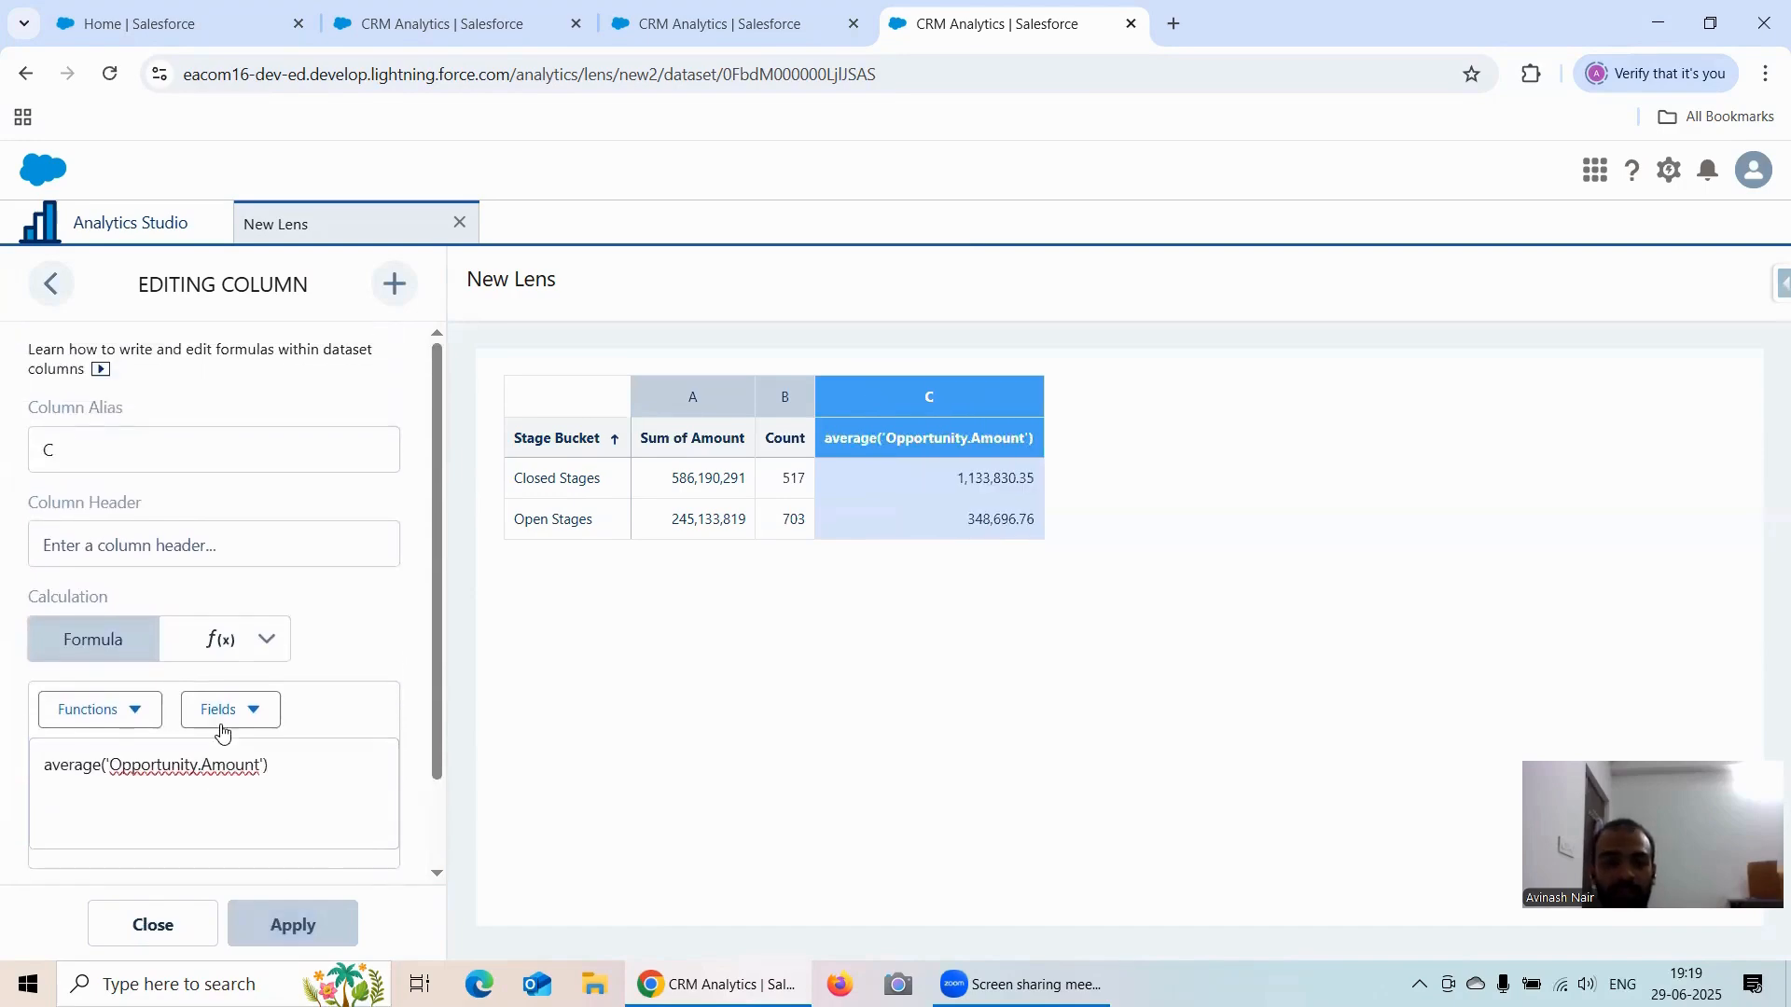
click(121, 540)
text(A)
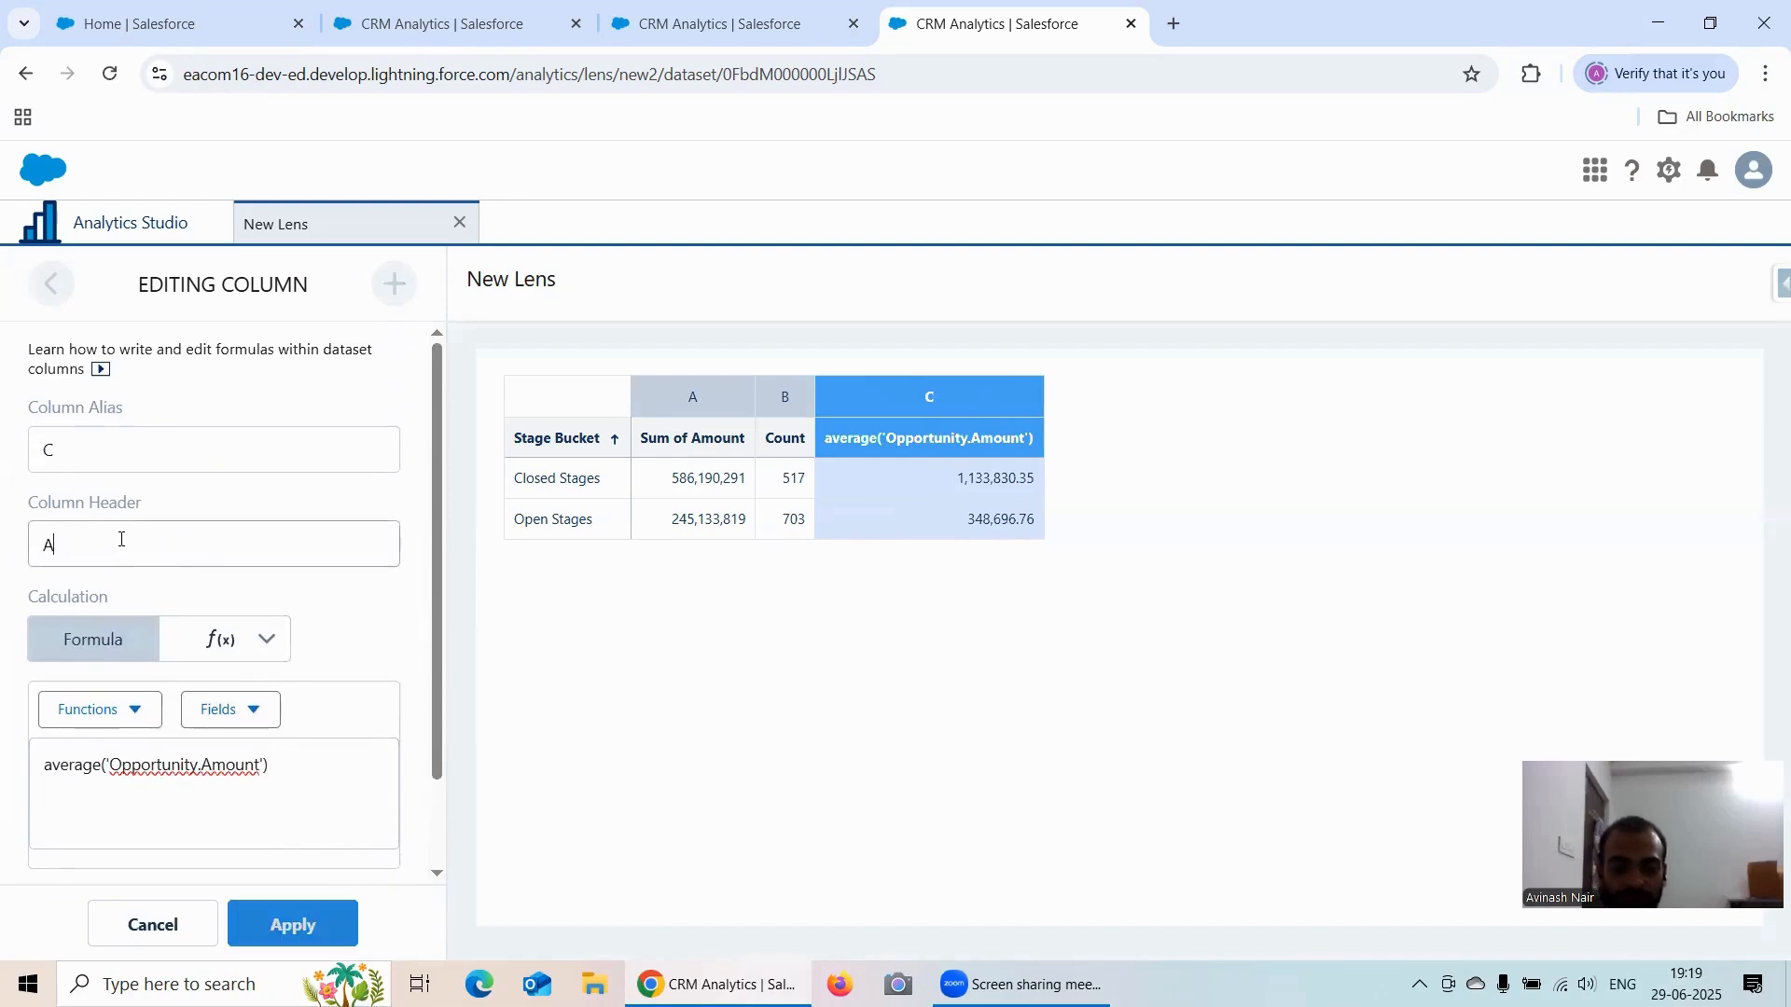
text(verage)
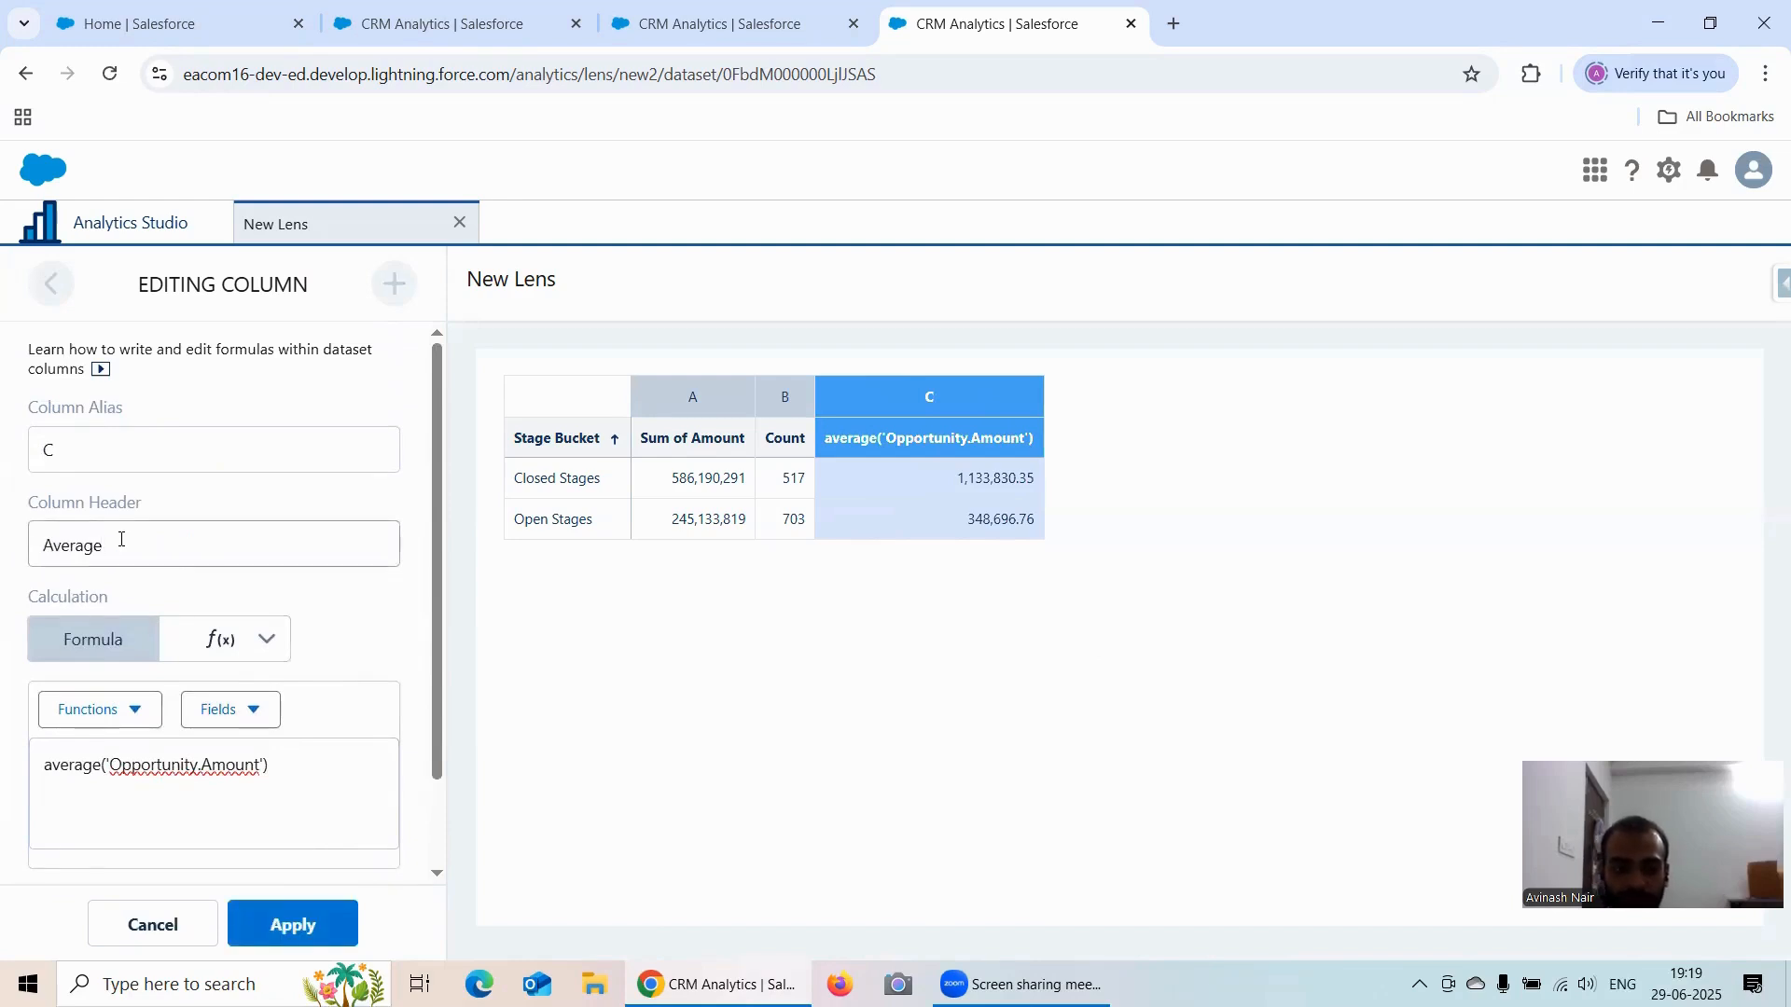
text( of Amount)
click(296, 923)
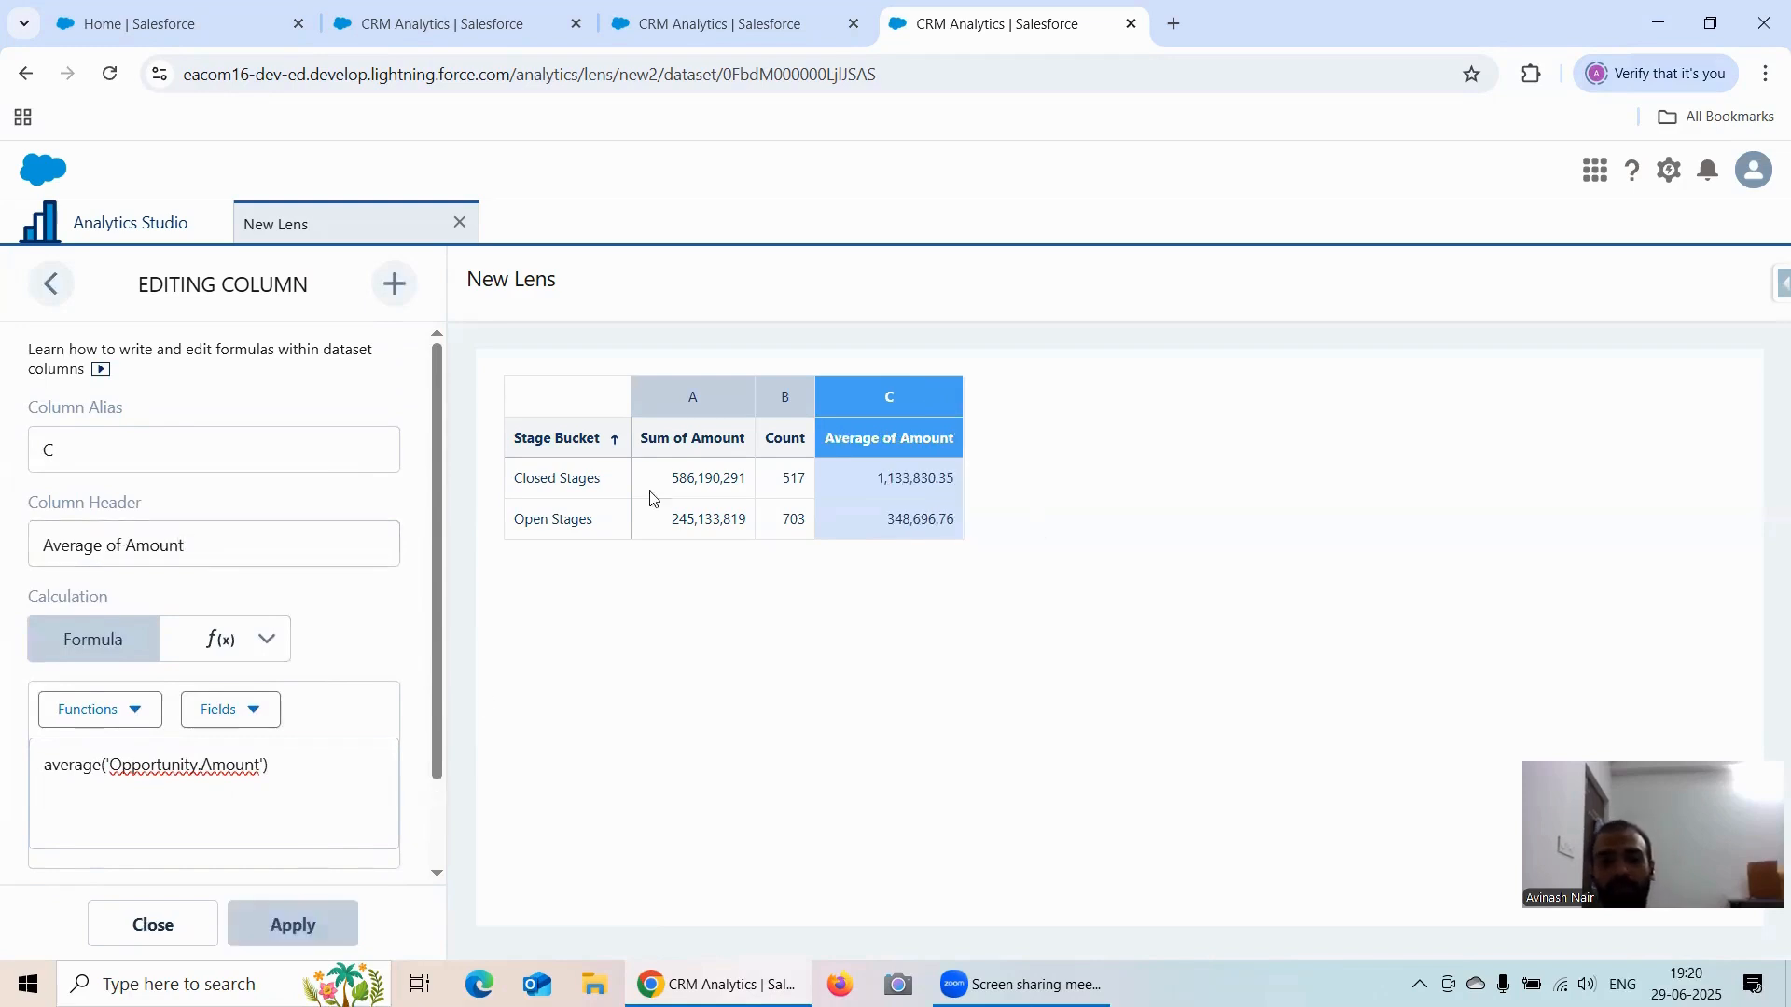
Step: Add column D and insert the len function into its formula
click(390, 286)
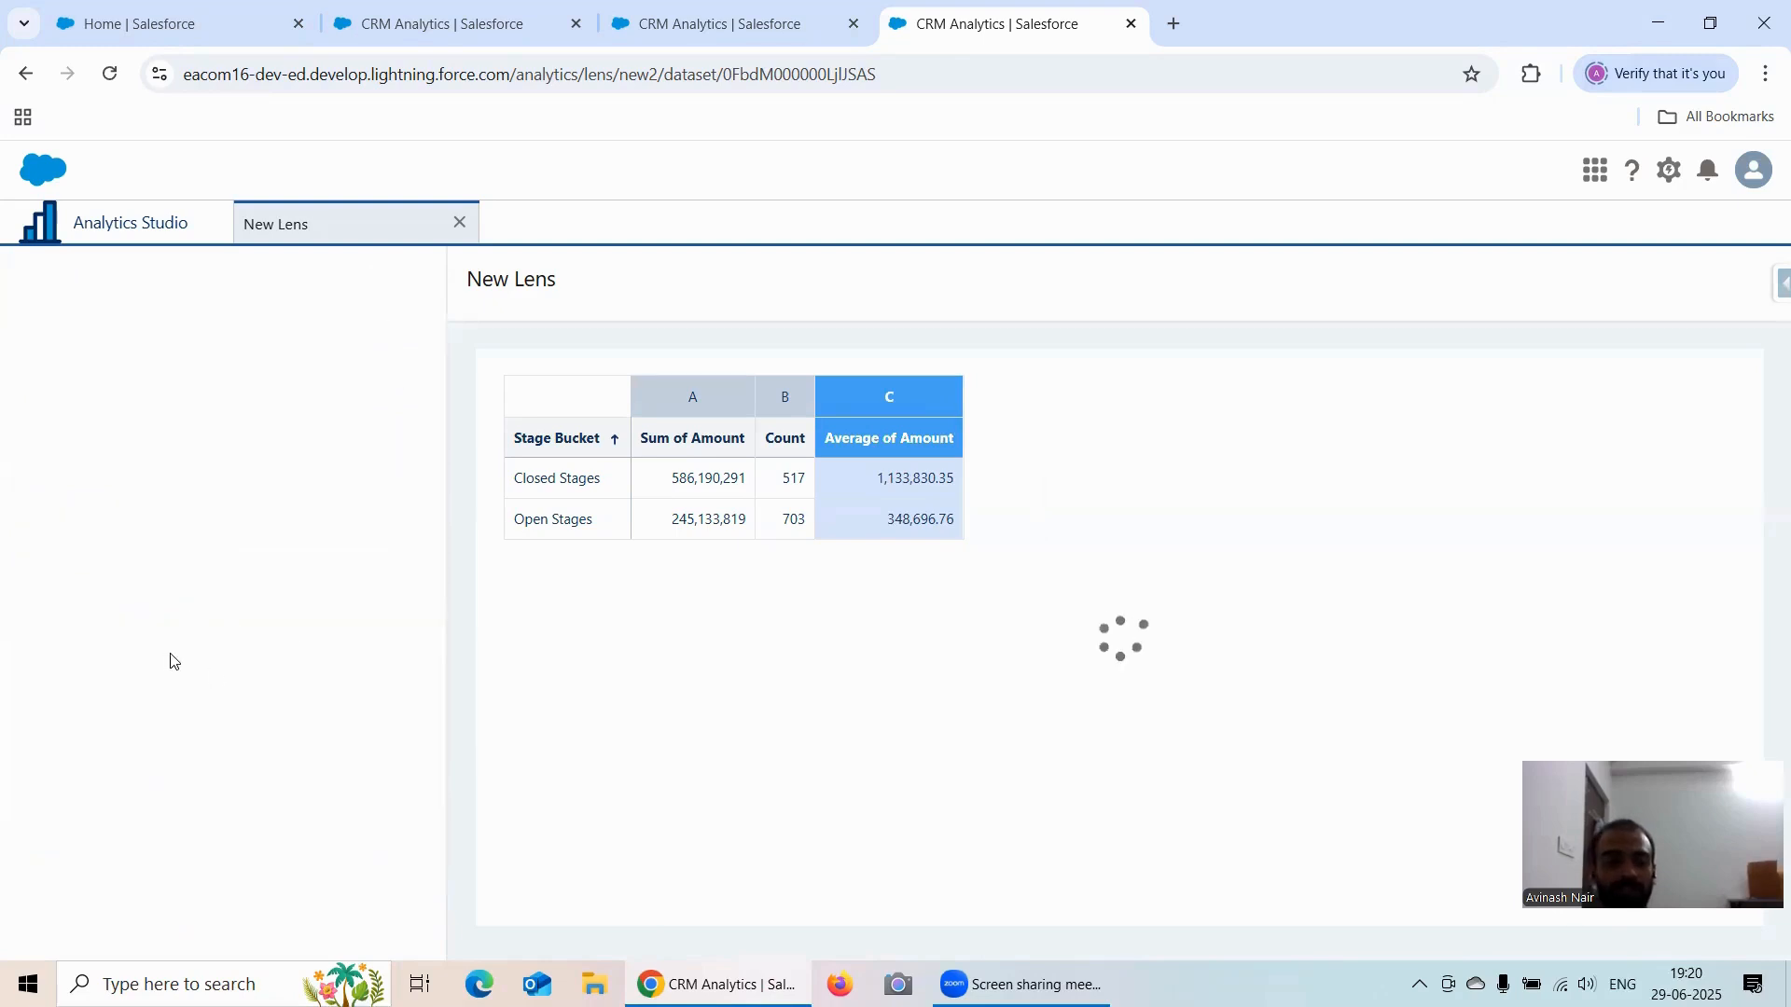
click(130, 709)
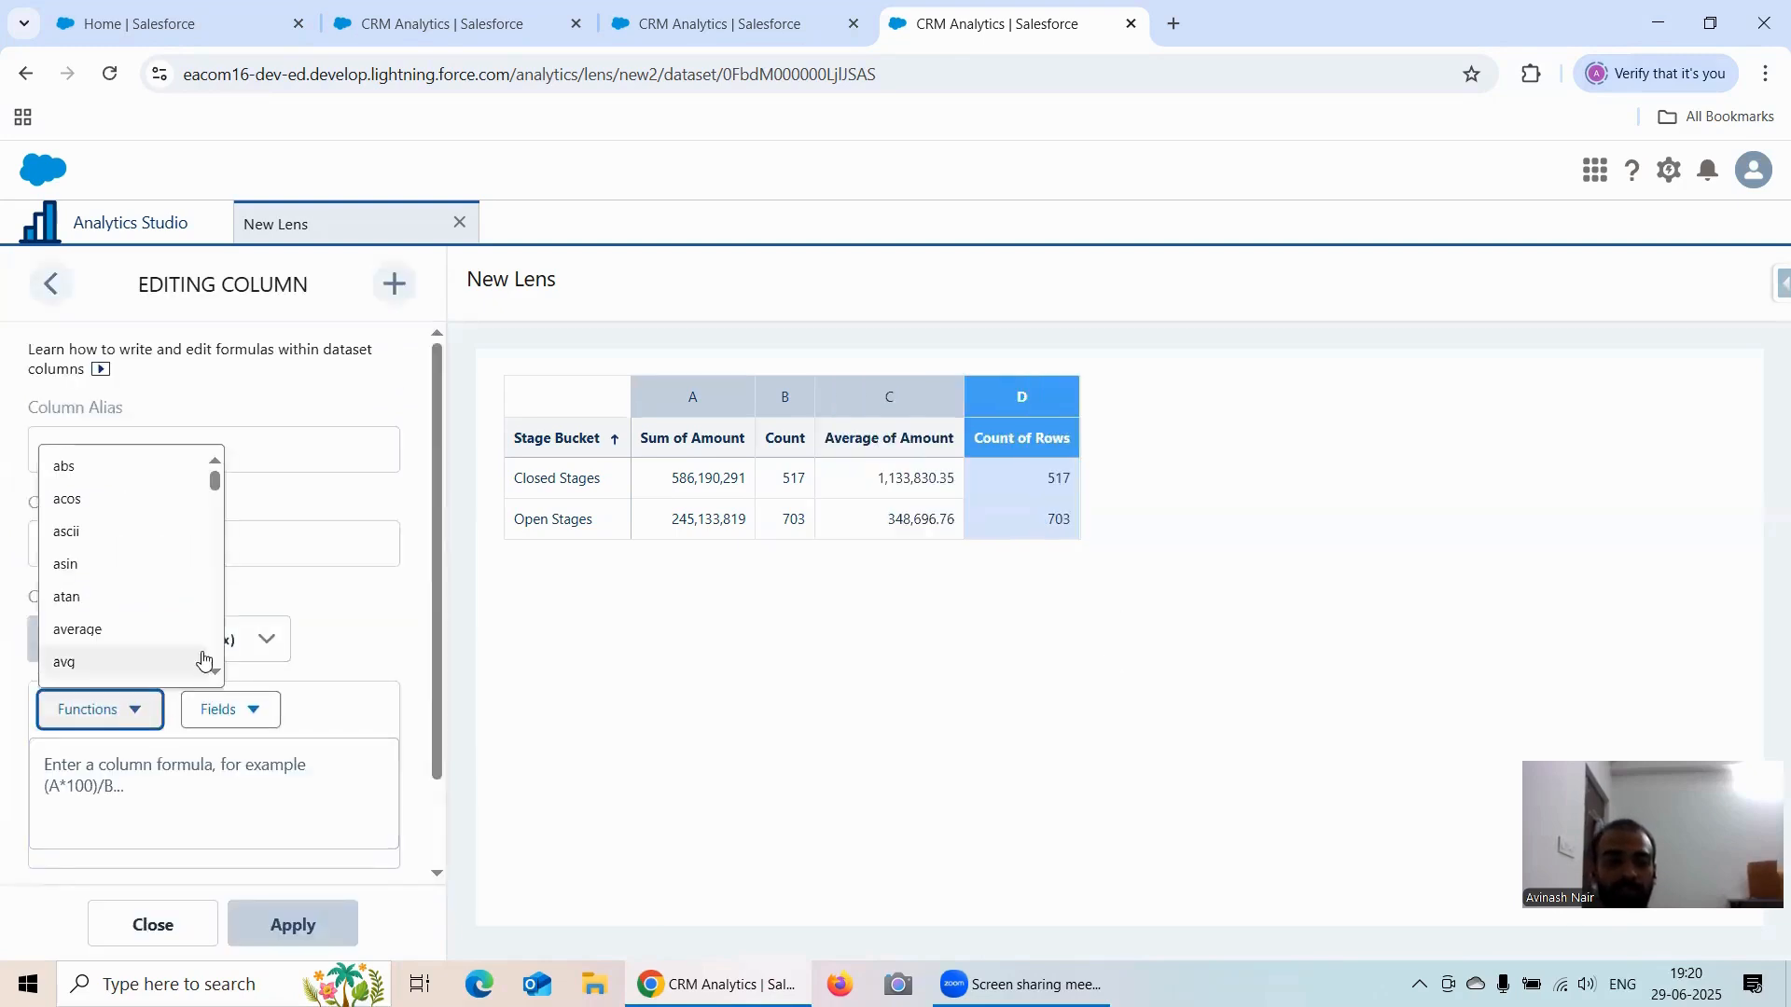
scroll(163, 588, down, 2)
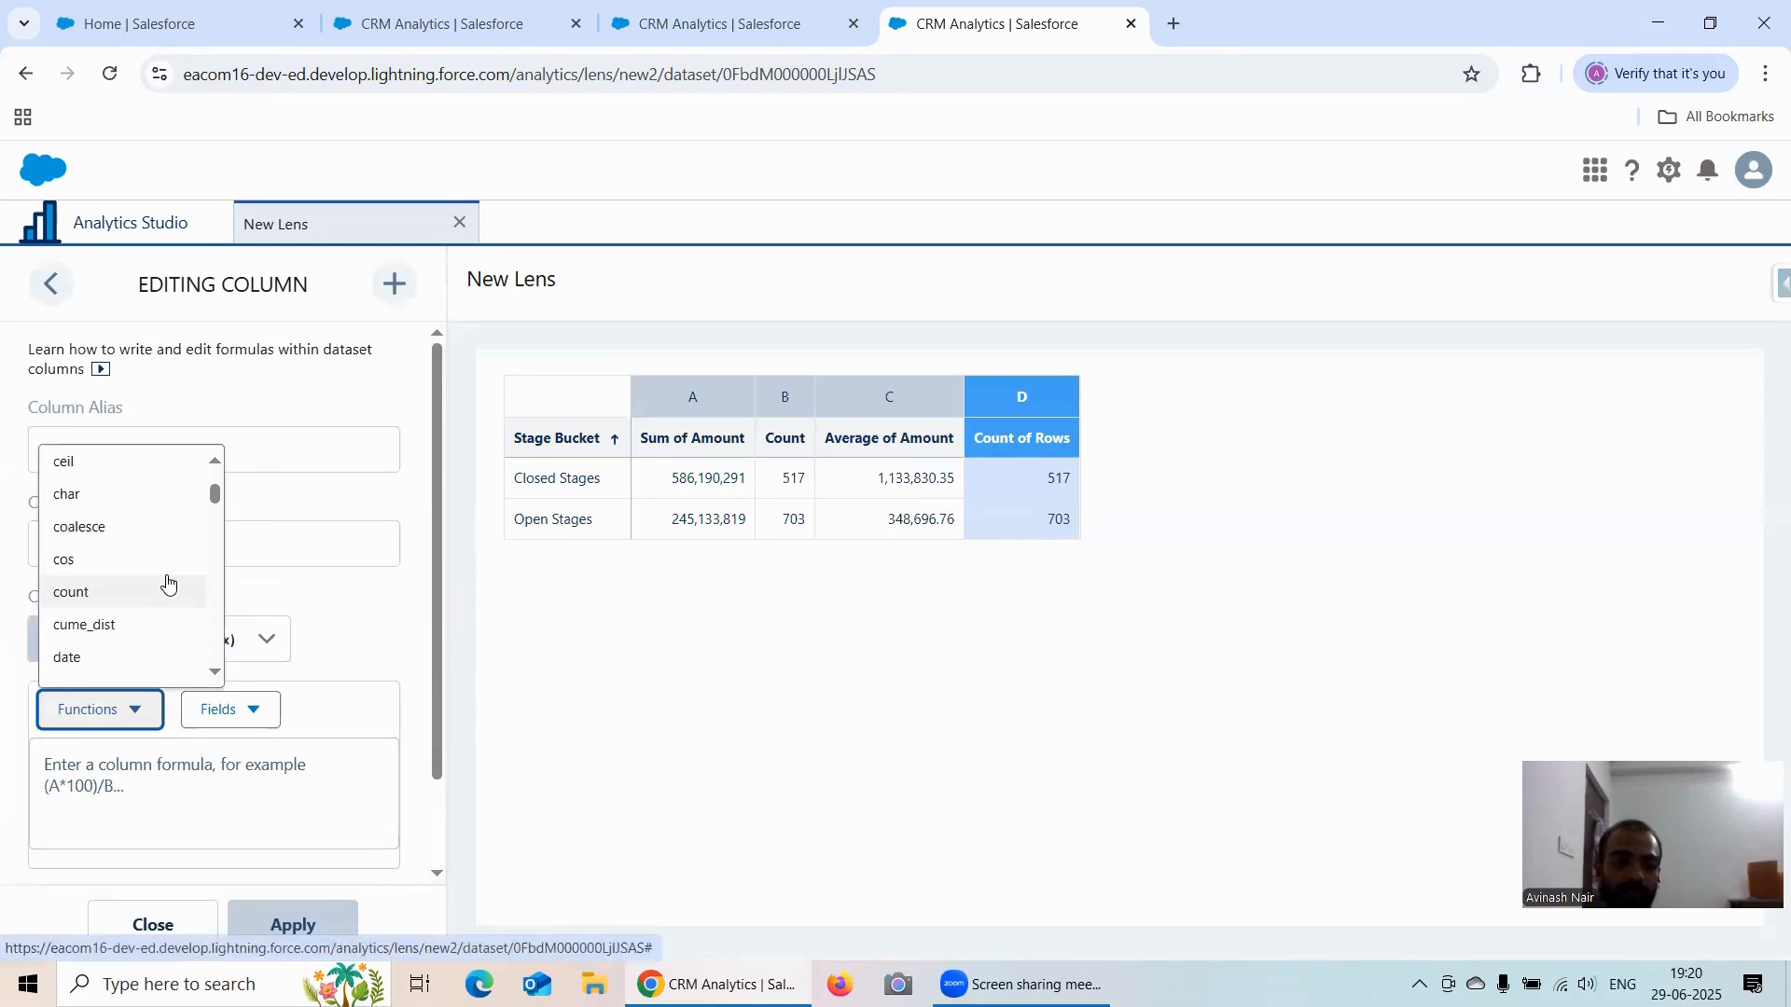
scroll(173, 574, down, 4)
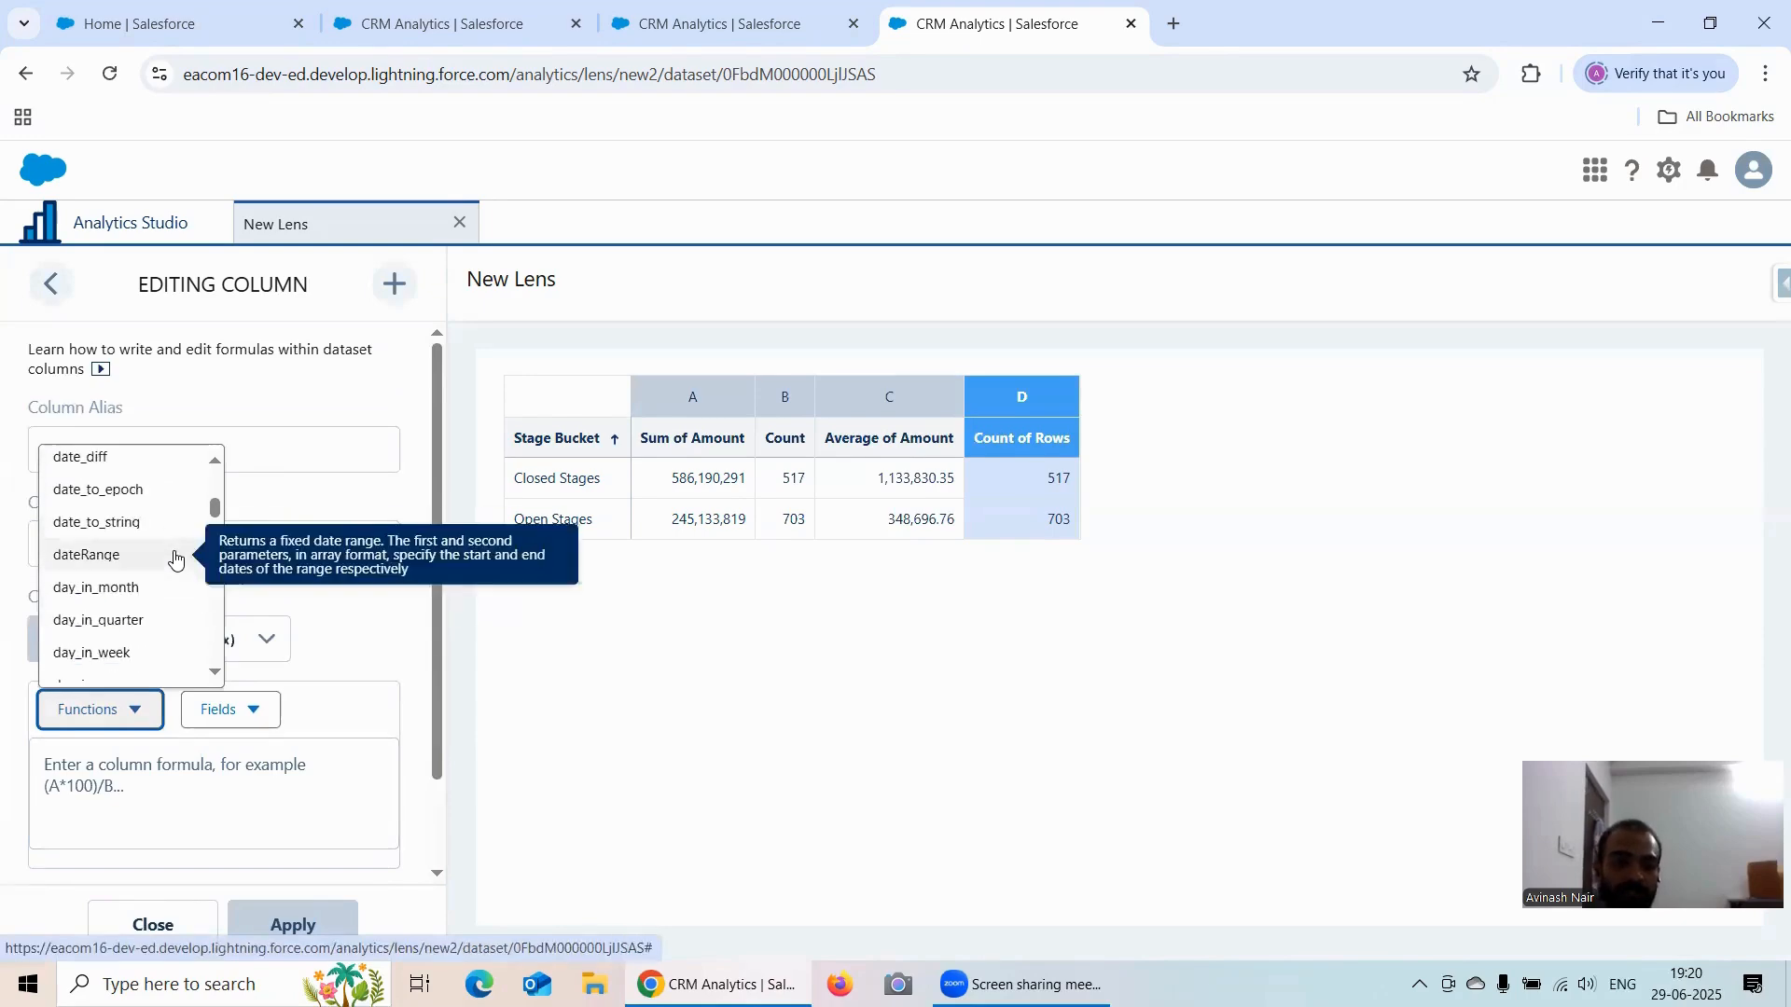
scroll(174, 558, up, 6)
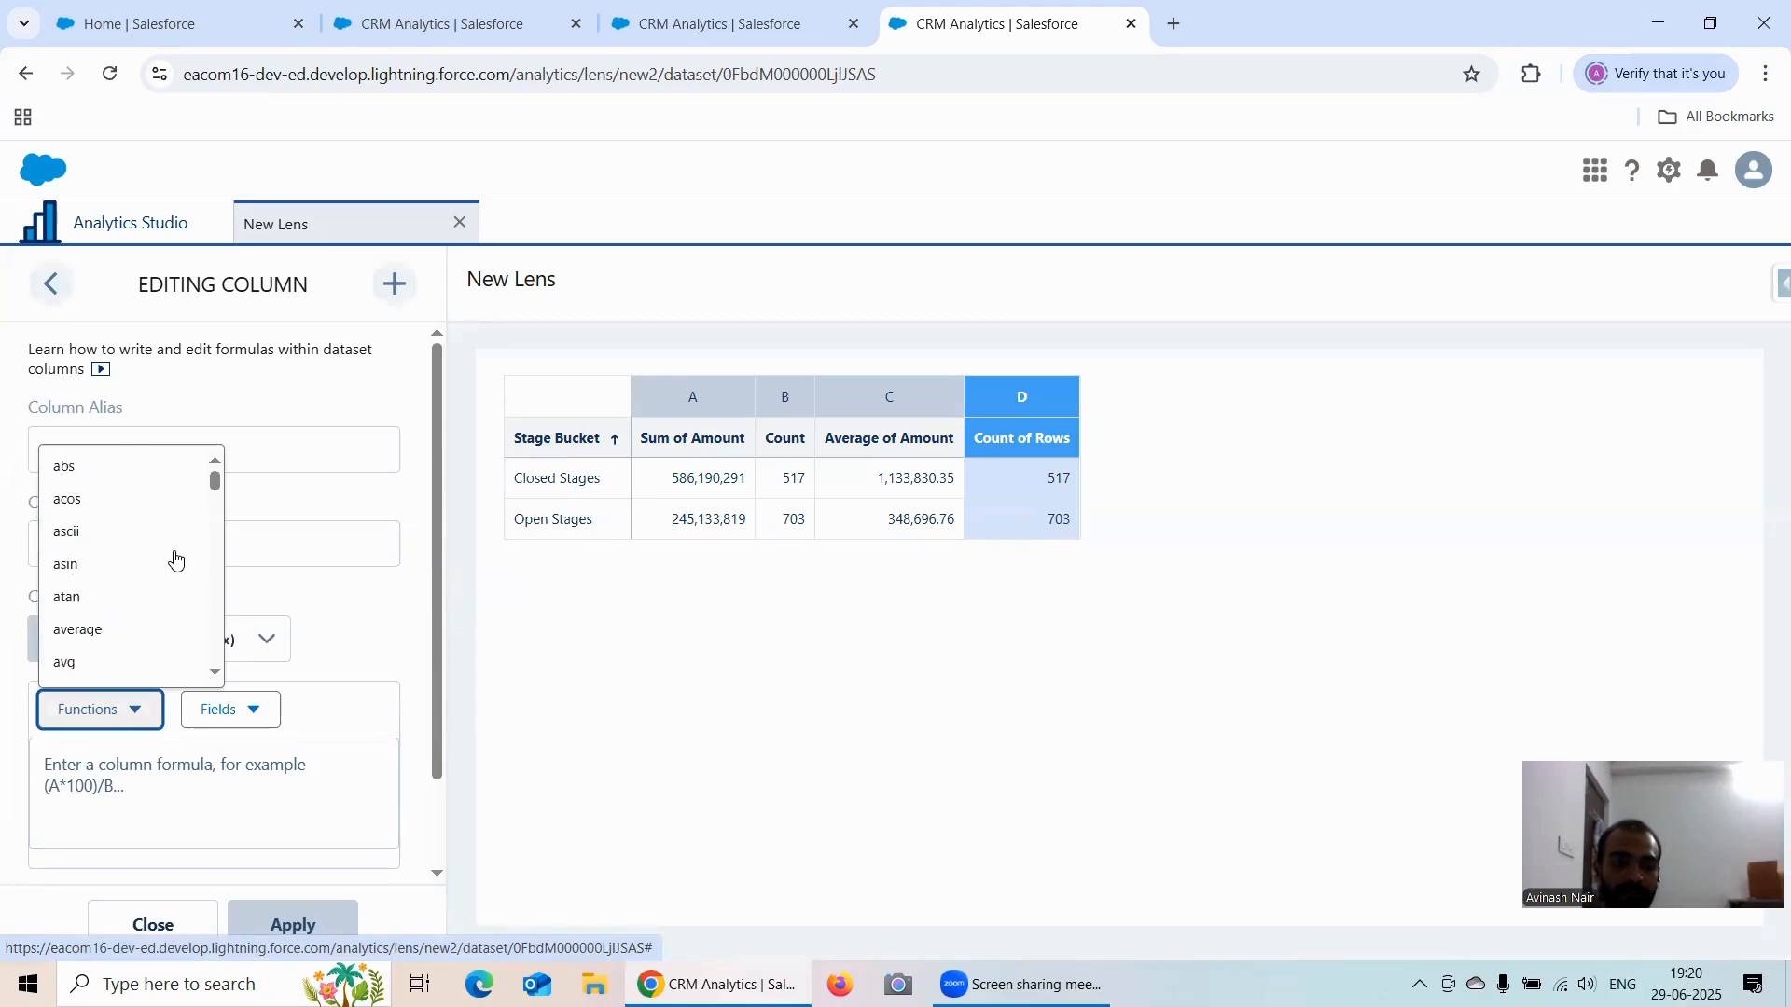
scroll(175, 558, down, 2)
scroll(174, 558, down, 6)
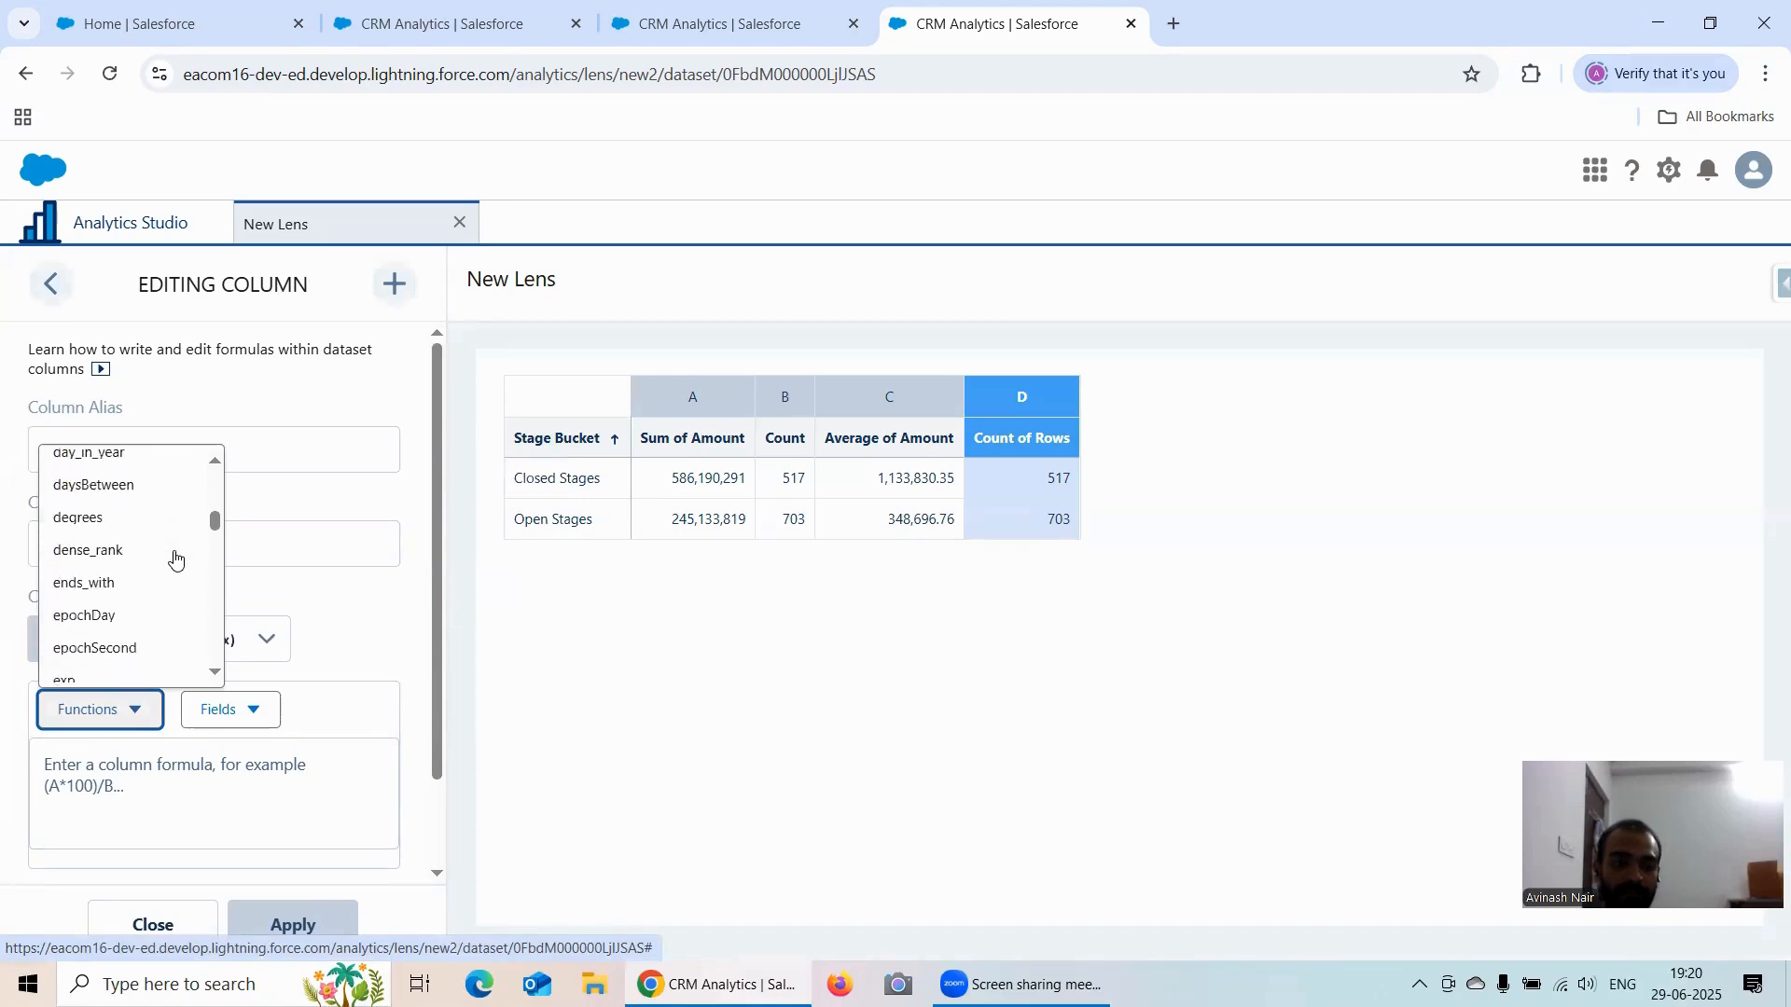
scroll(174, 557, down, 2)
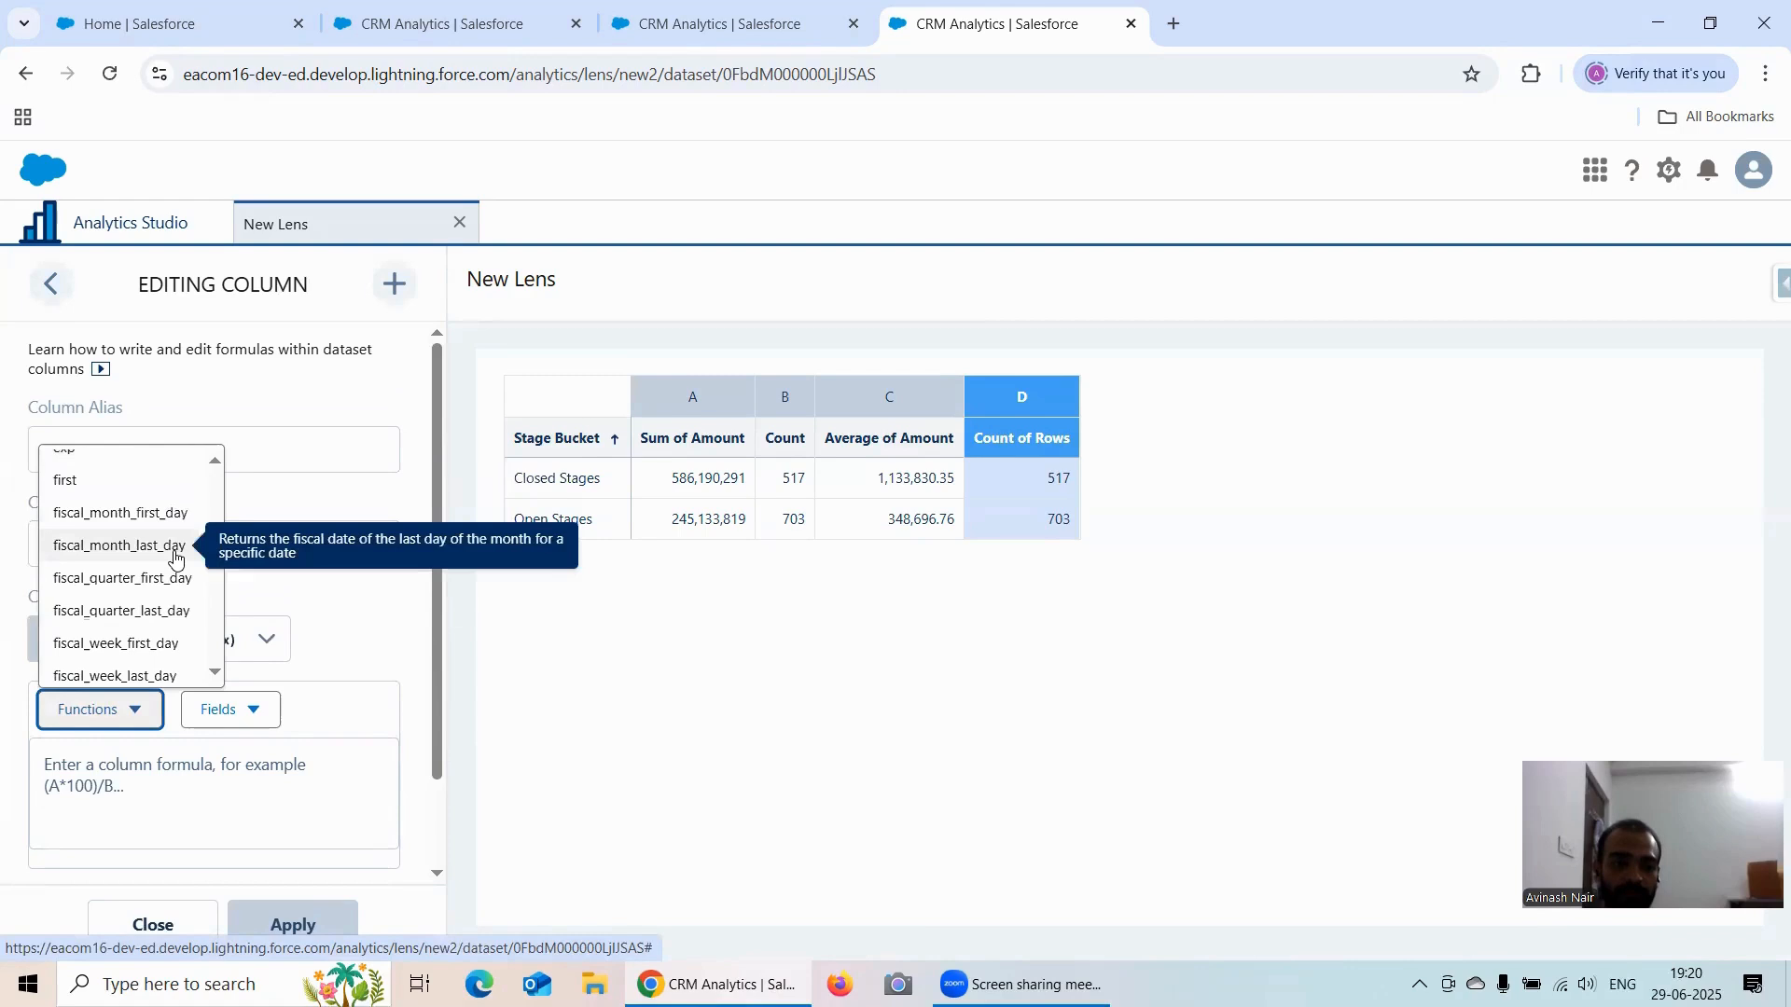
scroll(175, 557, down, 7)
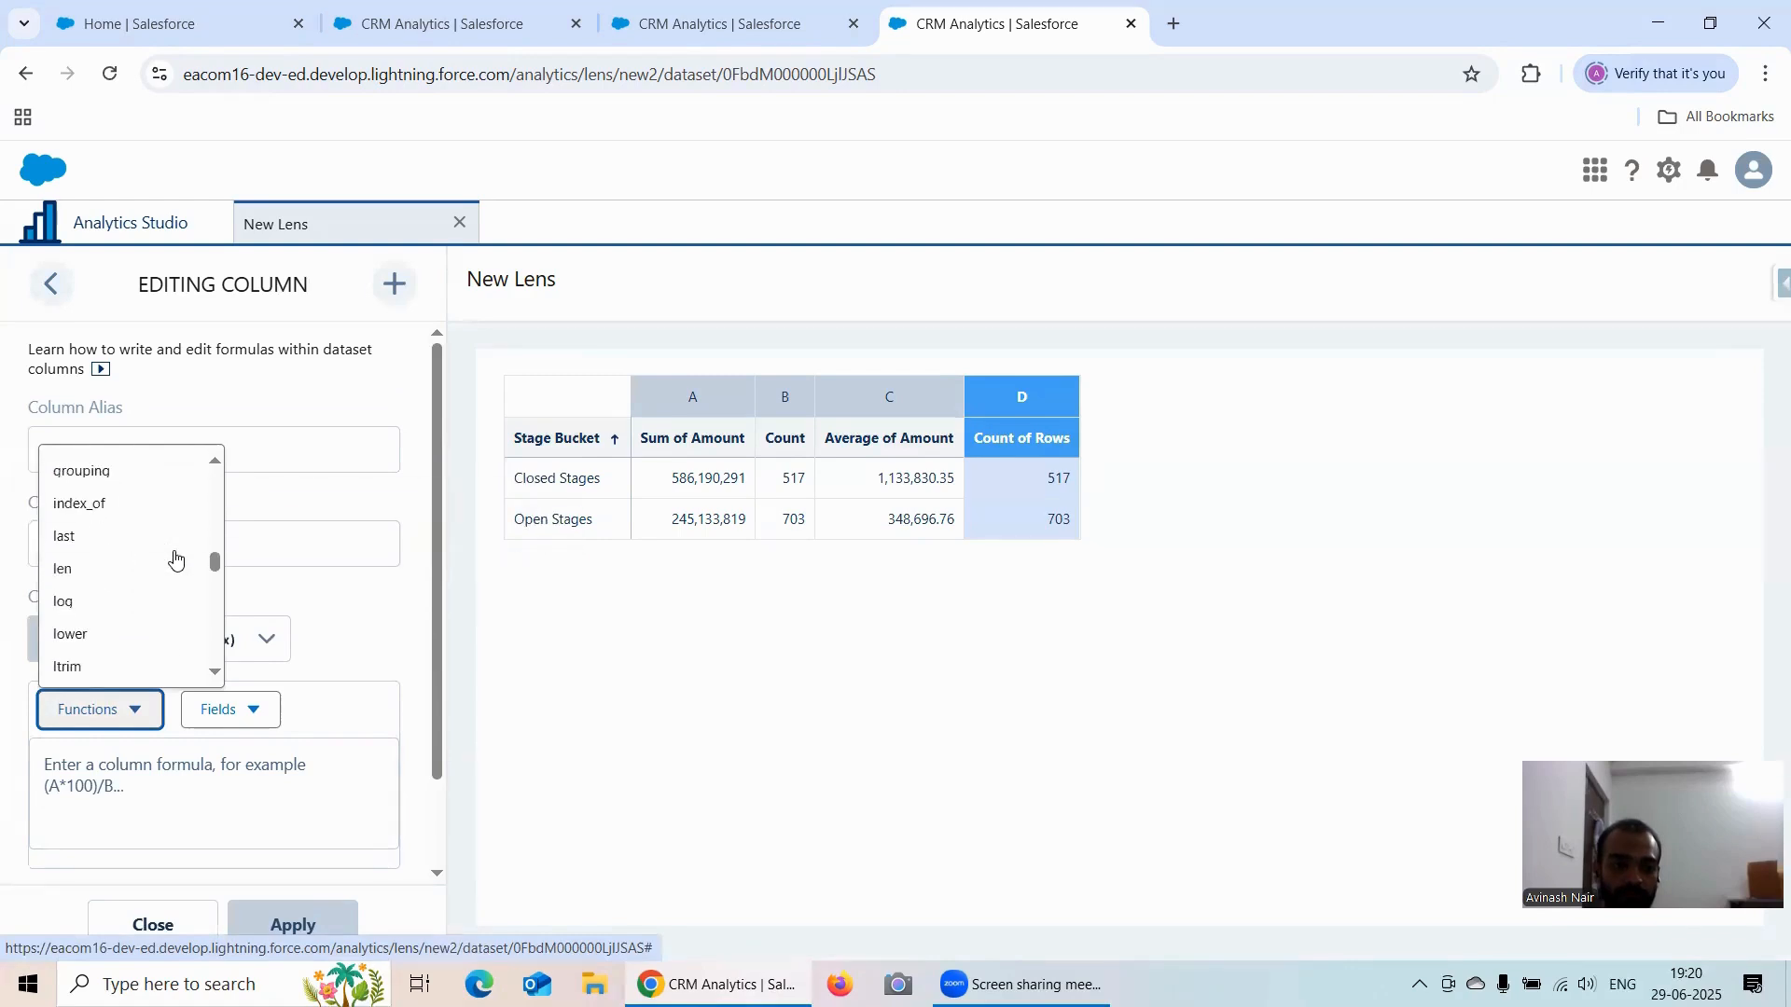
click(77, 580)
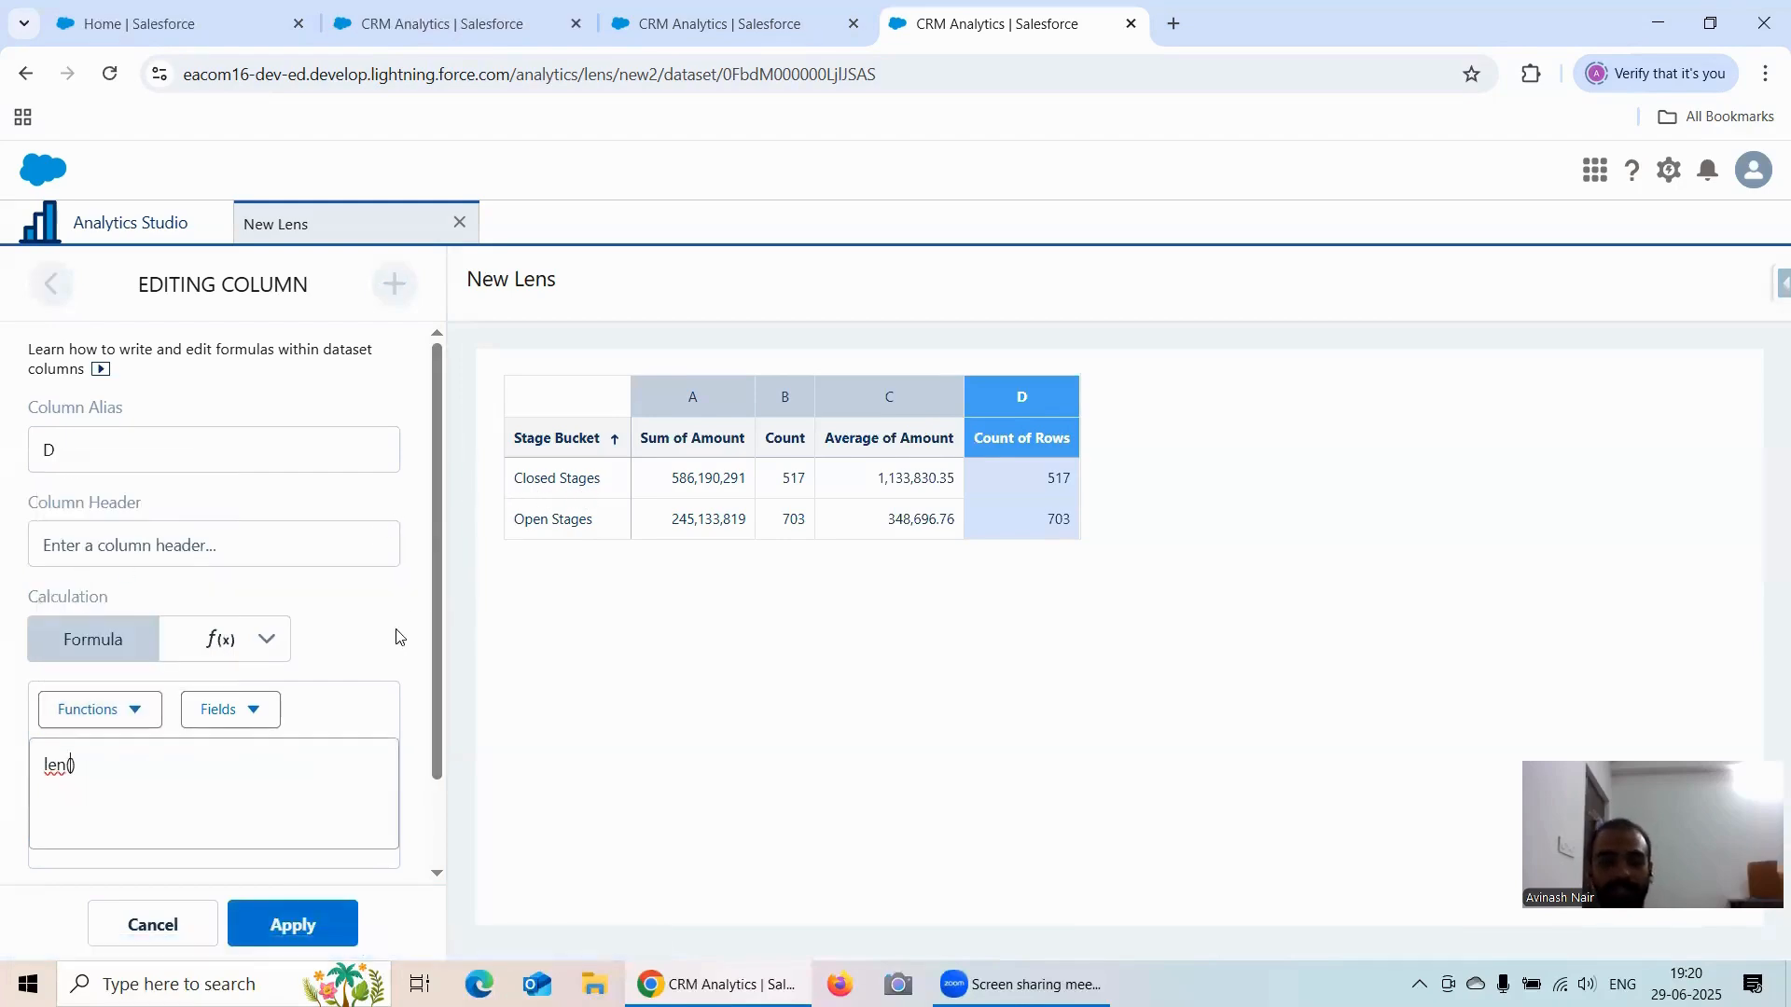
Step: Complete column D's formula with the Stage Bucket field as len('Opportunity.StageName_bucket')
click(223, 722)
scroll(457, 522, down, 3)
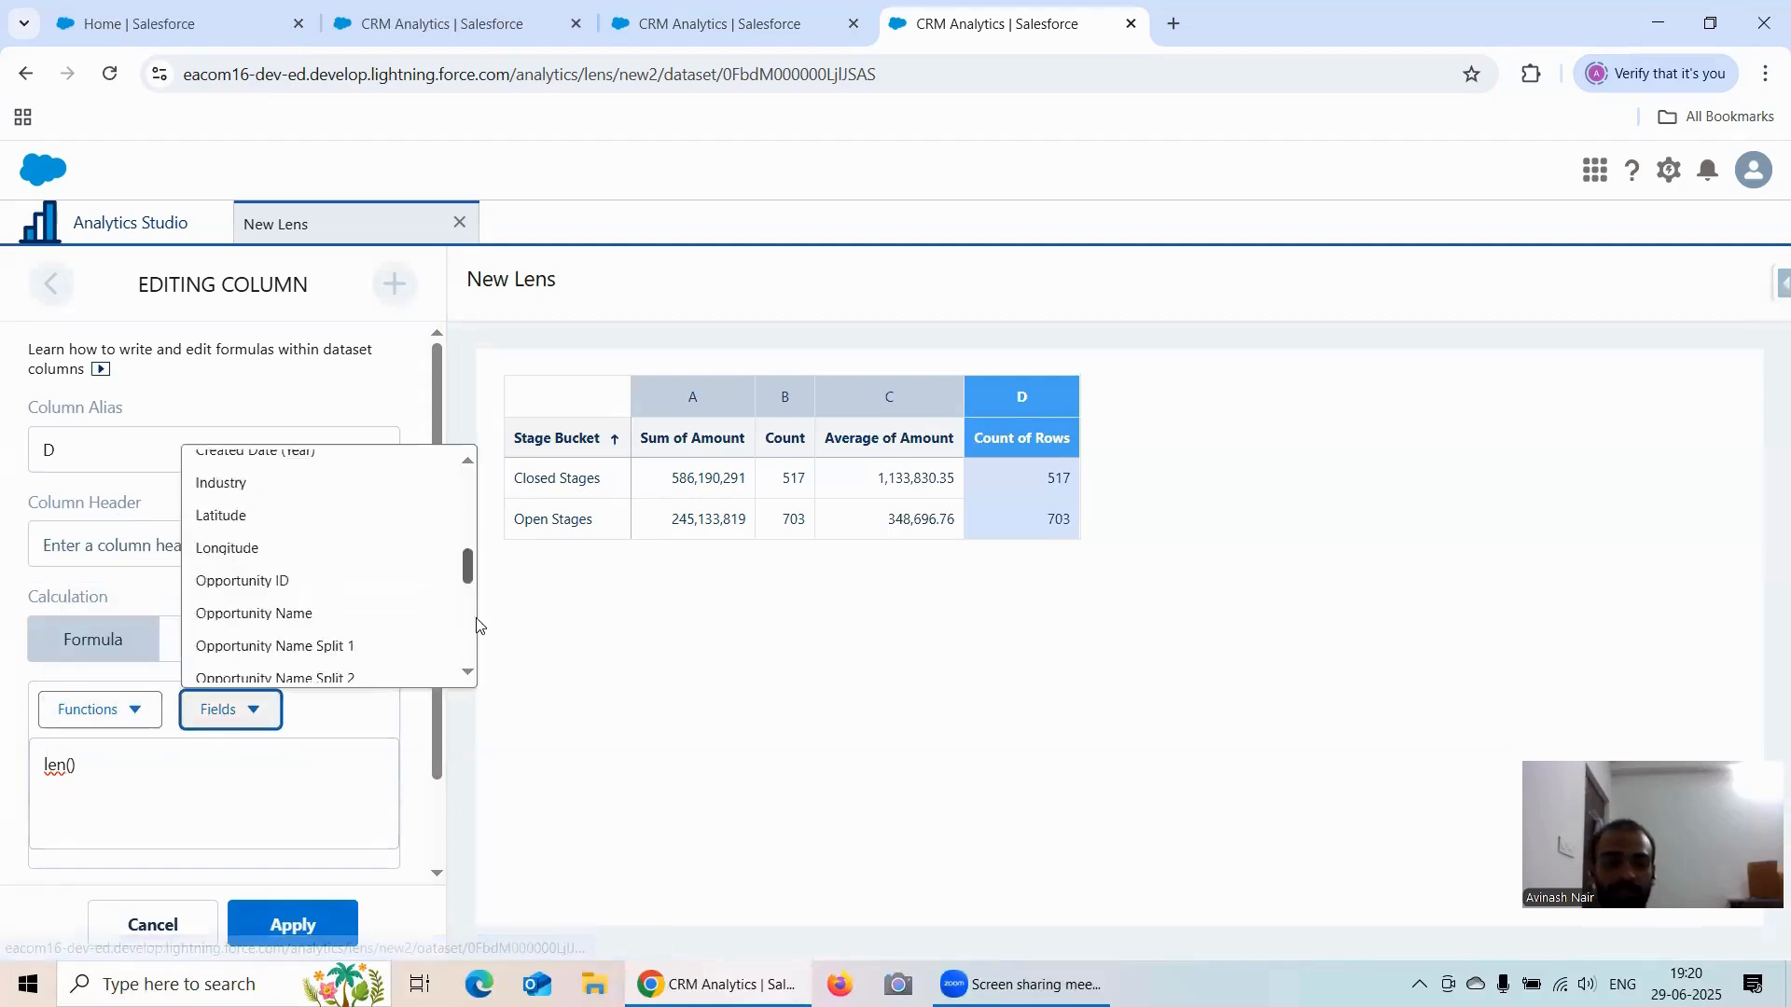
scroll(471, 634, down, 5)
click(313, 664)
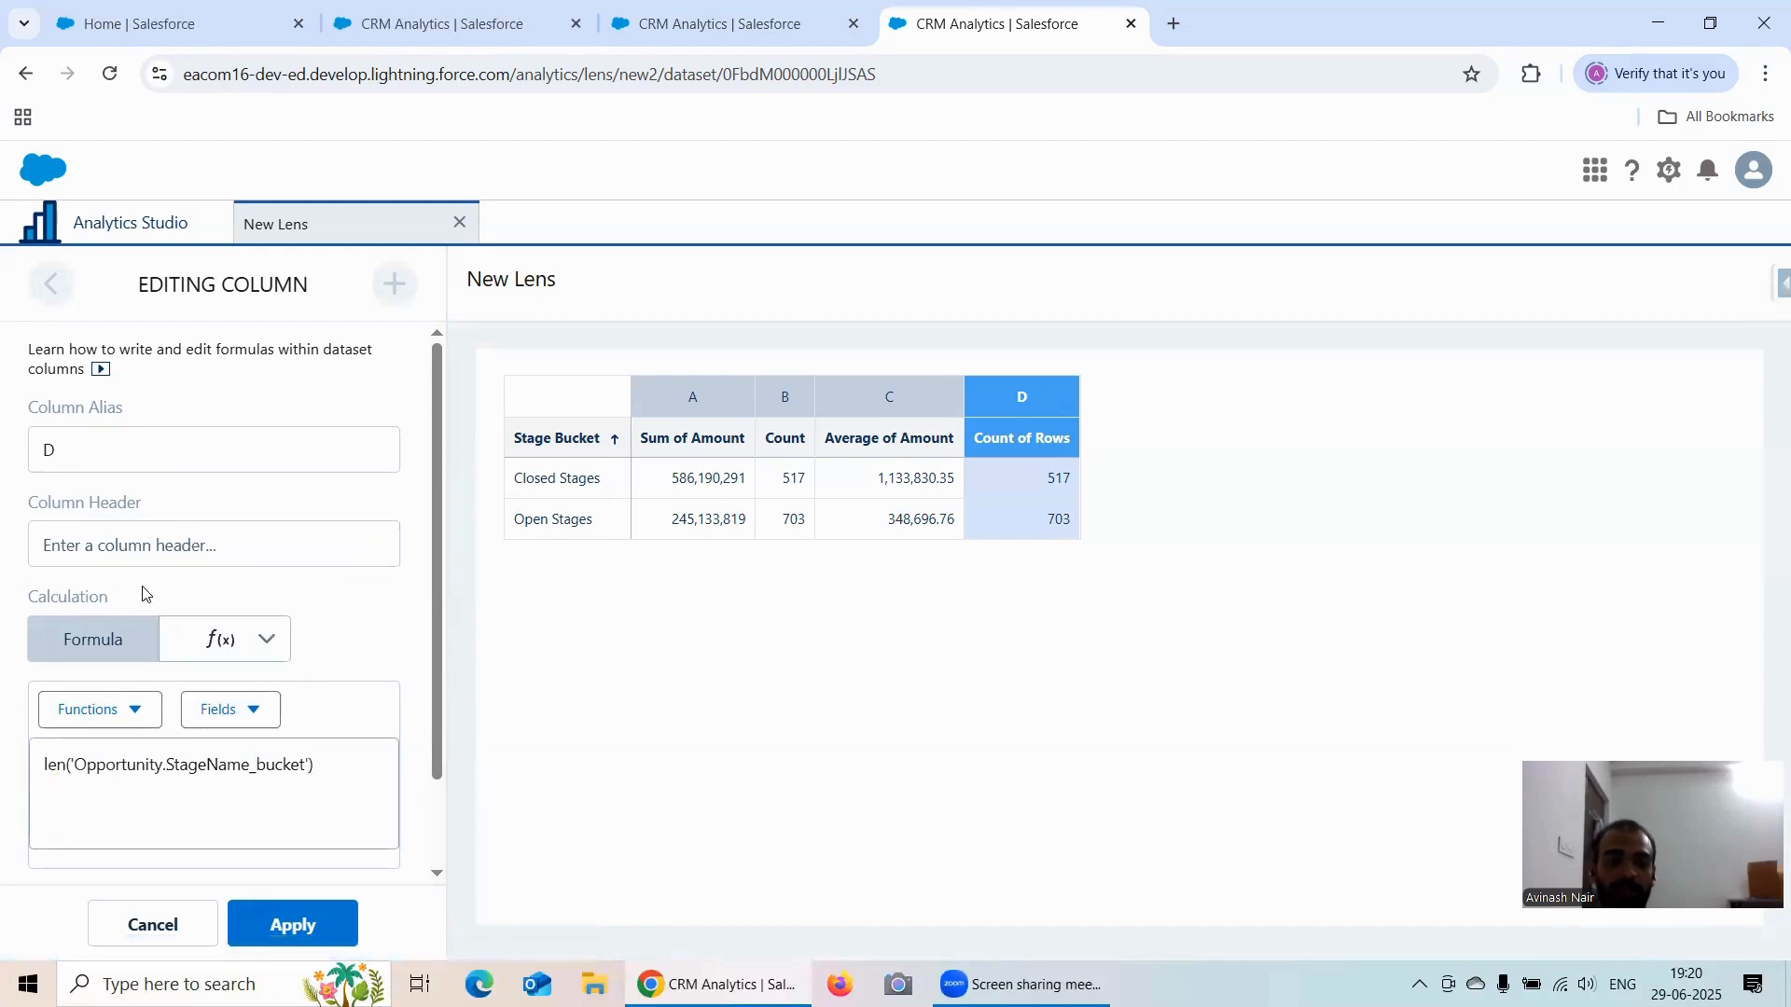
Step: Give column D the header "Length of Stage Bucket" and apply the column
click(106, 534)
text(L)
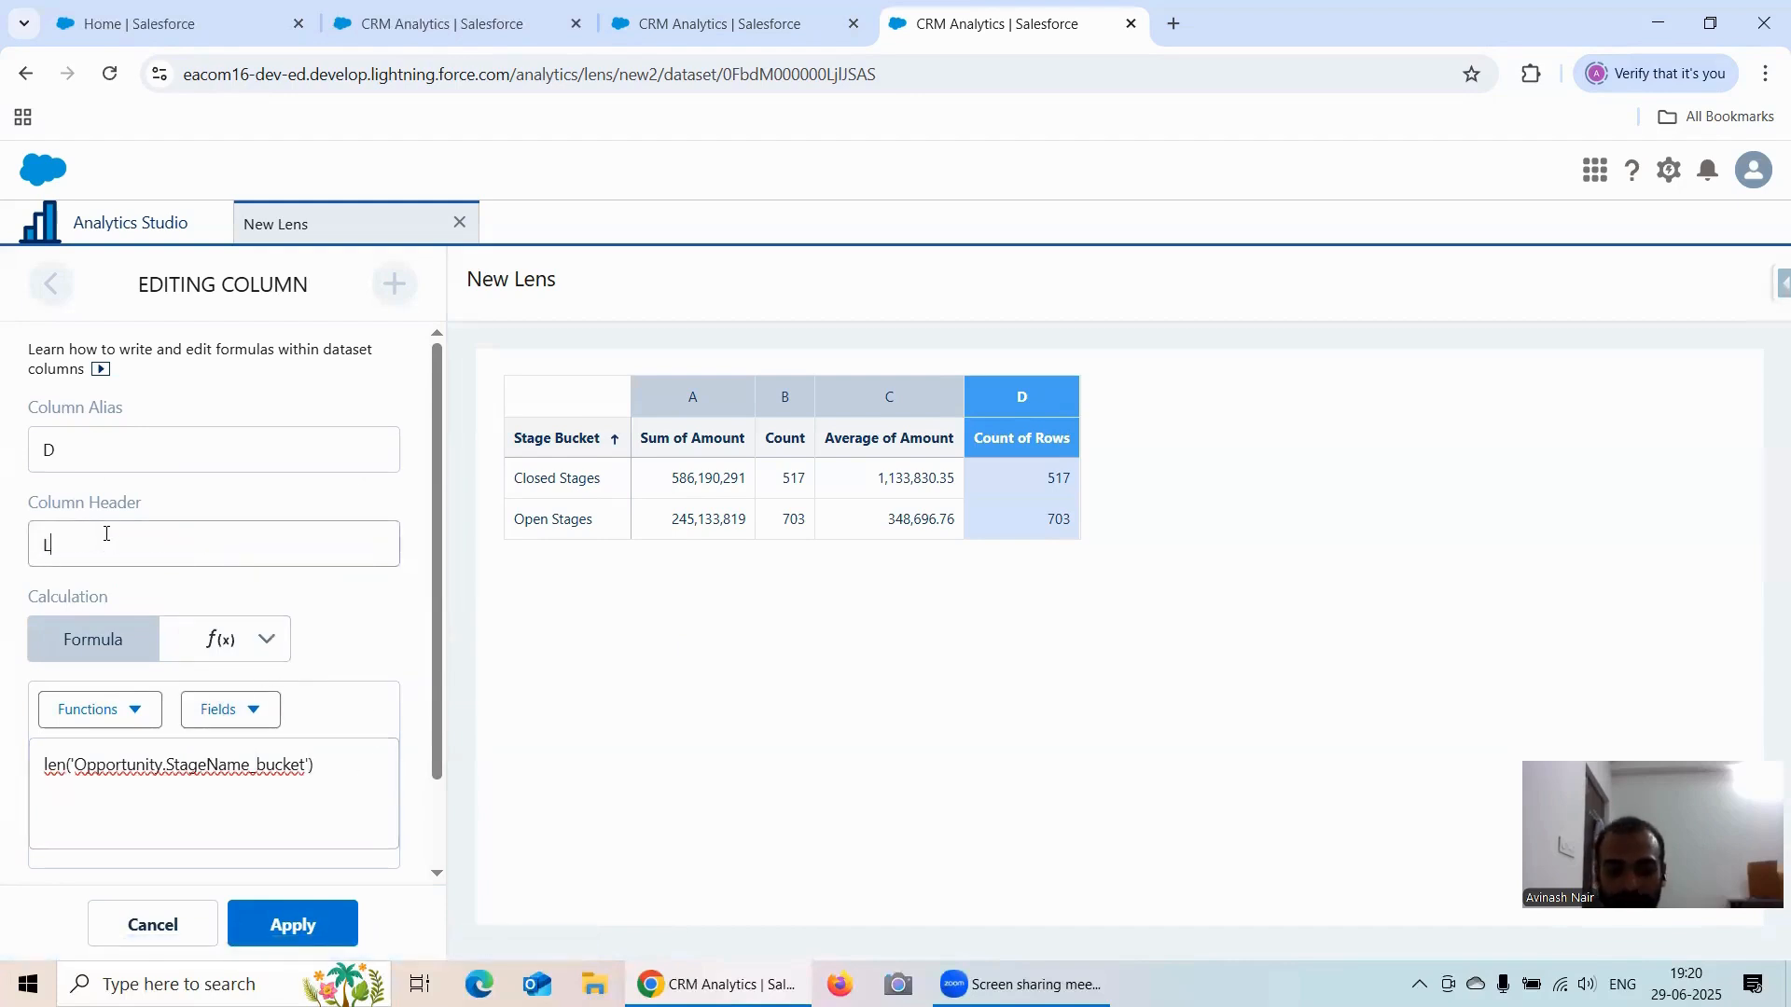
text(ength)
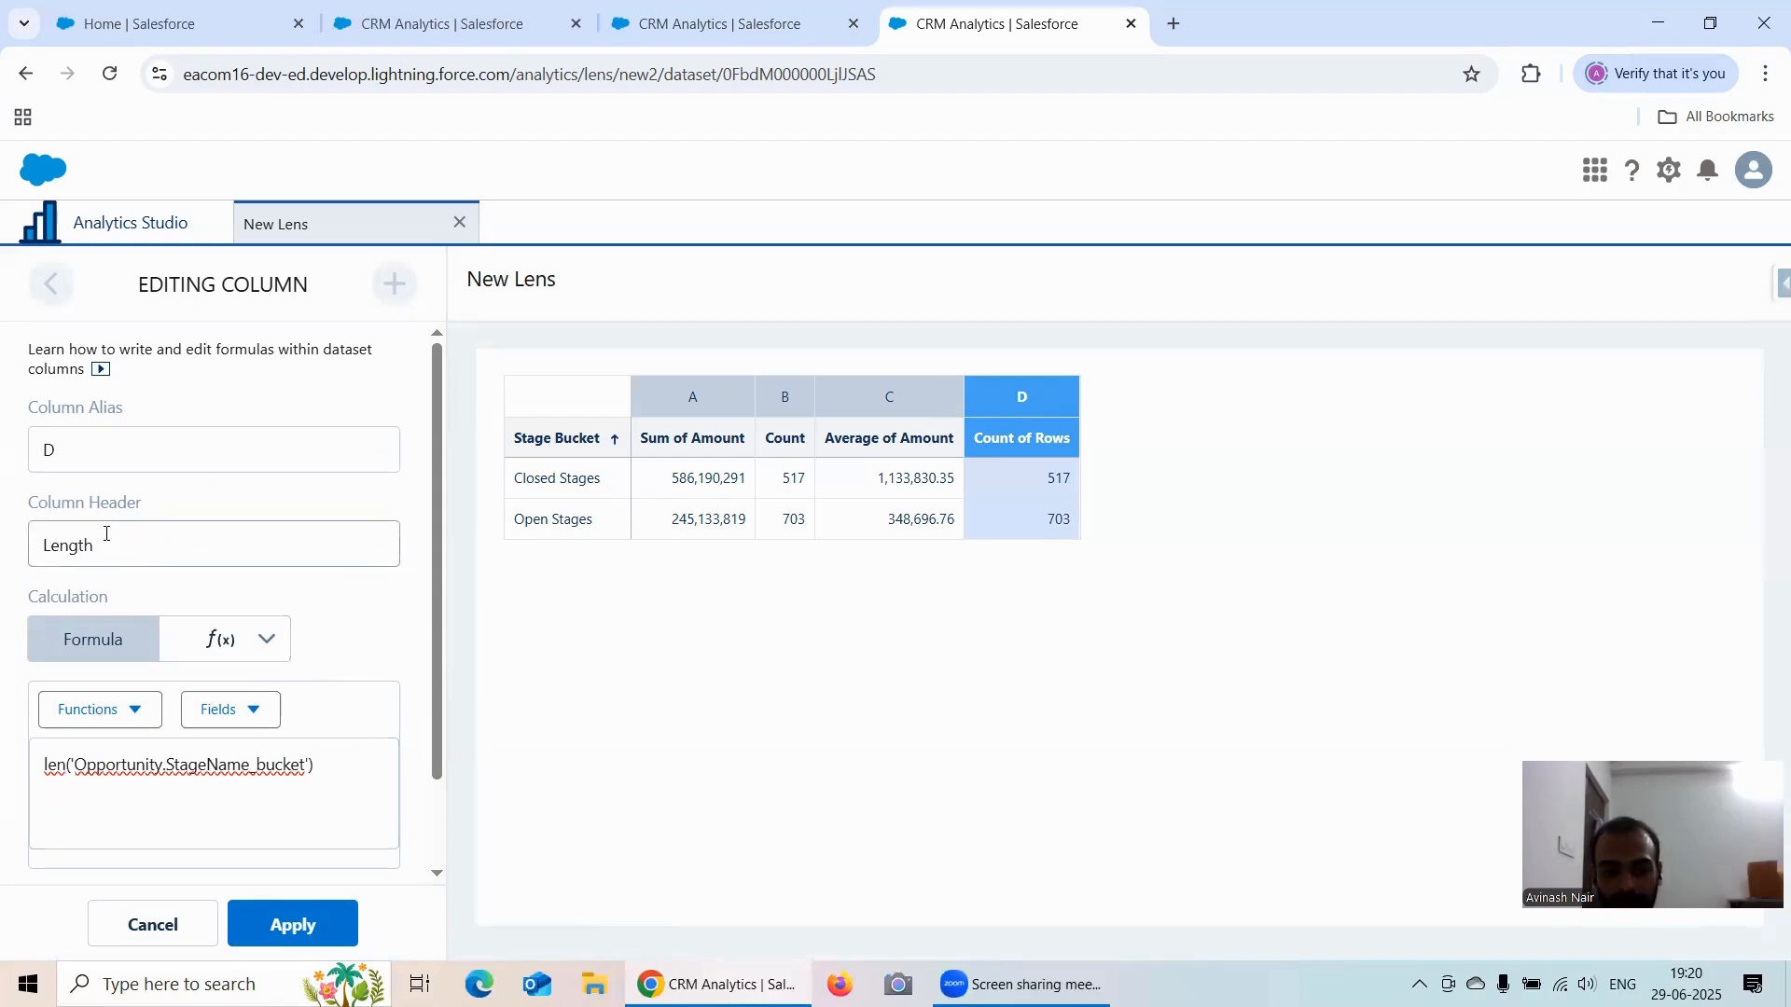
text( of Stage )
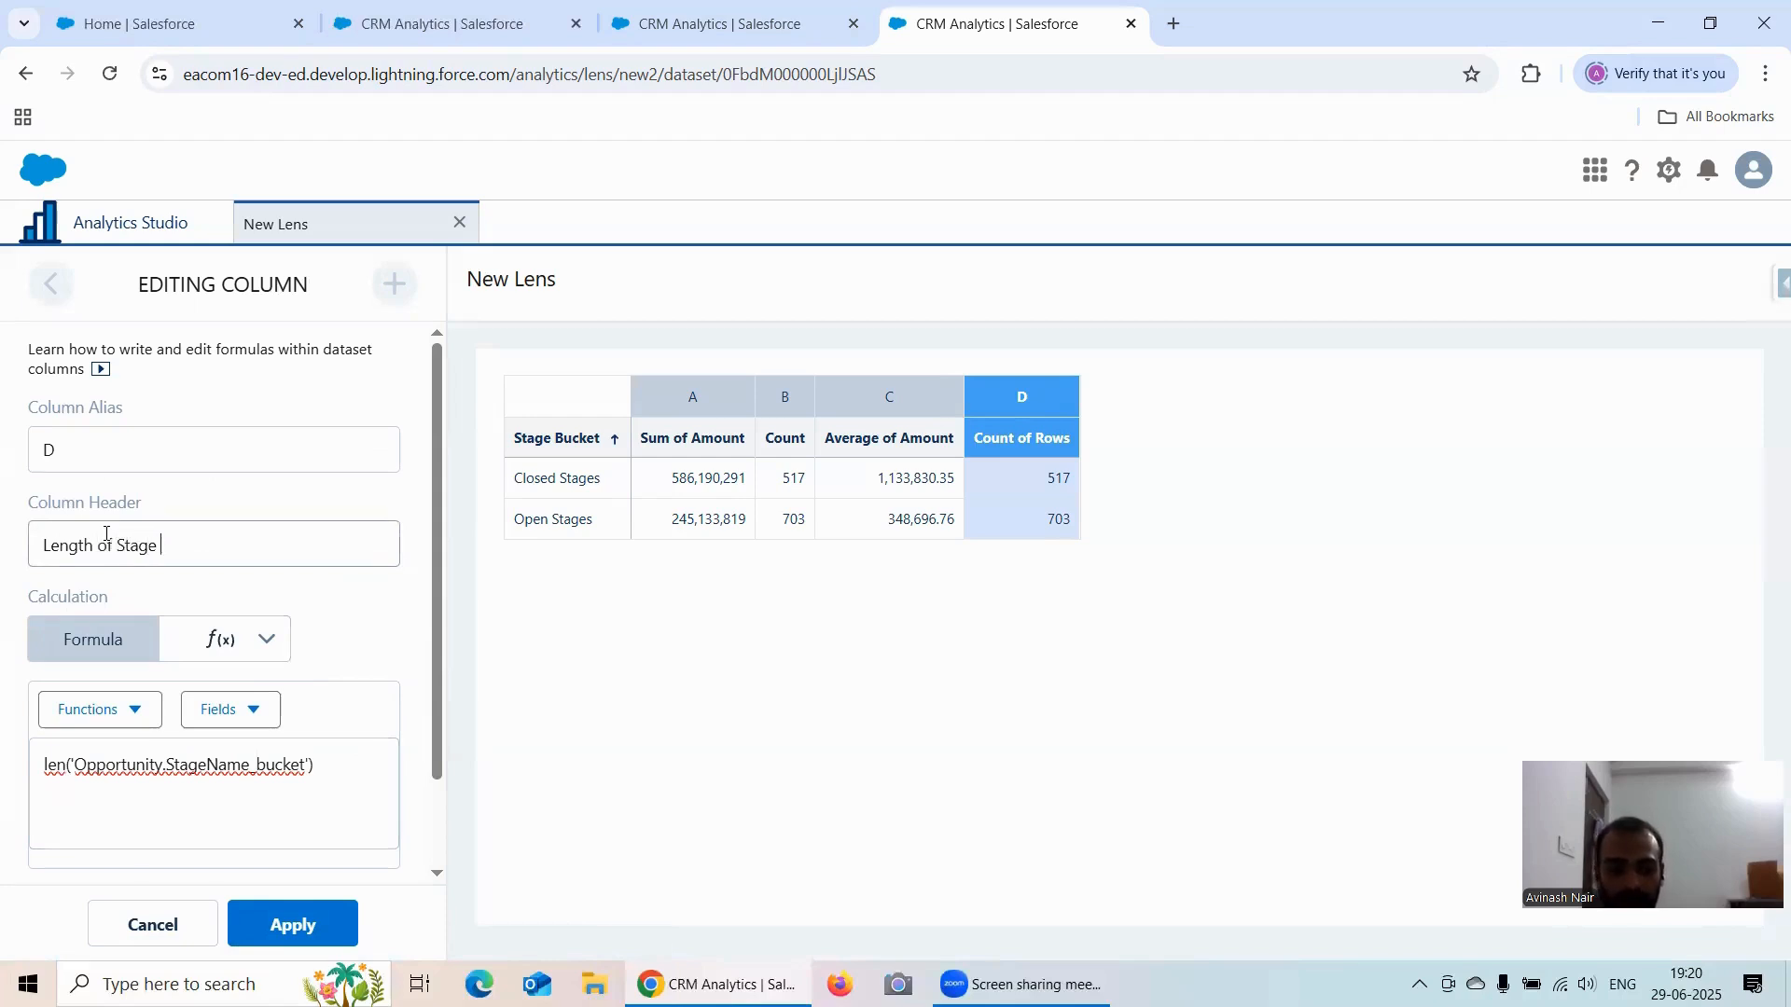
text(Bucket)
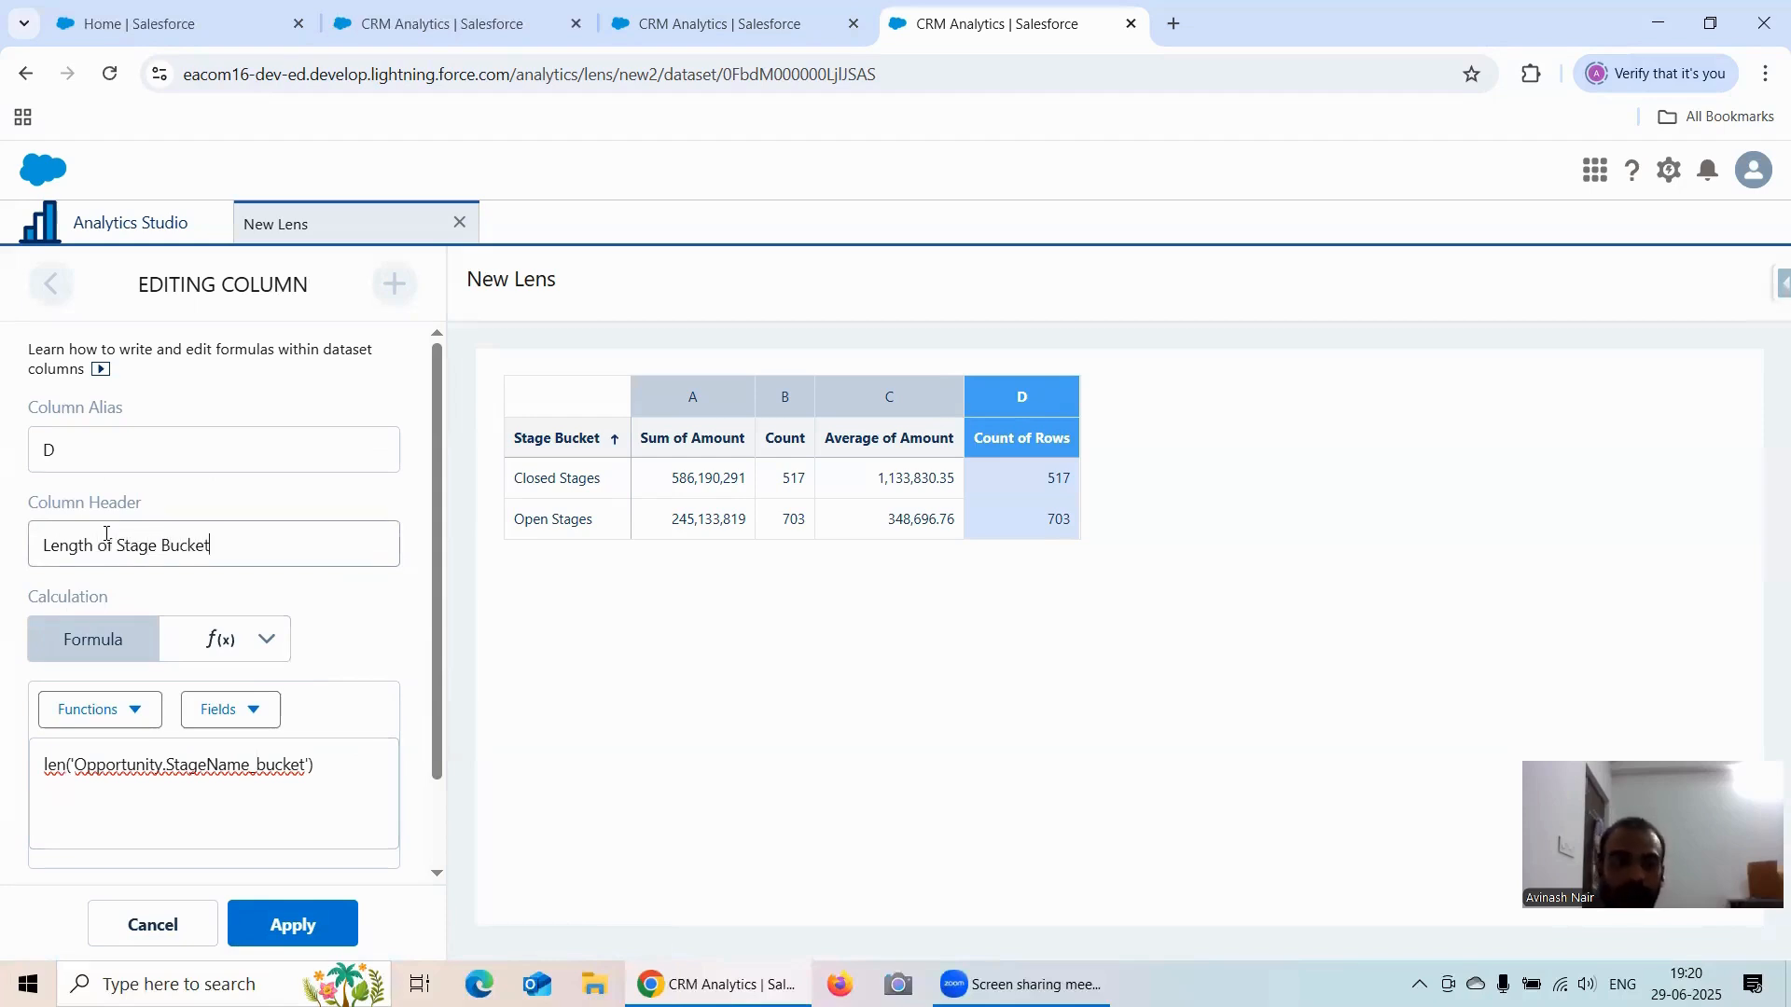
scroll(280, 652, down, 1)
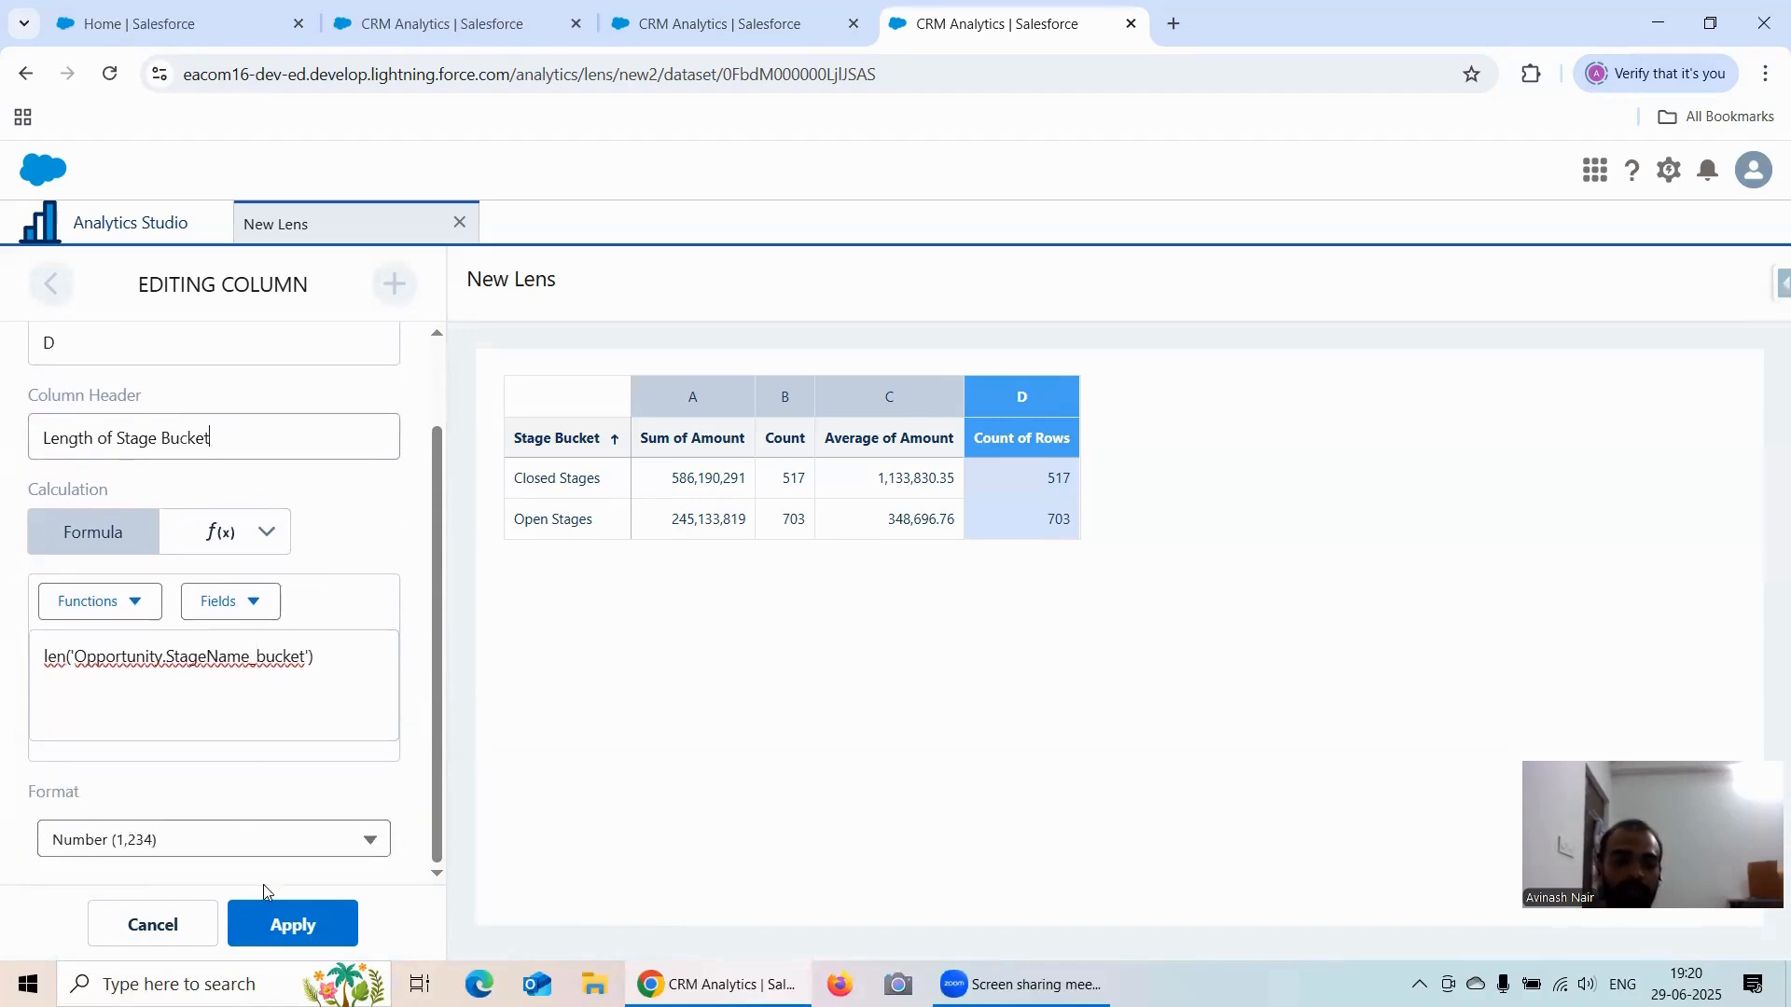
click(305, 901)
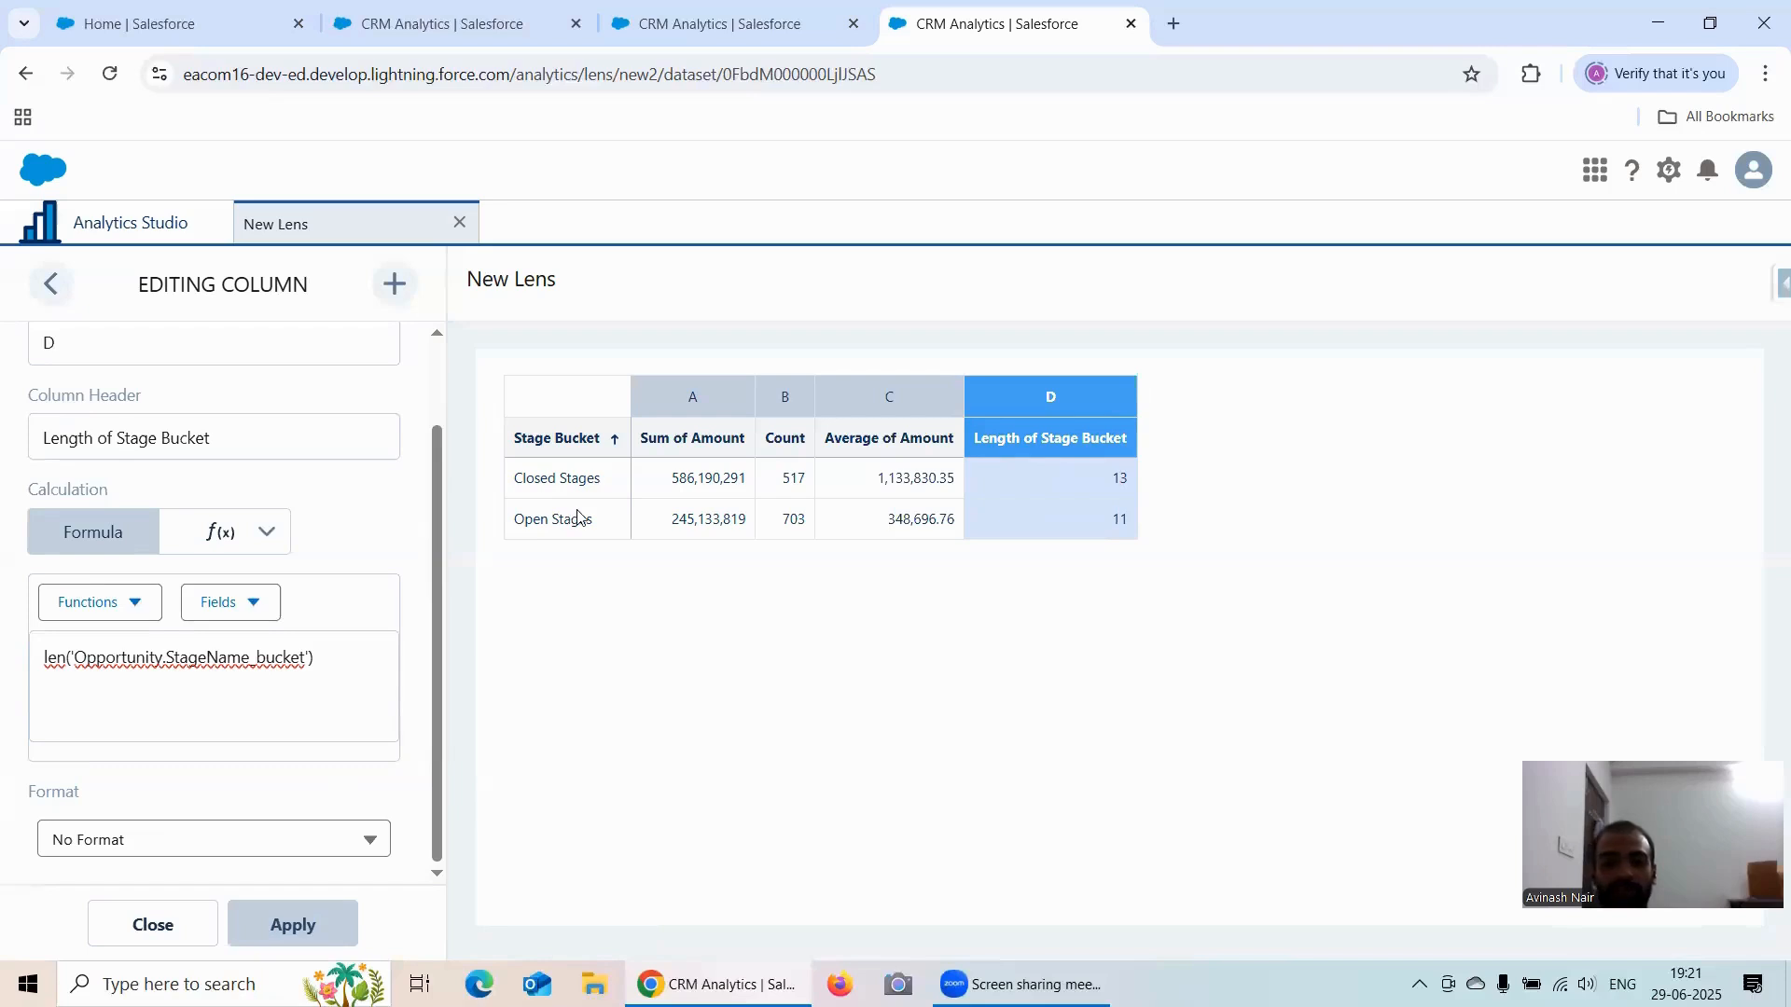
Step: Review the (Open + Closed) Count and Simple Calculation In Compare Table lenses, and the calculation types offered for column D
click(431, 26)
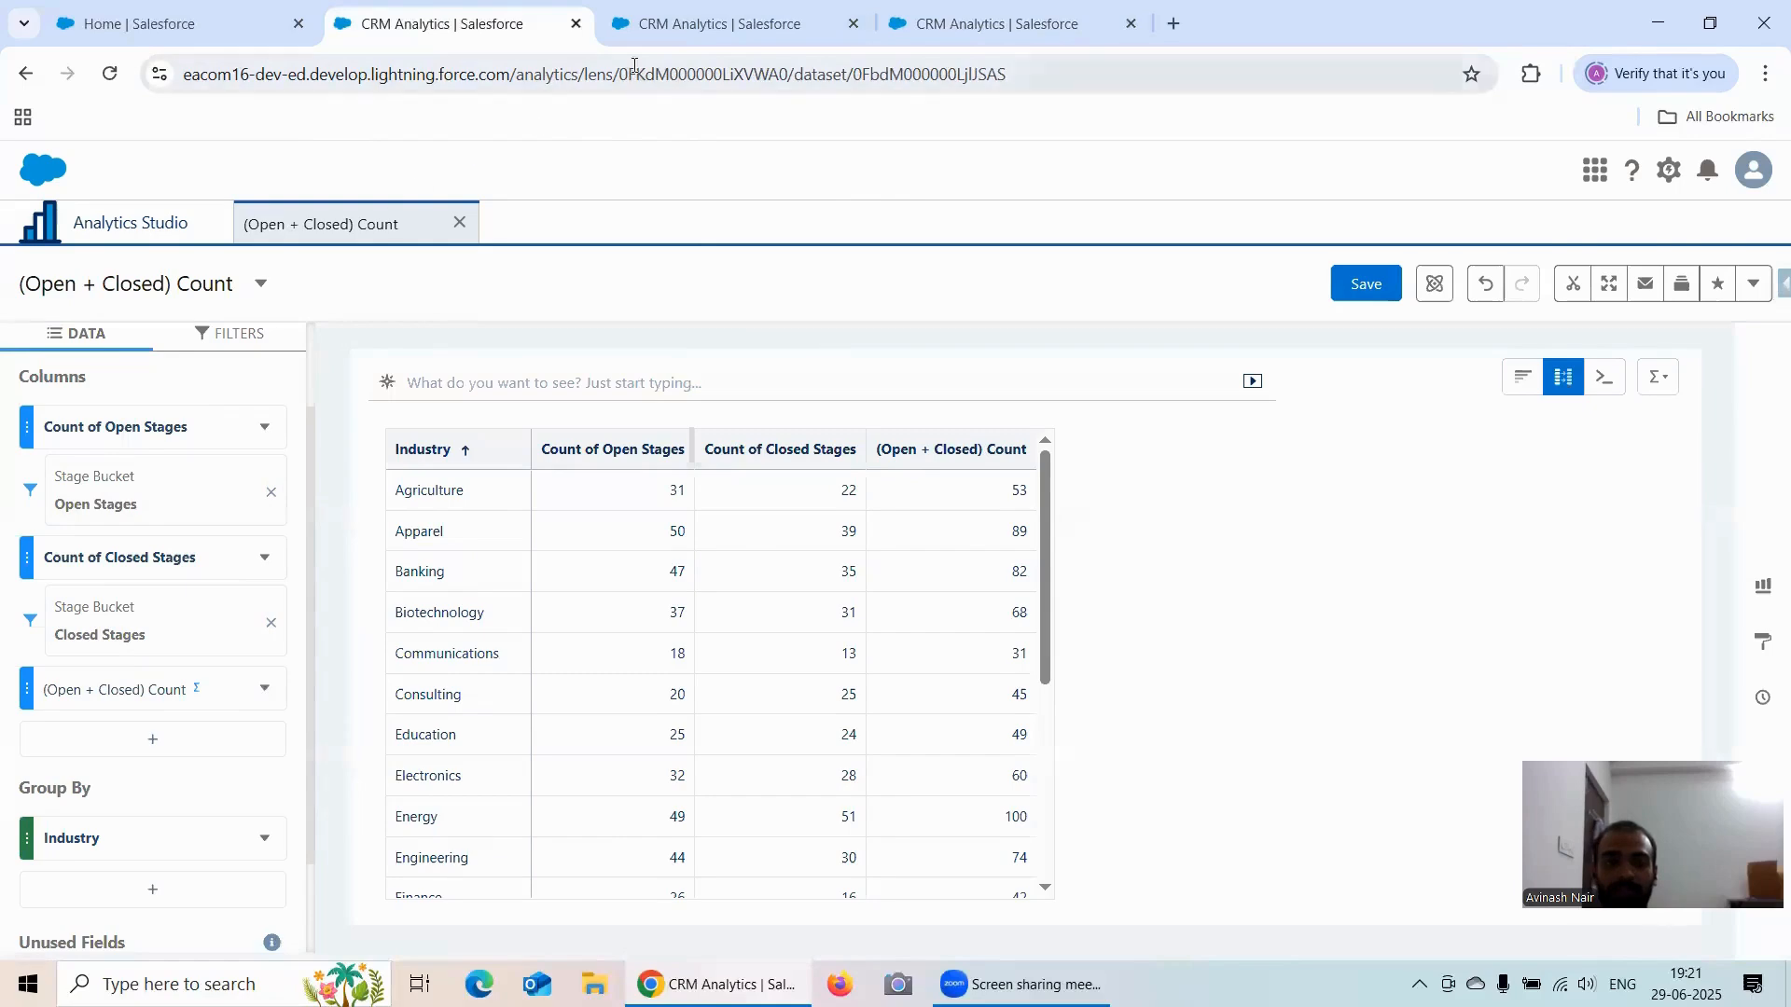
click(637, 32)
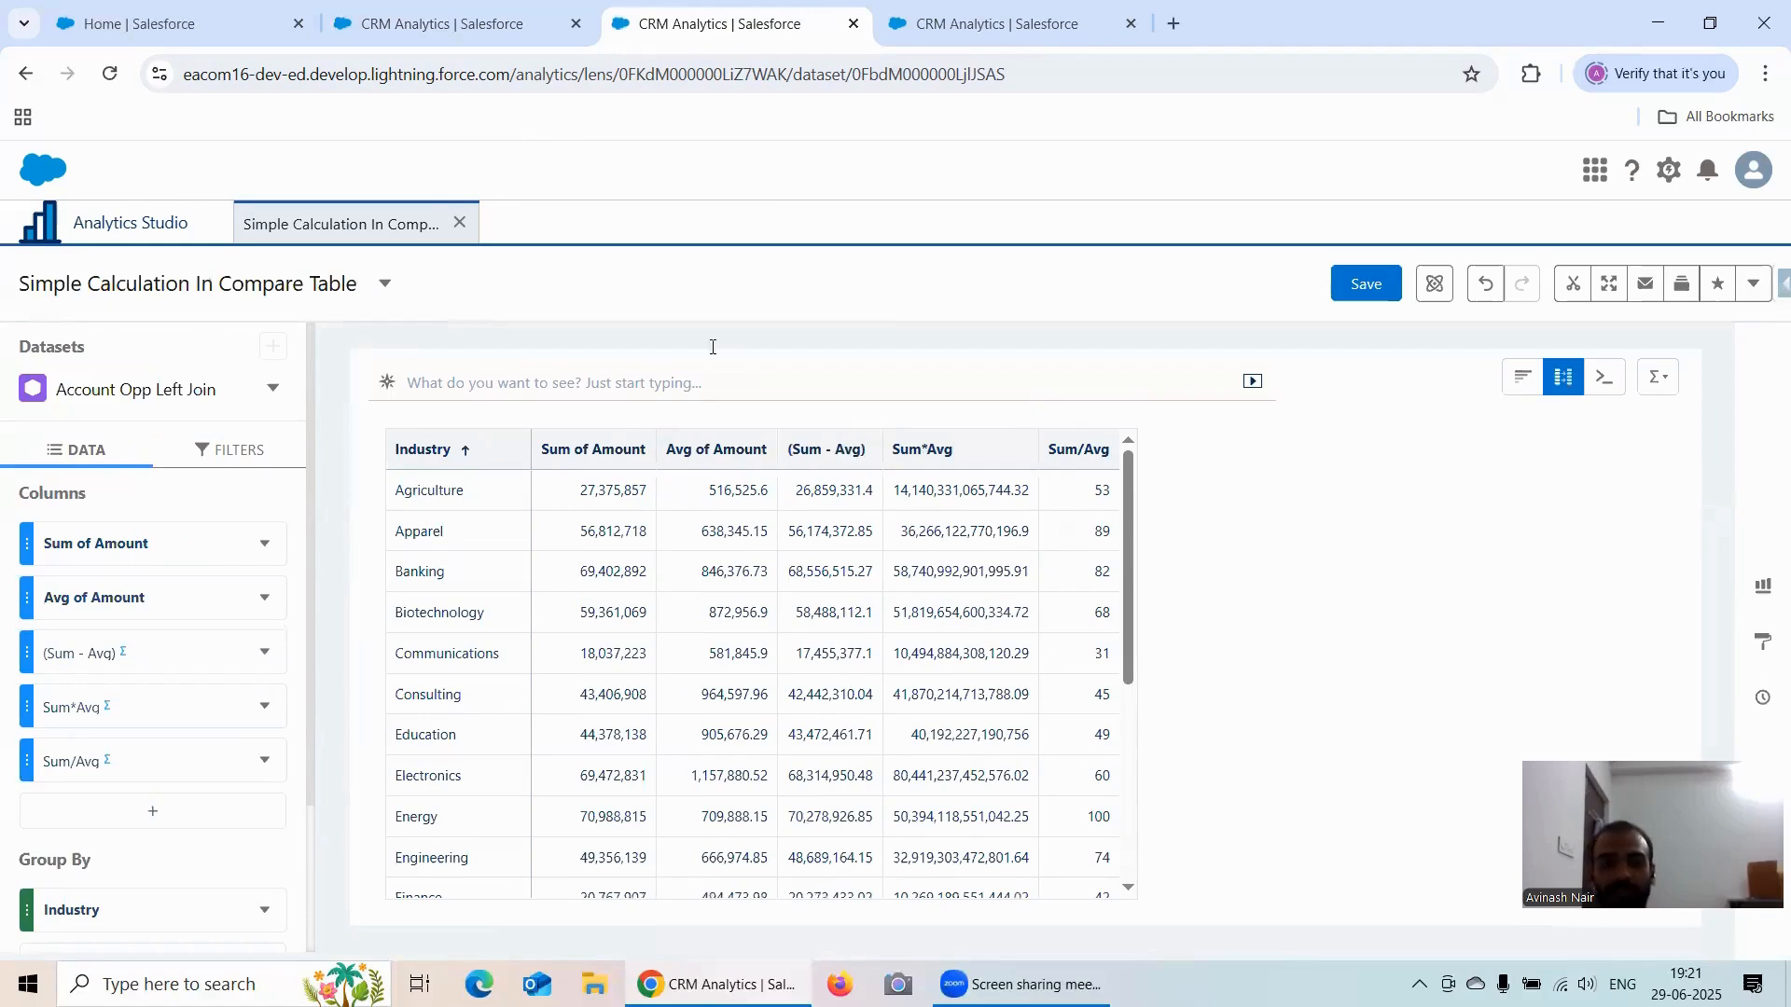
click(410, 28)
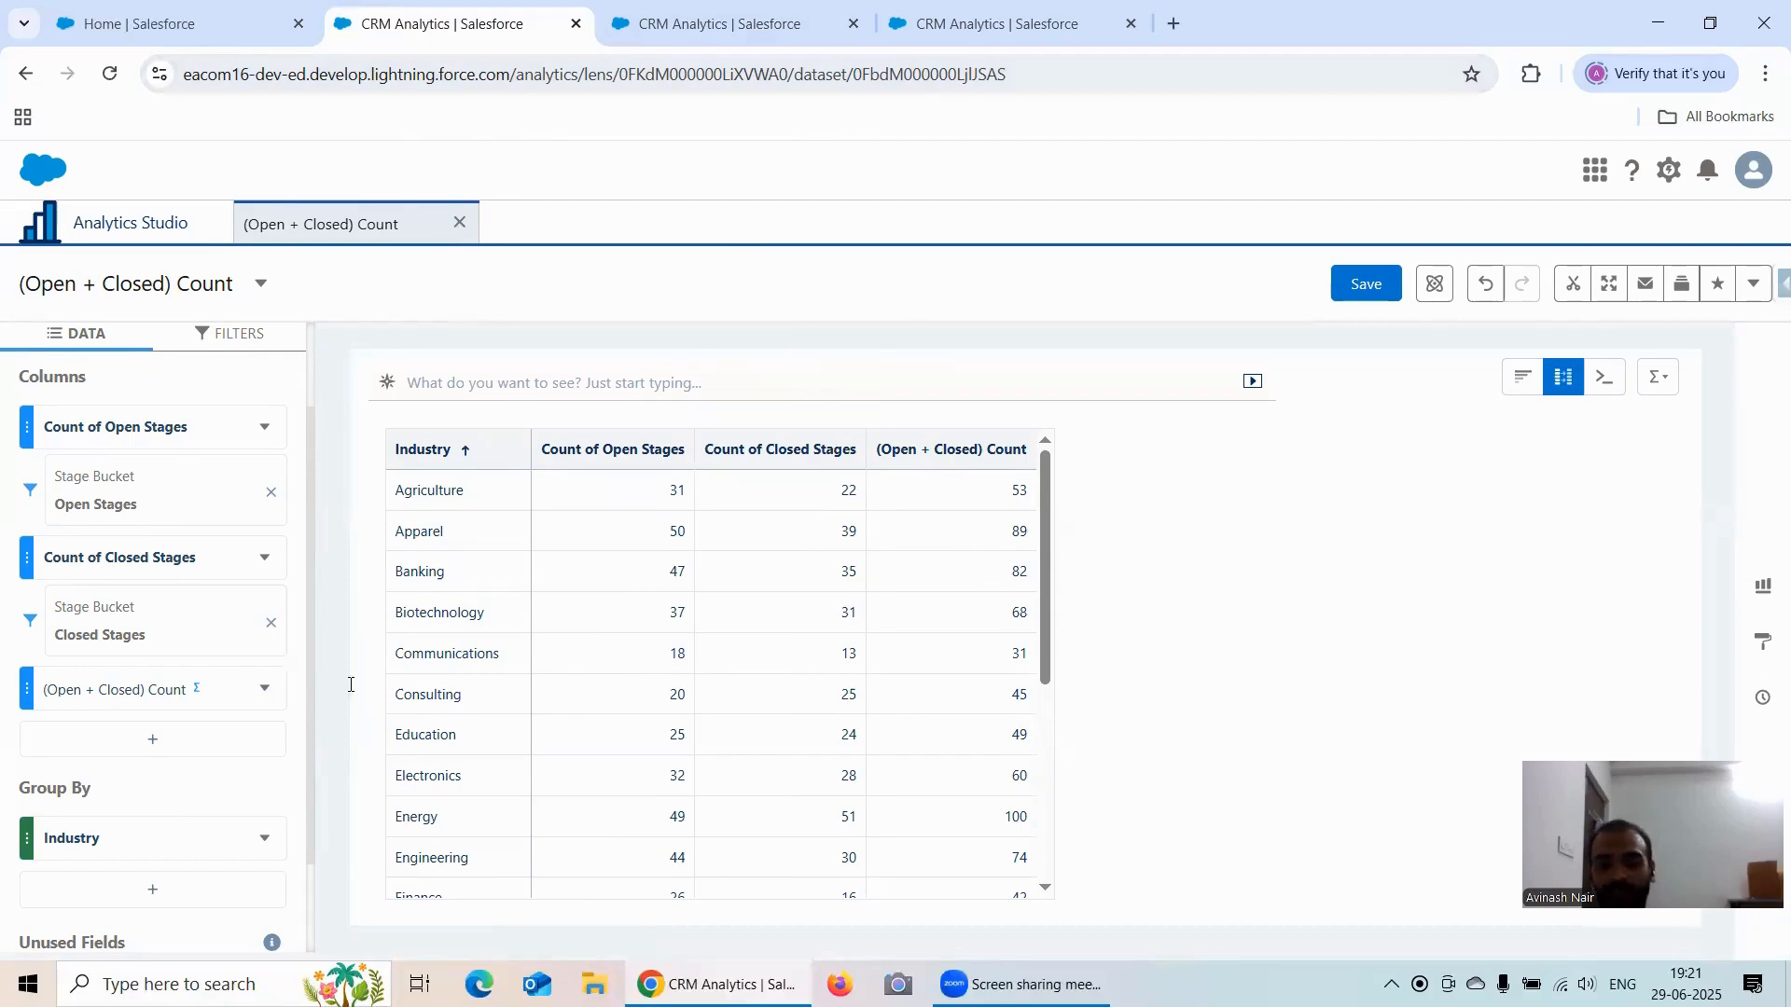
click(996, 25)
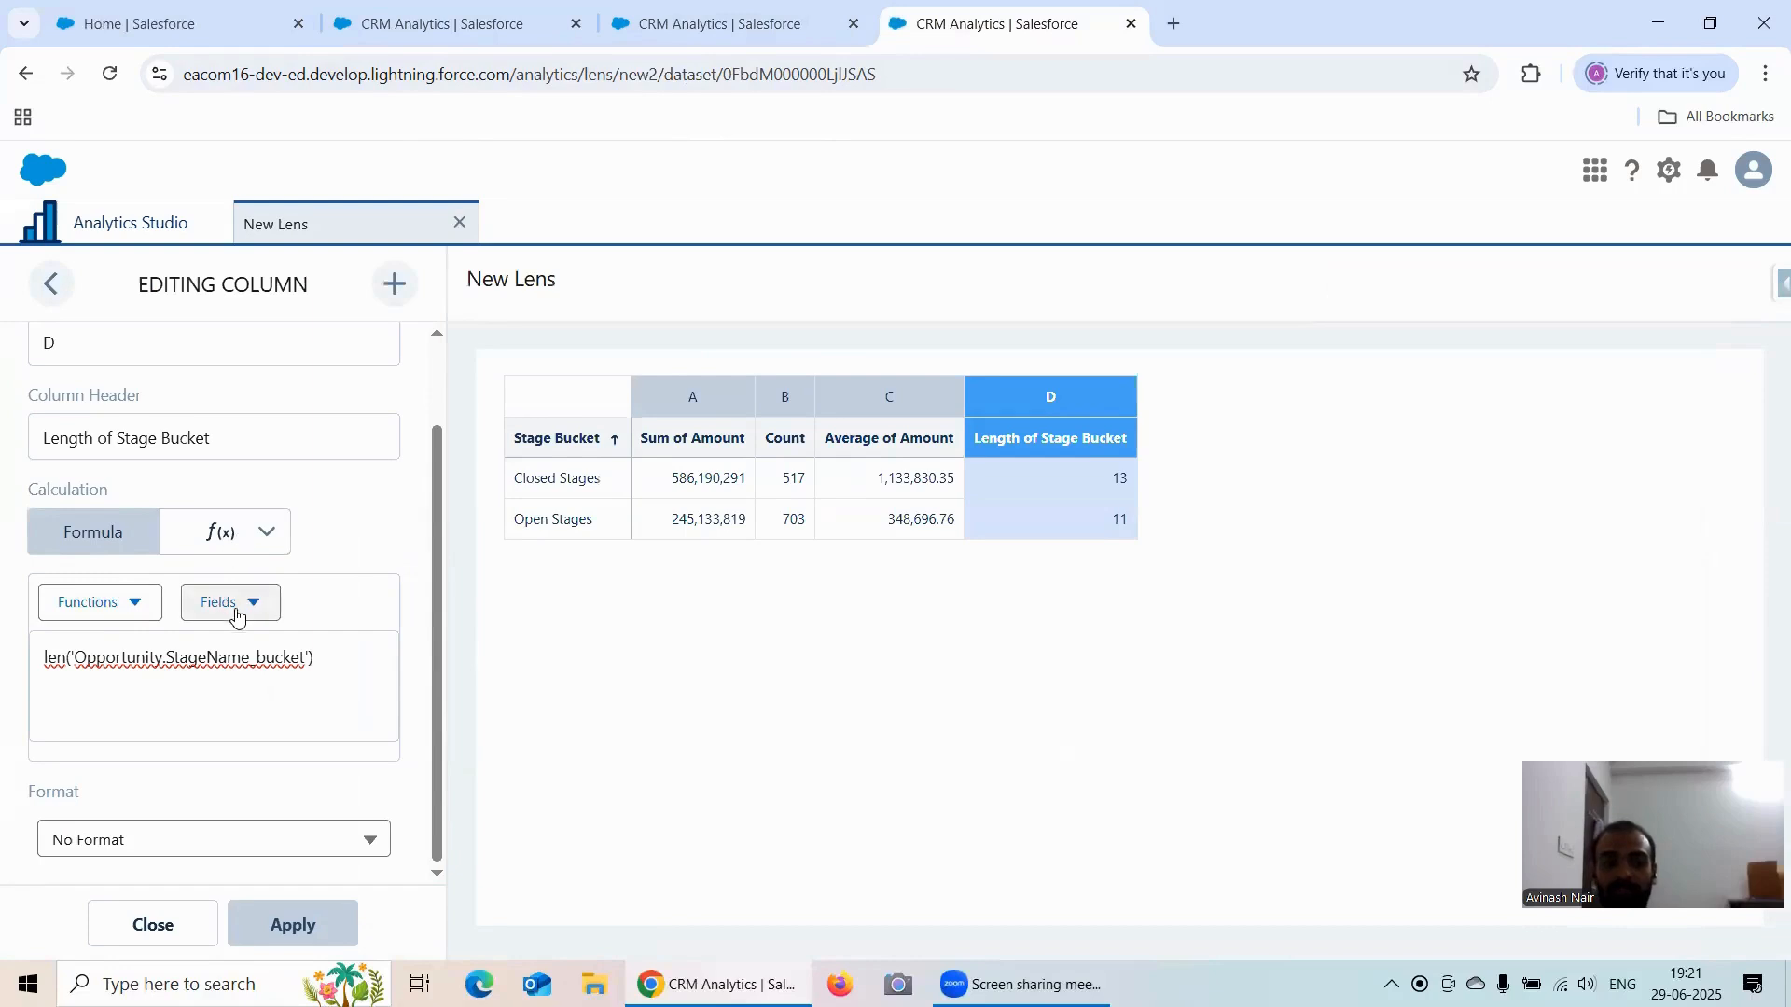
click(264, 534)
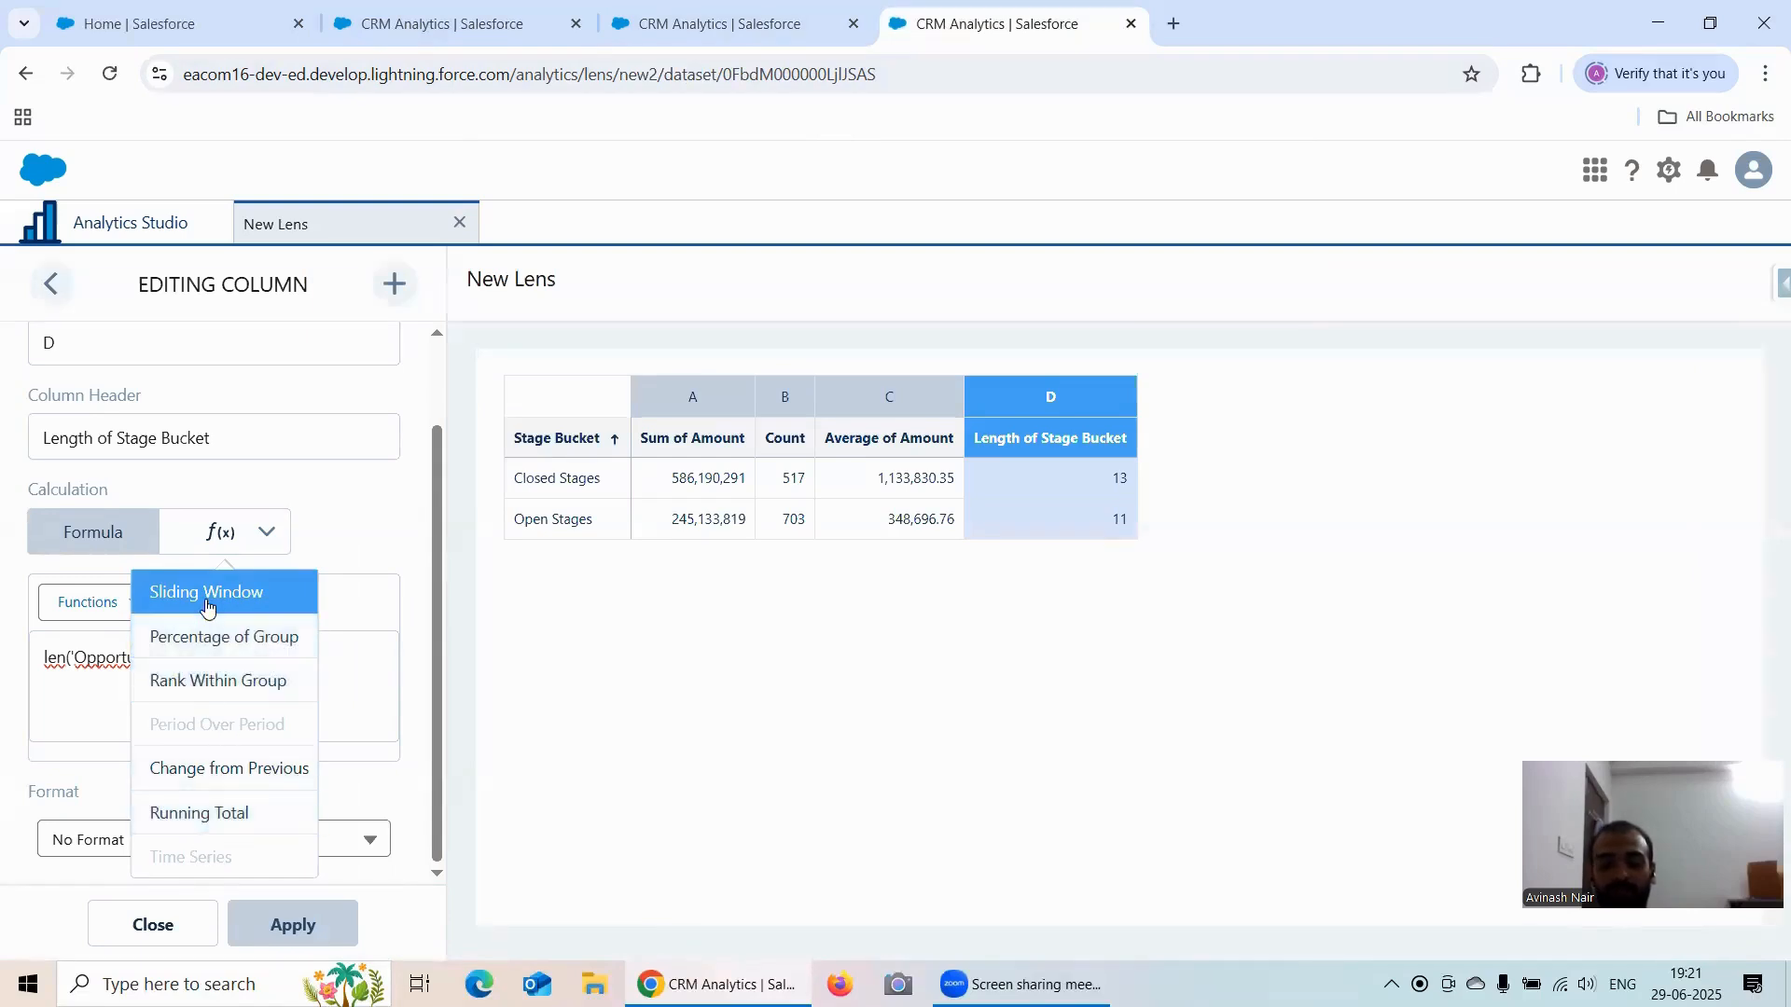
click(324, 520)
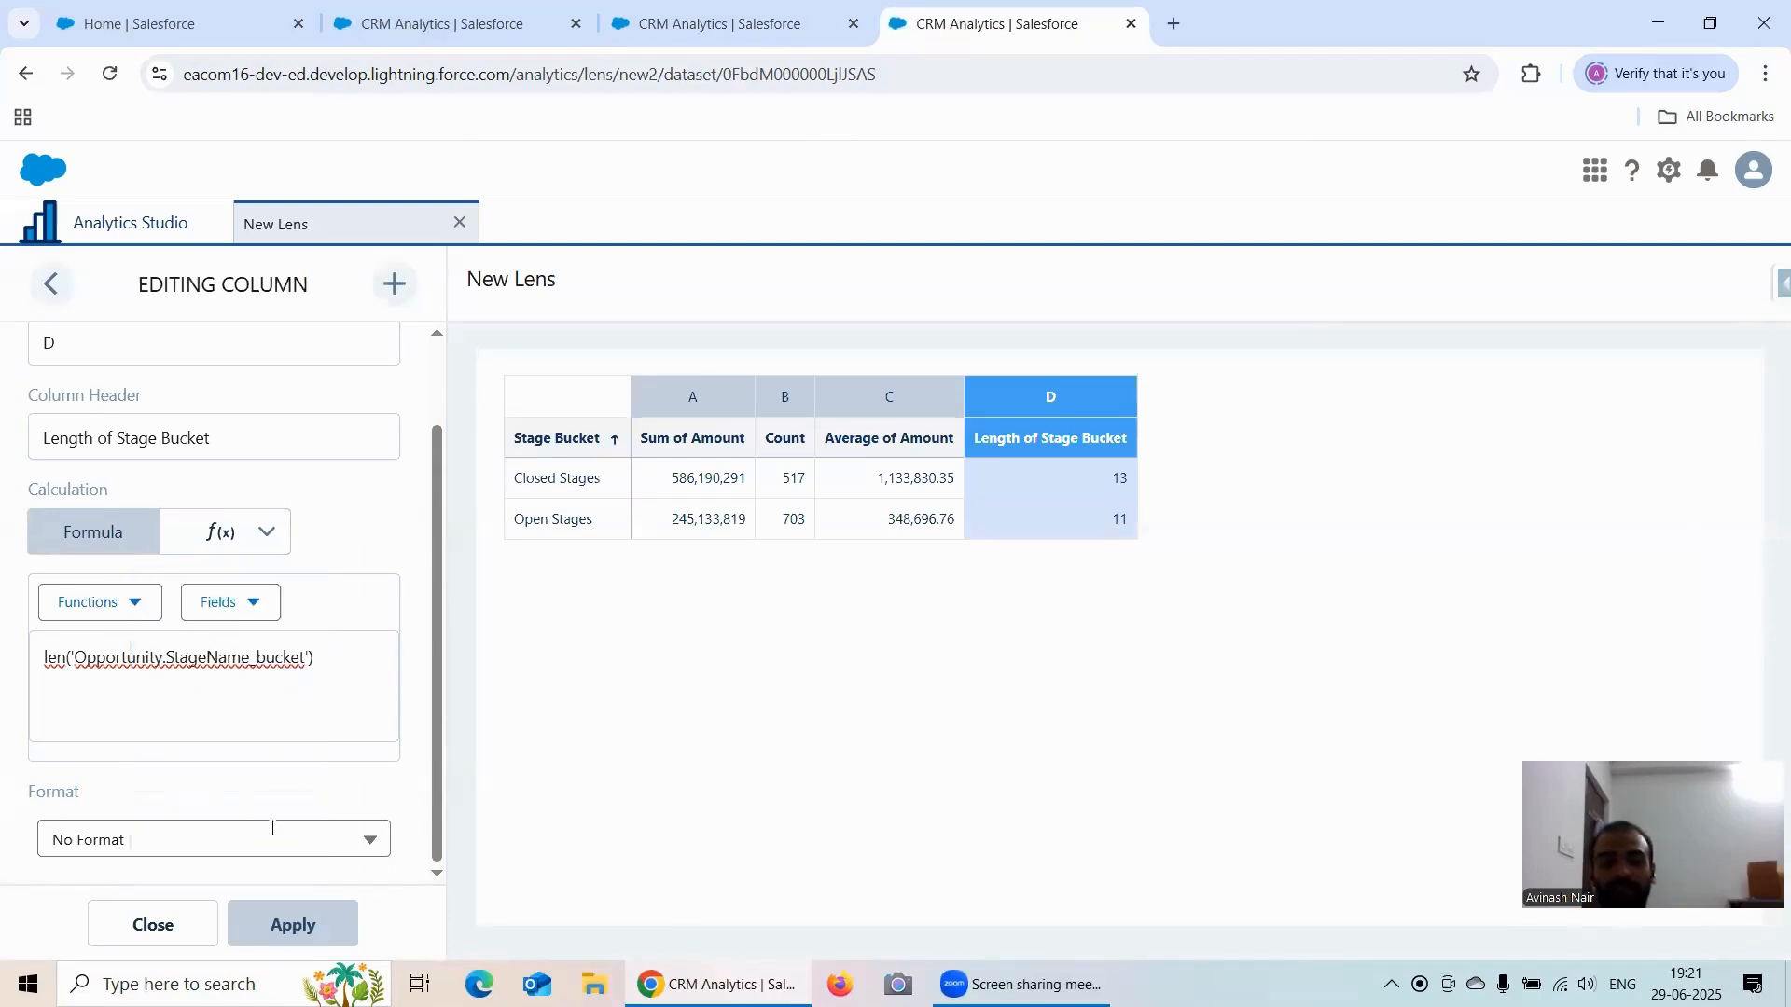
Step: Duplicate the new lens in another browser tab and group its bars by Opportunity.Close Date as Year-Month
right_click(980, 28)
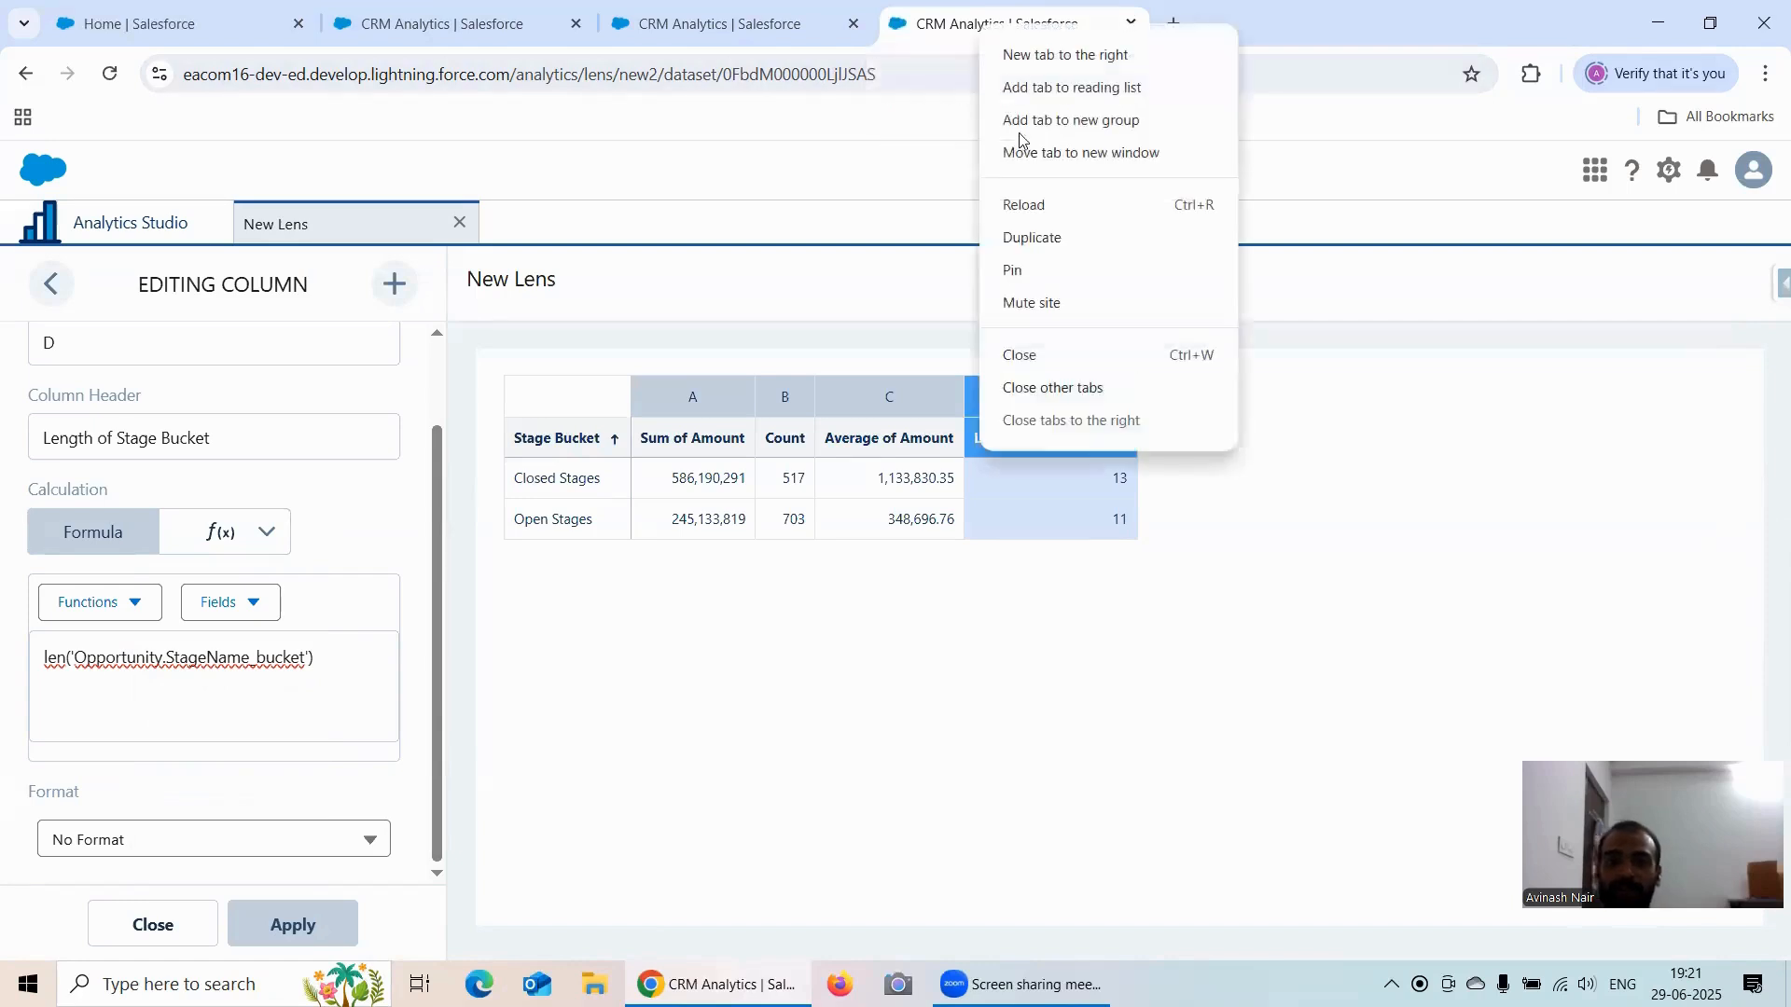
click(1024, 243)
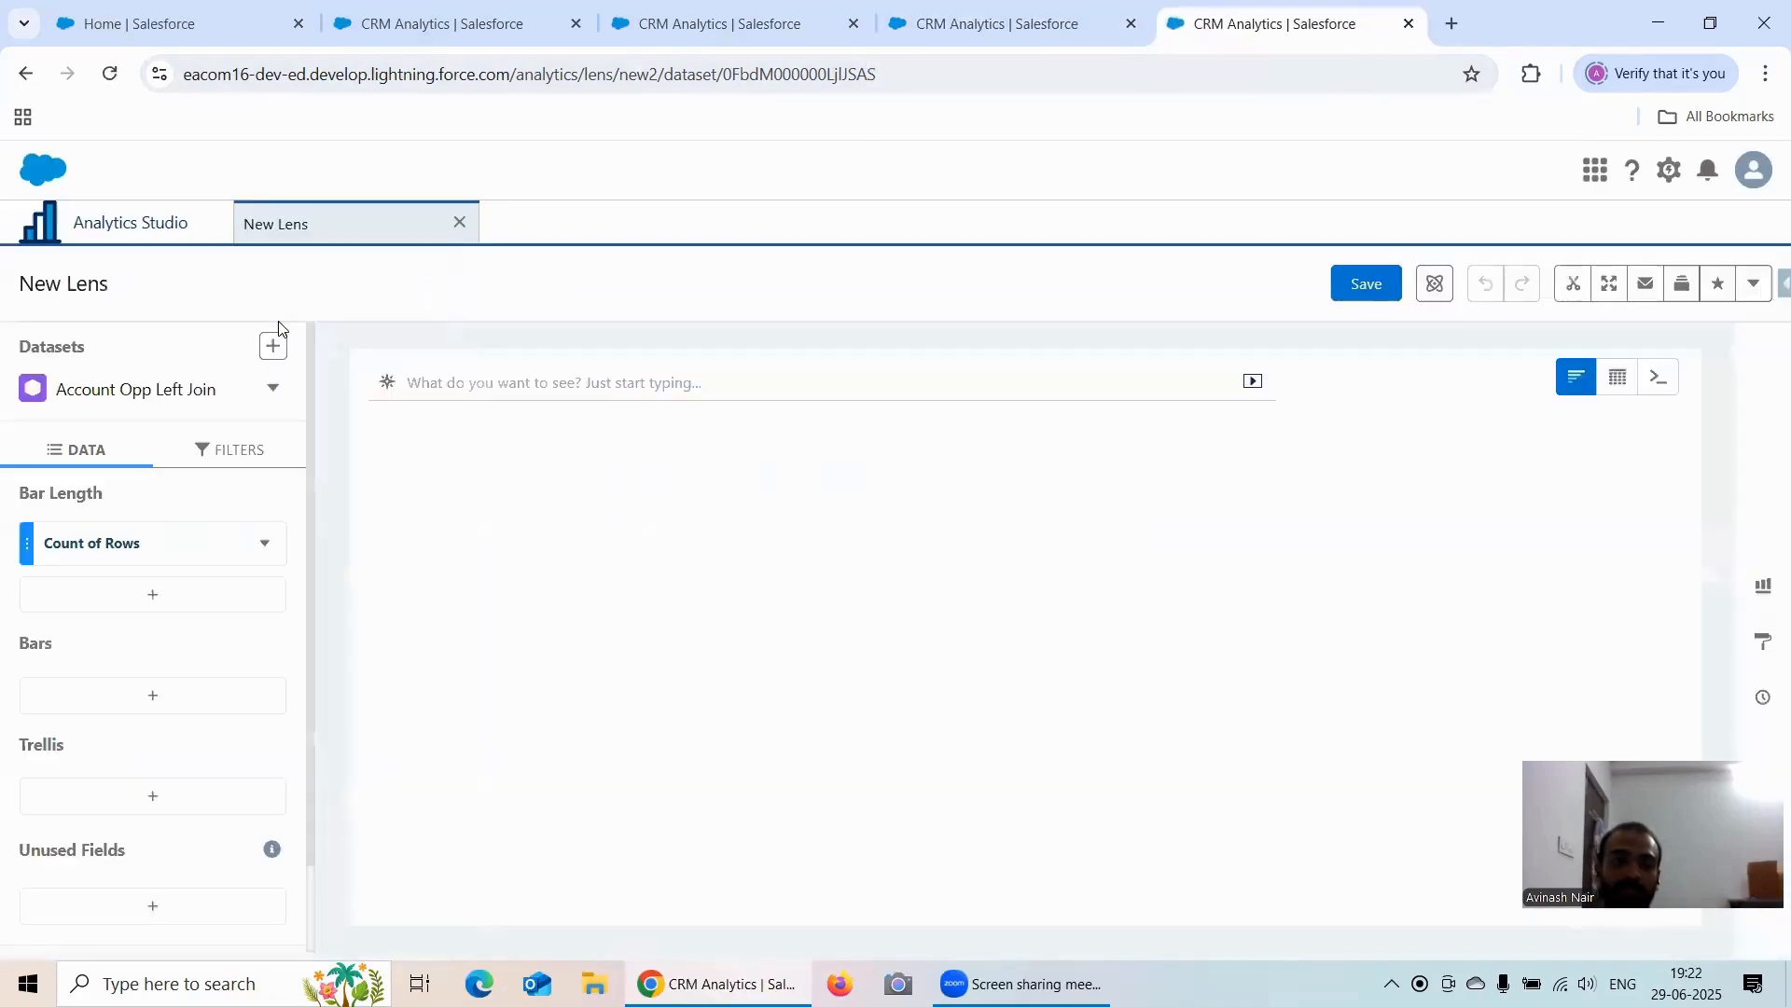
click(152, 701)
scroll(605, 528, down, 3)
scroll(600, 523, up, 3)
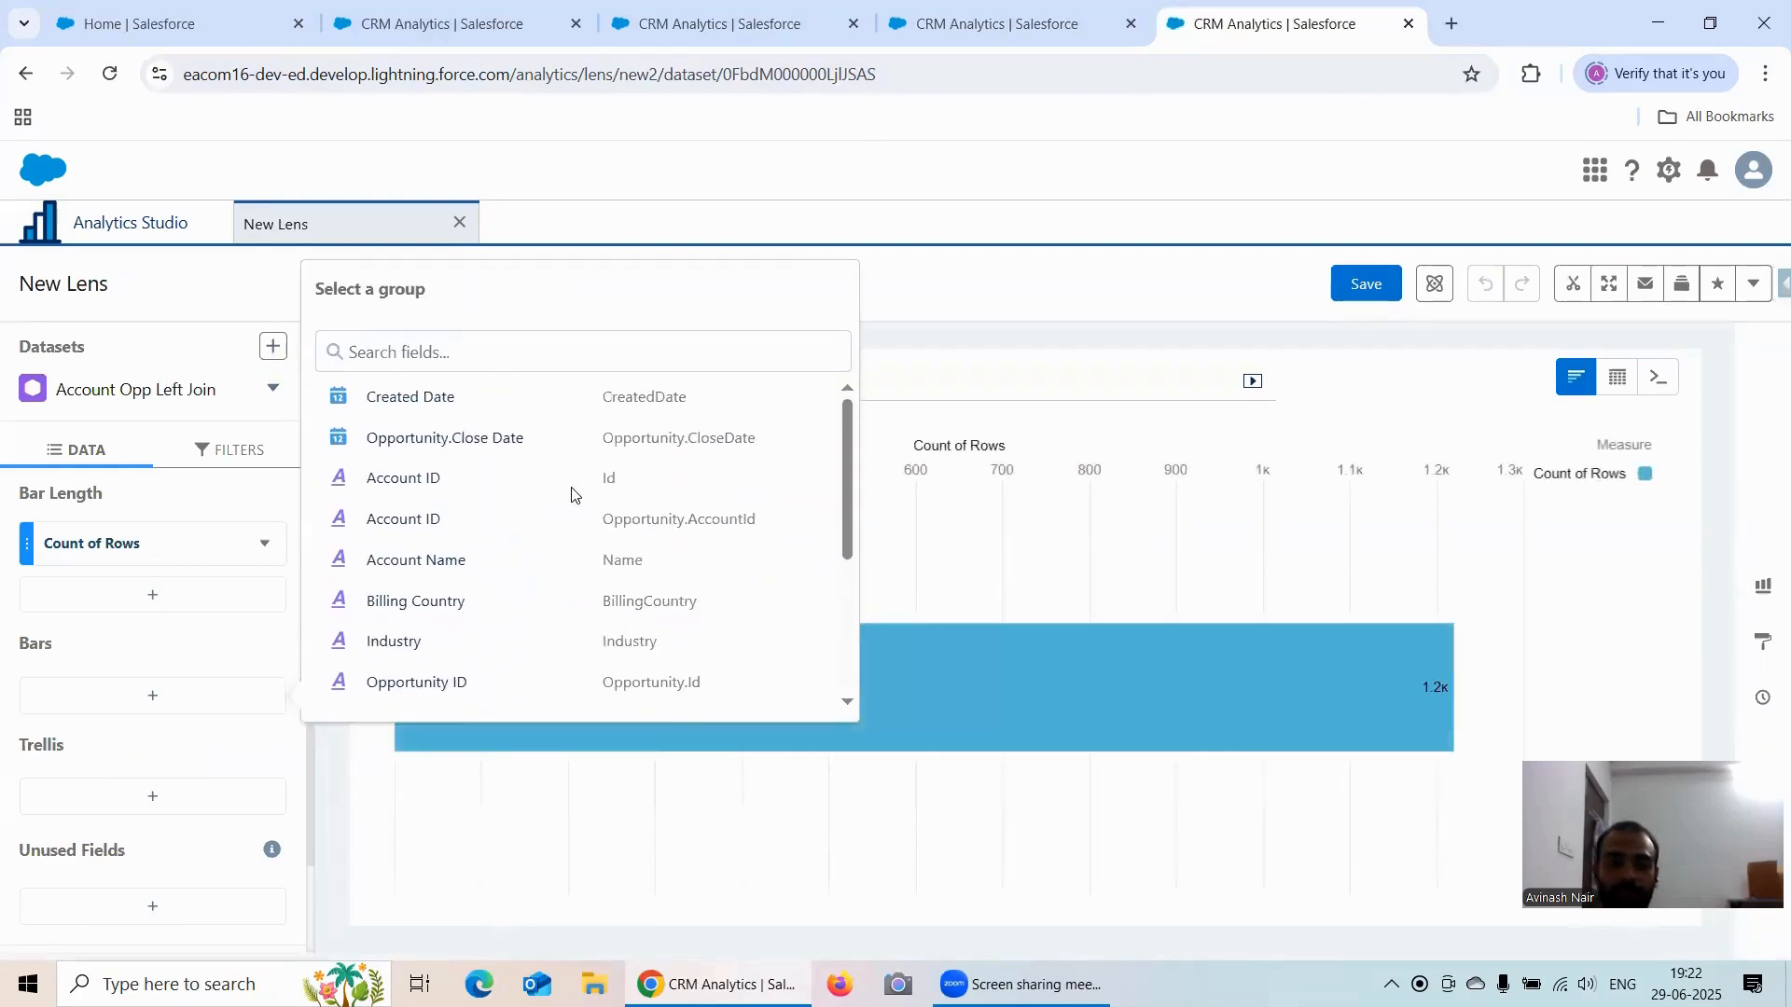
click(467, 441)
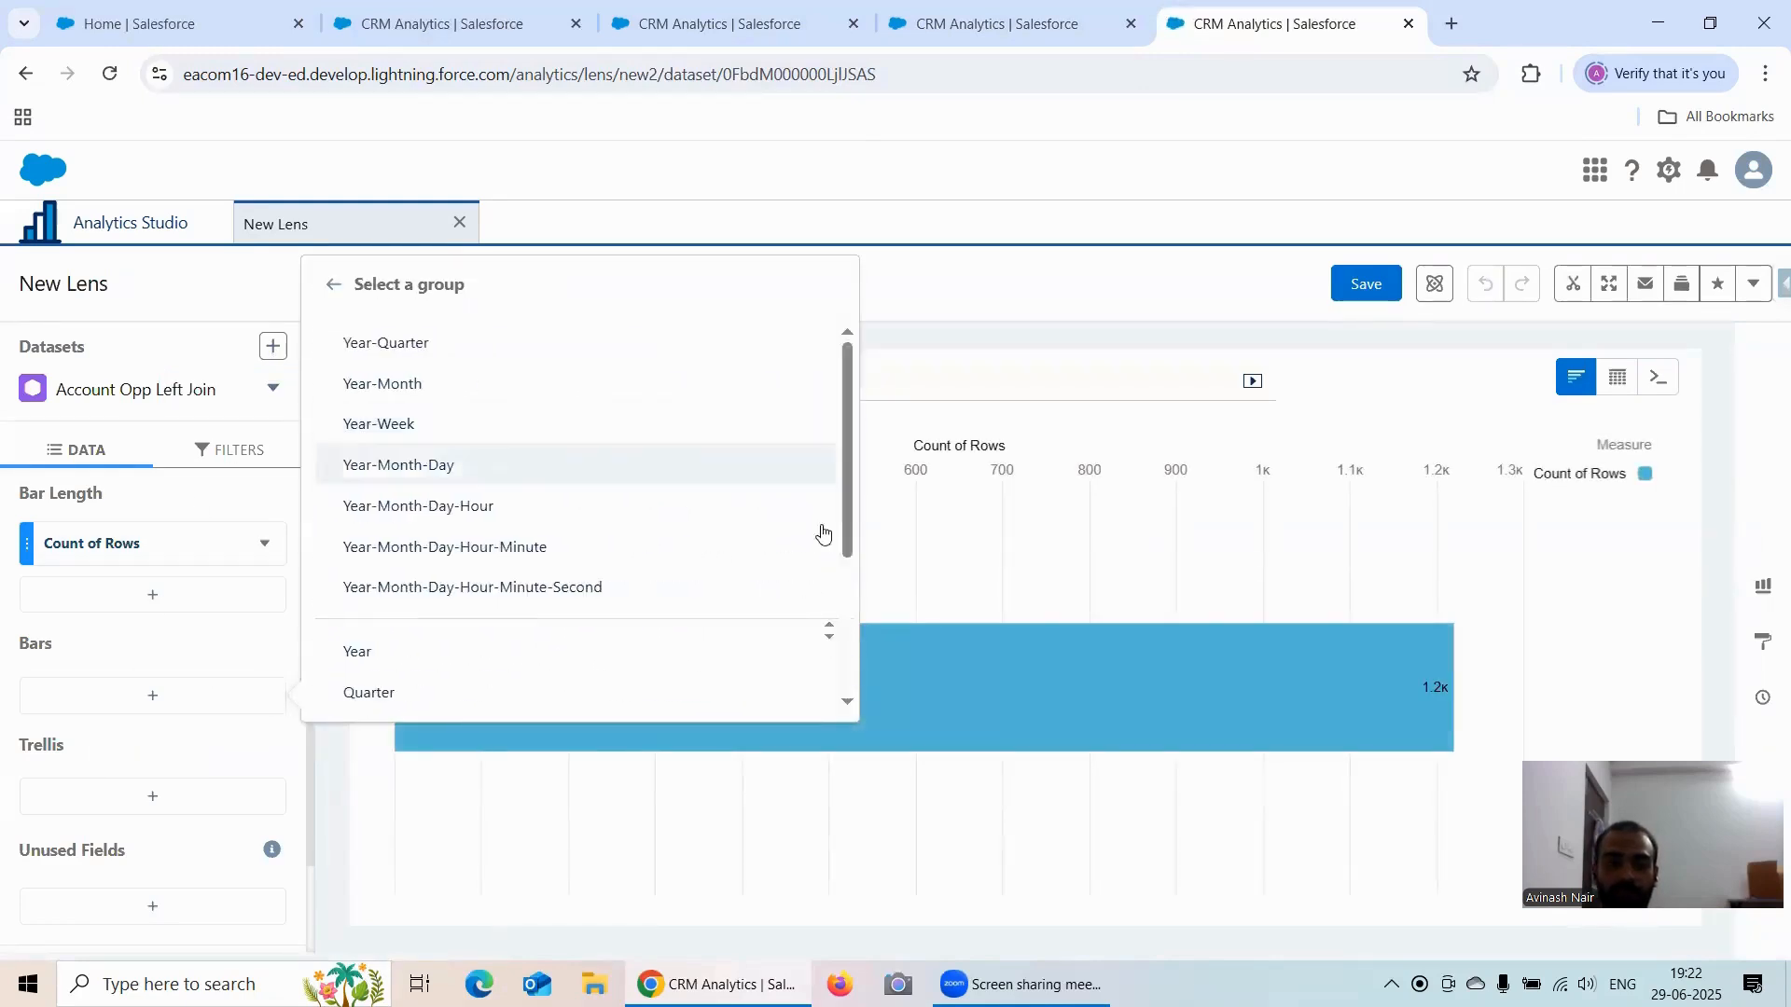
click(395, 394)
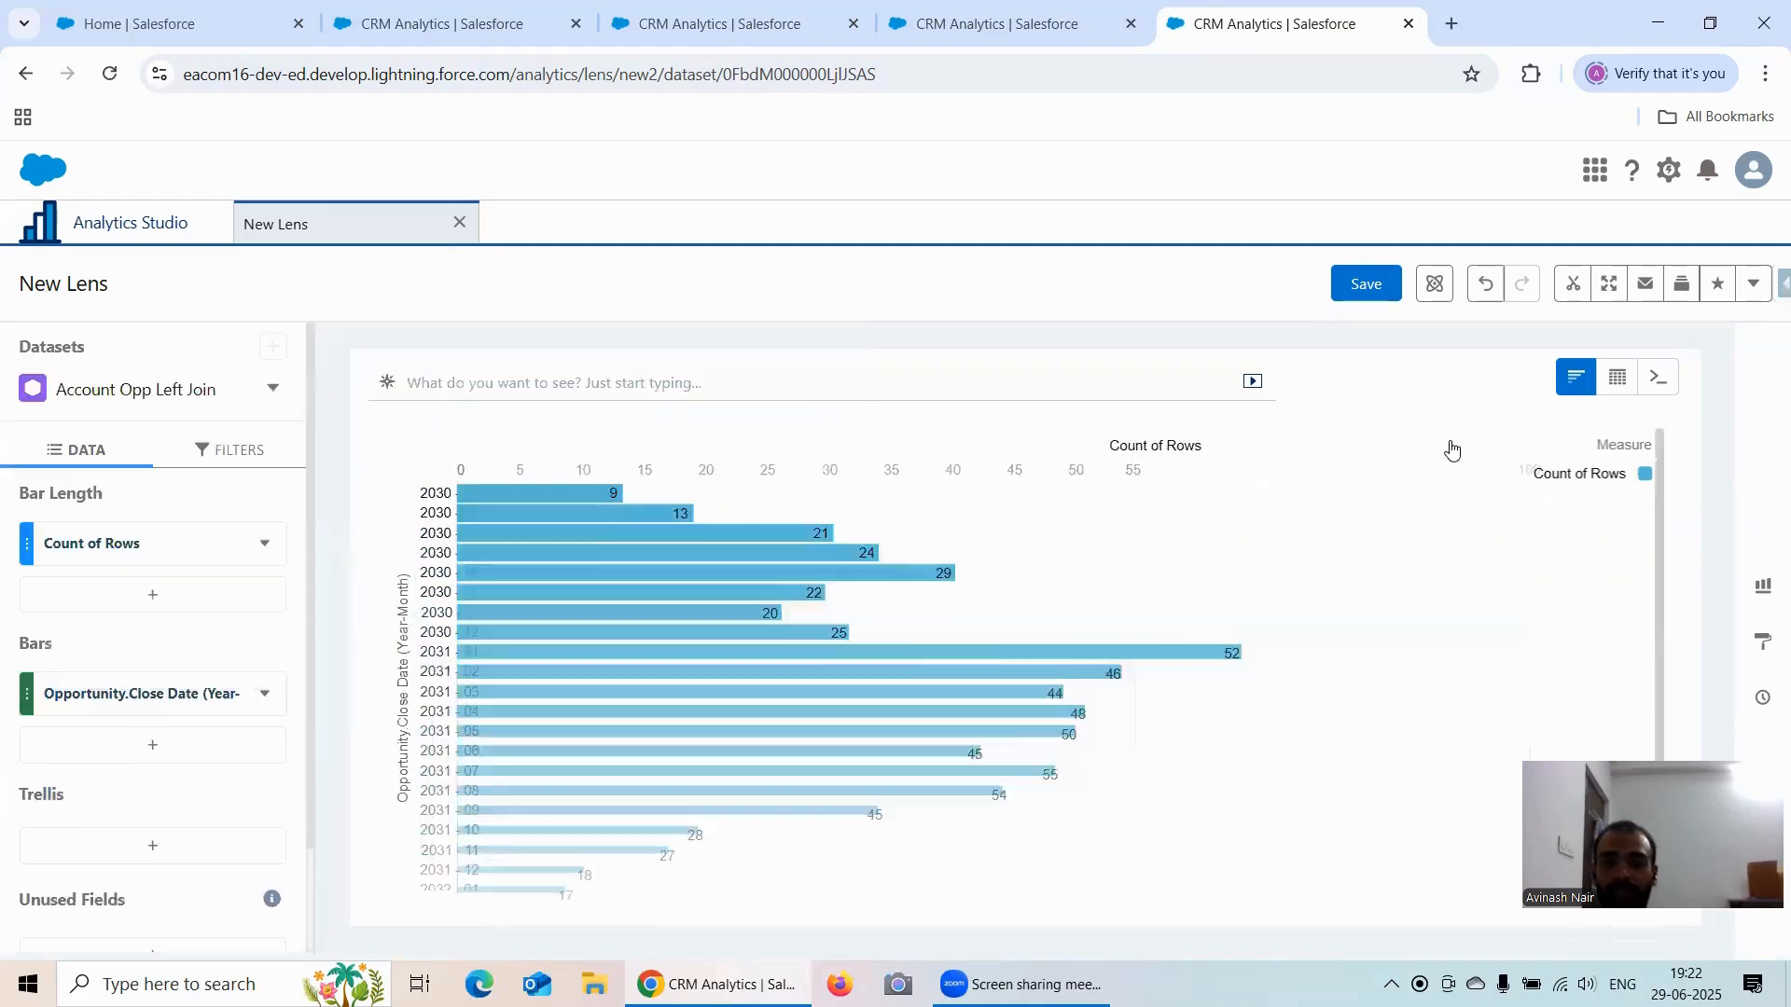
Step: Add a formula column B beside Count of Rows in the lens grouped by Opportunity.Close Date
click(190, 613)
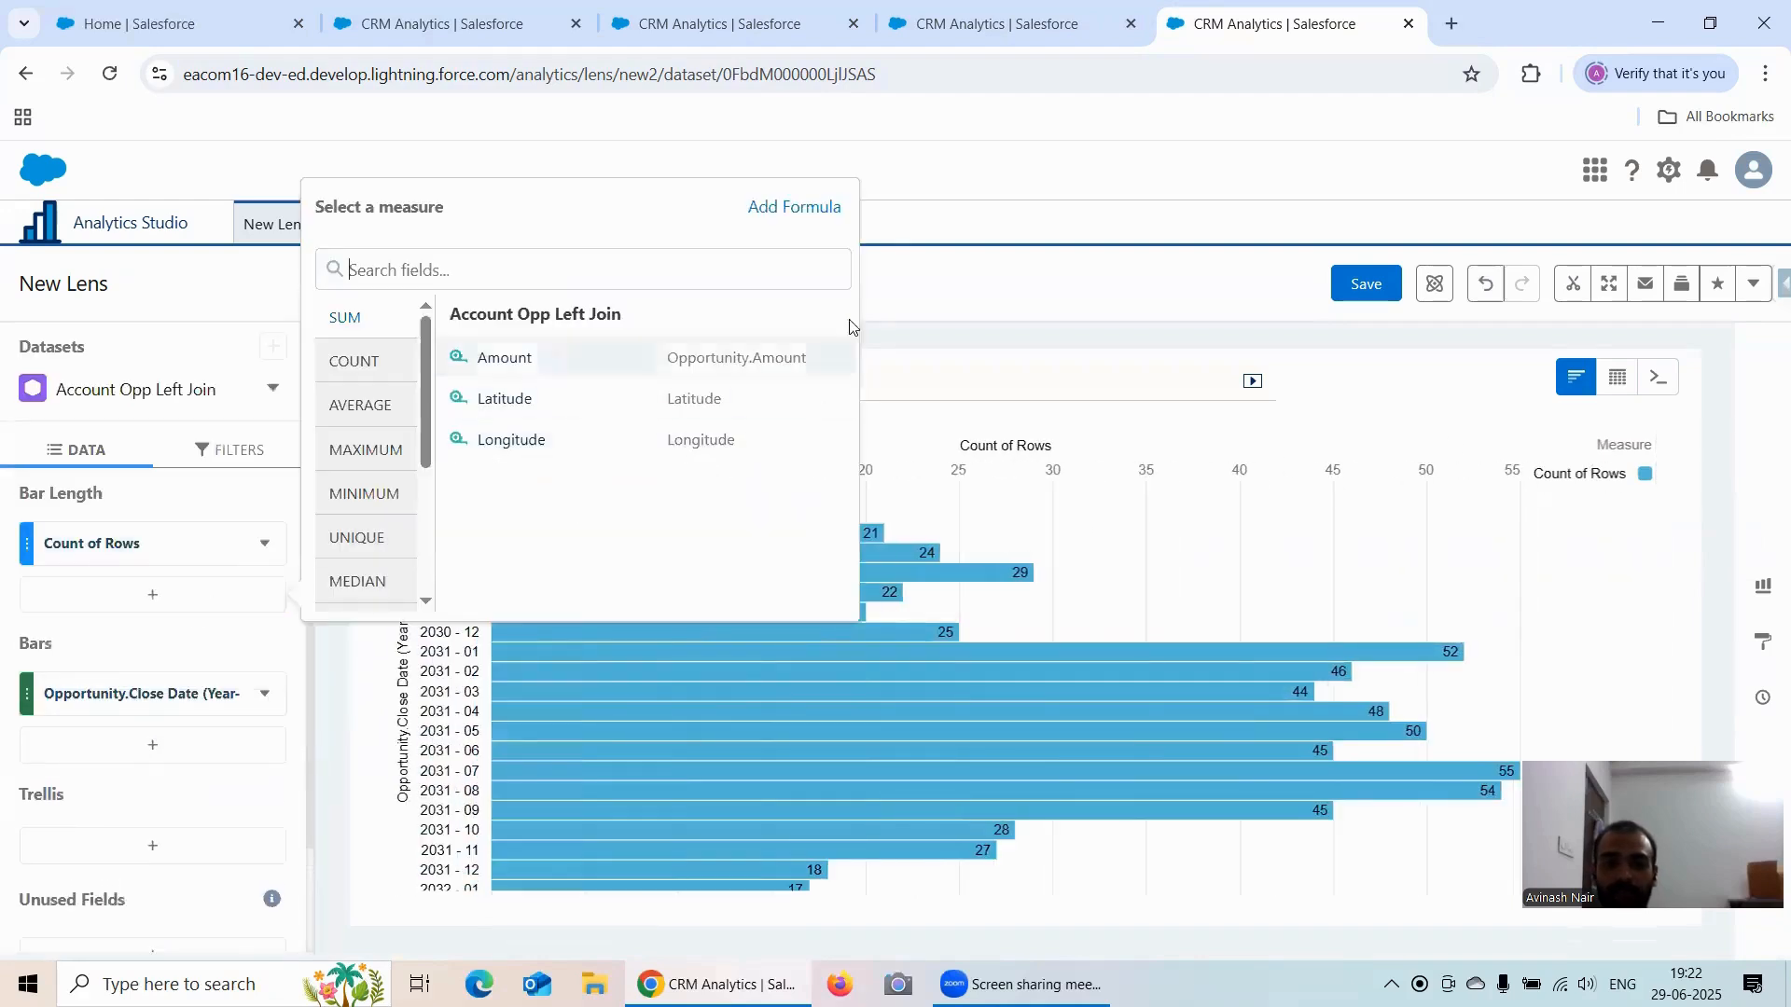
click(825, 204)
scroll(196, 694, down, 2)
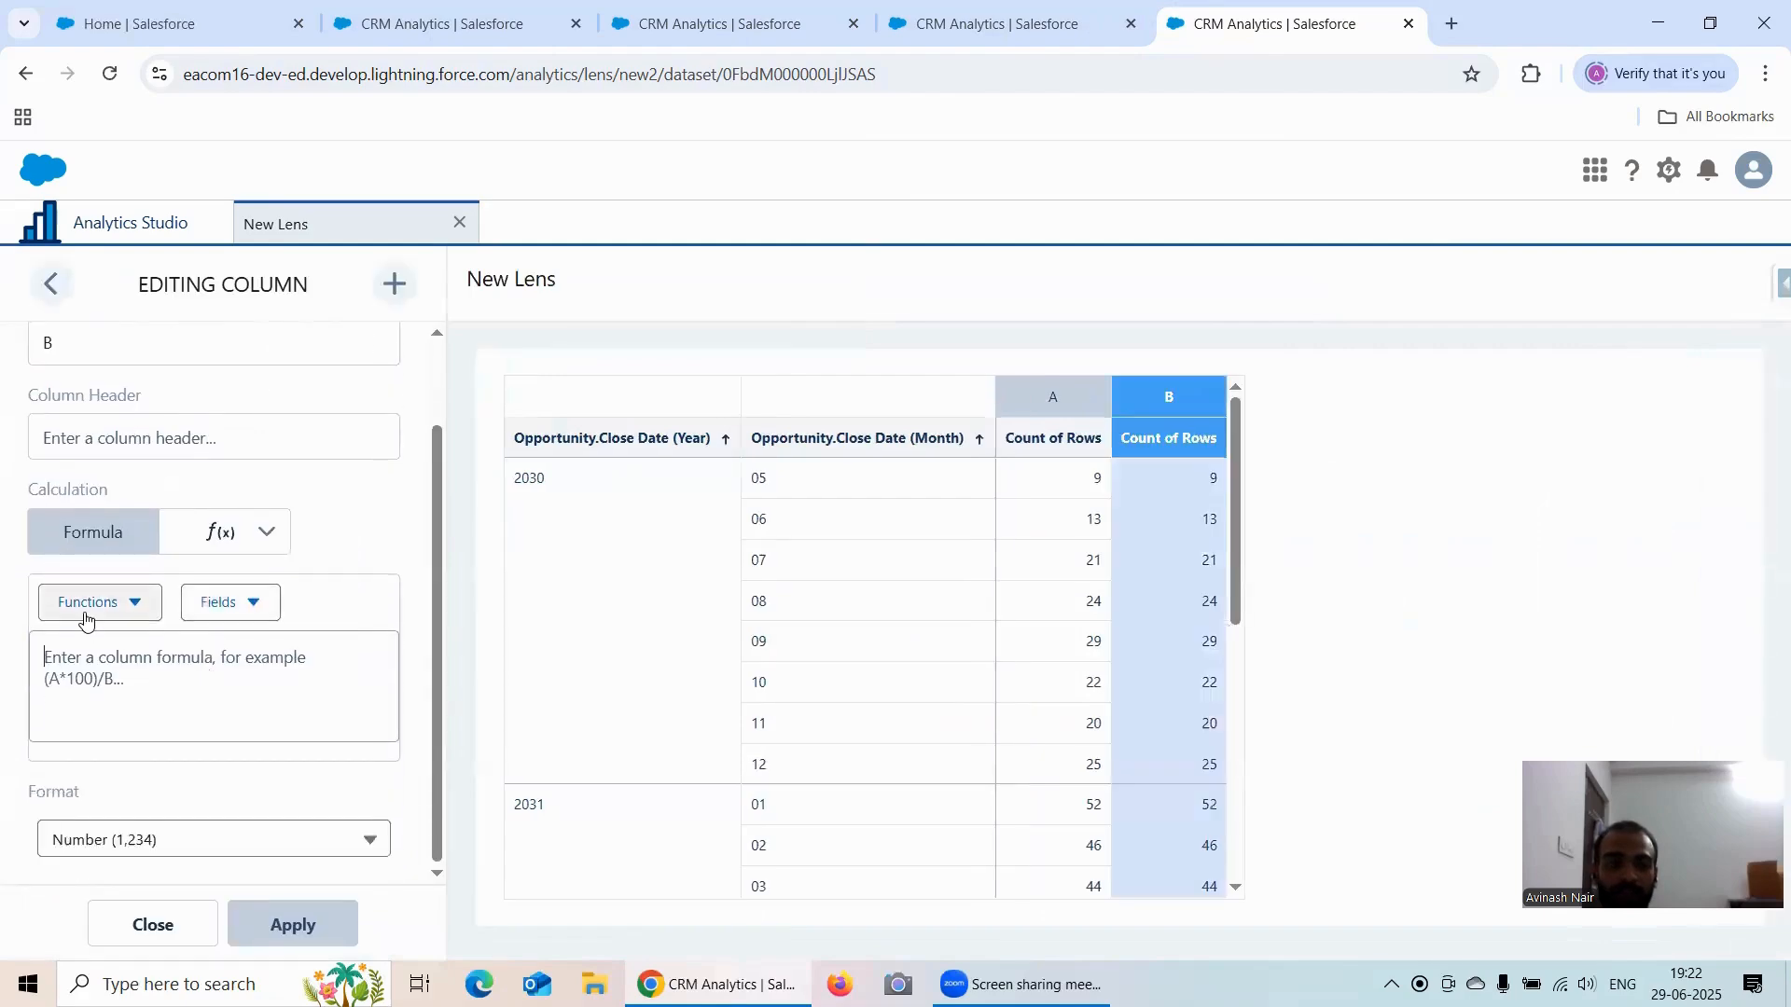
Step: Insert the day_in_month function into column B's formula
click(90, 607)
scroll(181, 702, down, 2)
scroll(182, 702, down, 4)
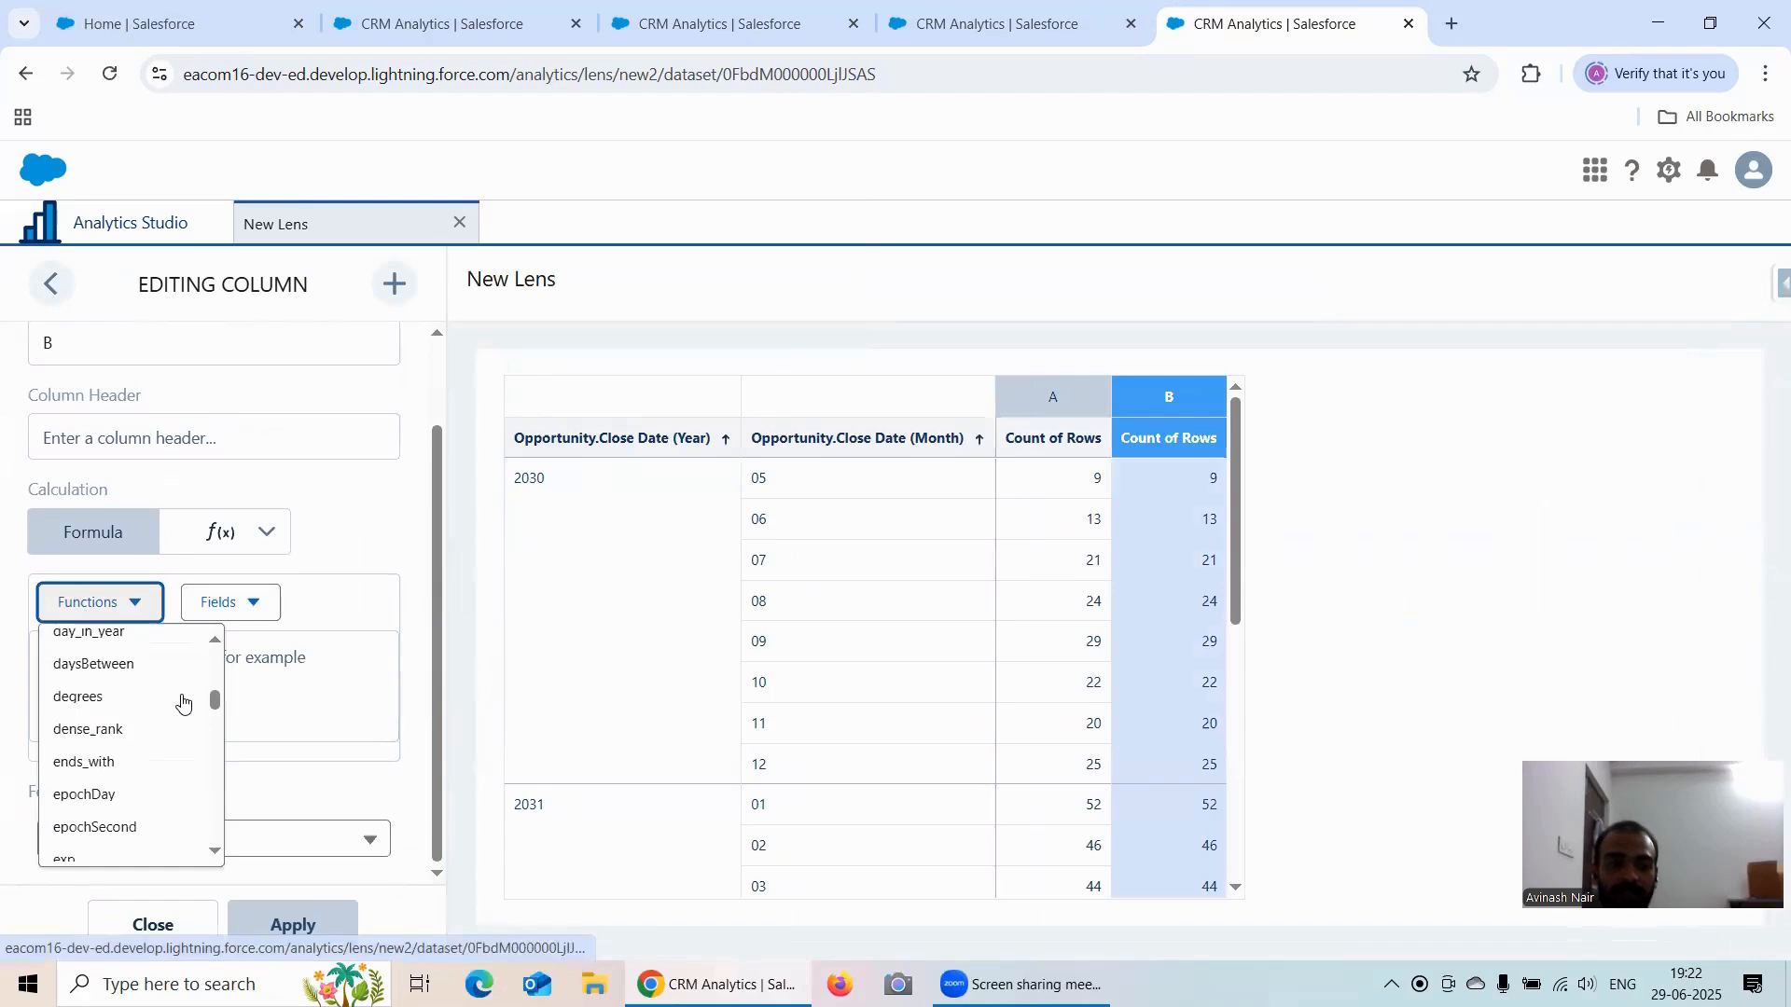
scroll(178, 695, up, 1)
mouse_move(179, 687)
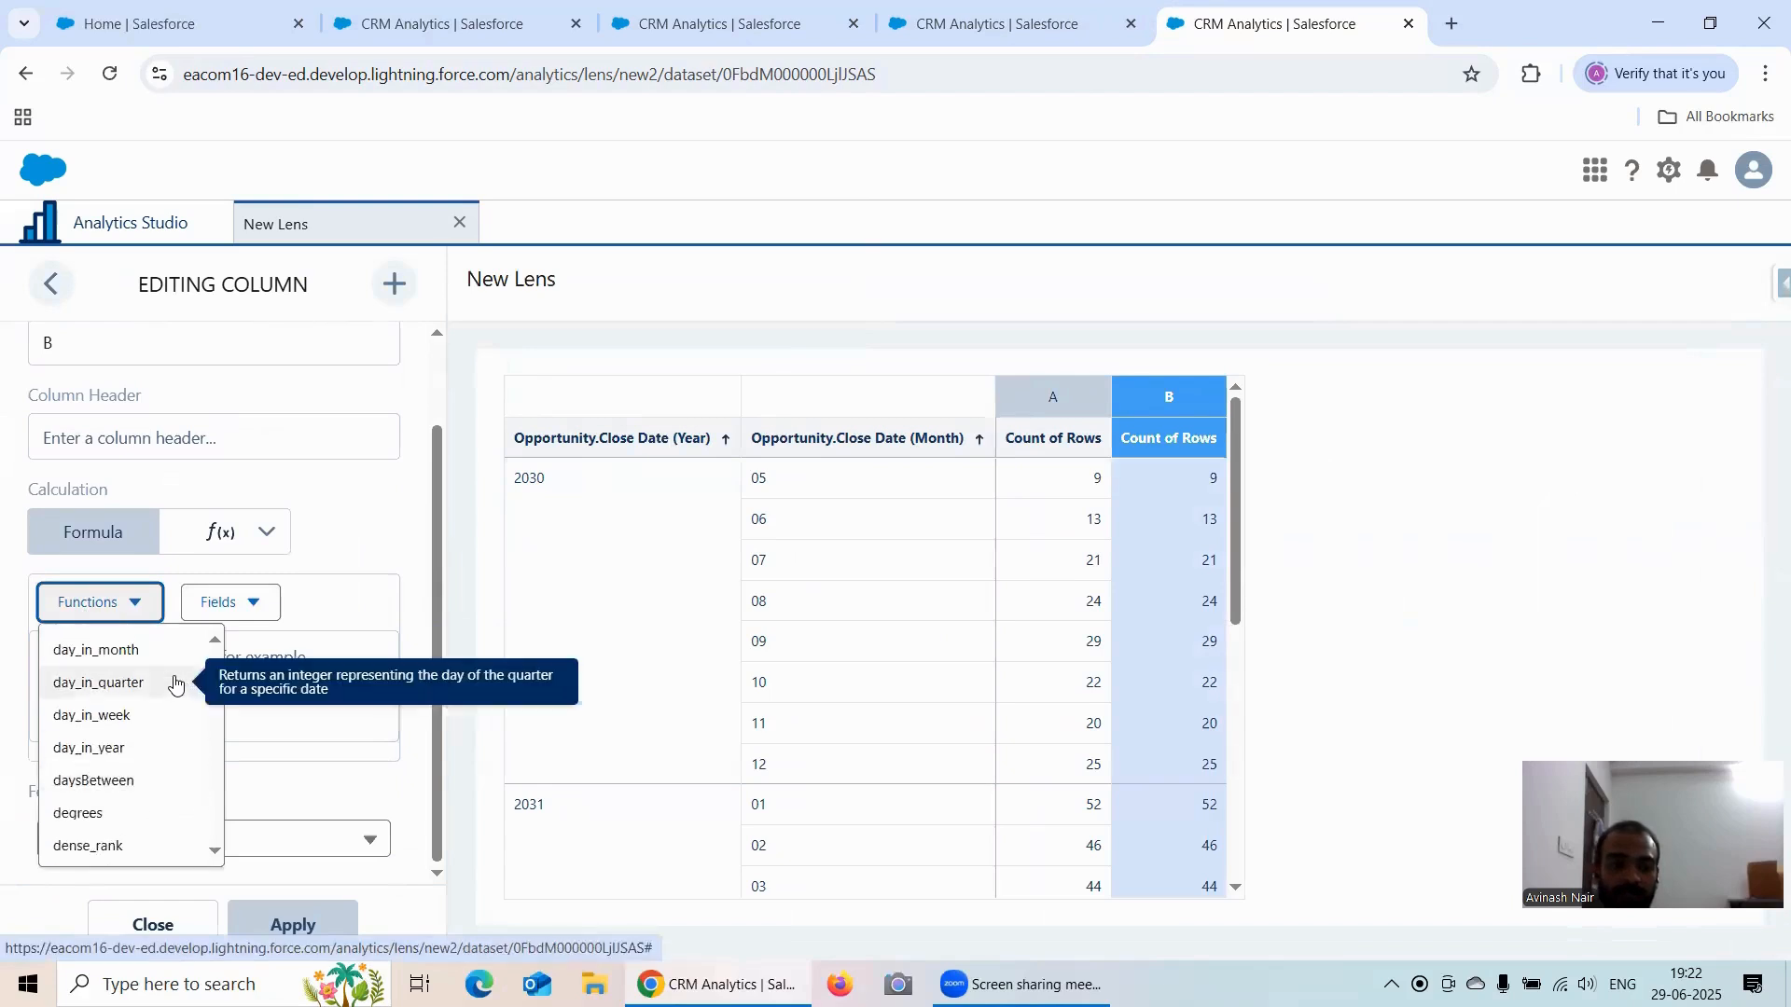
mouse_move(118, 664)
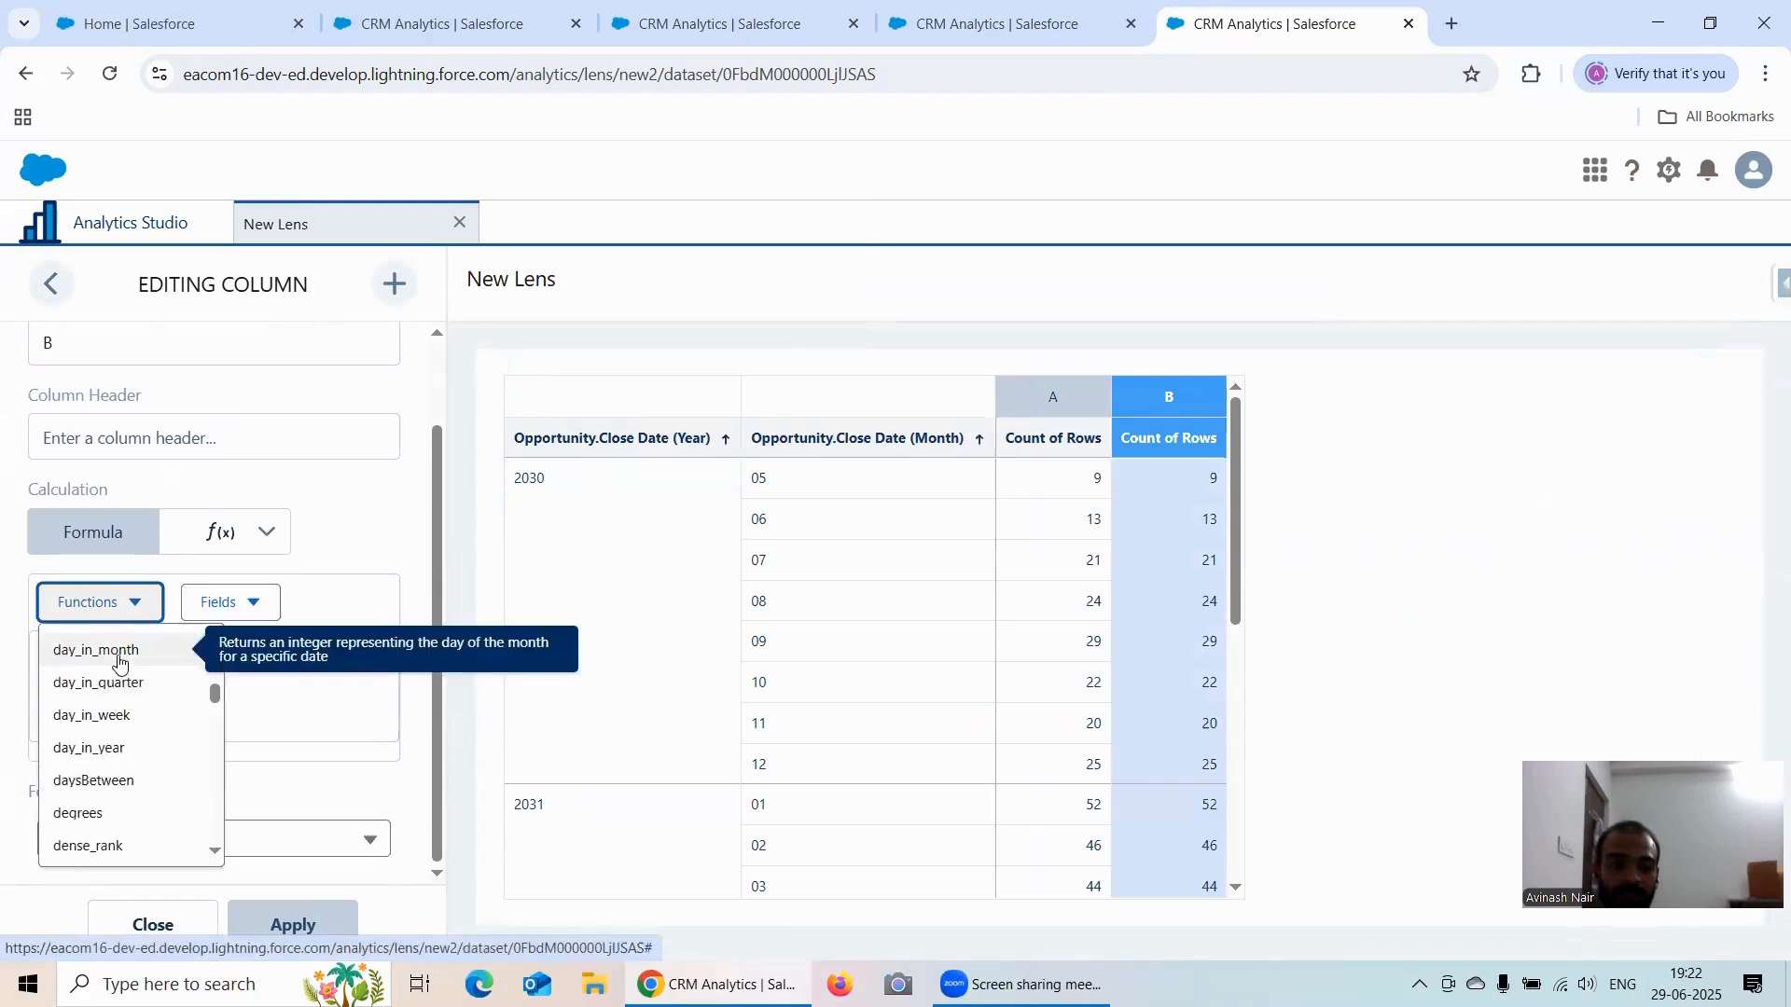
click(119, 664)
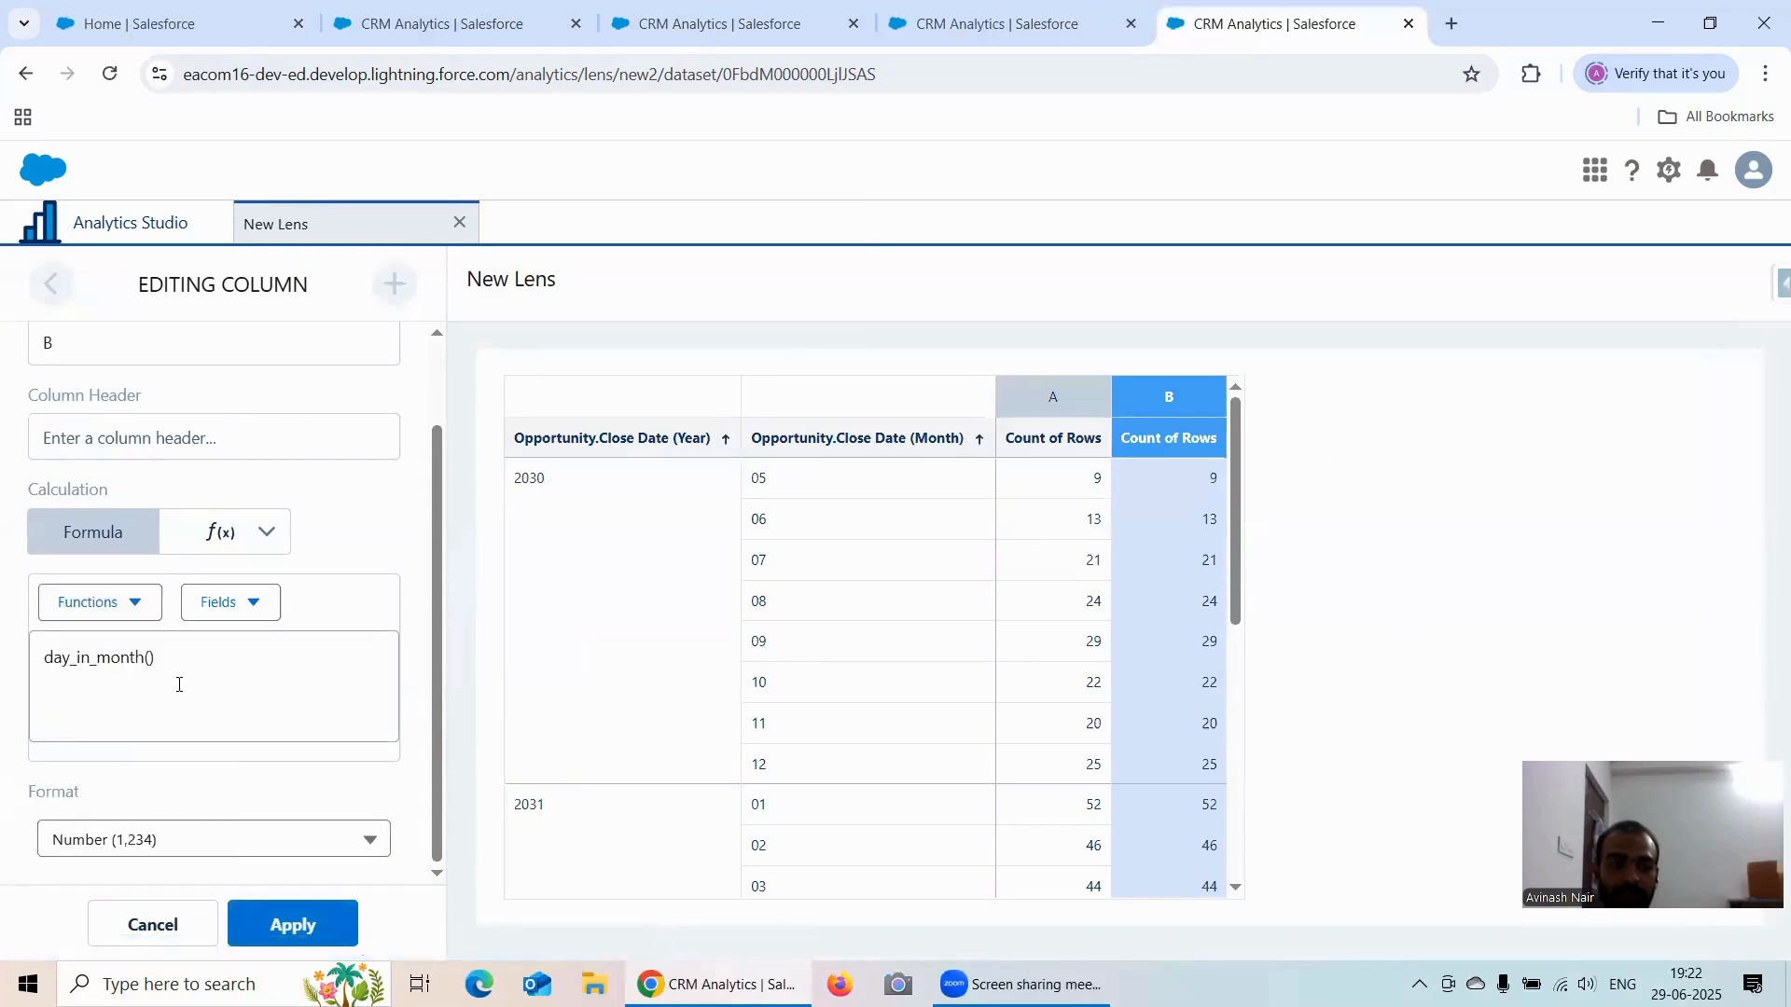
Step: Add the Opportunity.Close Date field to column B's day_in_month formula
click(222, 534)
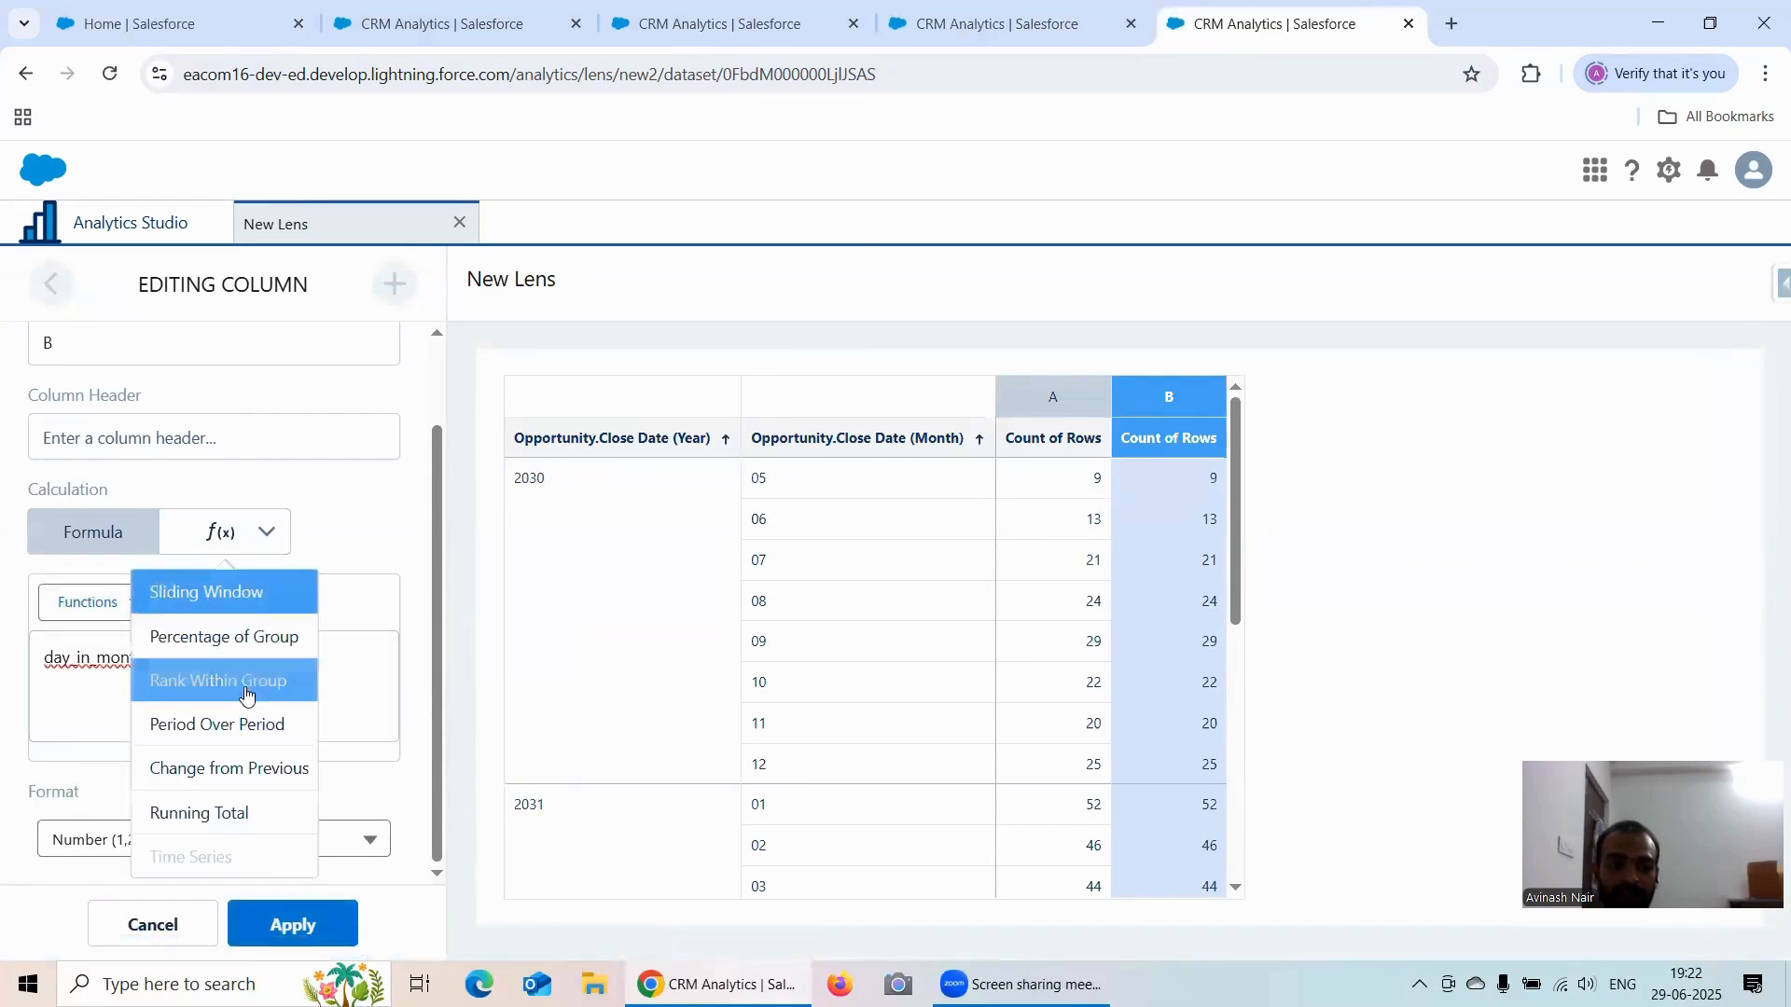
click(364, 696)
click(230, 602)
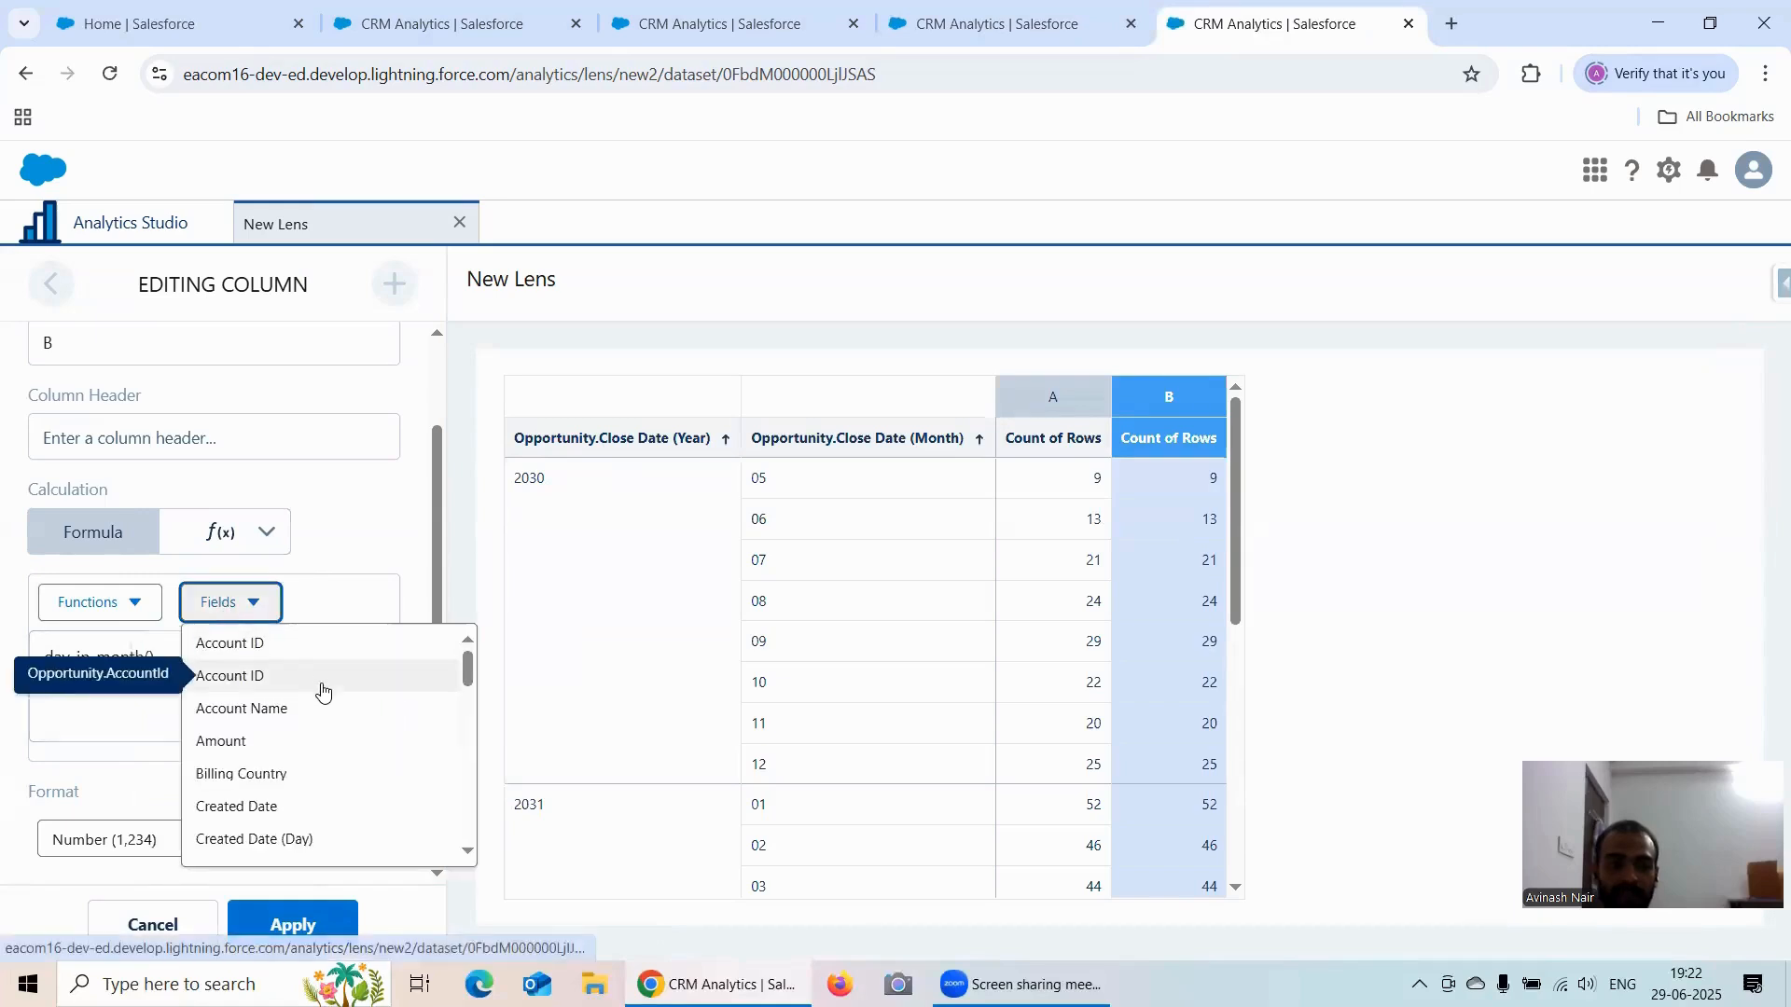
scroll(322, 690, down, 3)
scroll(323, 688, down, 2)
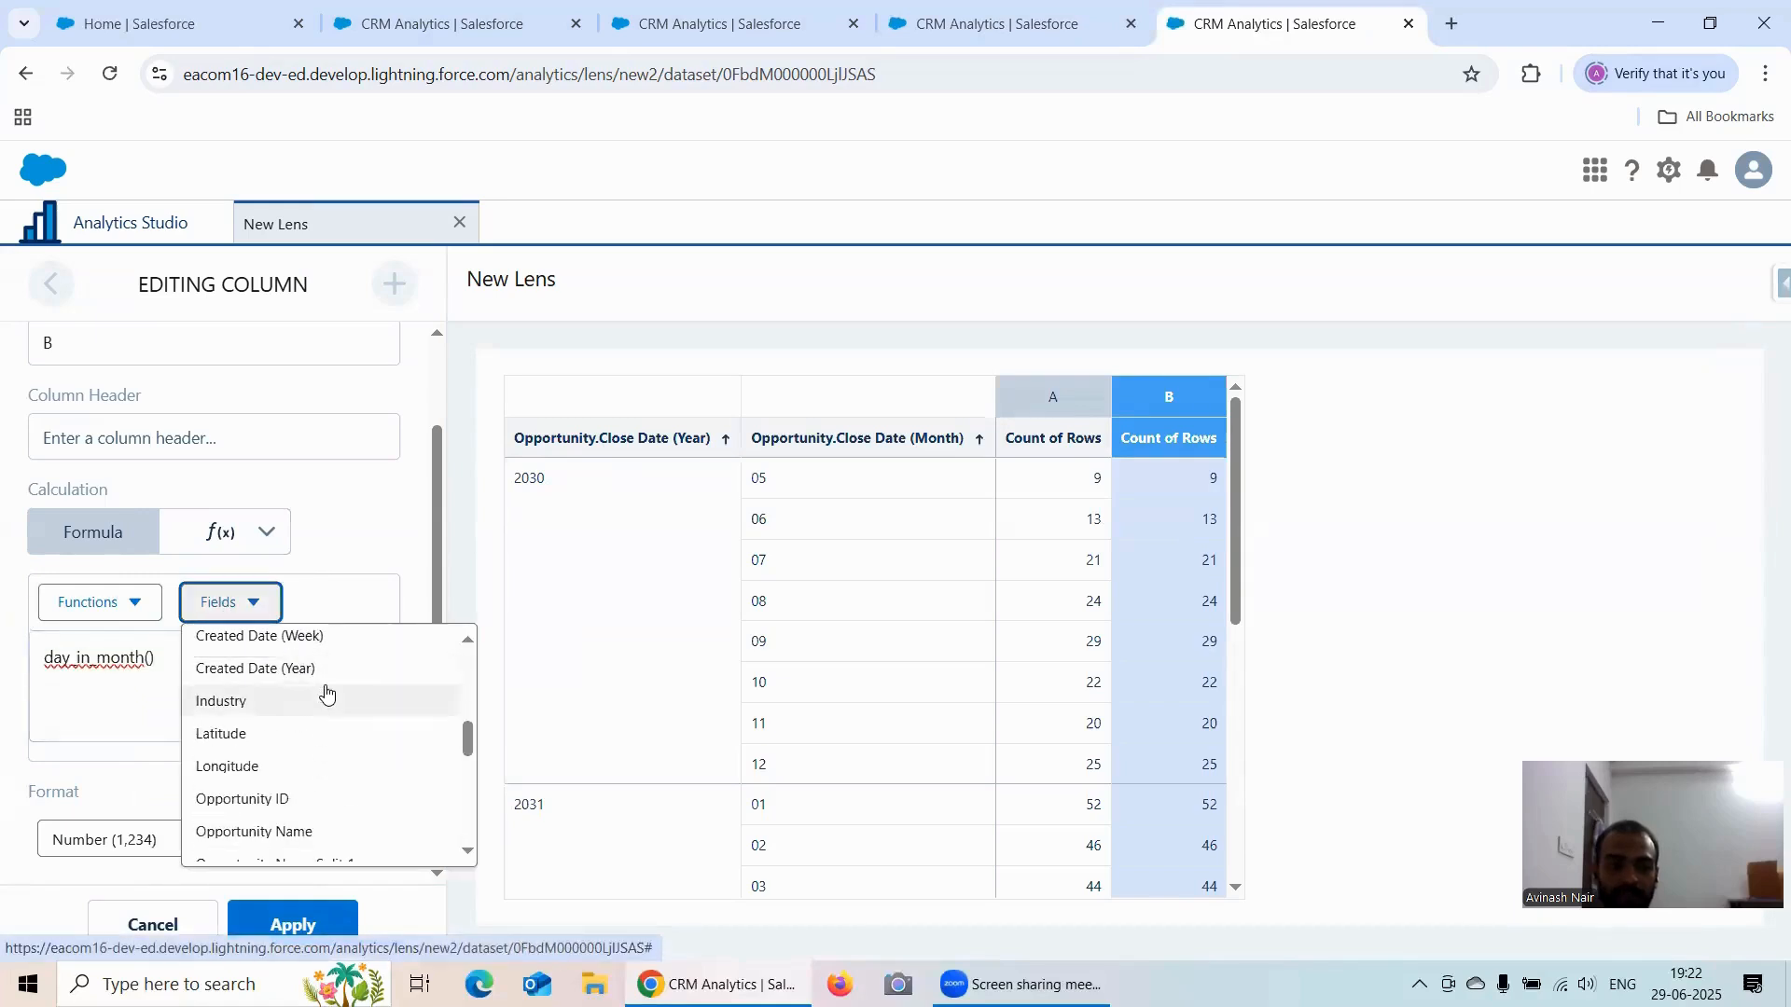
scroll(331, 690, up, 2)
scroll(339, 692, up, 2)
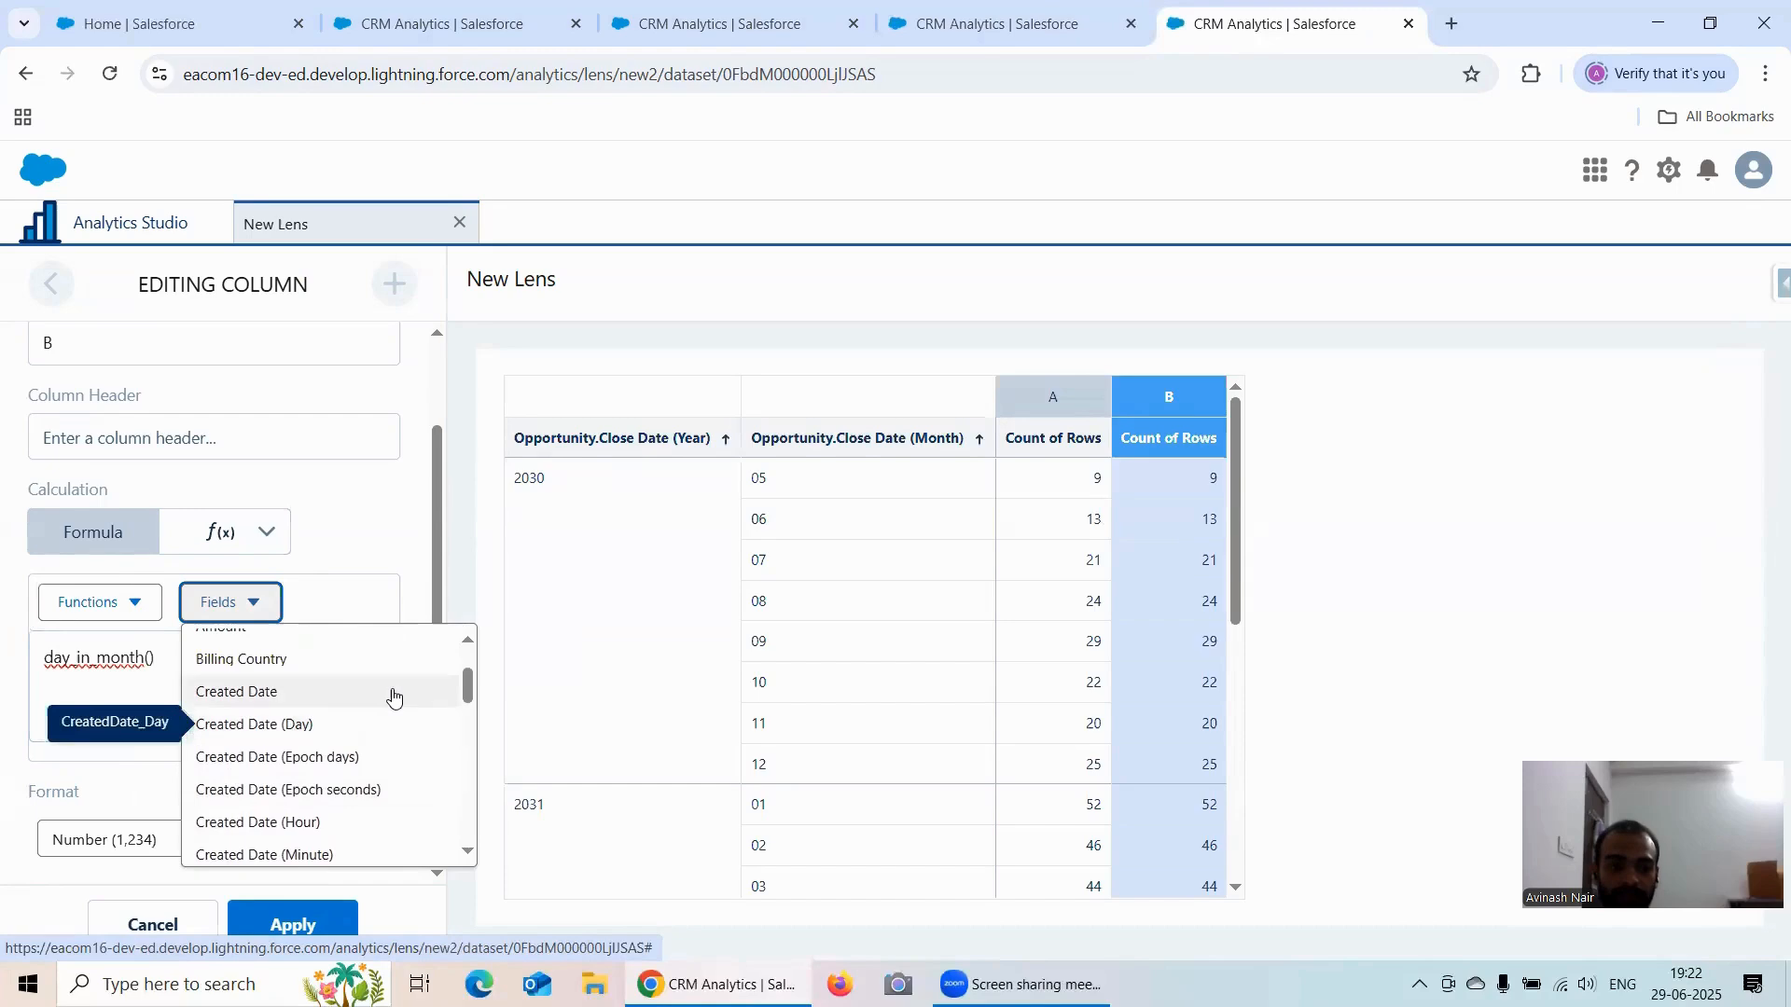
scroll(387, 697, down, 8)
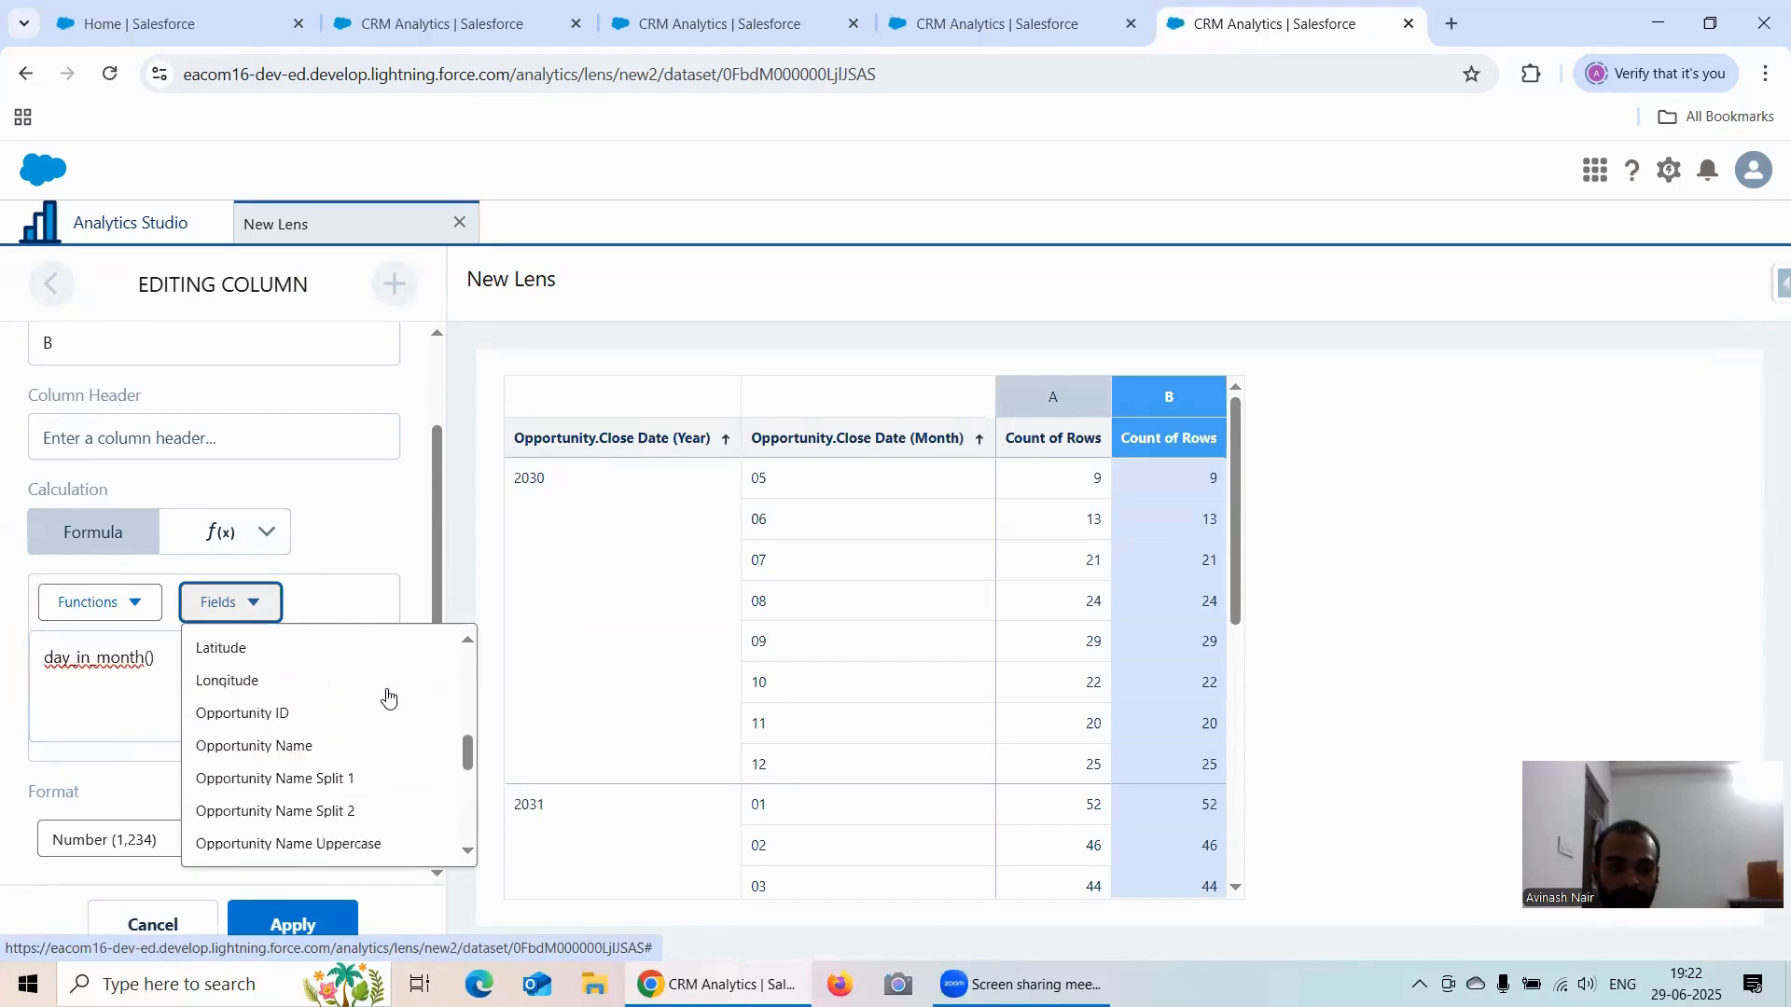
scroll(387, 690, down, 1)
scroll(388, 688, up, 3)
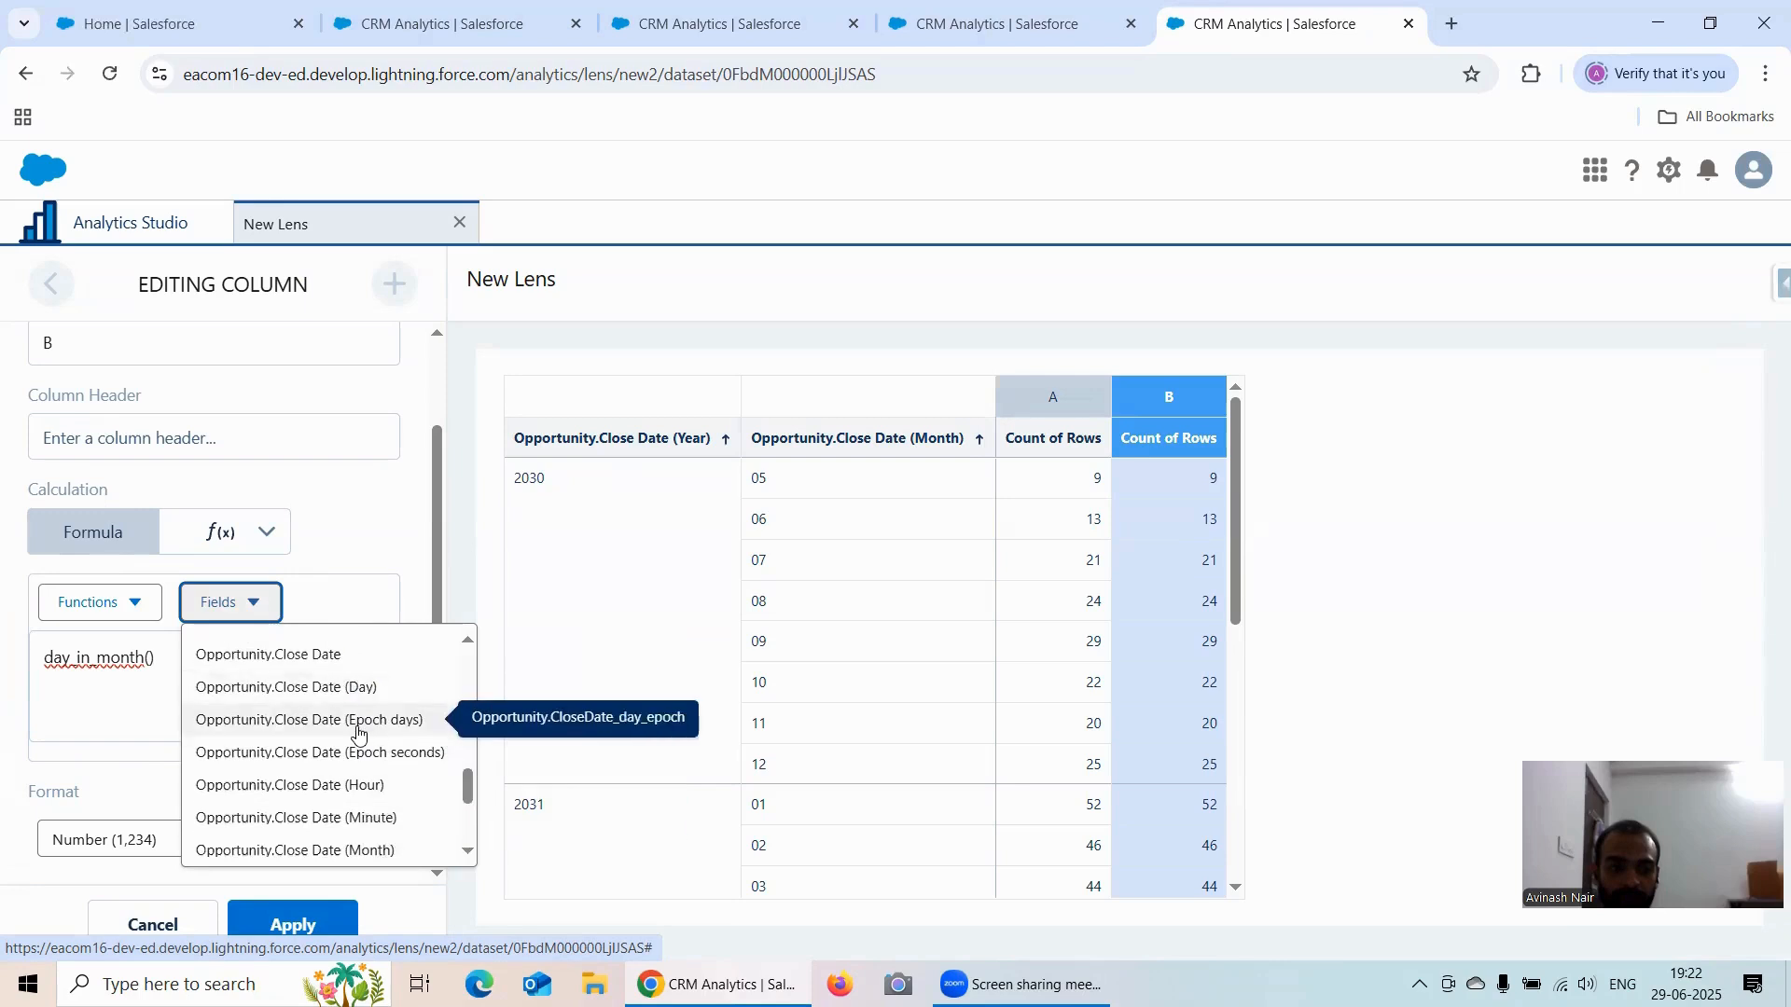
click(300, 657)
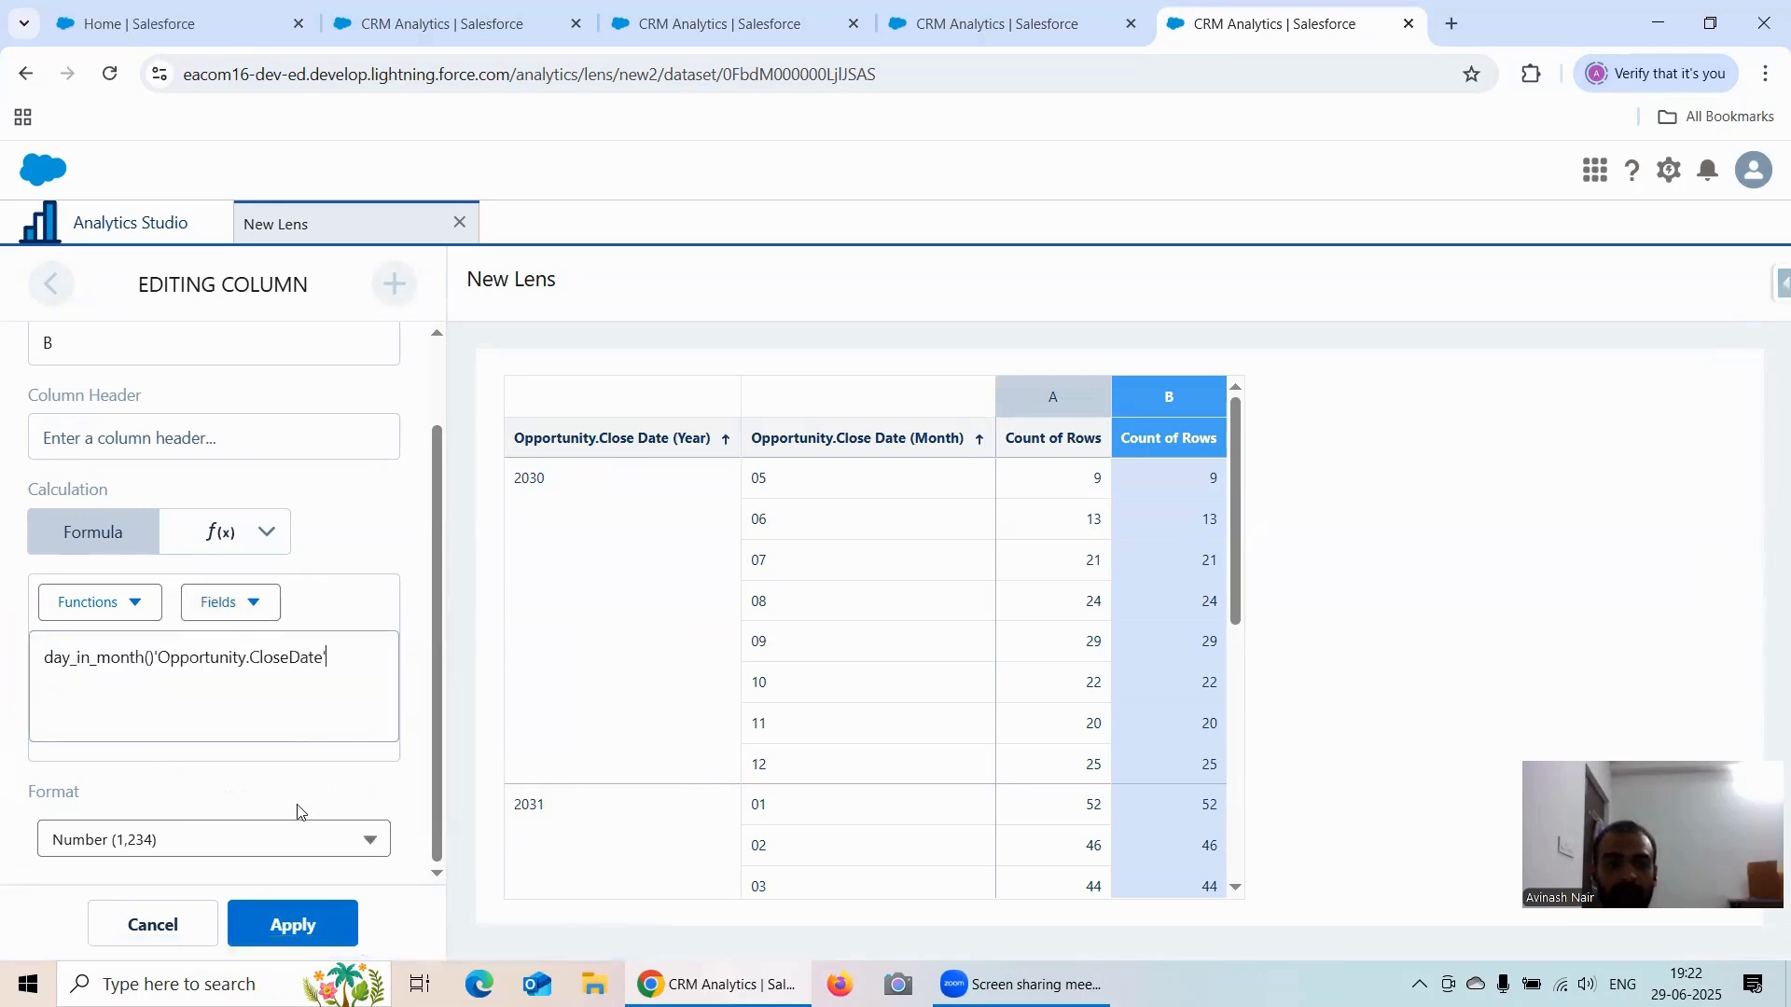
Step: Correct the parentheses so column B's formula reads day_in_month('Opportunity.CloseDate'), and try to apply the column
click(152, 659)
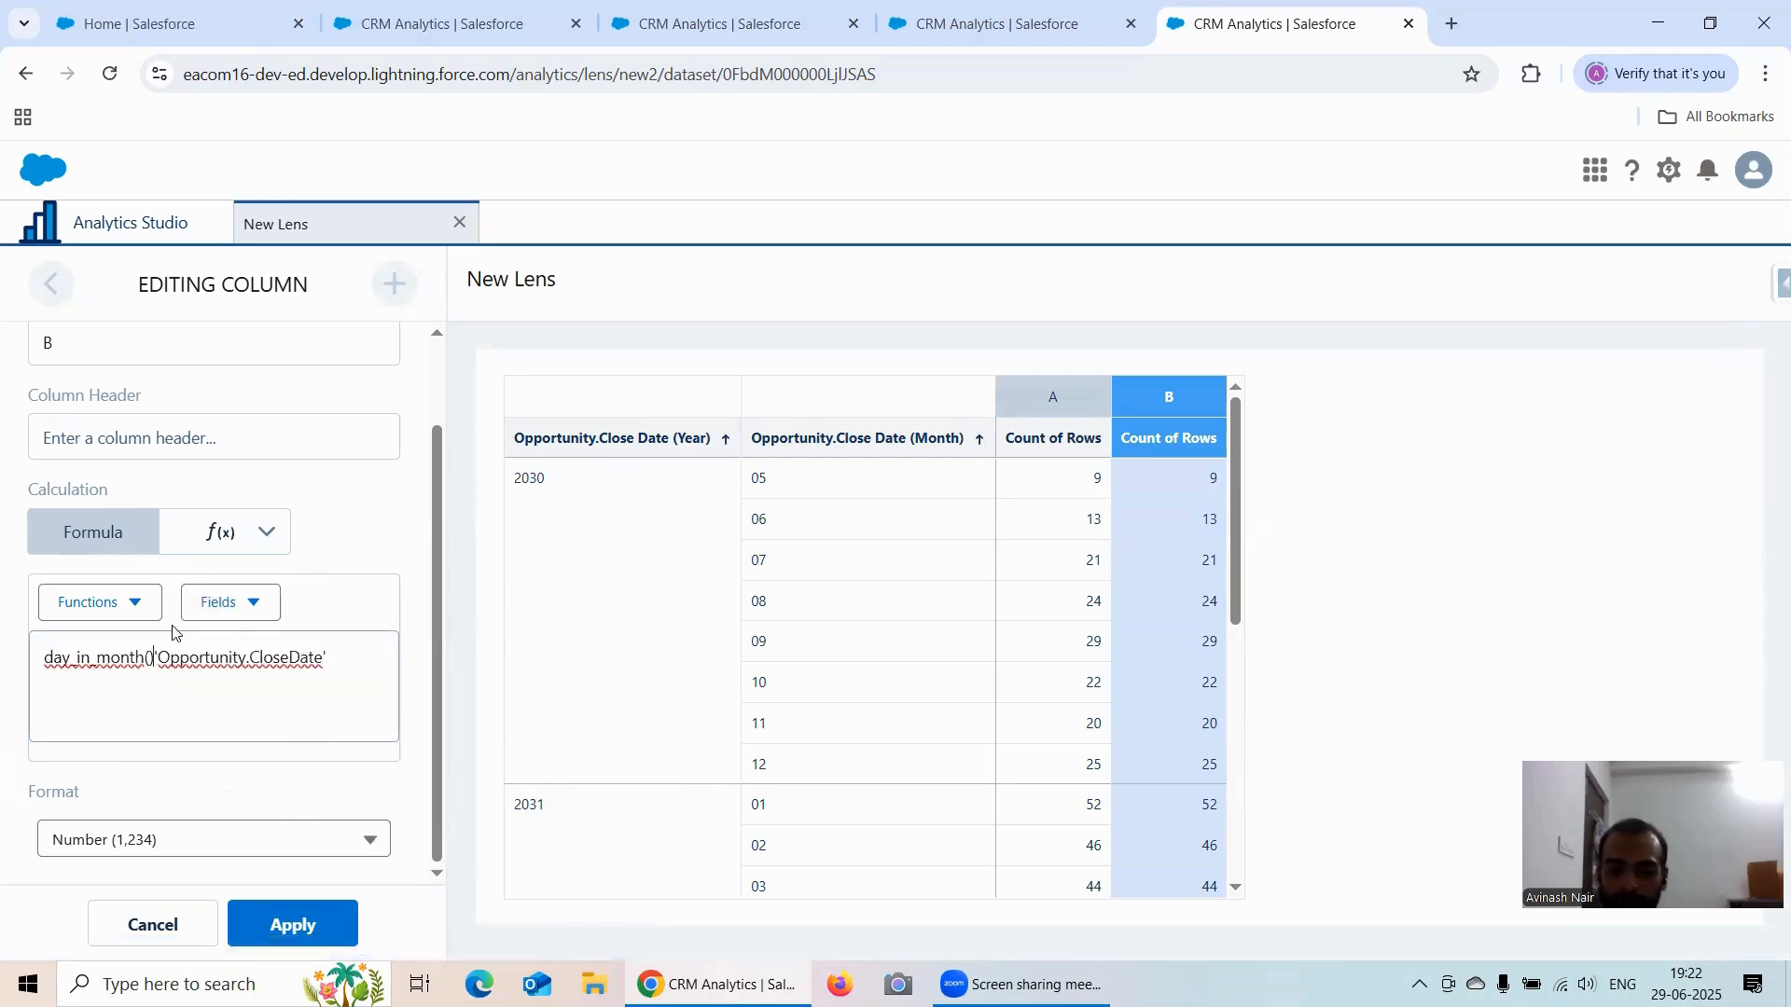
key(BackSpace)
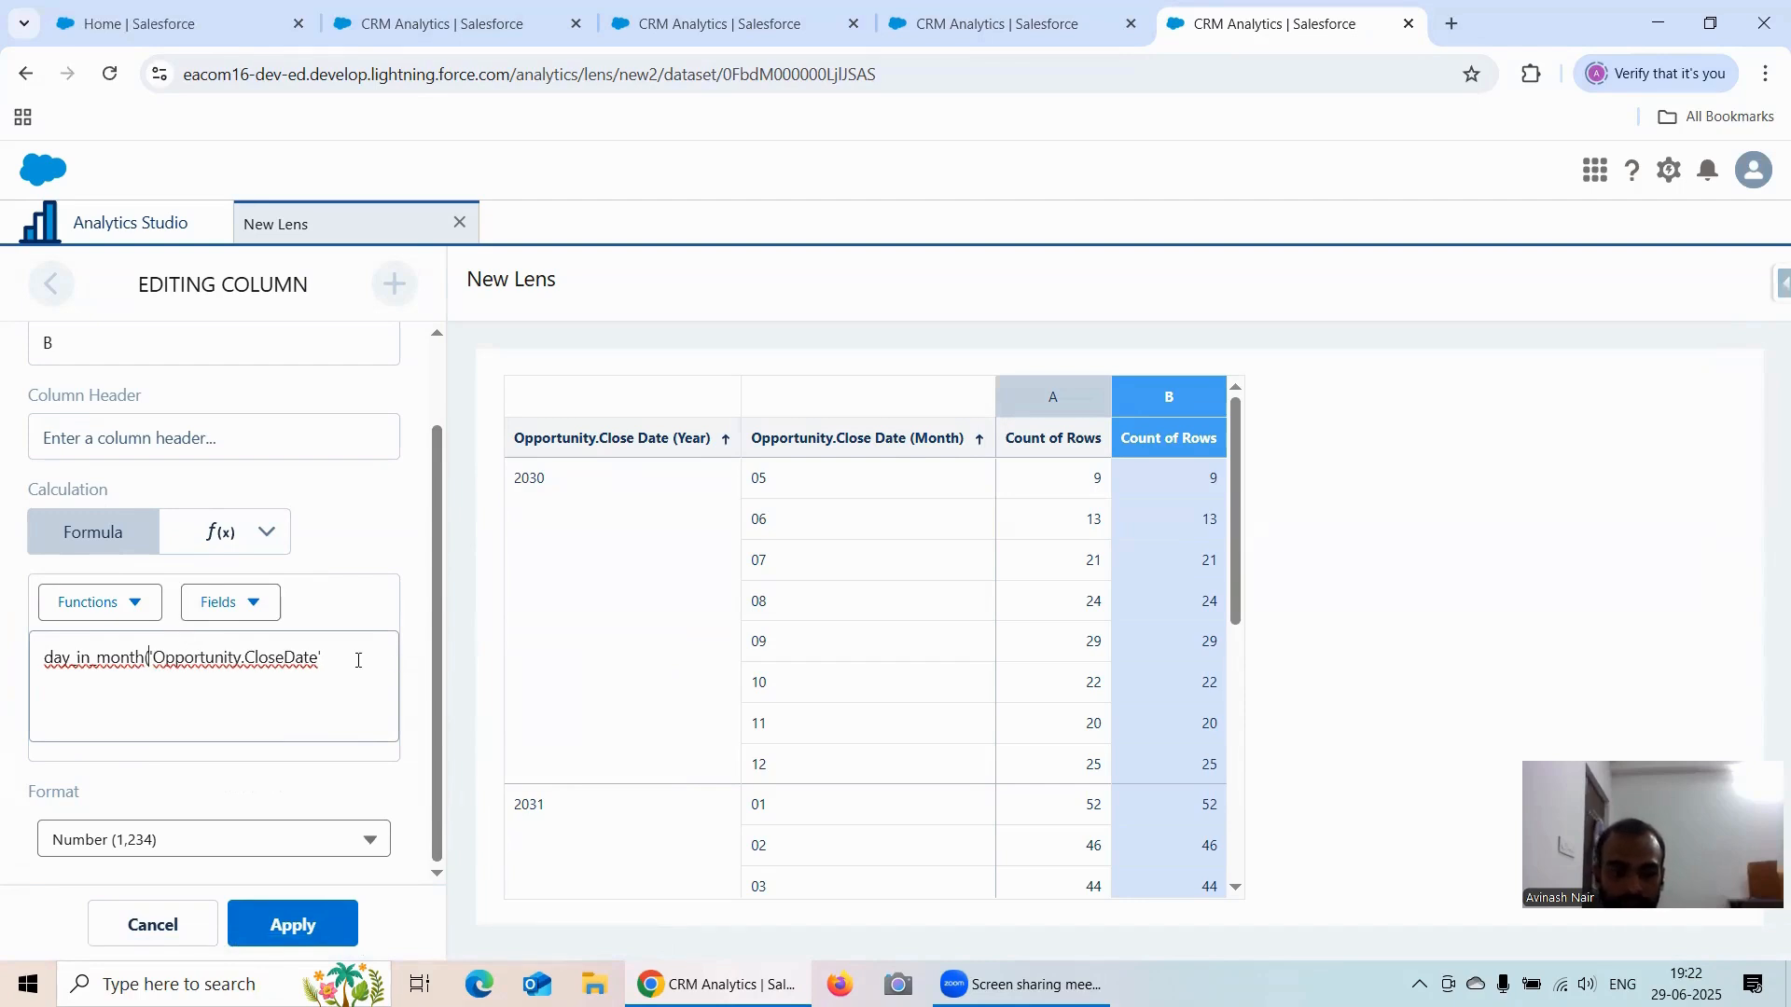
text())
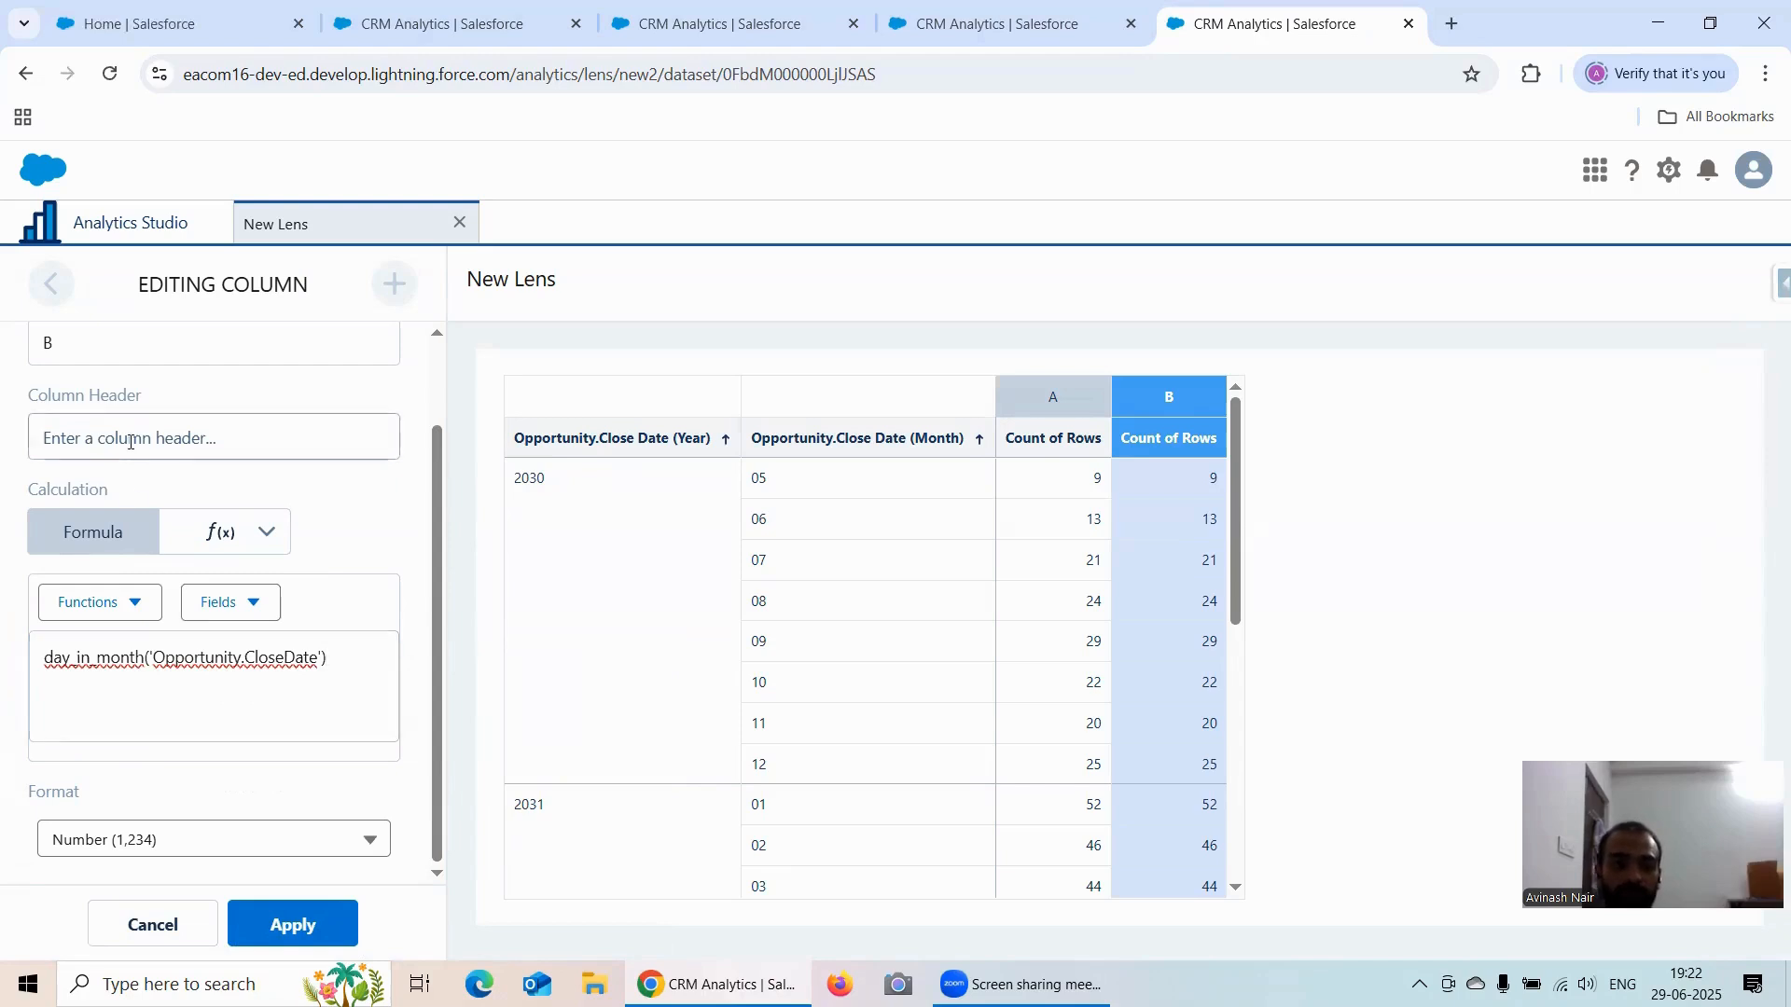
click(284, 930)
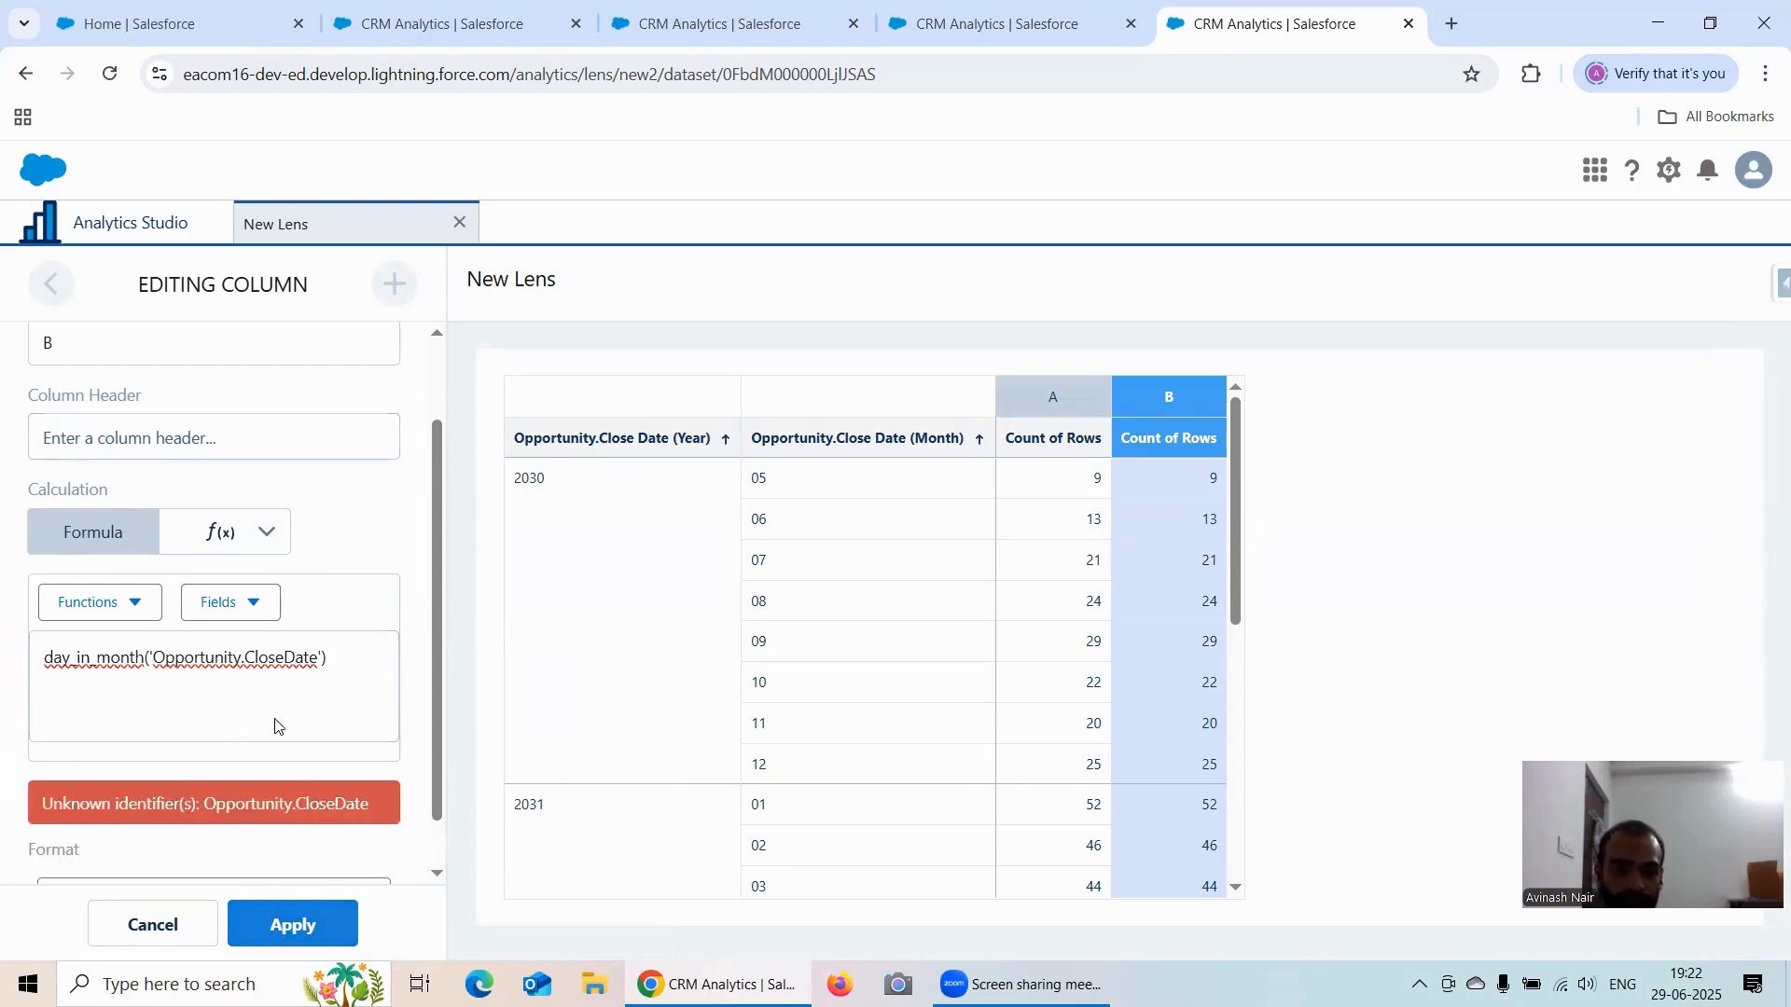
scroll(308, 722, down, 1)
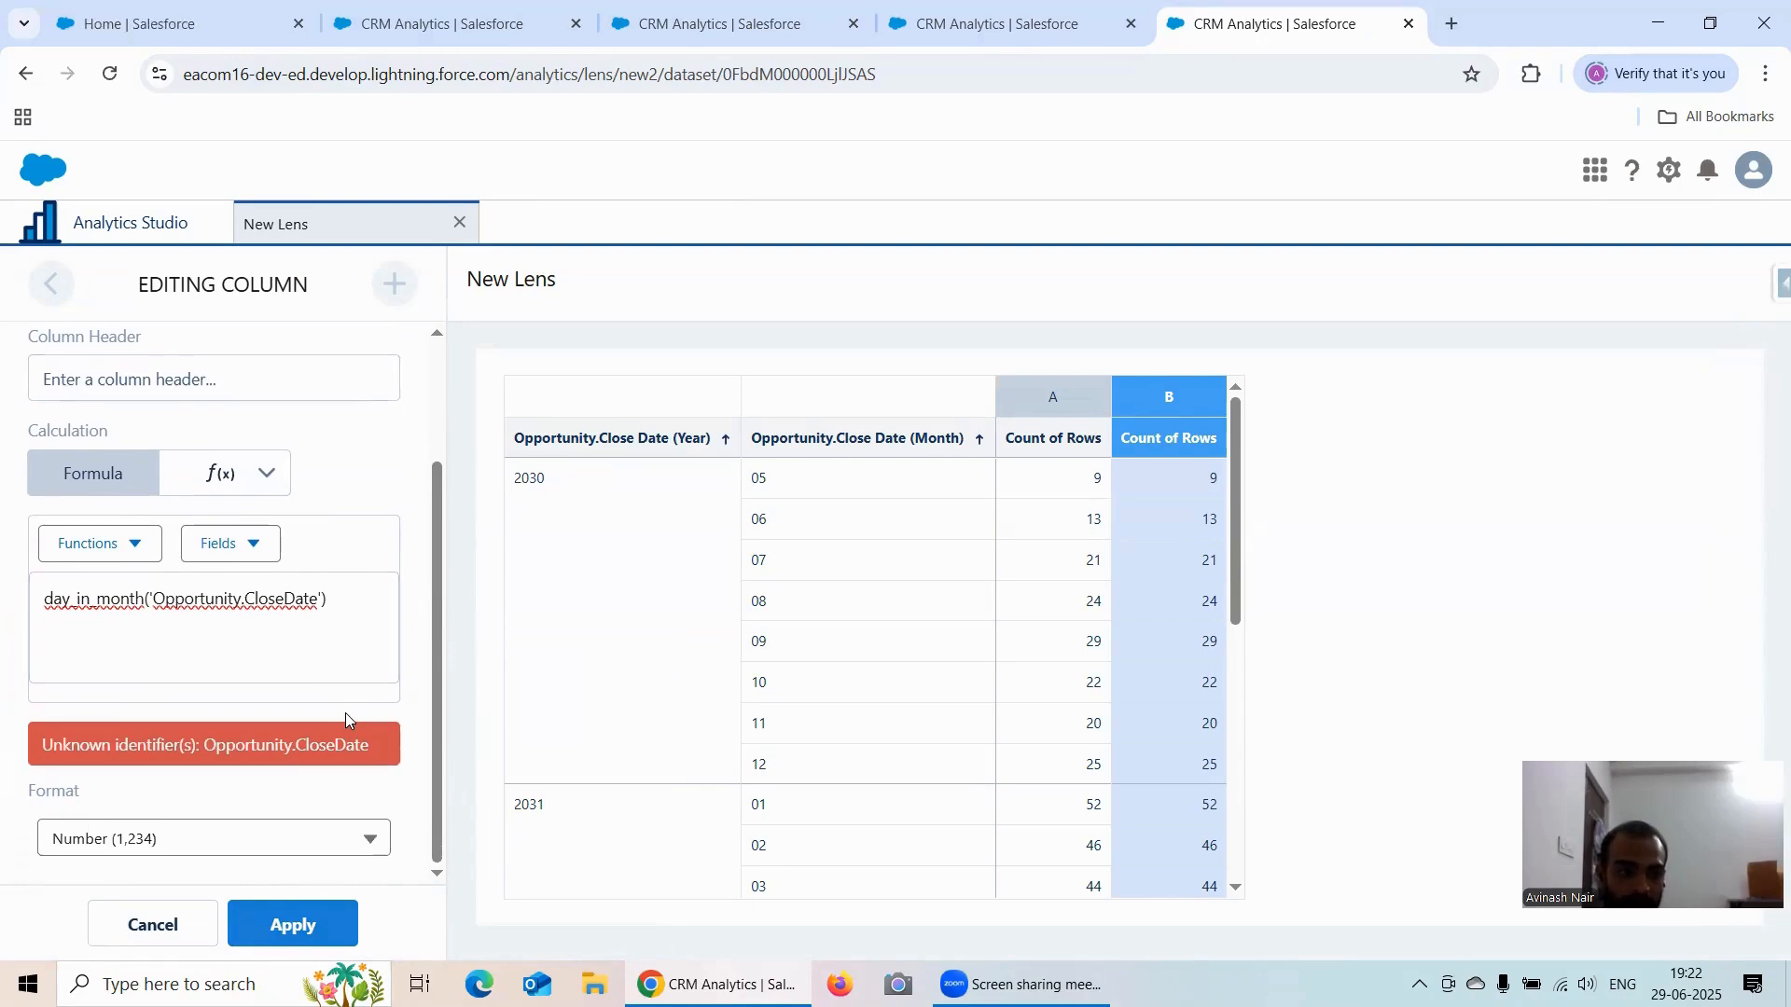
Step: Delete the Opportunity.CloseDate argument and the opening parenthesis from column B's day_in_month formula
click(323, 598)
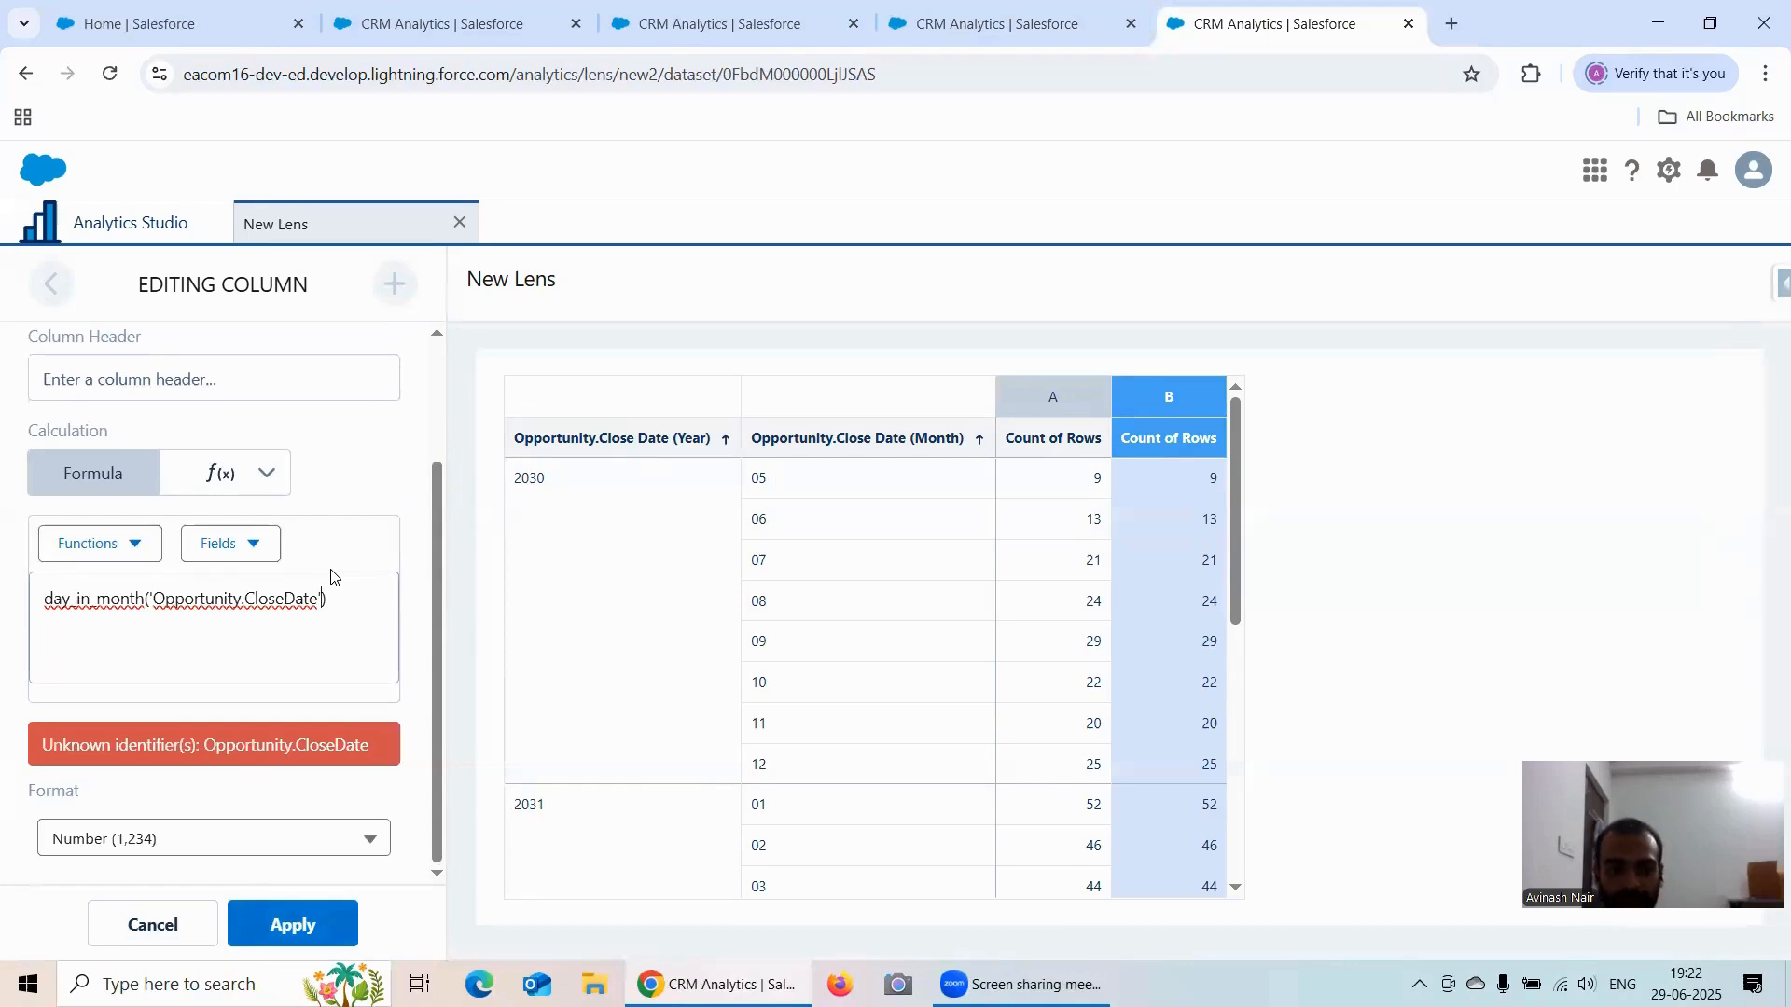
text())
key(BackSpace)
key(BackSpace)
key(BackSpace)
key(BackSpace)
key(BackSpace)
key(BackSpace)
key(BackSpace)
key(BackSpace)
key(BackSpace)
key(BackSpace)
key(BackSpace)
key(BackSpace)
key(BackSpace)
key(BackSpace)
key(BackSpace)
key(BackSpace)
key(BackSpace)
key(BackSpace)
key(BackSpace)
key(BackSpace)
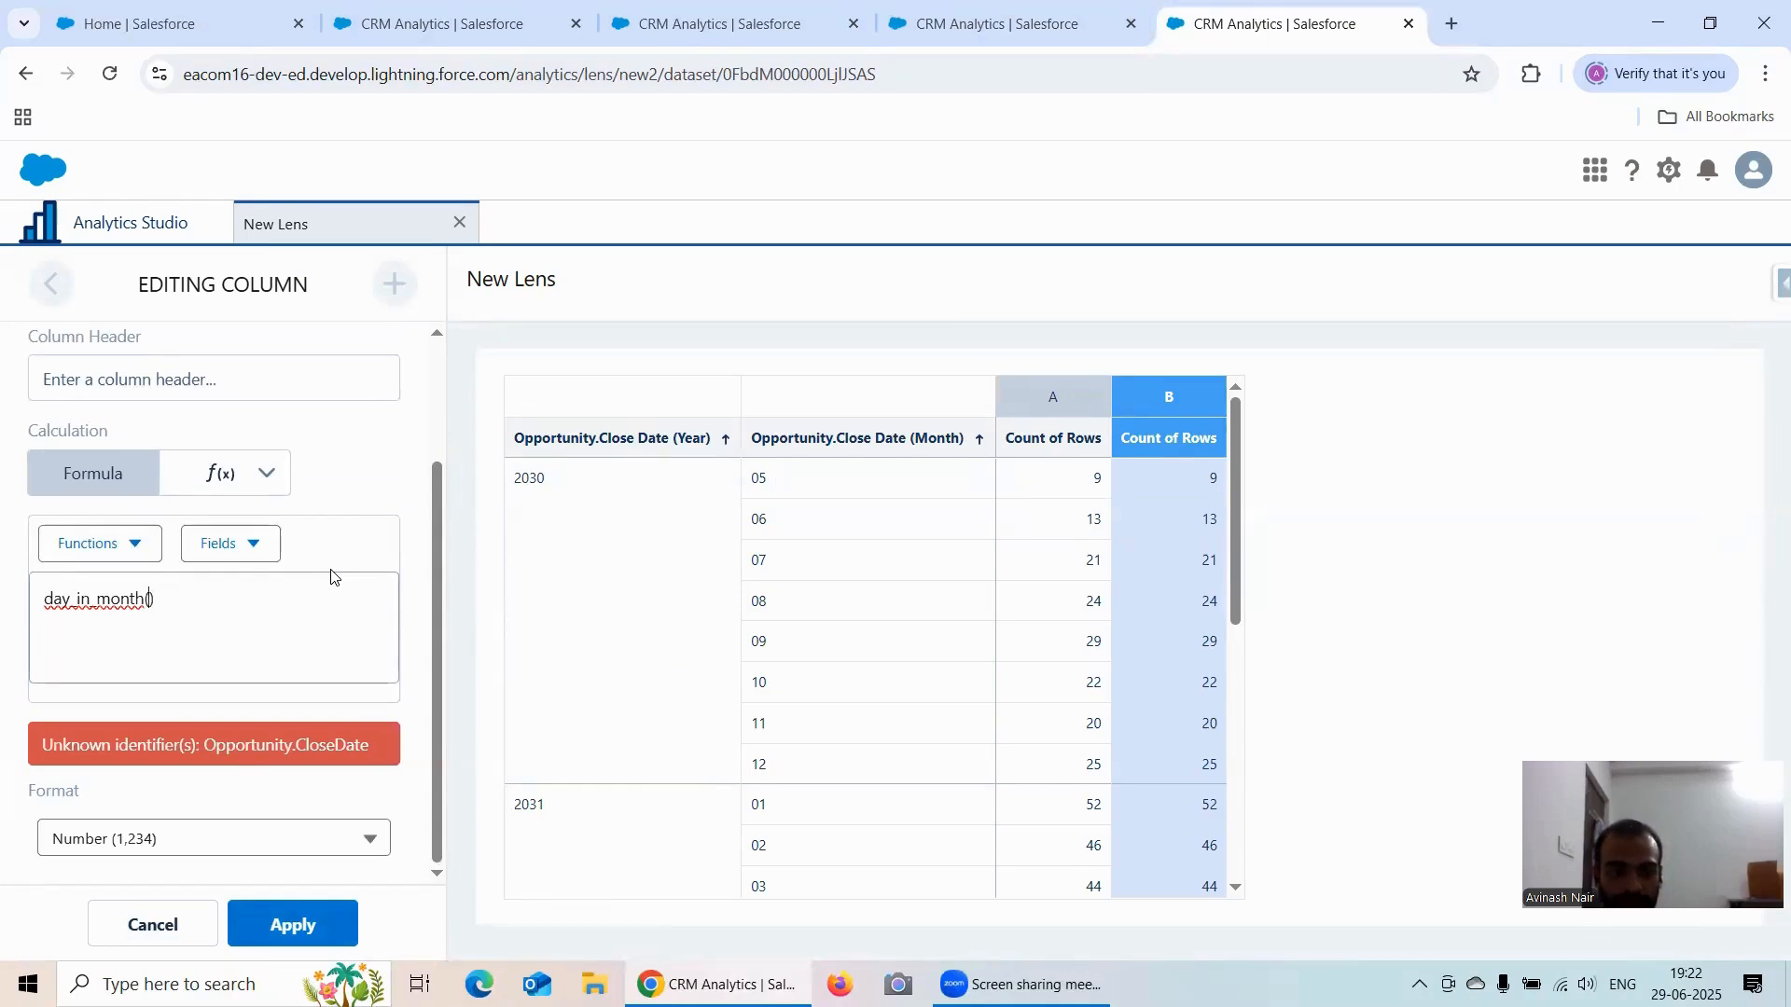
key(BackSpace)
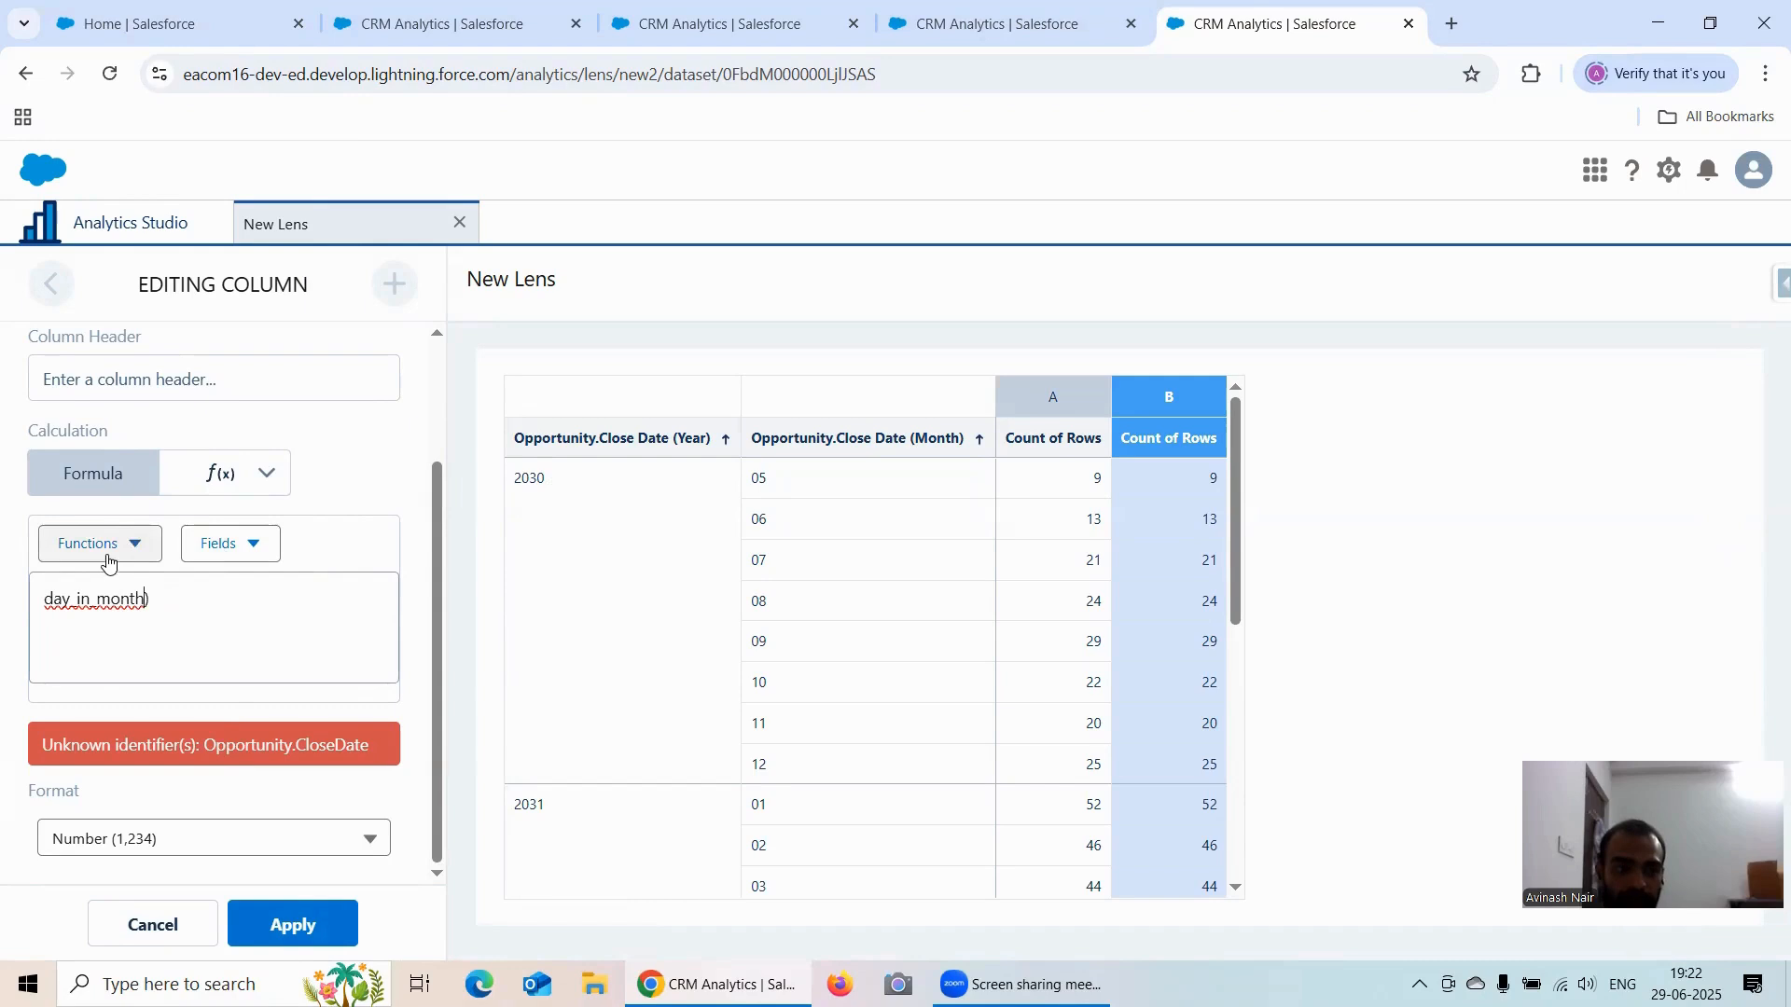
Step: Try the year_first_day function in column B's formula, and clear the whole formula
click(108, 557)
scroll(154, 653, down, 5)
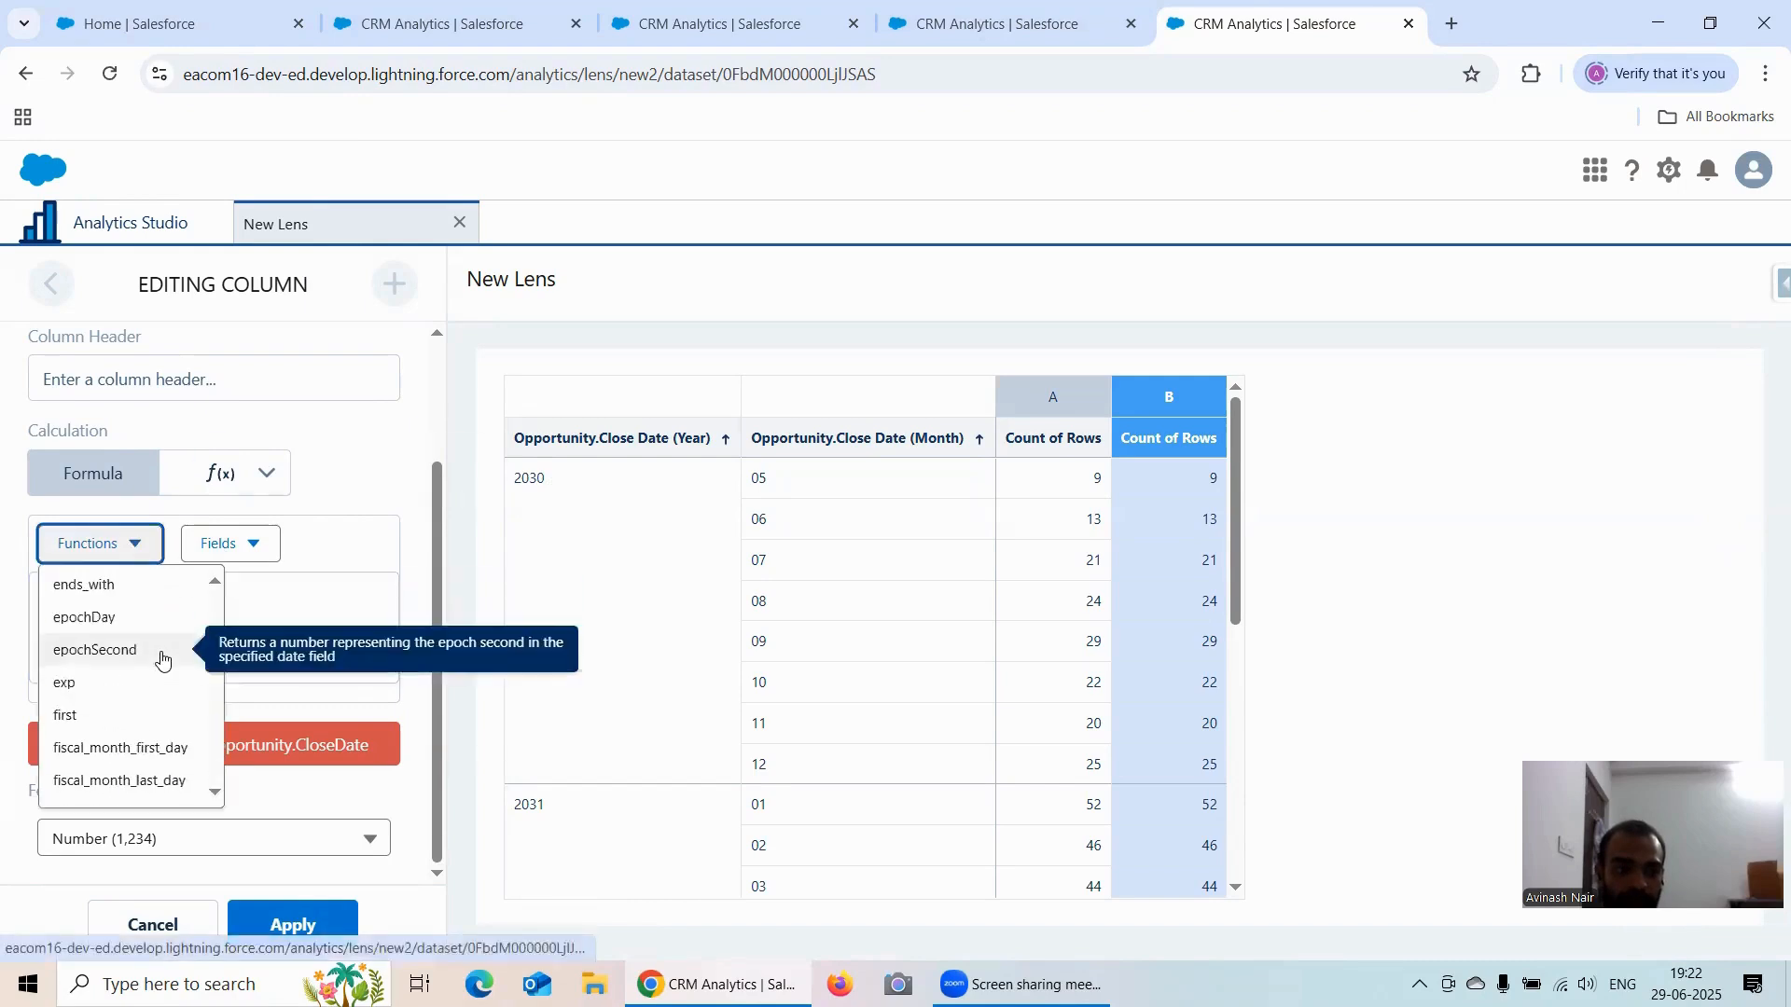
scroll(162, 659, down, 10)
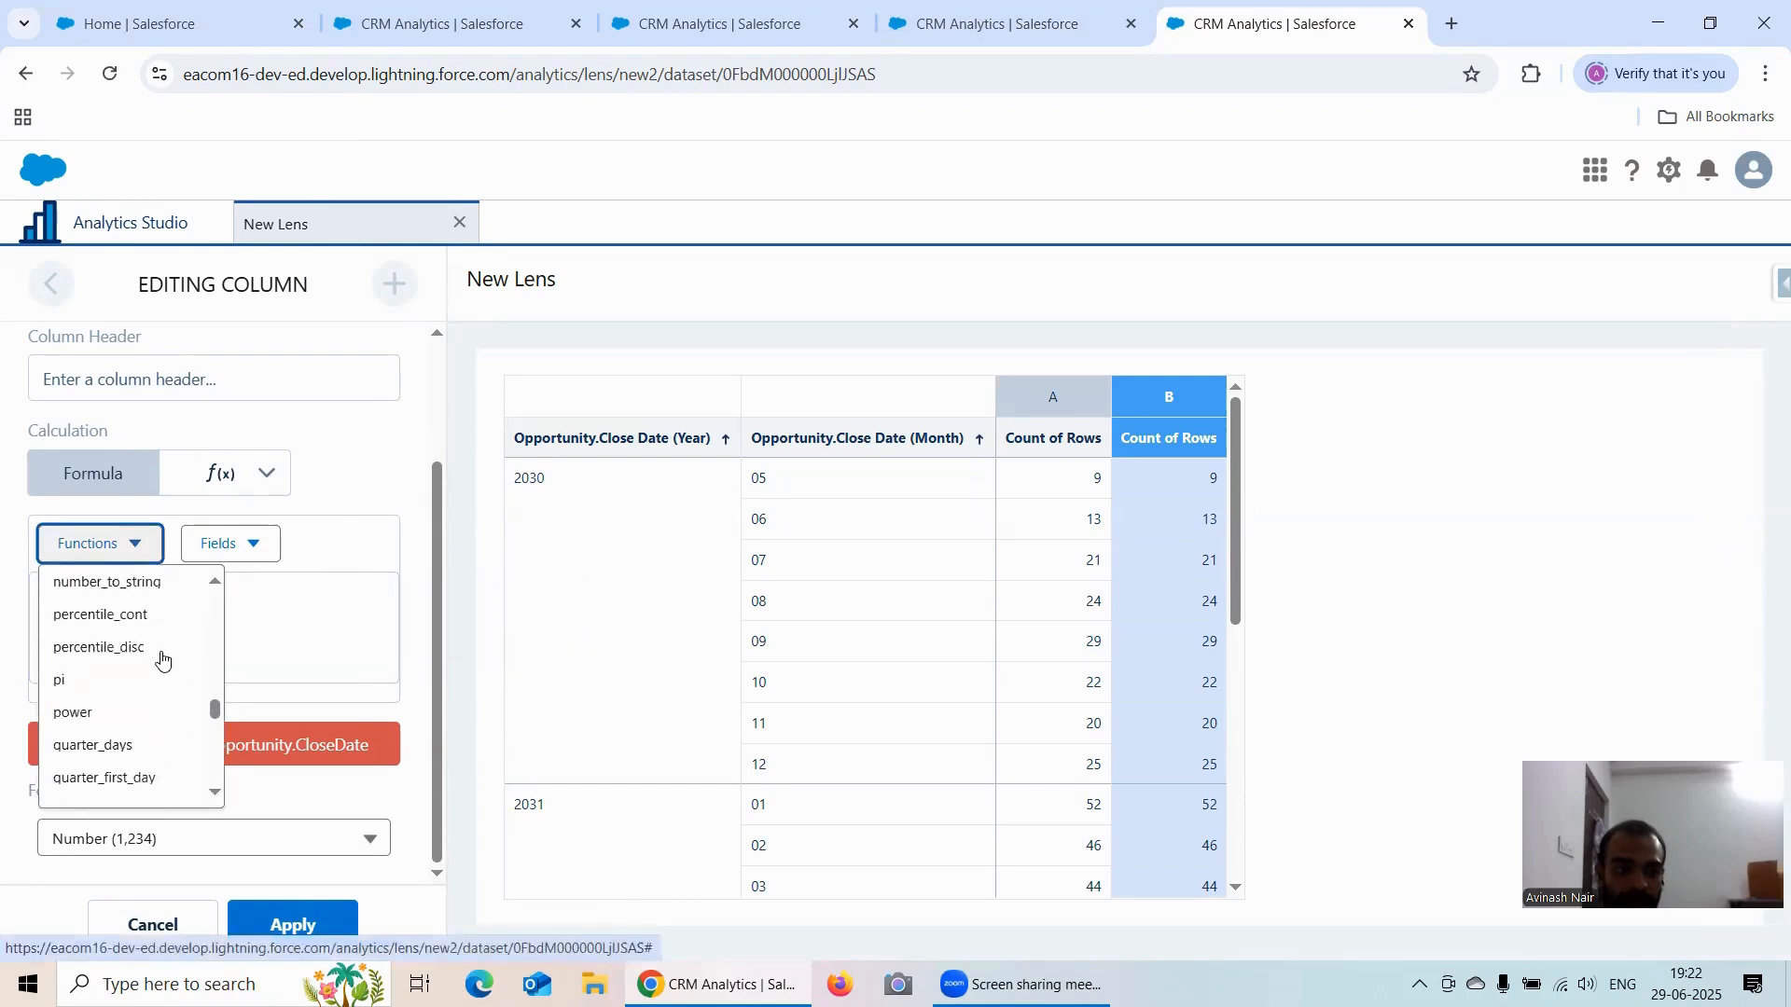
scroll(162, 660, down, 5)
scroll(162, 660, up, 5)
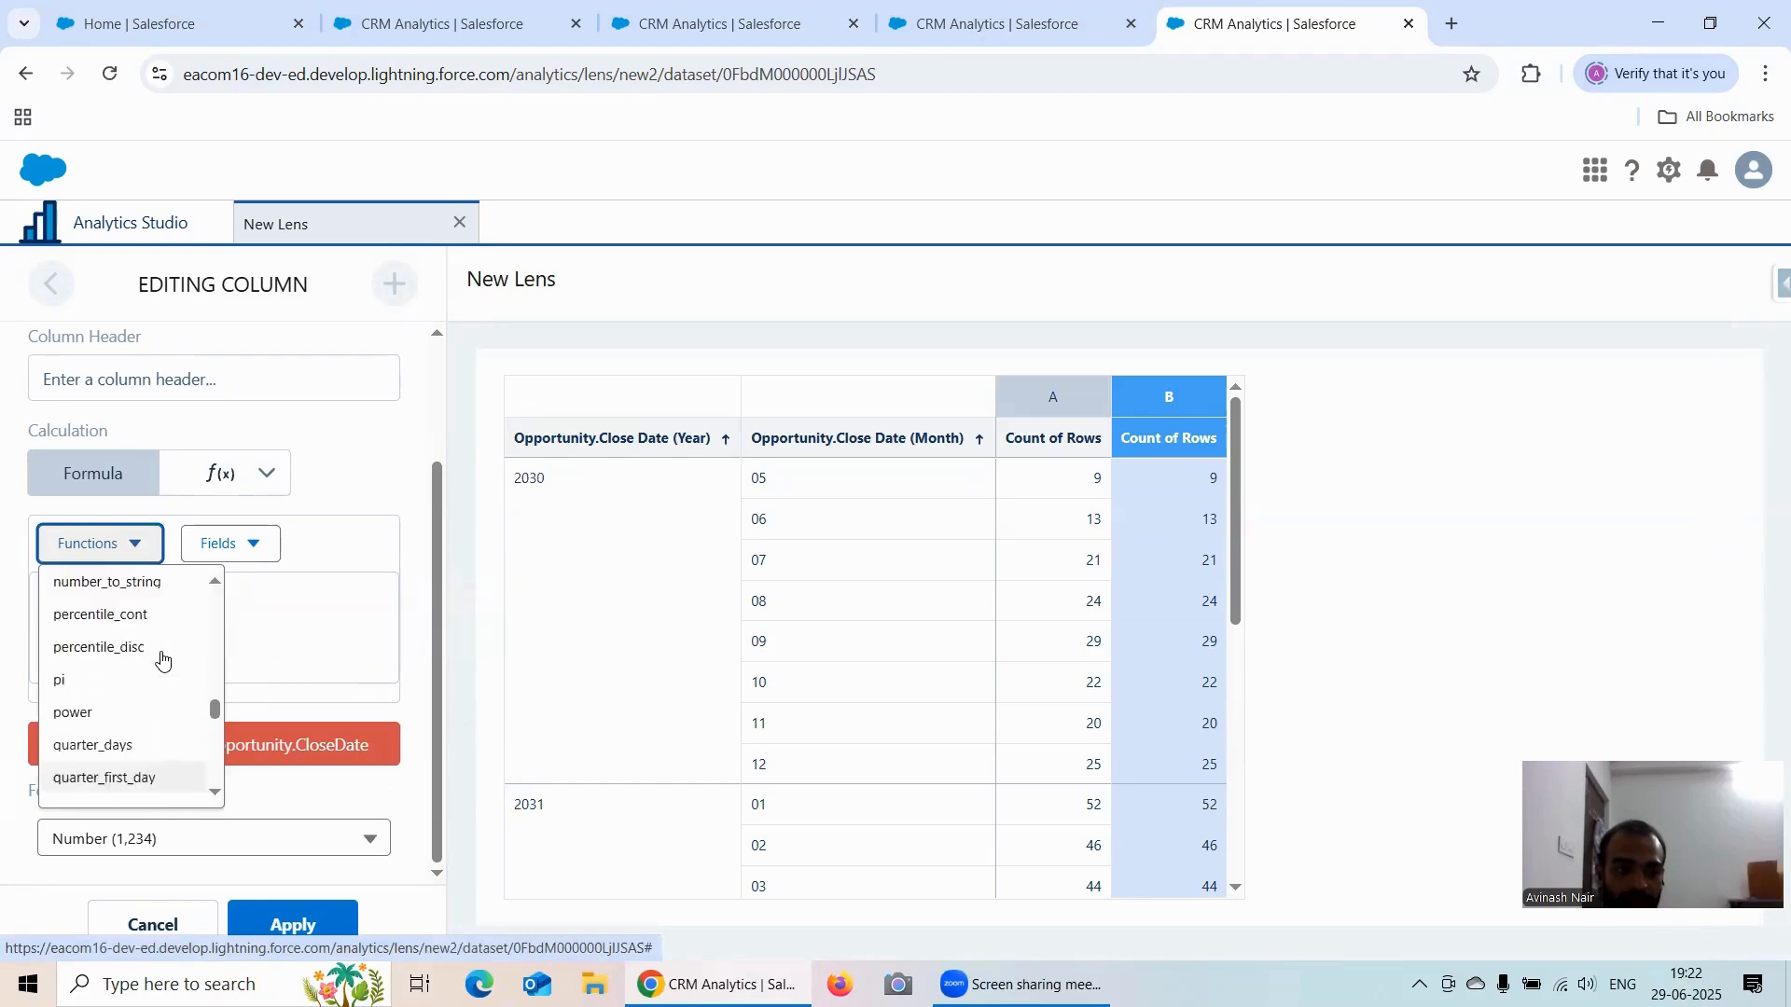
scroll(162, 659, up, 3)
scroll(162, 659, down, 1)
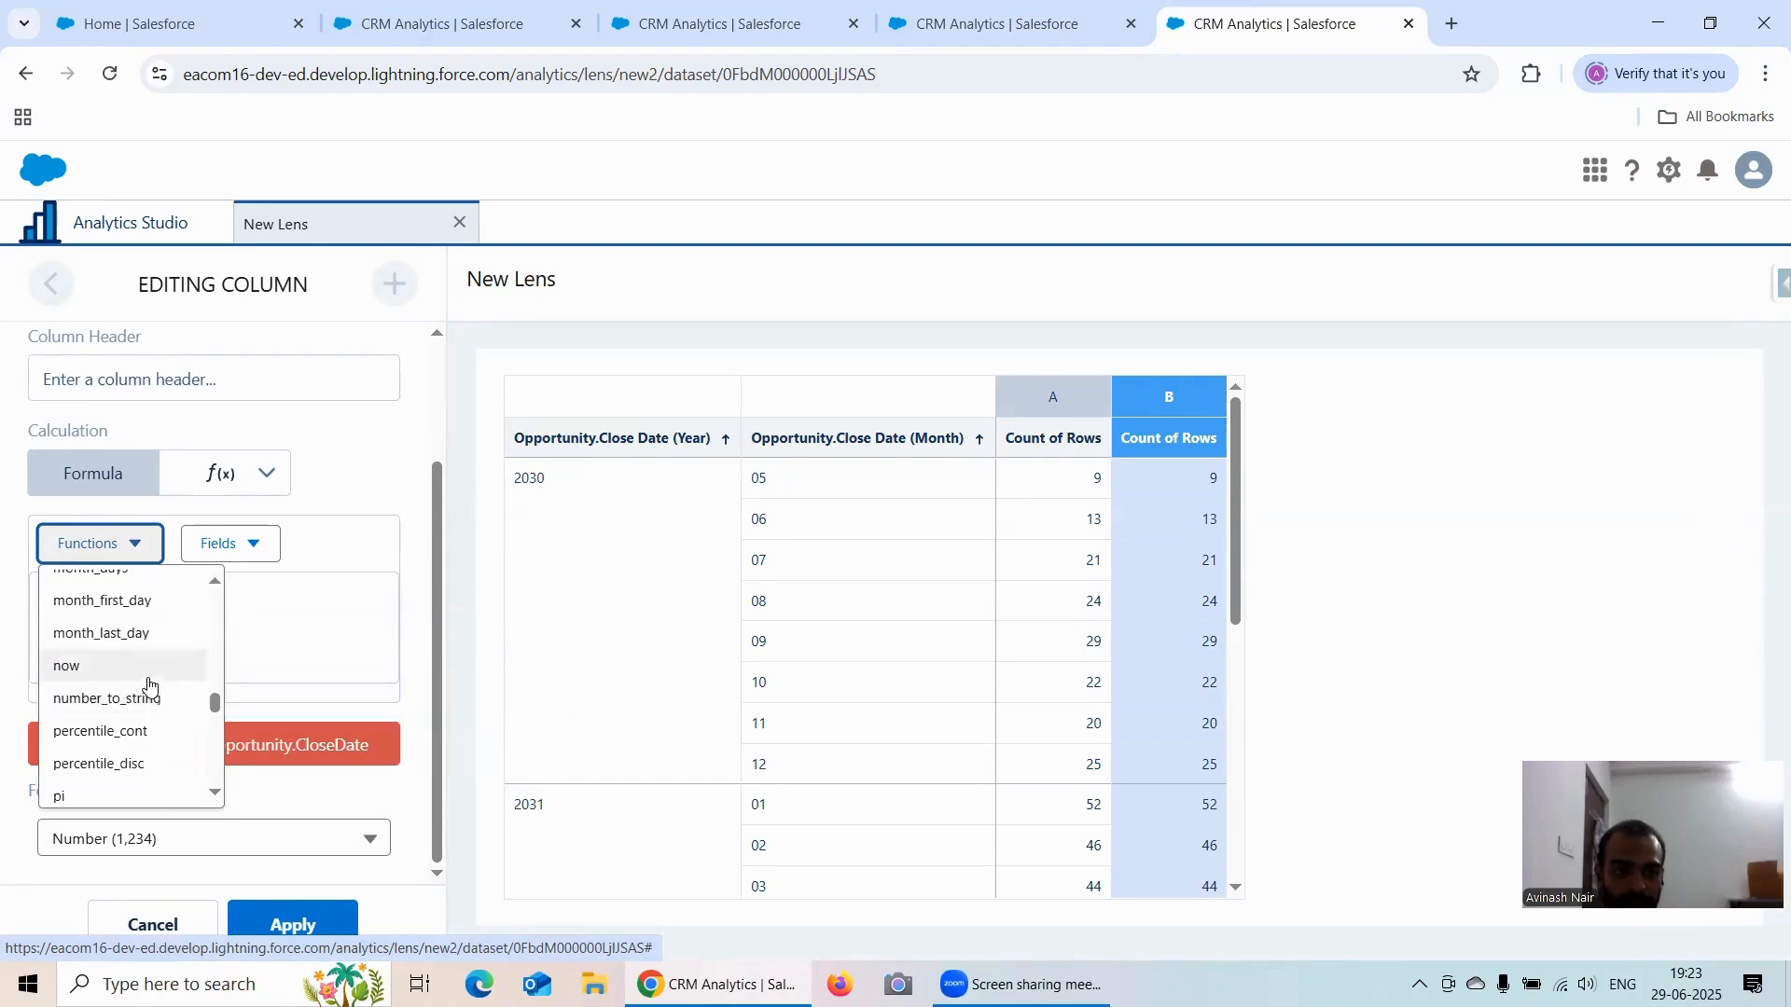
scroll(149, 695, up, 2)
scroll(150, 688, down, 3)
scroll(149, 687, down, 10)
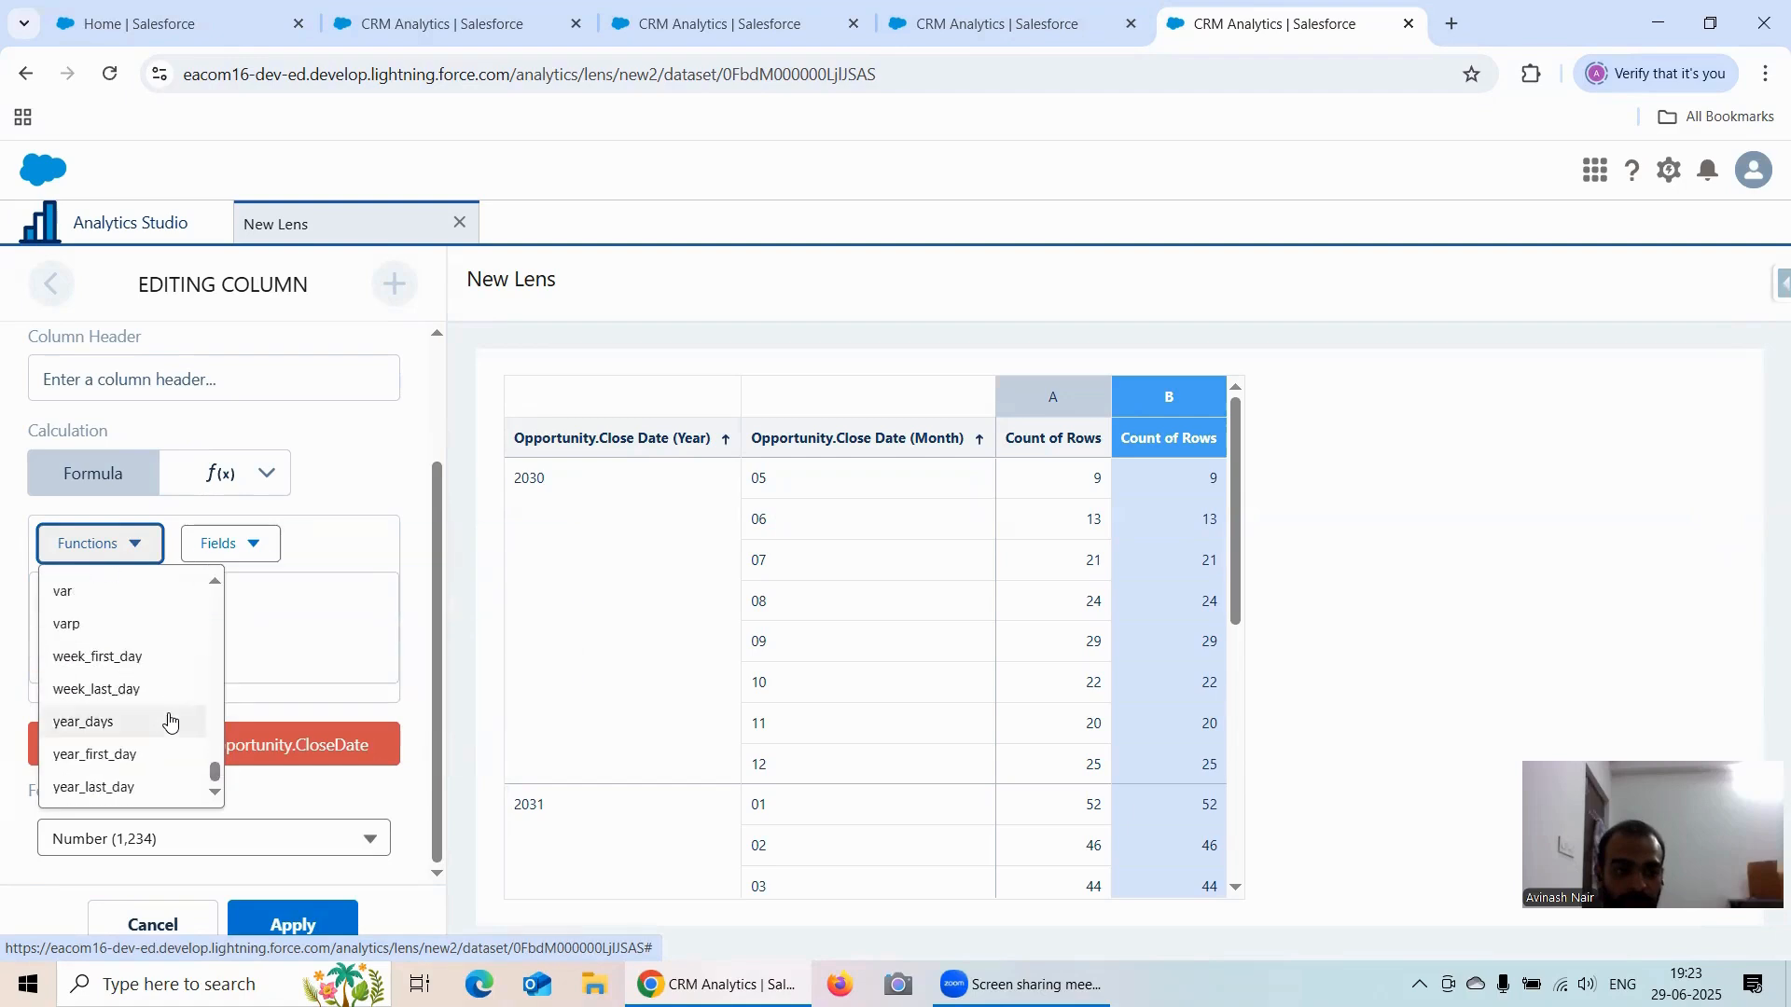
click(132, 762)
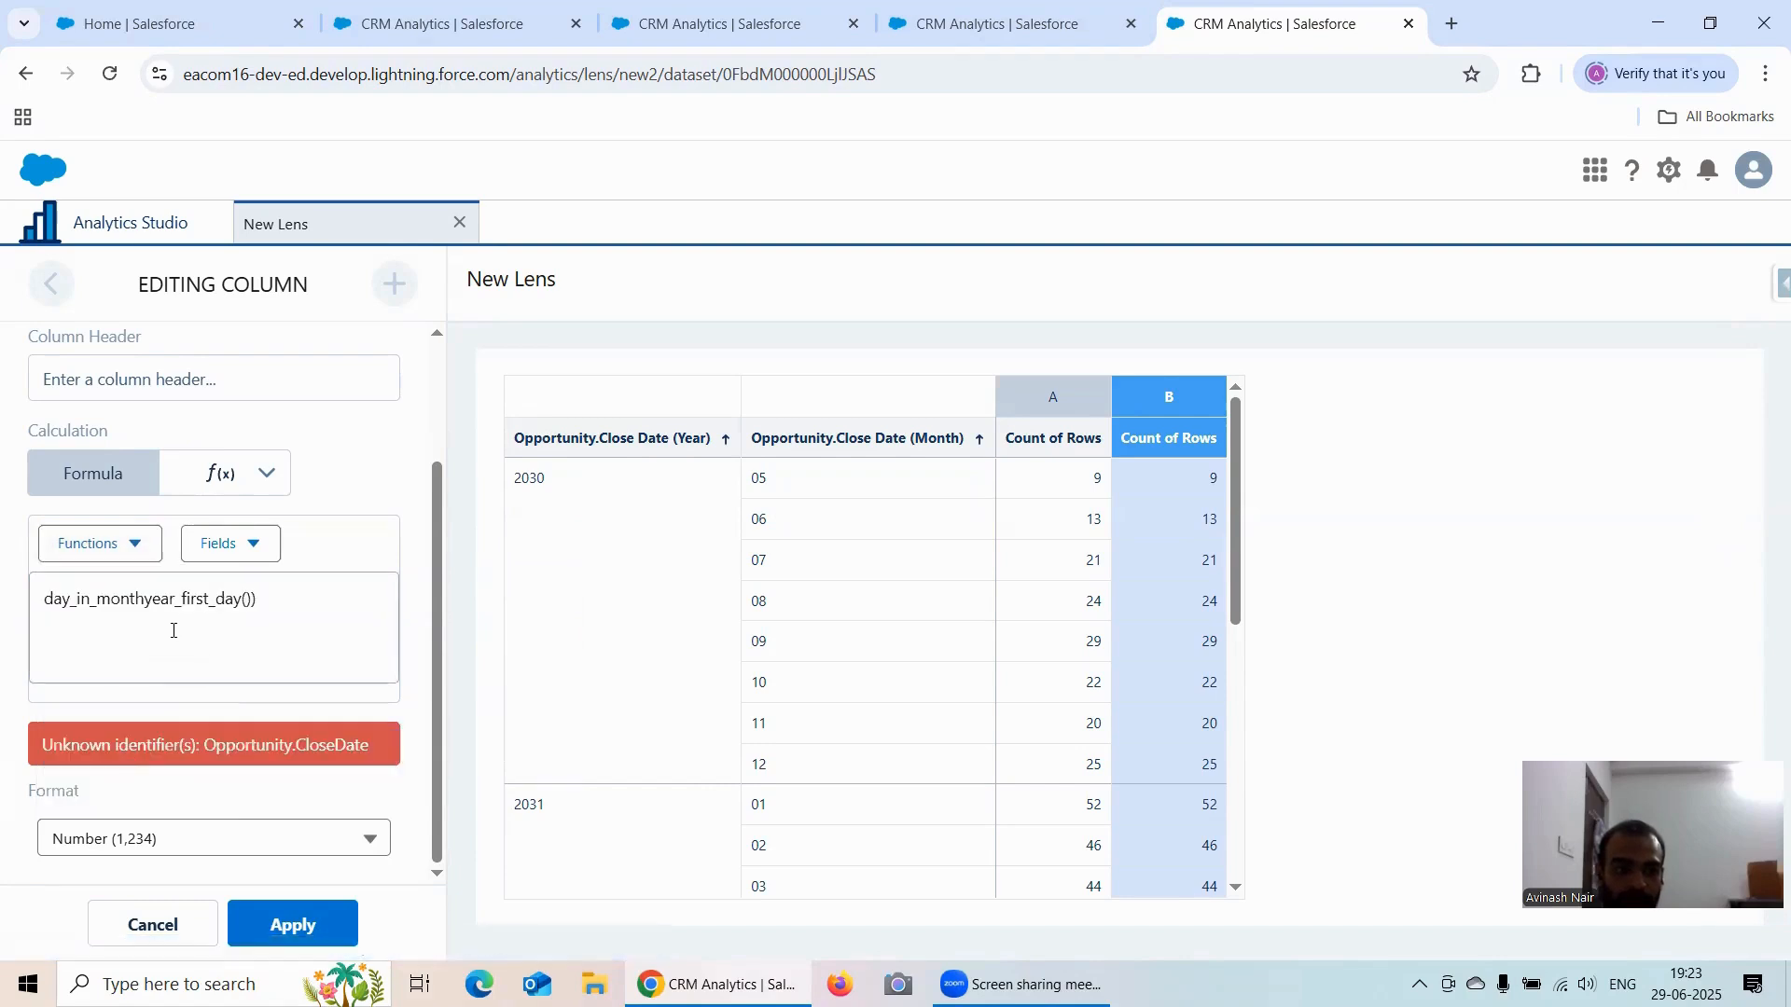
drag(176, 627, 29, 608)
key(BackSpace)
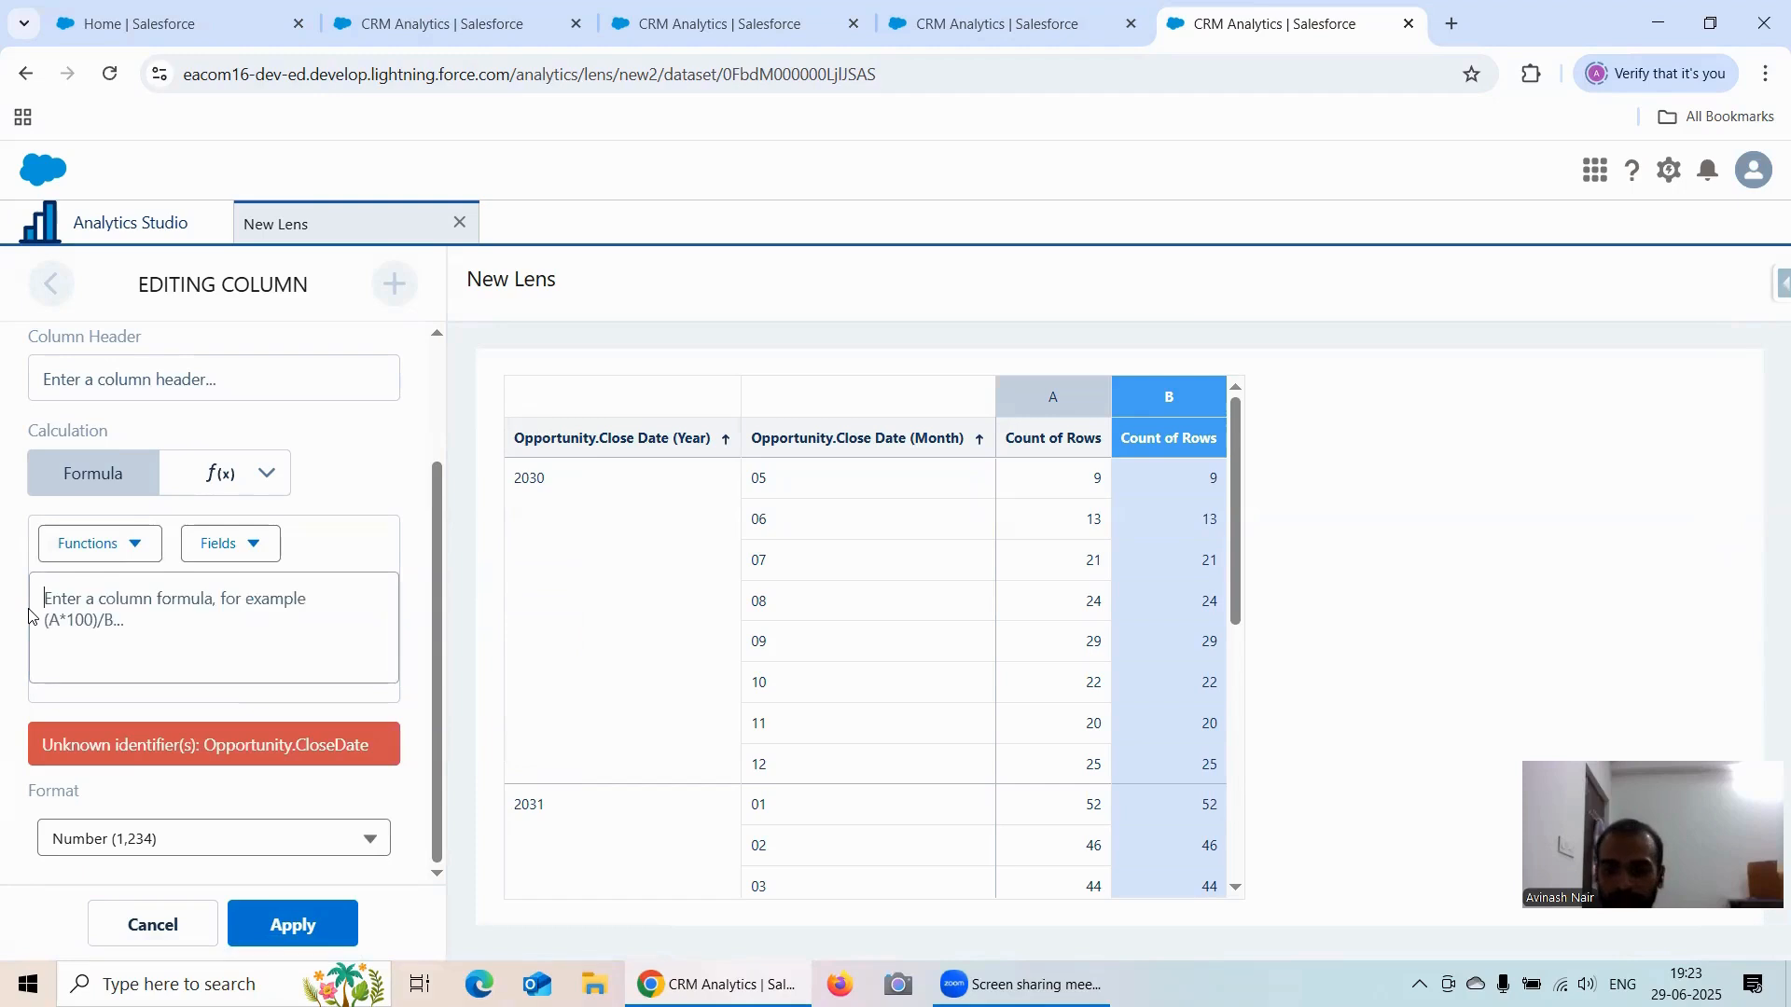
Step: Insert the week_first_day function into column B's empty formula
click(113, 544)
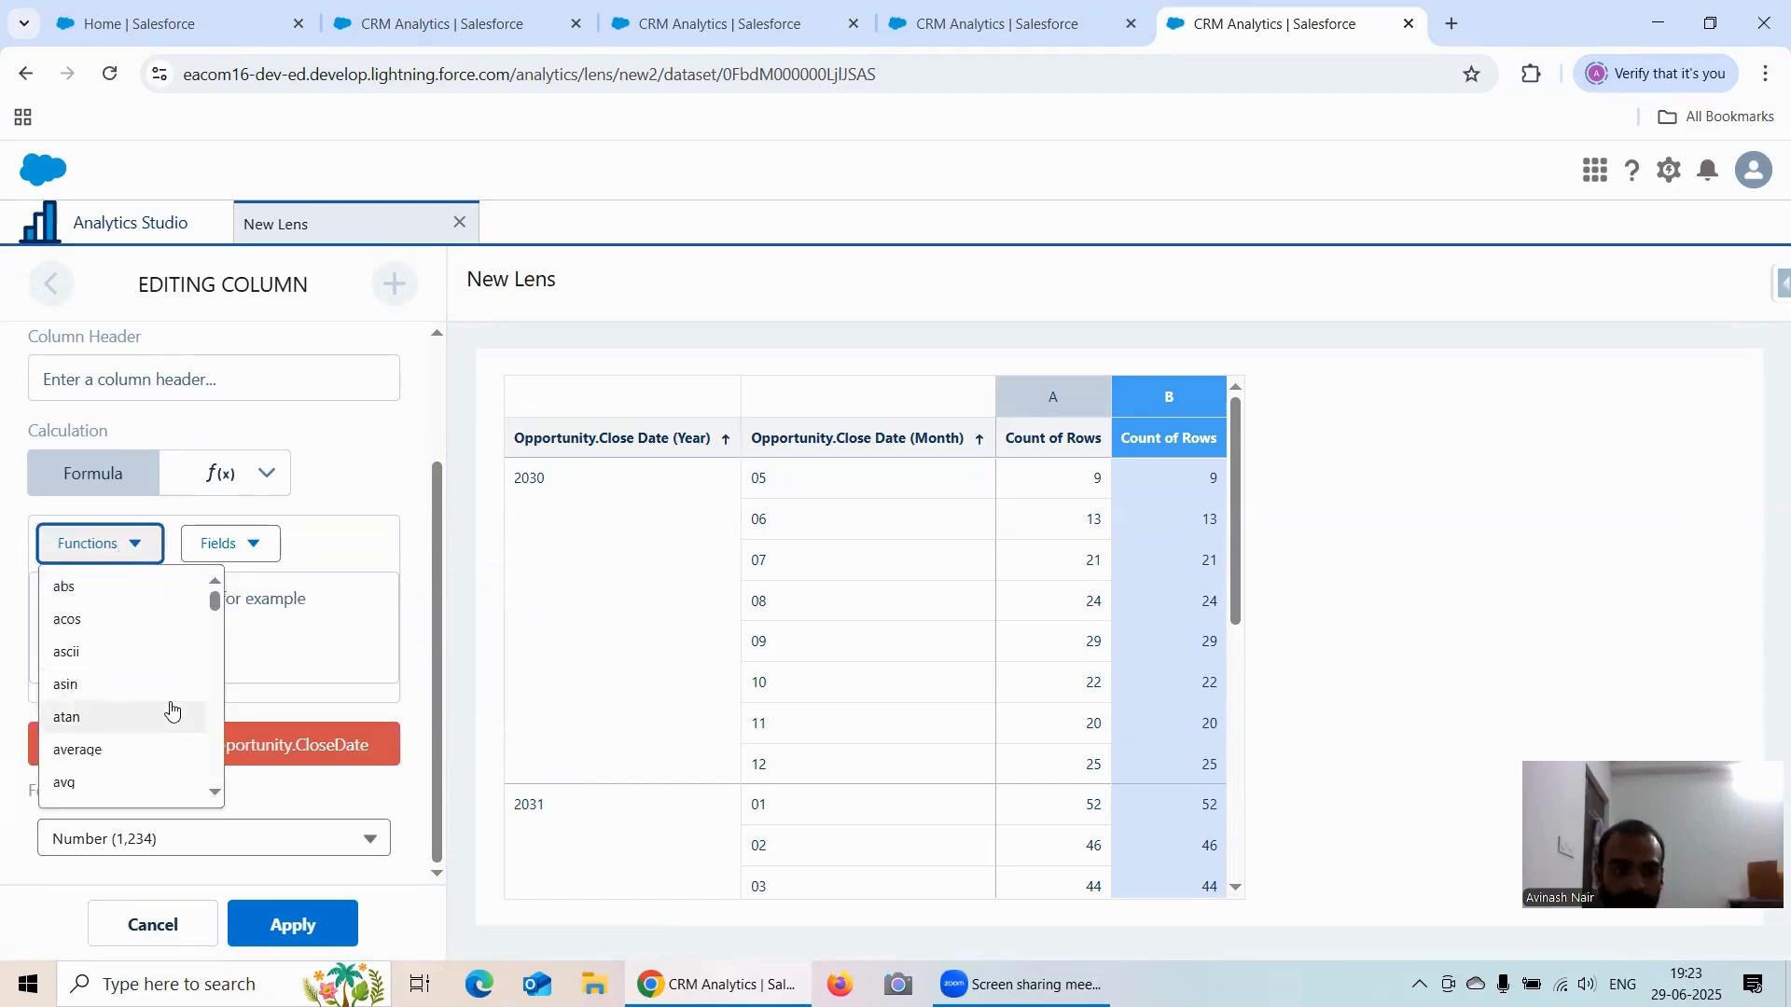
drag(216, 592, 218, 650)
scroll(191, 680, down, 15)
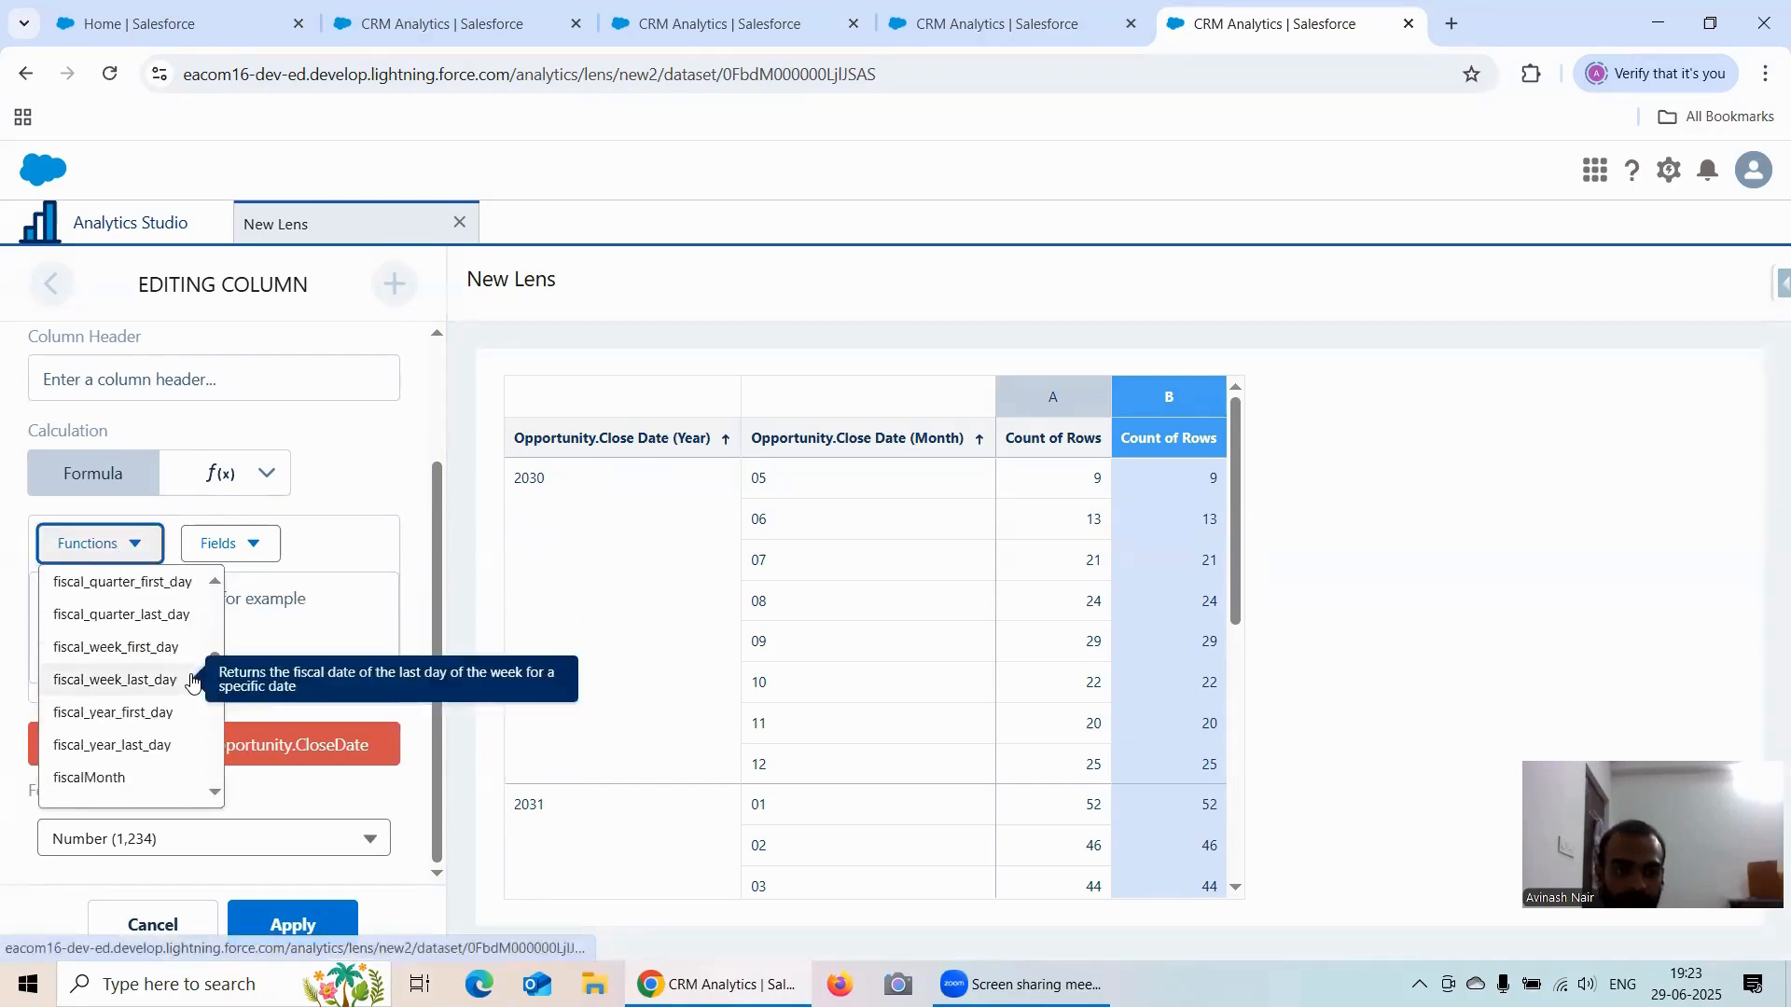
scroll(191, 680, down, 10)
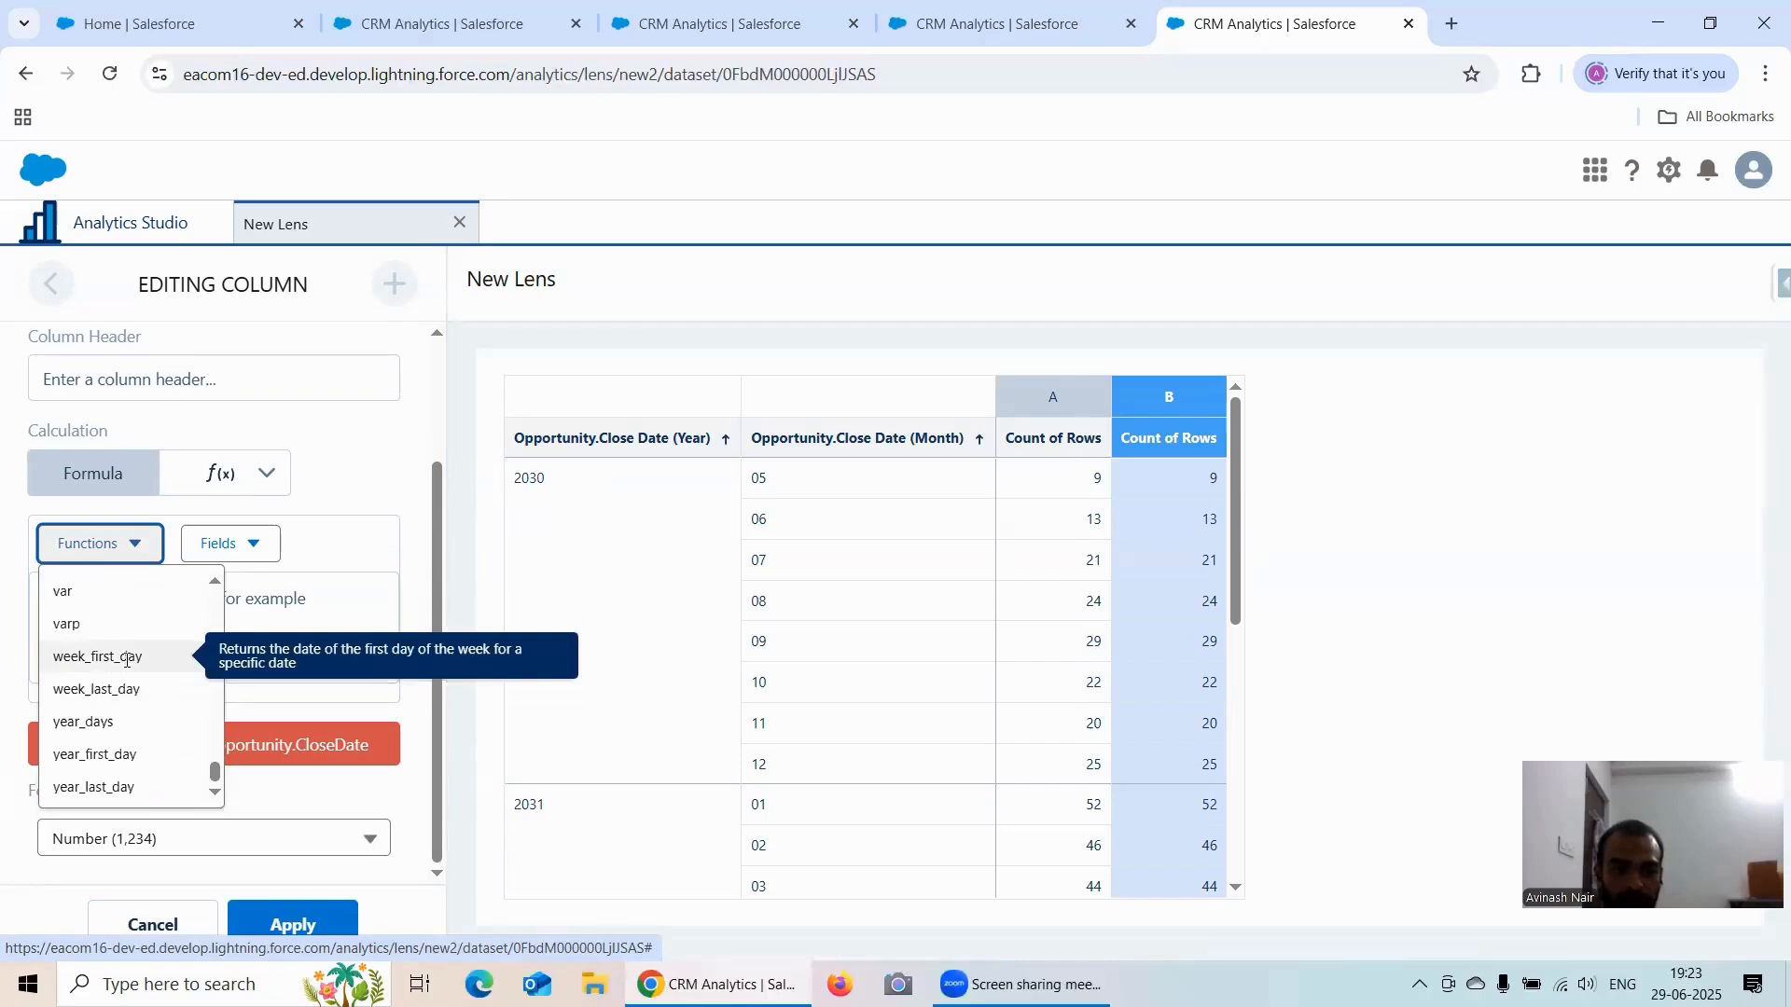
click(127, 660)
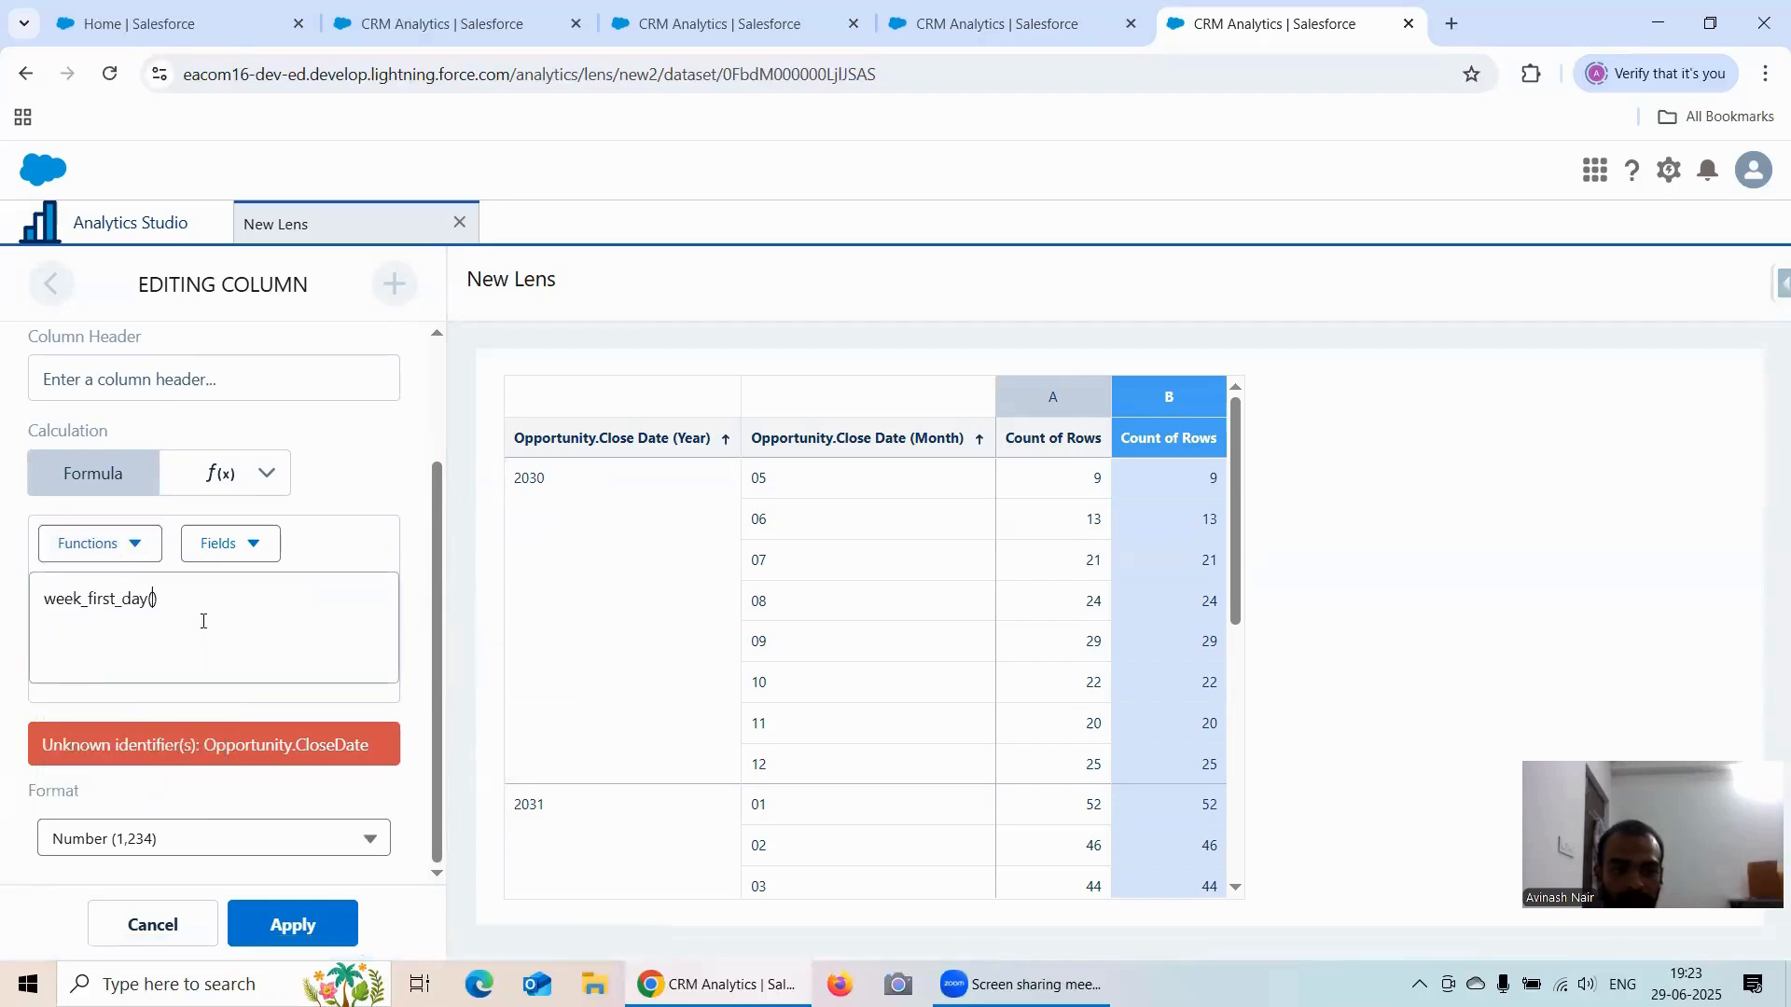
Step: Insert the Opportunity.Close Date field as the argument of column B's week_first_day function
click(224, 545)
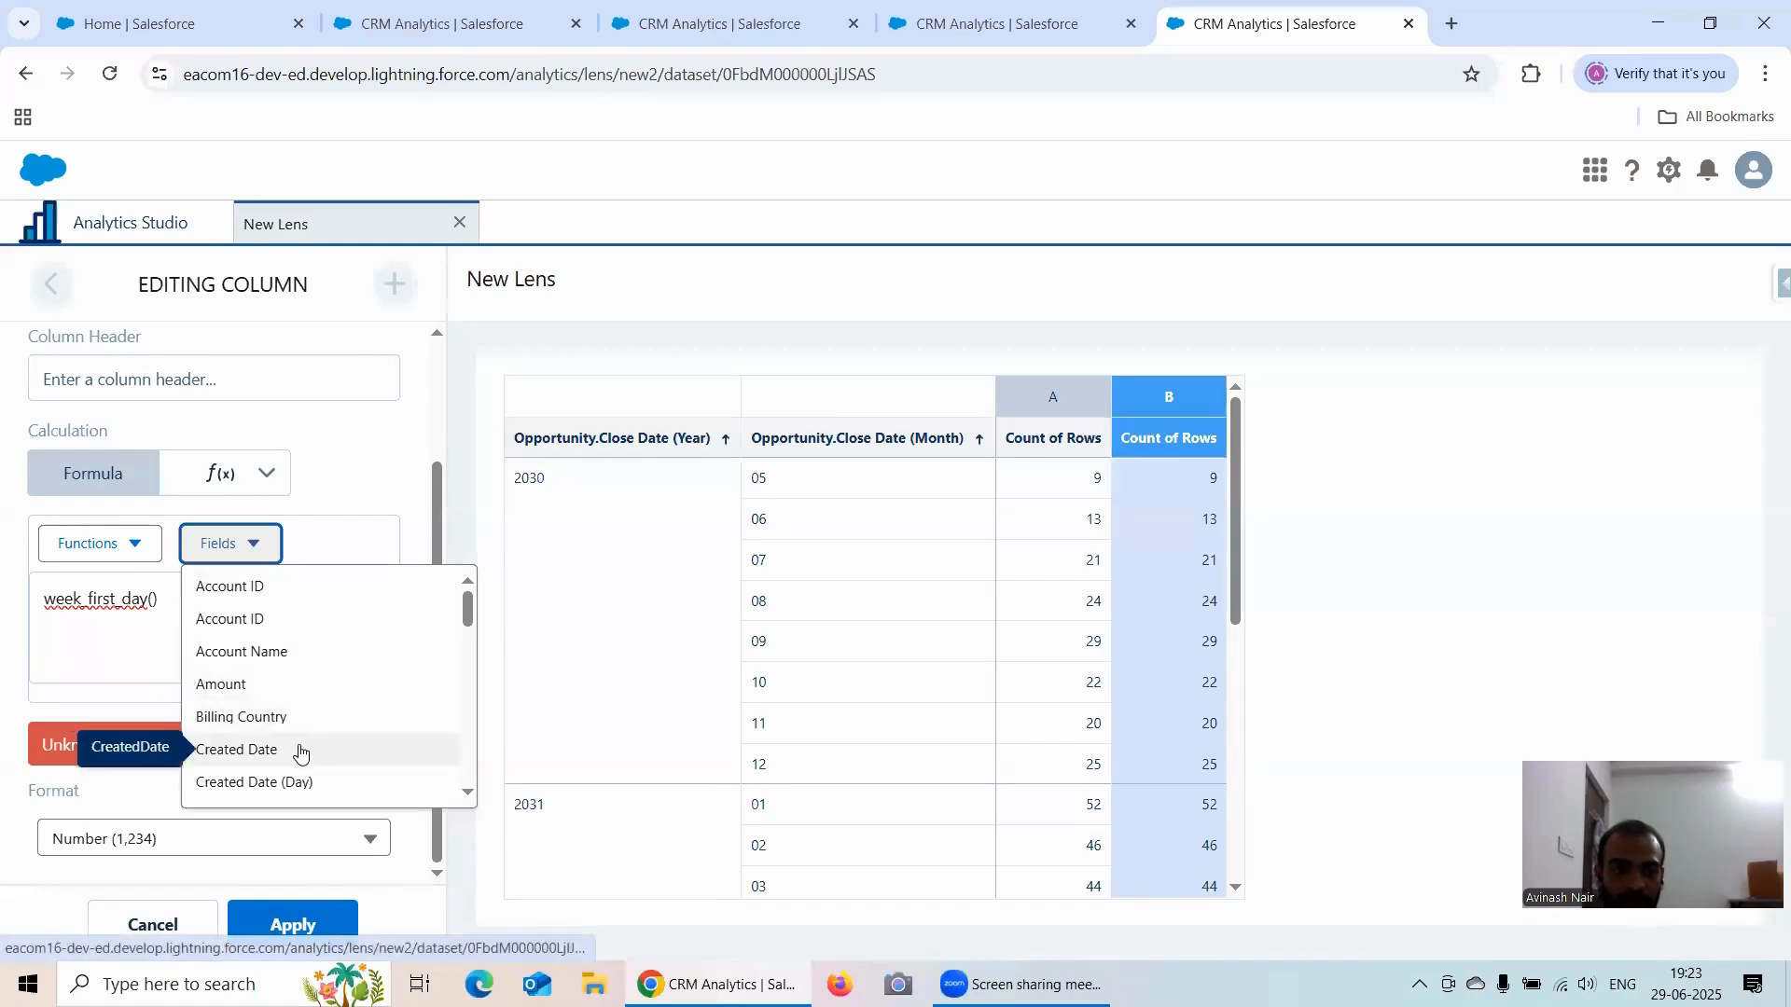
scroll(332, 734, down, 3)
scroll(336, 734, down, 5)
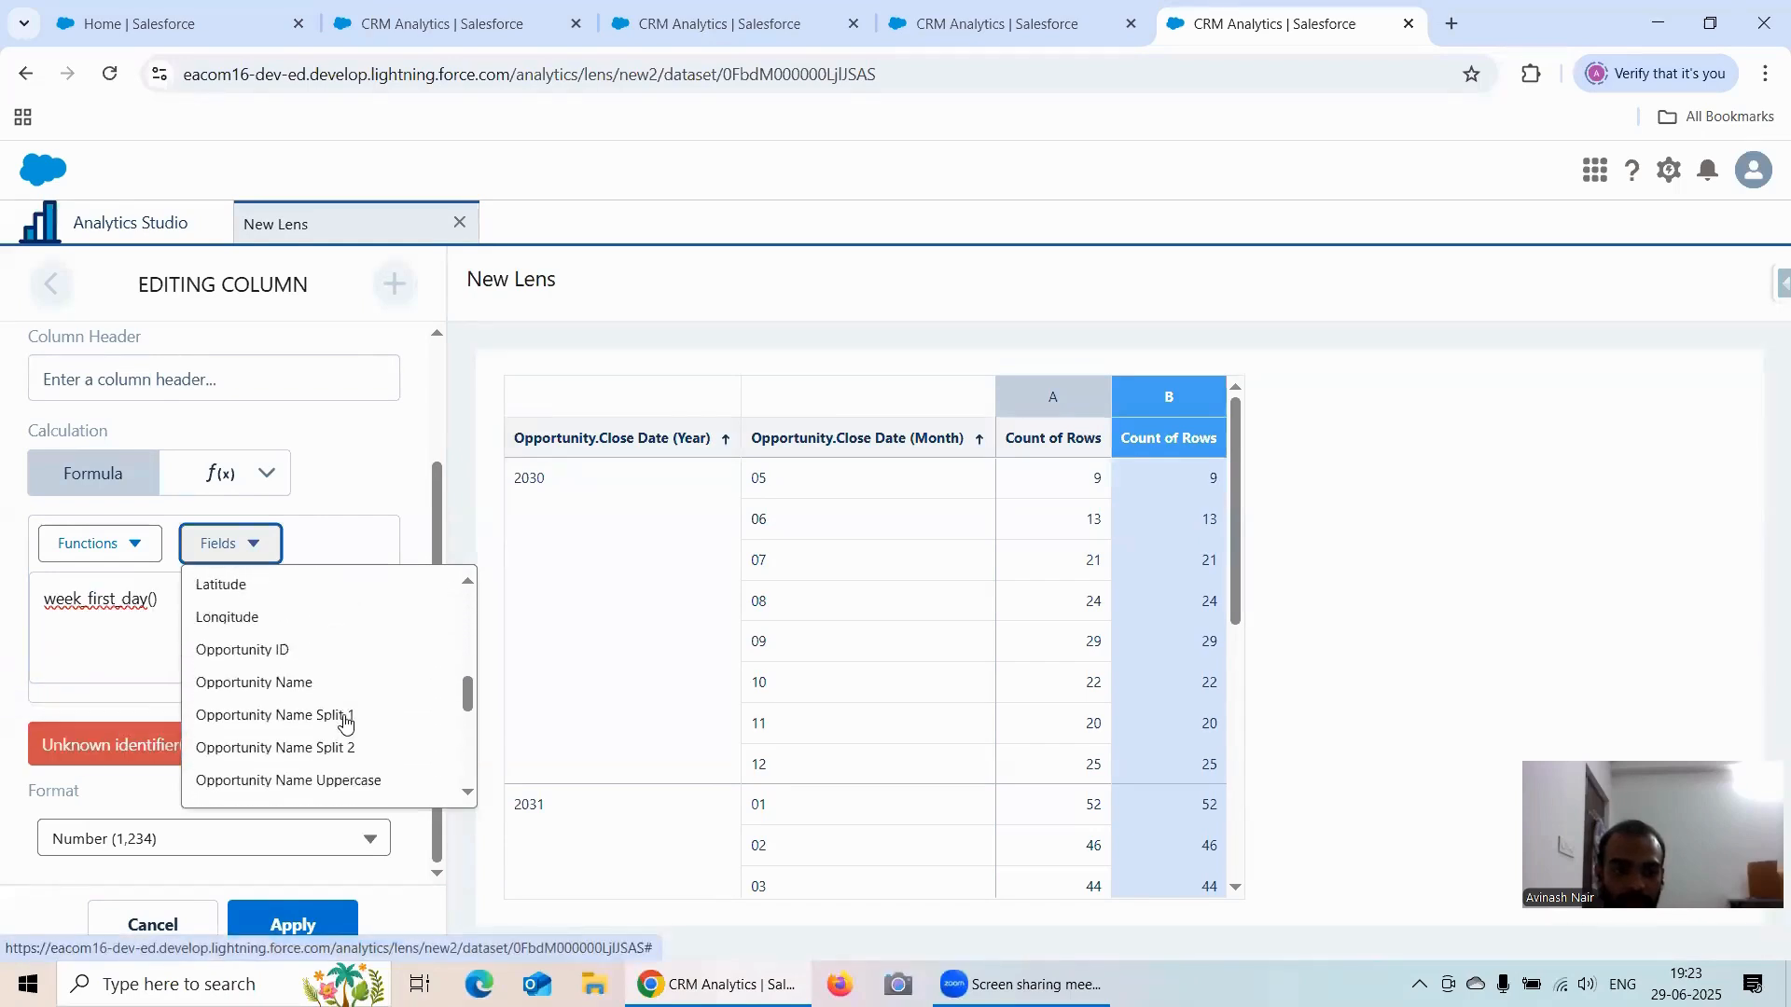
scroll(373, 690, down, 2)
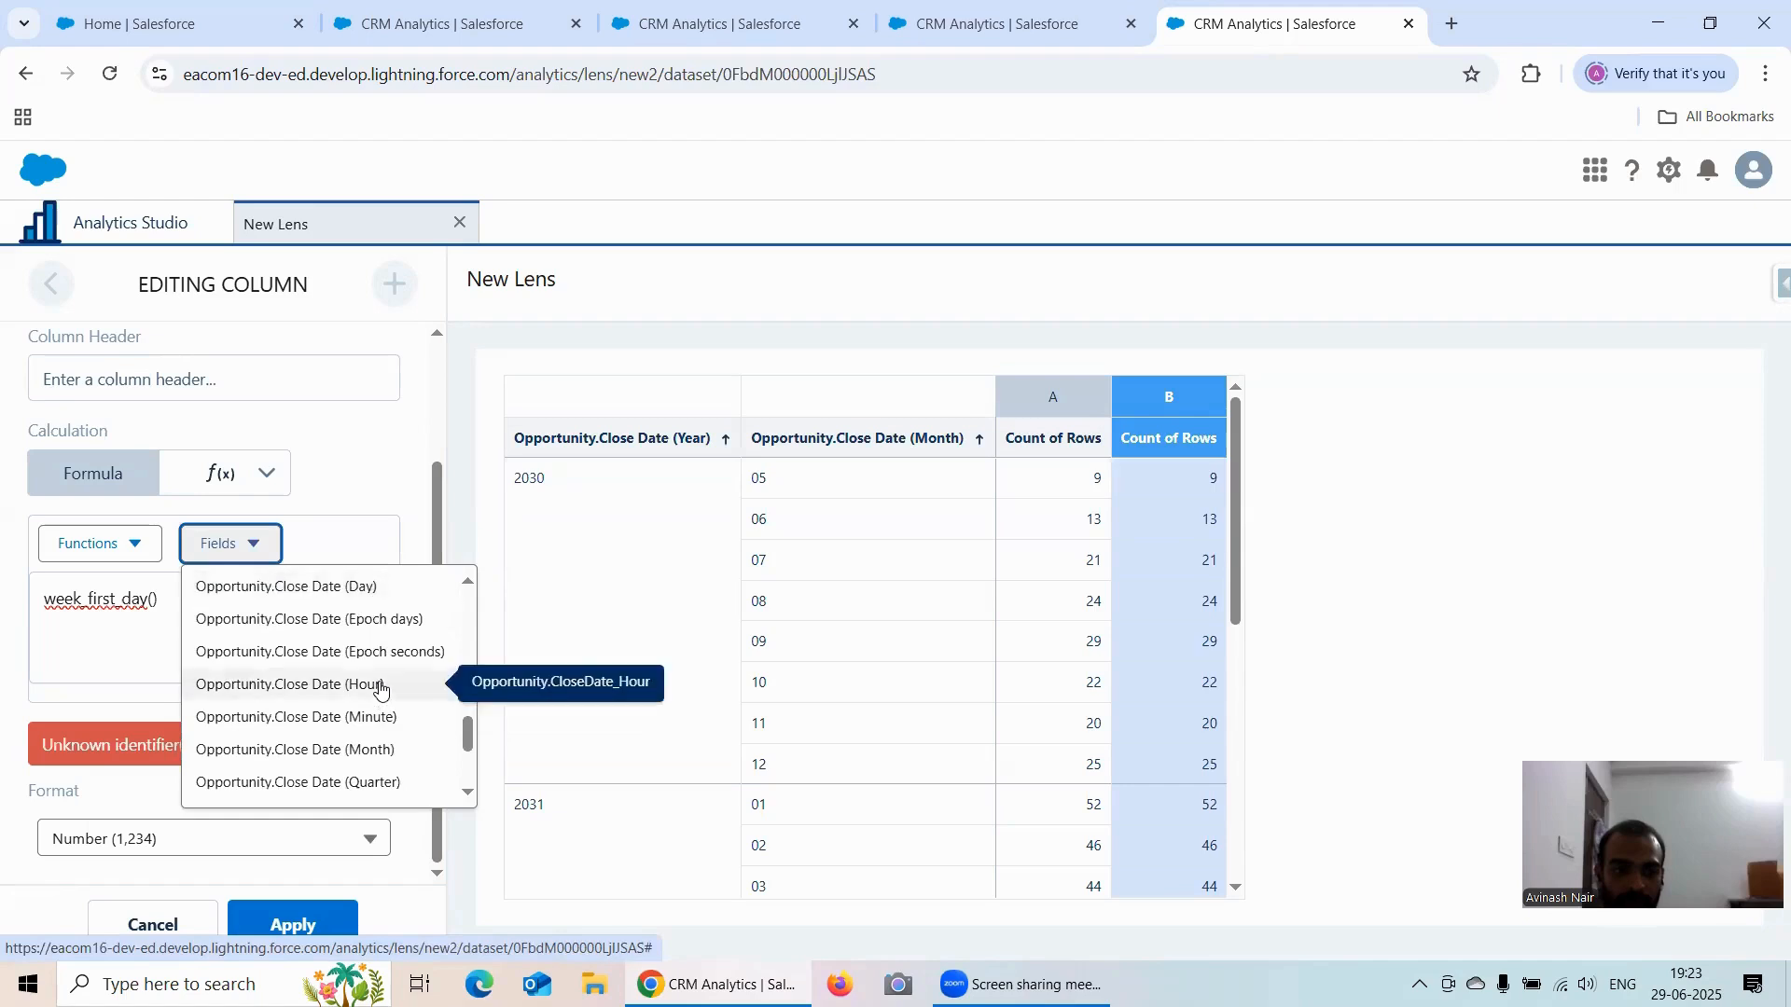
scroll(359, 678, up, 2)
click(313, 679)
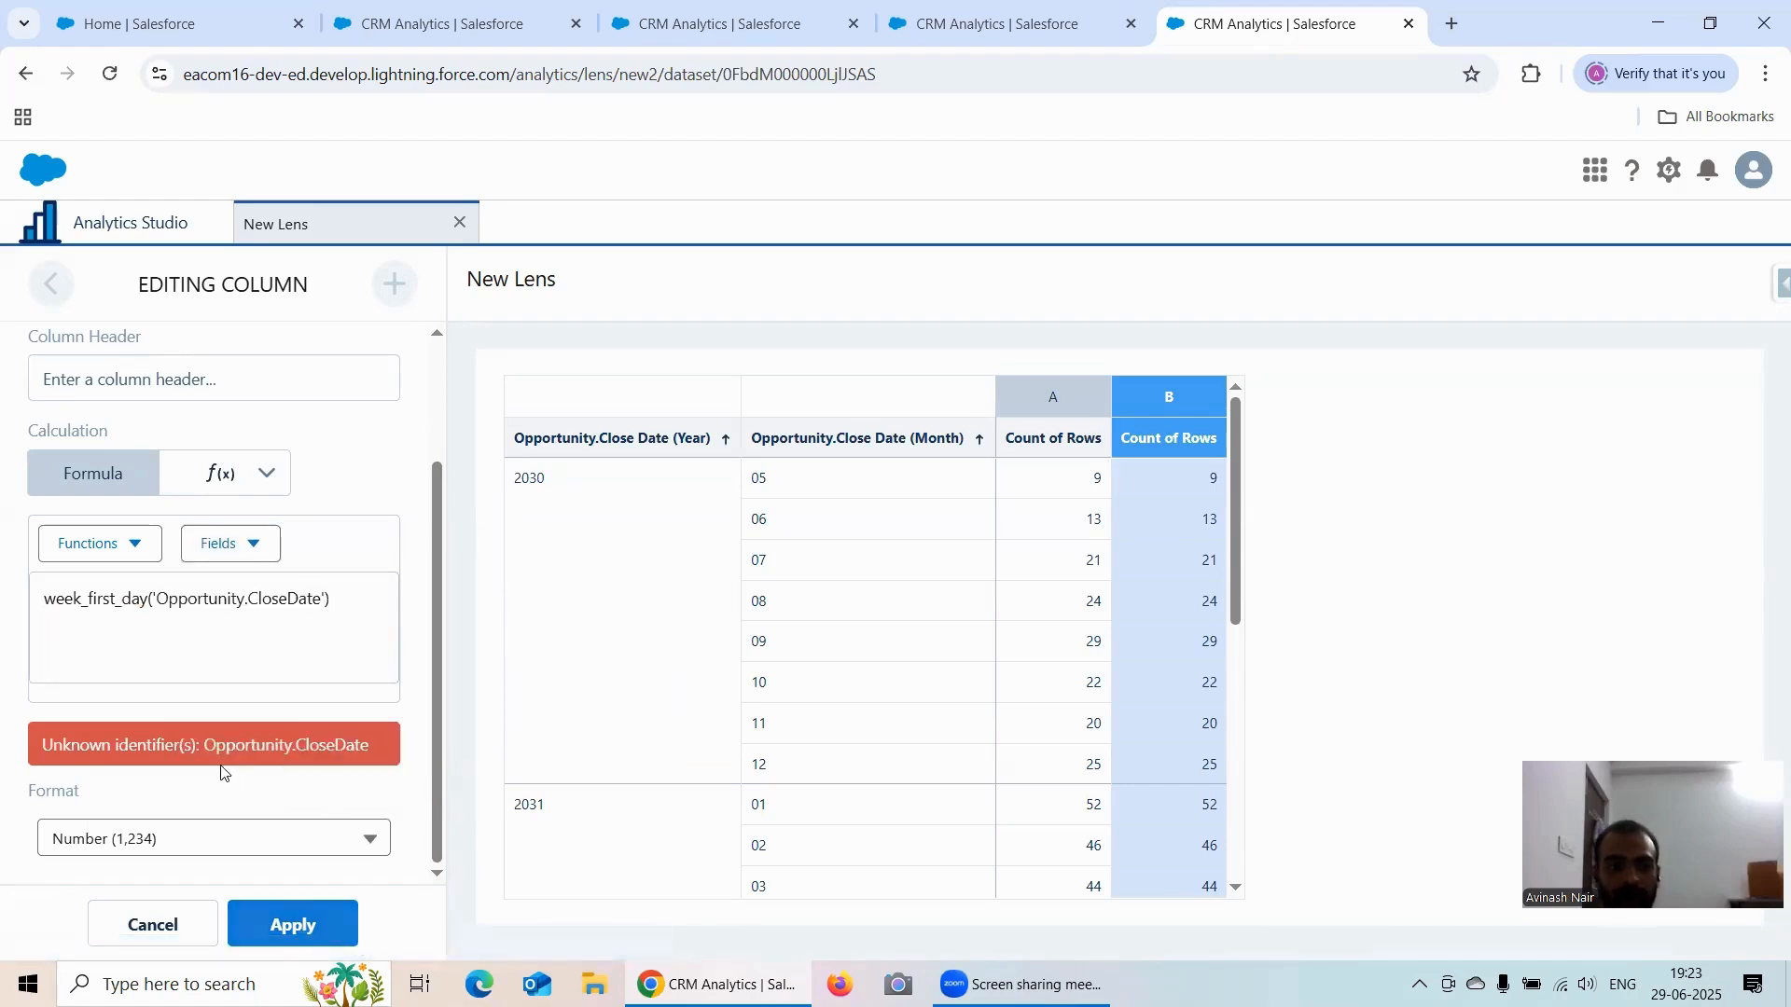
click(220, 630)
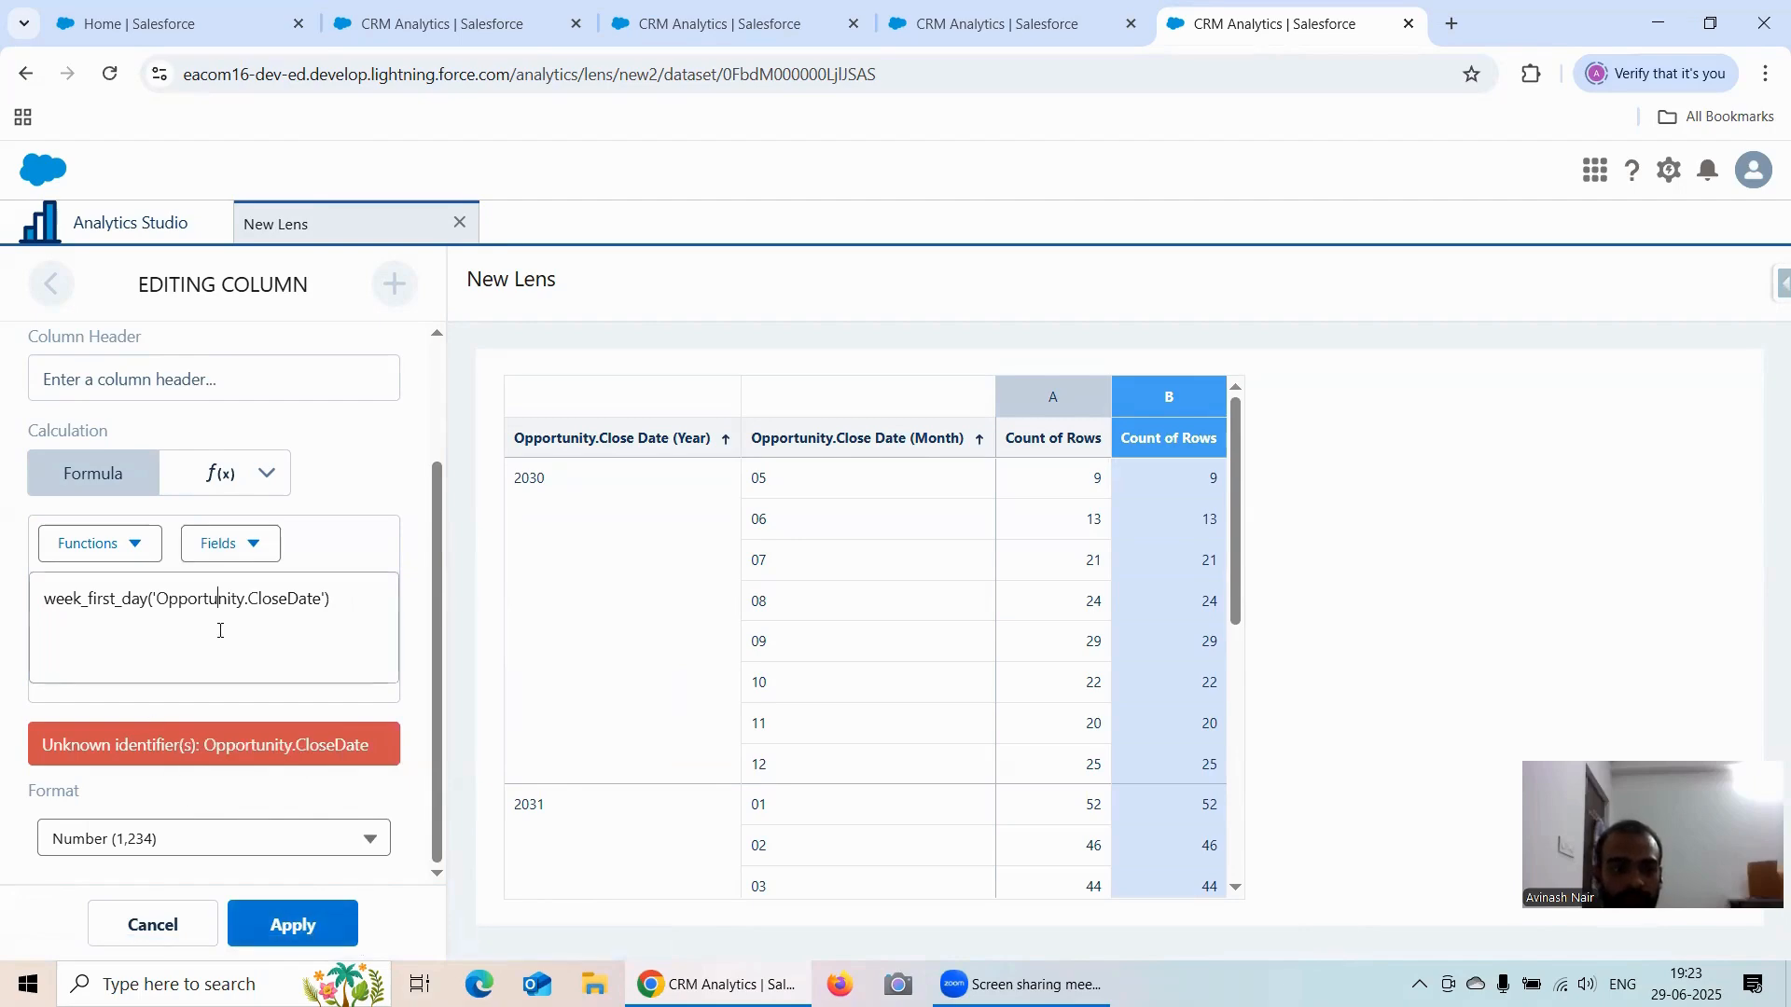
click(266, 839)
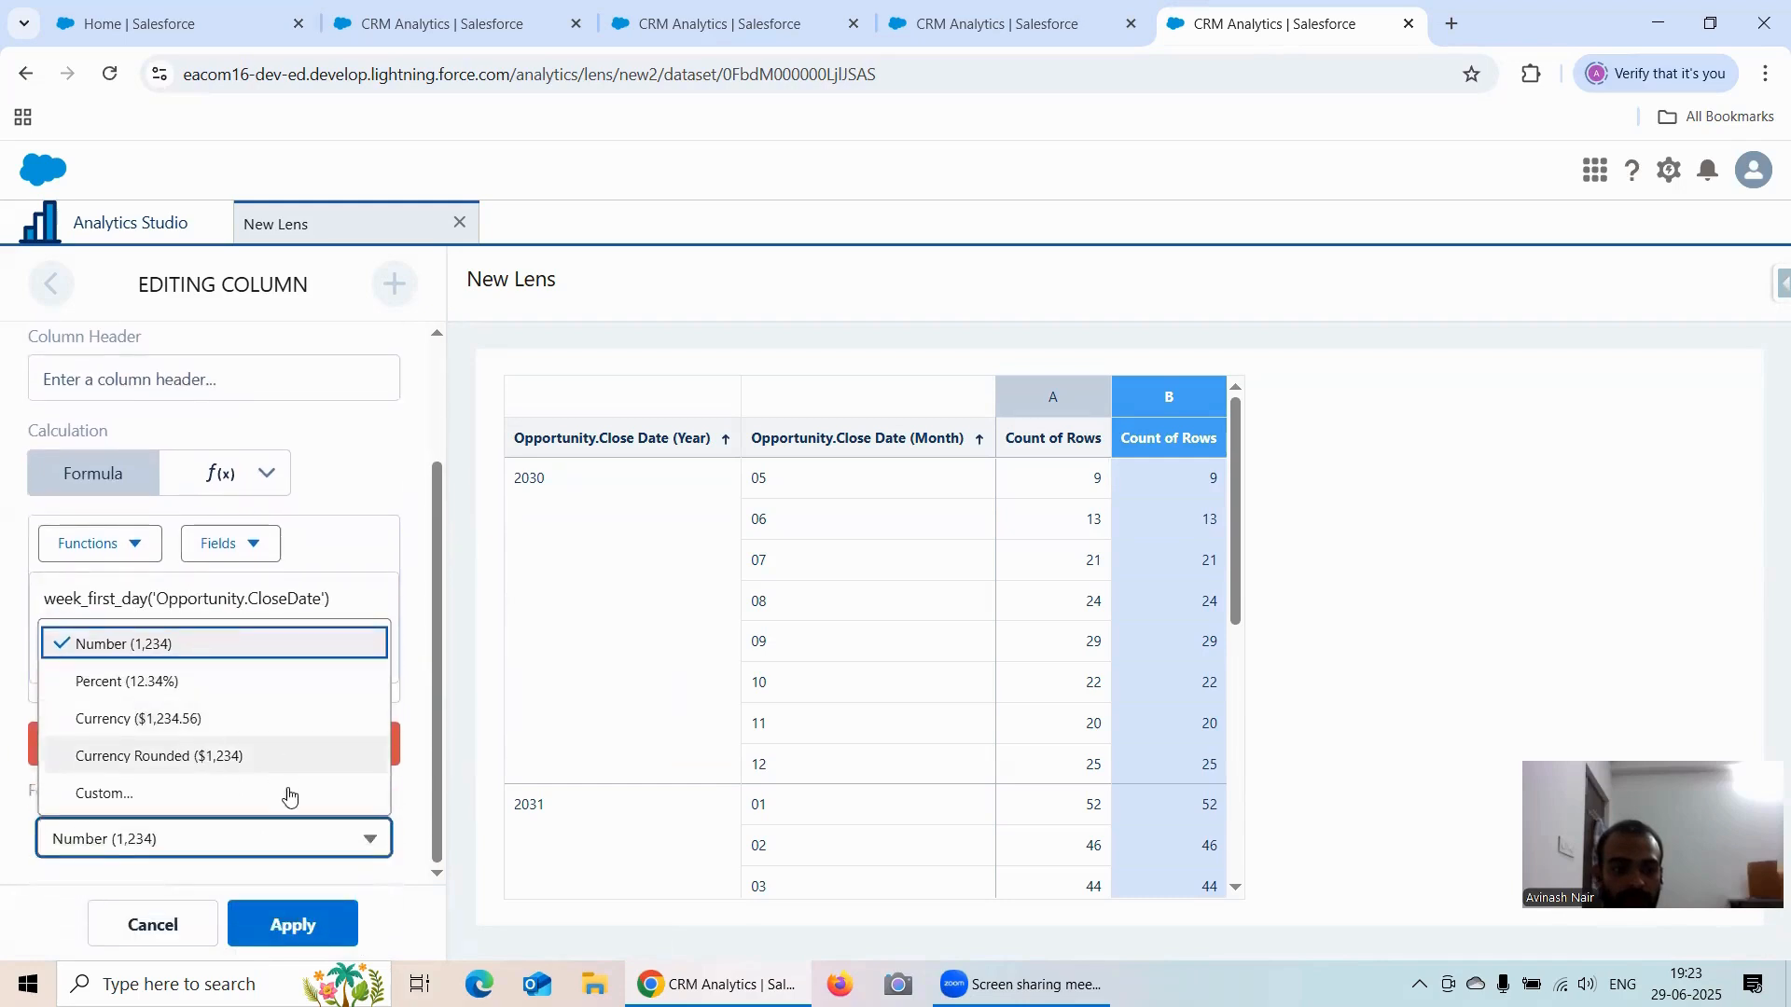
click(401, 787)
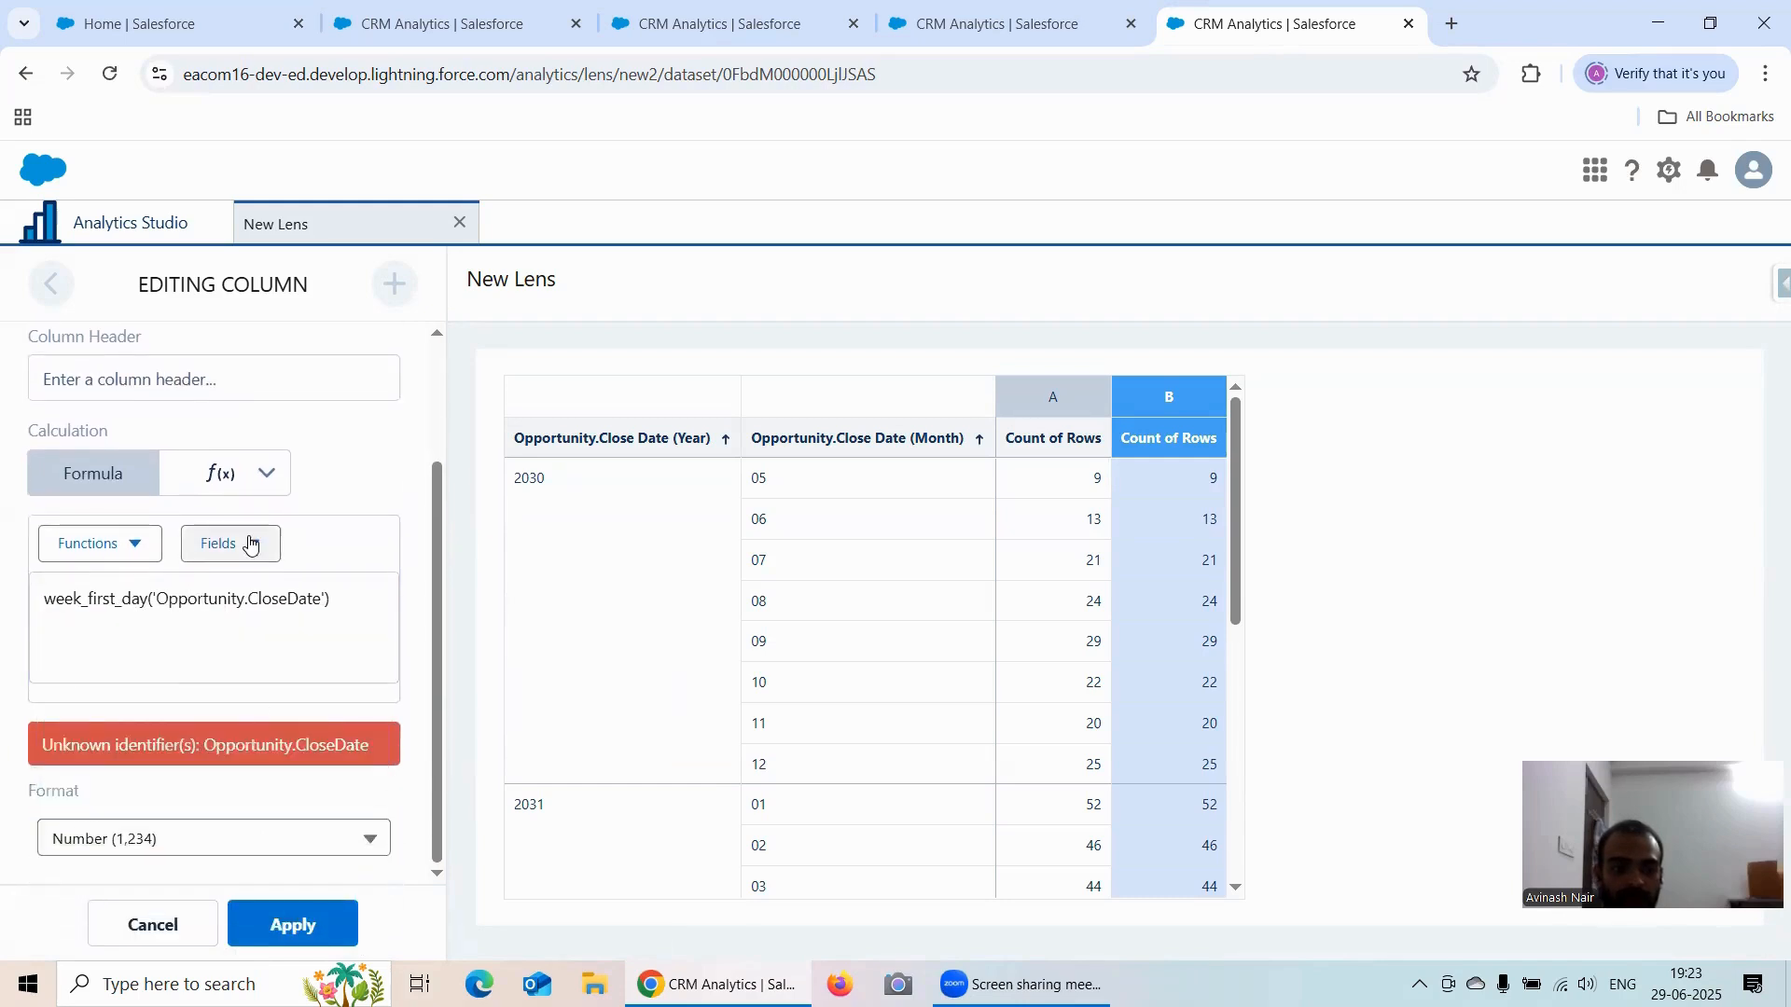
scroll(250, 558, up, 1)
scroll(254, 569, down, 1)
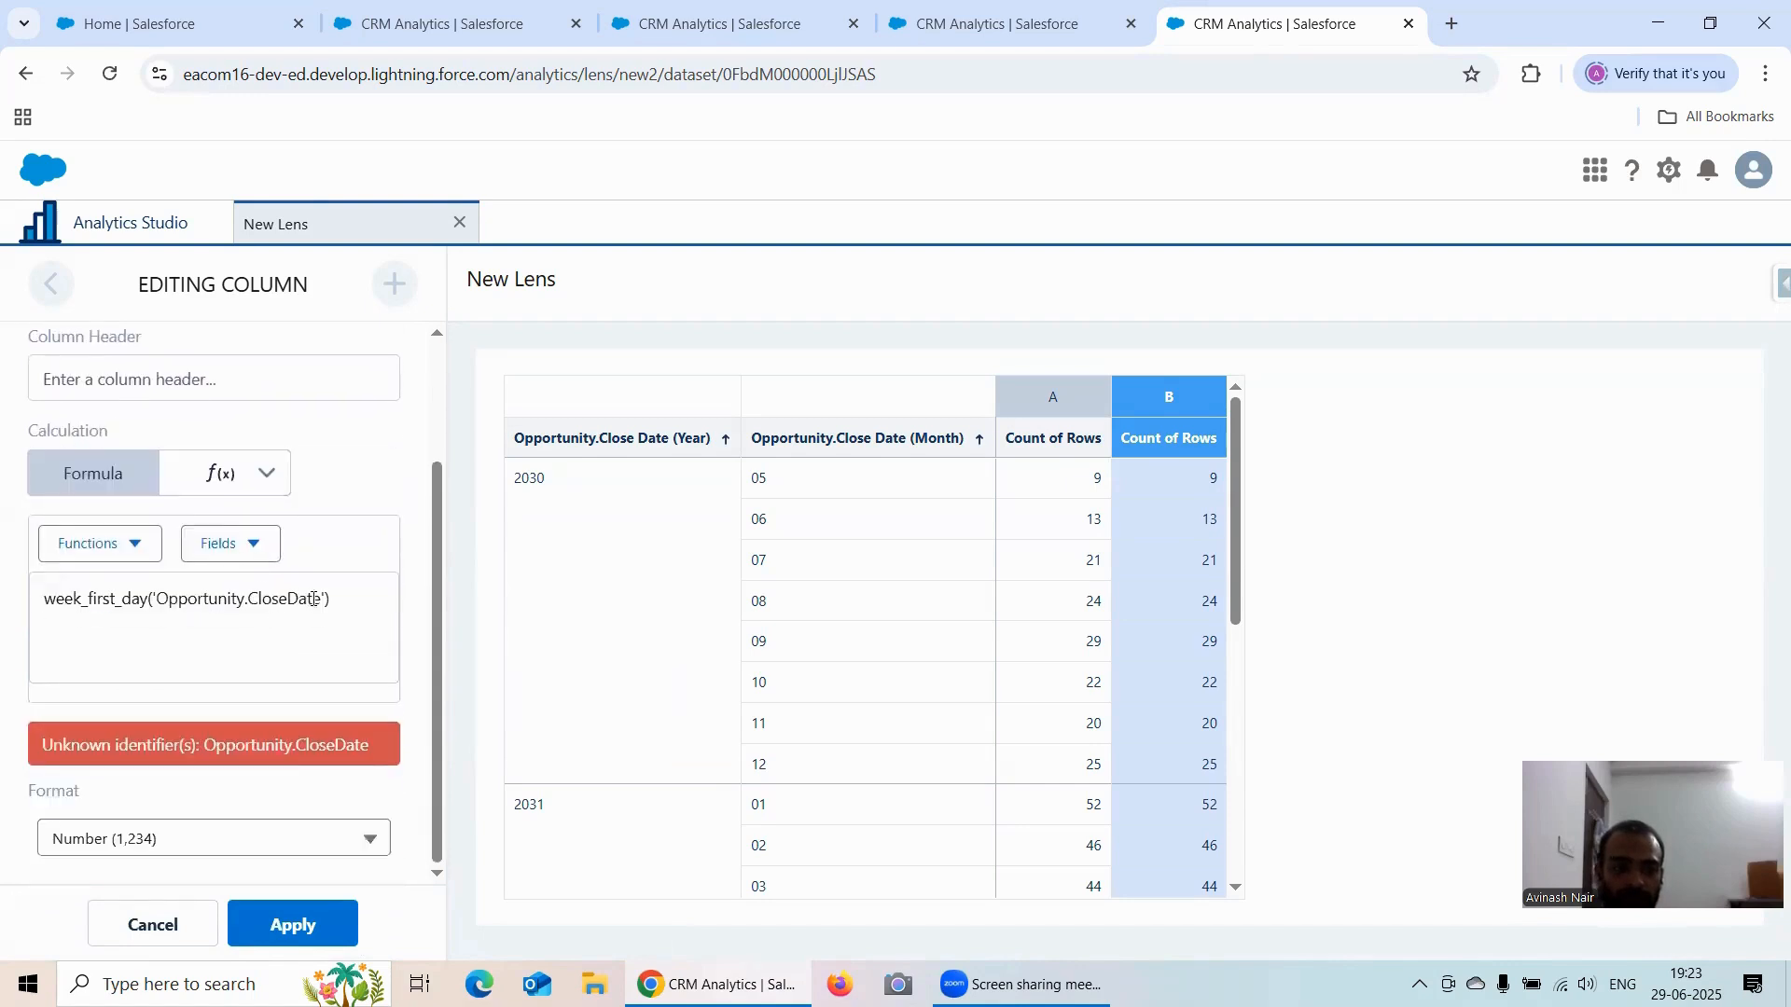
Step: Remove the Opportunity.CloseDate argument and its quotes from column B's formula, and try to apply week_first_day() without an argument
drag(324, 598, 157, 600)
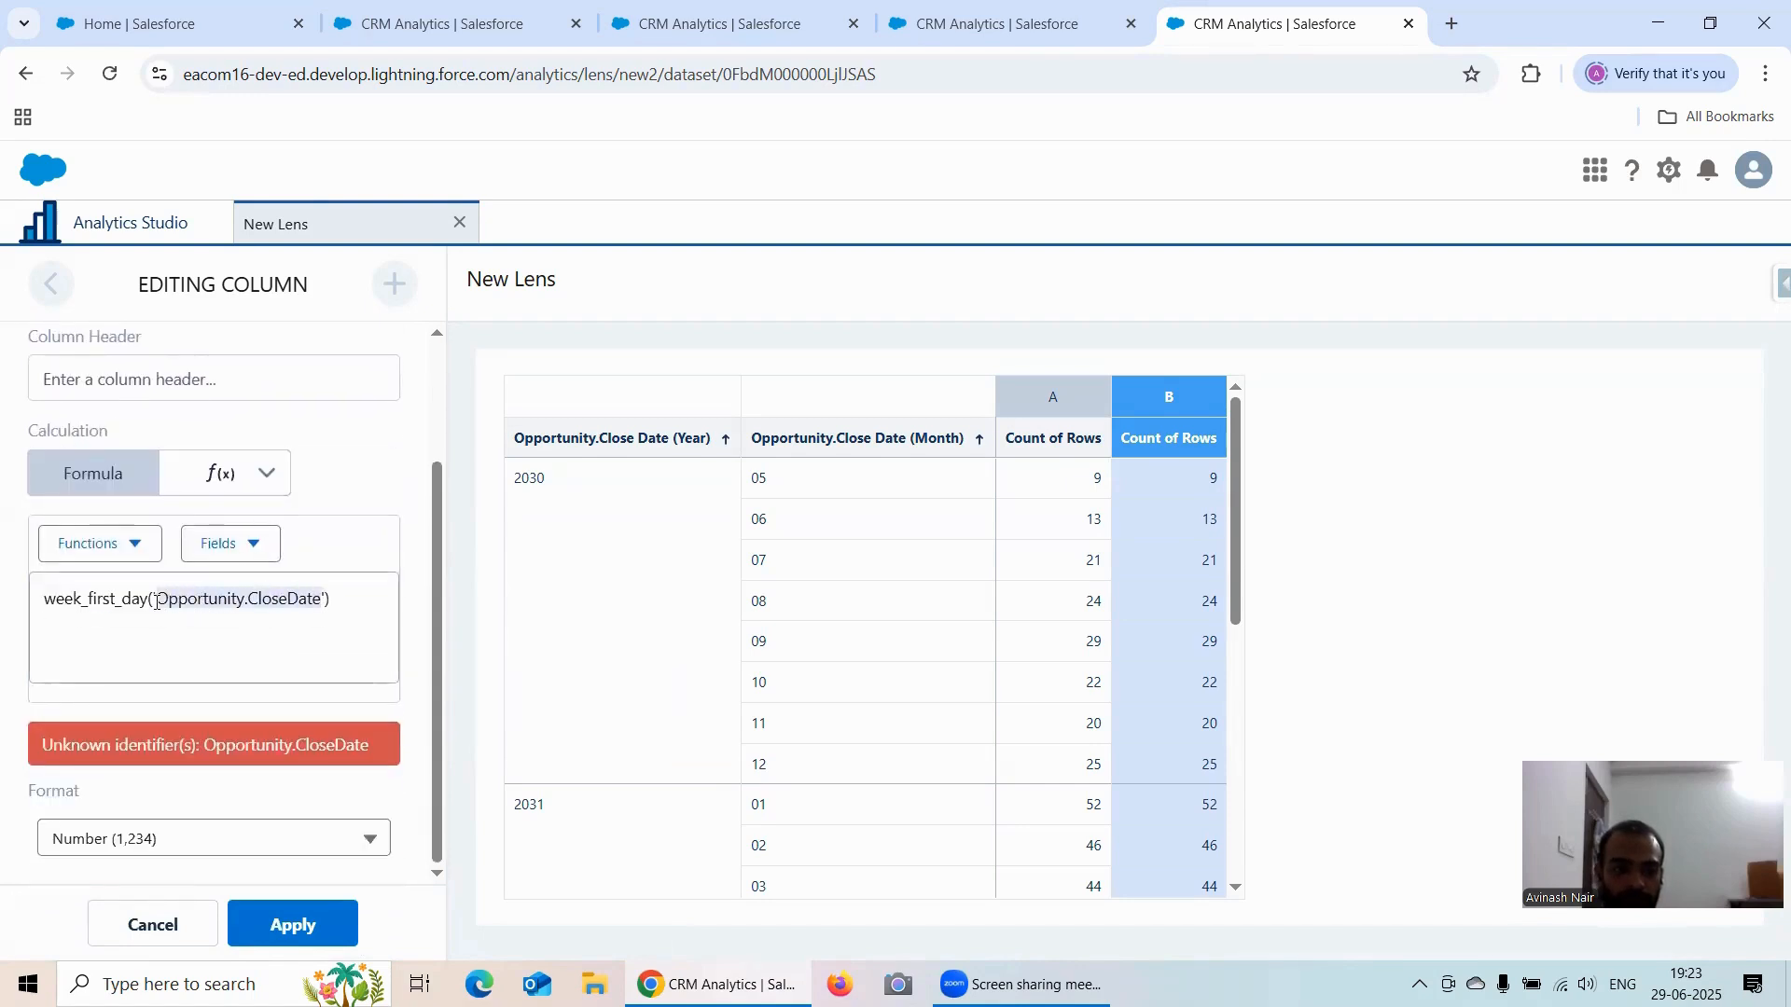
key(BackSpace)
text(')
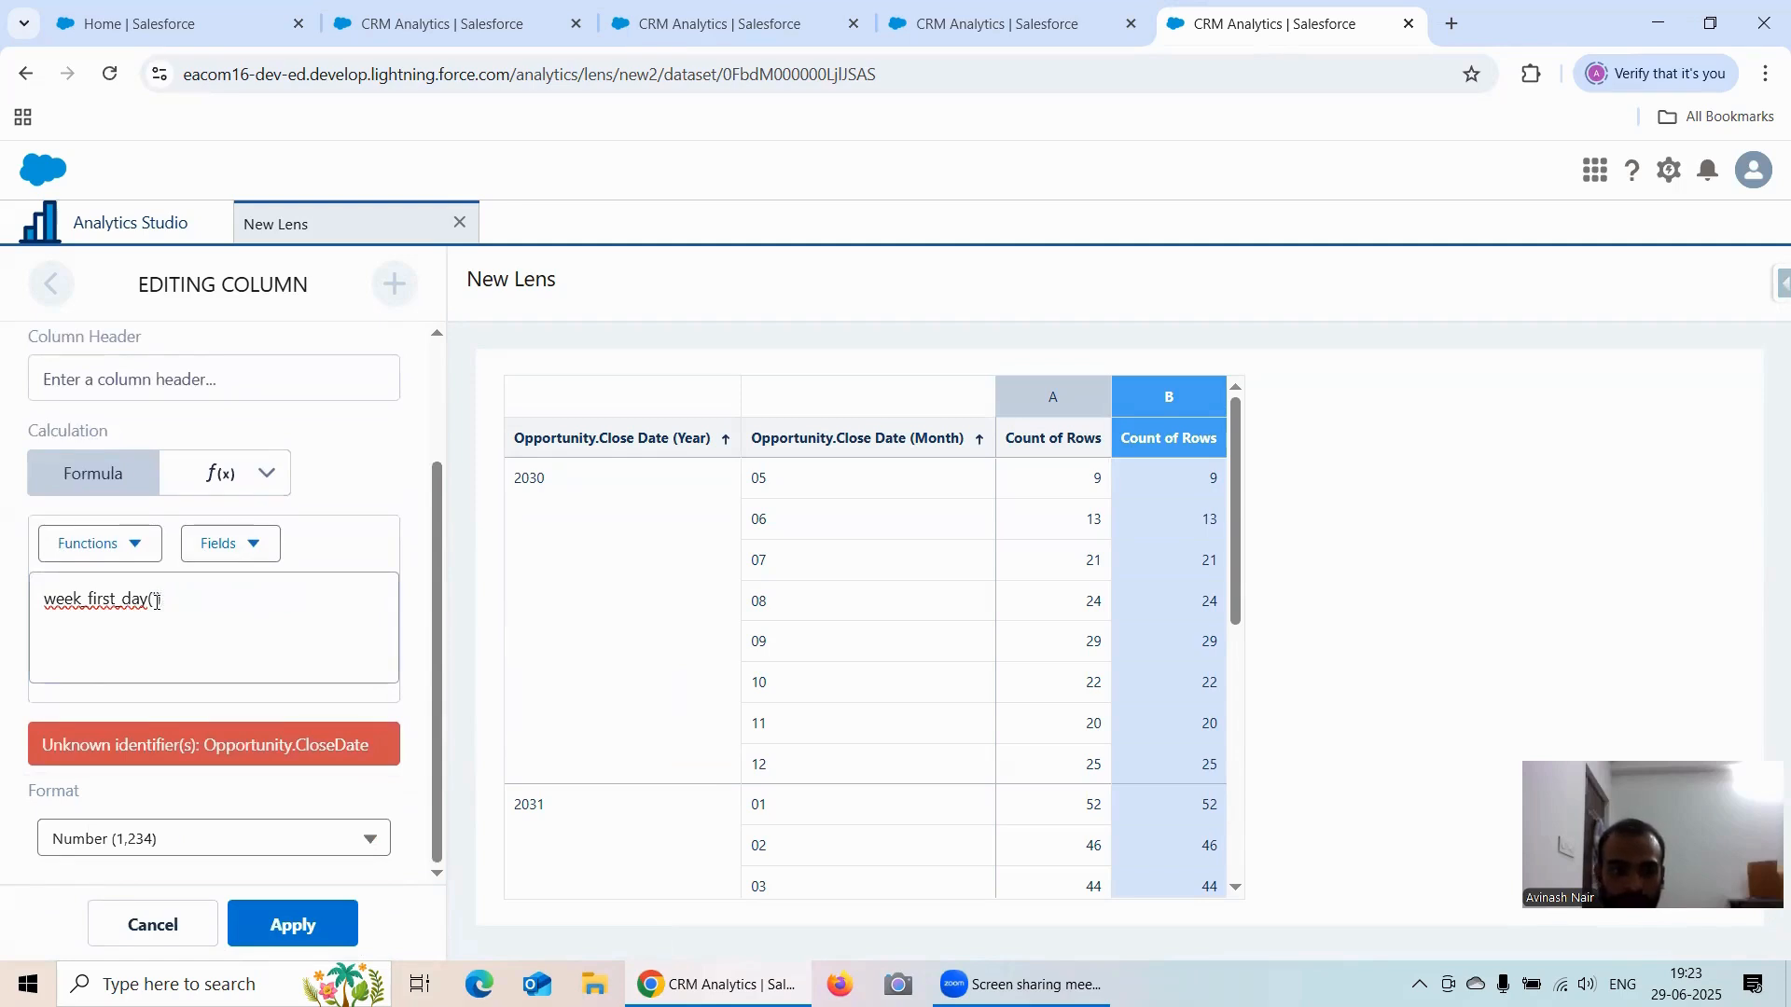
click(296, 912)
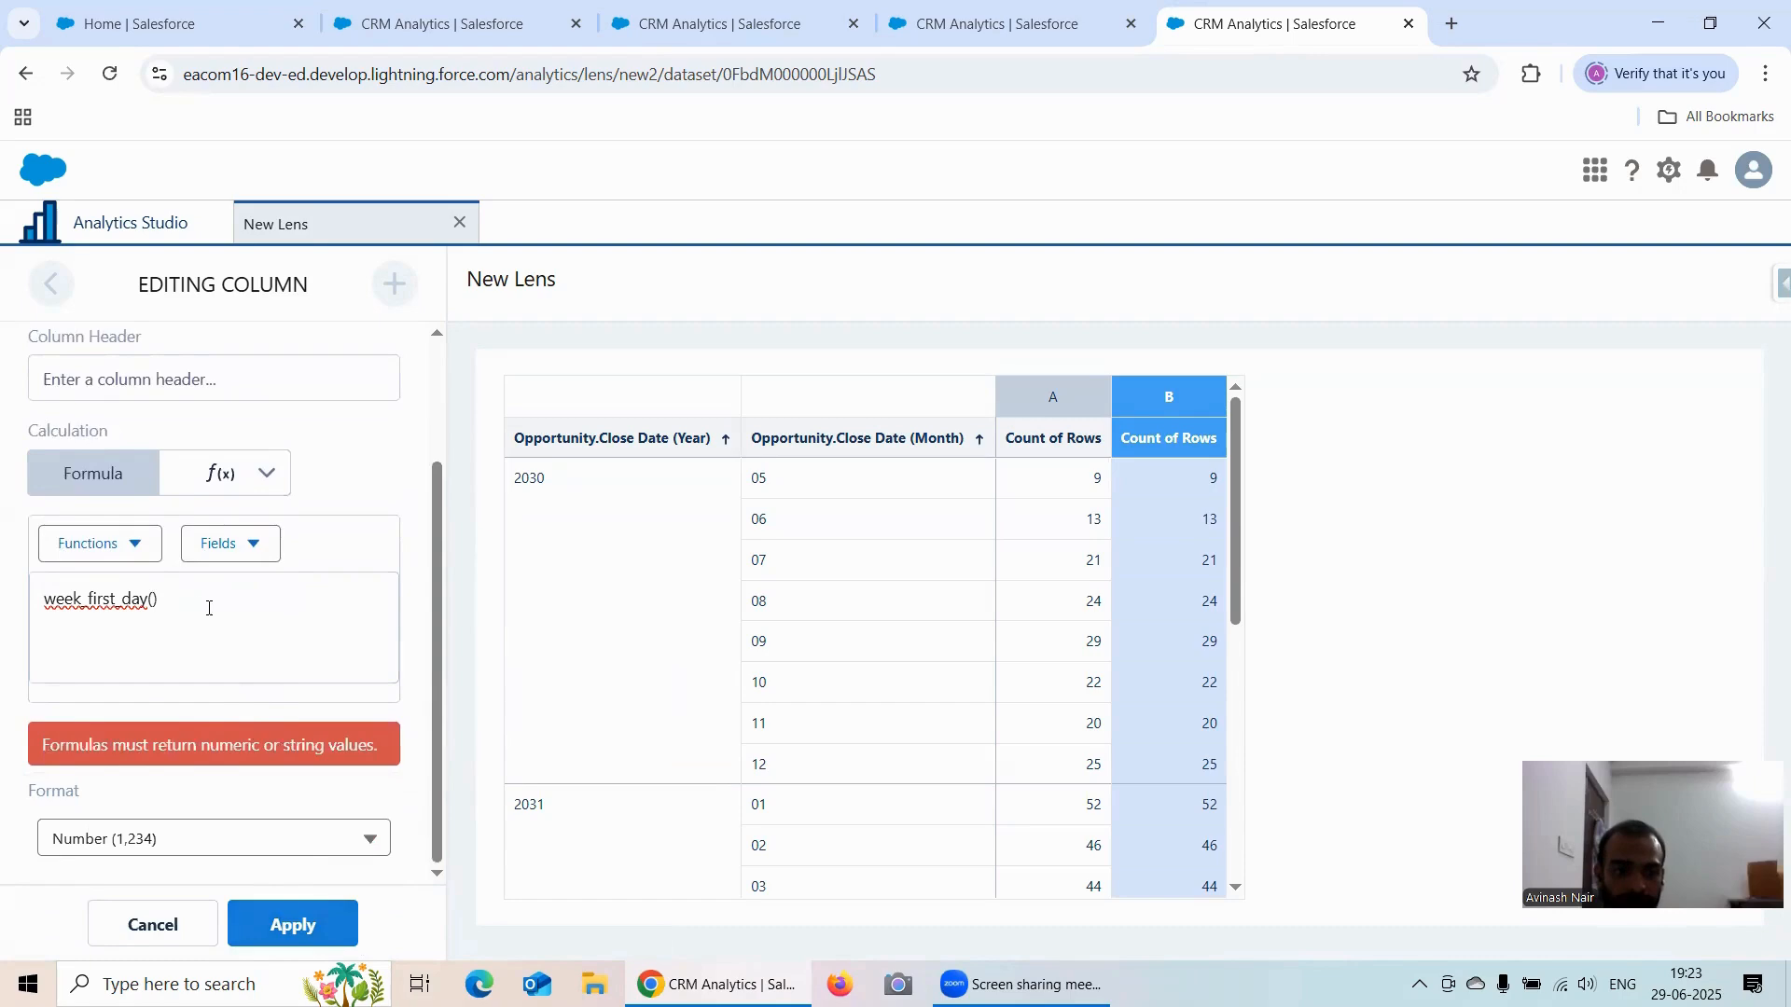
Step: Insert the Created Date field into column B's week_first_day function, and try to apply the column
click(226, 541)
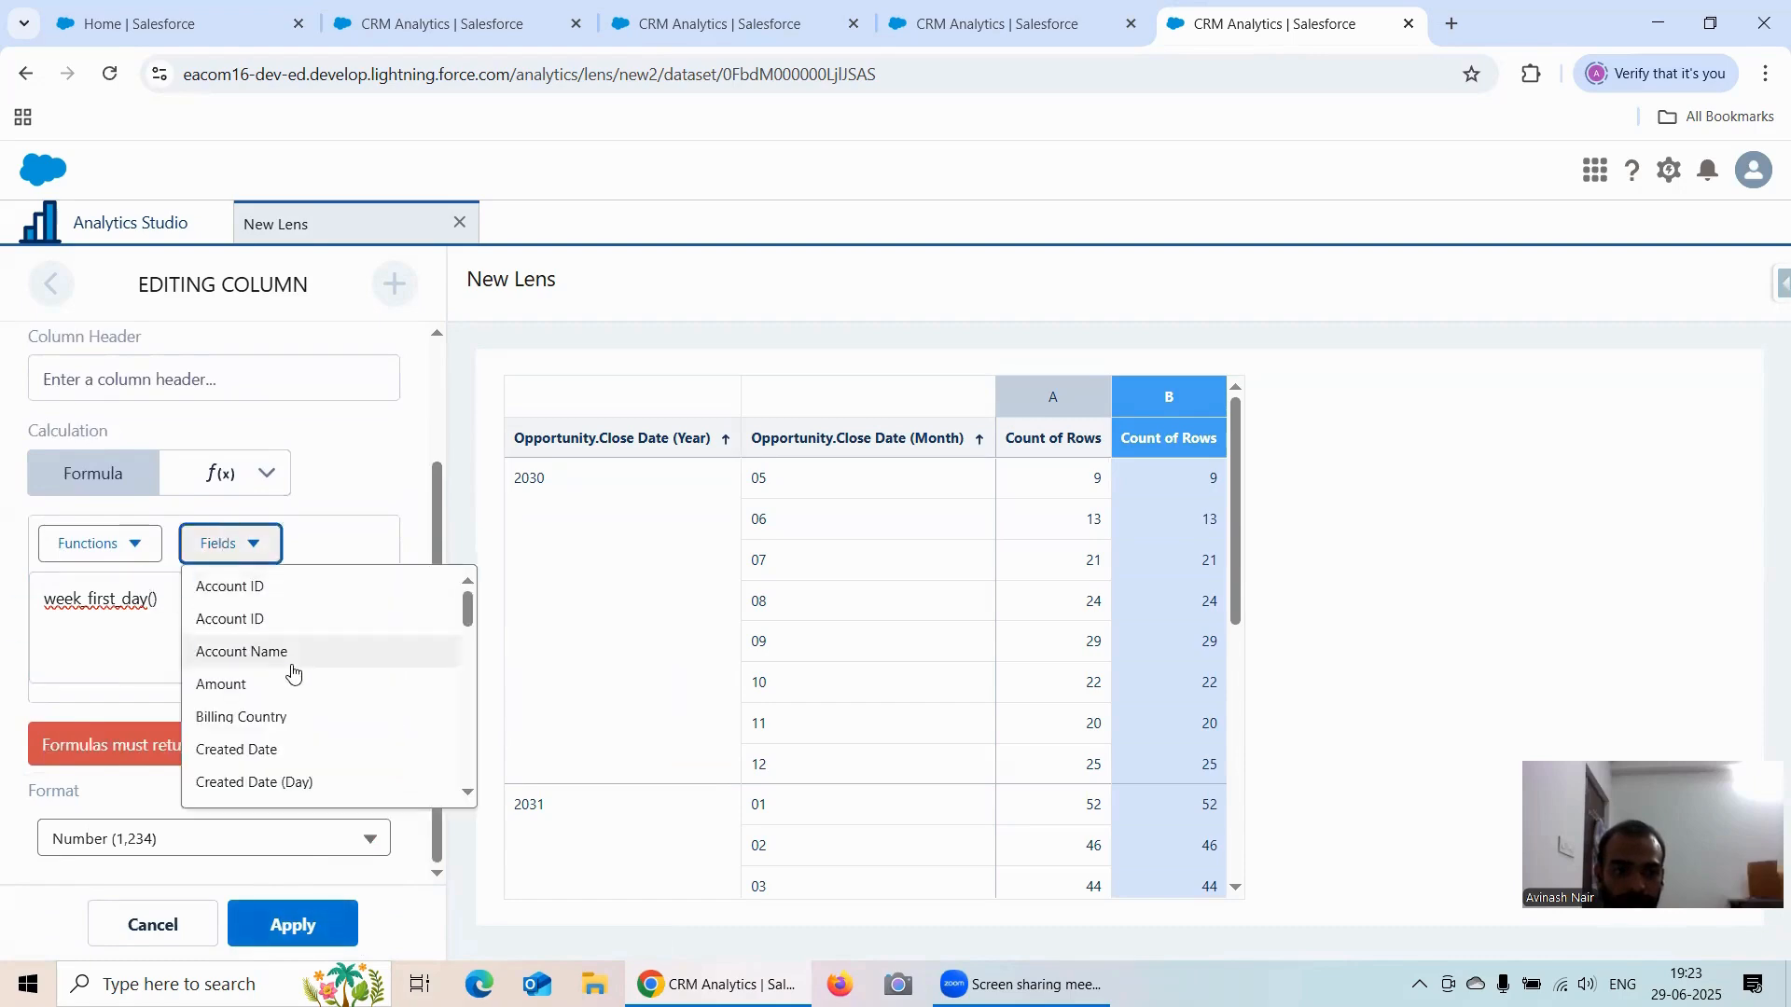
scroll(289, 672, down, 3)
scroll(275, 653, up, 1)
click(261, 631)
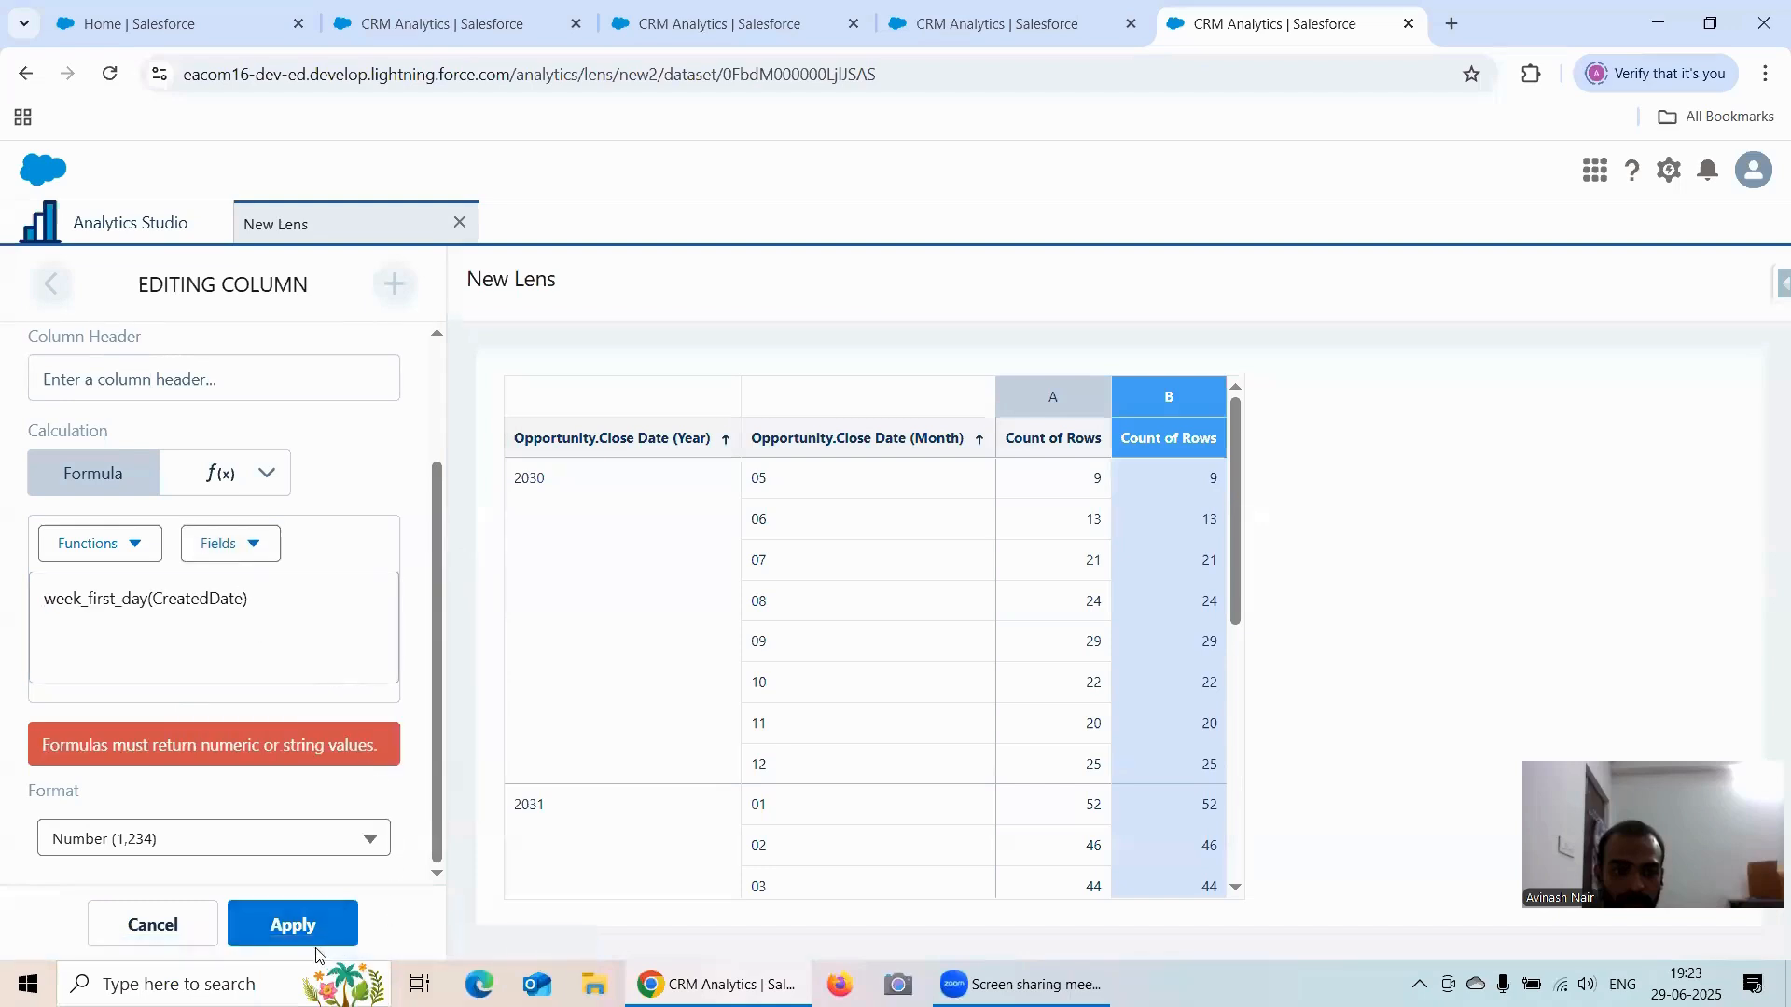
click(281, 925)
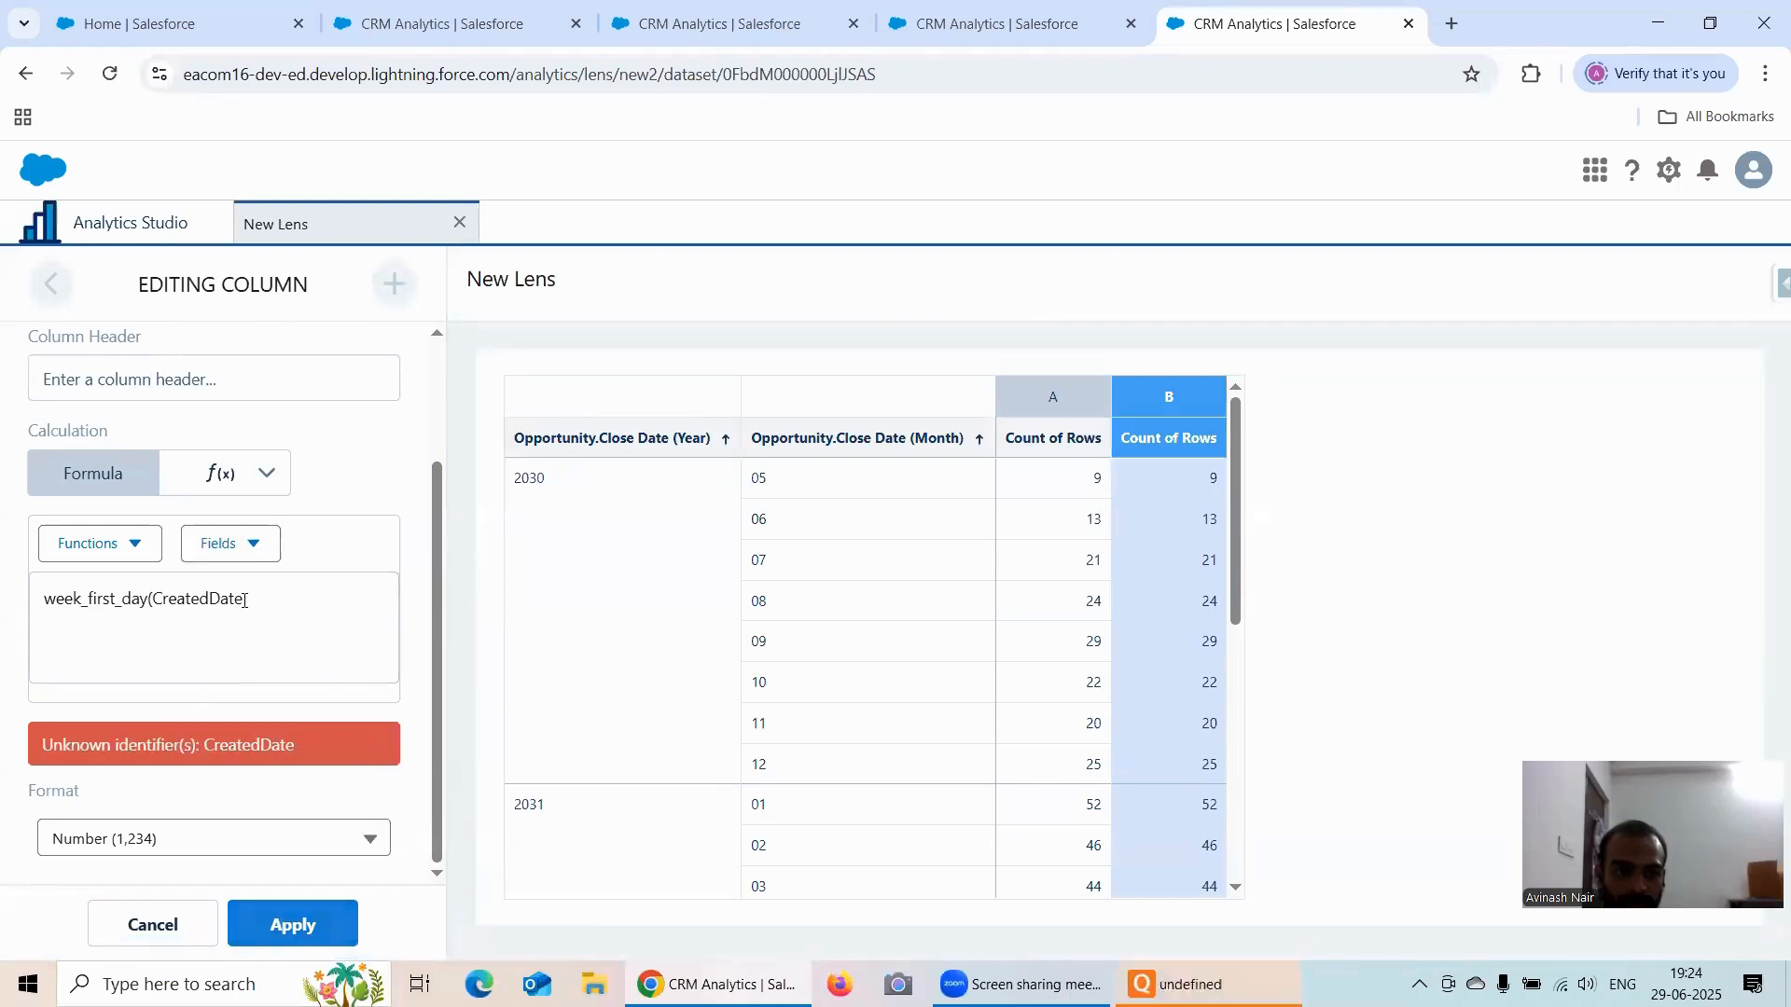
Step: Enclose CreatedDate in single quotes so column B's formula reads week_first_day('CreatedDate'), and try to apply it
click(219, 640)
key(BackSpace)
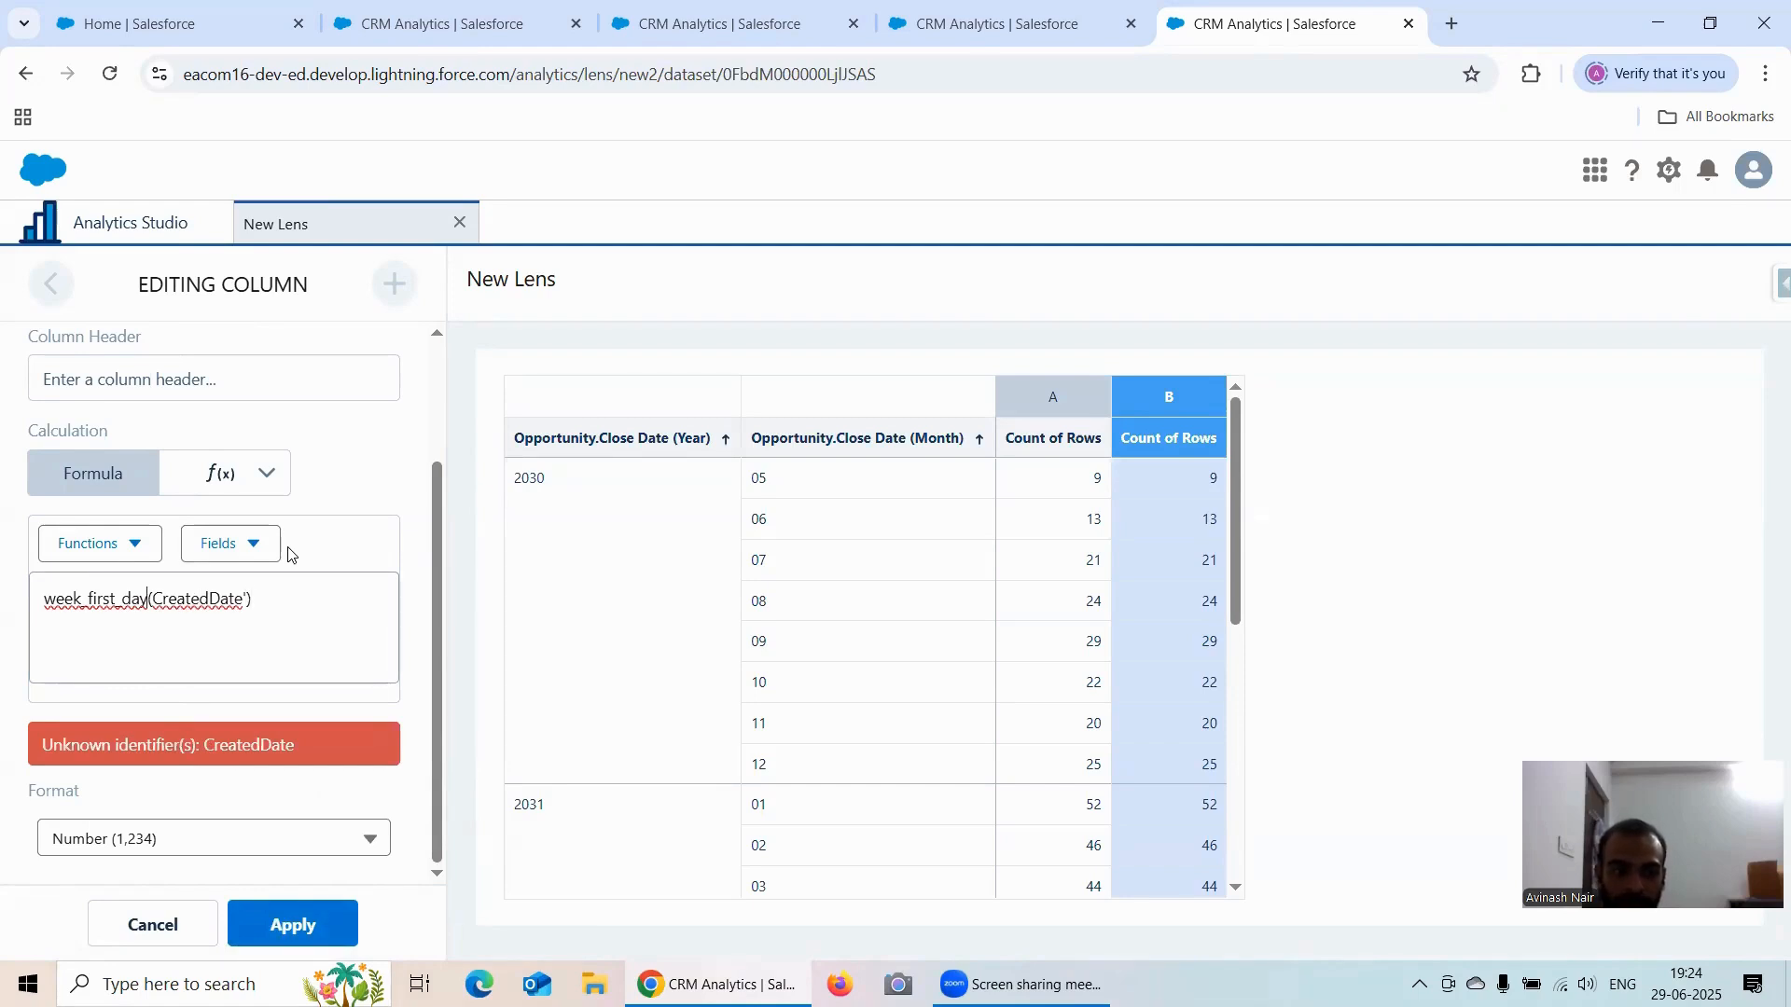
text(')')
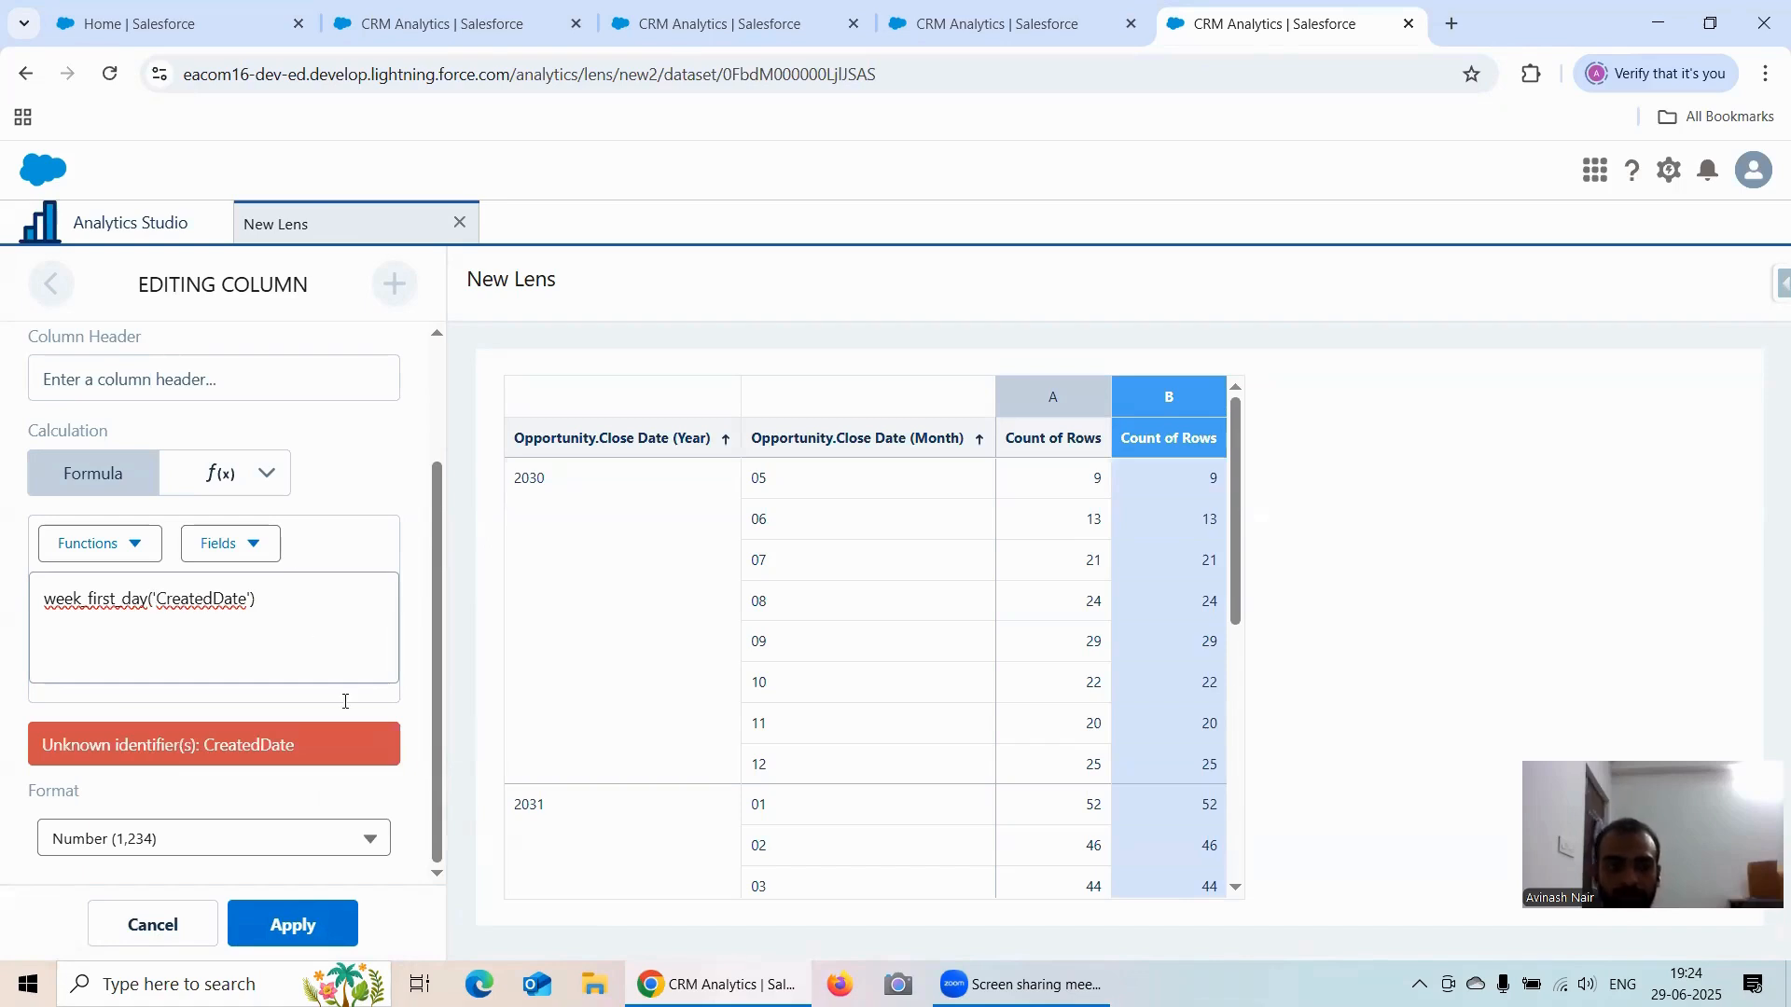
click(296, 919)
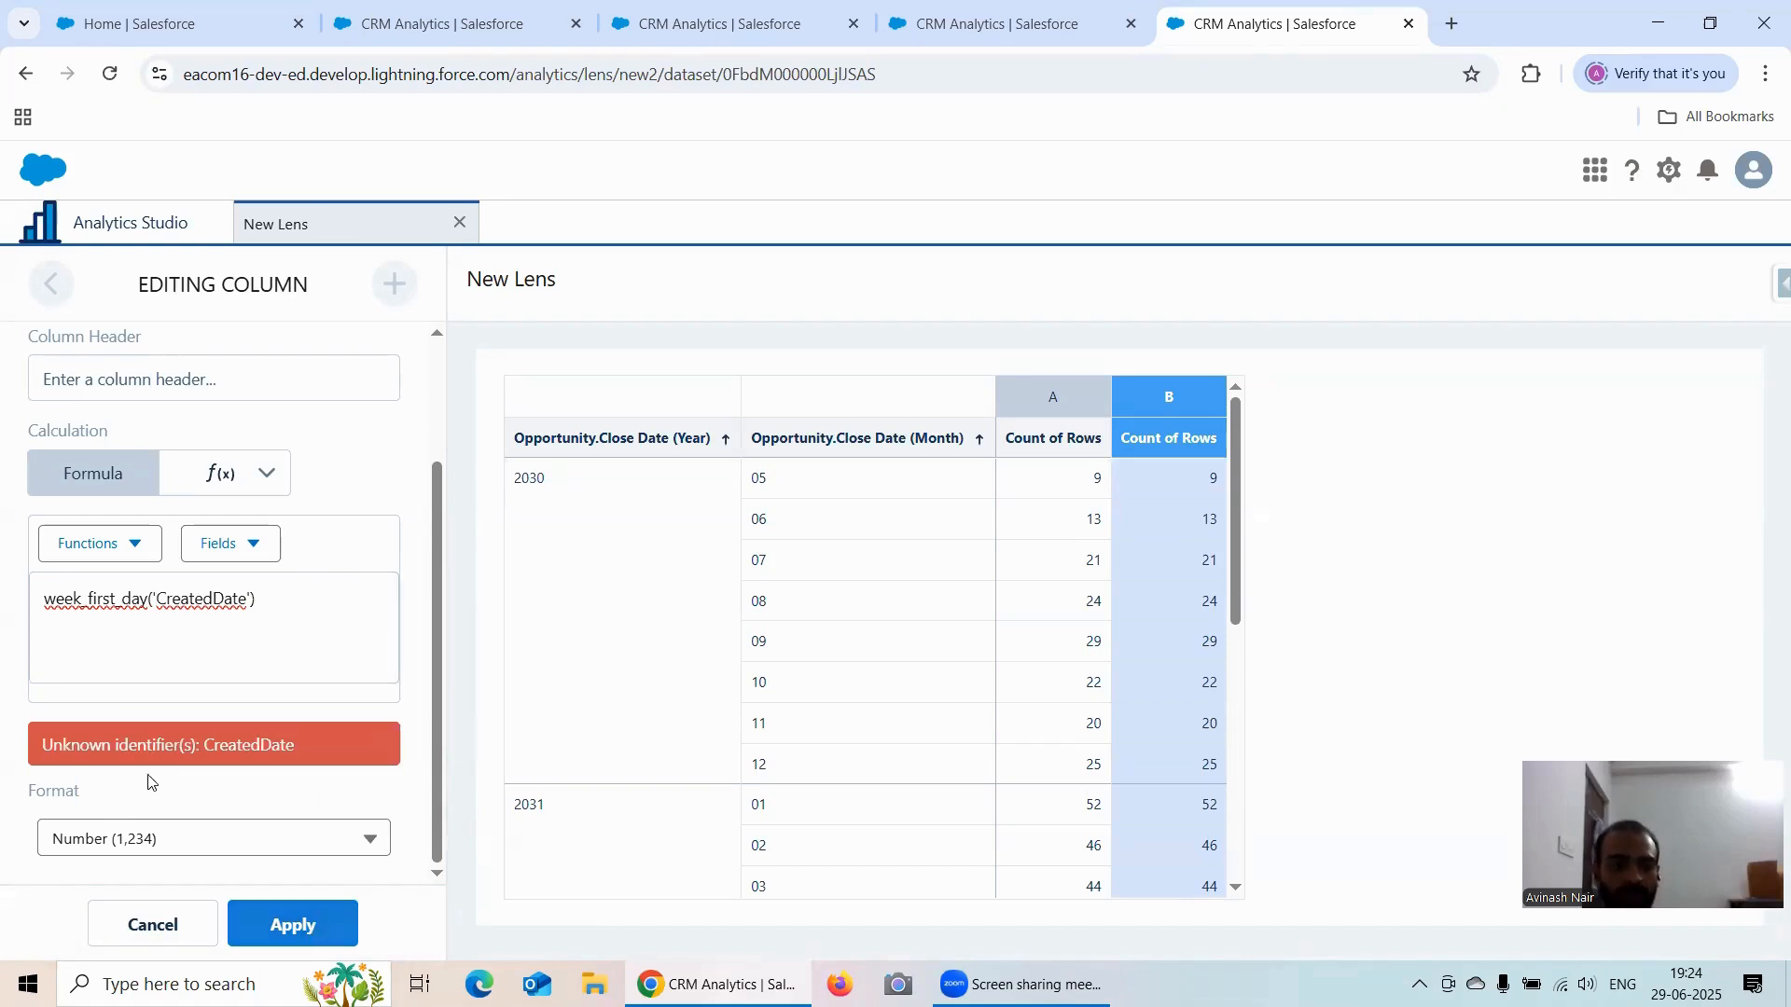